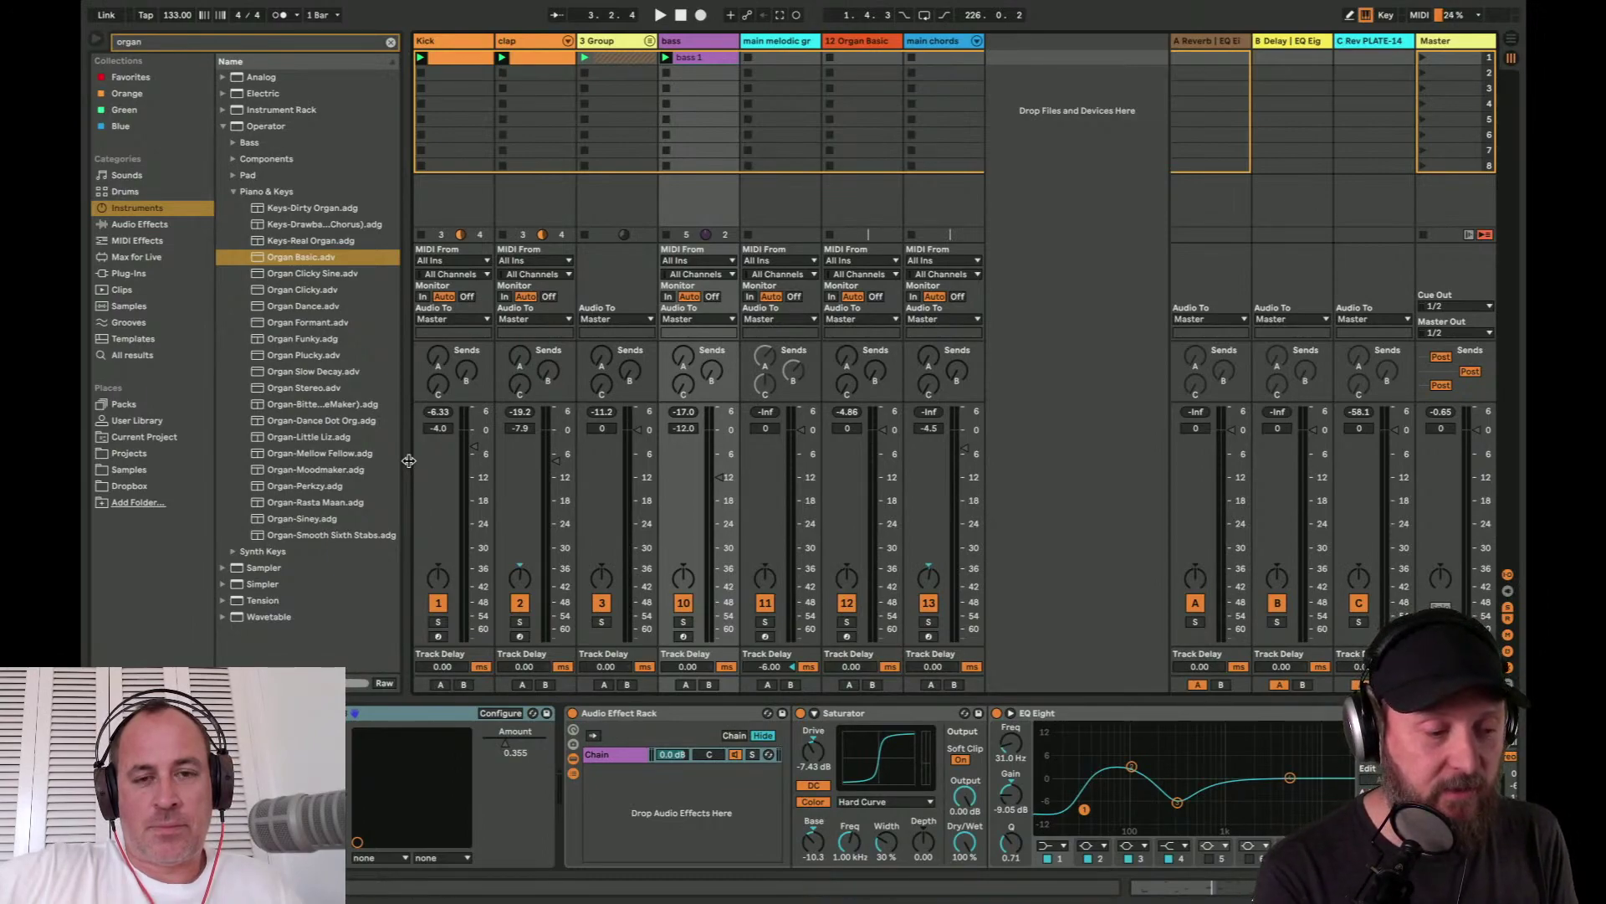
# - Play the loop, solo the bass track, and set its volume to -11.4 dB
pyautogui.press('space')
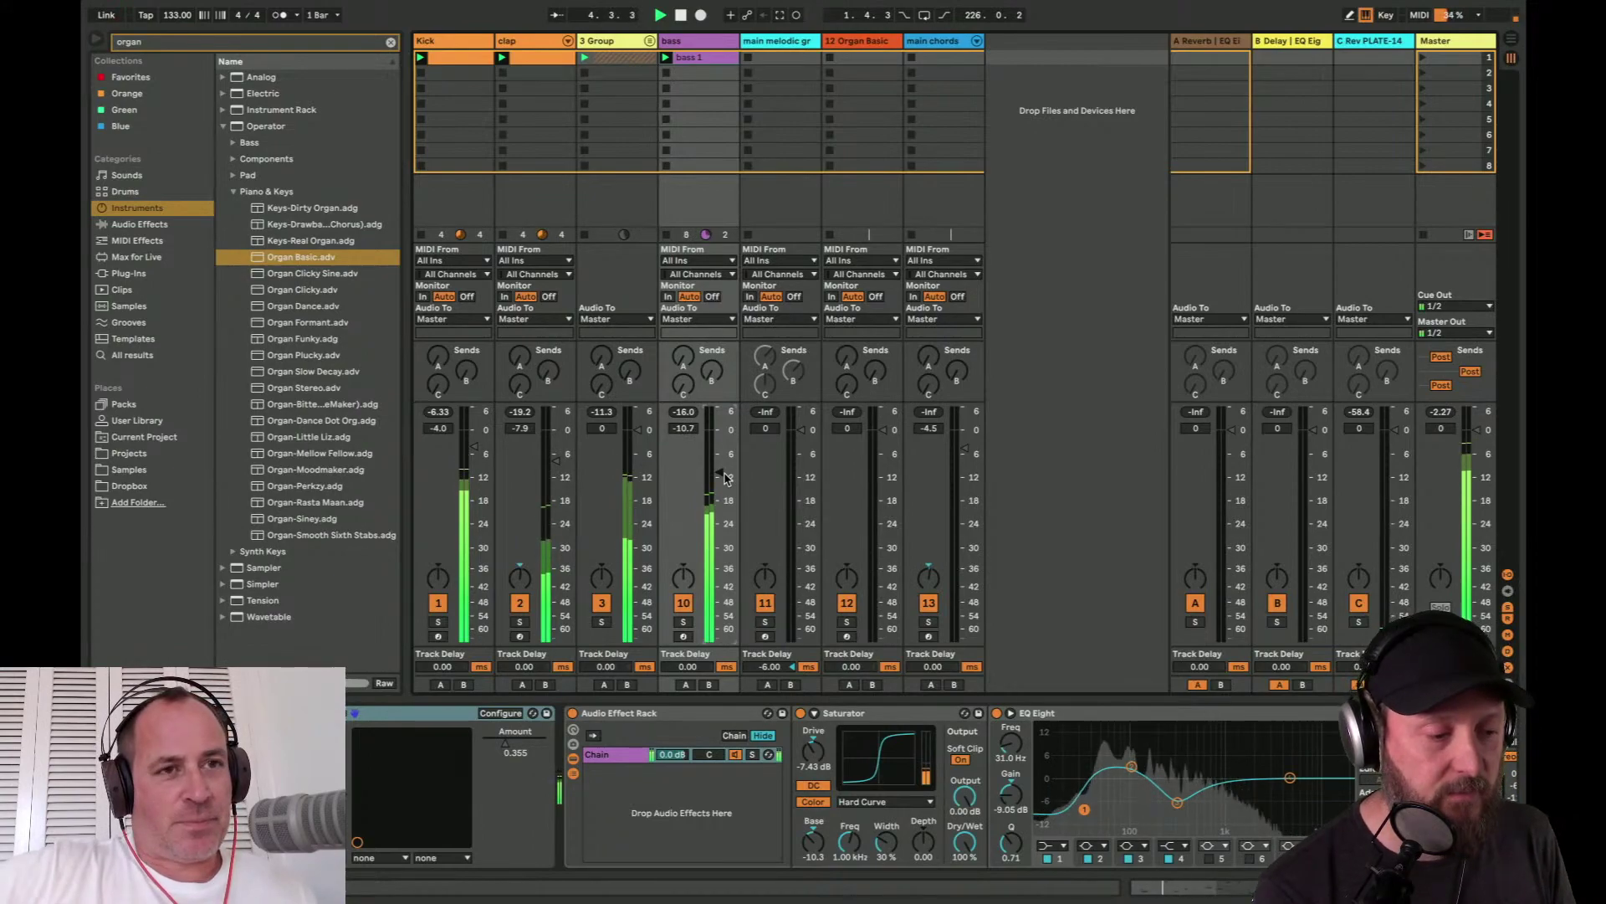
pyautogui.click(683, 622)
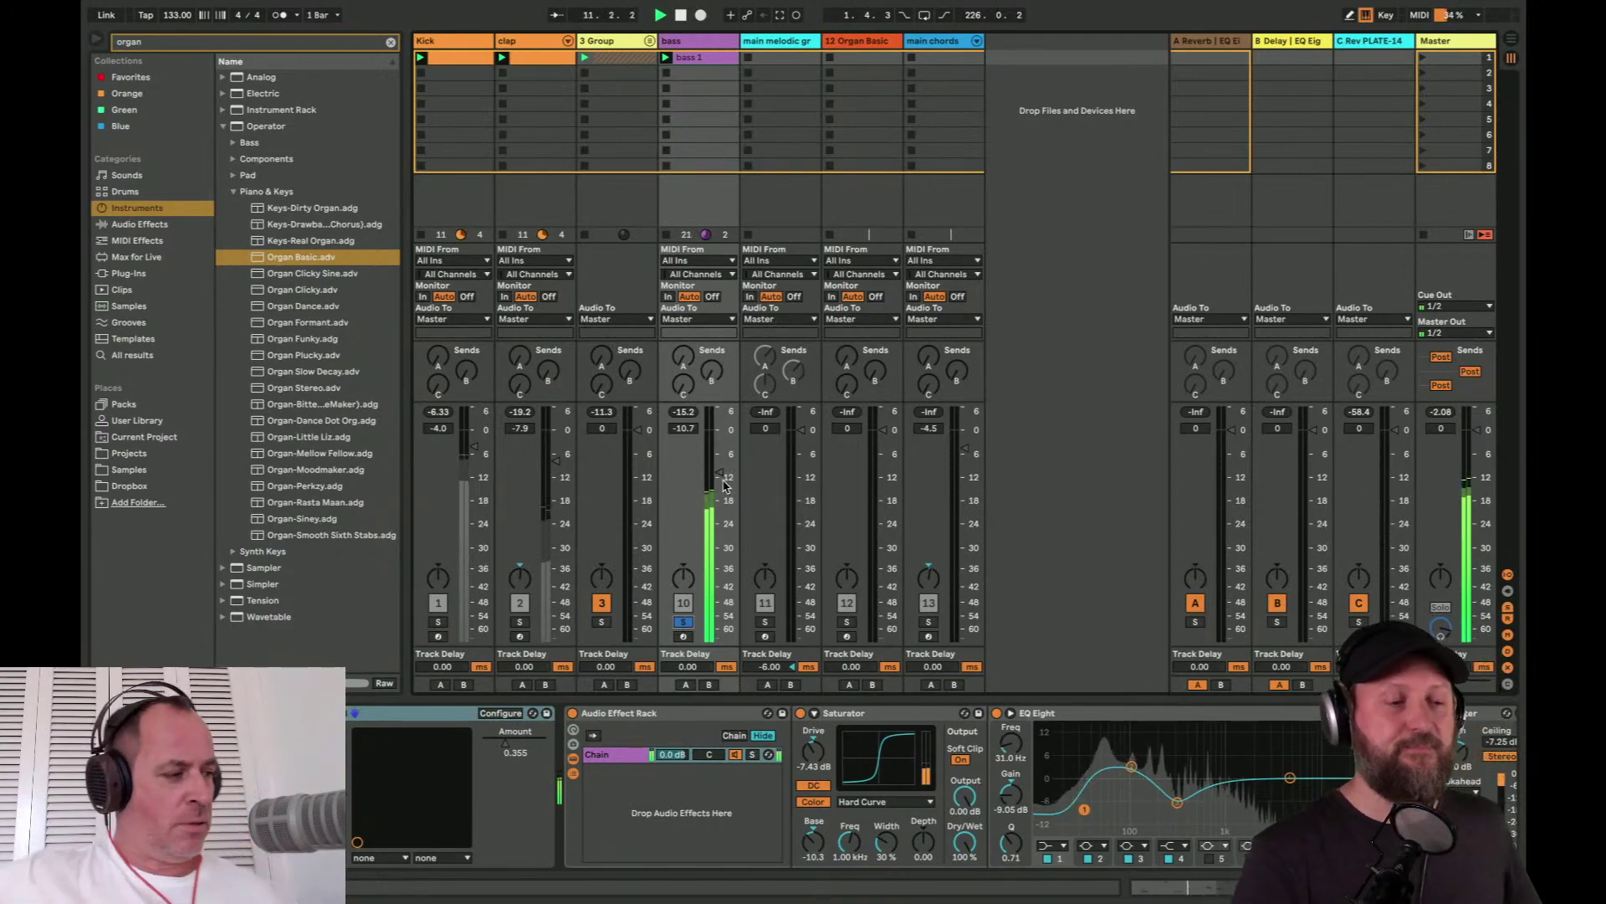
pyautogui.press('space')
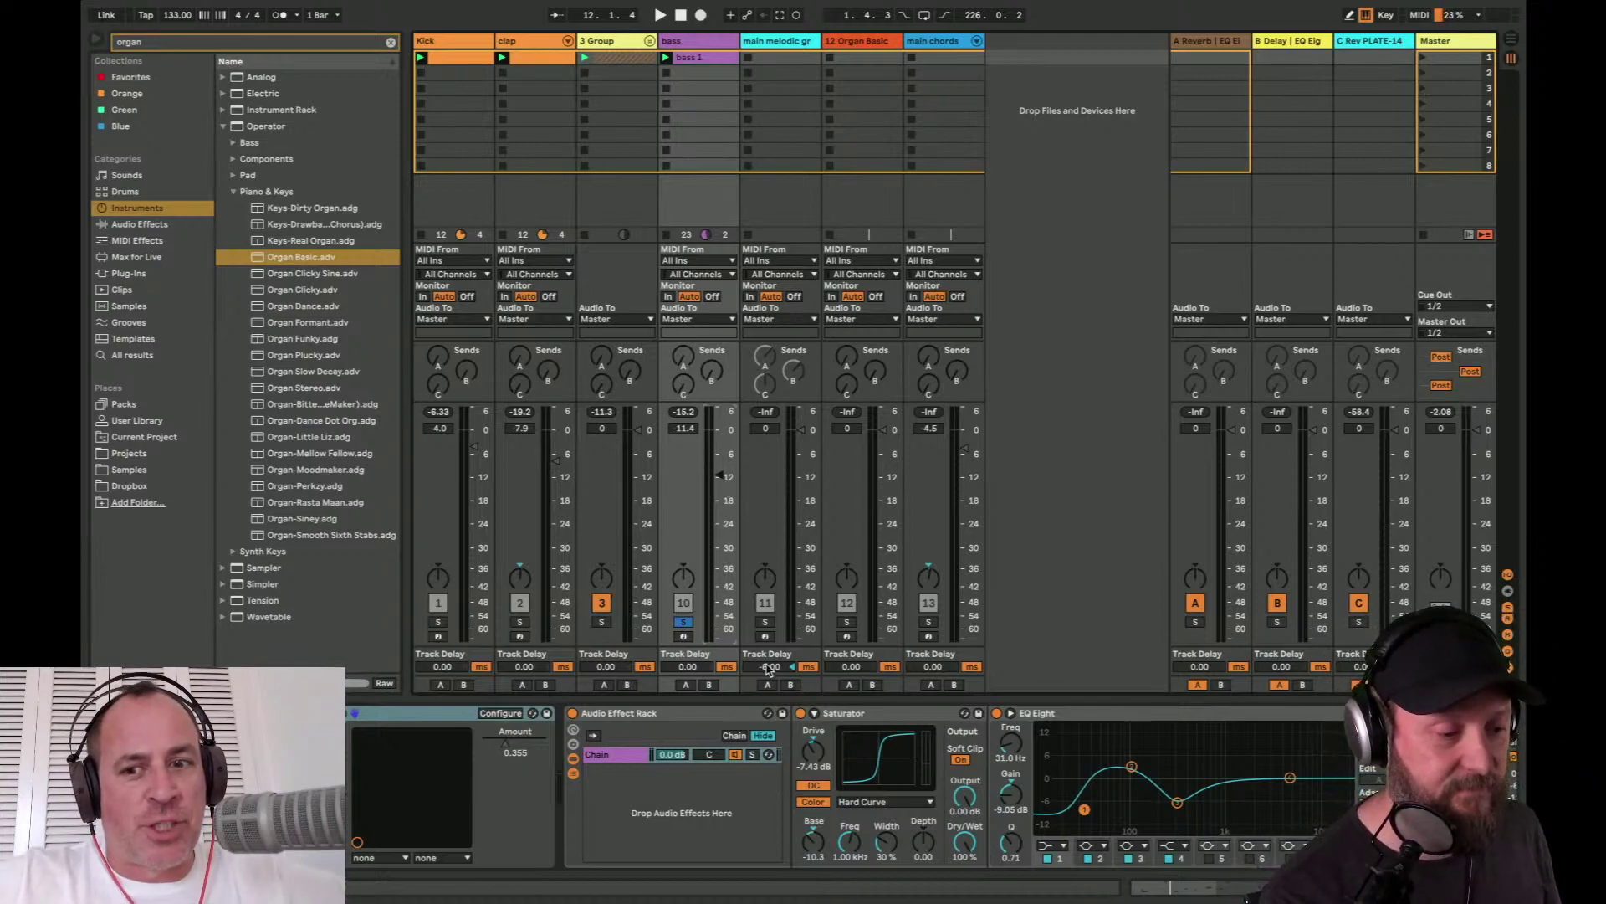
# - Arm the main melodic groove track for recording and turn off the bass track's solo
pyautogui.click(765, 636)
pyautogui.click(684, 621)
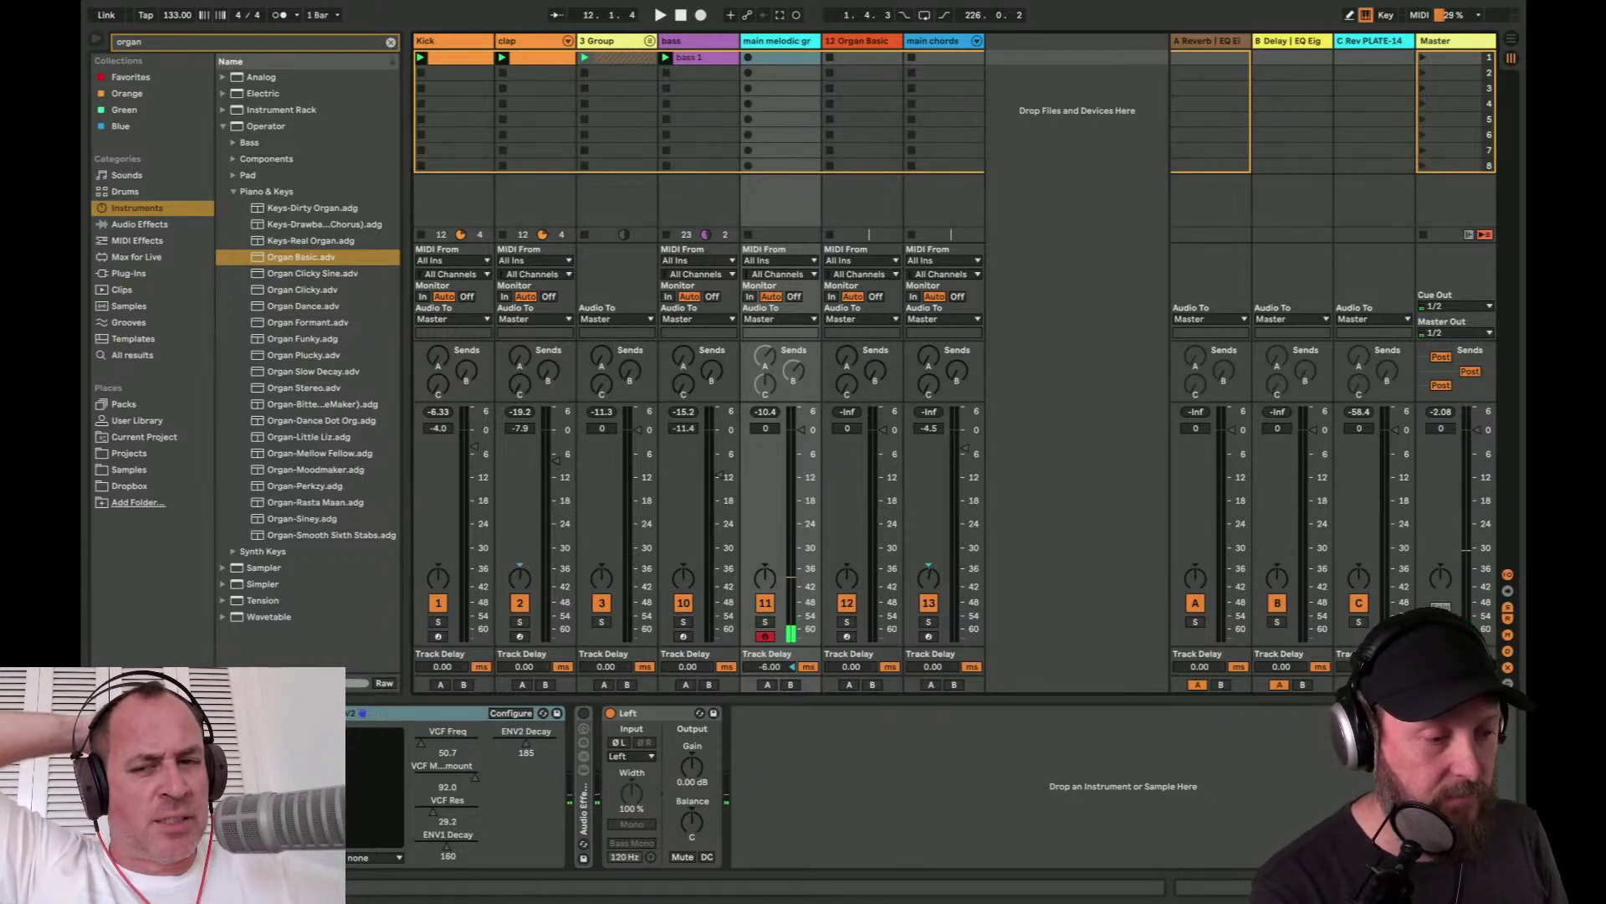
# - Open the main melodic groove track's SEM V2 synth window to view the instrument, and close it again
pyautogui.hotkey('ctrl', 'alt', 'p')
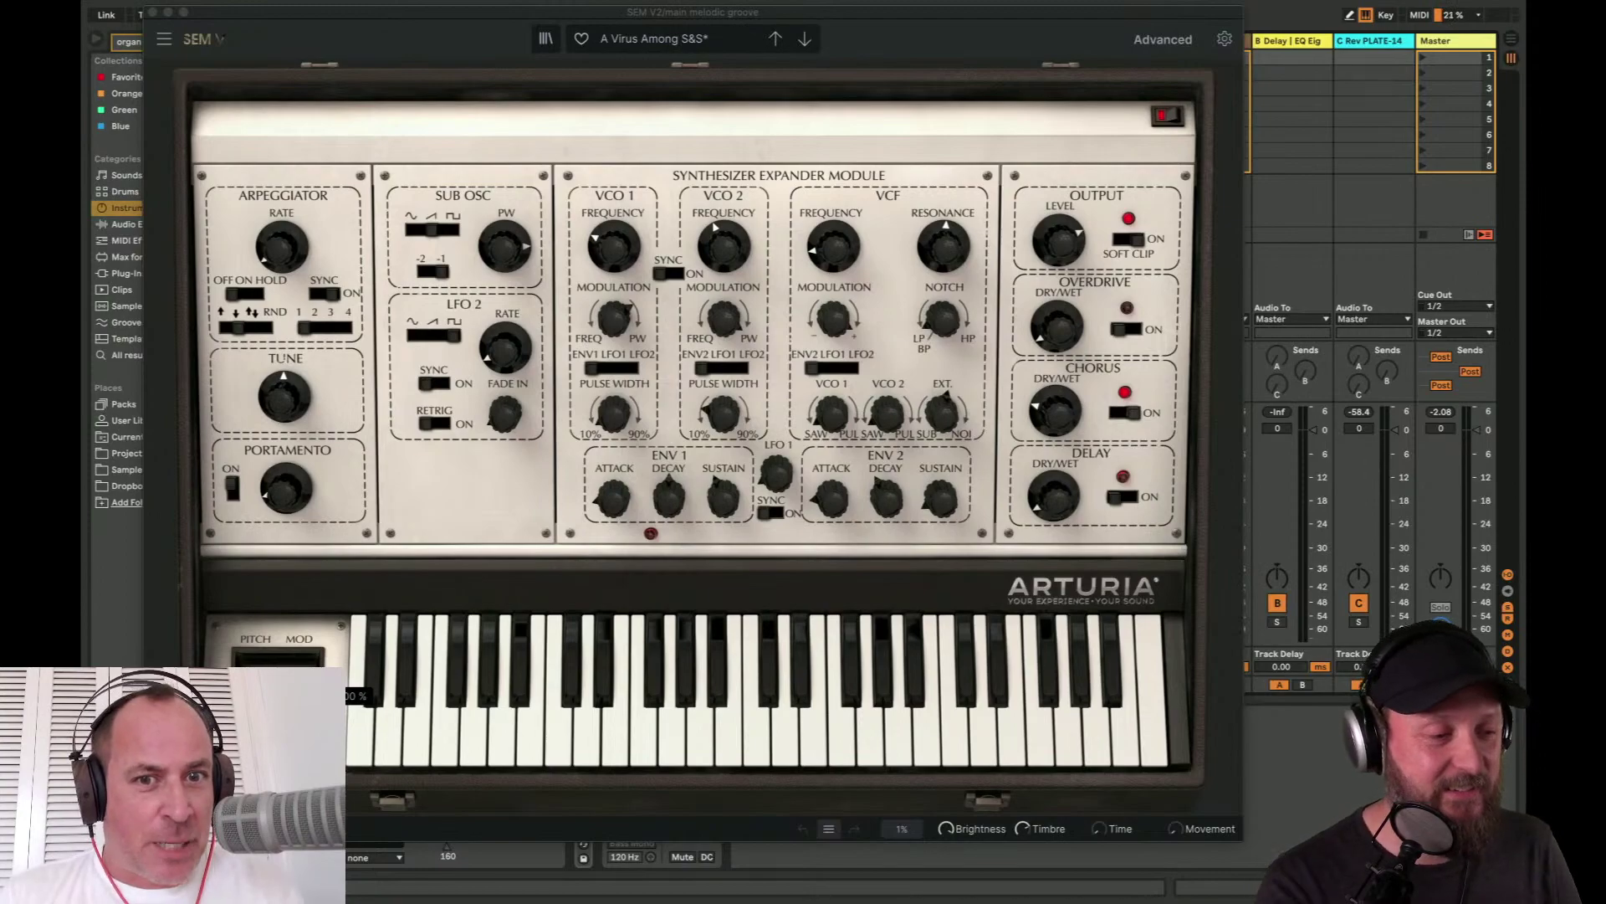
pyautogui.click(306, 18)
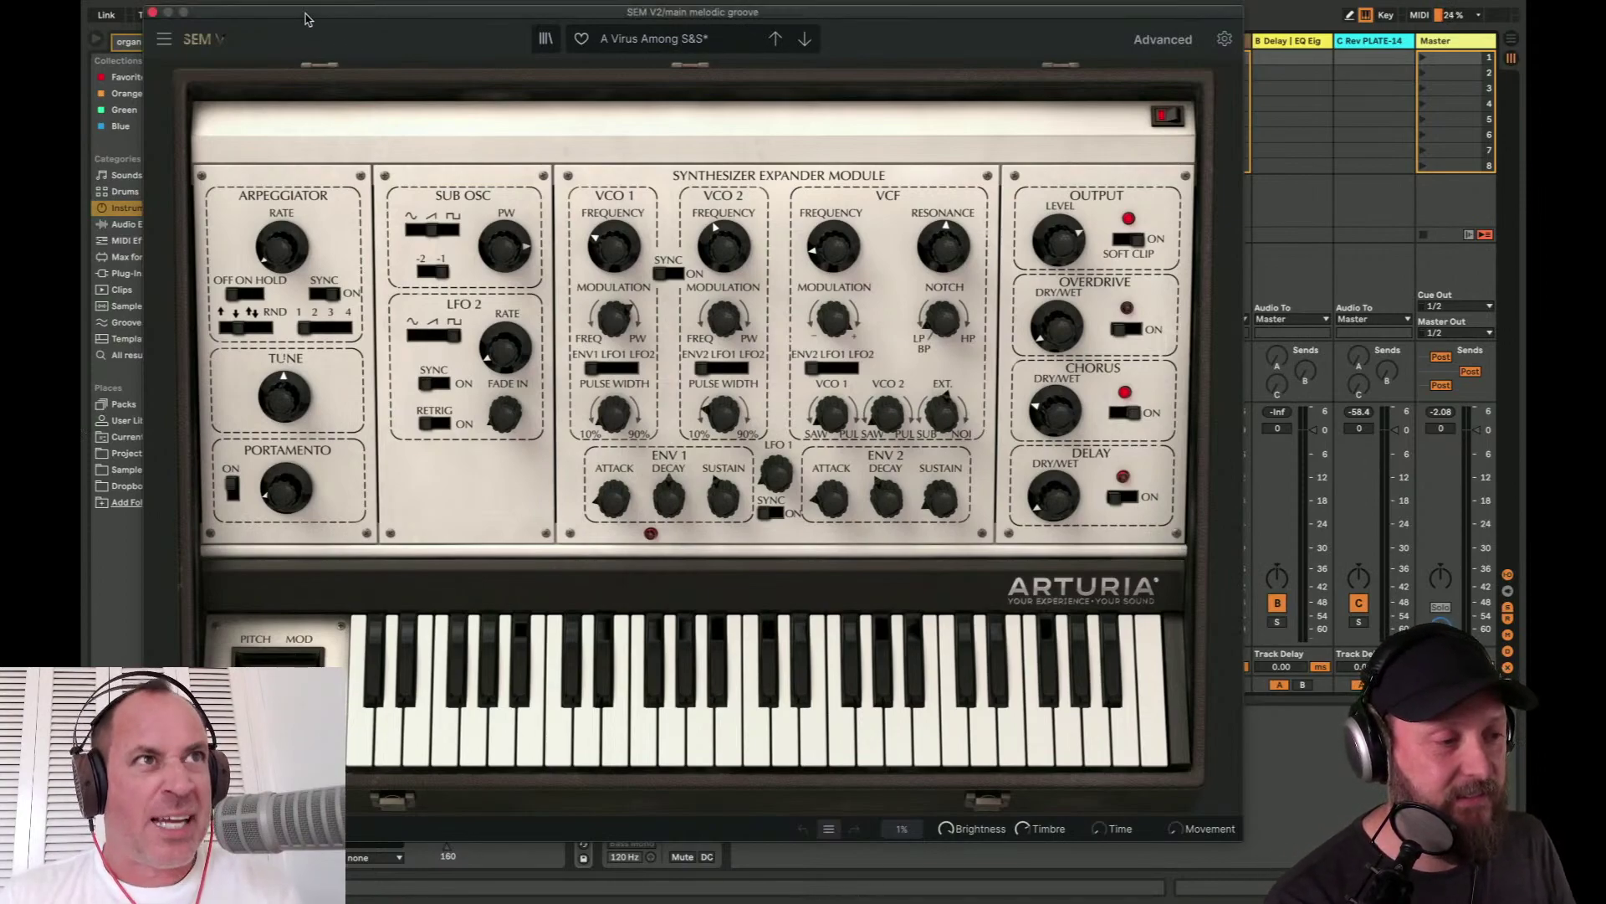
pyautogui.moveTo(306, 18); pyautogui.dragTo(350, 41)
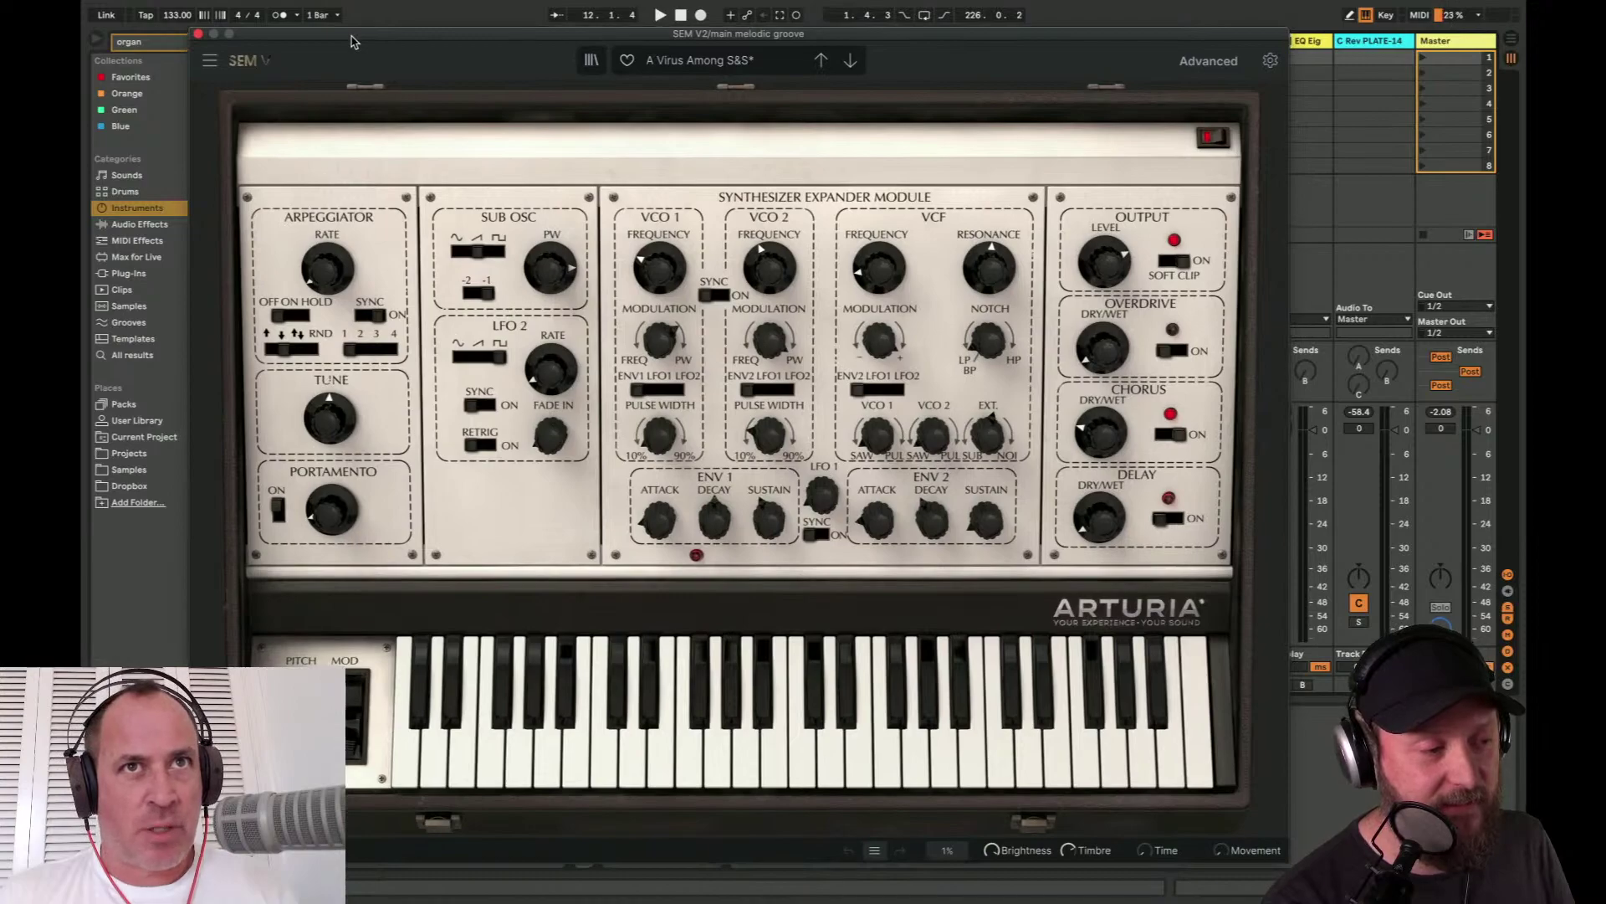
pyautogui.click(198, 35)
# - Create an empty one-bar MIDI clip in the main melodic groove track's first slot and fit the note editor to the C2 to C4 range
pyautogui.doubleClick(776, 60)
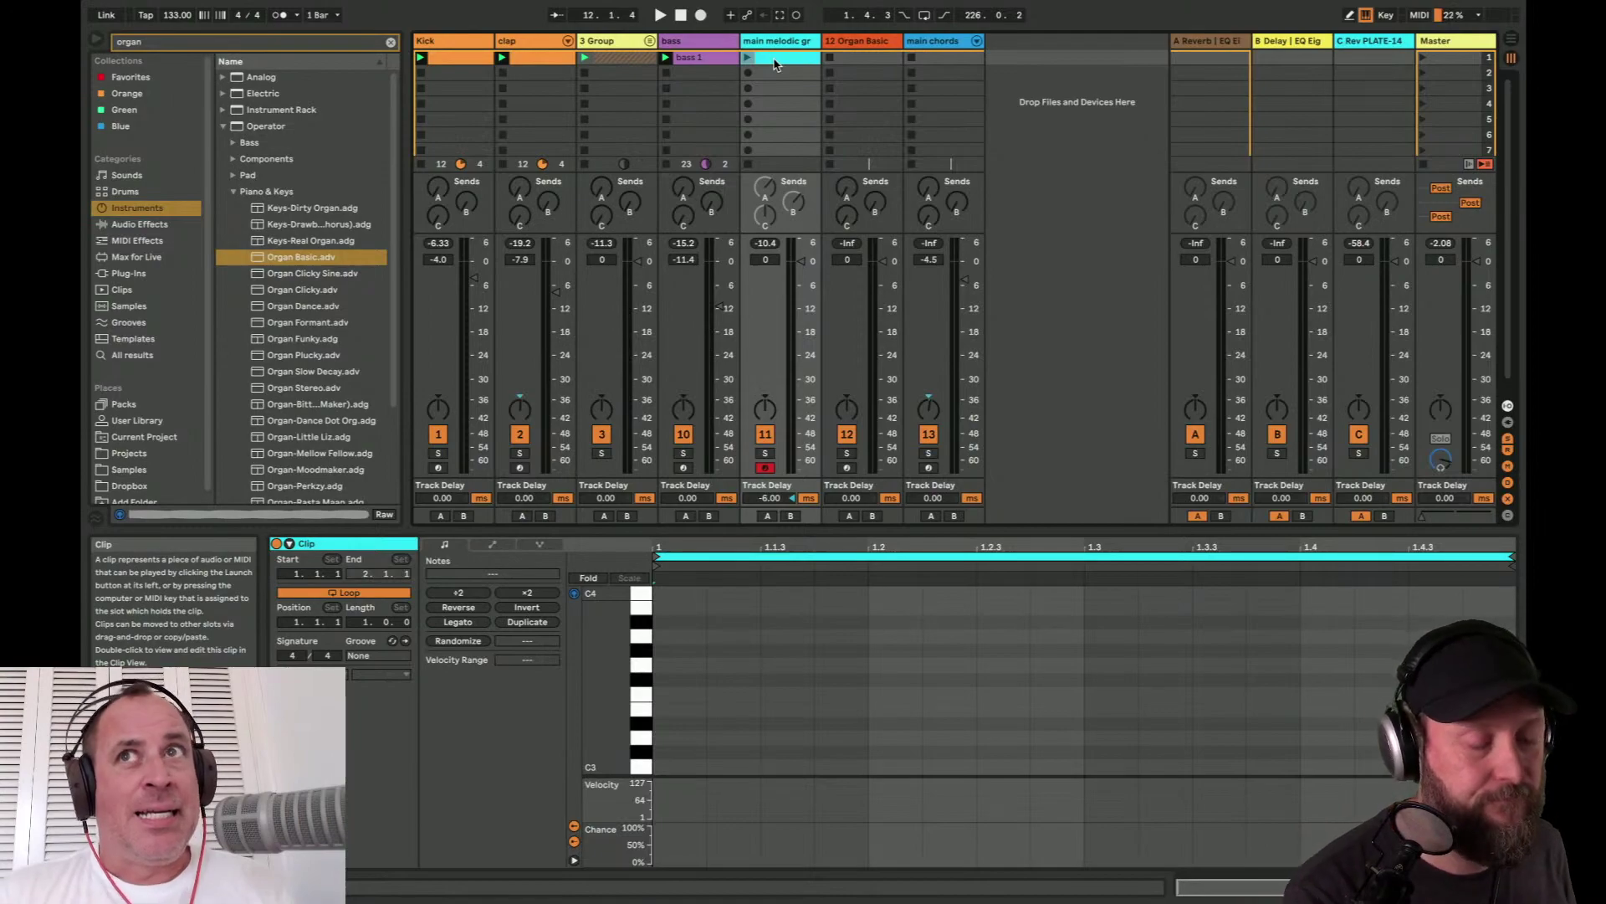
pyautogui.moveTo(875, 526); pyautogui.dragTo(875, 457)
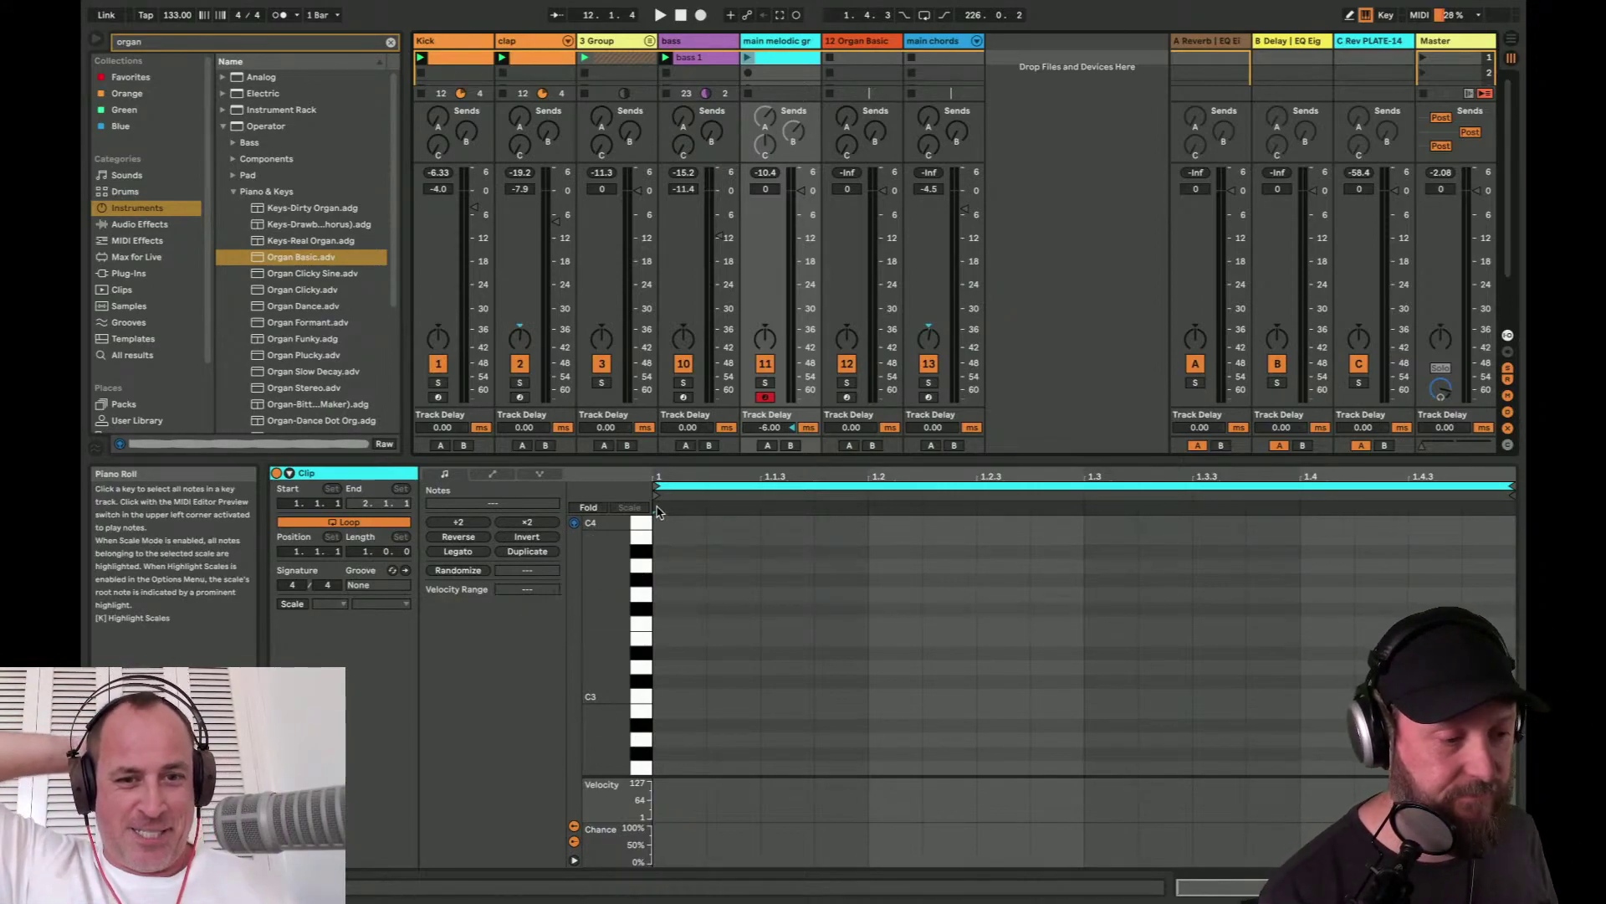
pyautogui.moveTo(679, 457); pyautogui.dragTo(766, 540)
pyautogui.click(766, 479)
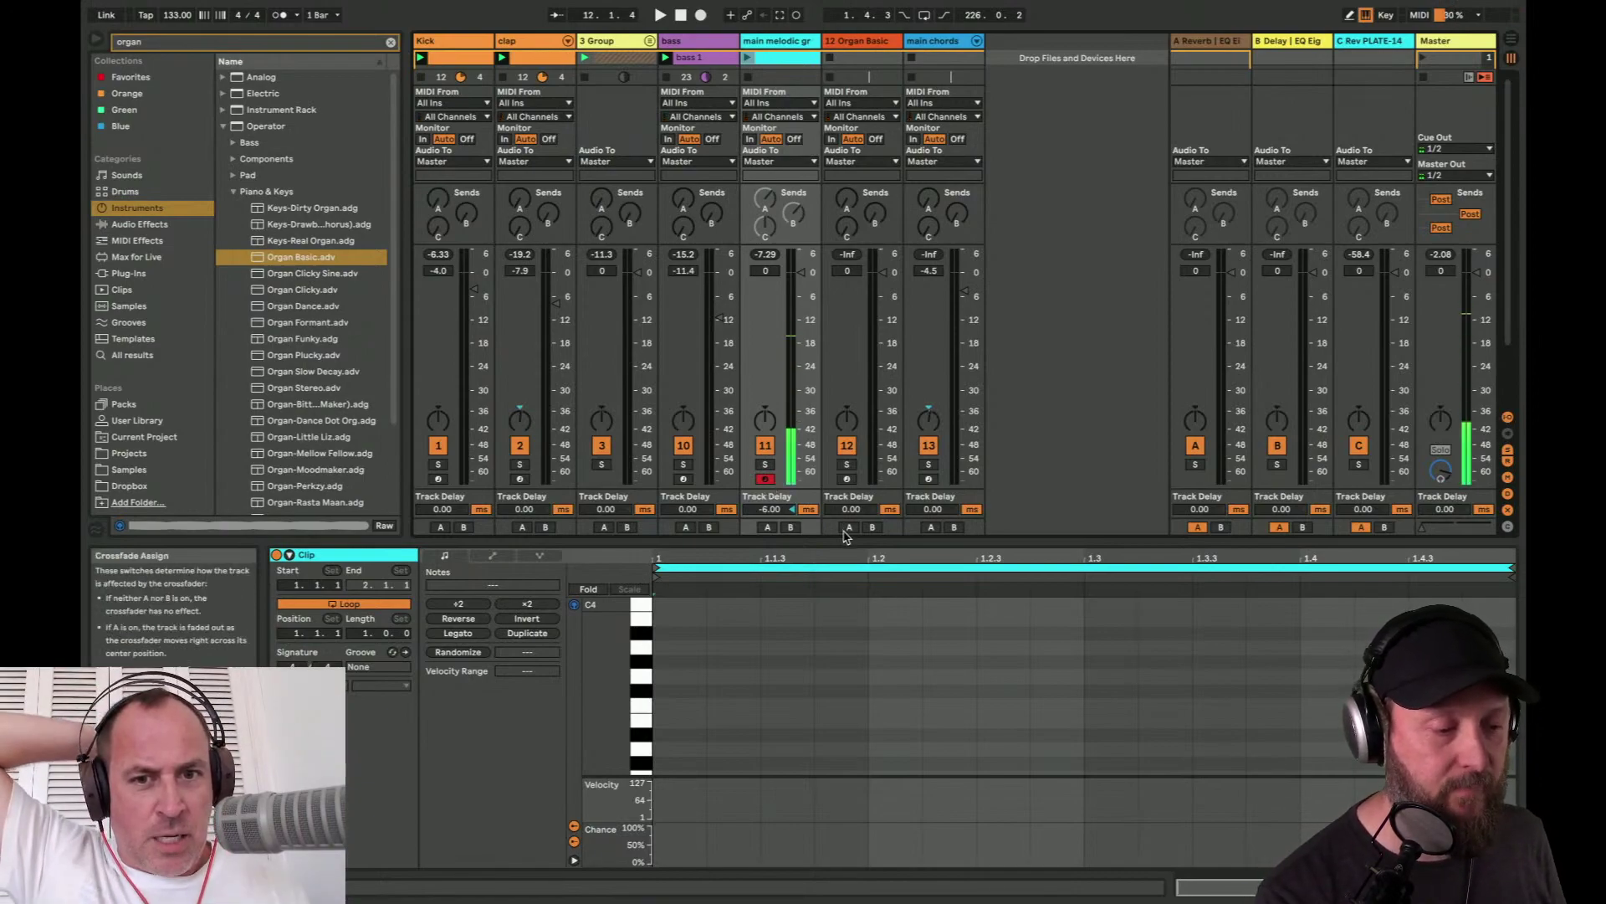
pyautogui.moveTo(844, 539); pyautogui.dragTo(843, 354)
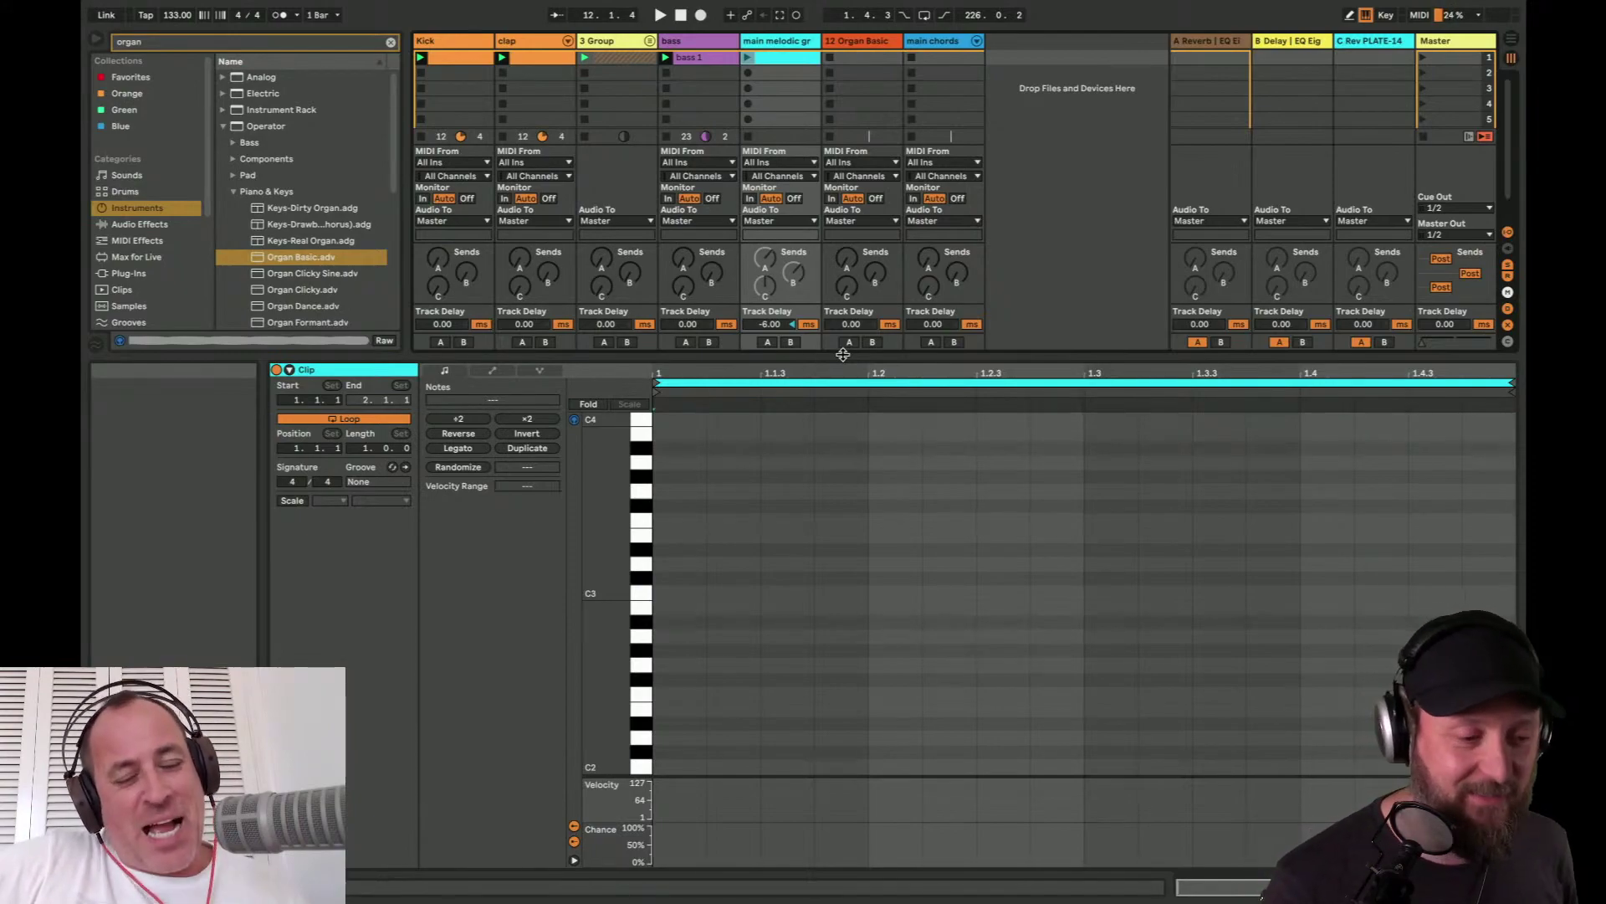
pyautogui.press('d')
pyautogui.press('y')
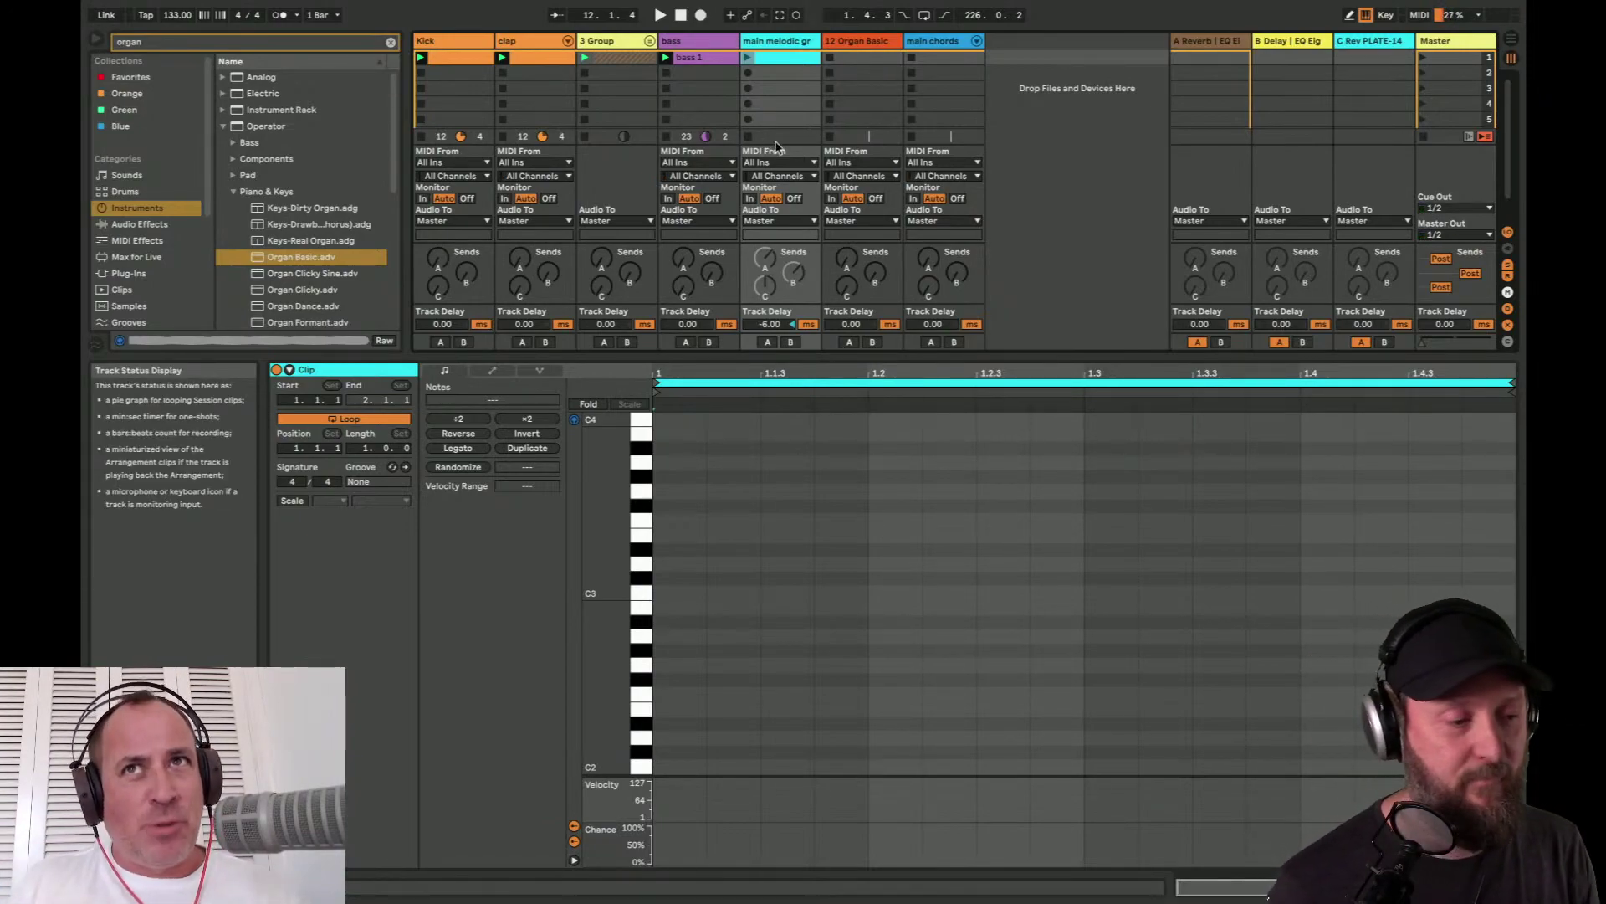
pyautogui.moveTo(820, 353); pyautogui.dragTo(833, 501)
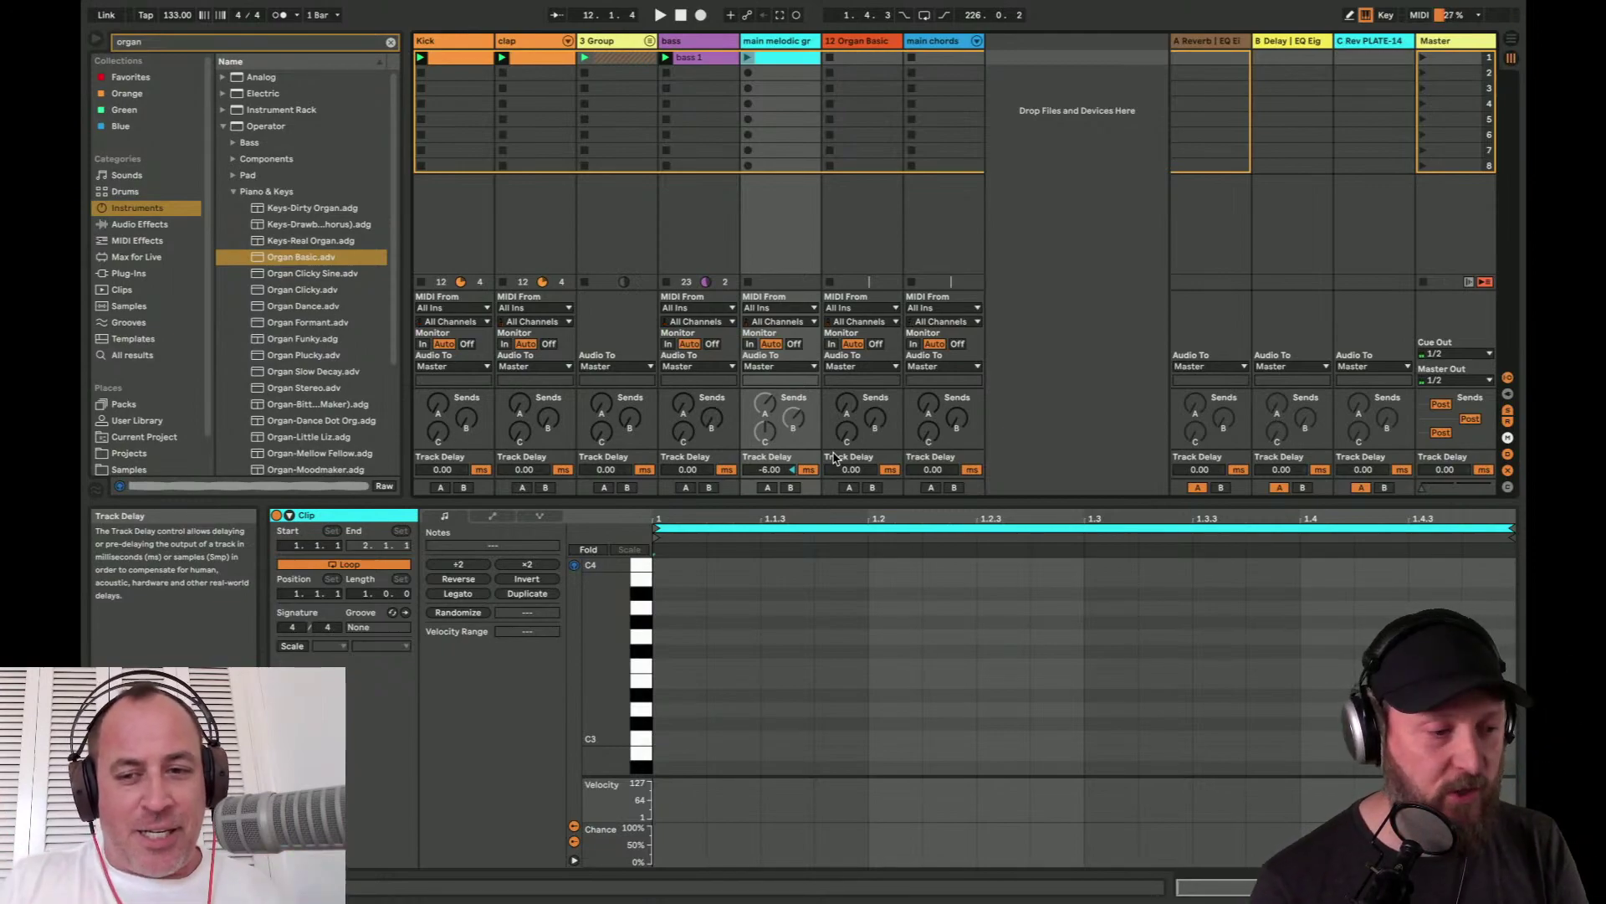
pyautogui.moveTo(641, 611)
pyautogui.mouseDown()
pyautogui.moveTo(602, 613)
pyautogui.moveTo(648, 621)
pyautogui.moveTo(622, 624)
pyautogui.mouseUp()
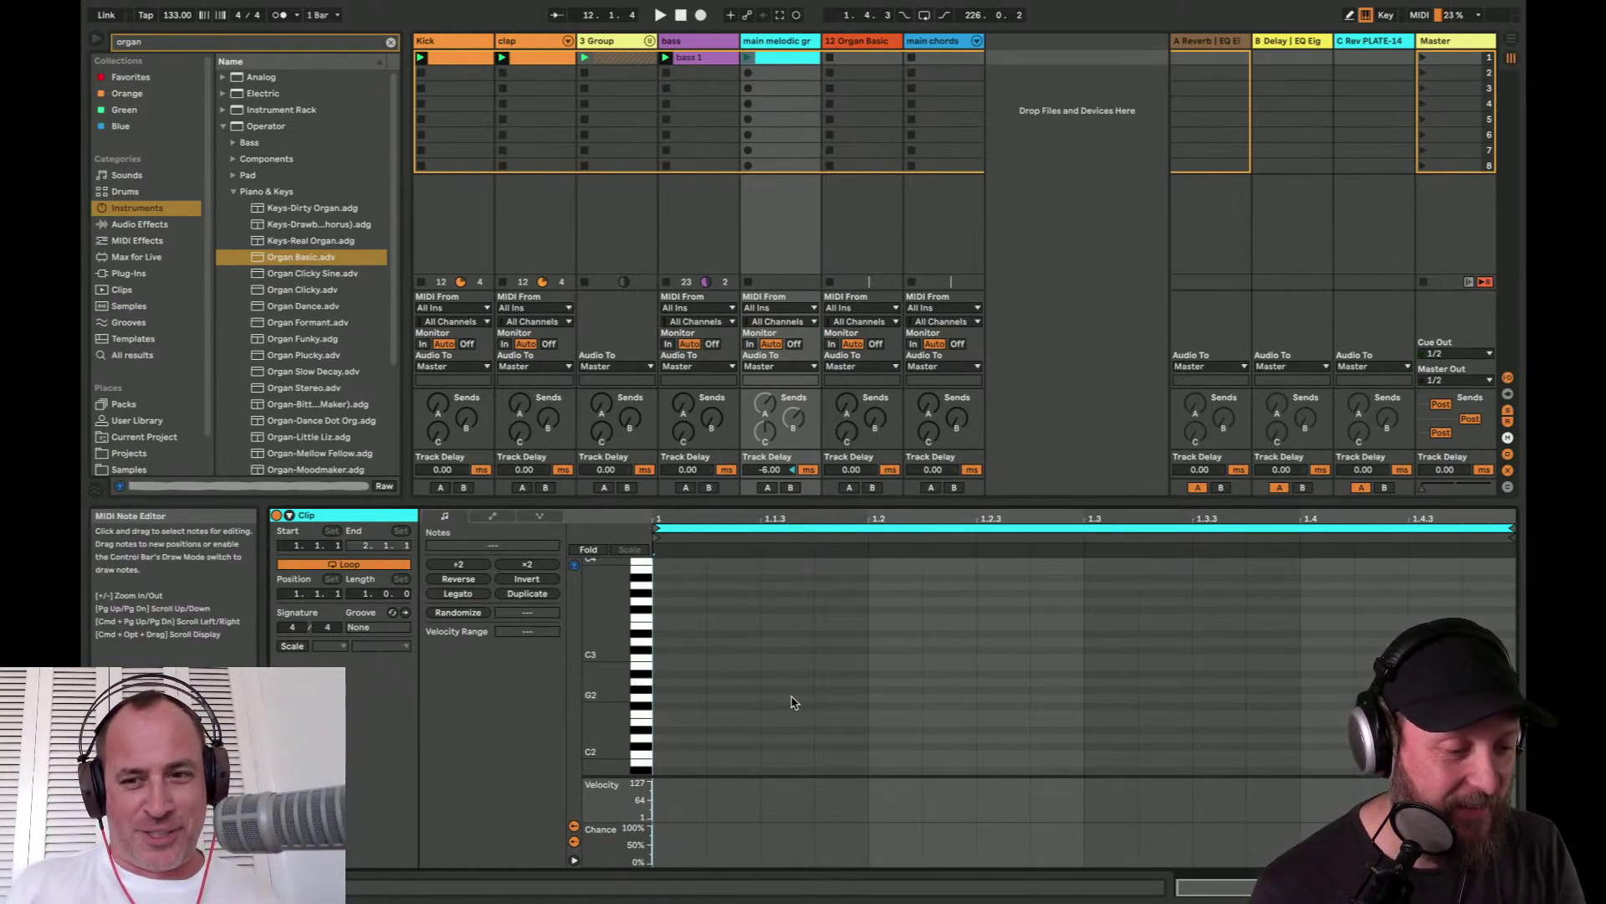
# - Draw a sixteenth note at 1.1.3 in the melodic clip and transpose it down to E2
pyautogui.press('b')
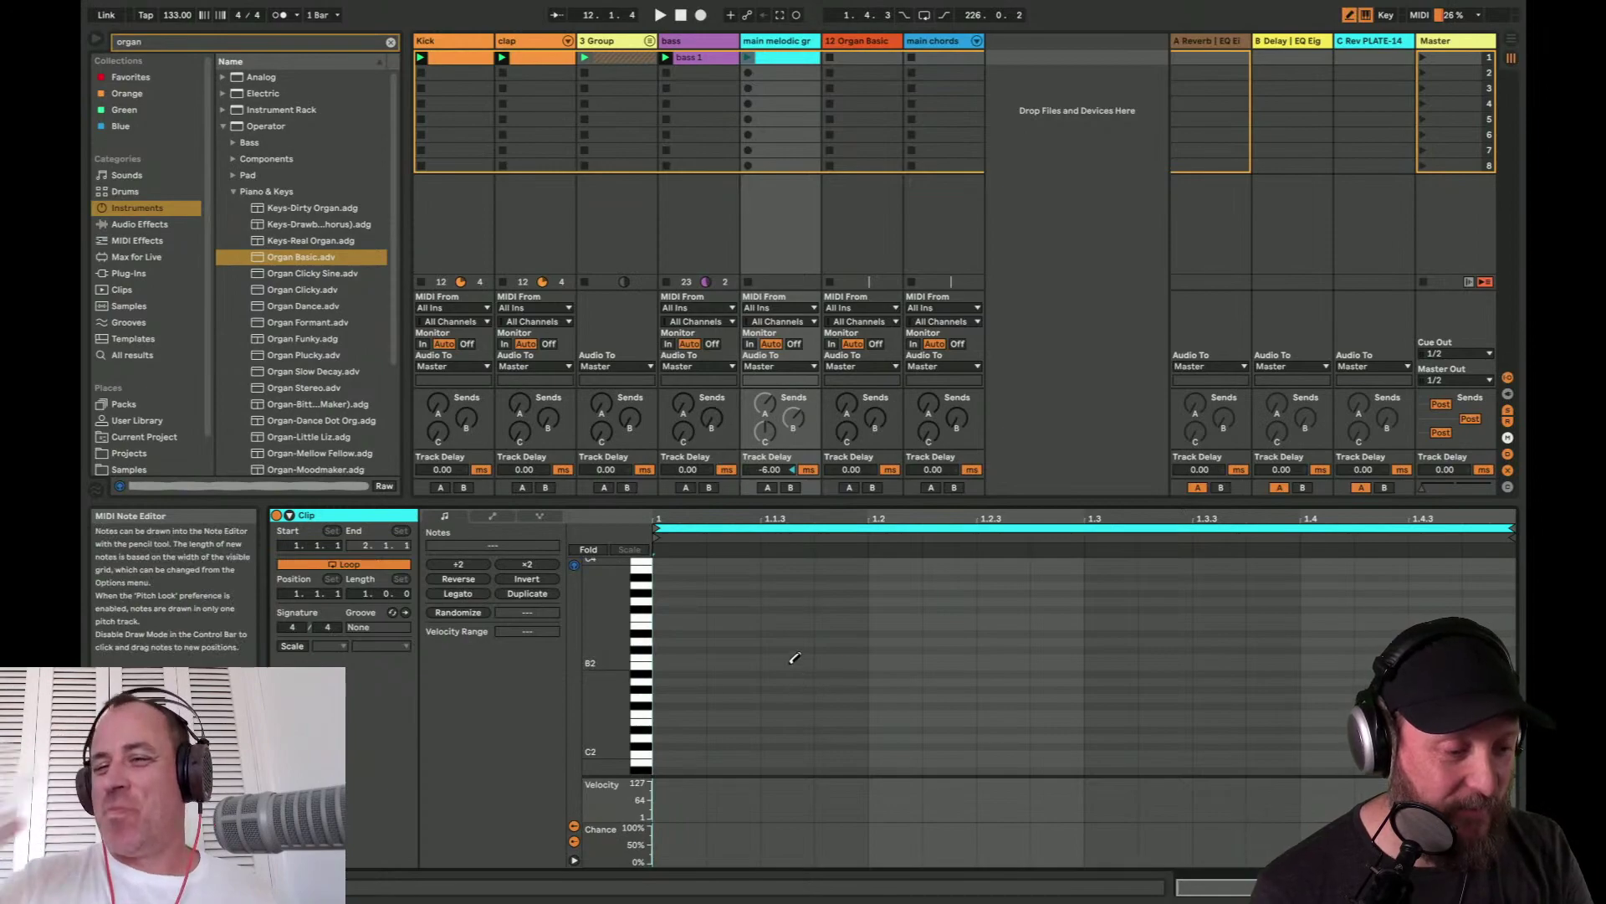
pyautogui.click(795, 673)
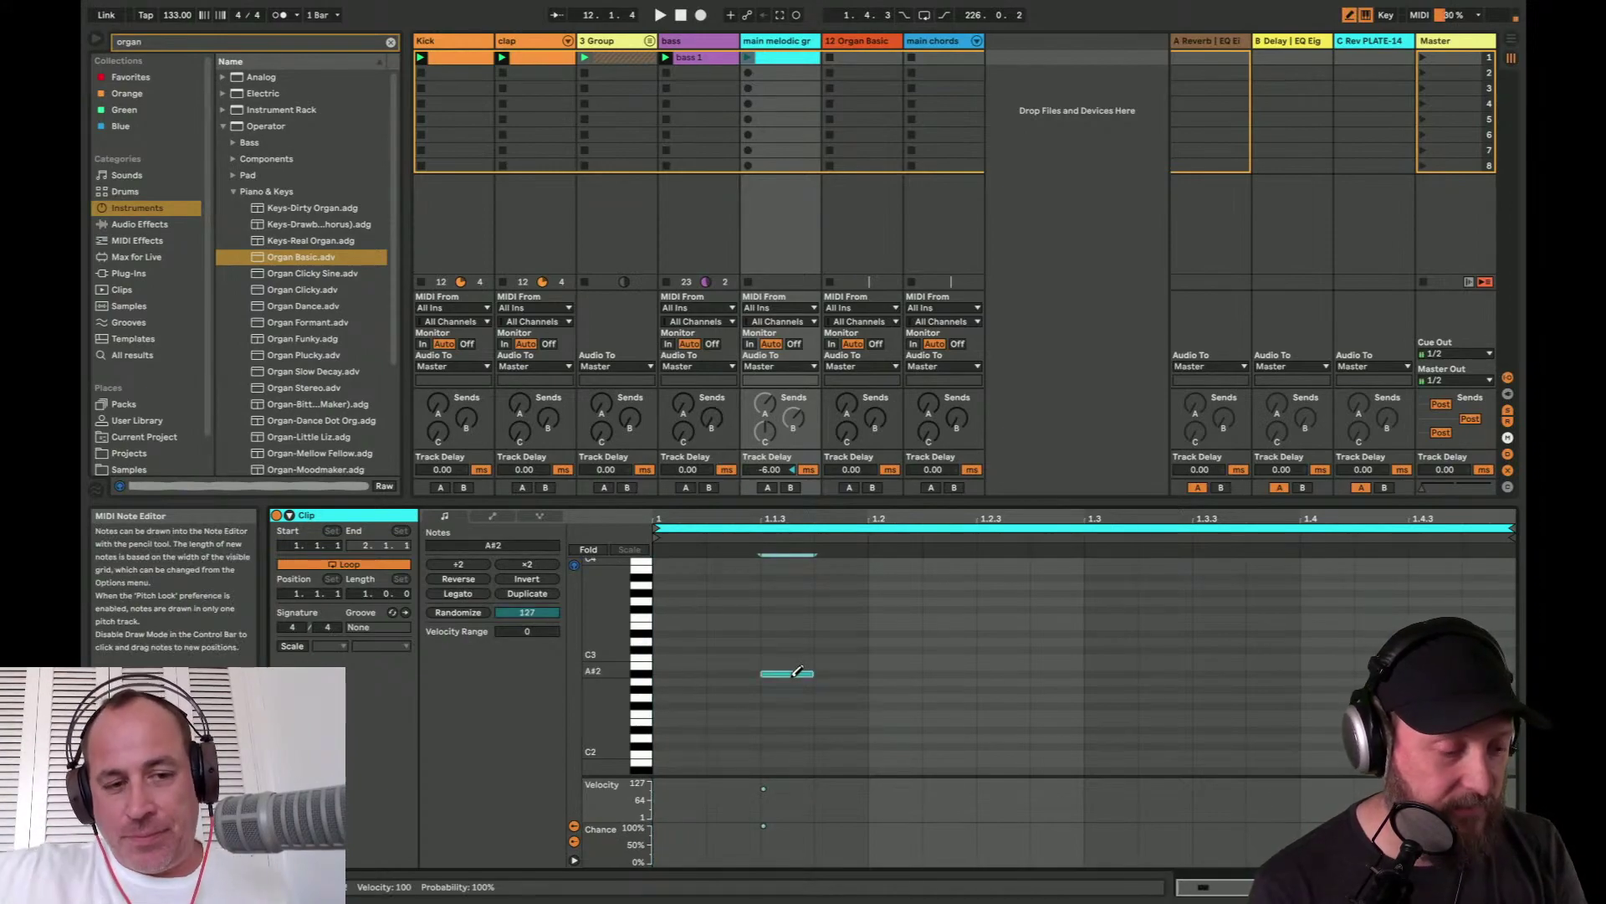
pyautogui.press('Down')
pyautogui.press('Down')
pyautogui.press('Down')
pyautogui.press('Down')
pyautogui.press('Down')
pyautogui.press('Down')
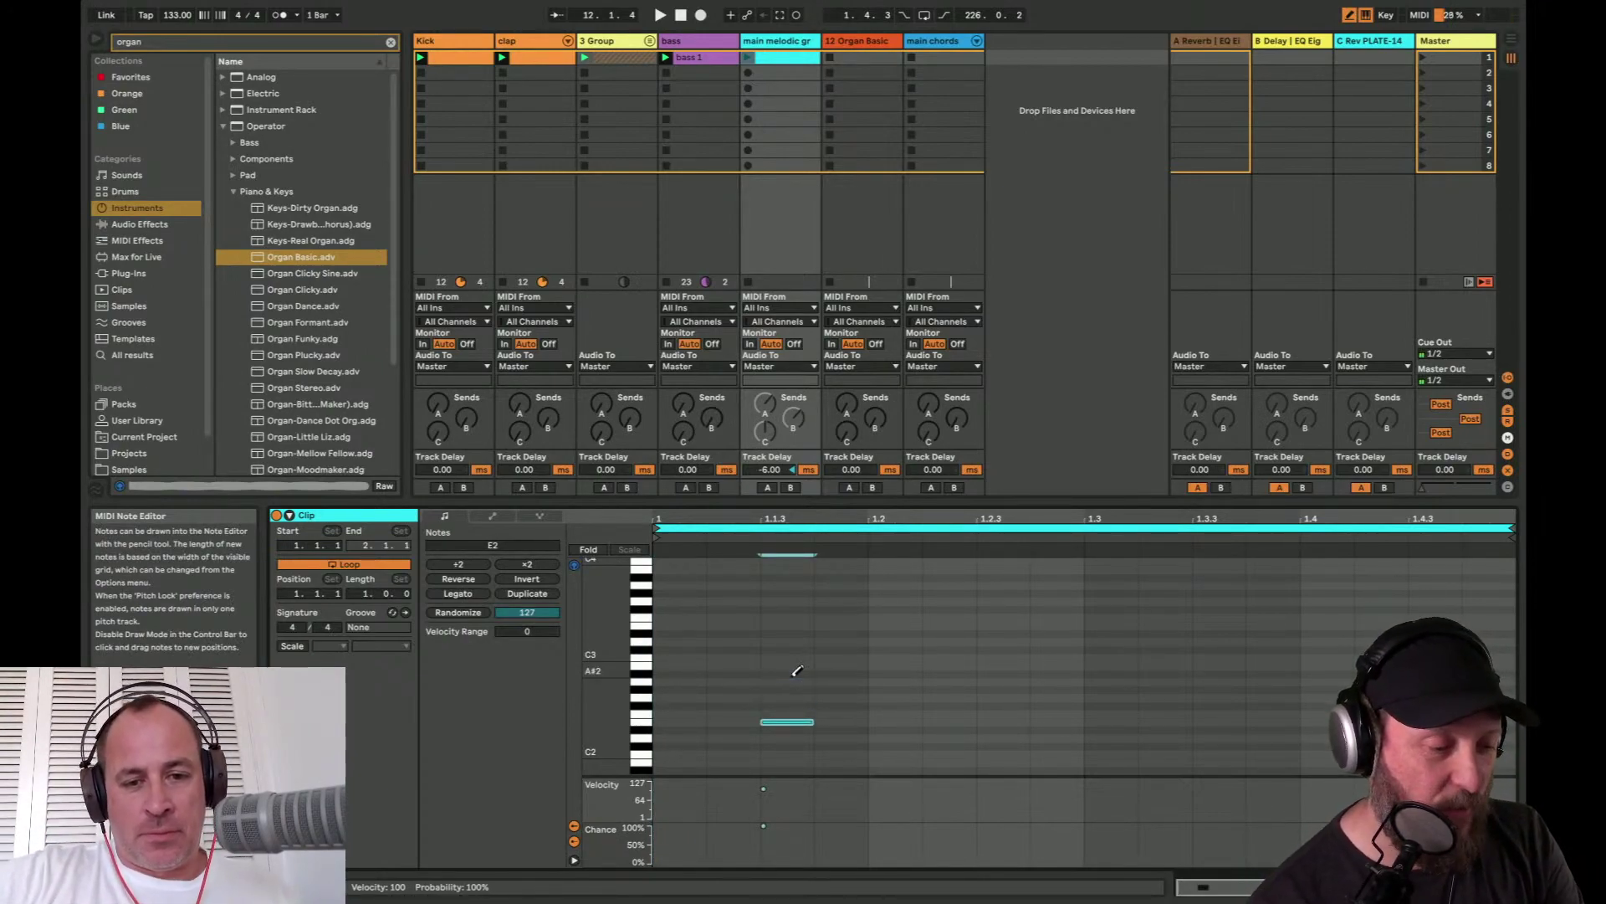
# - Add a G#2 sixteenth note at 1.2 and a D2 sixteenth note at 1.2.3, and leave draw mode
pyautogui.click(896, 673)
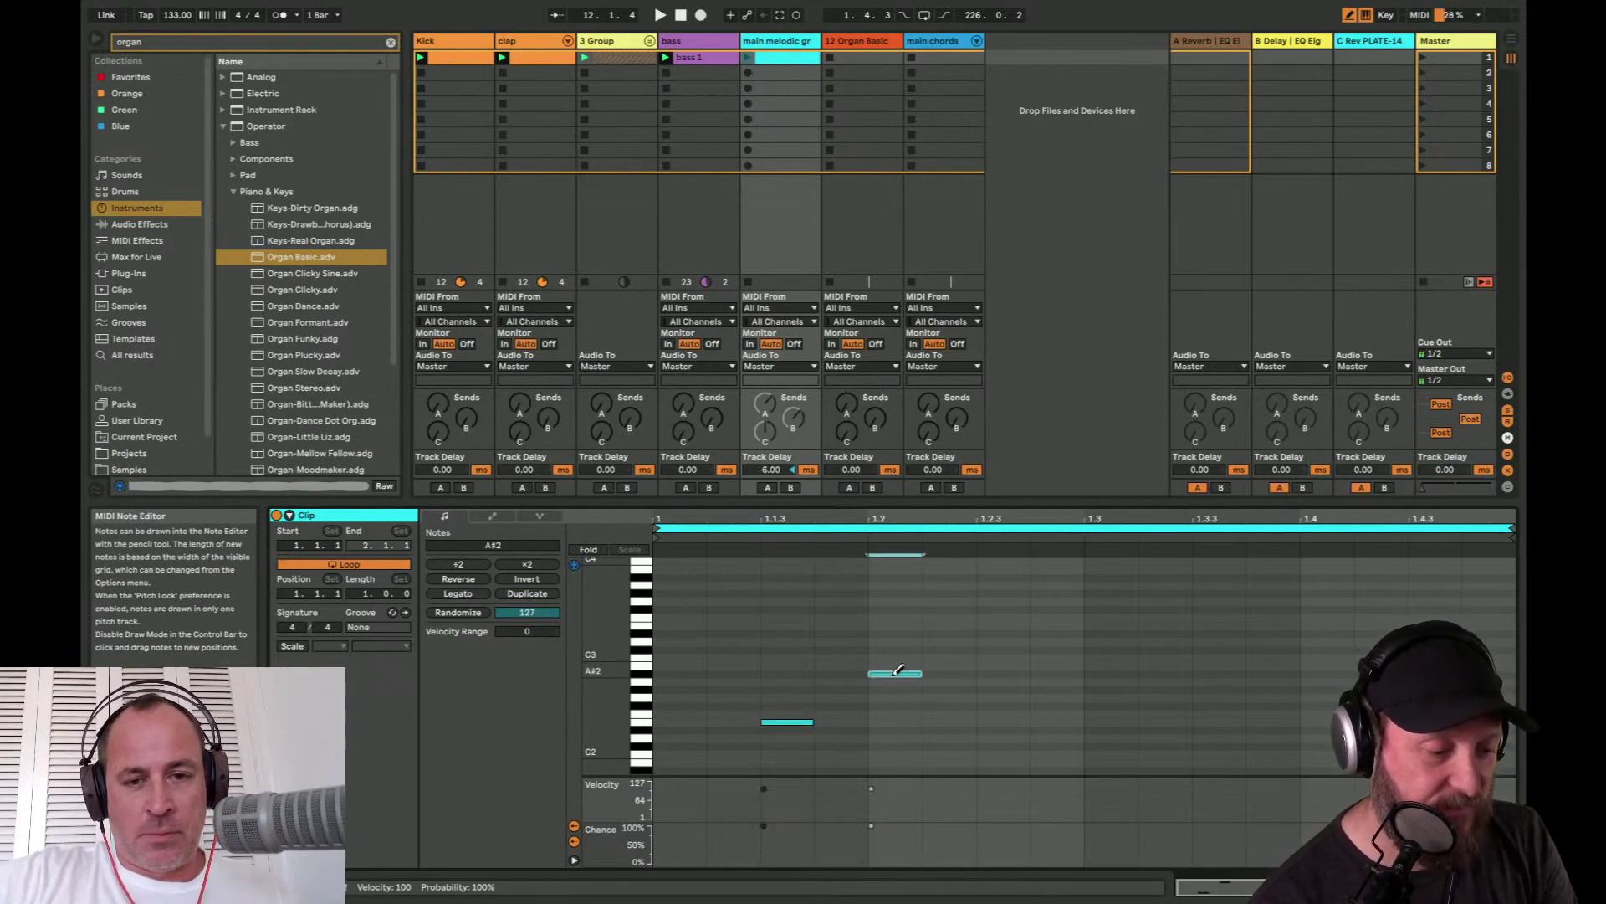
pyautogui.press('Down')
pyautogui.press('Down')
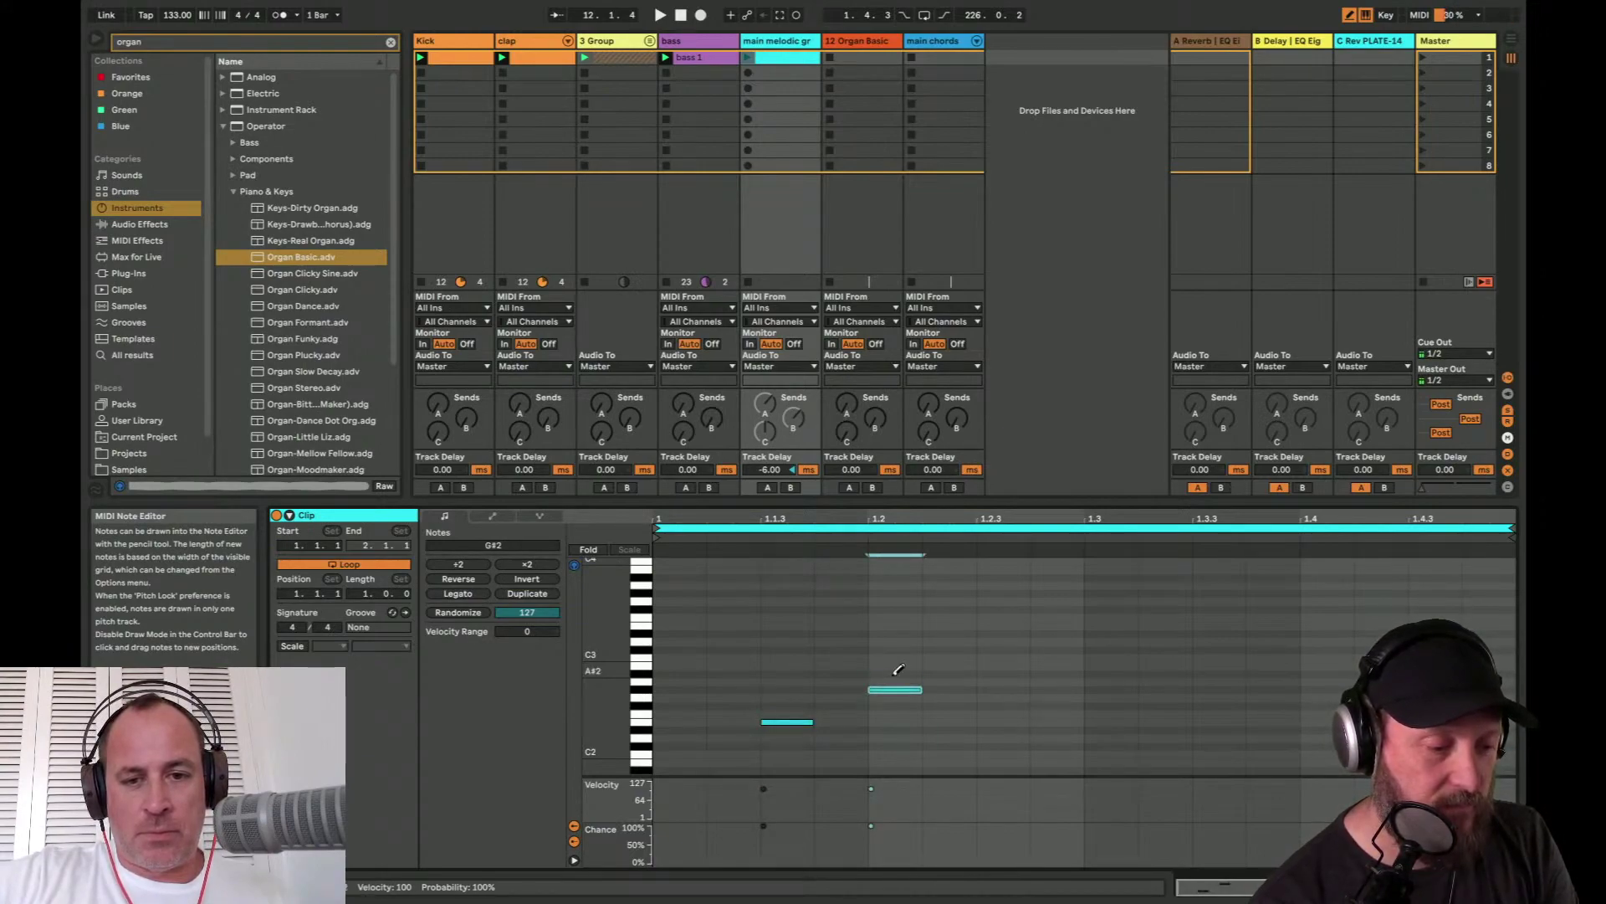
pyautogui.click(1006, 737)
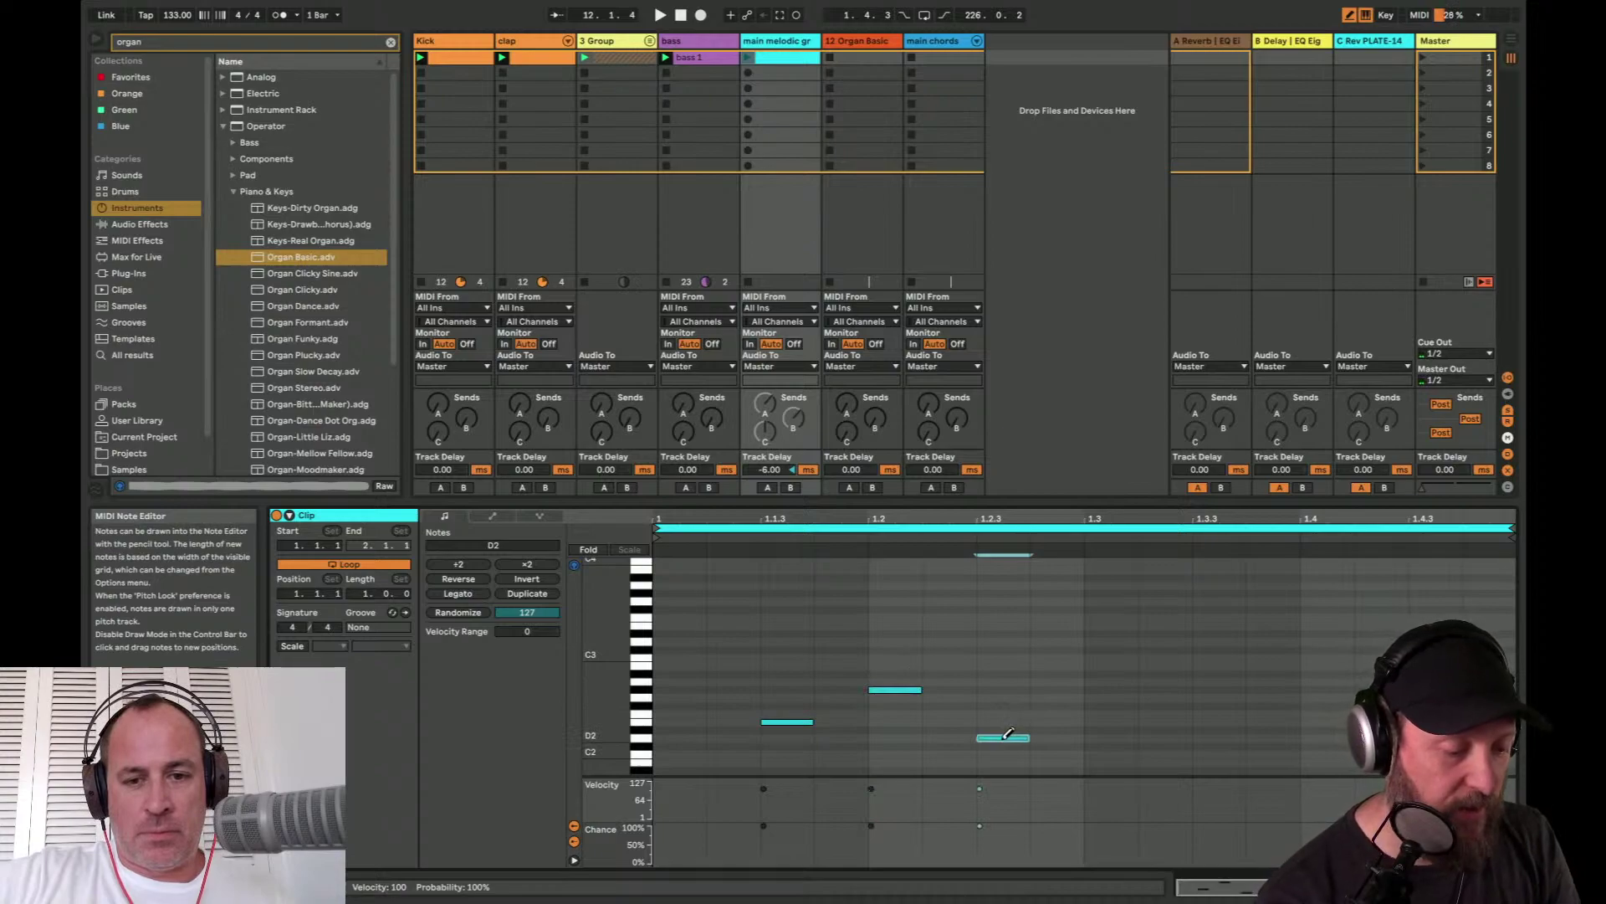
pyautogui.press('b')
pyautogui.click(787, 721)
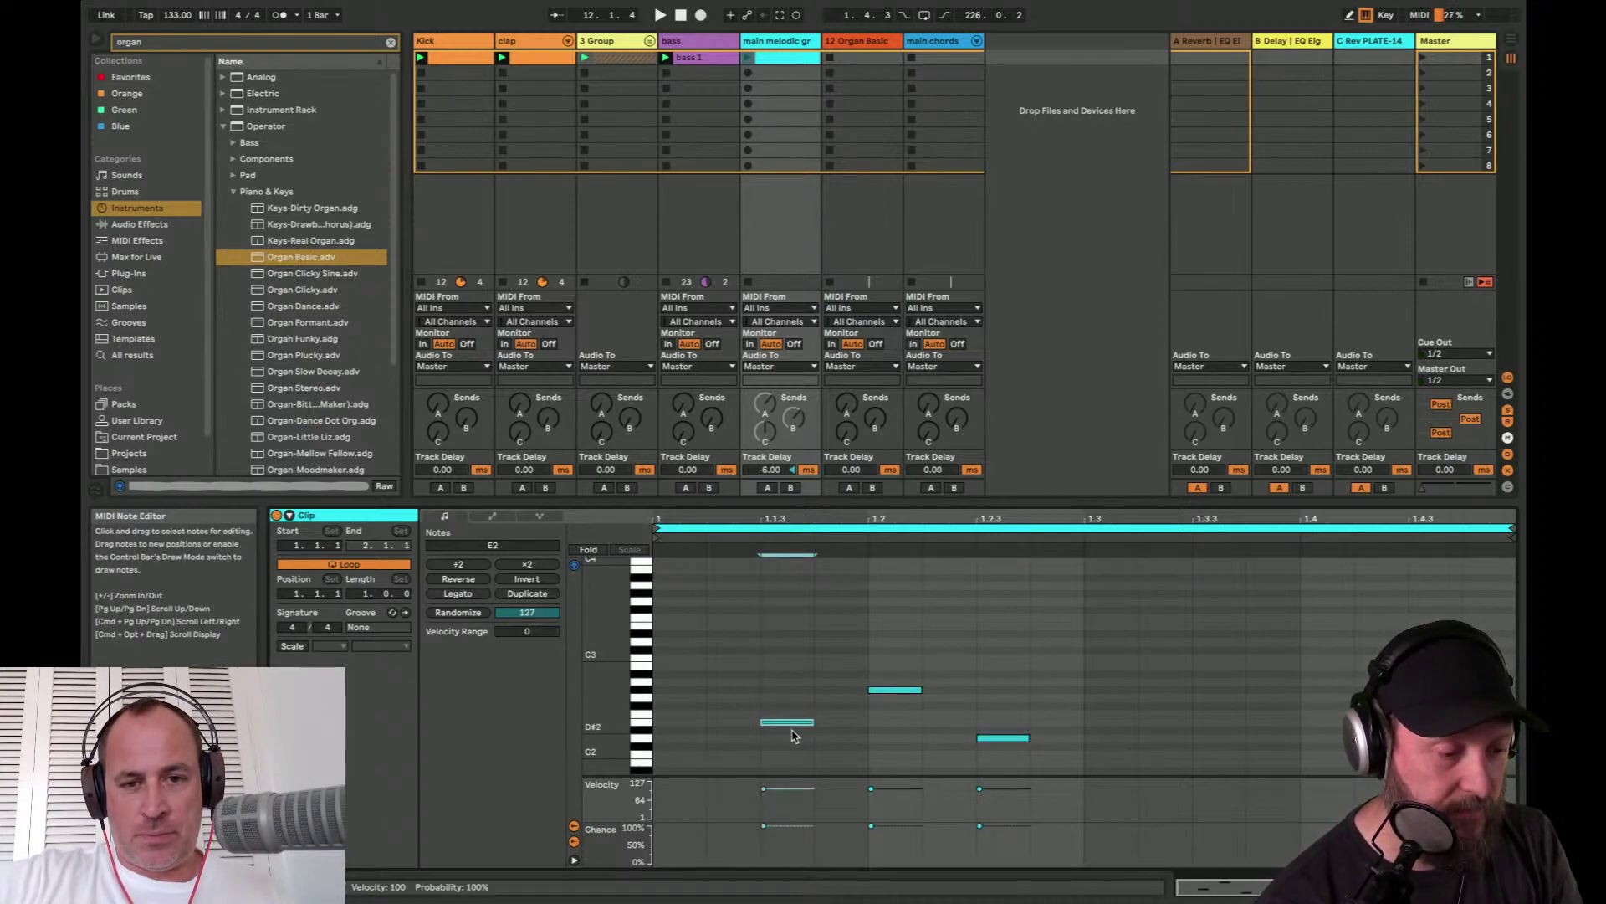
pyautogui.click(906, 691)
pyautogui.click(1022, 738)
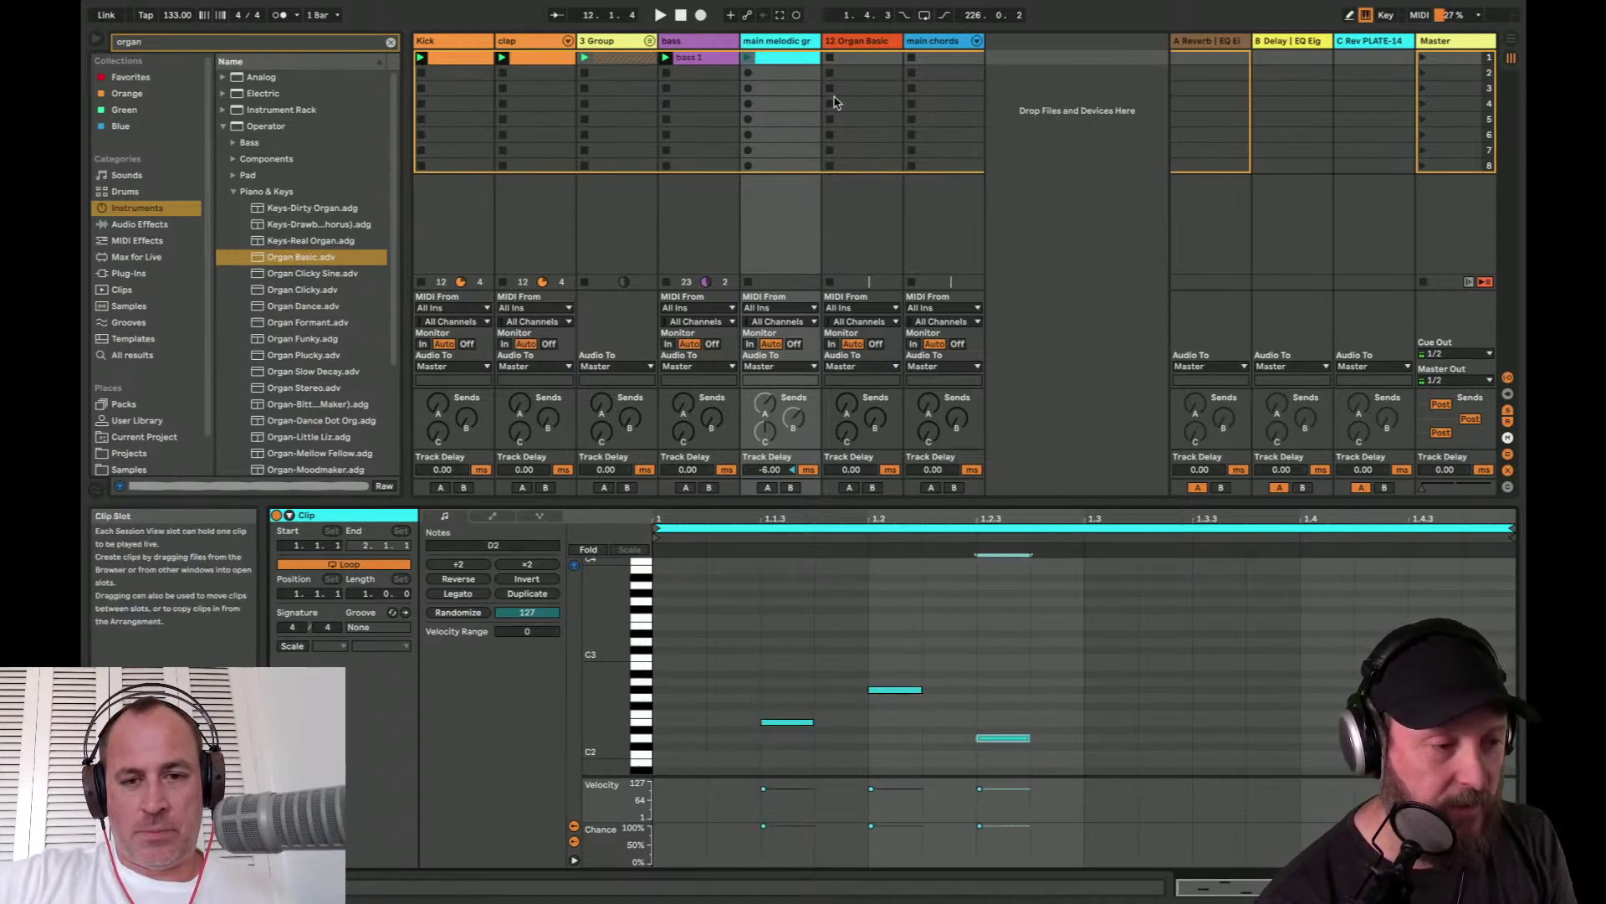
# - Launch the melodic clip with the bass clip stopped, and shift the G#2 note one sixteenth later to 1.2.2
pyautogui.click(748, 58)
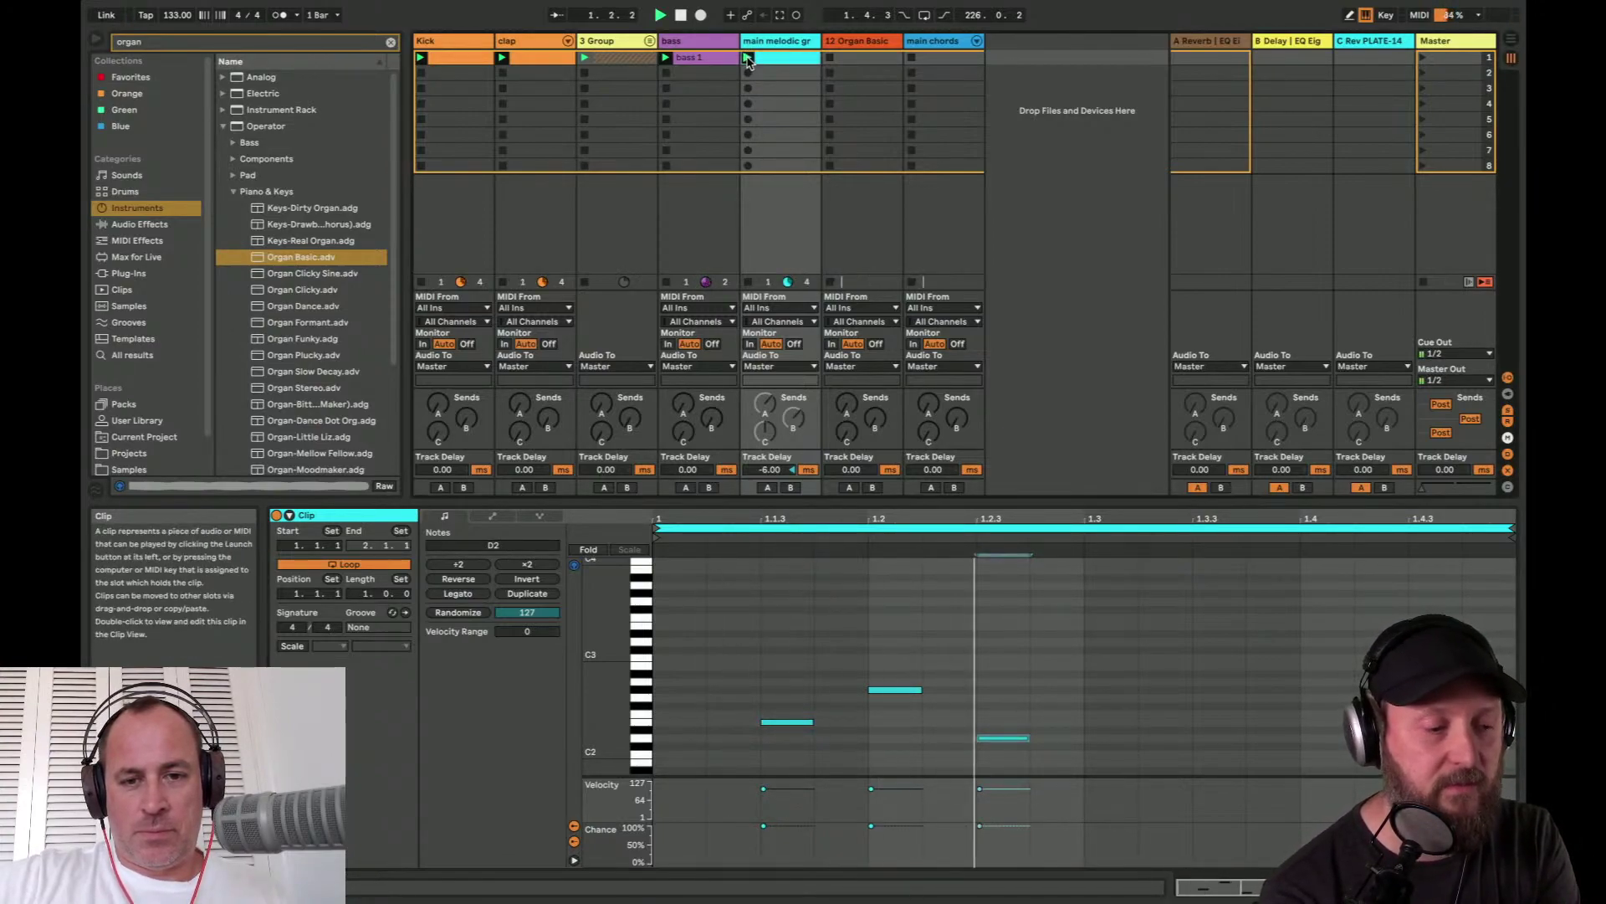
pyautogui.click(667, 73)
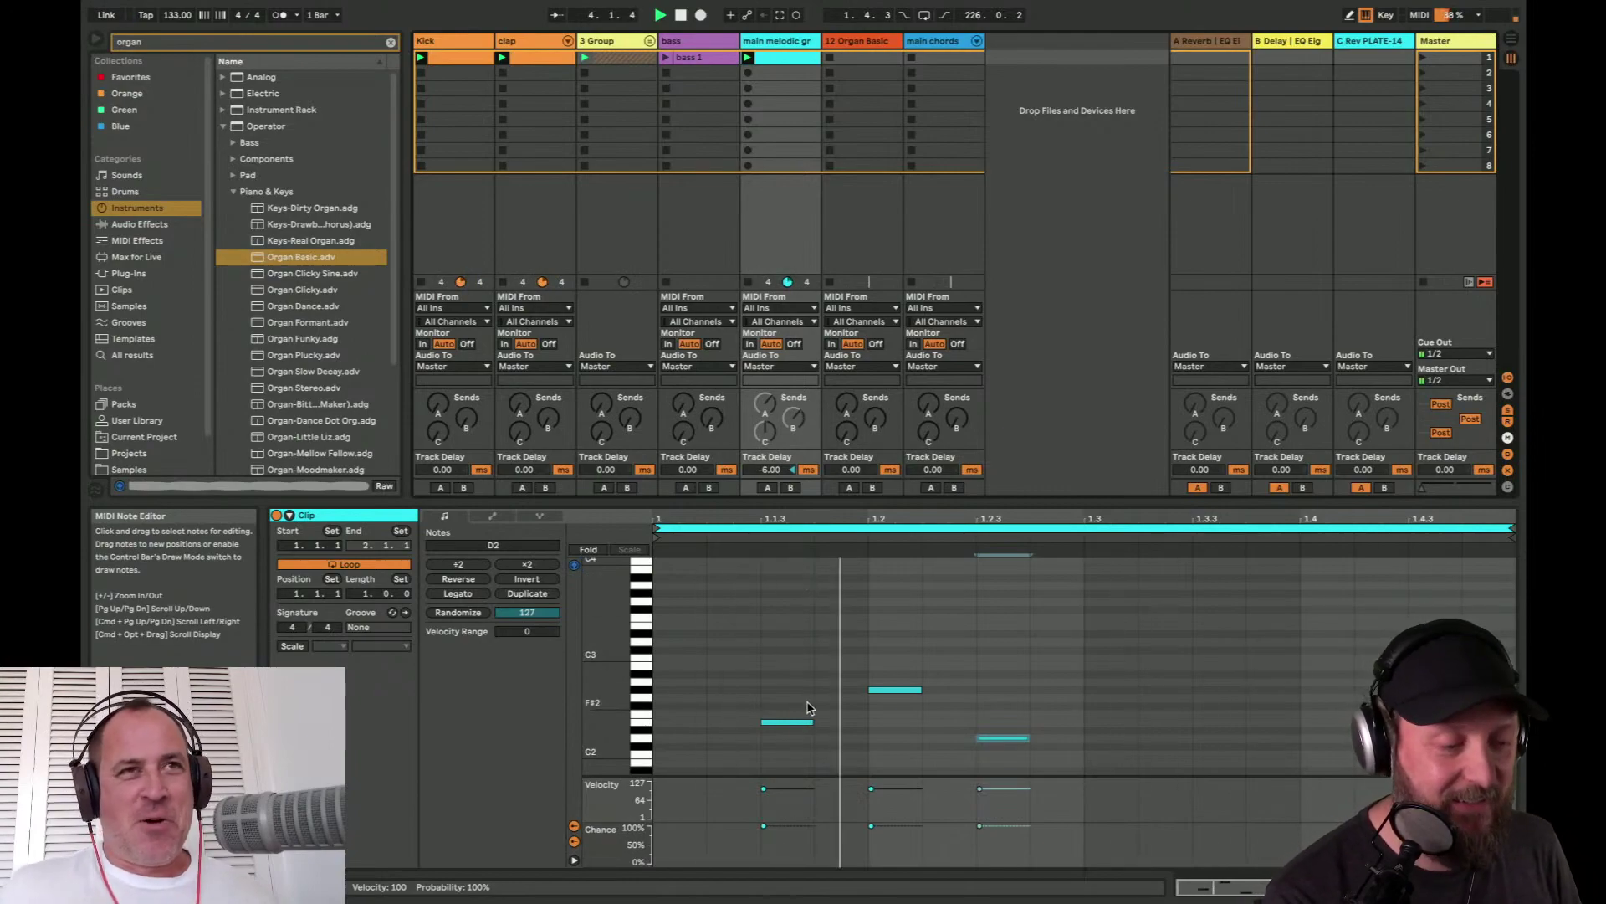
pyautogui.click(895, 689)
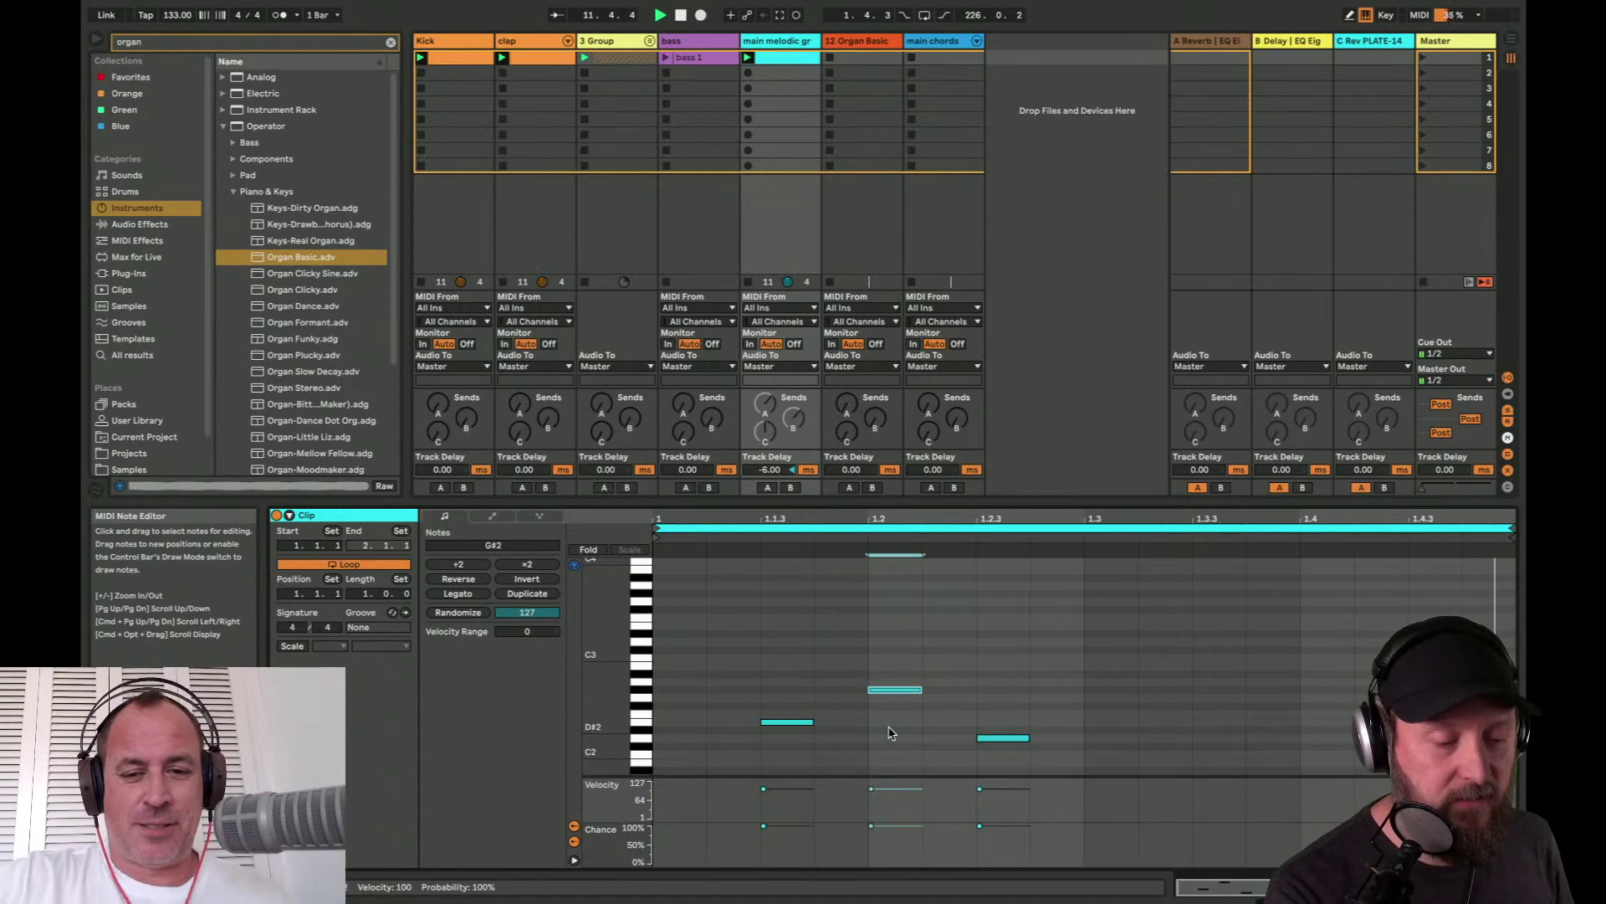
pyautogui.press('Right')
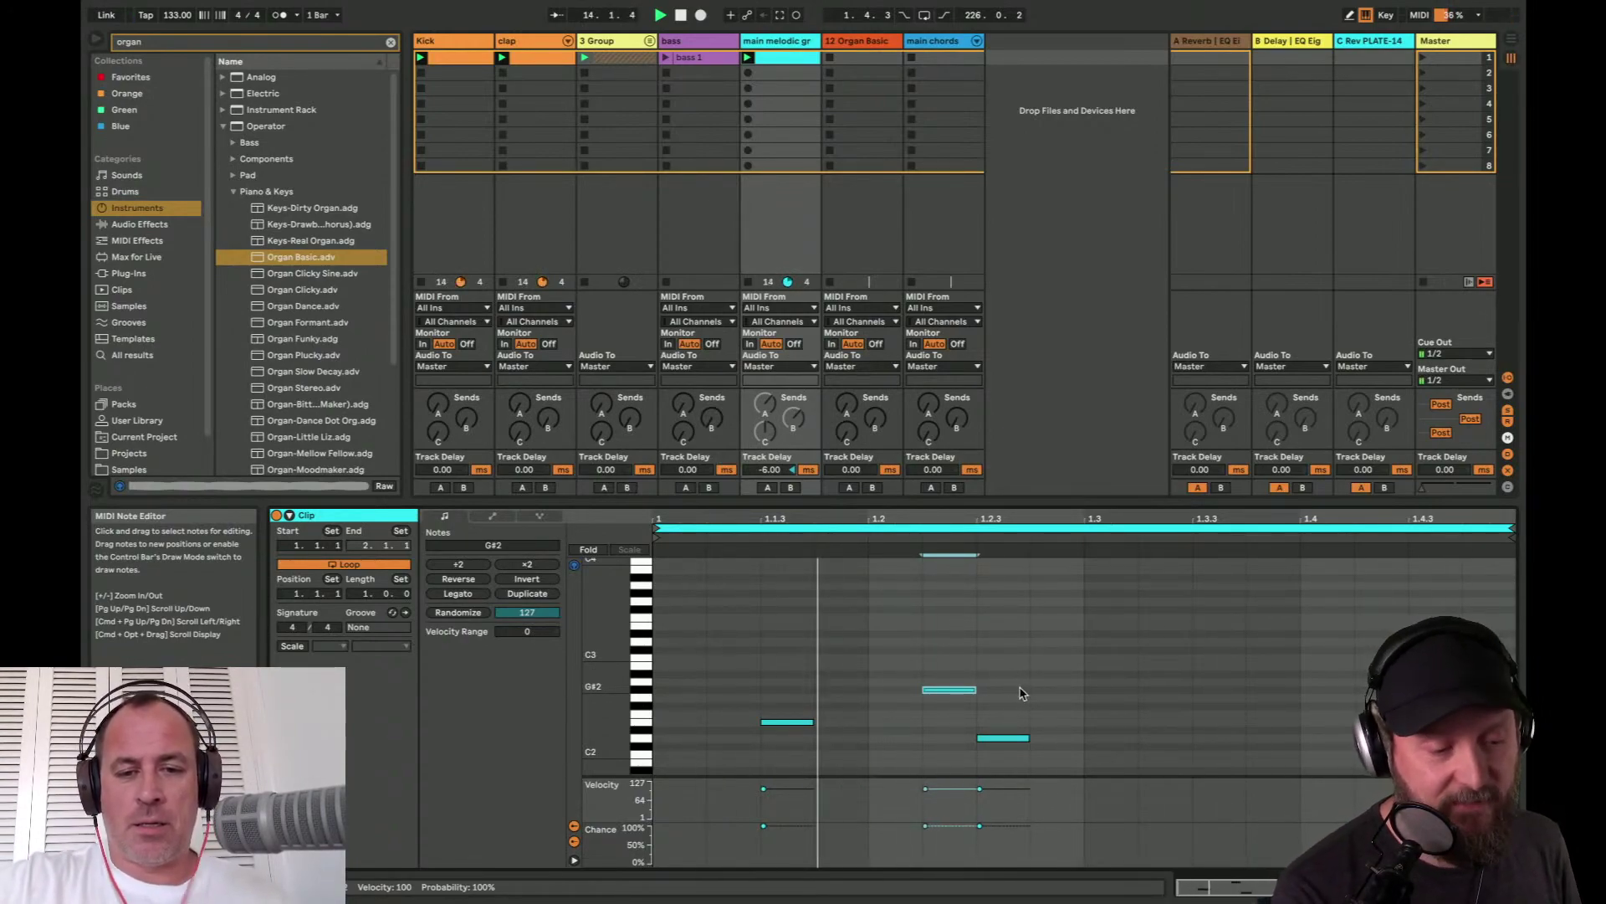
pyautogui.click(1004, 737)
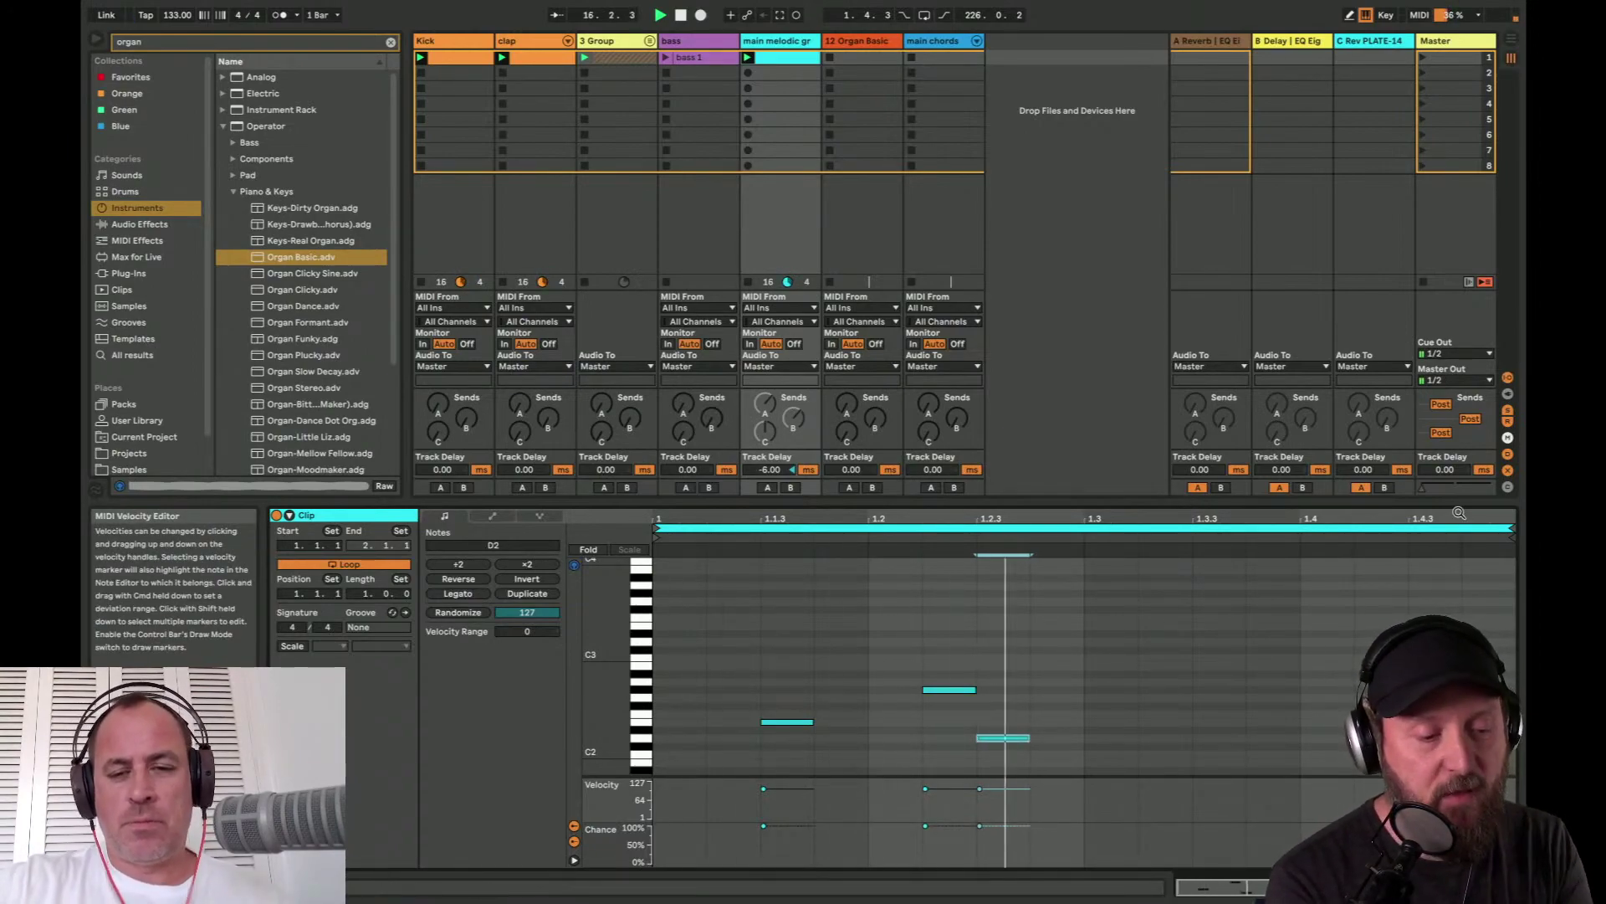
# - Try looping only the first two beats of the melodic clip, and set the loop back to one bar
pyautogui.moveTo(1510, 527)
pyautogui.mouseDown()
pyautogui.moveTo(1130, 531)
pyautogui.moveTo(1086, 552)
pyautogui.mouseUp()
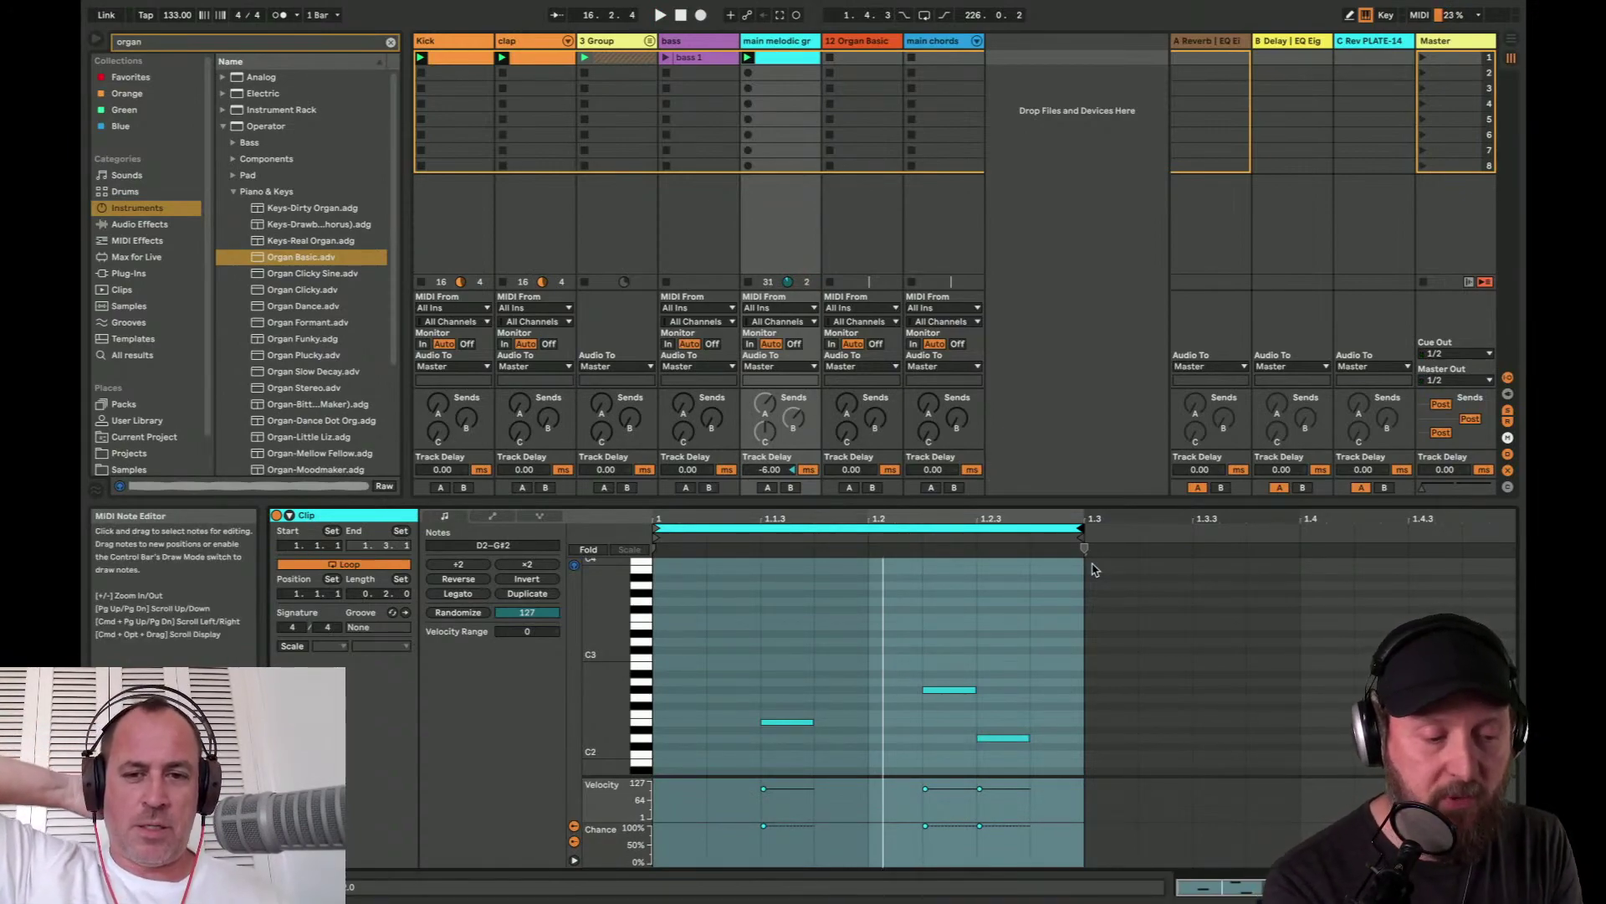
pyautogui.press('space')
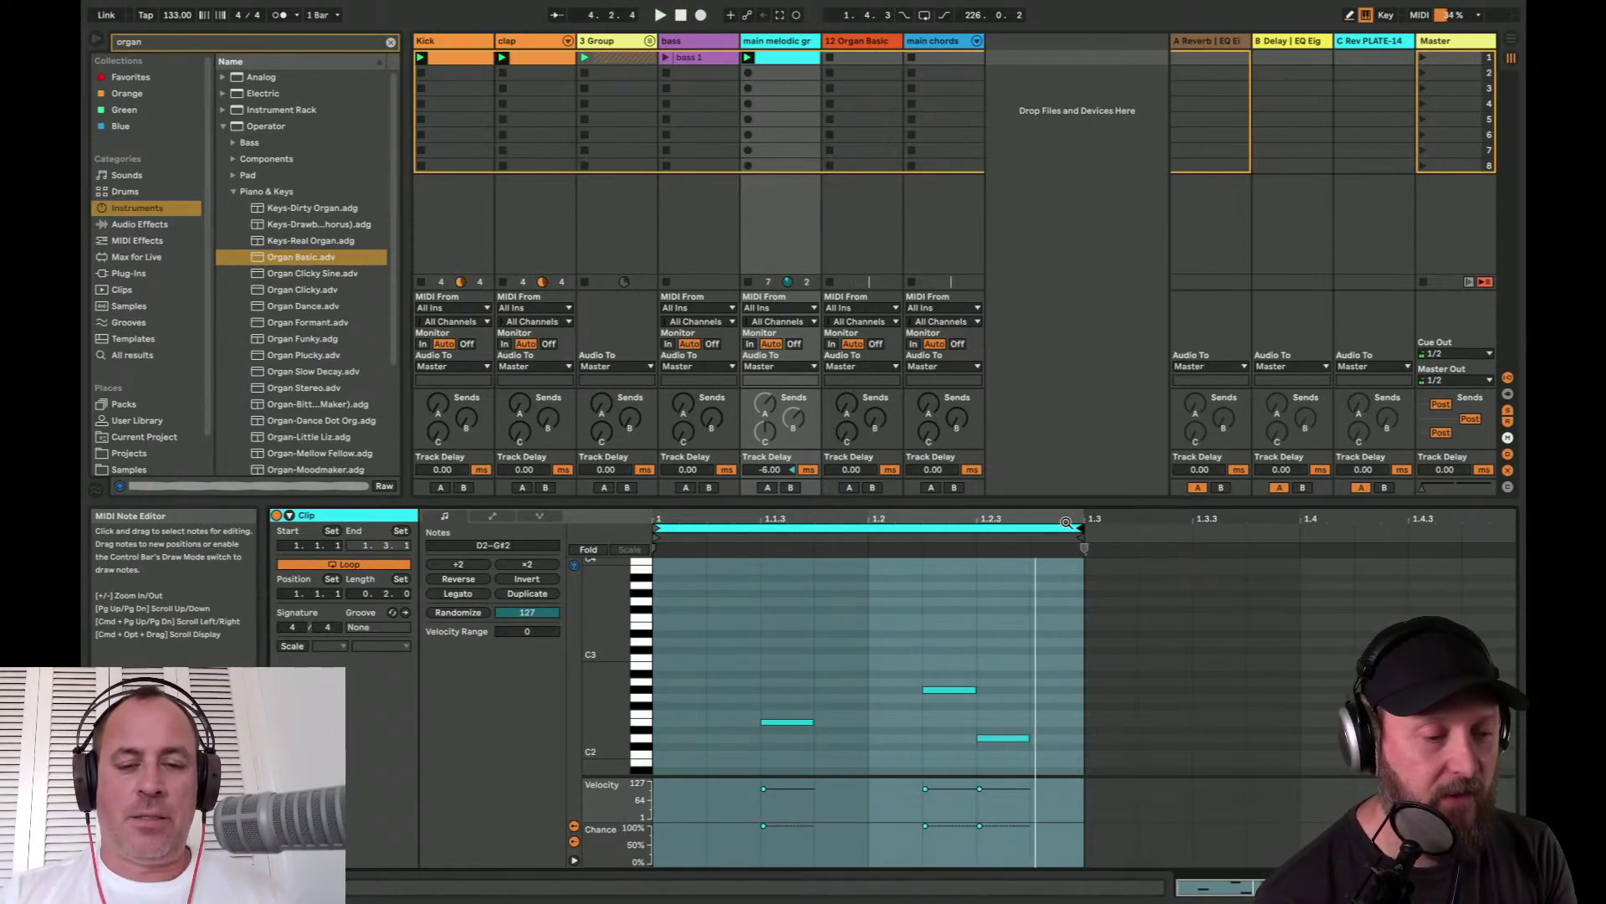
pyautogui.moveTo(1073, 526); pyautogui.dragTo(1513, 527)
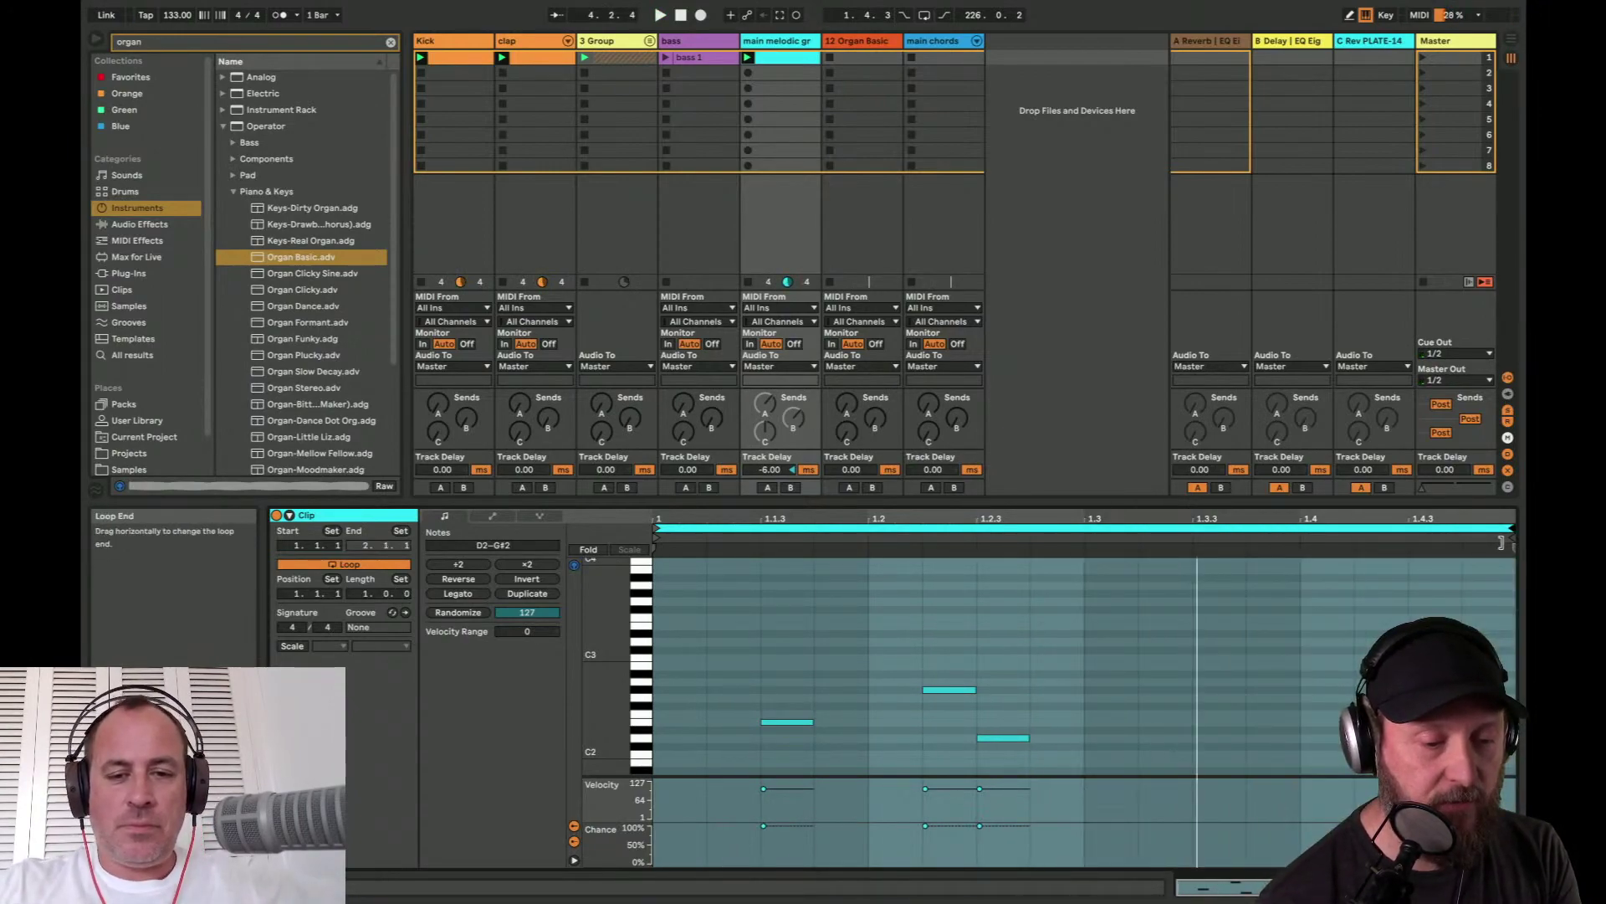
# - Move the D2 note one sixteenth later to 1.2.4 and duplicate the clip's loop to two bars
pyautogui.moveTo(1003, 737); pyautogui.dragTo(1056, 738)
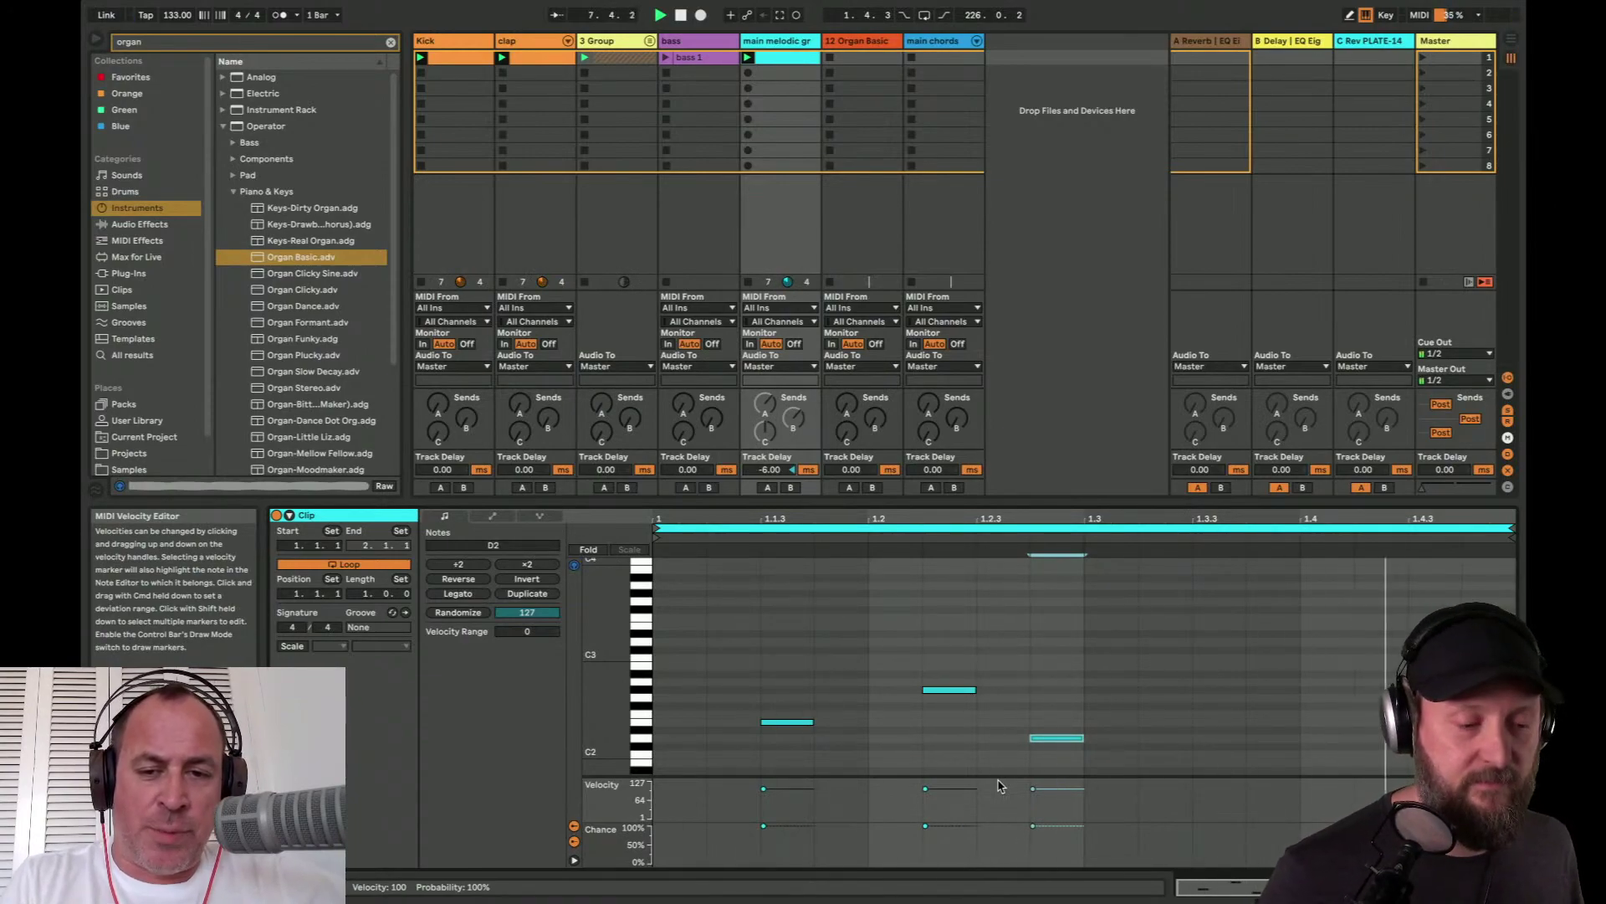
pyautogui.click(524, 593)
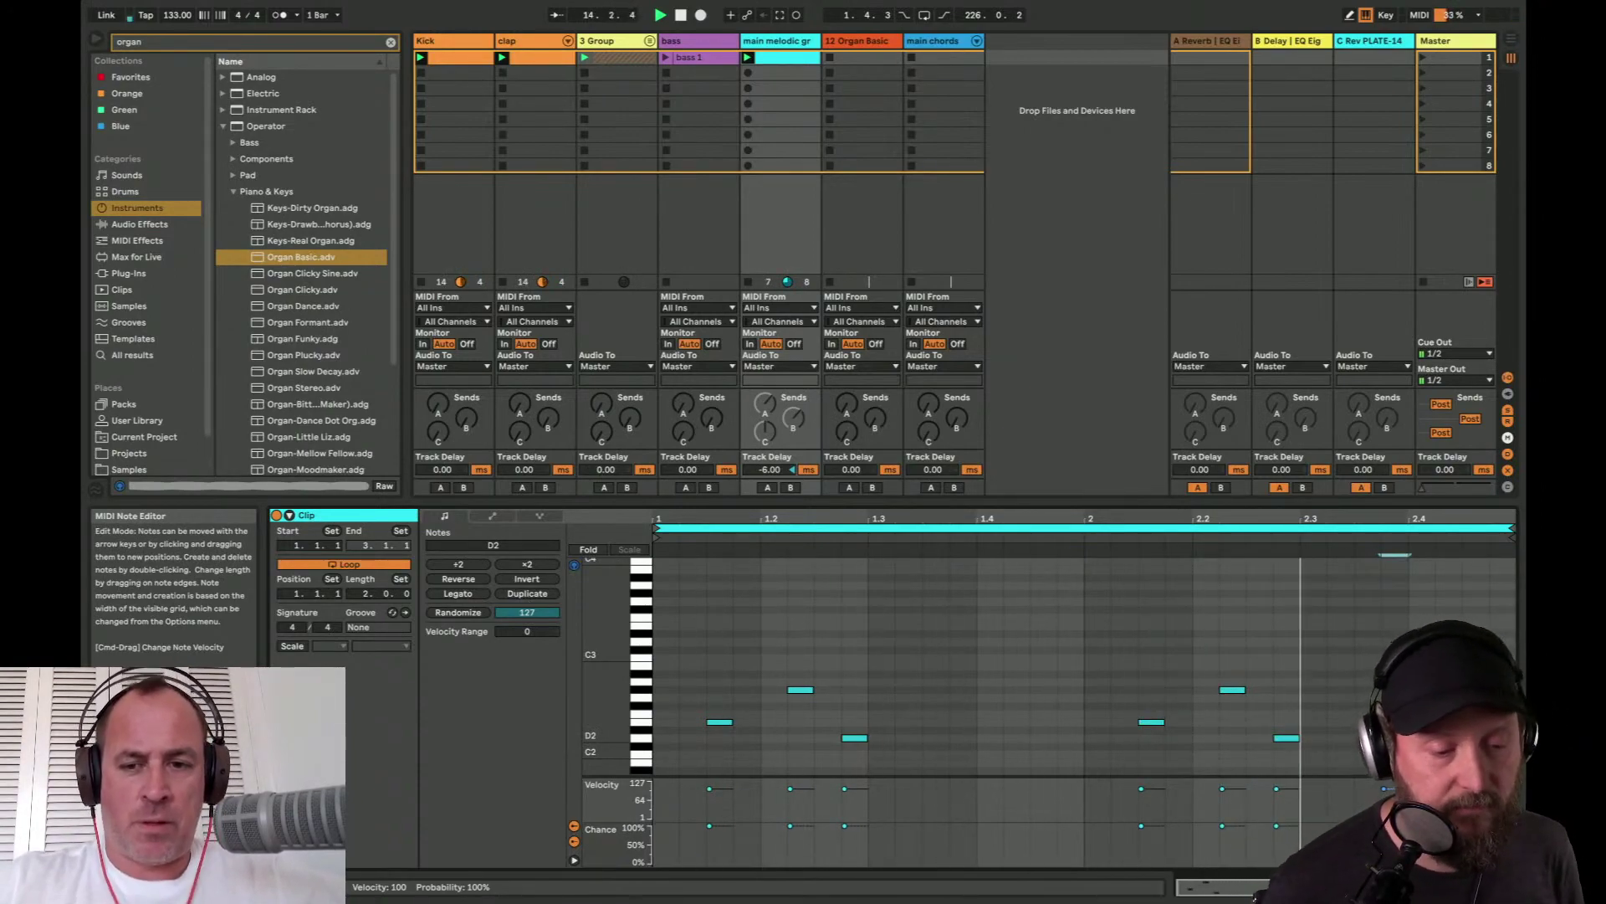
pyautogui.press('Left')
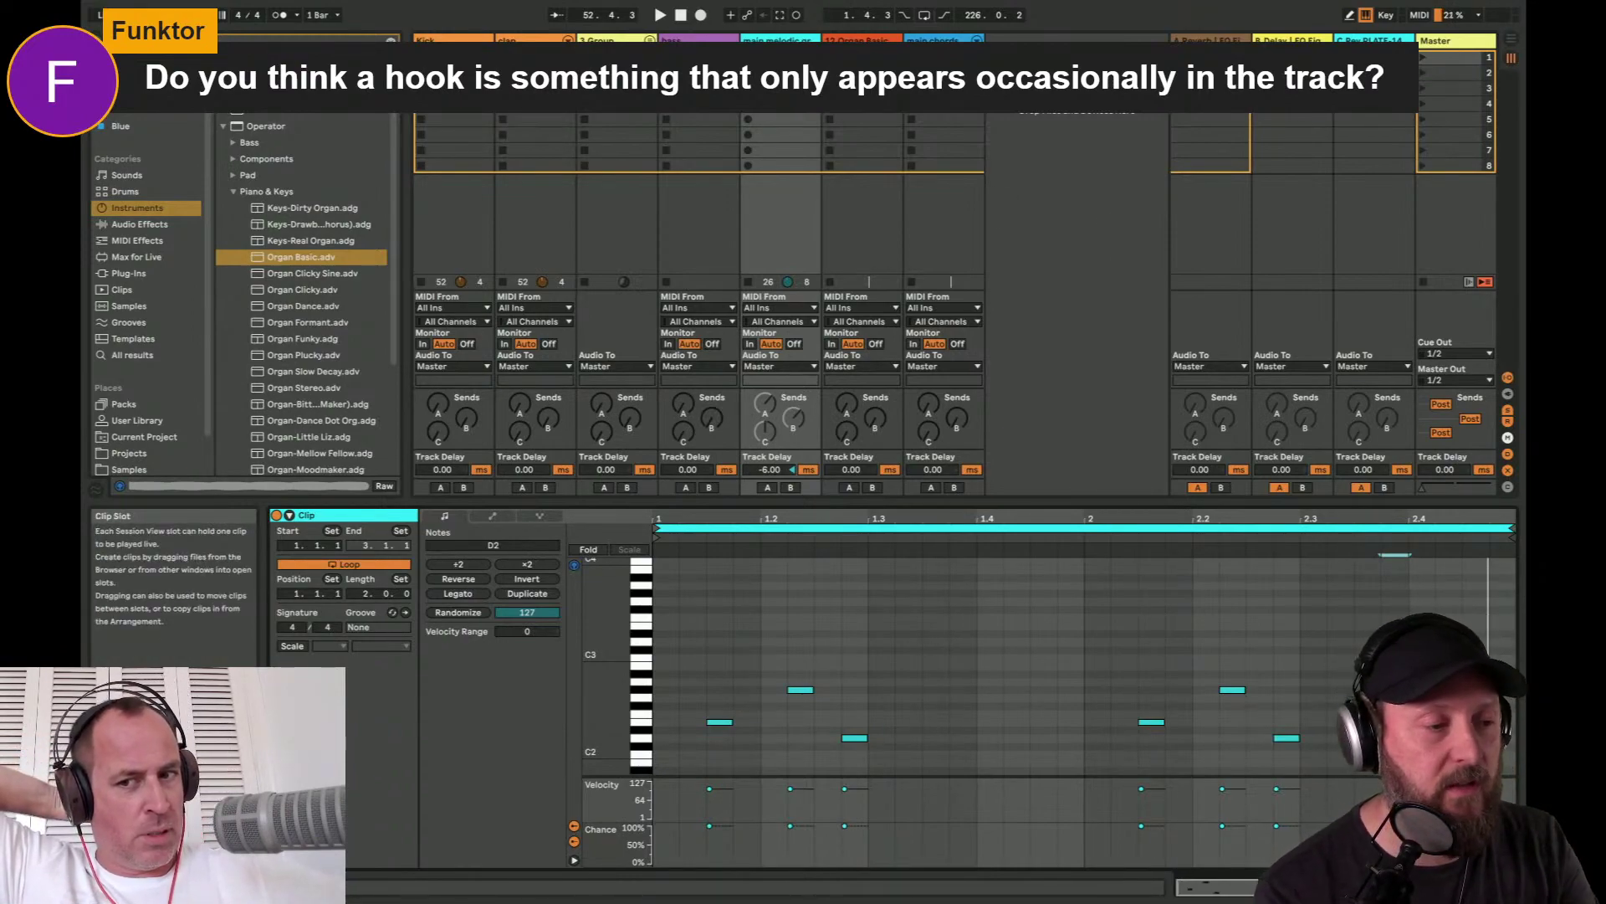
# - Insert a new MIDI track after the main melodic groove track and reselect the melodic track to show its devices
pyautogui.hotkey('ctrl', 'shift', 't')
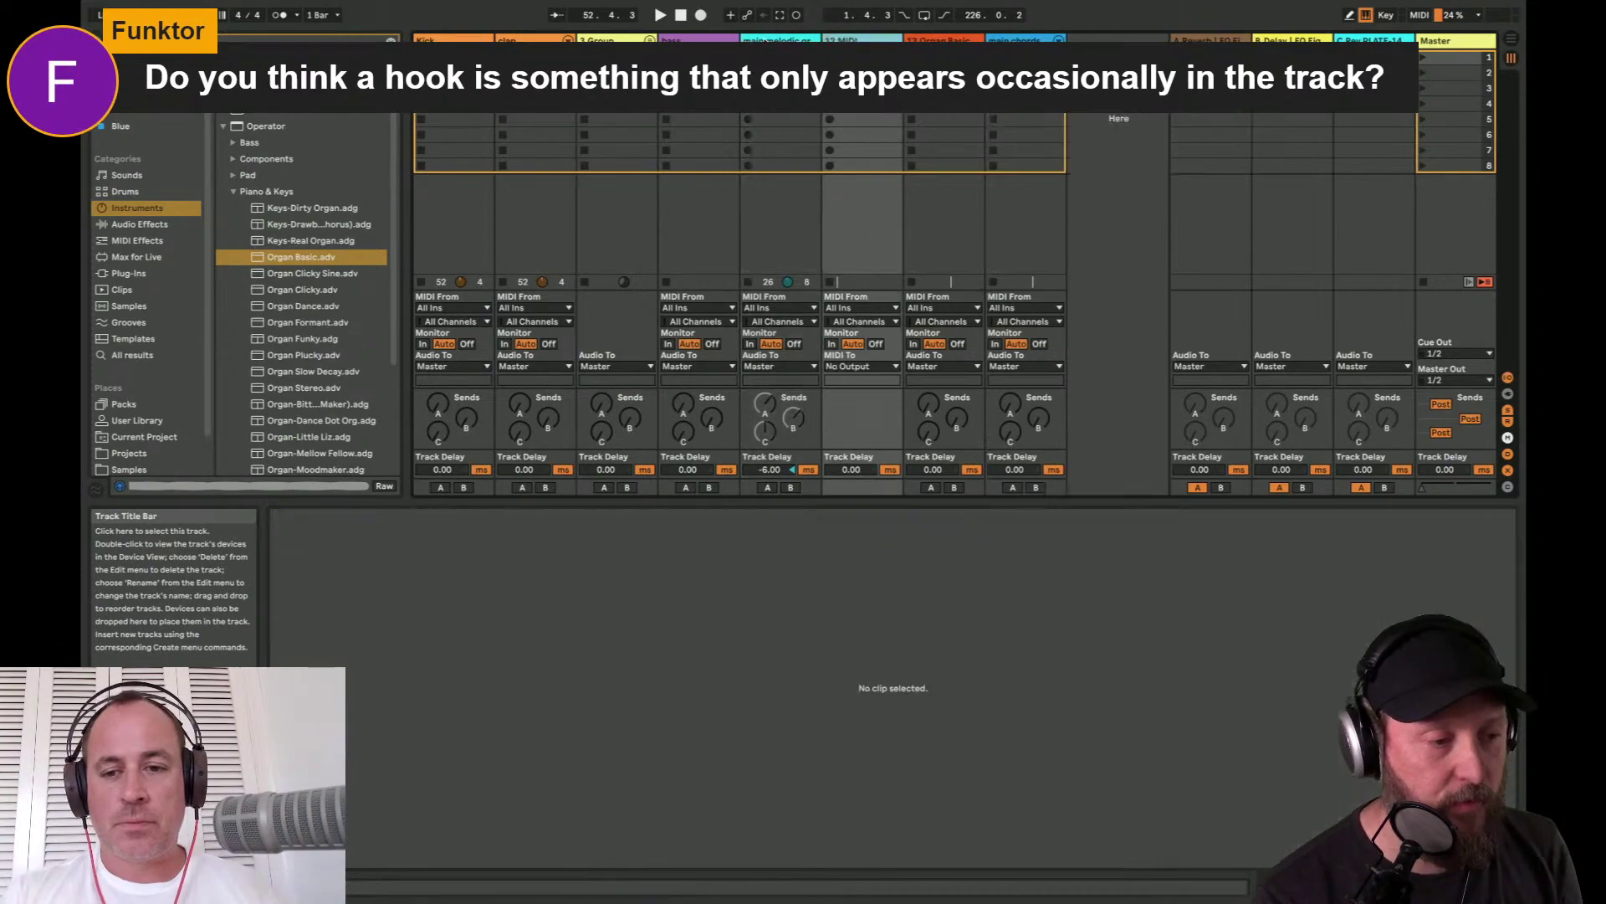
pyautogui.press('Left')
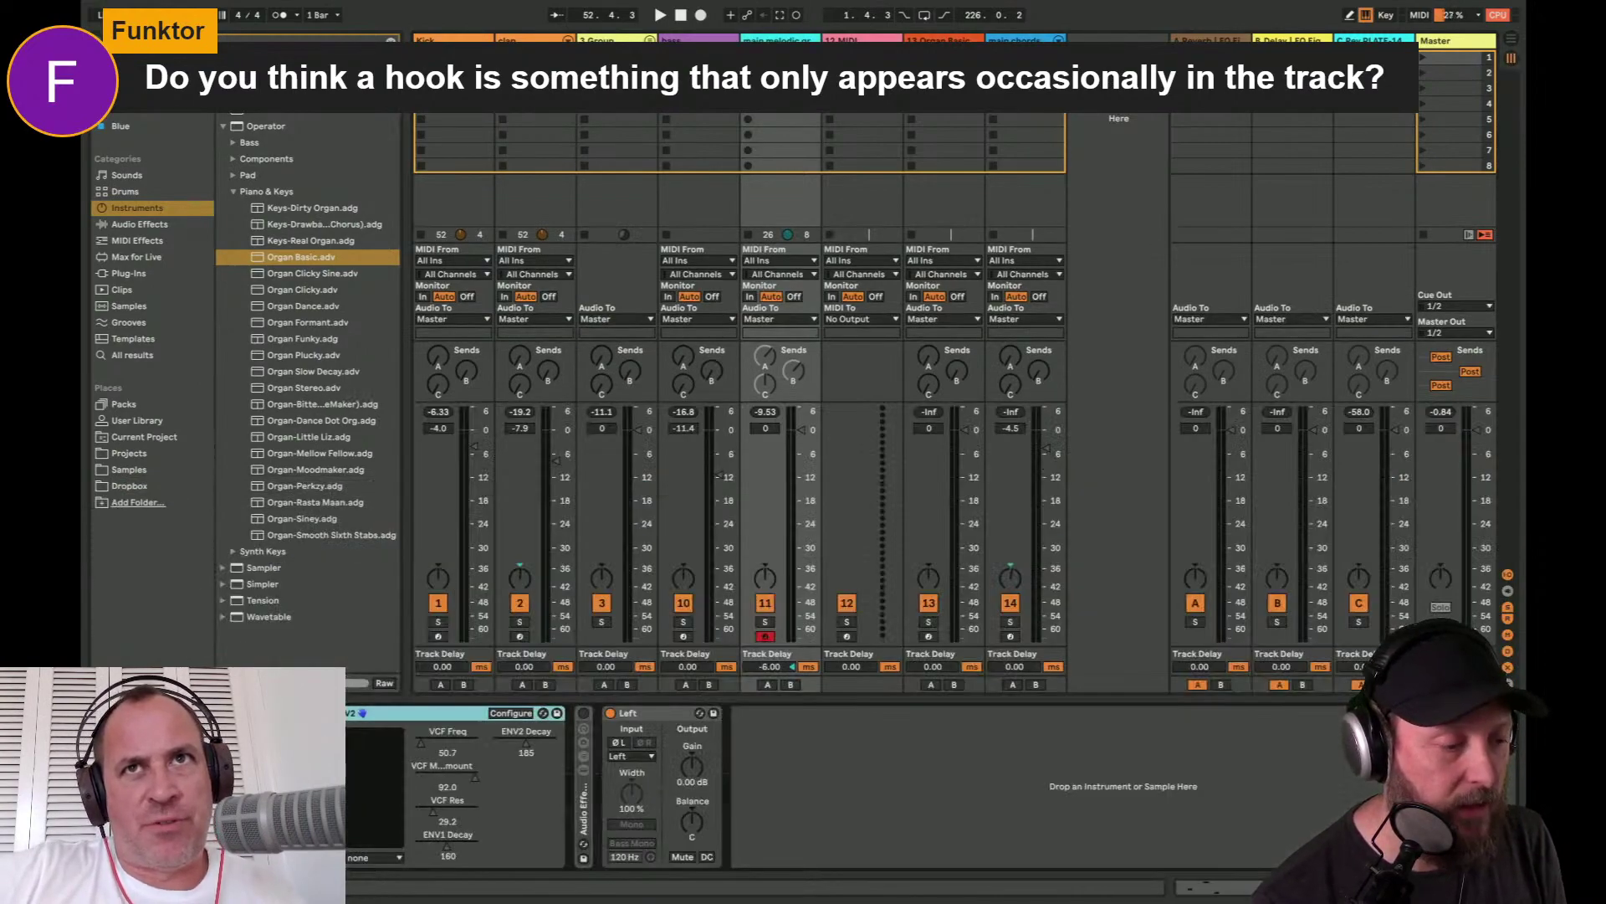
# - Examine the SEM V2 synth's voice settings and the notes of the melodic groove clip
pyautogui.hotkey('ctrl', 'alt', 'p')
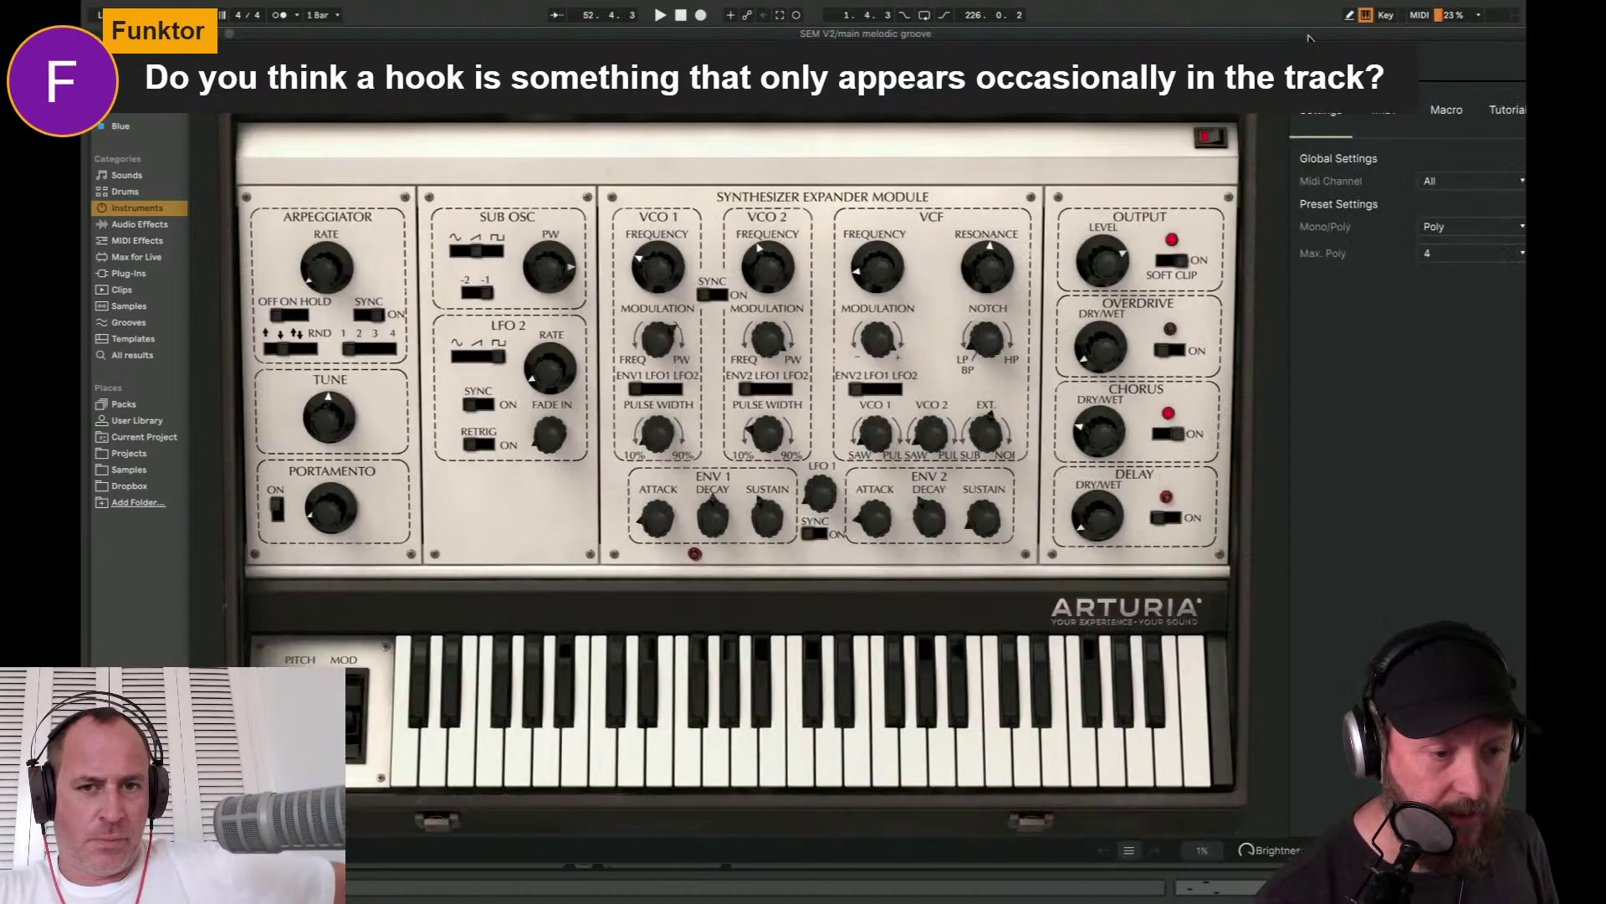
pyautogui.moveTo(1310, 38); pyautogui.dragTo(1206, 13)
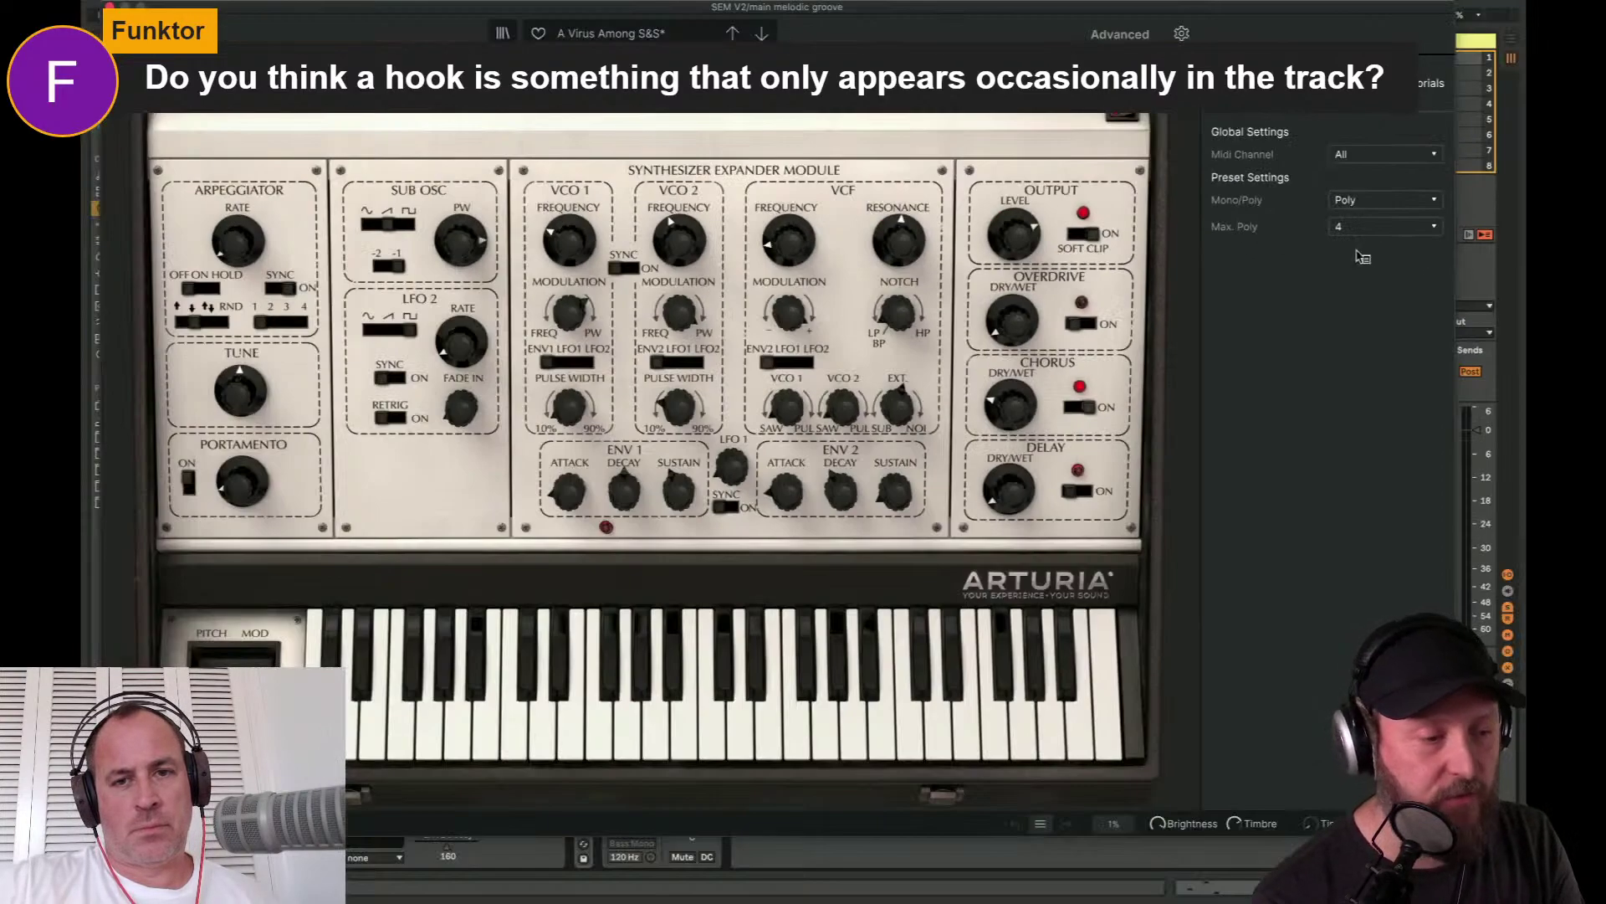
pyautogui.moveTo(161, 7)
pyautogui.press('super+alt+p')
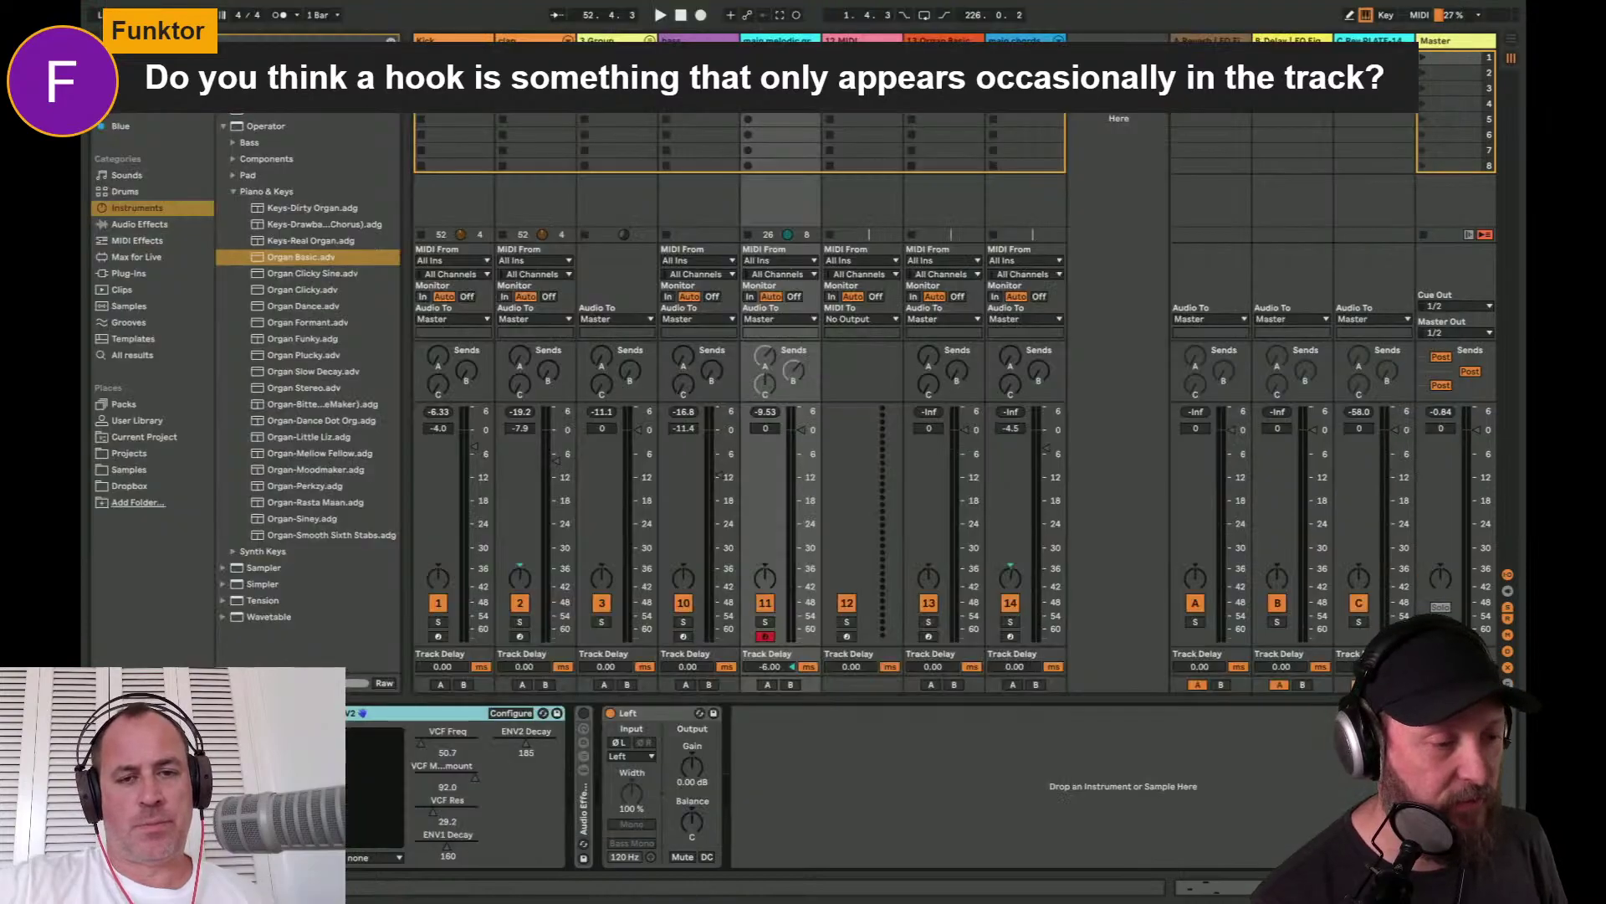
pyautogui.hotkey('shift', 'Tab')
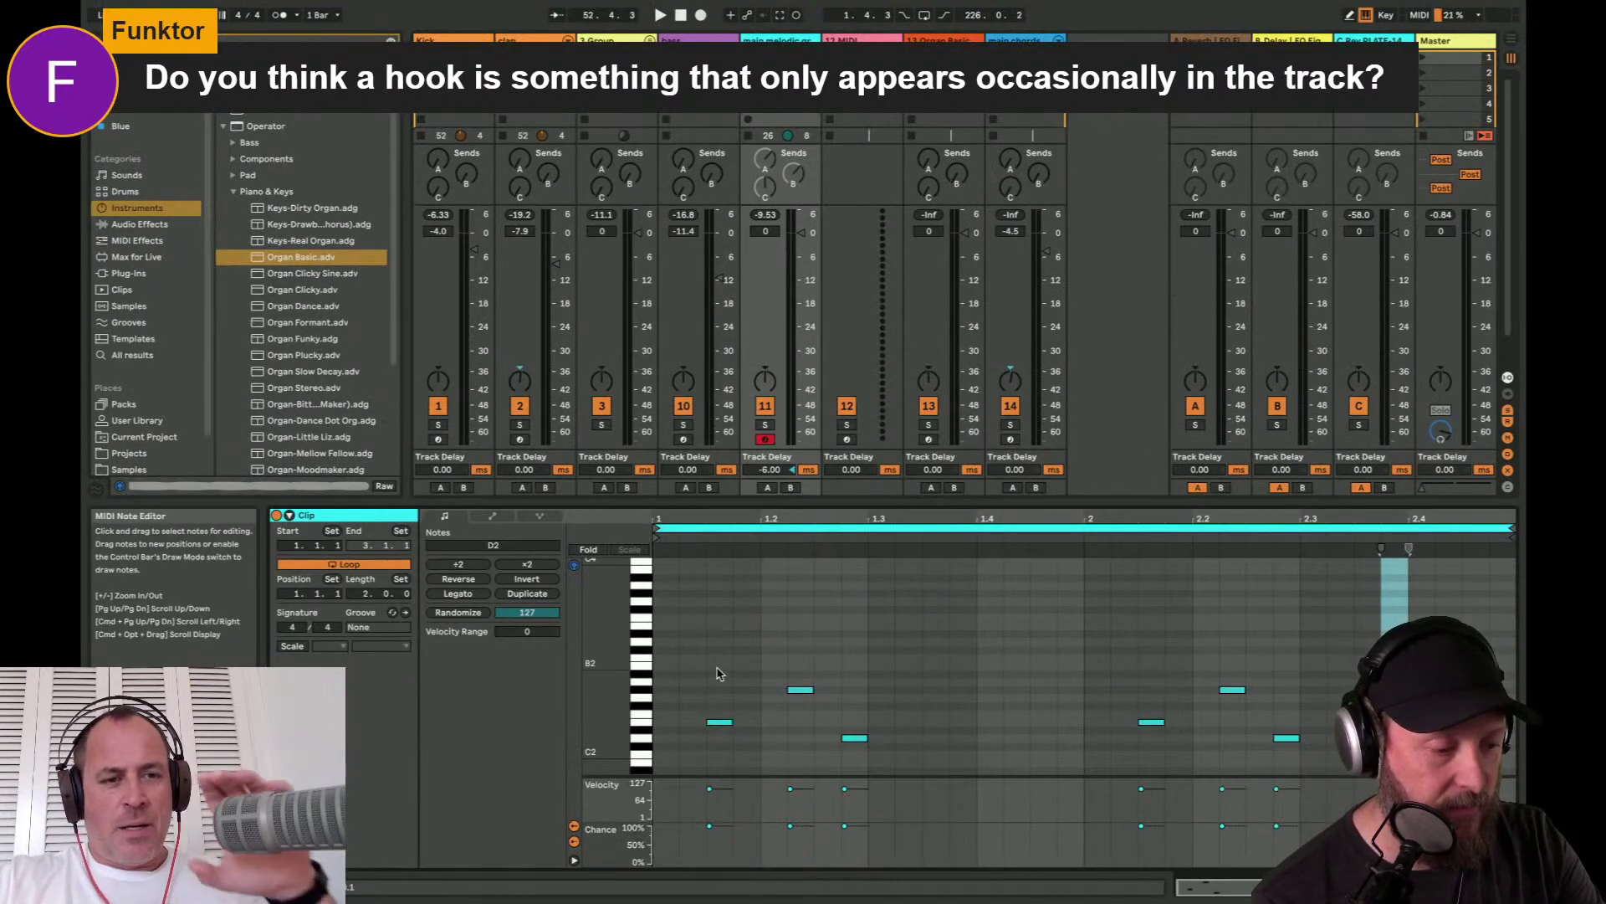
pyautogui.click(709, 645)
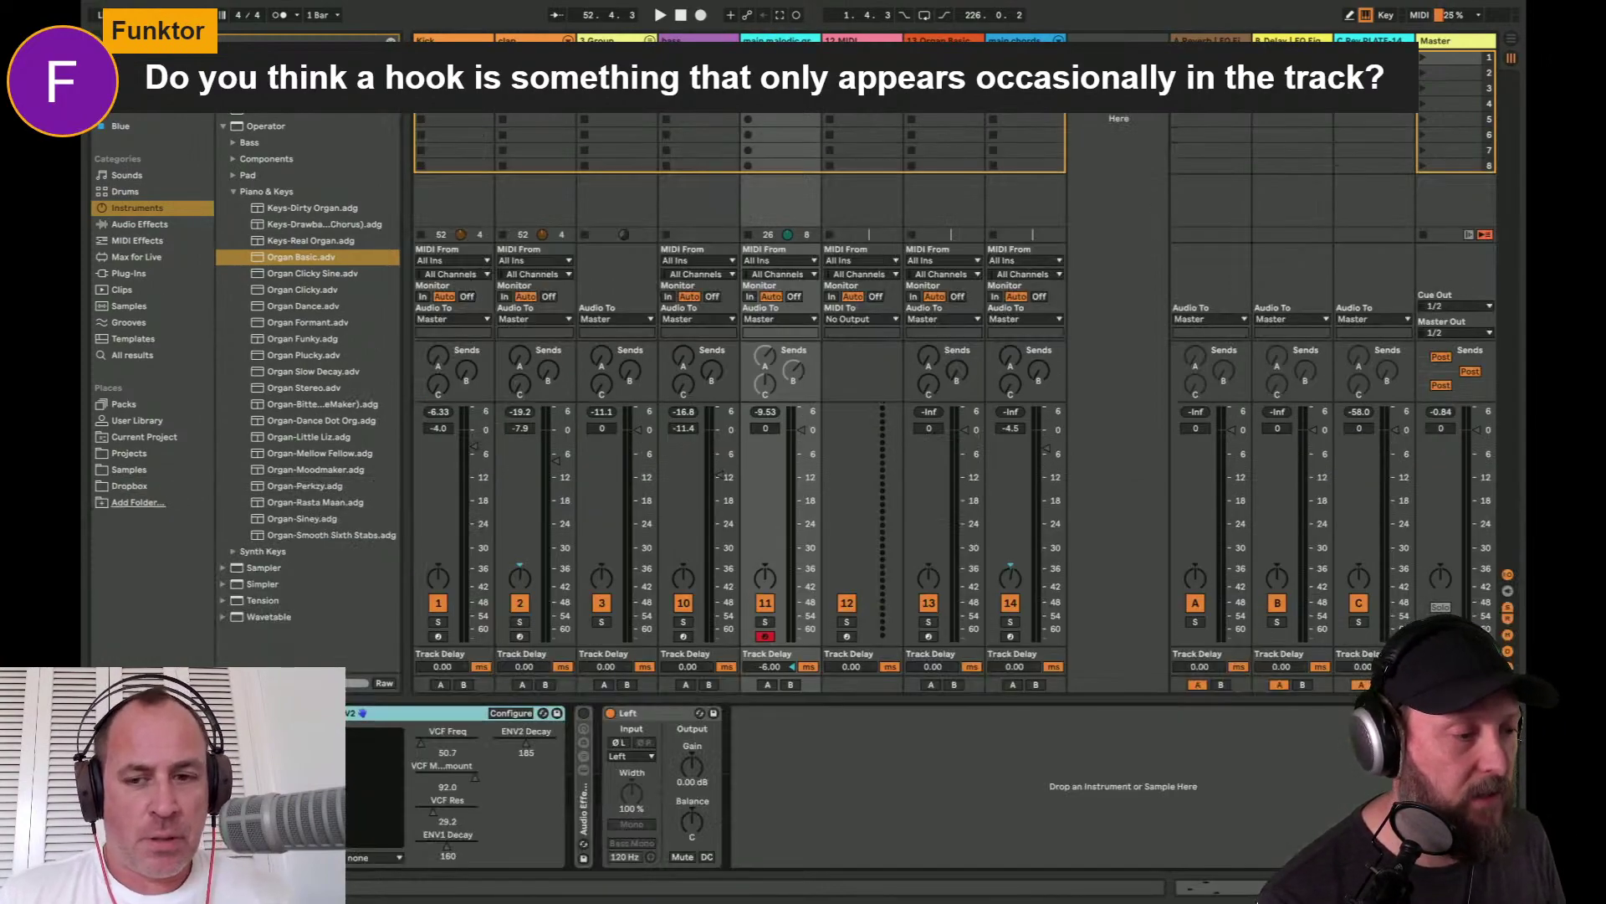
# - Add a Chord MIDI effect in front of SEM V2 on the melodic groove track and list its presets
pyautogui.click(154, 241)
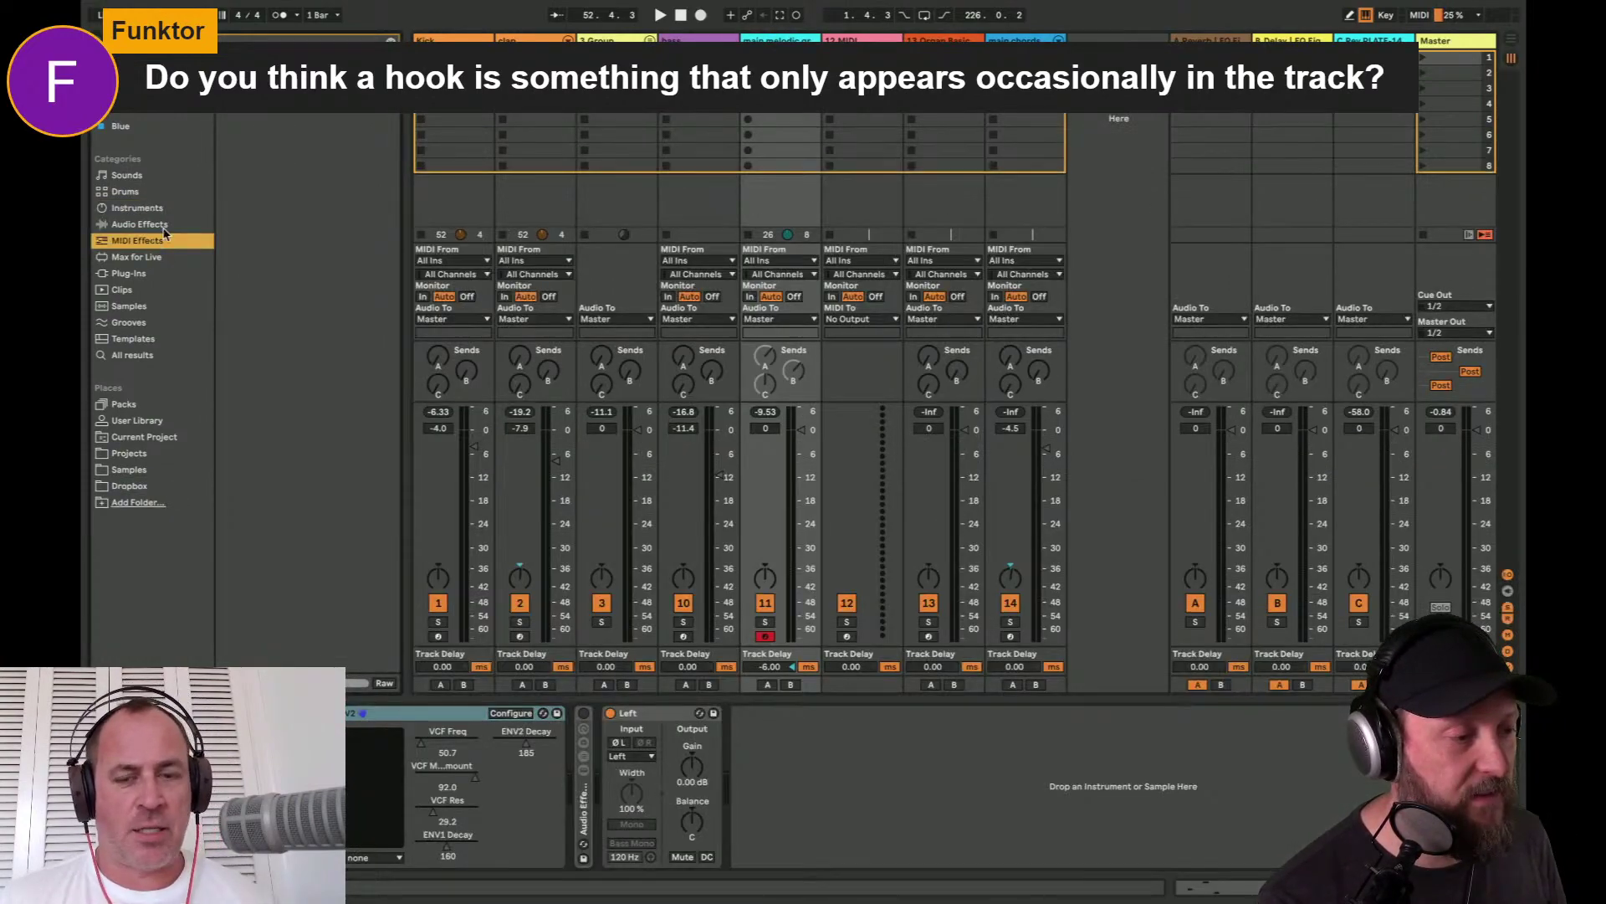
pyautogui.click(264, 240)
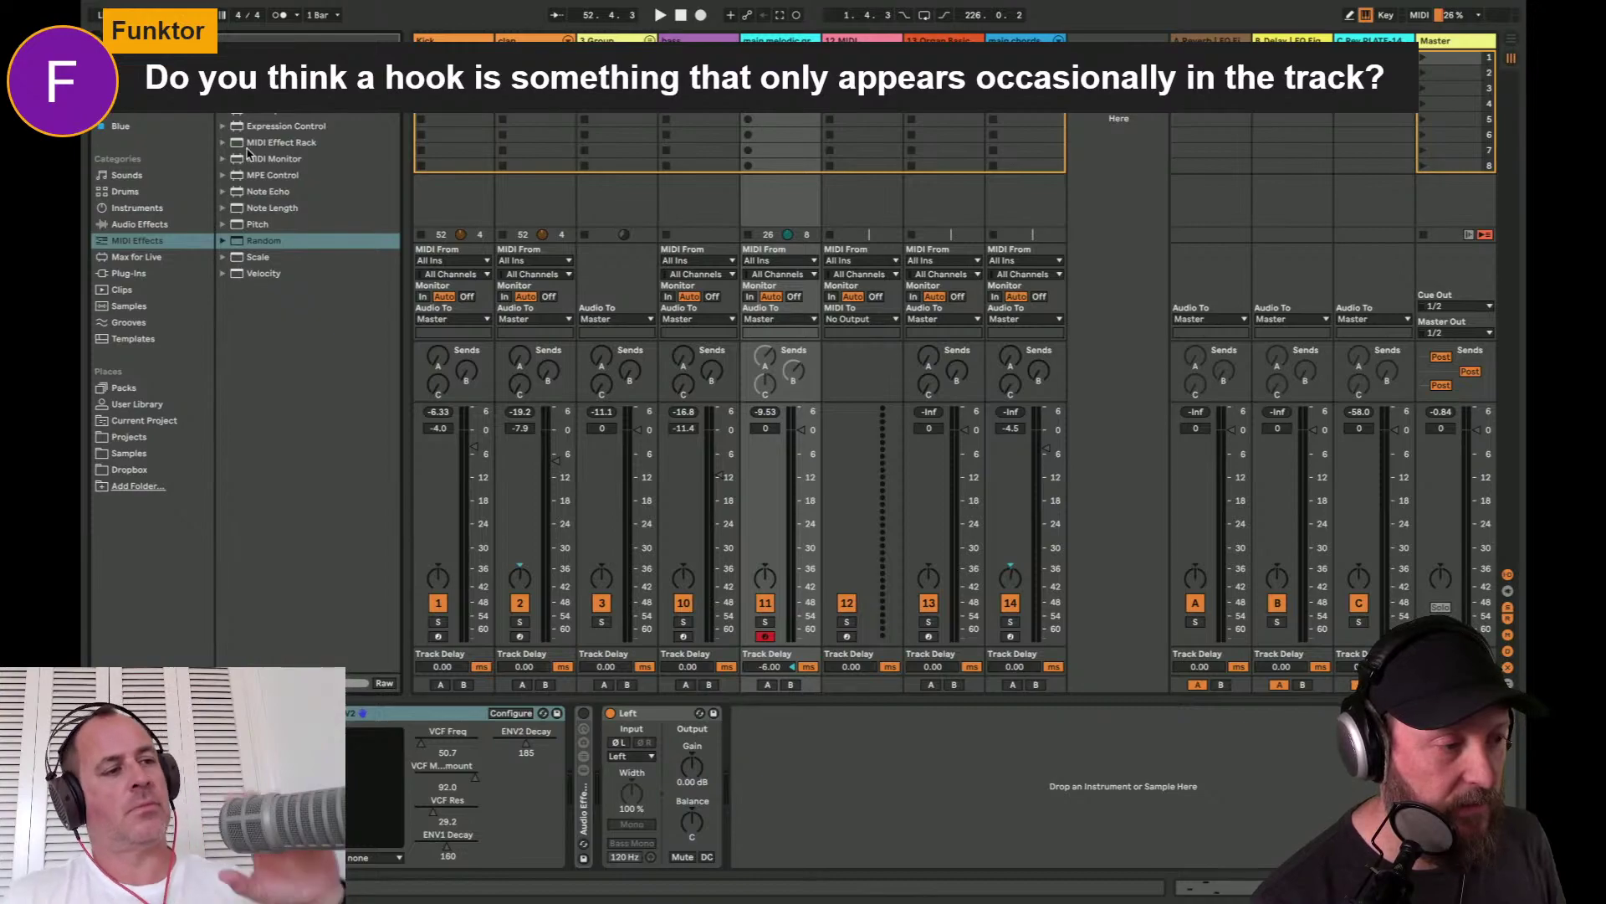
pyautogui.press('Left')
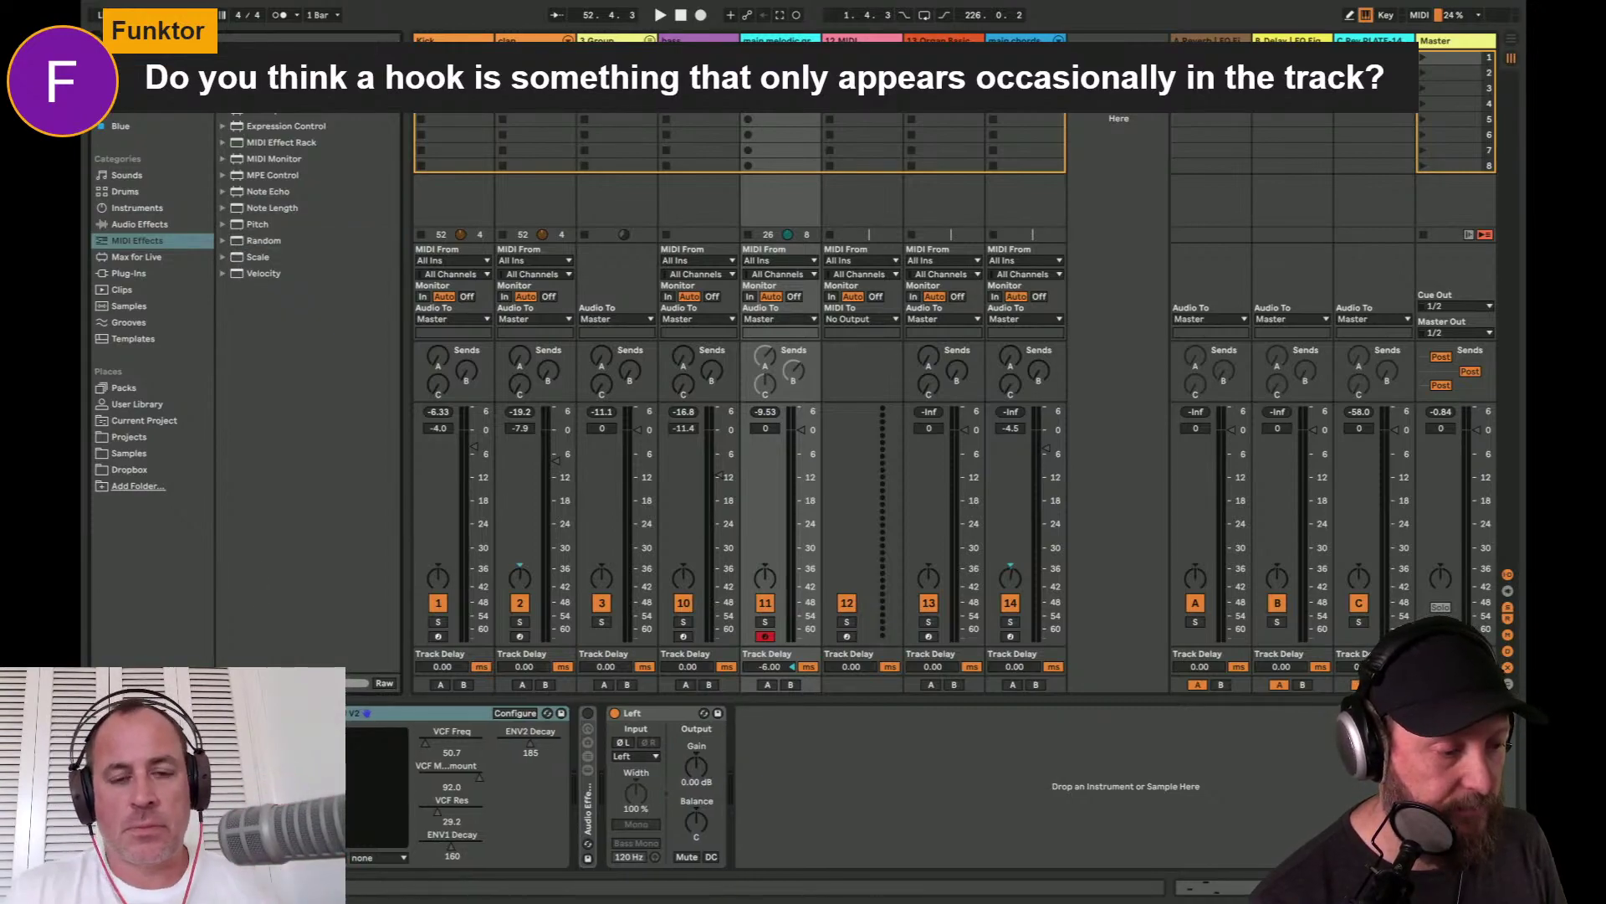
pyautogui.hscroll(-2, 807, 786)
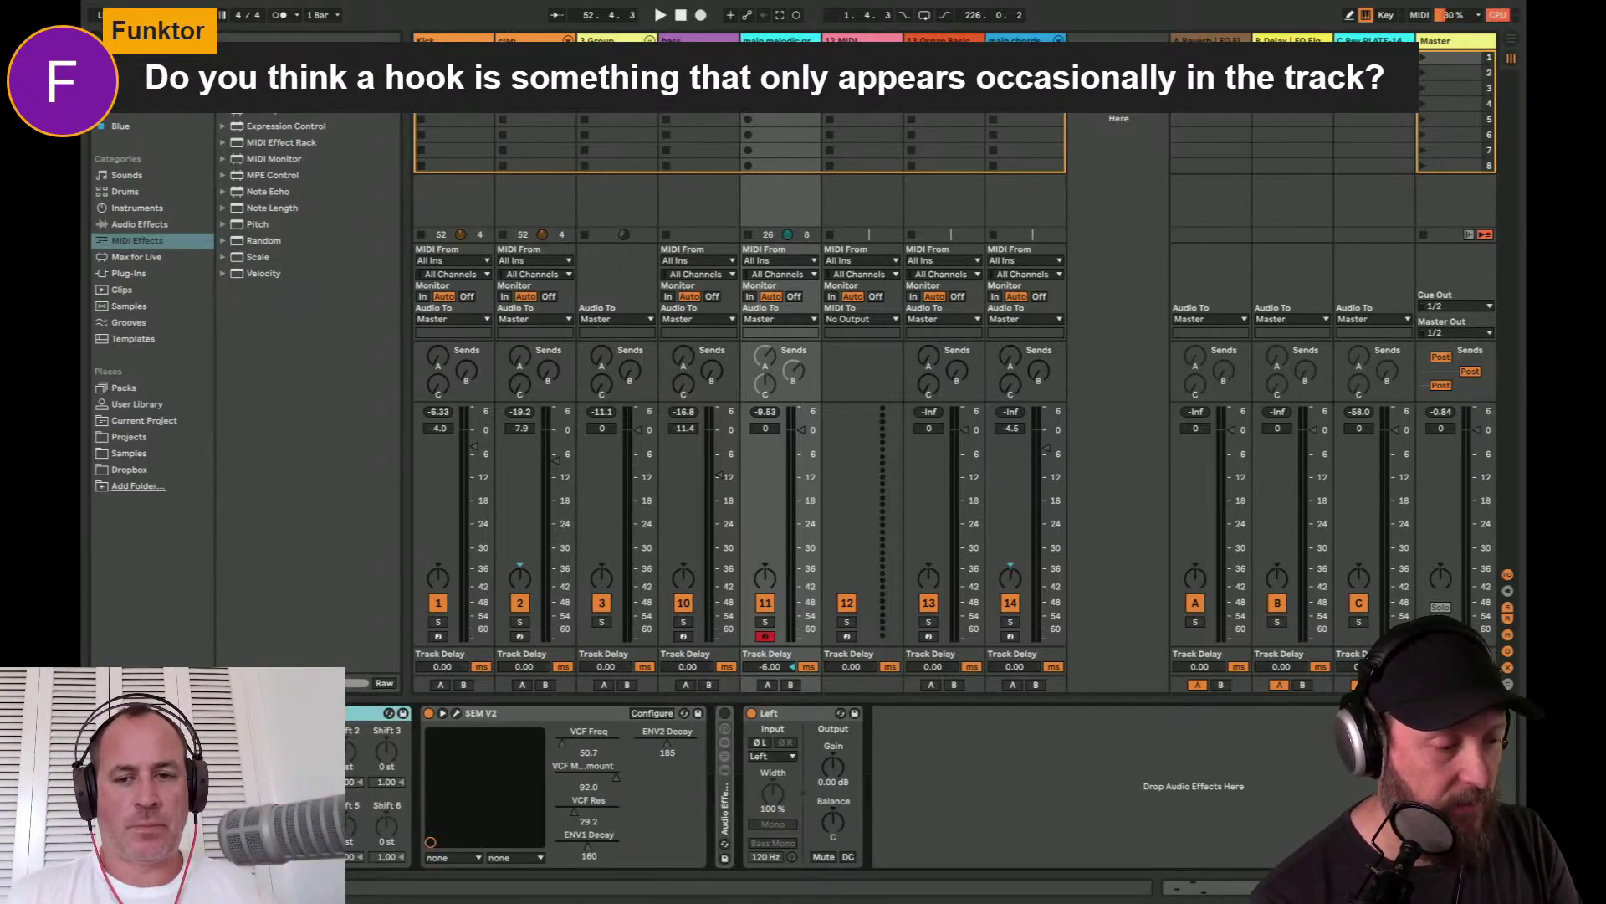
pyautogui.press('Right')
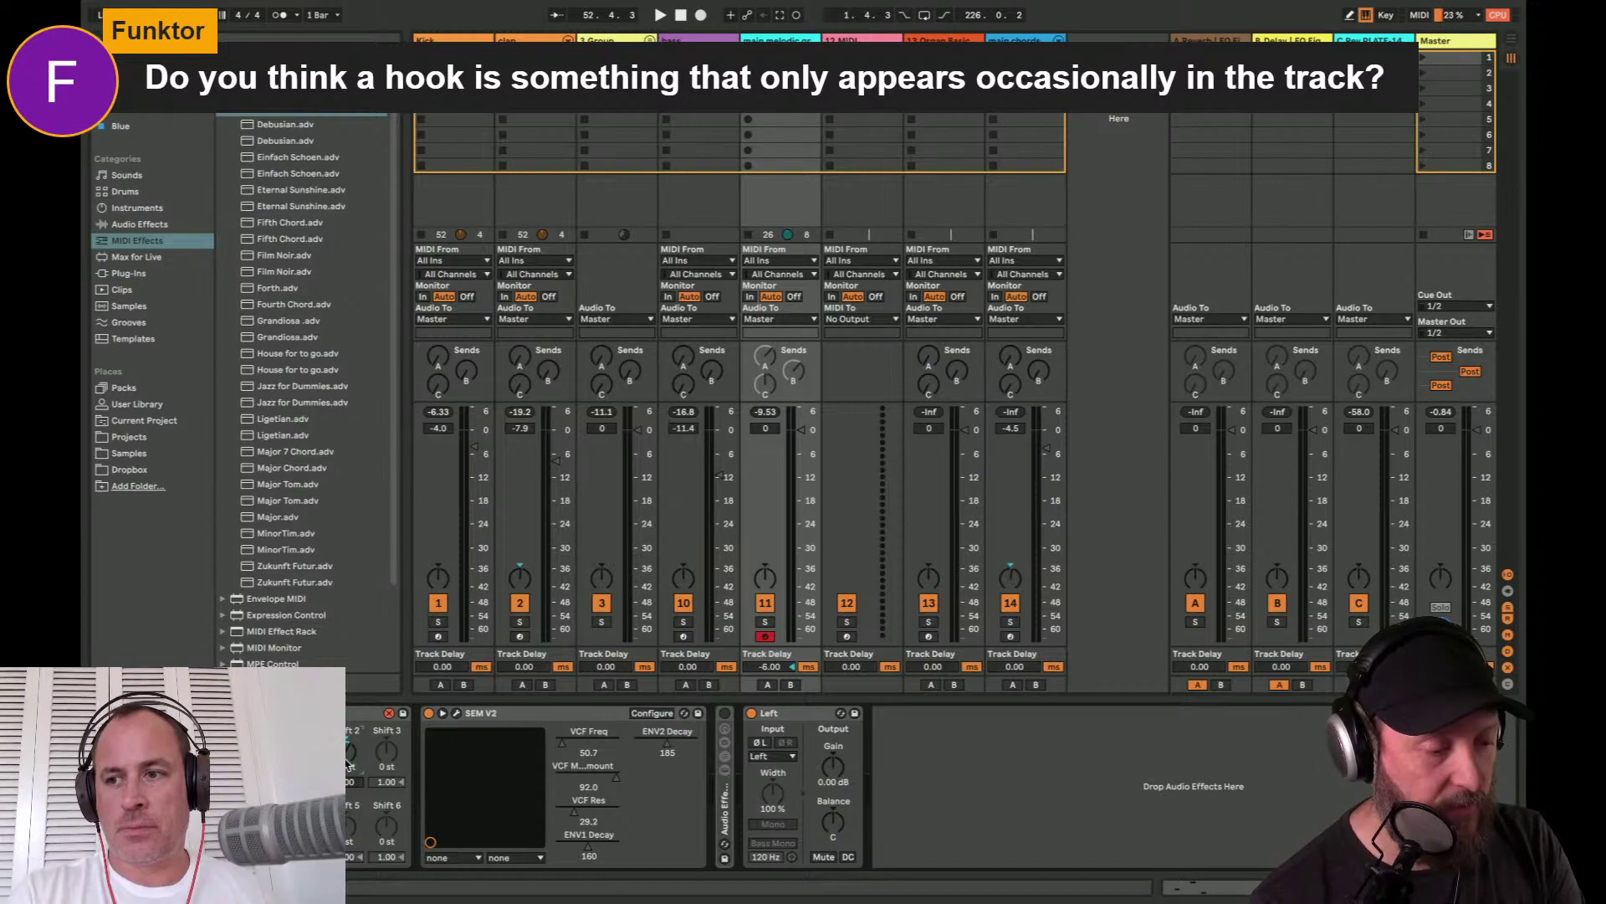
# - Audition the melodic groove through the Chord effect and check the SEM V2 panel
pyautogui.press('space')
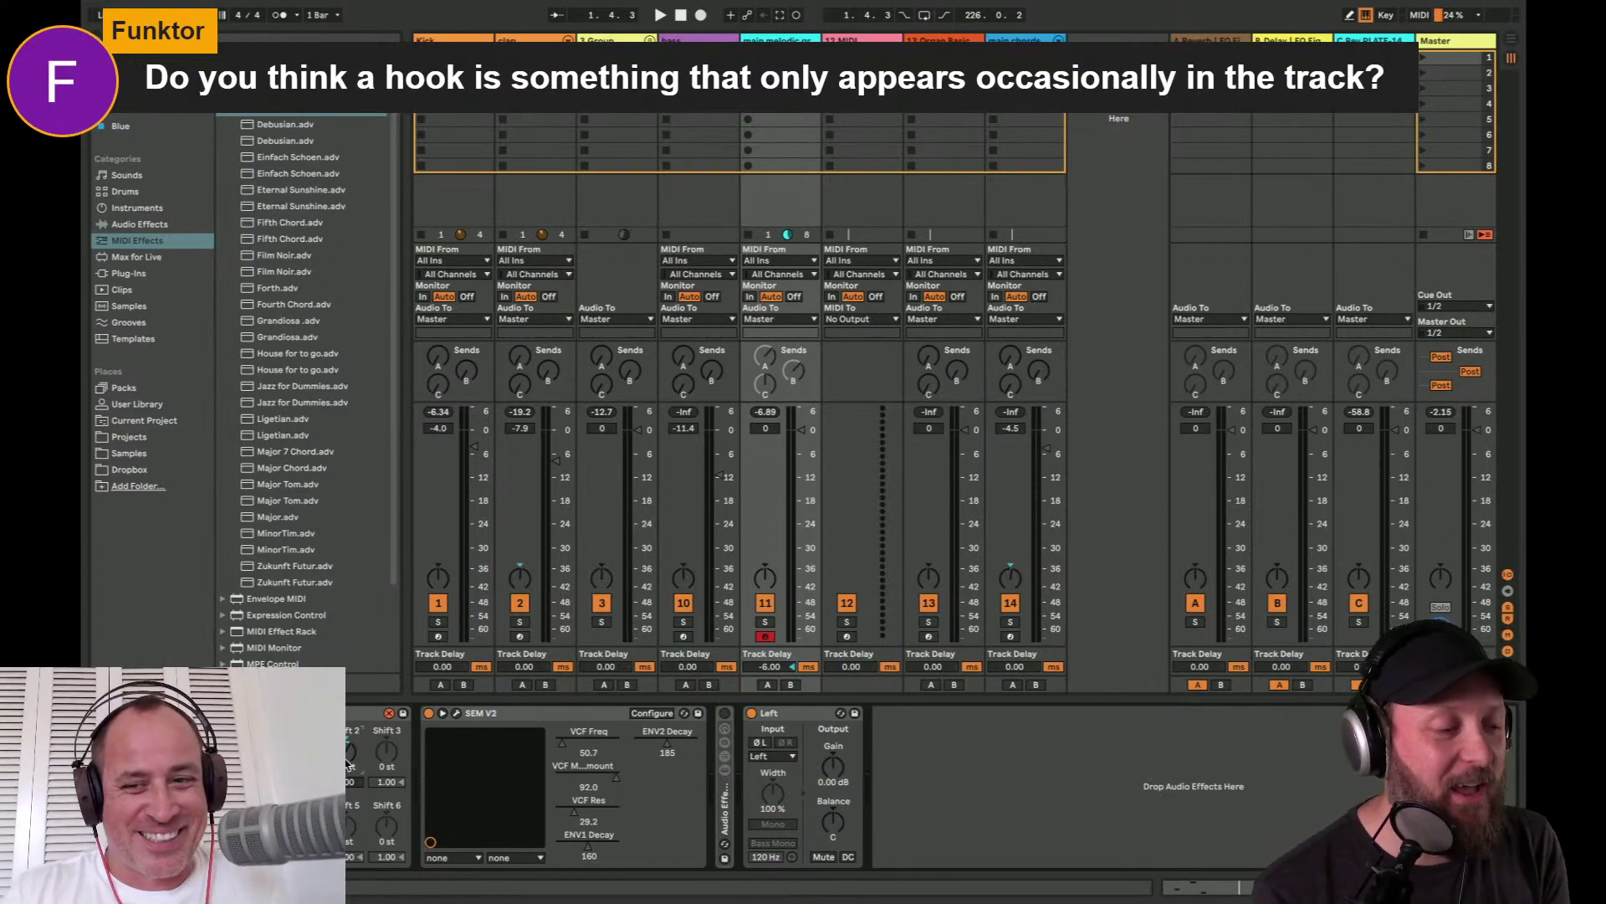
pyautogui.click(457, 713)
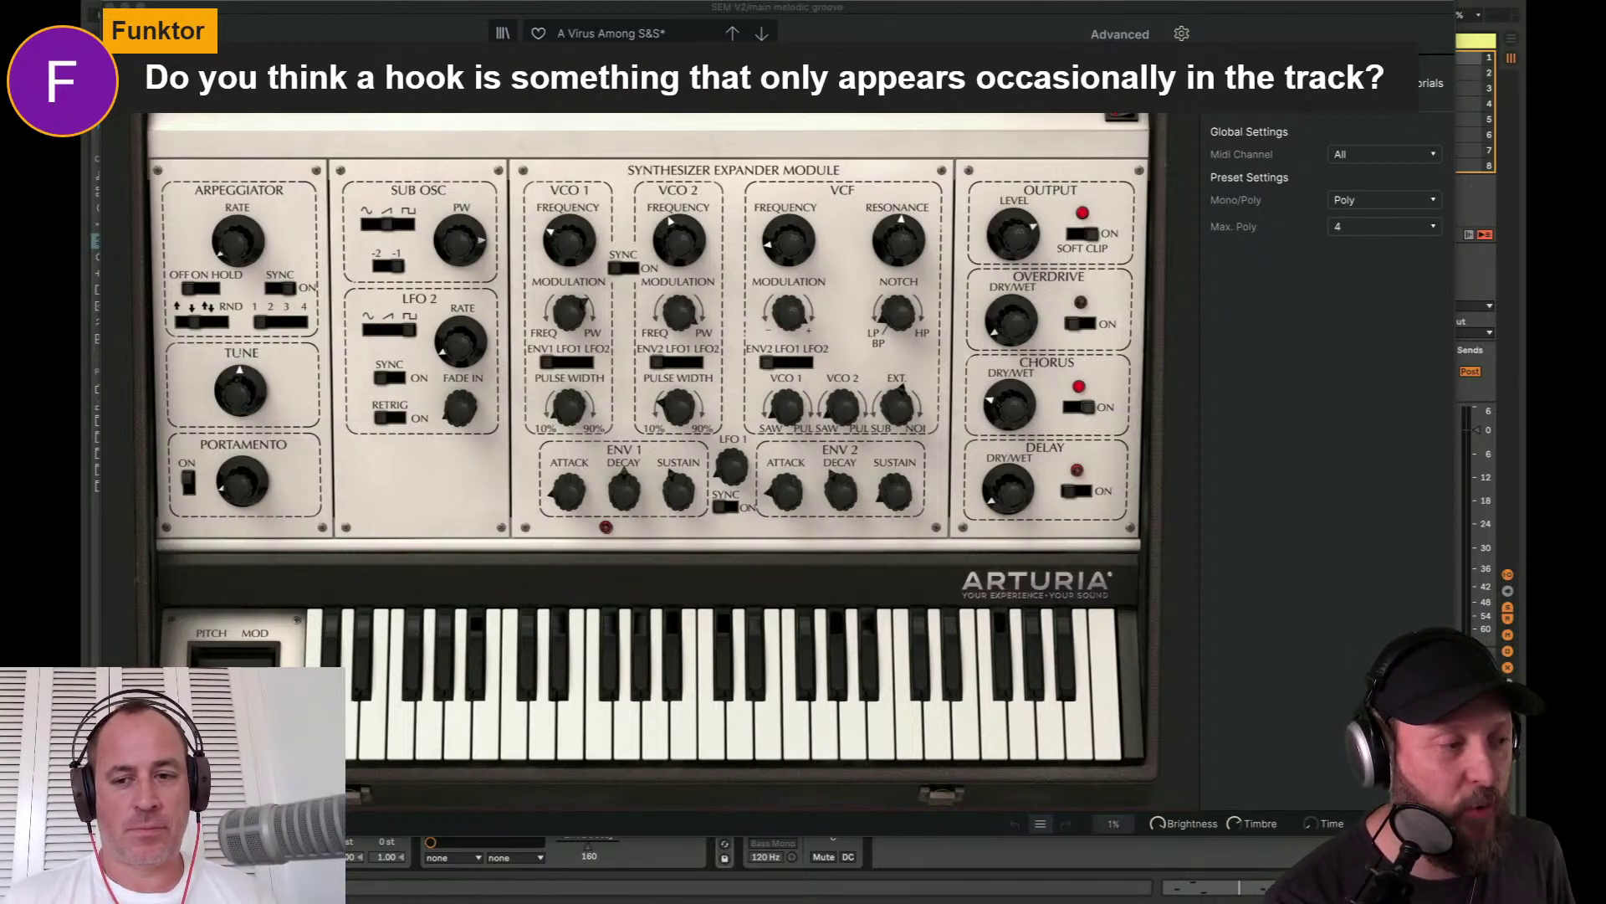
pyautogui.click(109, 6)
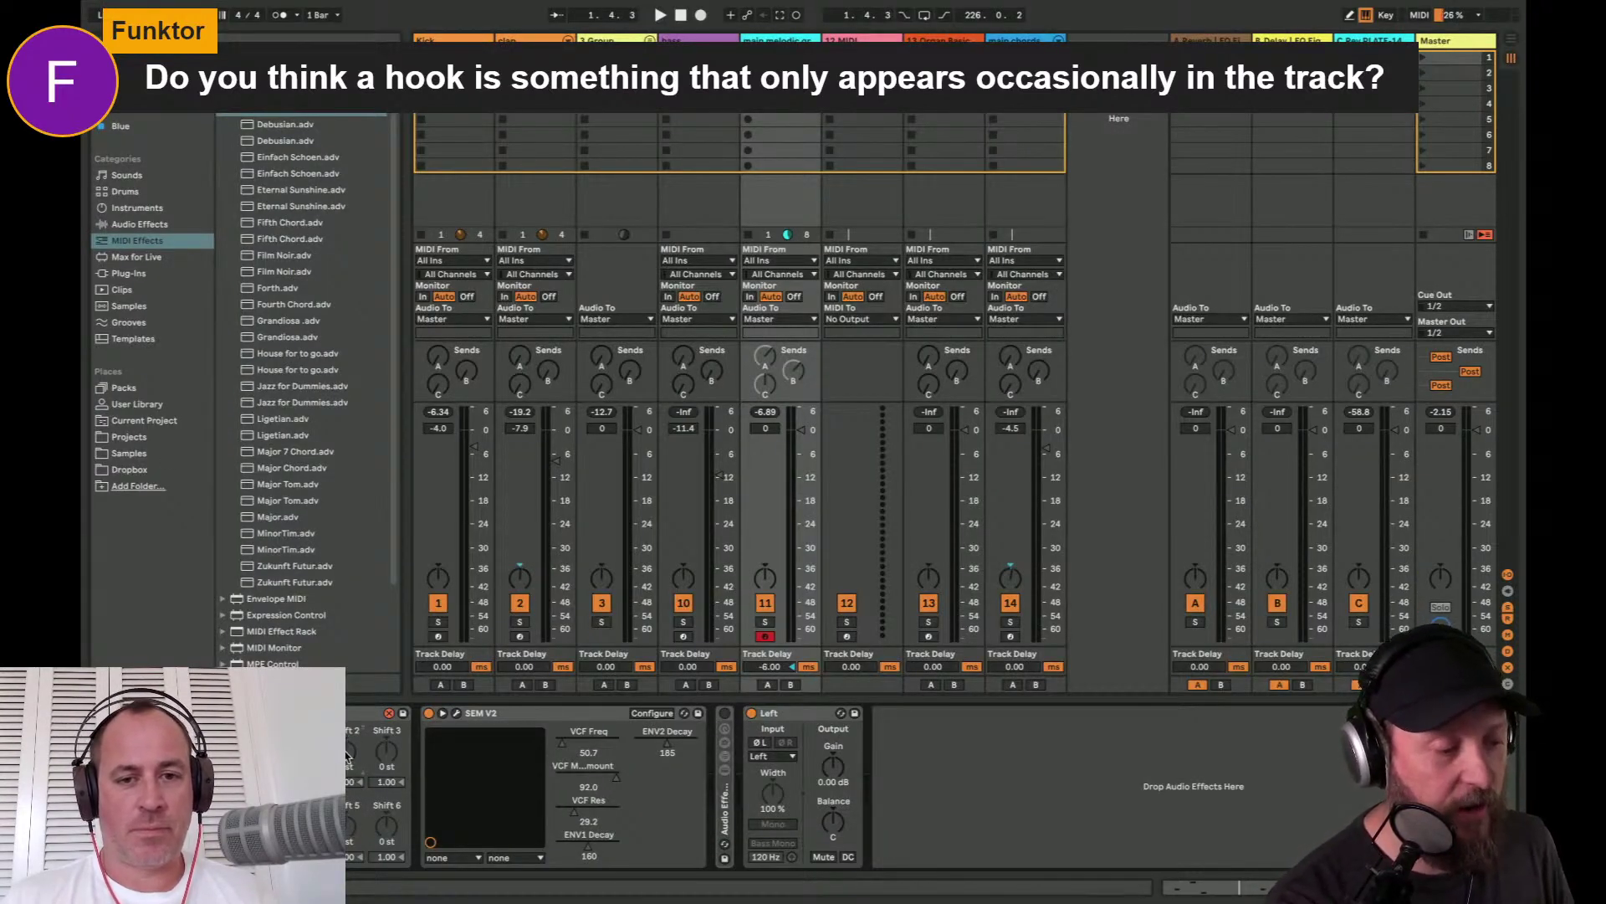
pyautogui.press('space')
pyautogui.press('space')
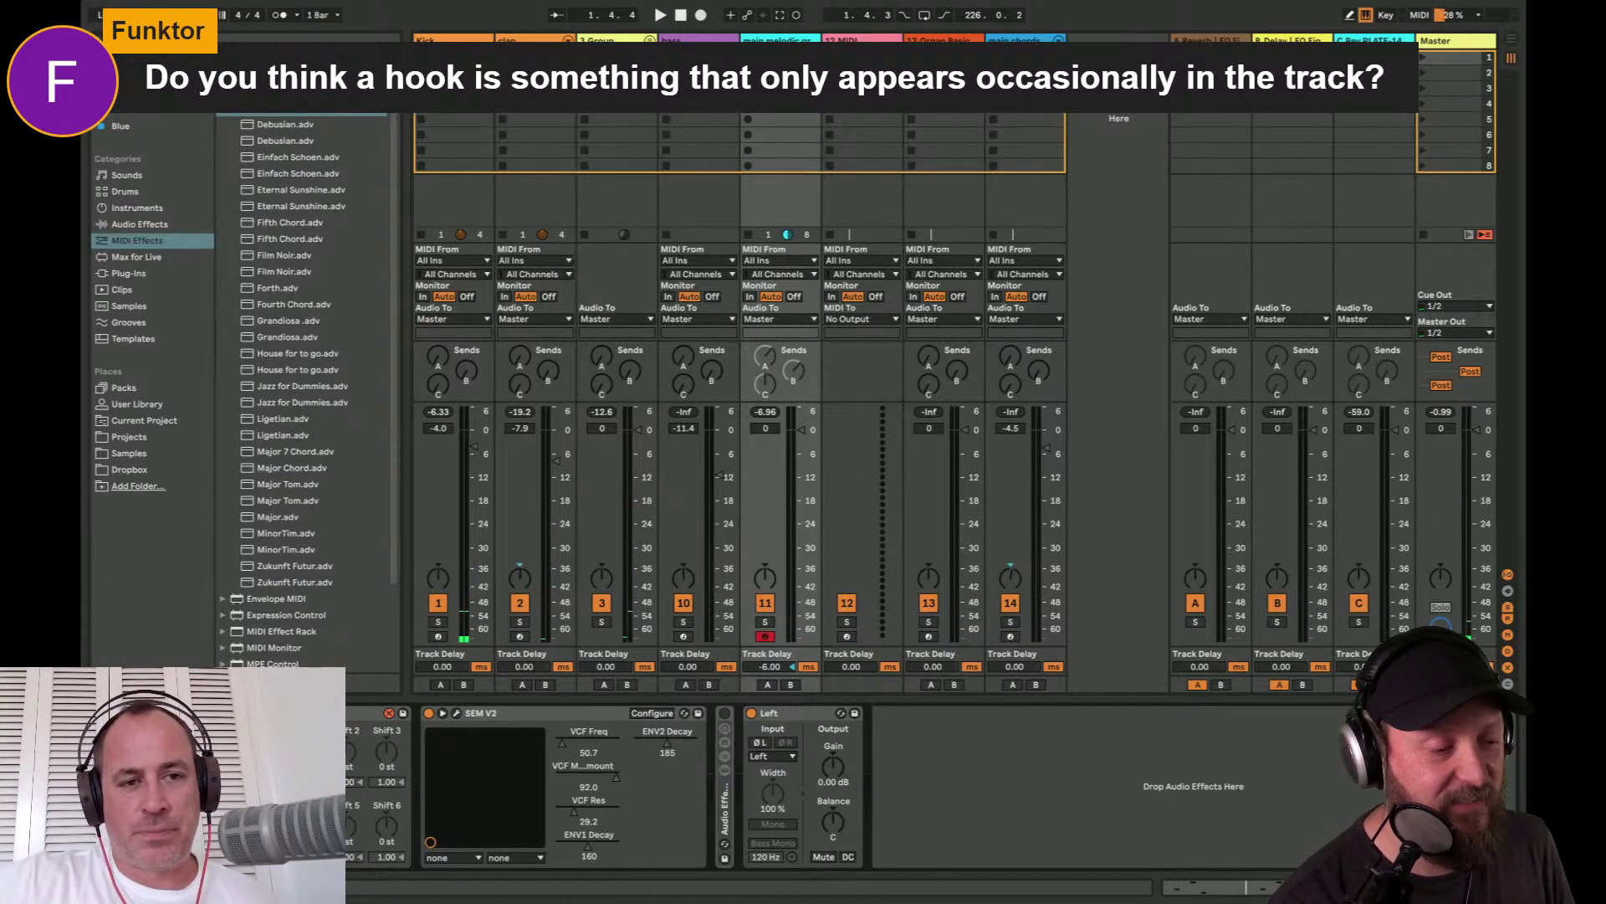
pyautogui.press('space')
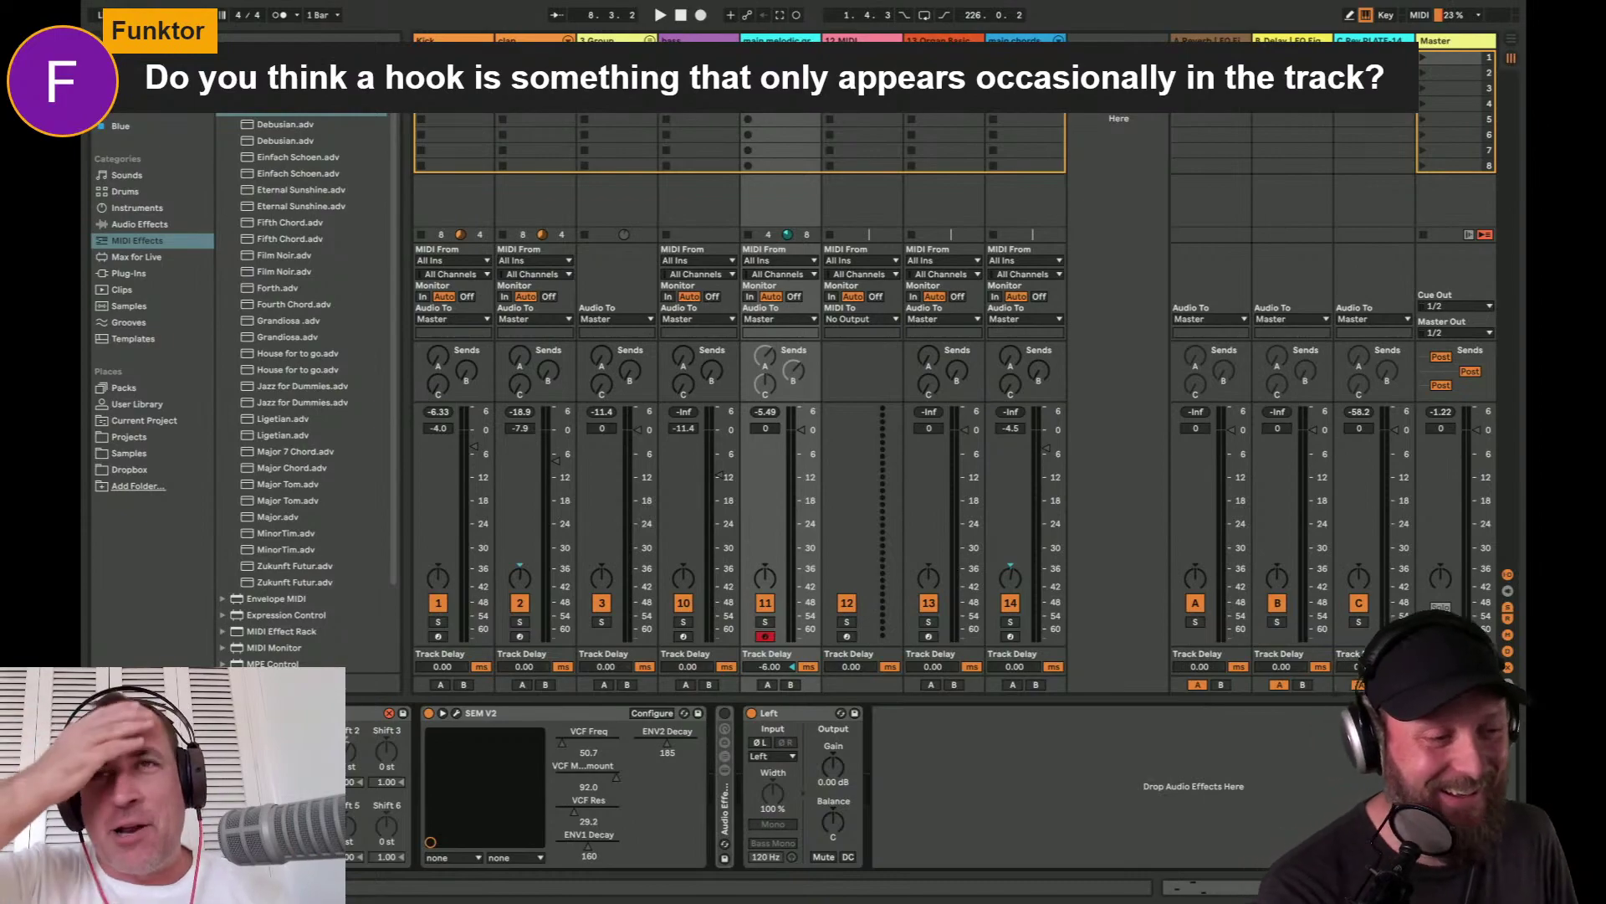
# - Create a new one-bar clip on the main melodic groove track and add a D3 note at 1.1.2
pyautogui.hotkey('shift', 'Tab')
pyautogui.moveTo(775, 701); pyautogui.dragTo(776, 330)
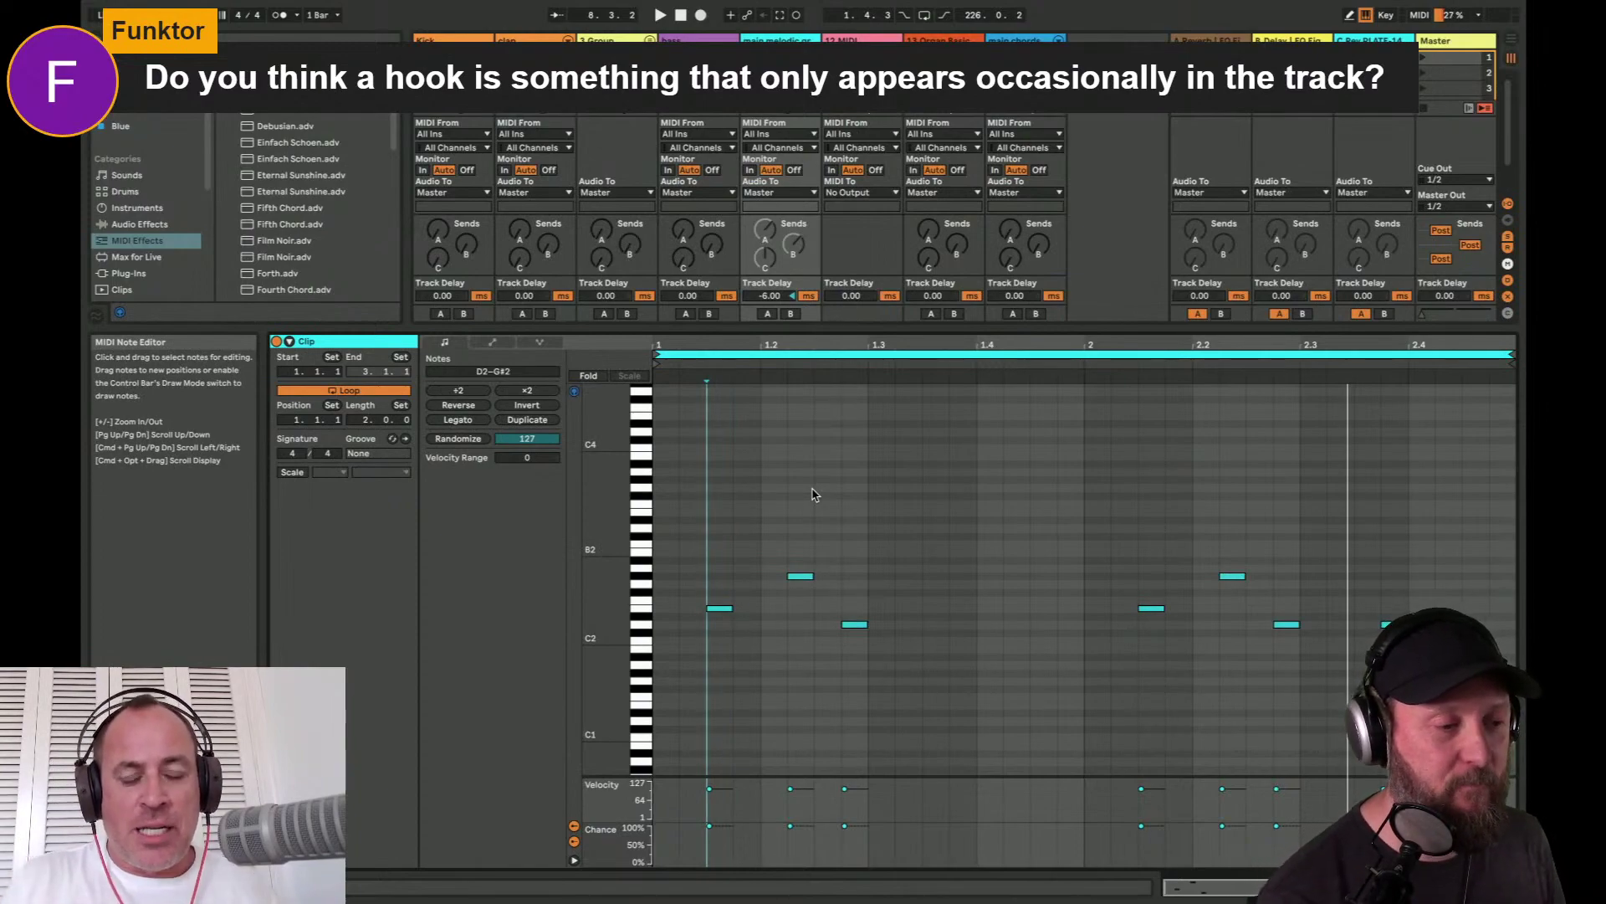
pyautogui.click(781, 84)
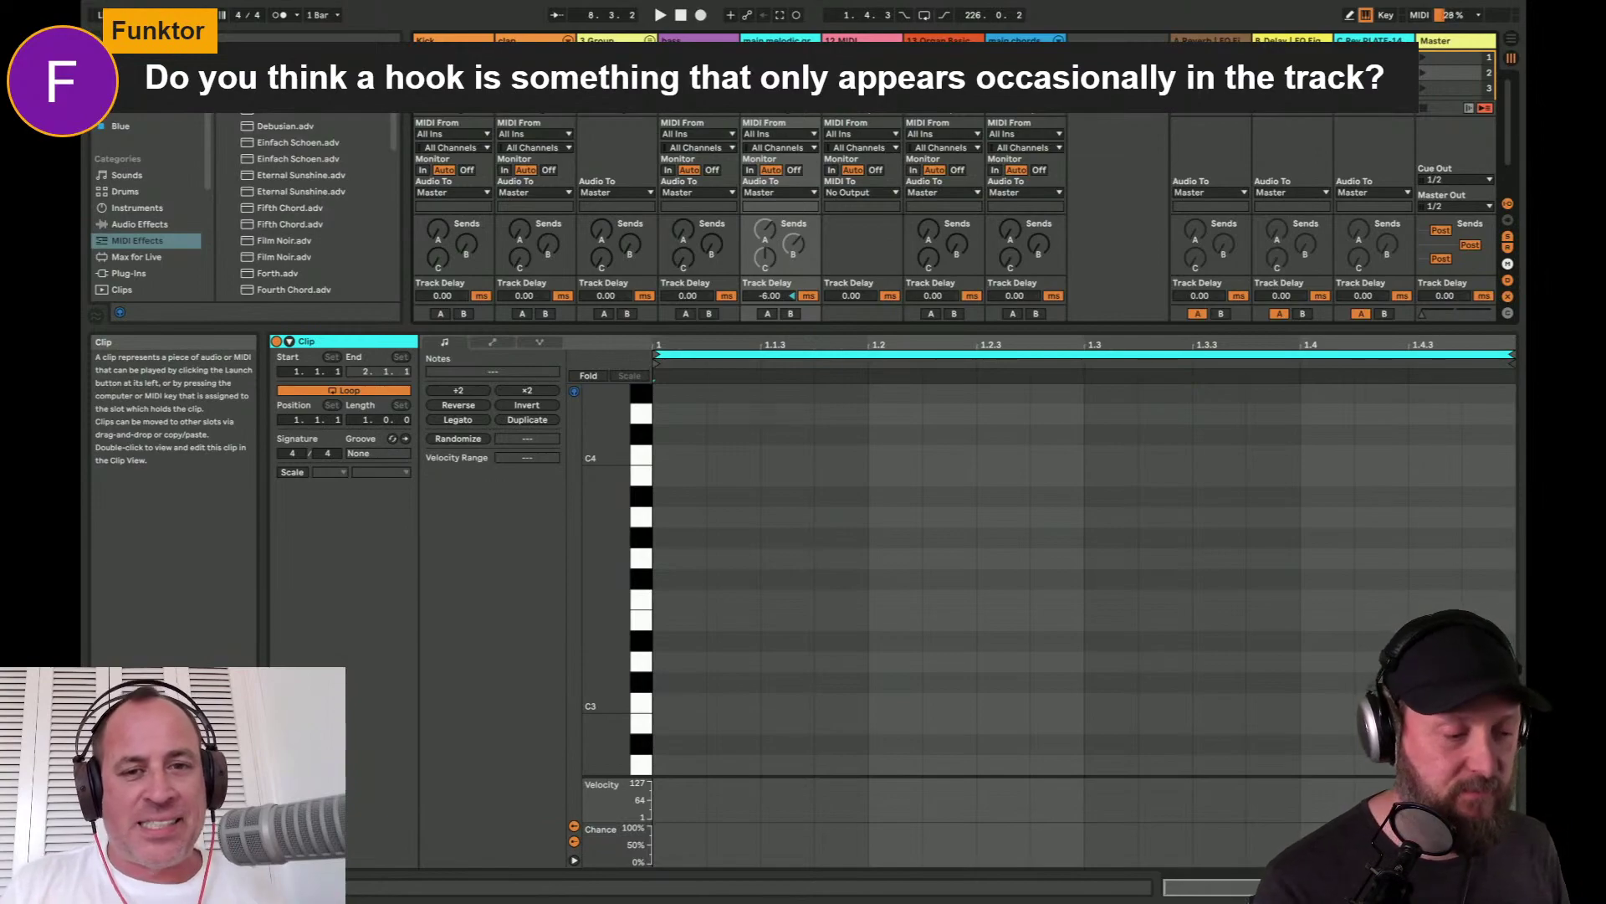
pyautogui.doubleClick(748, 620)
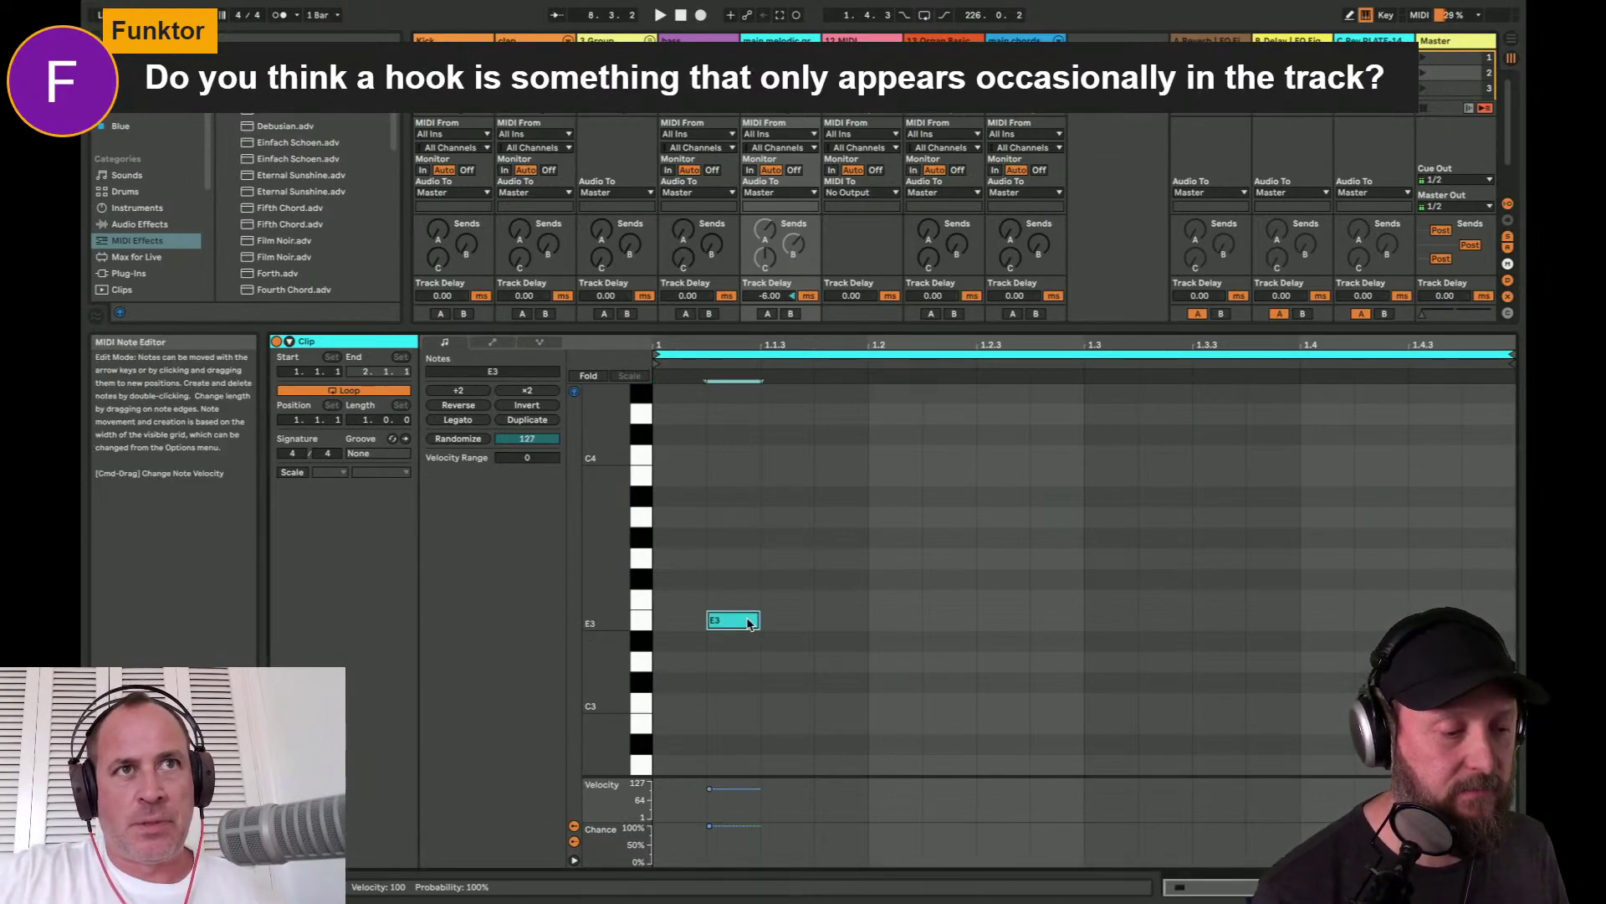
pyautogui.press('Down')
pyautogui.press('Down')
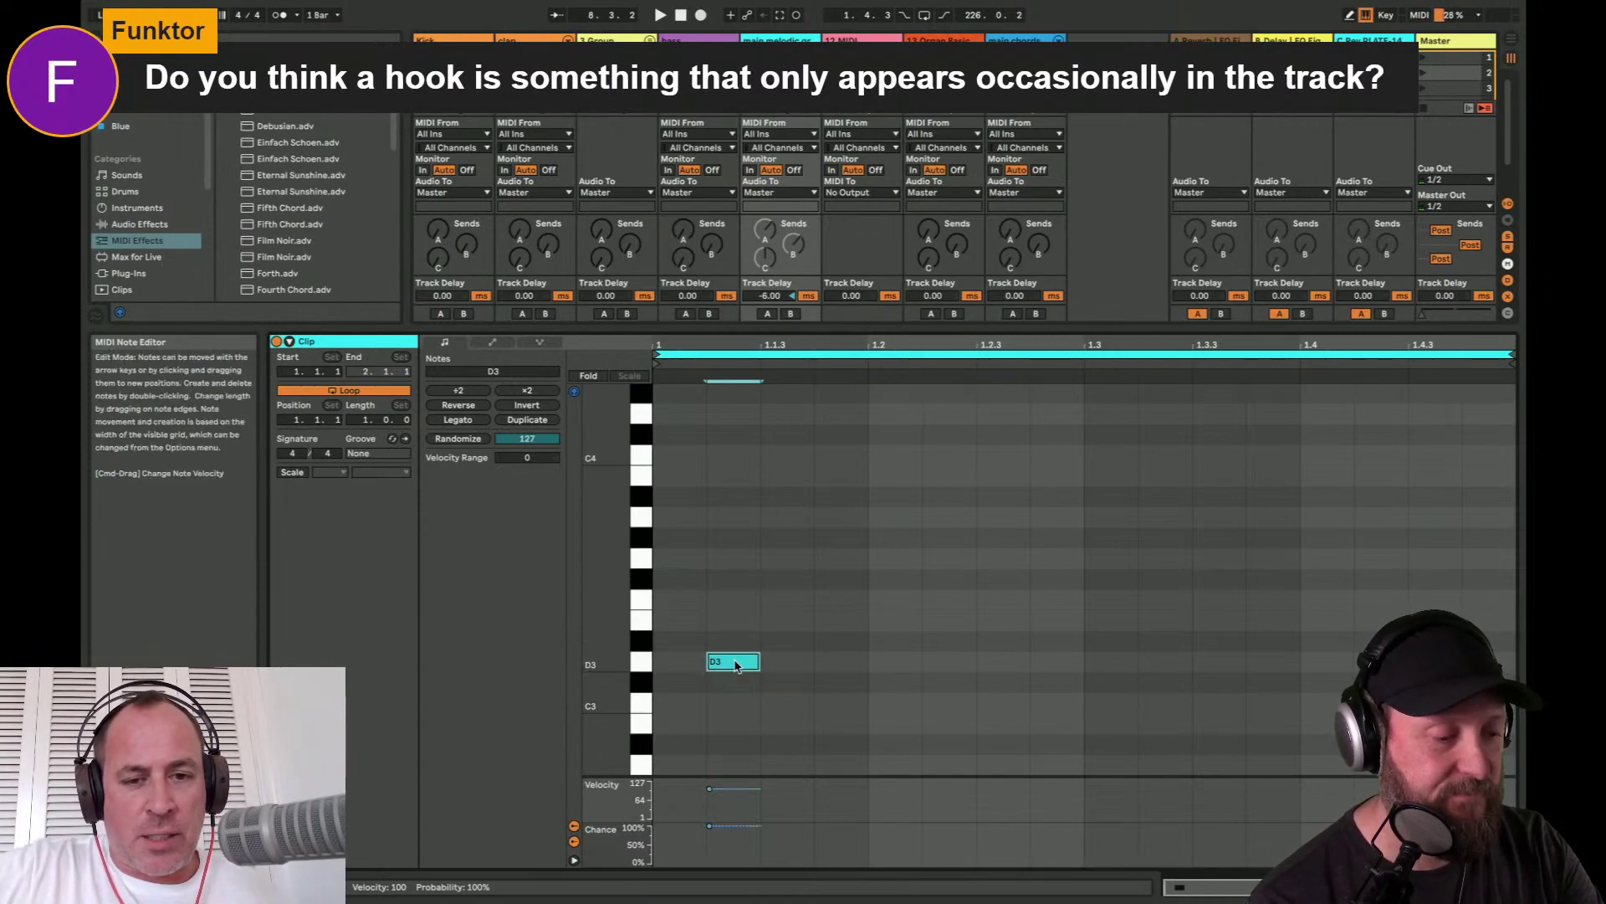
# - Draw F3 and A3 above the D3 note at 1.1.2 to form a chord, and play the clip
pyautogui.press('b')
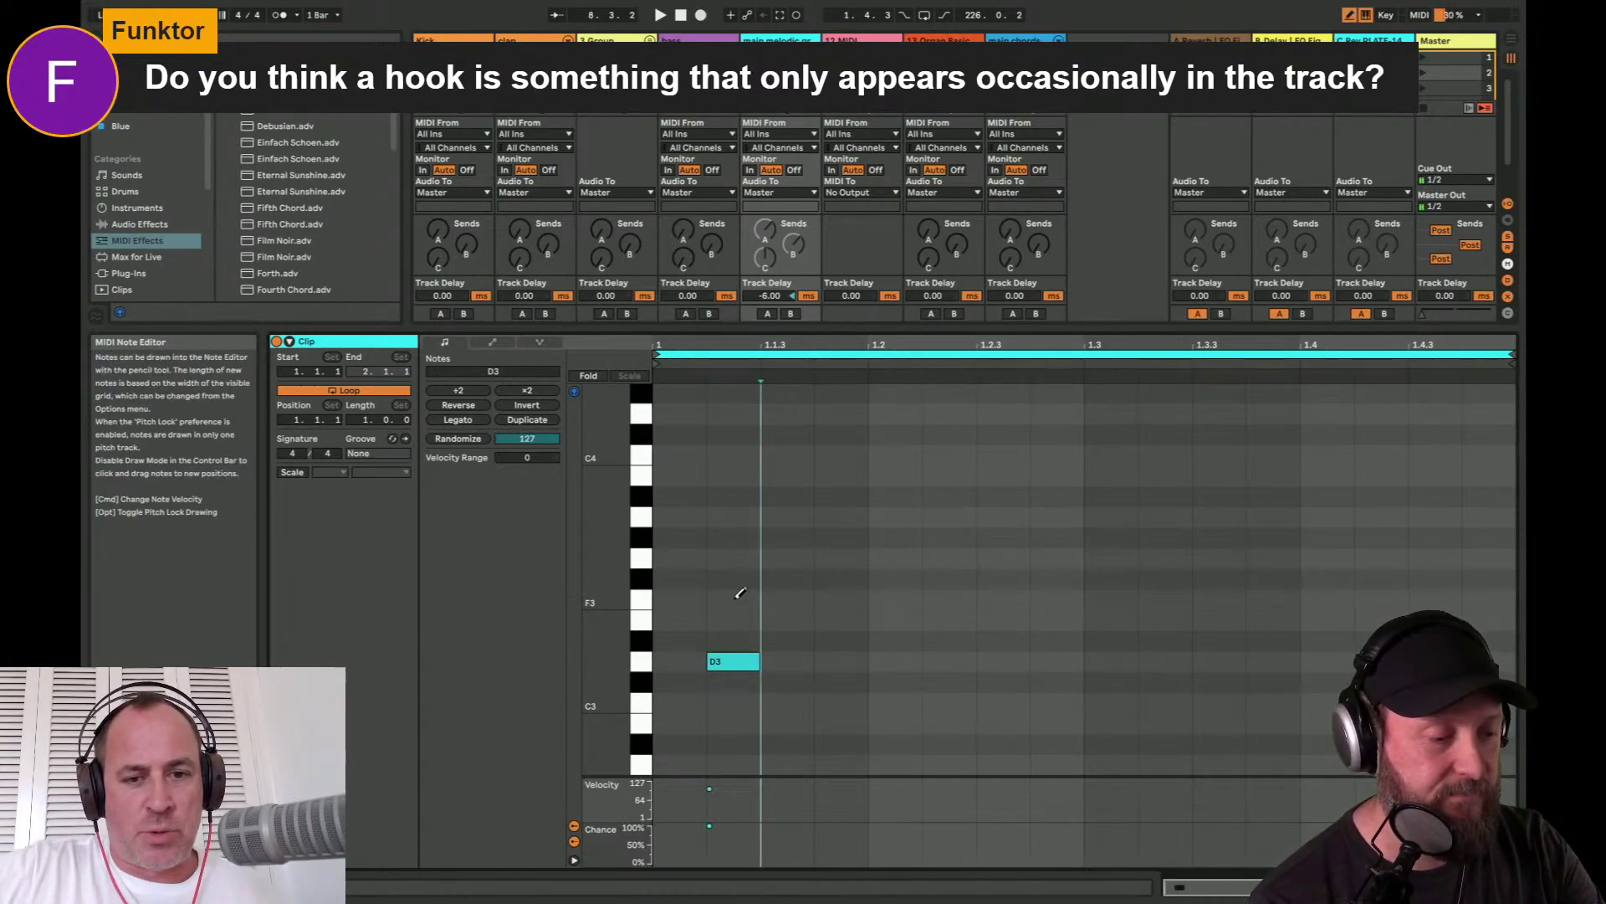
pyautogui.click(733, 599)
pyautogui.click(736, 538)
pyautogui.click(736, 538)
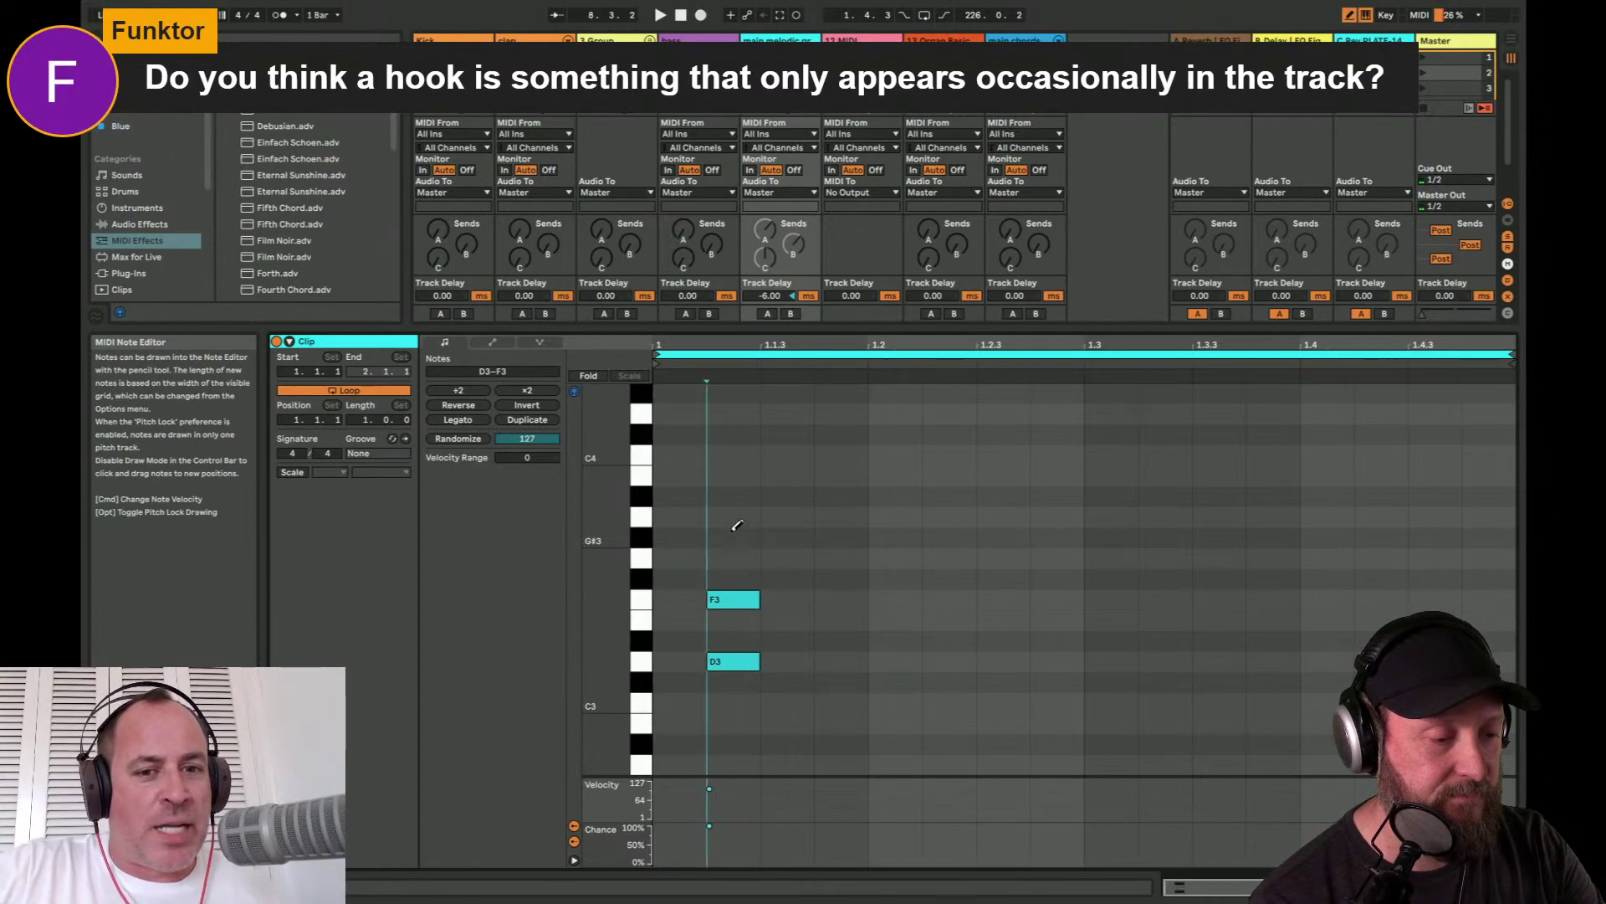
pyautogui.click(737, 517)
pyautogui.press('space')
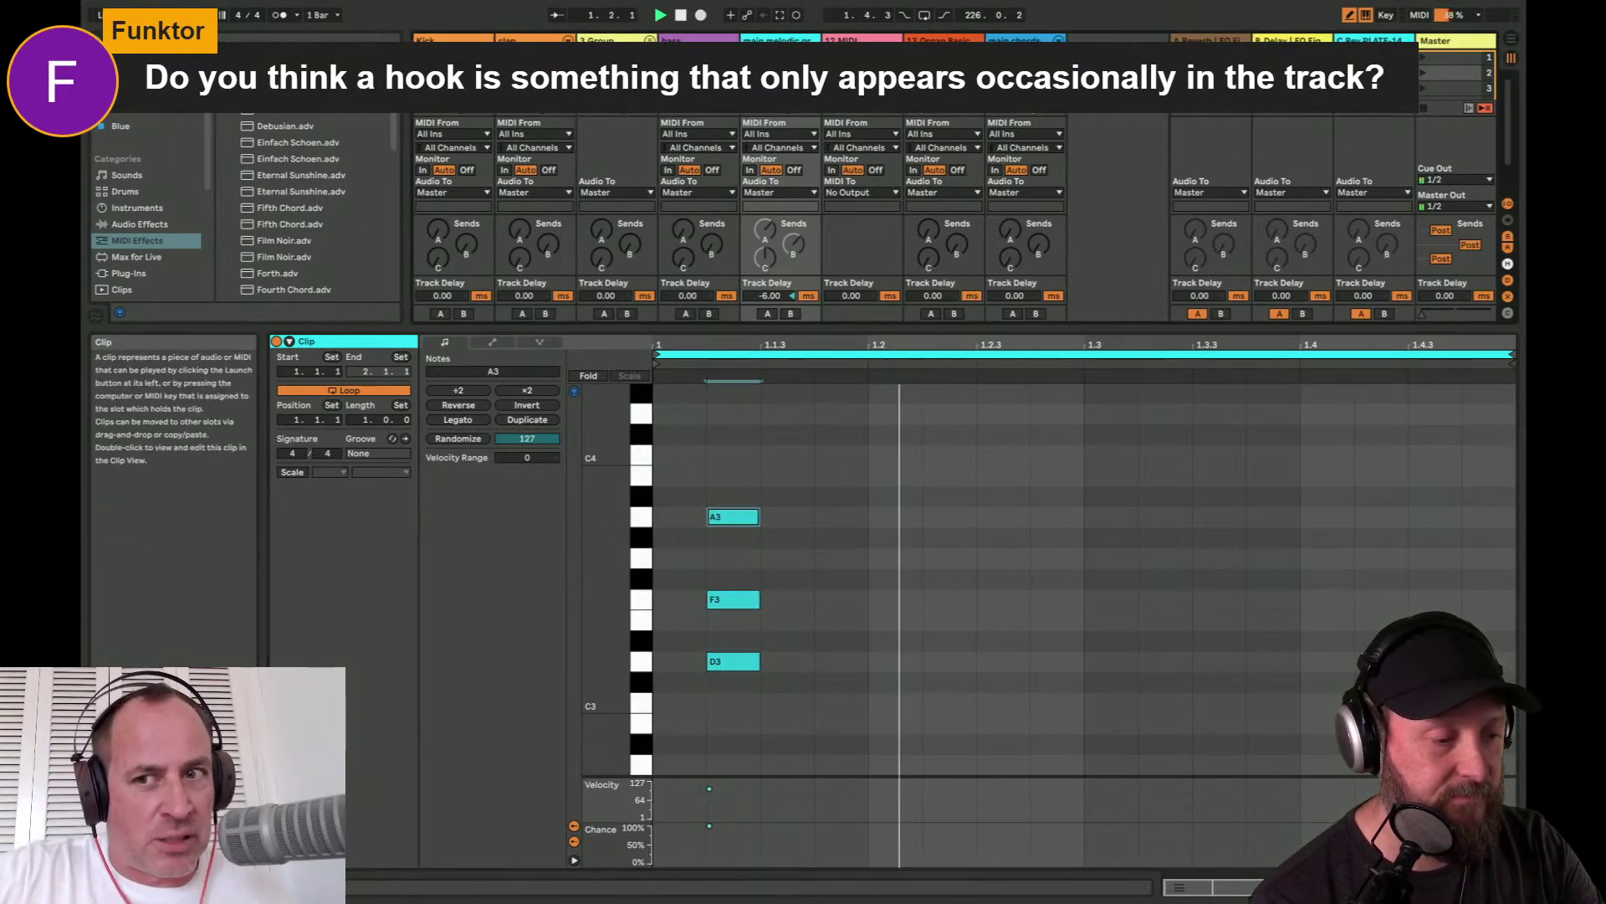
# - Duplicate the D3-F3-A3 chord twice and place the copies at 1.2.2 and 1.2.4
pyautogui.press('b')
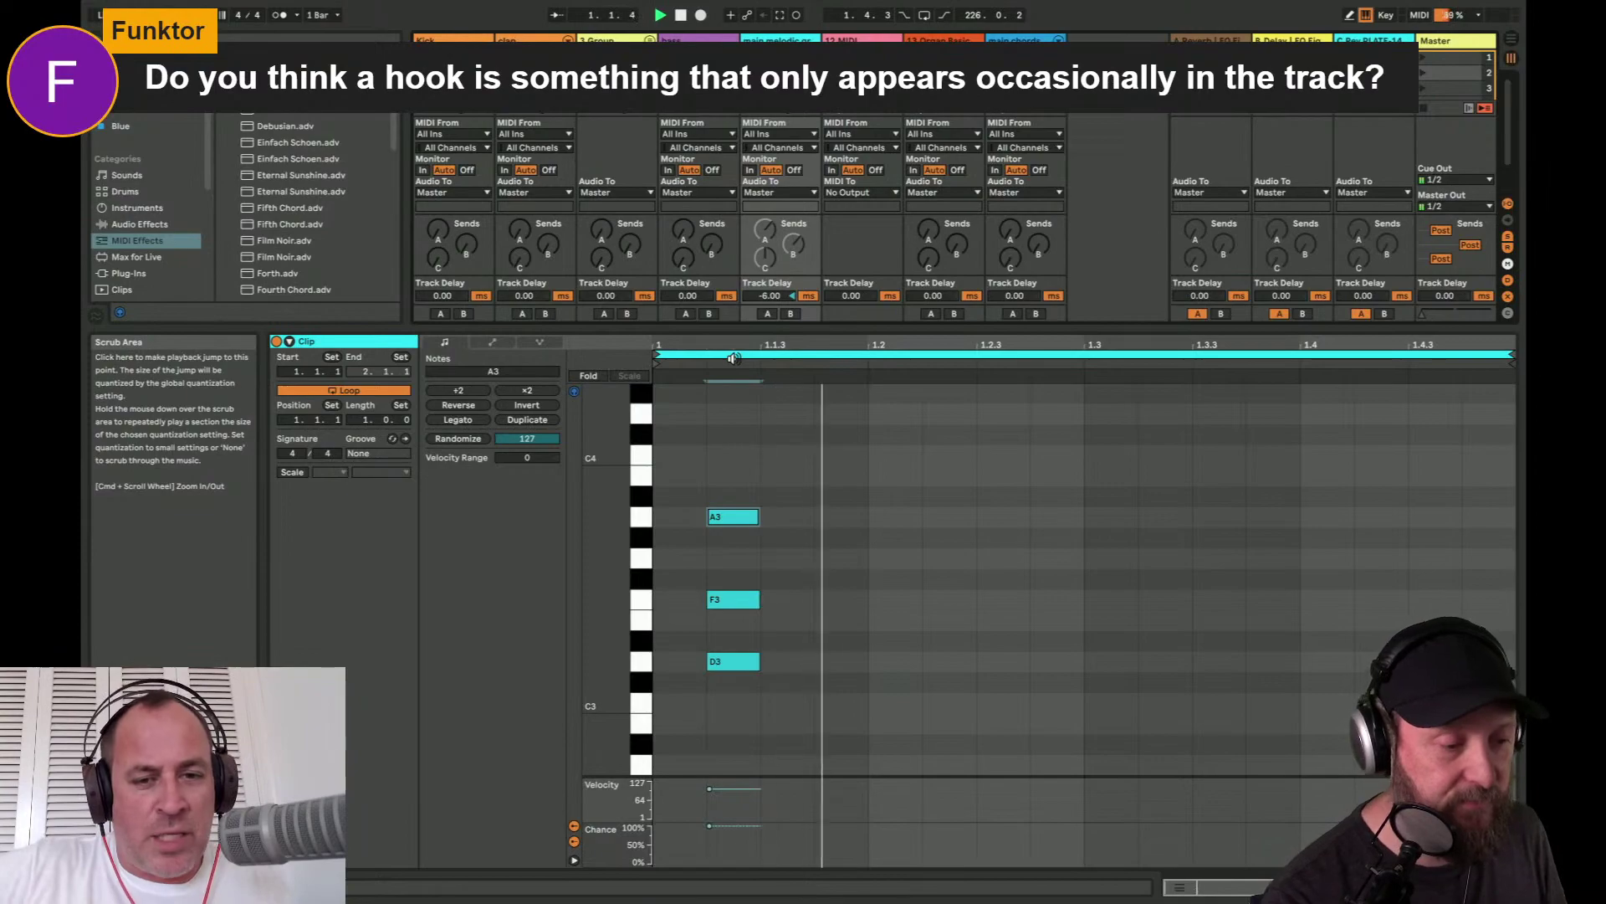
pyautogui.press('b')
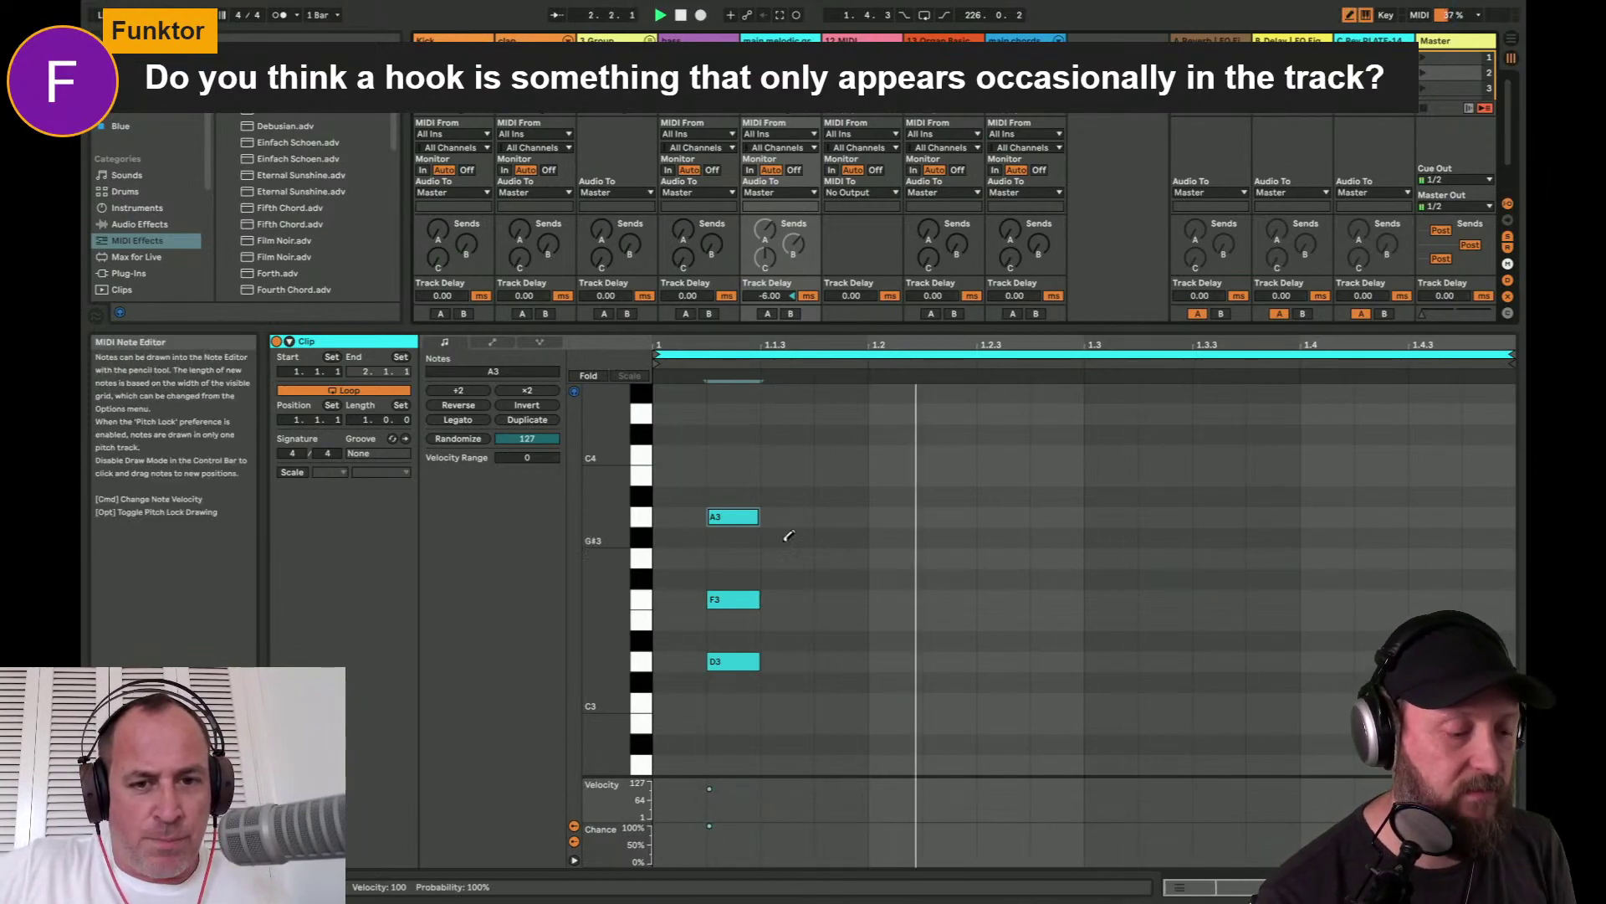
pyautogui.press('b')
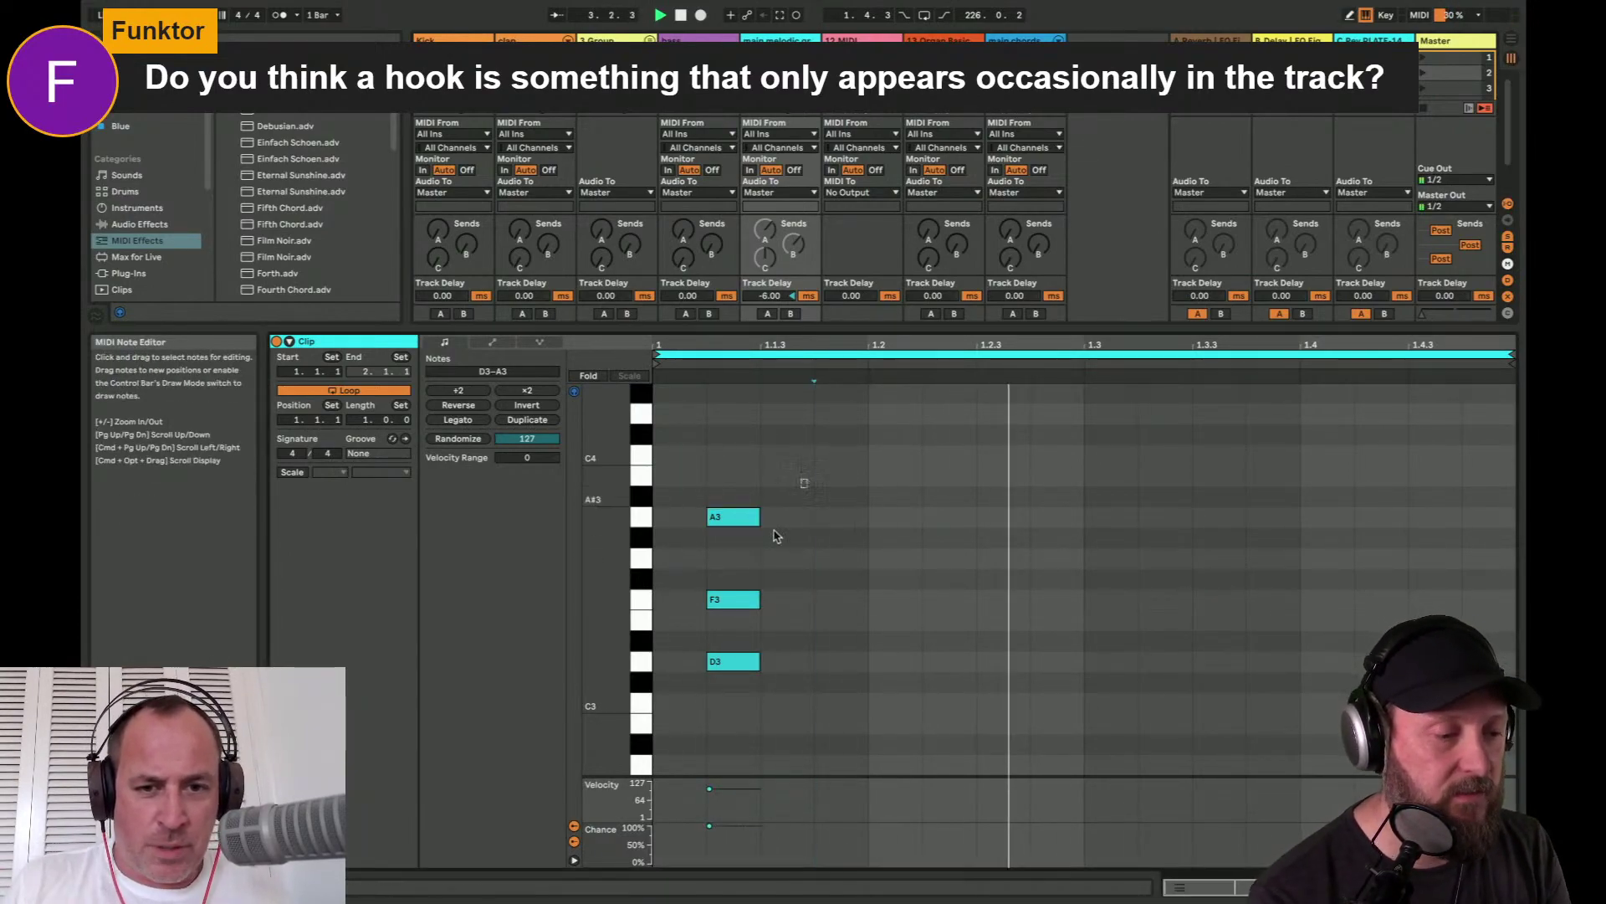
pyautogui.moveTo(808, 484); pyautogui.dragTo(697, 725)
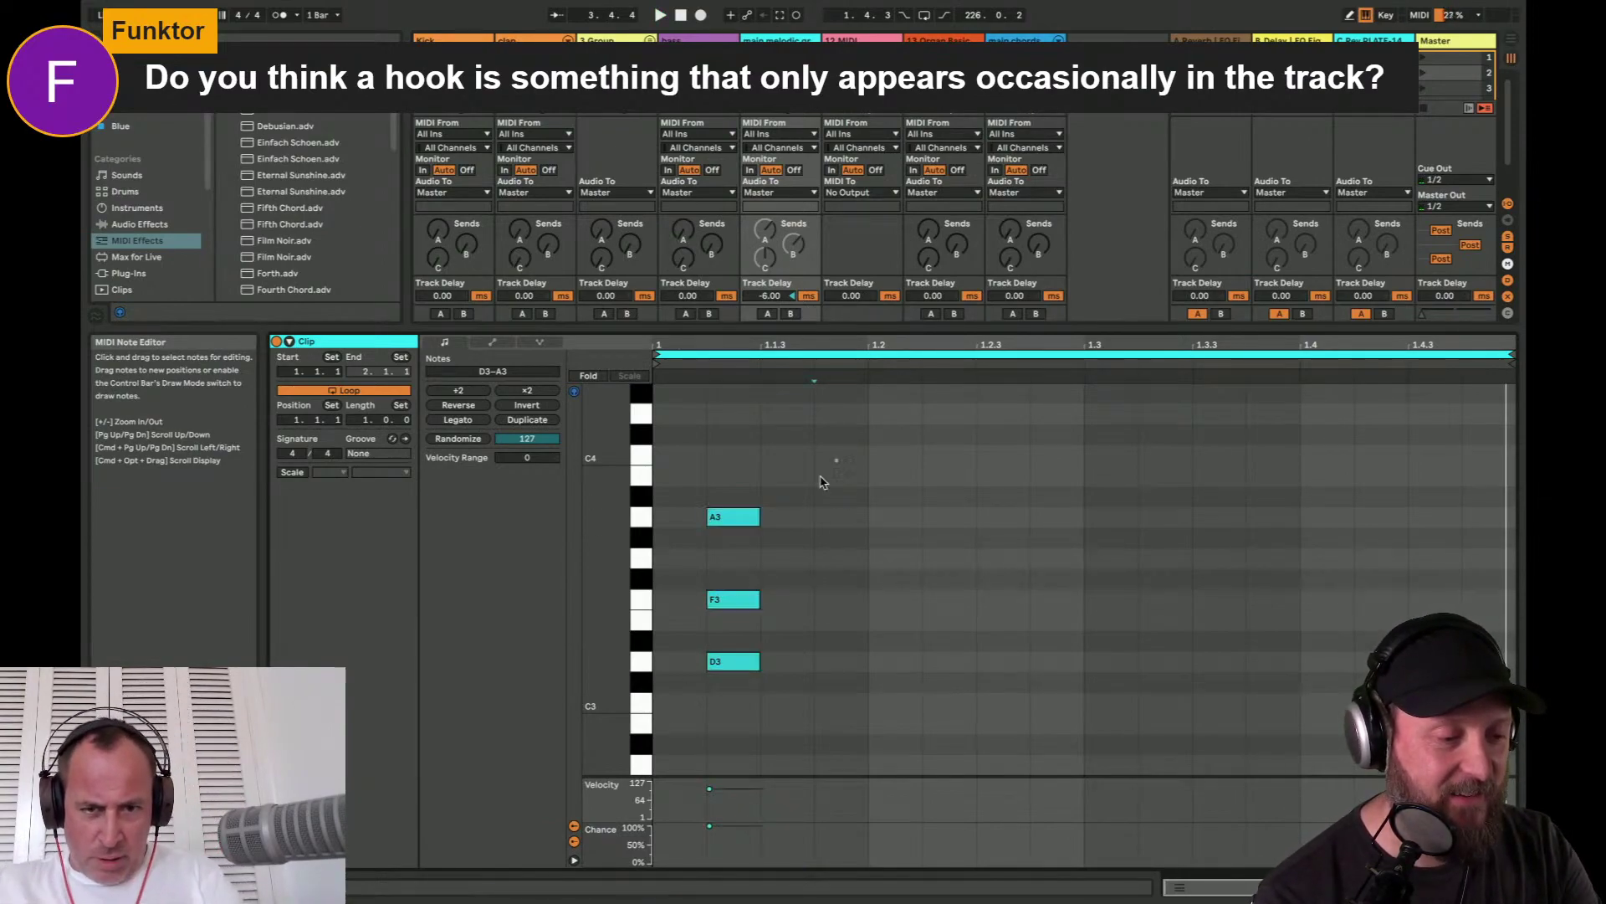
pyautogui.press('super+d')
pyautogui.press('super+d')
pyautogui.moveTo(816, 673); pyautogui.dragTo(894, 392)
pyautogui.press('Right')
pyautogui.press('Right')
pyautogui.press('Right')
pyautogui.press('Right')
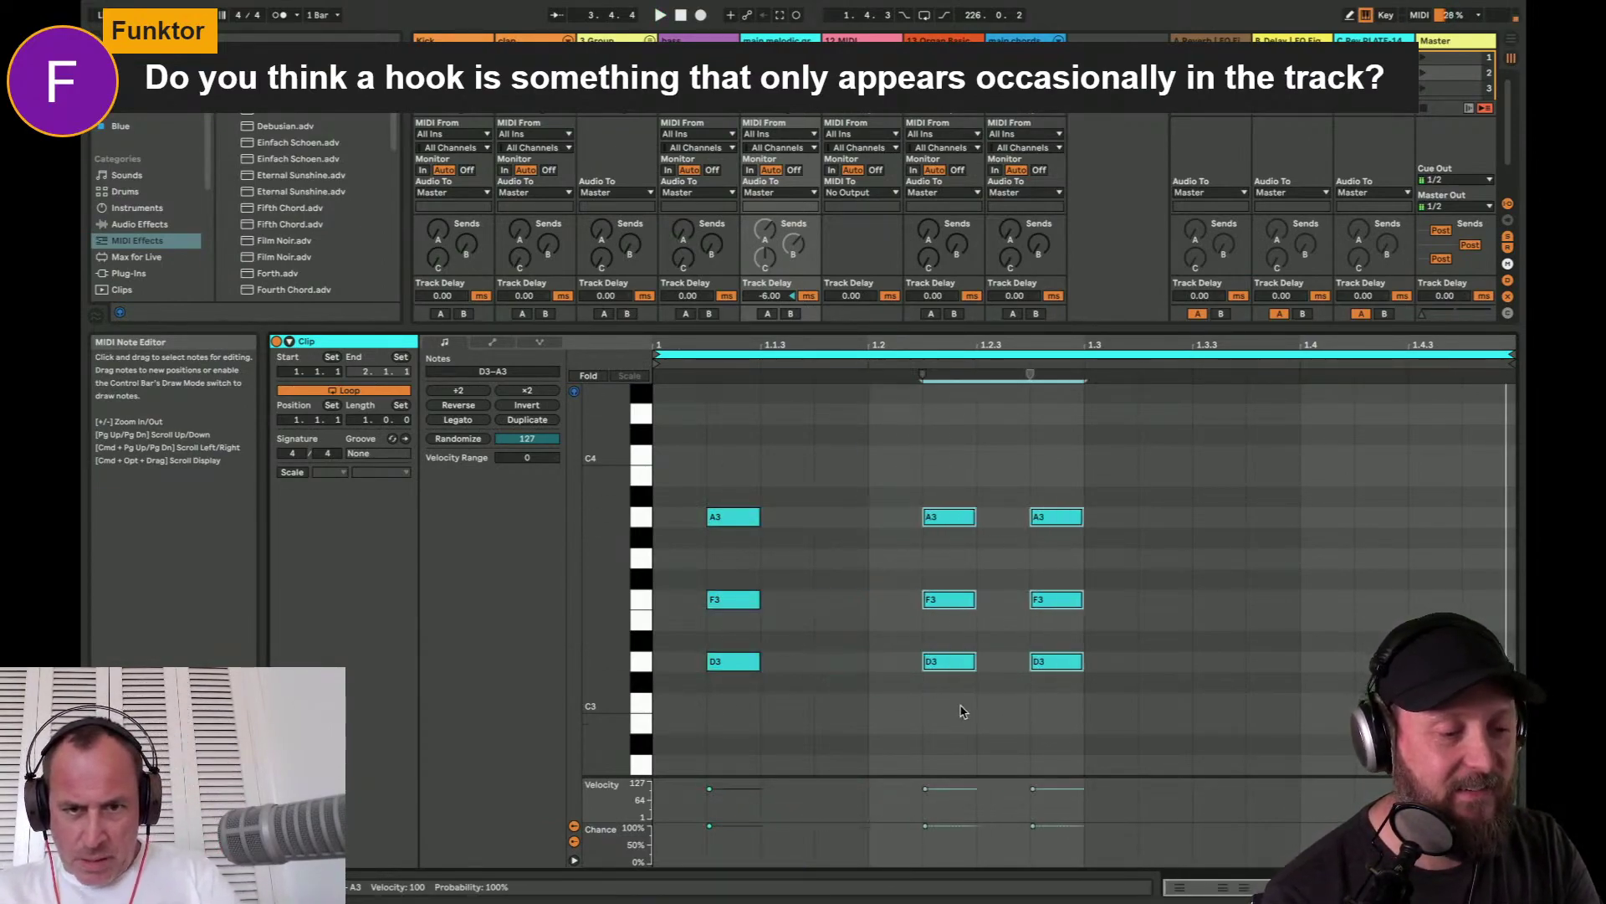
# - Move the last chord four sixteenths later to 1.3.4 and play the clip
pyautogui.click(1085, 631)
pyautogui.moveTo(1125, 506); pyautogui.dragTo(1057, 699)
pyautogui.press('Right')
pyautogui.press('Right')
pyautogui.press('Right')
pyautogui.press('Right')
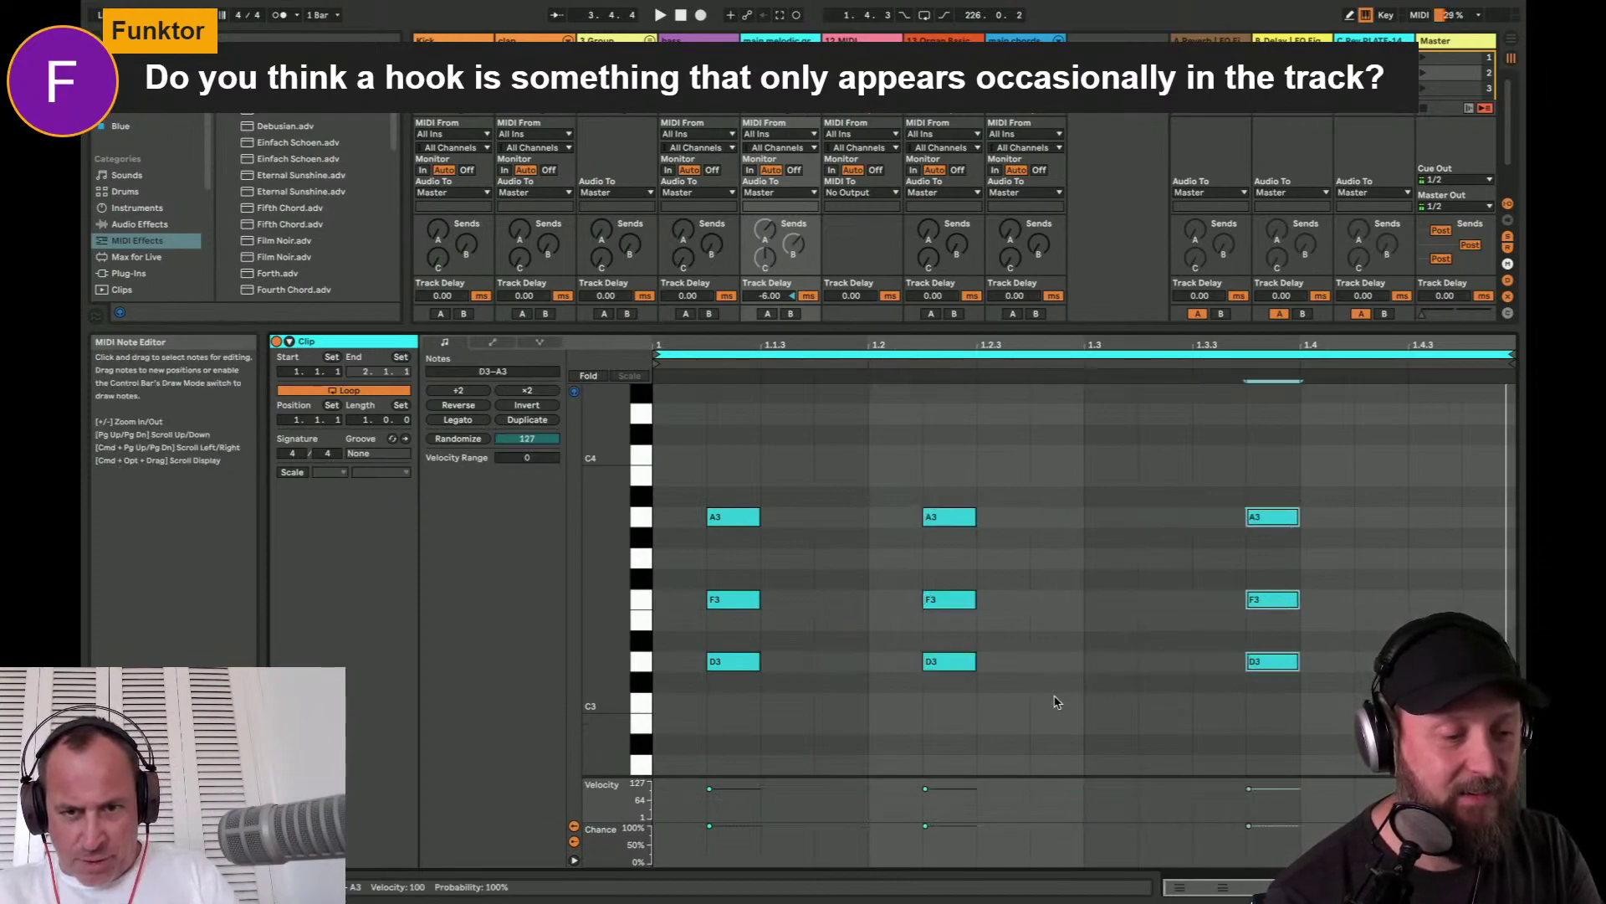
pyautogui.press('space')
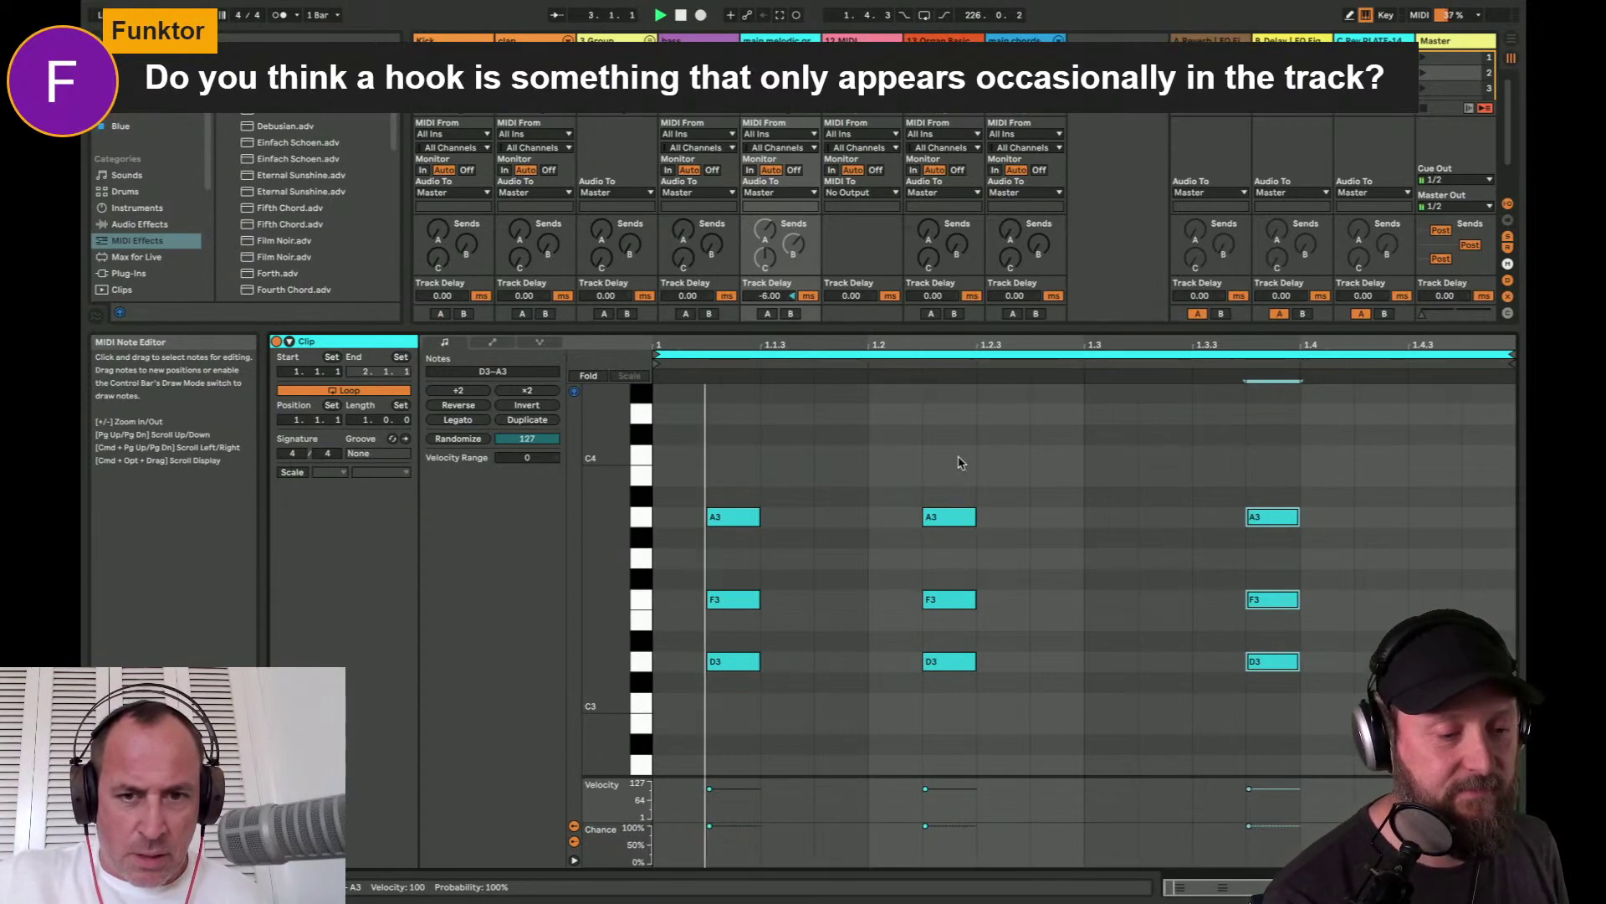
# - Shift the middle chord later in sixteenth steps to 1.3.1 while auditioning the clip
pyautogui.moveTo(959, 459); pyautogui.dragTo(914, 764)
pyautogui.press('Right')
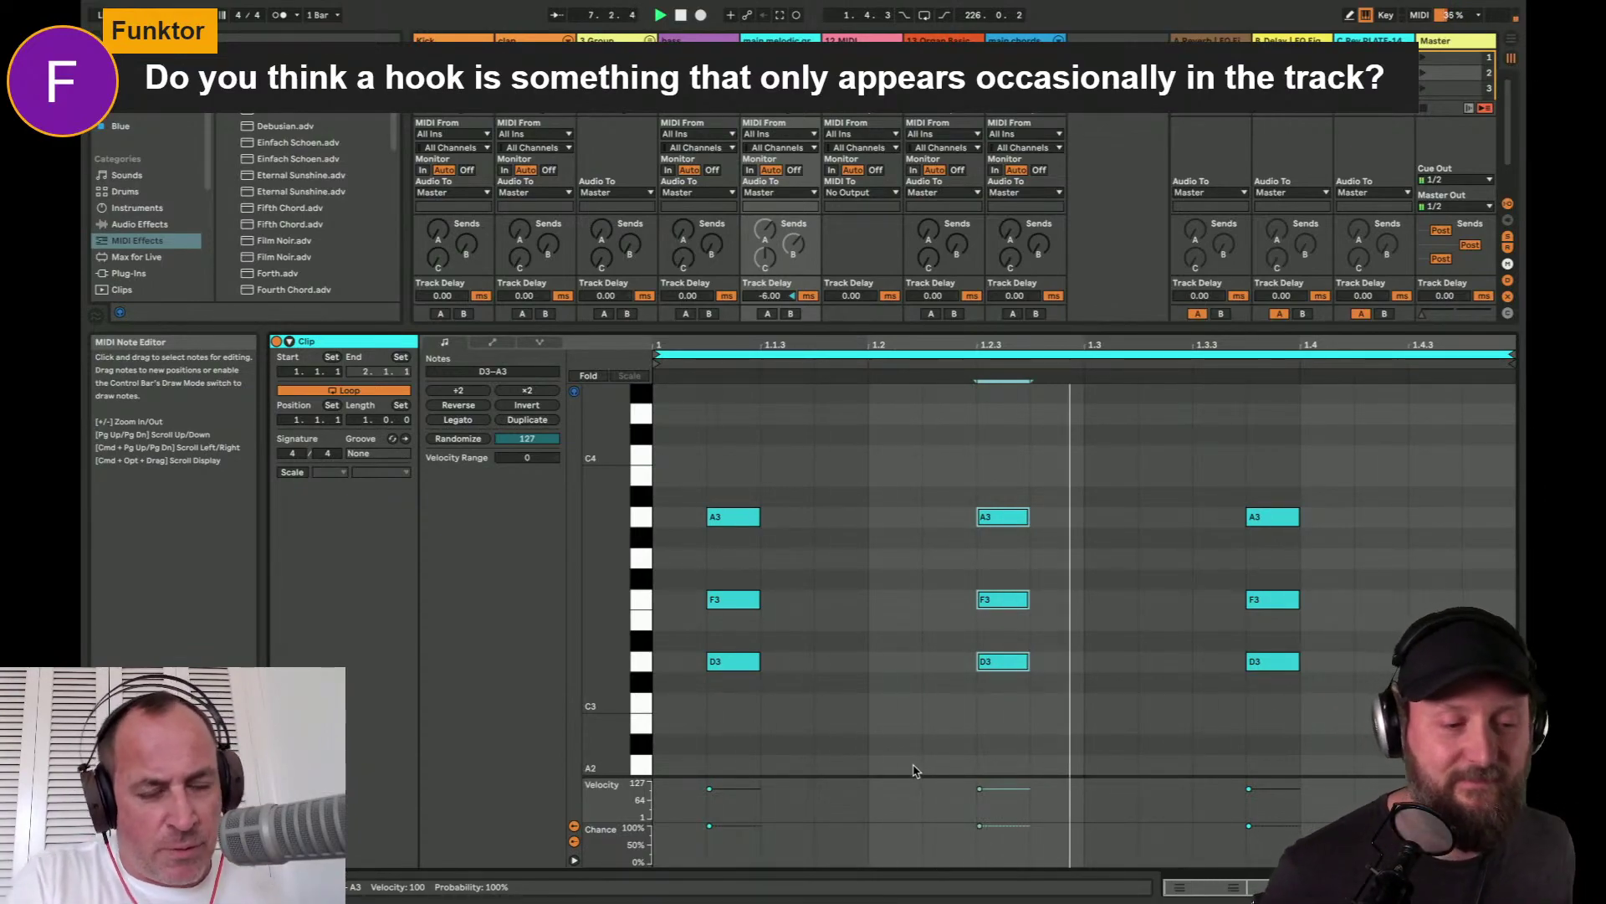
pyautogui.press('Right')
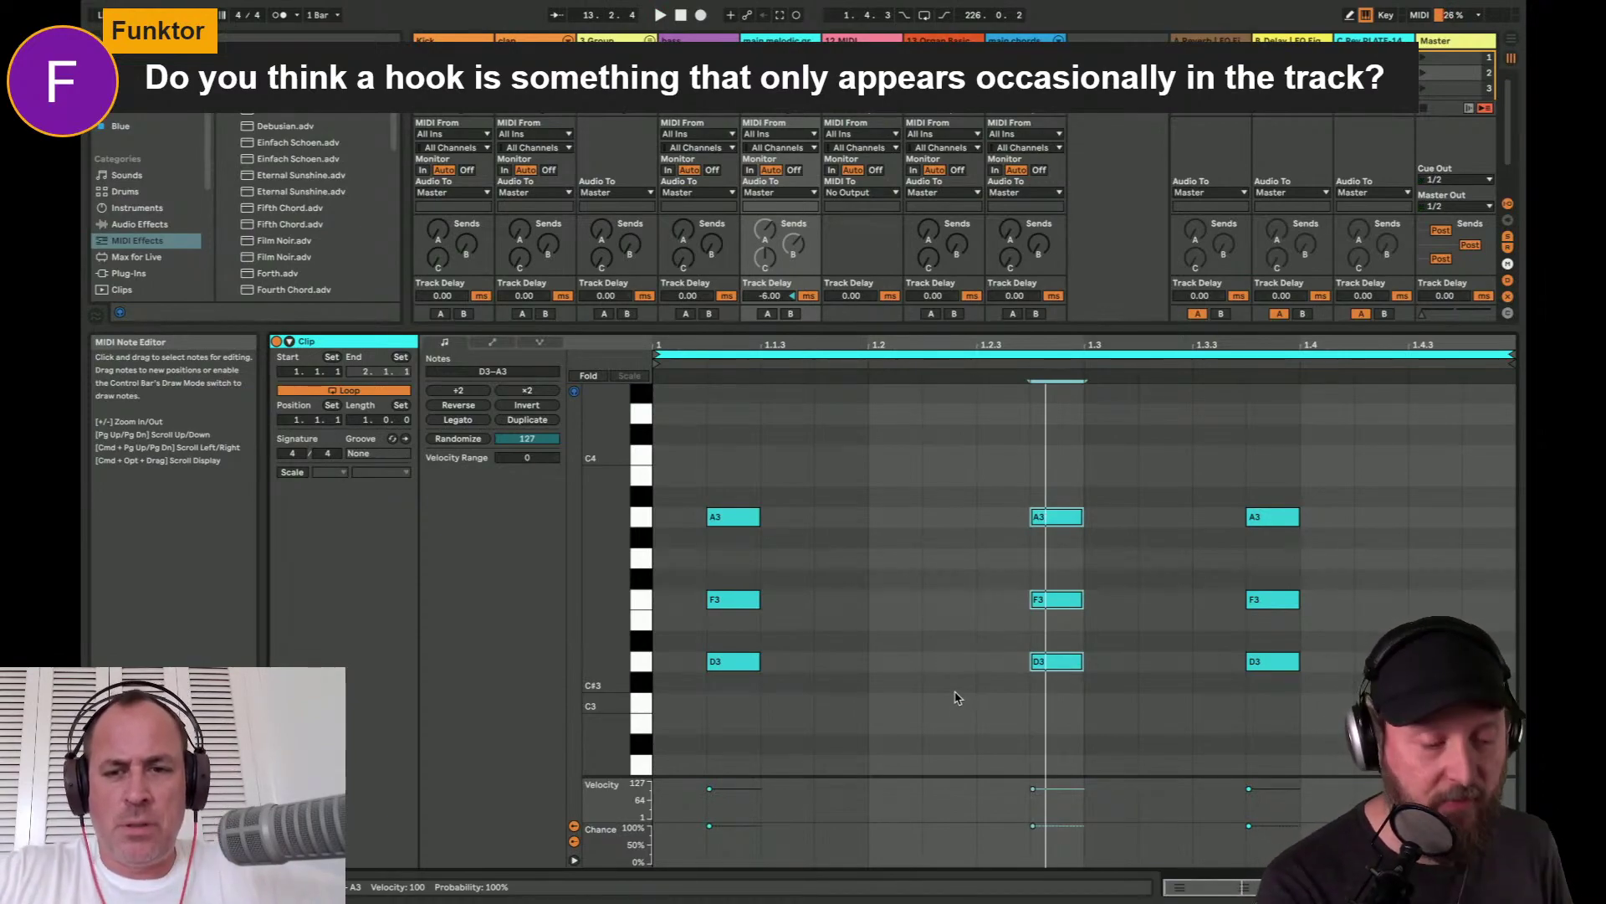
pyautogui.press('Right')
pyautogui.press('space')
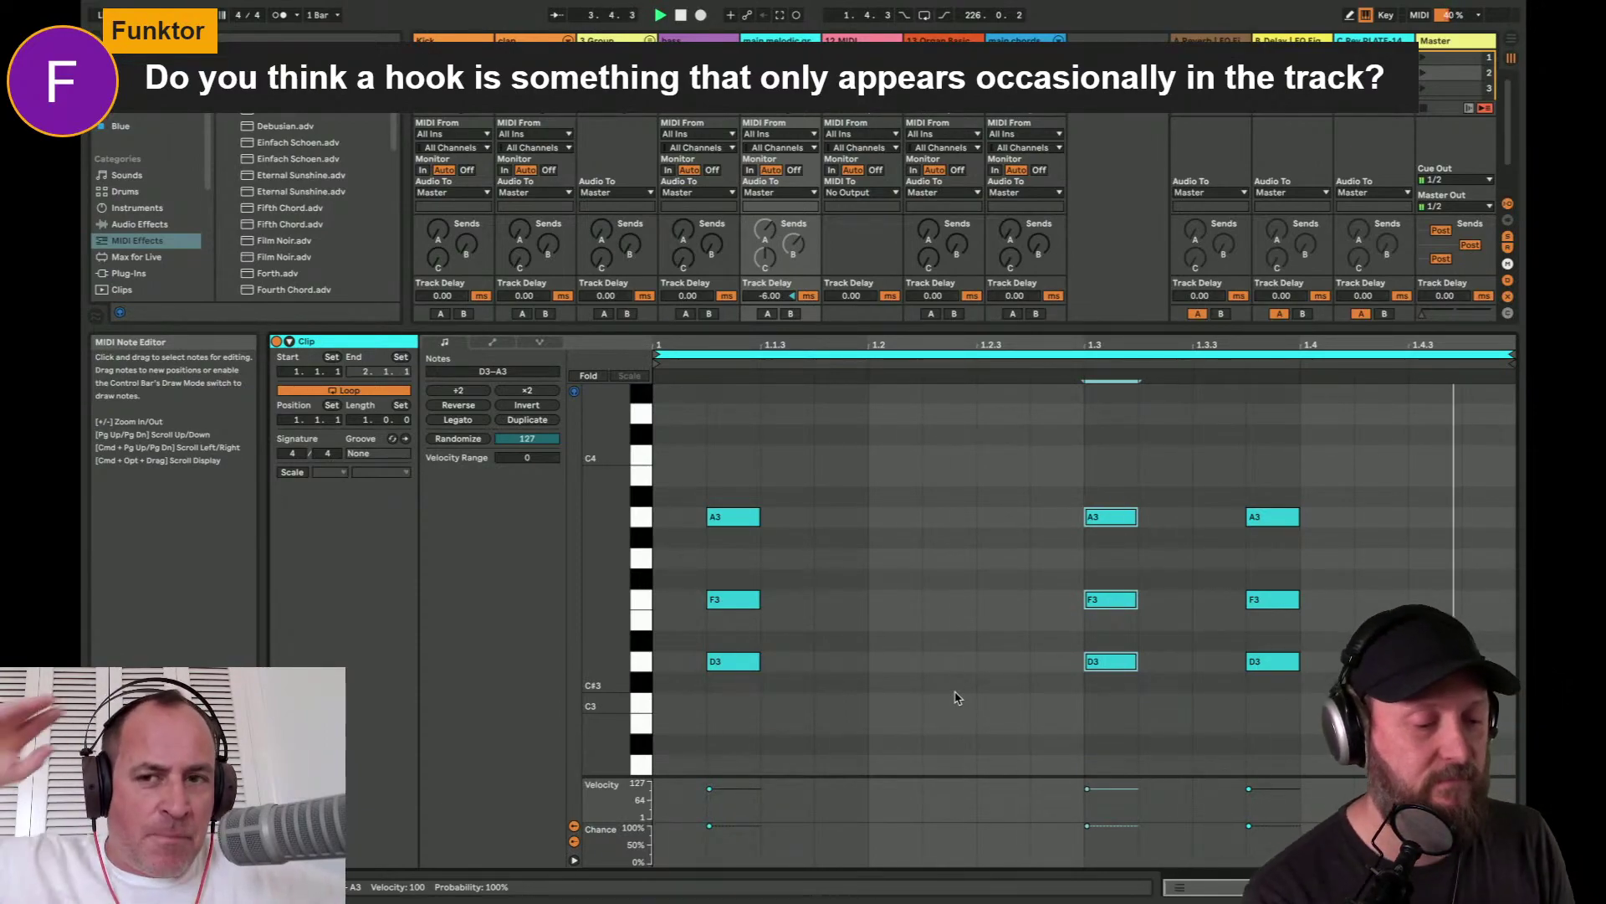
# - Try a velocity of 124 on the D3-F3-A3 chord at 1.3.1 and deselect it
pyautogui.click(1176, 464)
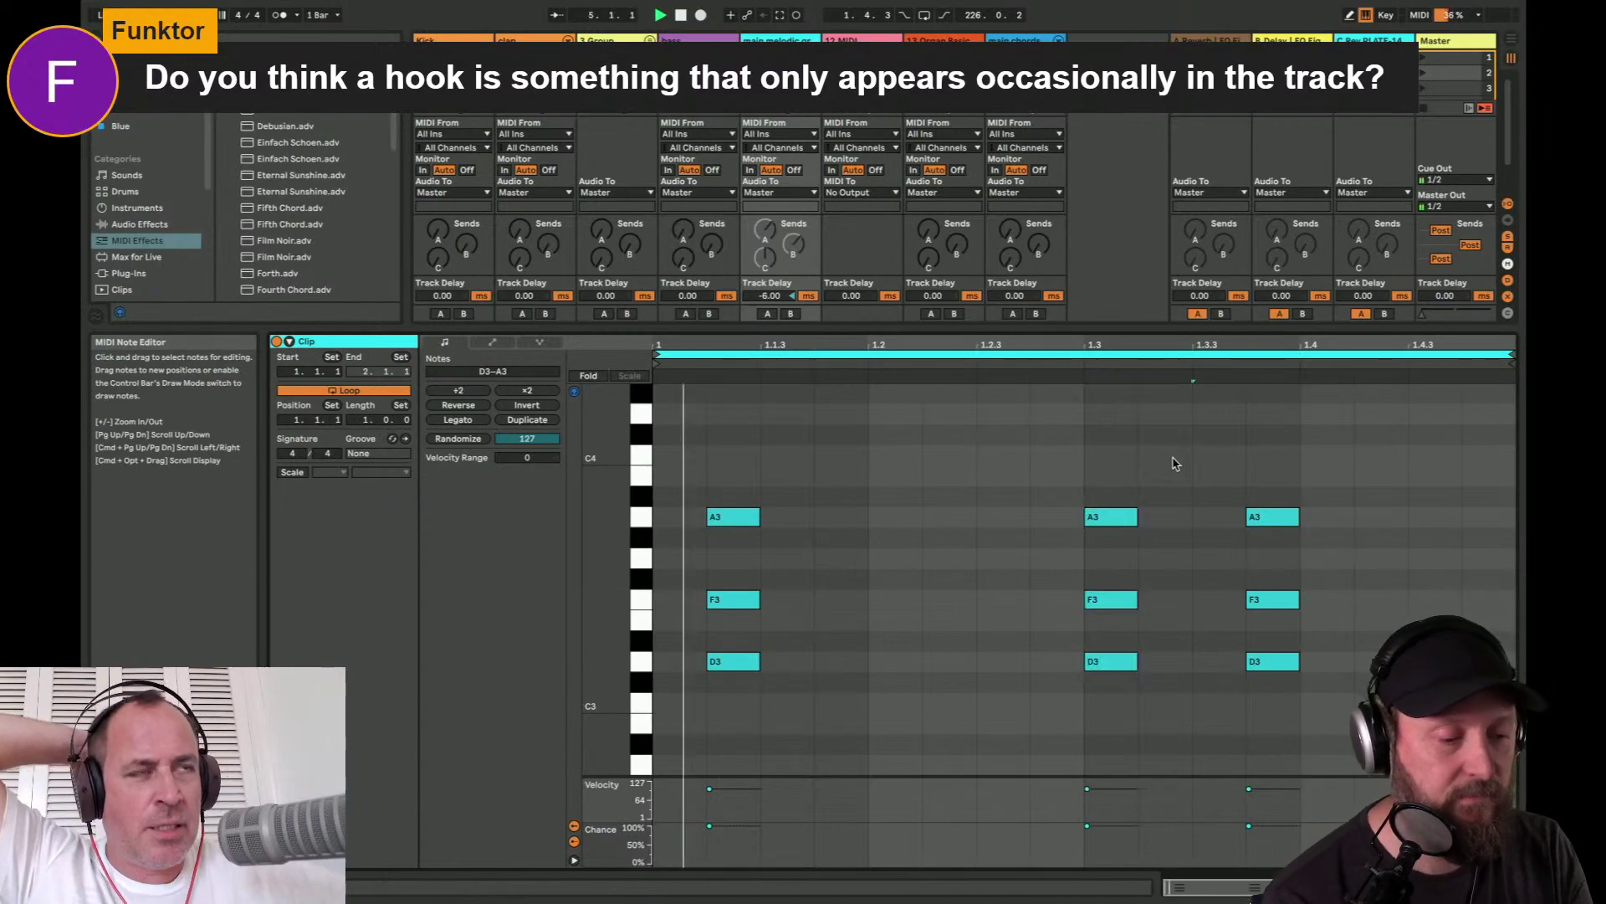
pyautogui.moveTo(1175, 465); pyautogui.dragTo(1083, 728)
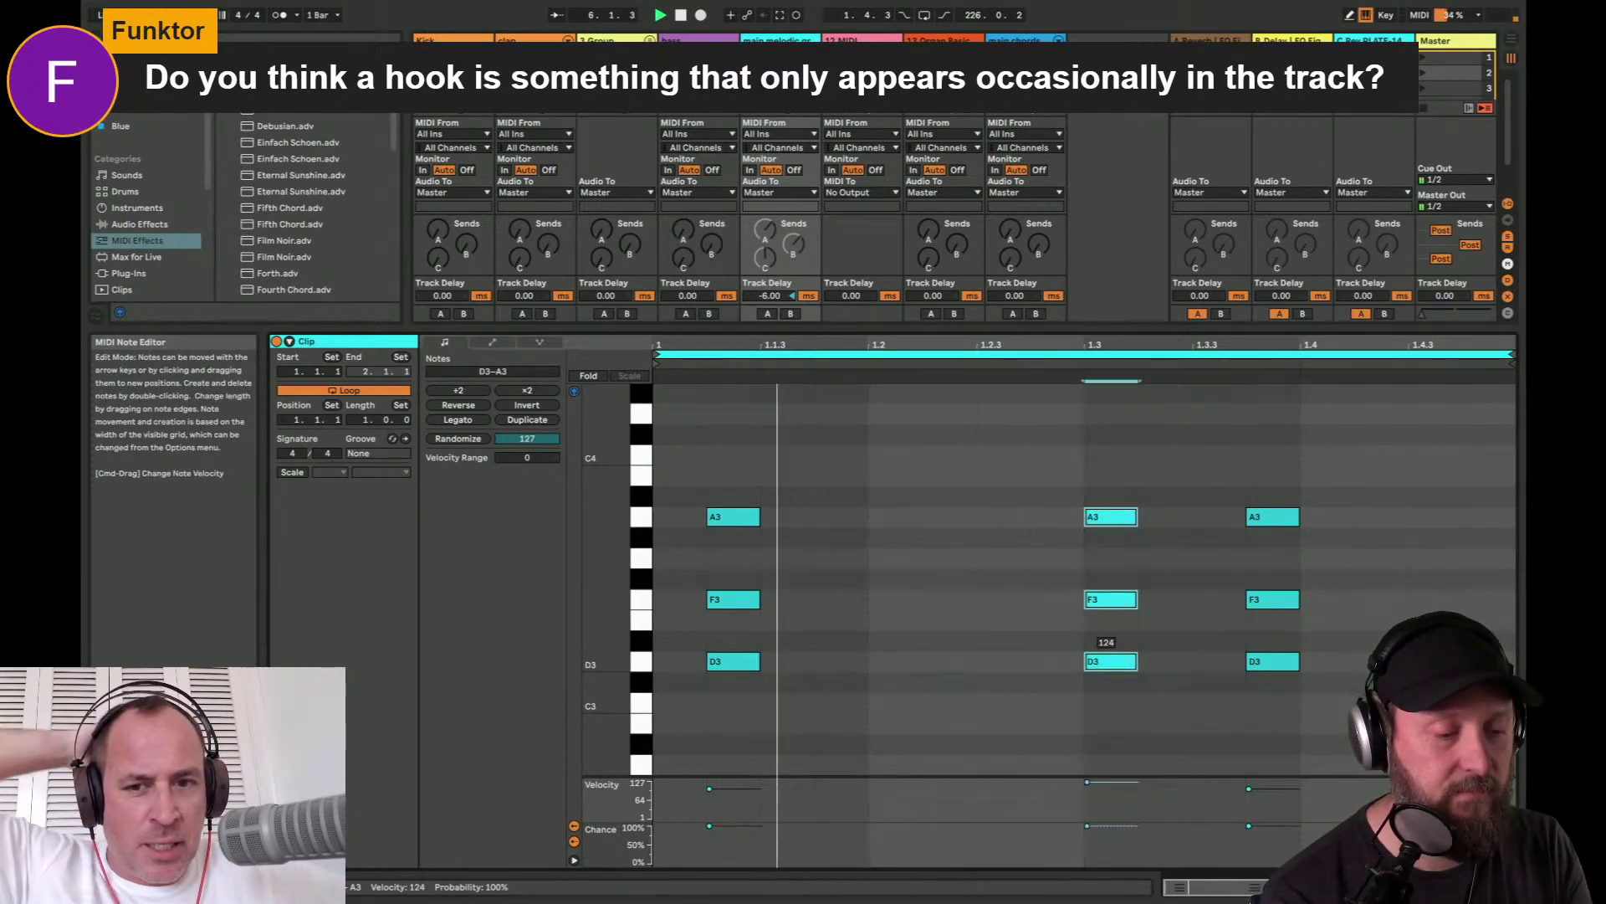
pyautogui.click(1180, 620)
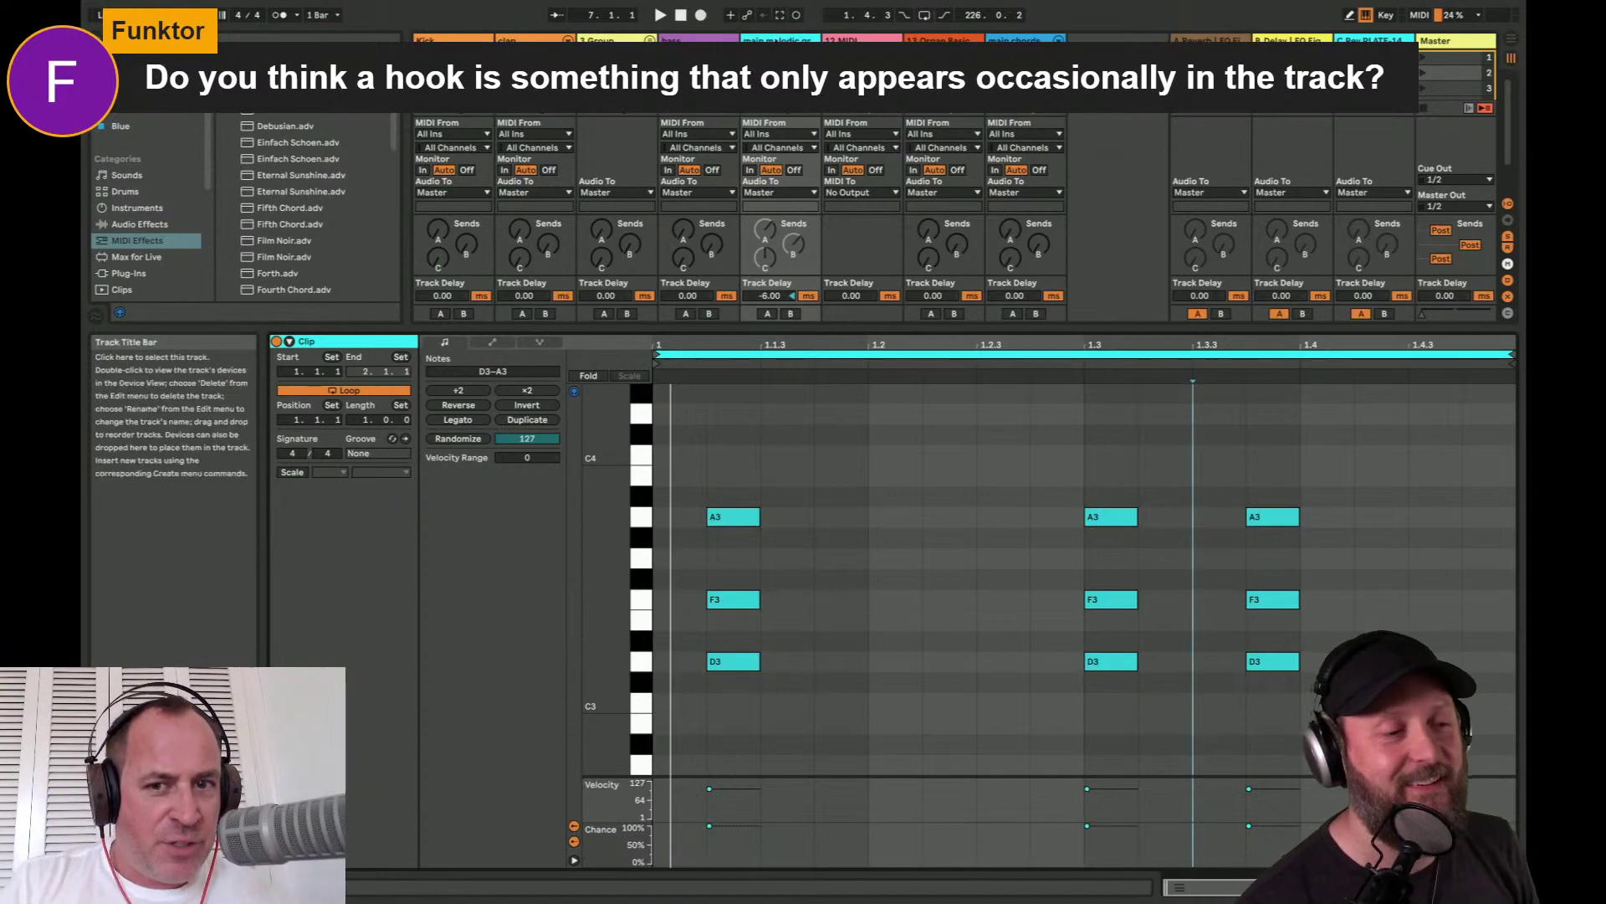
# - Search the plug-ins for "echo" and load EchoBoy onto the main melodic groove track after the SEM V2 chain
pyautogui.doubleClick(780, 40)
pyautogui.hotkey('ctrl', 'f')
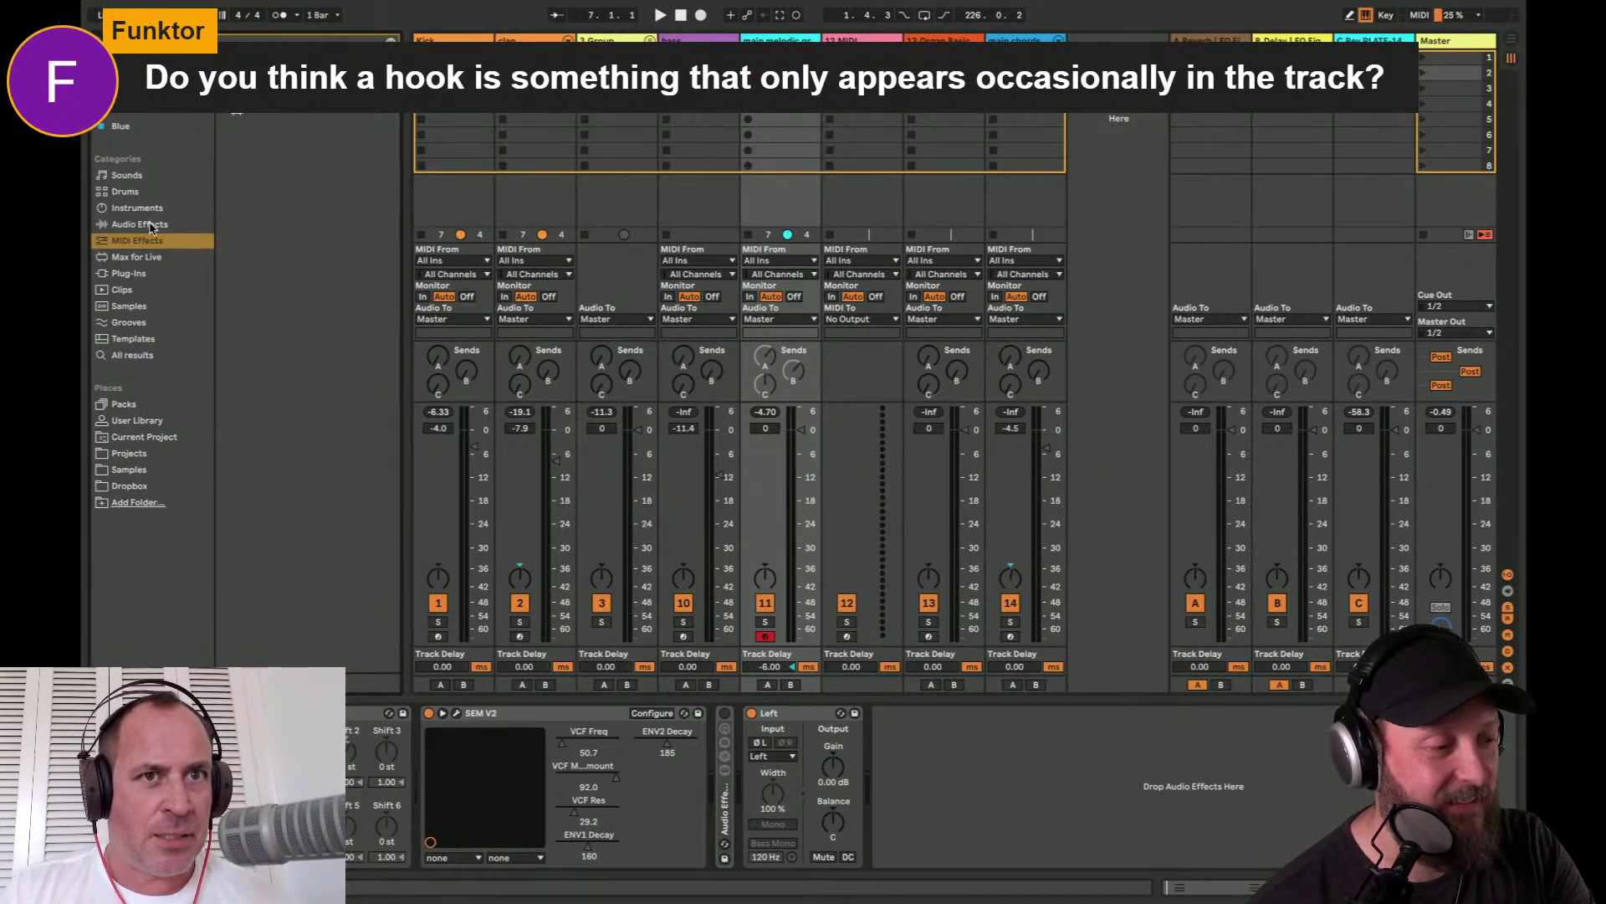
pyautogui.click(134, 274)
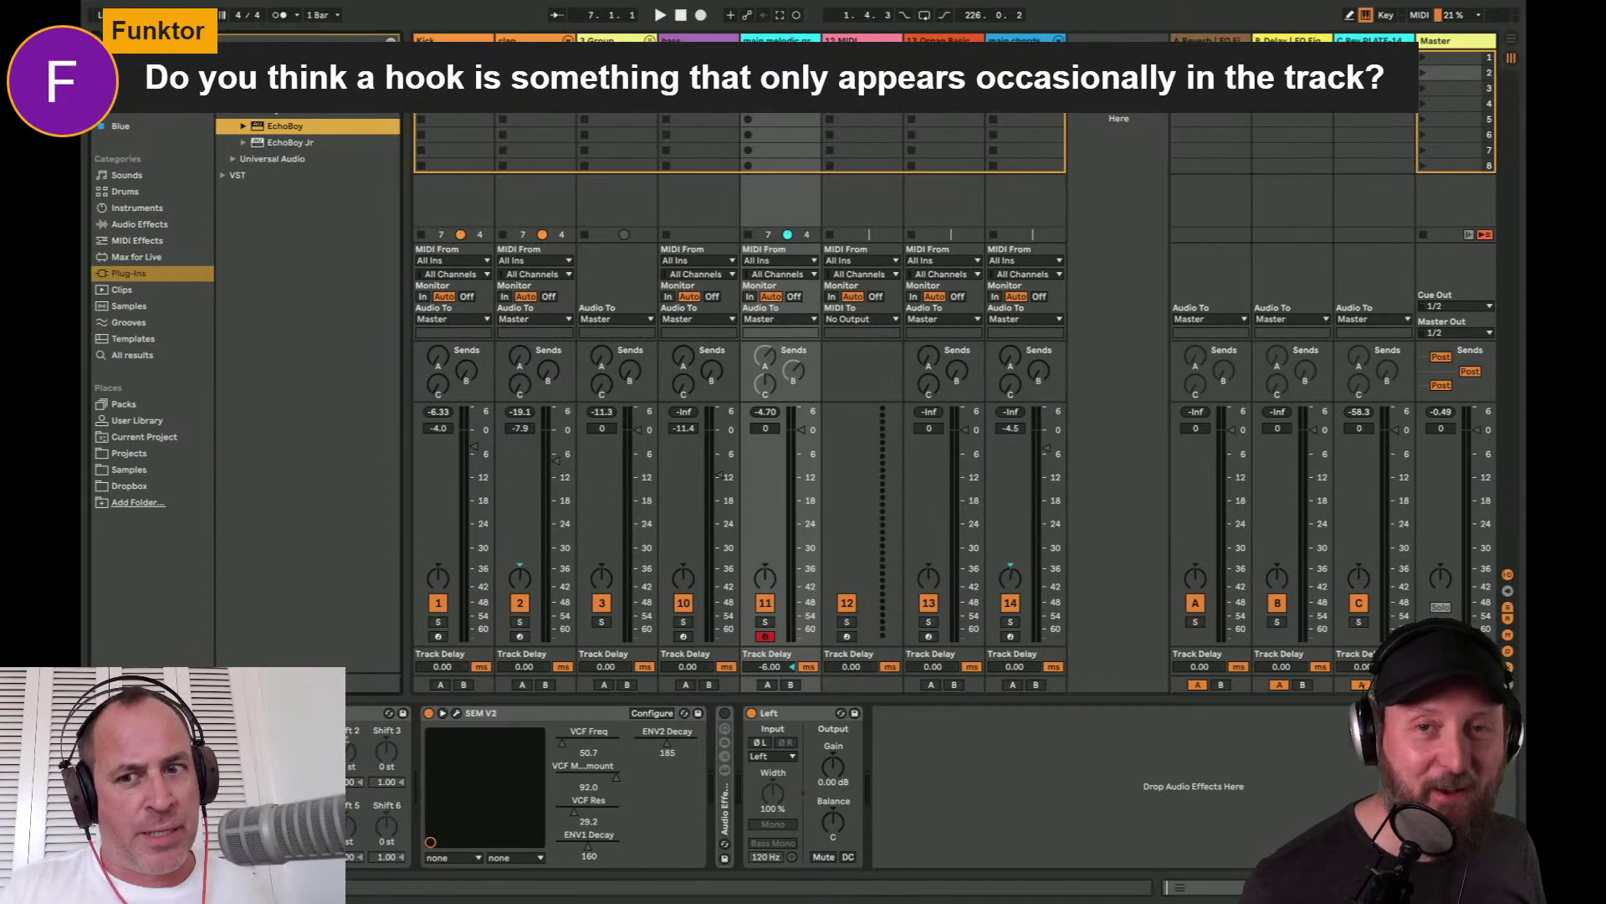
pyautogui.press('Return')
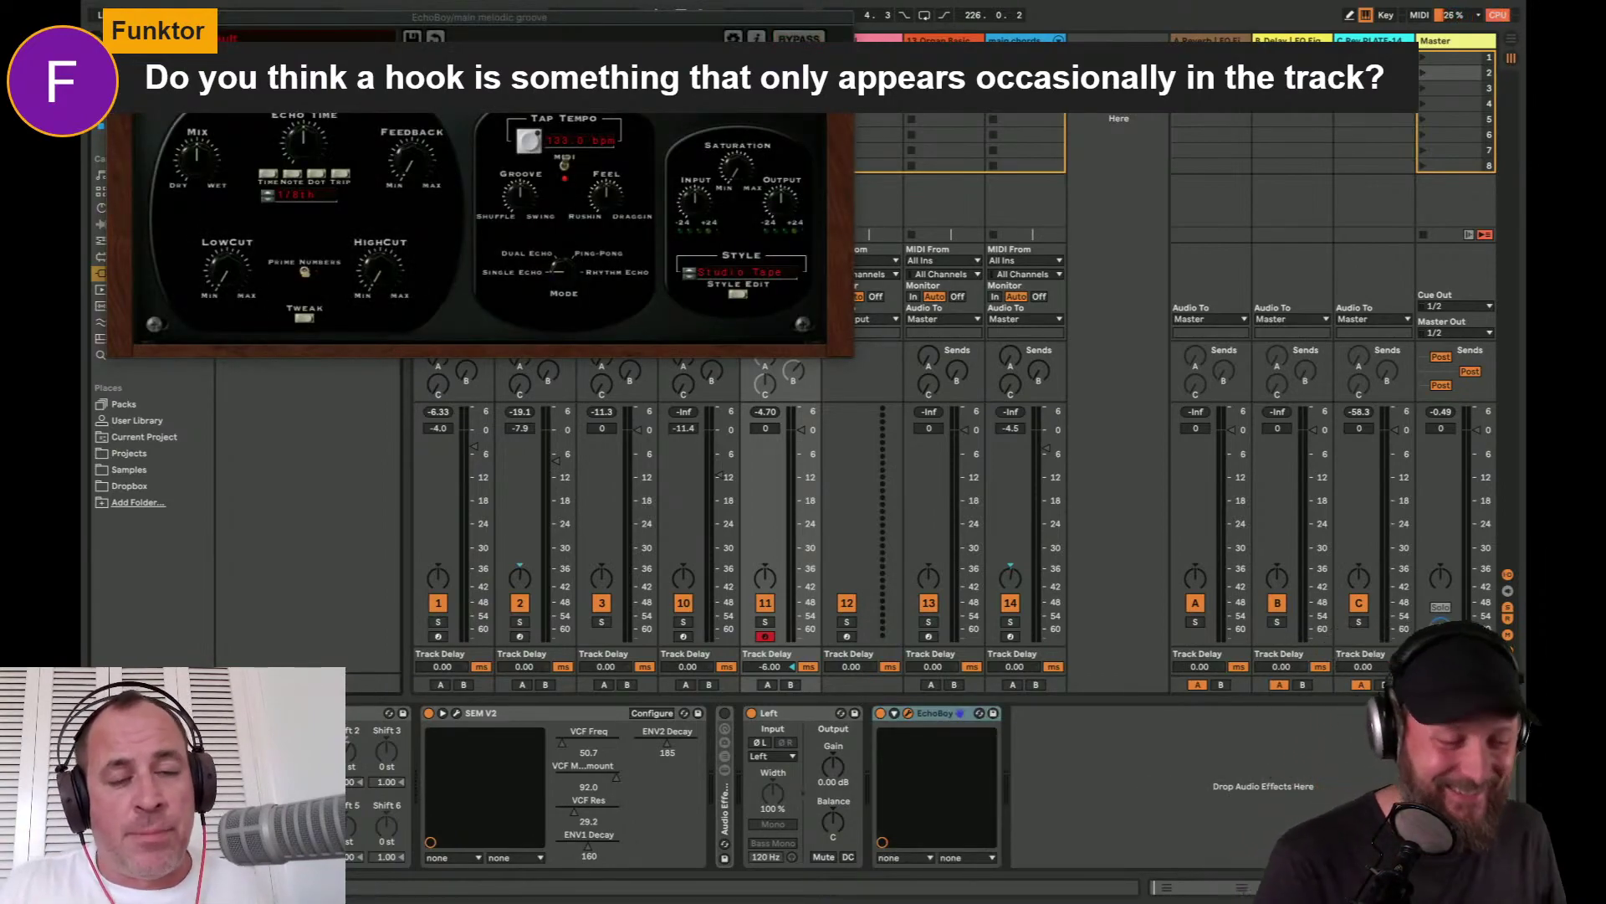
# - Try EchoBoy's Revox Delays preset with 1/8 note echoes and the Memory Man preset with a 1/4 note echo during playback
pyautogui.press('space')
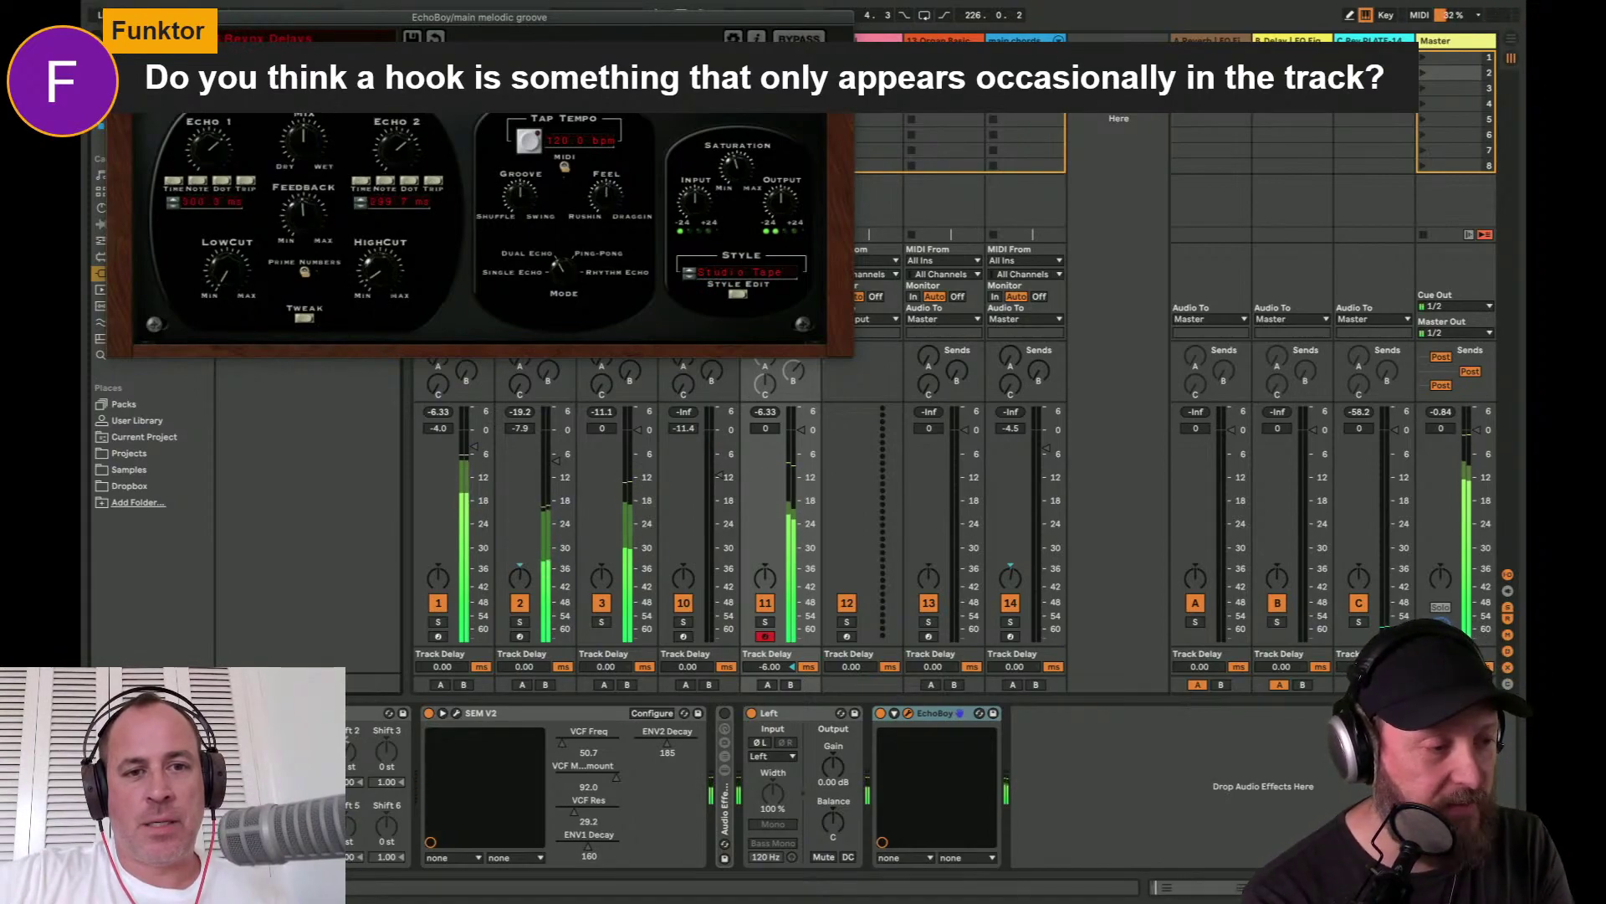
pyautogui.click(386, 182)
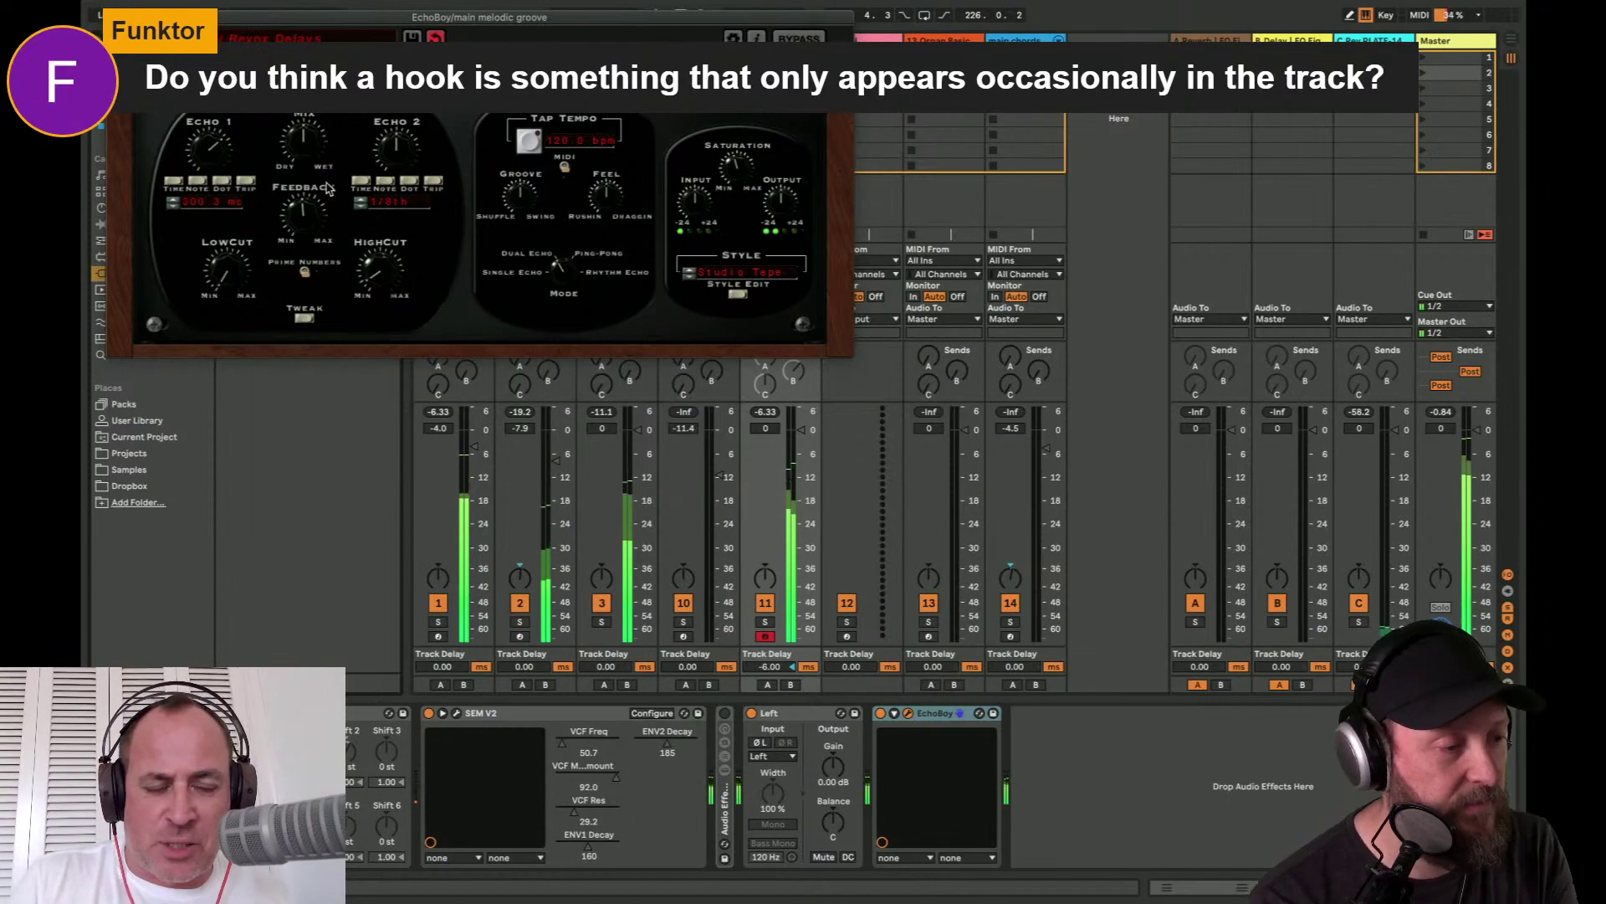
pyautogui.click(198, 180)
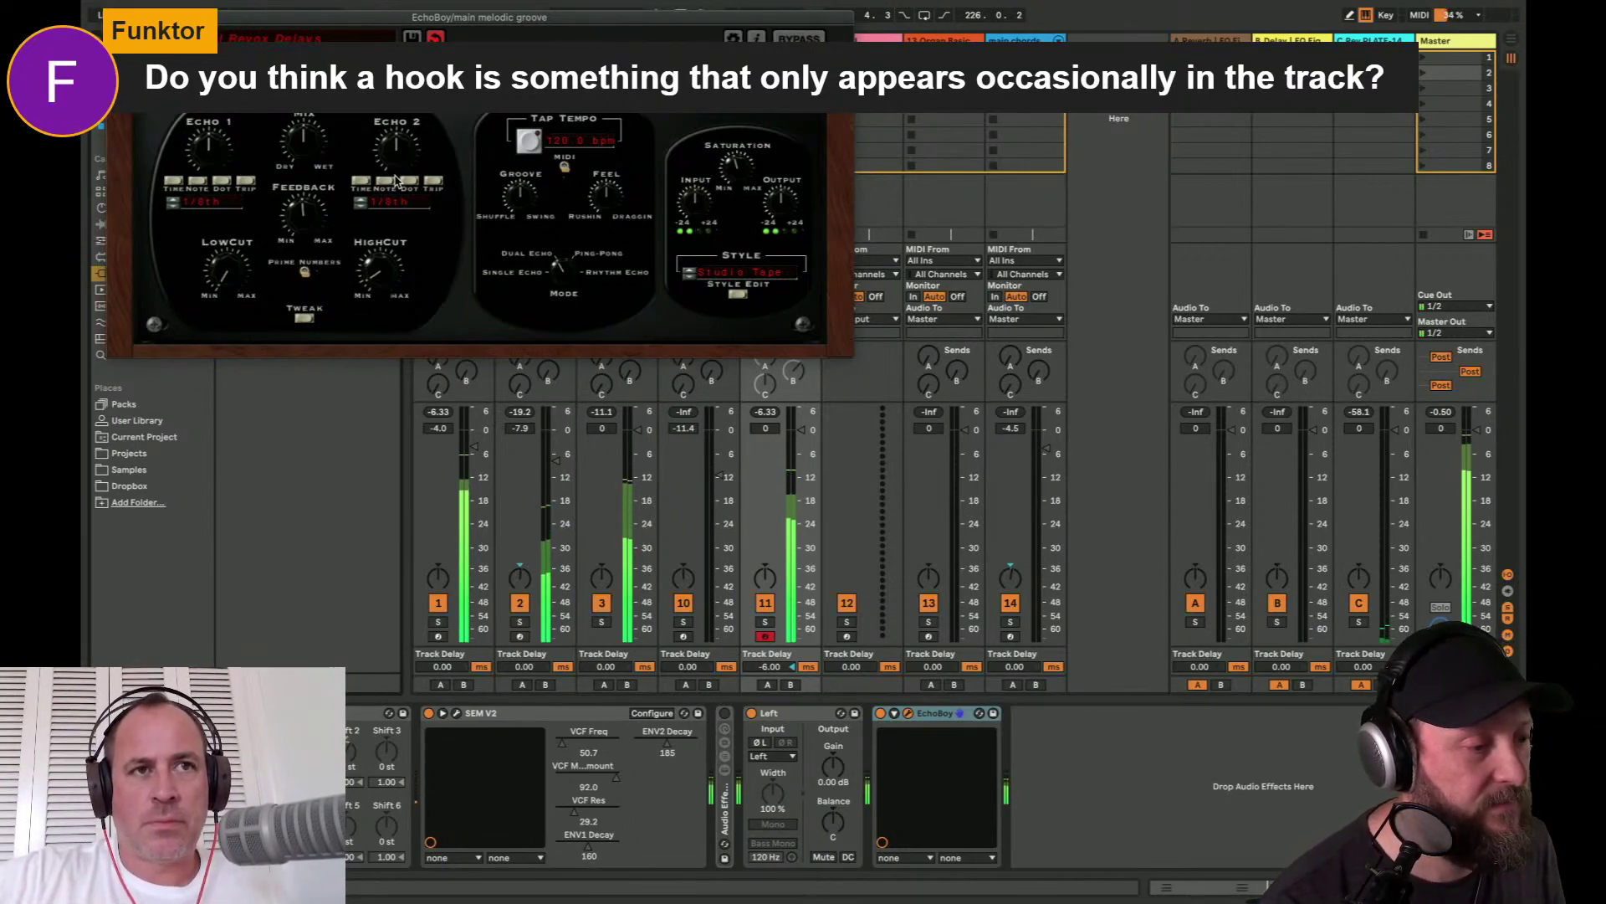
pyautogui.click(363, 182)
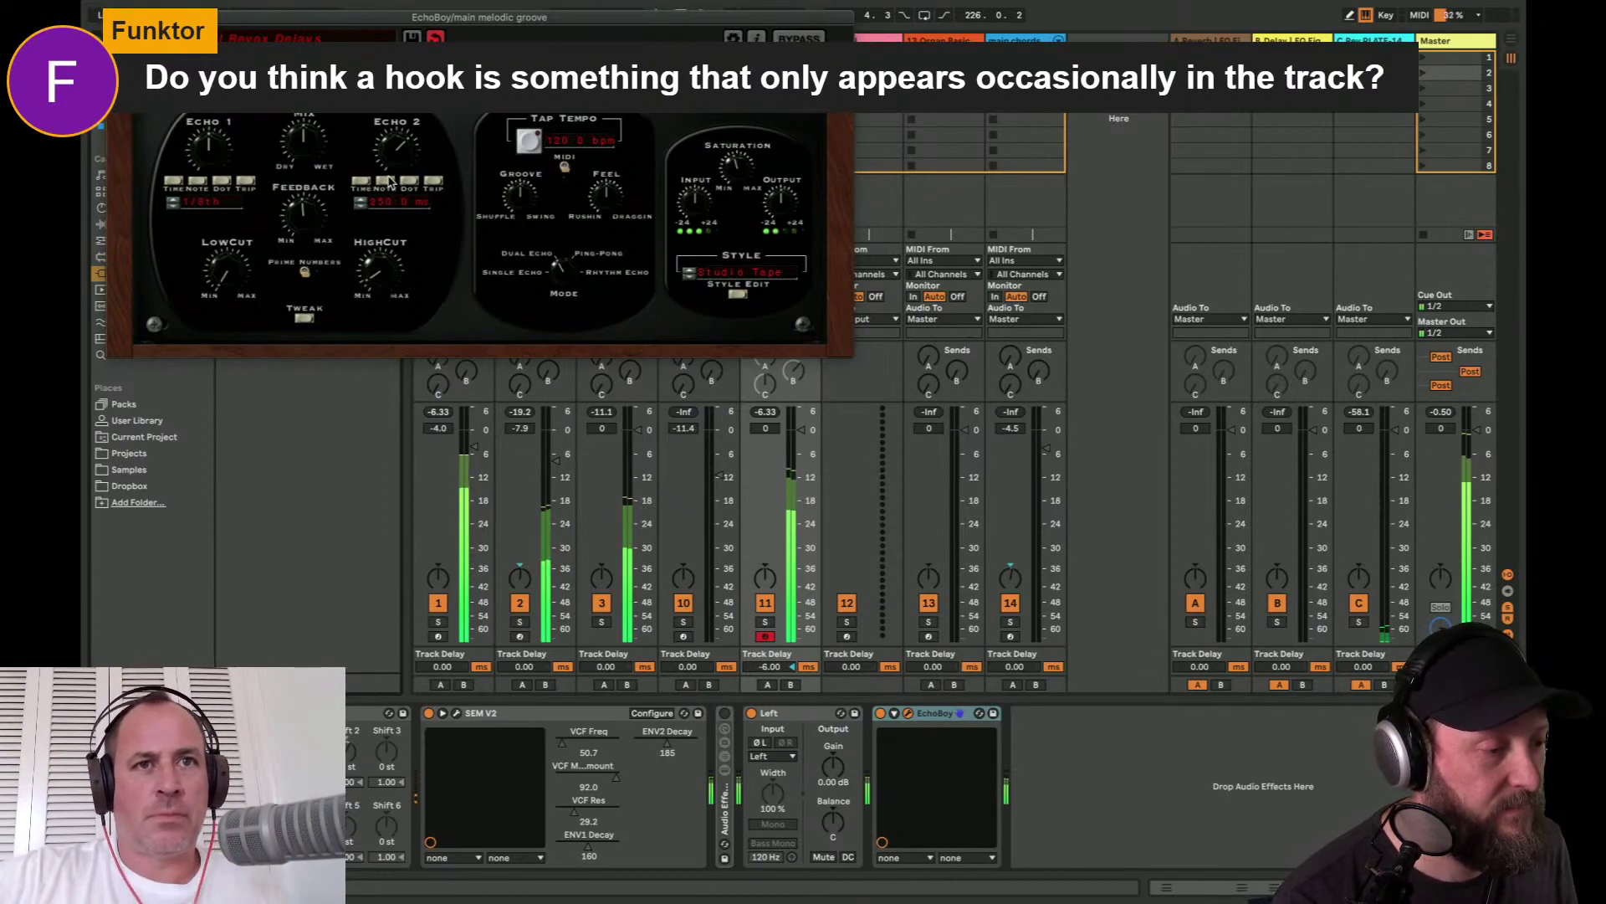
pyautogui.click(387, 181)
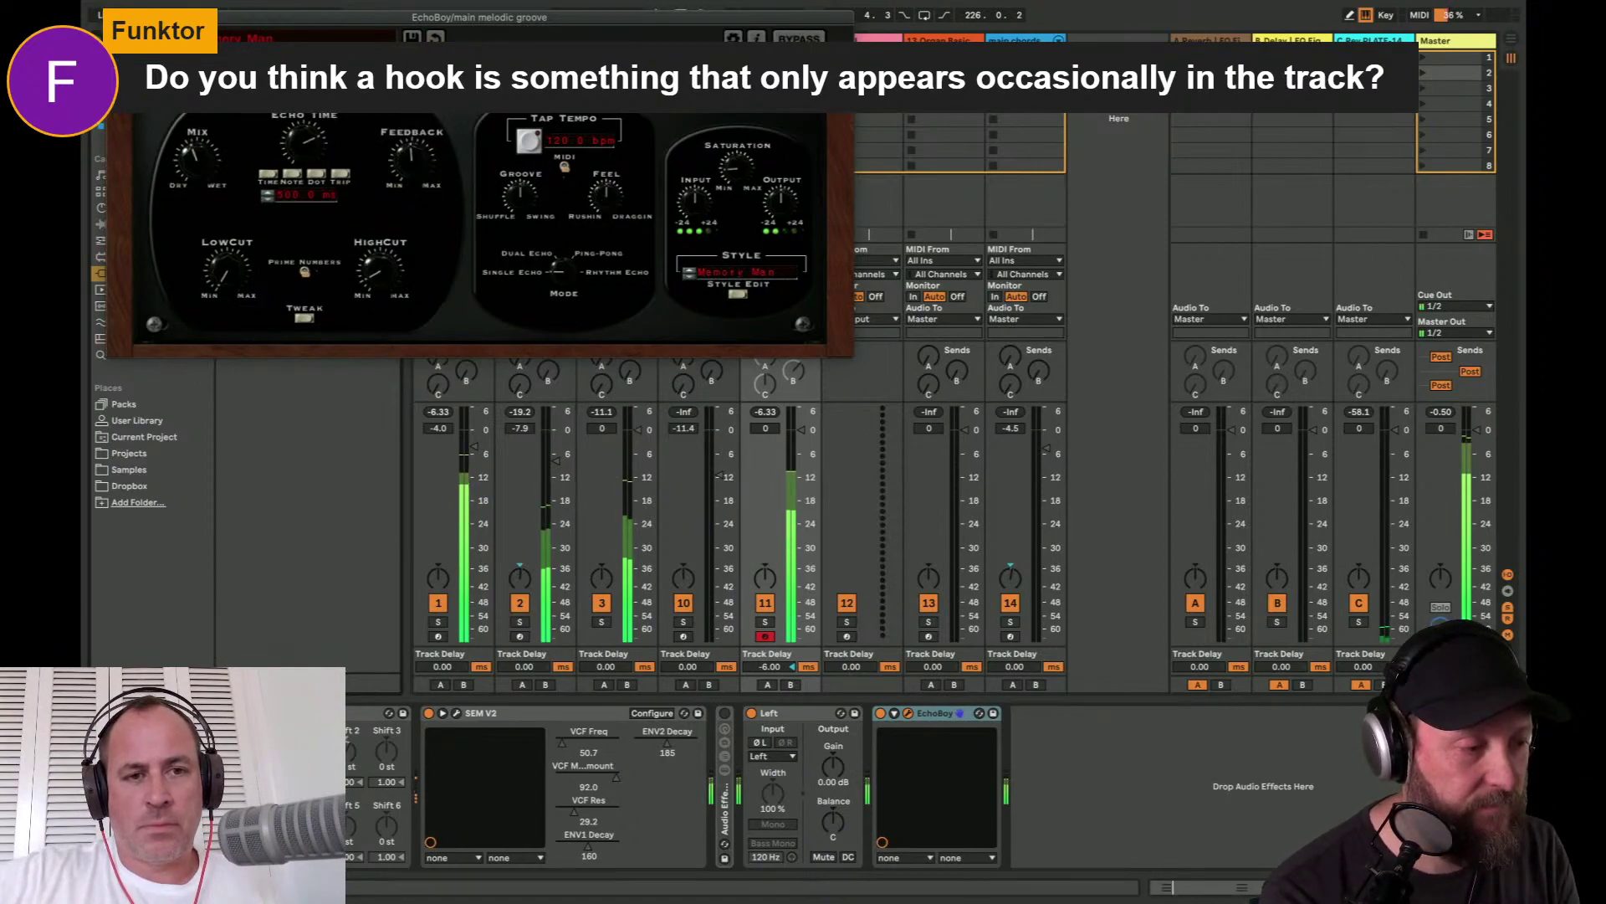
pyautogui.click(292, 175)
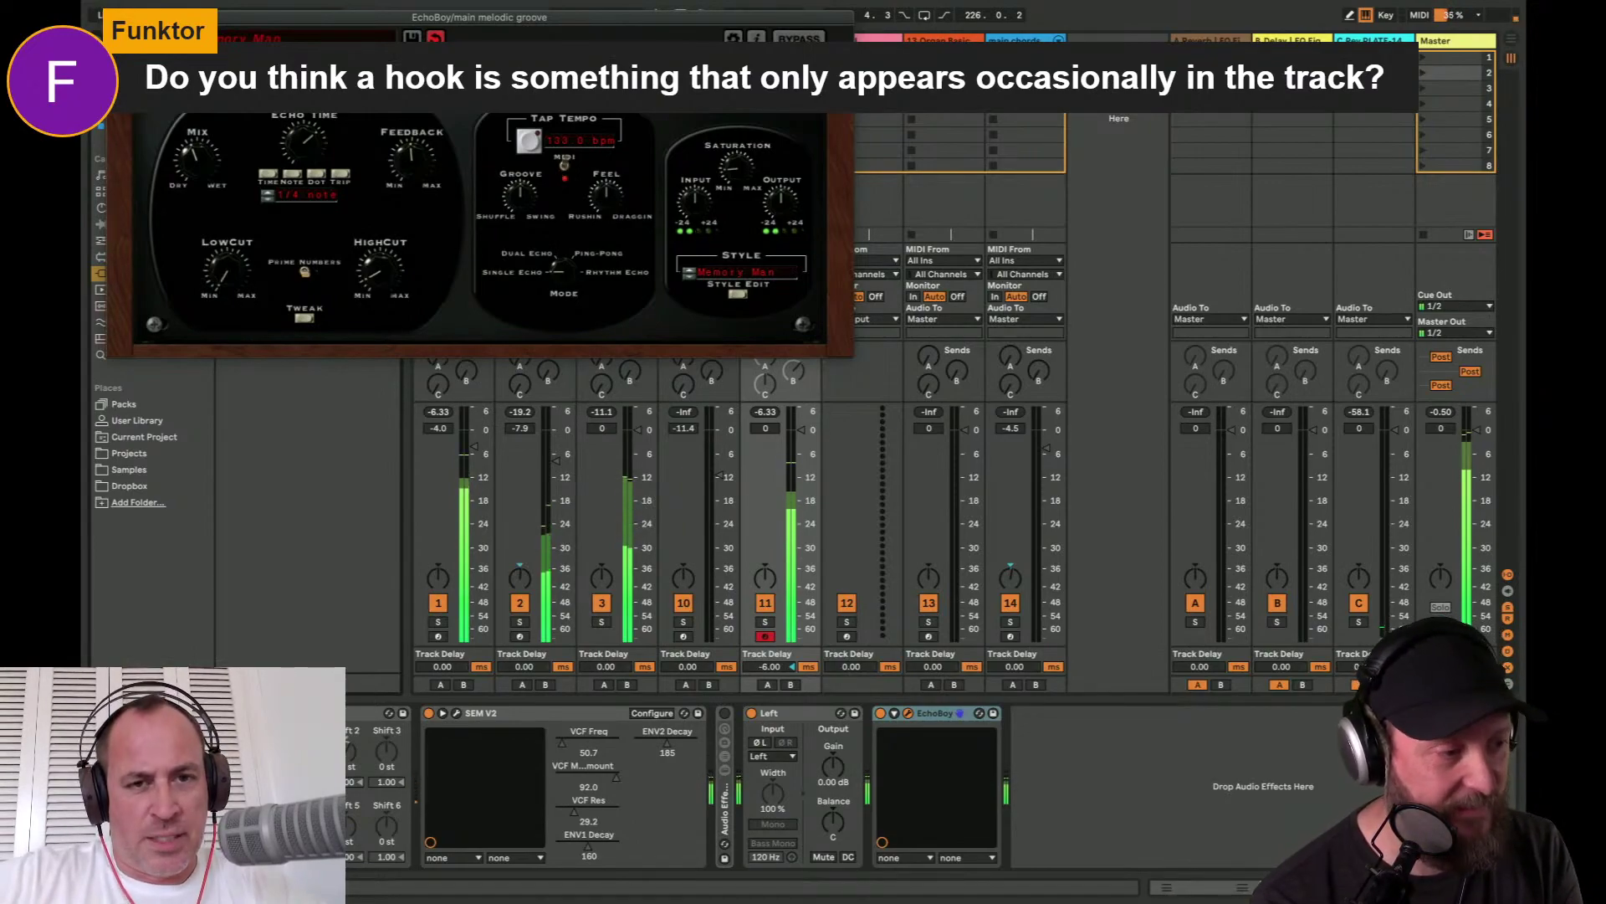
# - Sync EchoBoy to the MIDI tempo, and lower the feedback and raise the low cut on its Space Echo preset
pyautogui.click(565, 167)
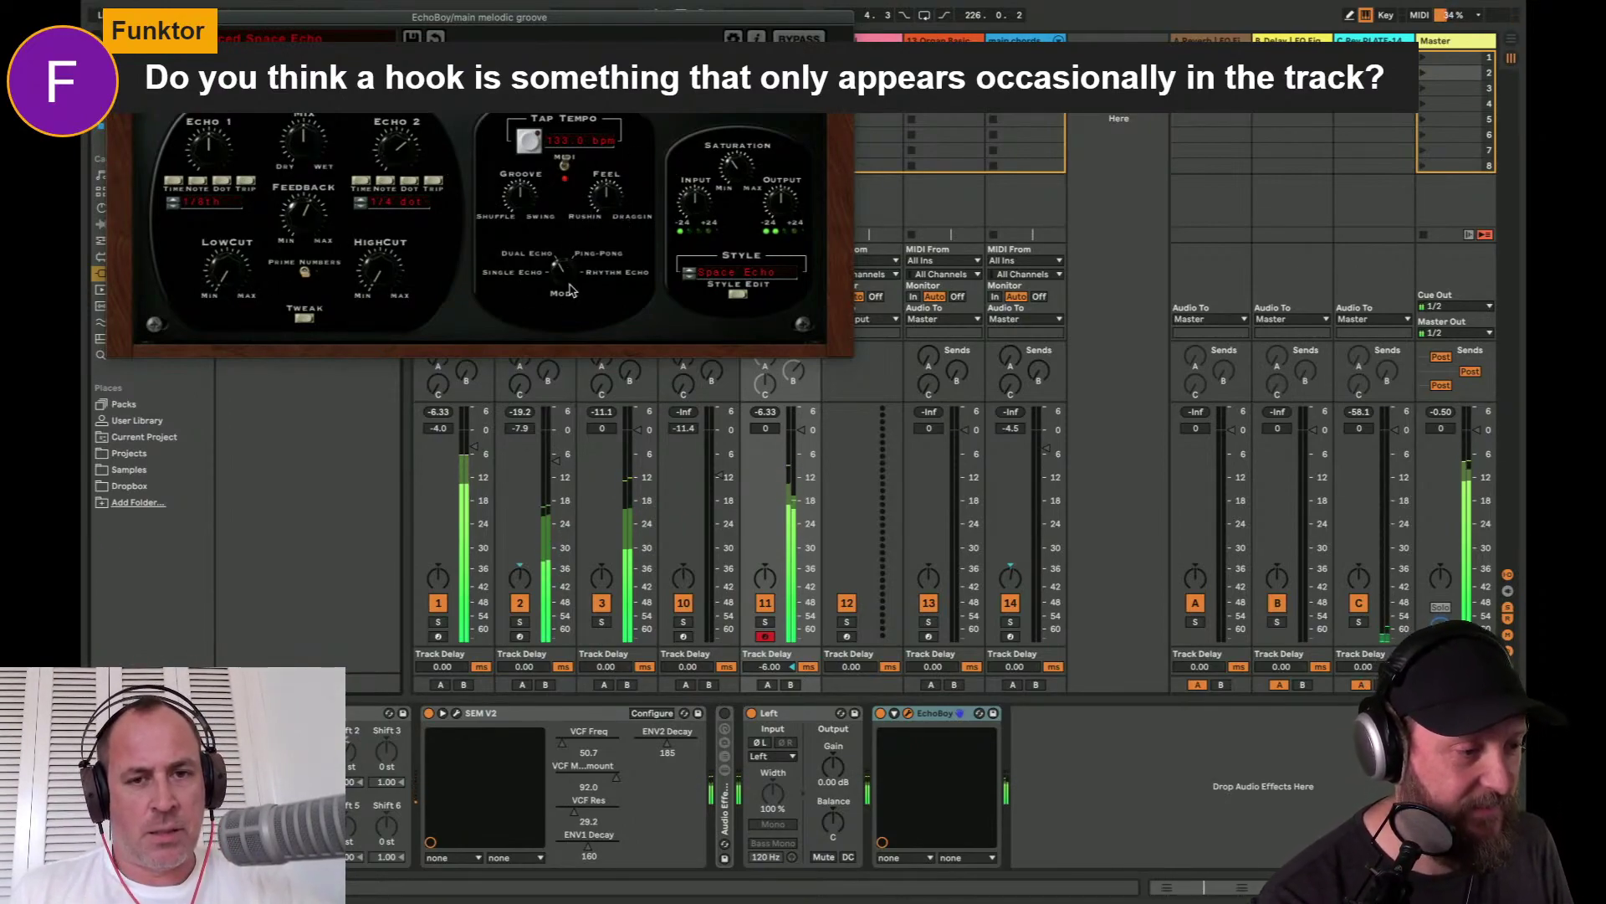
pyautogui.moveTo(333, 219); pyautogui.dragTo(315, 251)
pyautogui.moveTo(224, 270); pyautogui.dragTo(228, 224)
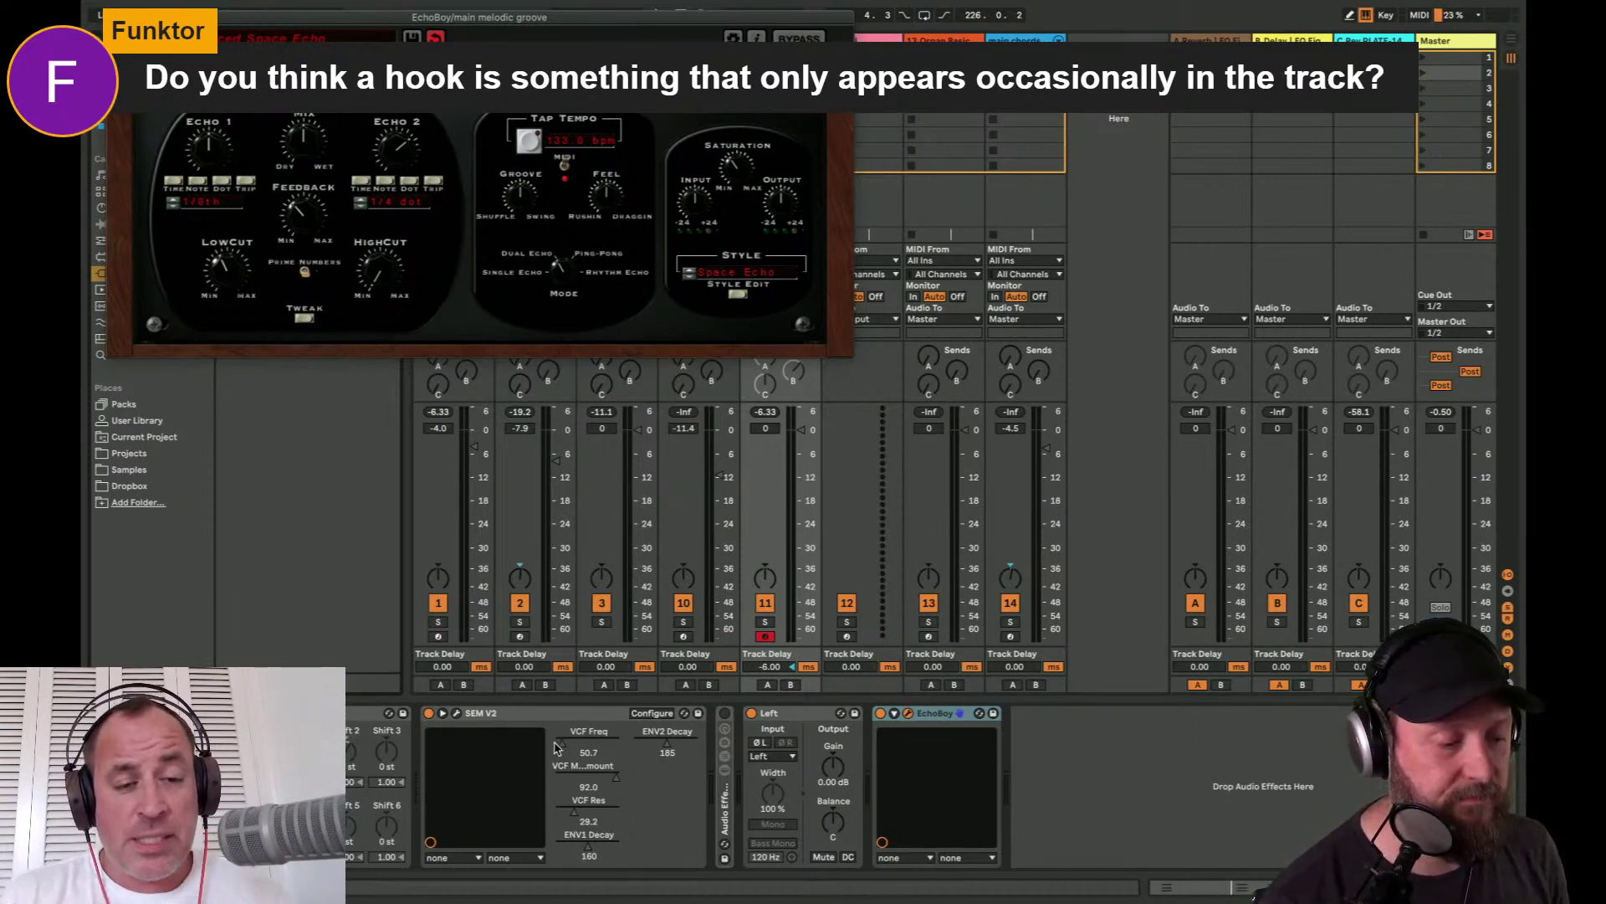
# - Try a SEM V2 VCF mod amount of -1.37, with VCF Freq at 250 and VCF Res at 21.9
pyautogui.press('space')
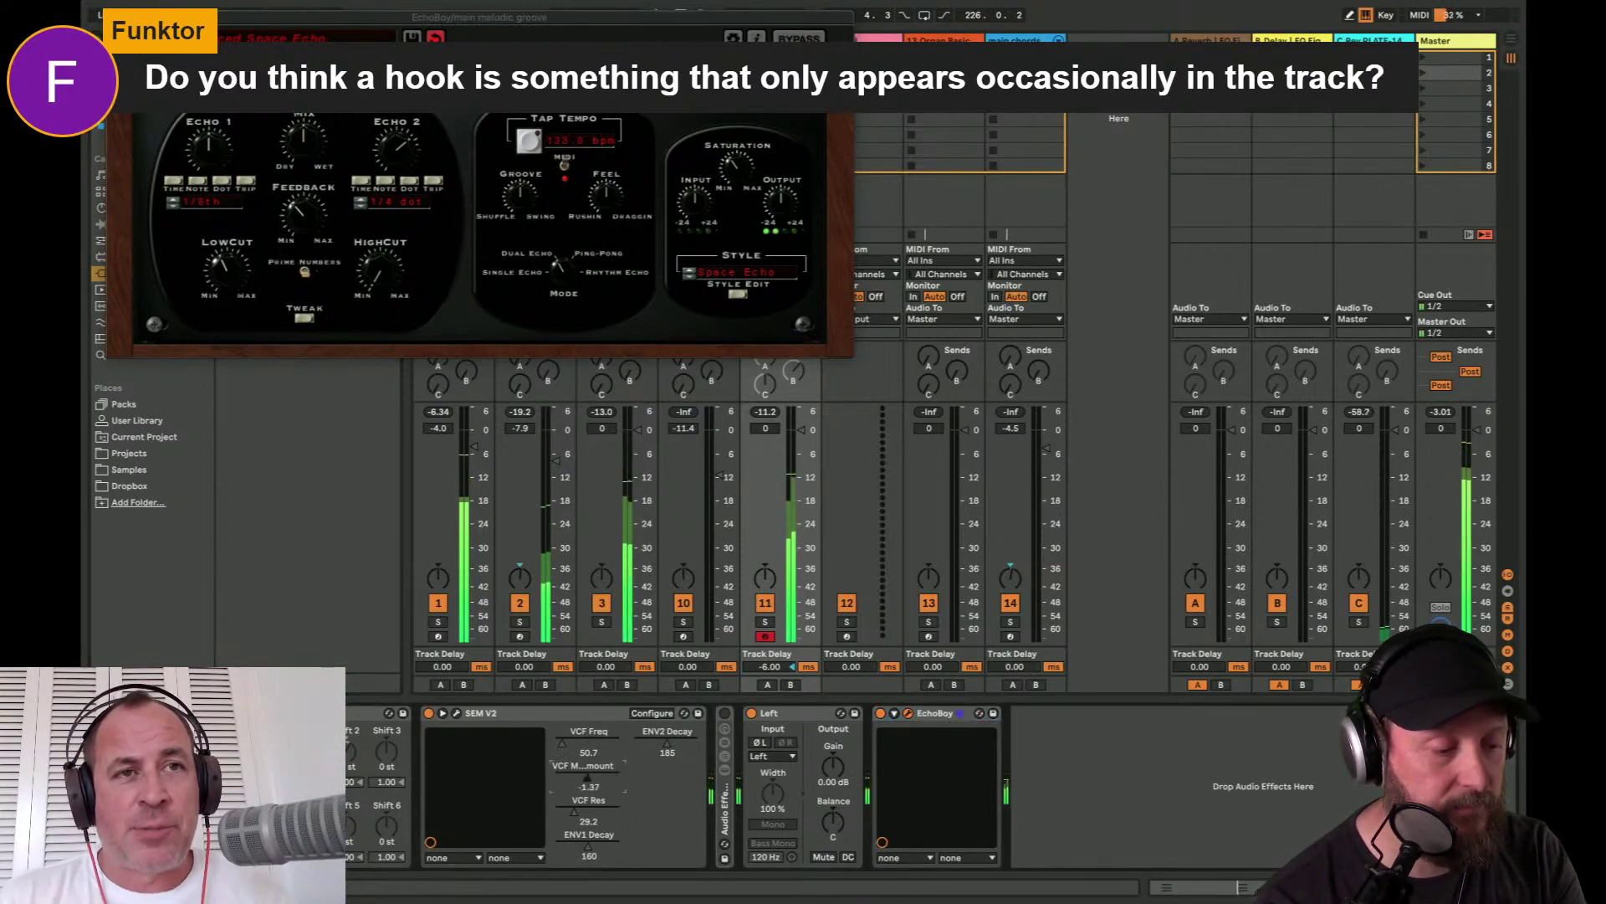
pyautogui.press('space')
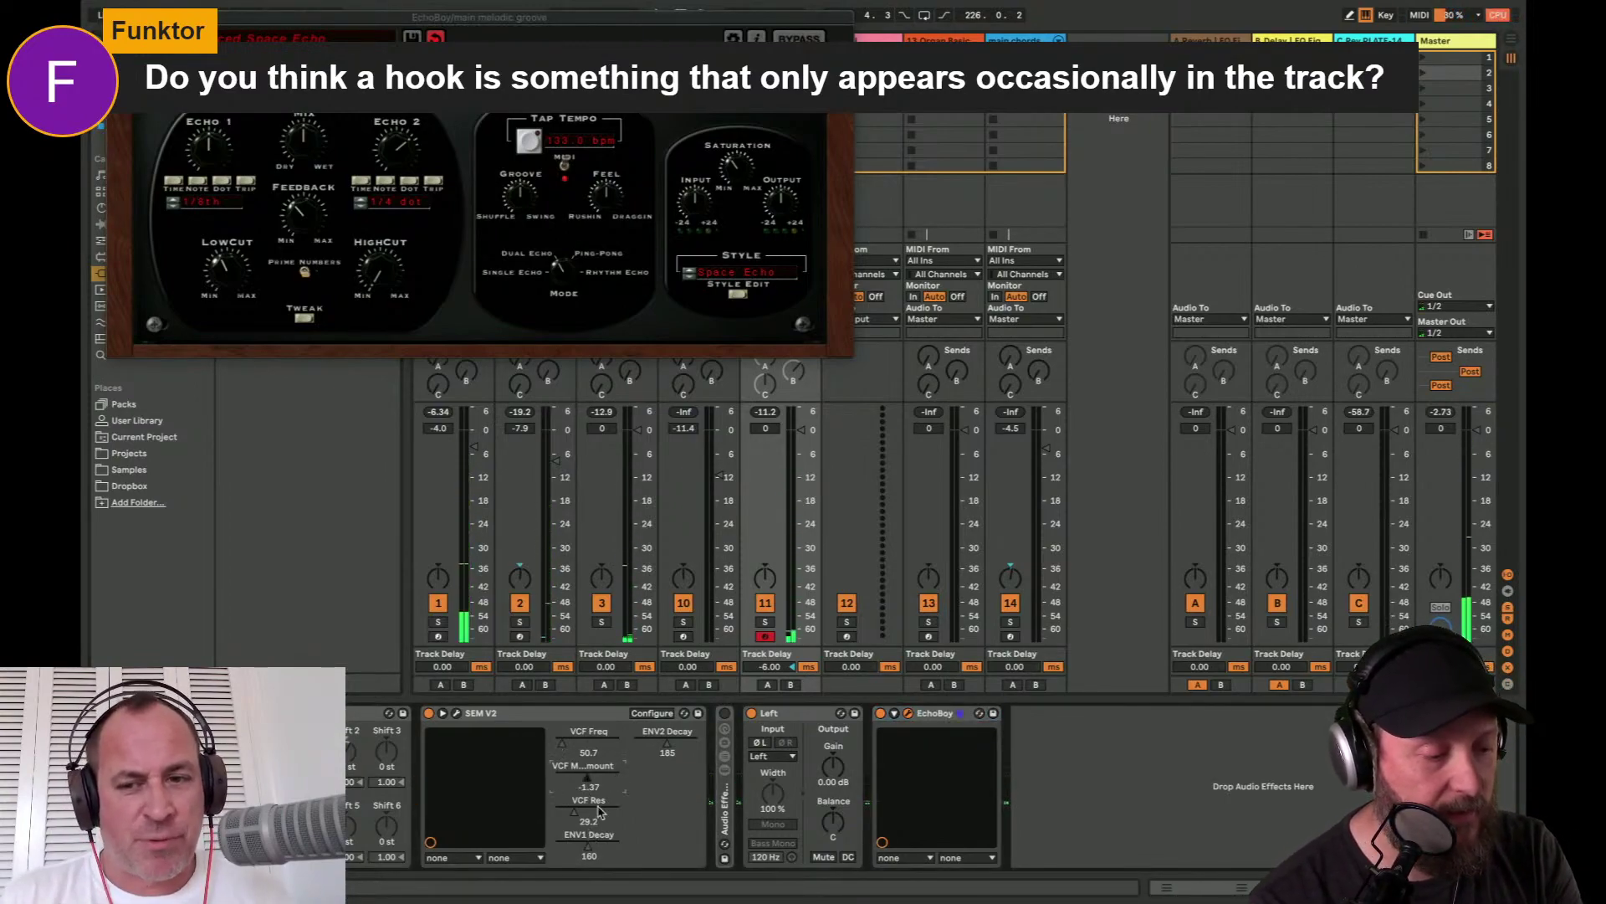
pyautogui.moveTo(607, 758); pyautogui.dragTo(606, 736)
pyautogui.press('space')
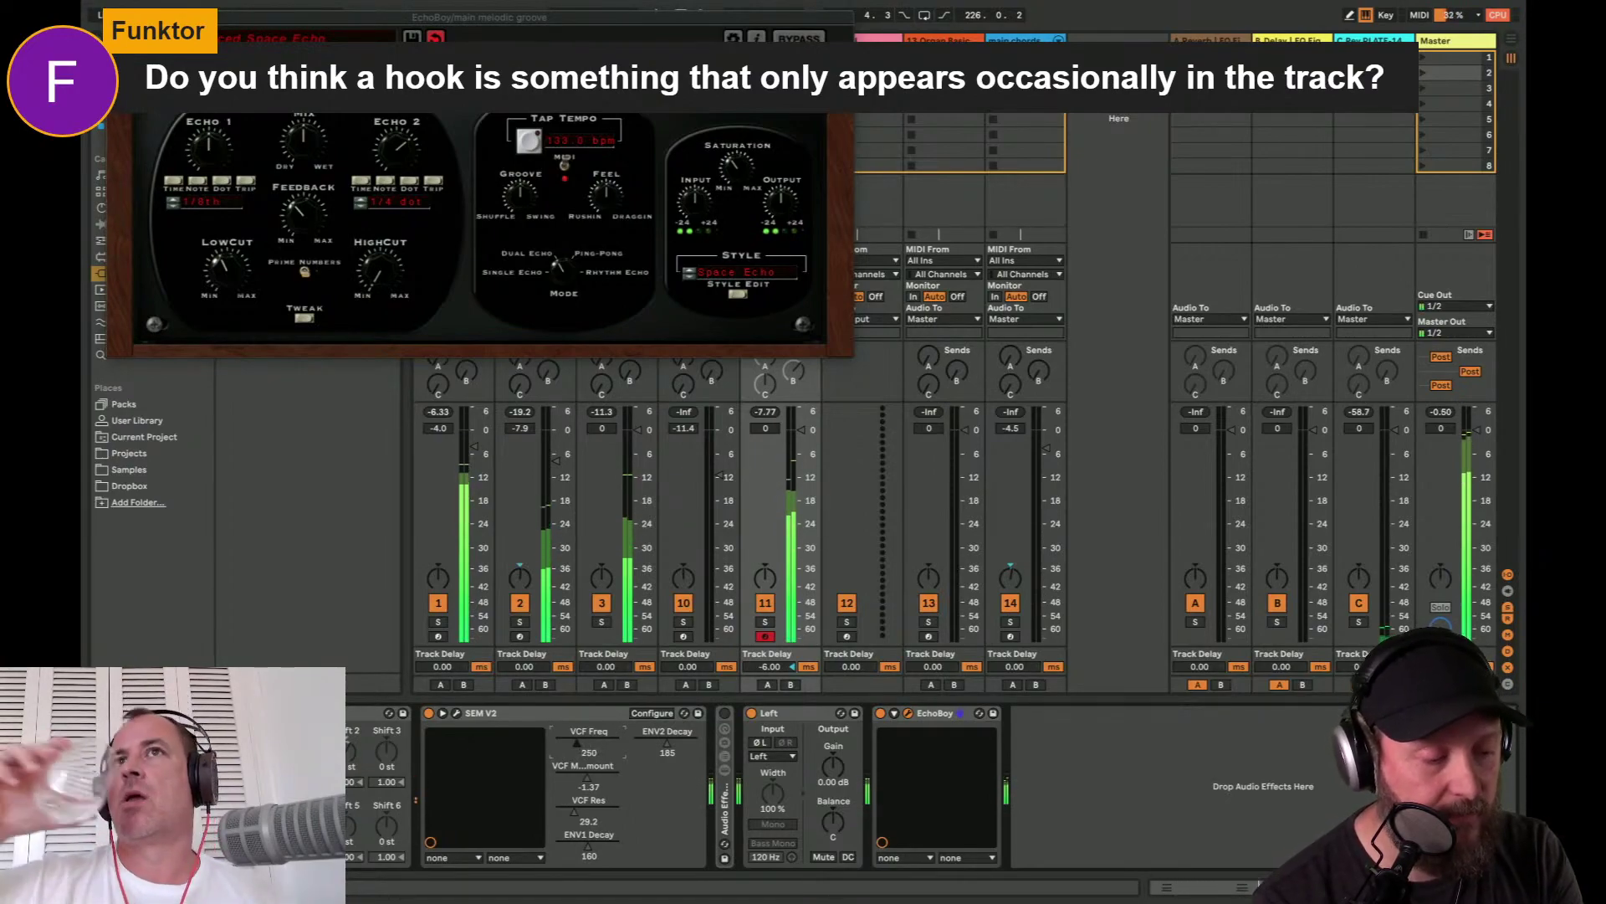
pyautogui.moveTo(577, 747); pyautogui.dragTo(571, 828)
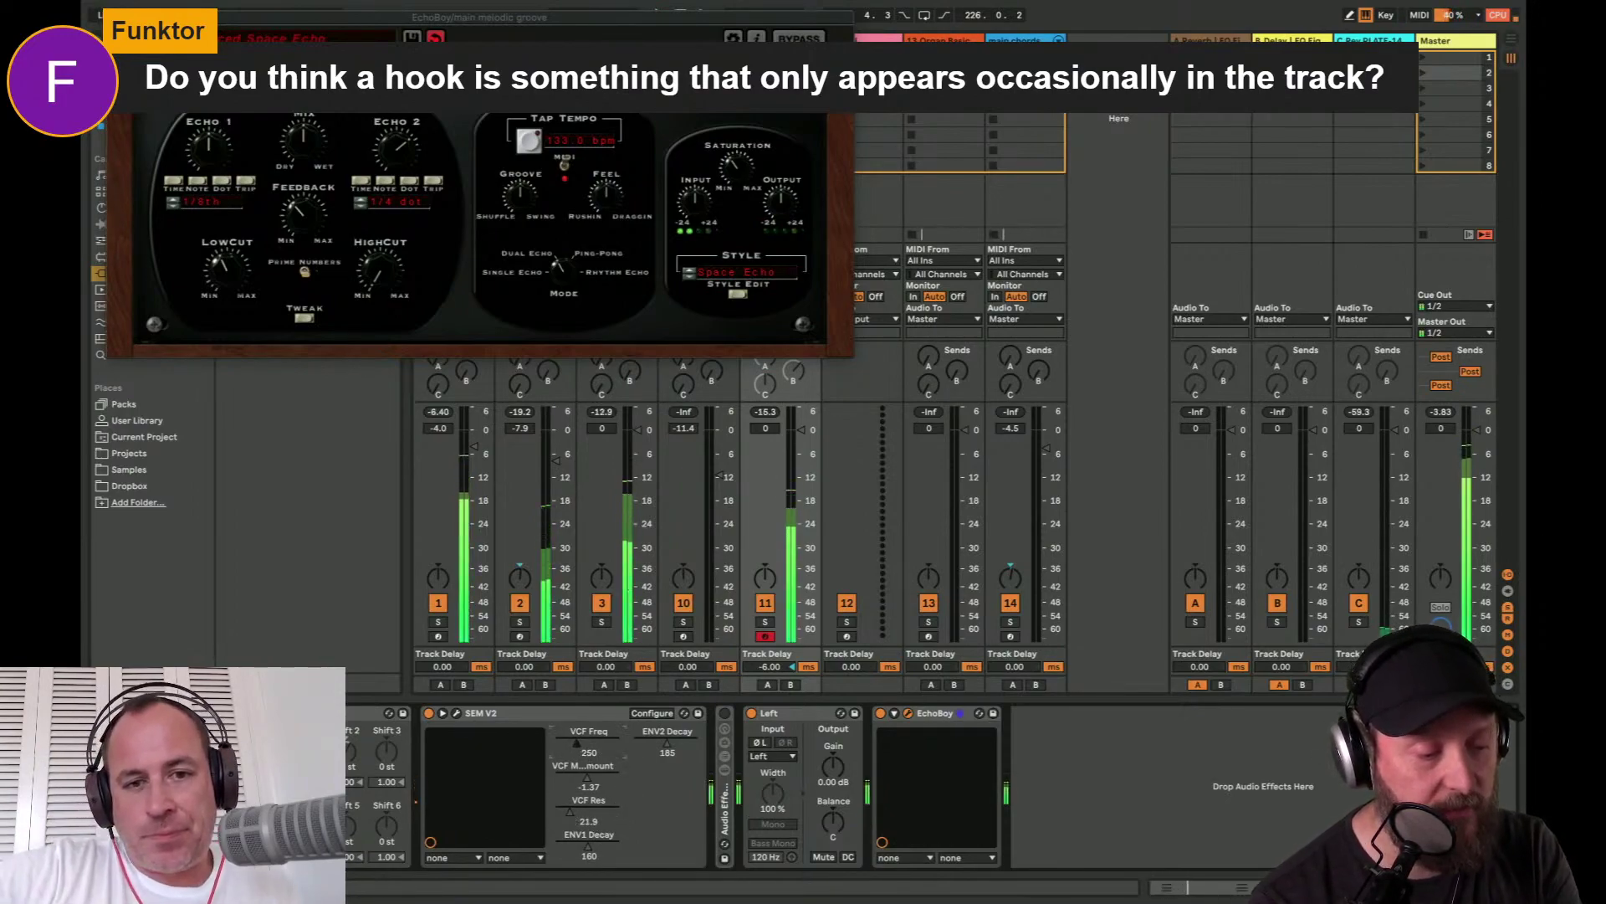
# - Set SEM V2's ENV1 Decay to 46.5, VCF Freq to 250 and VCF mod amount to 50.7, and hide the plug-in window
pyautogui.moveTo(589, 752)
pyautogui.mouseDown()
pyautogui.moveTo(589, 719)
pyautogui.moveTo(588, 866)
pyautogui.mouseUp()
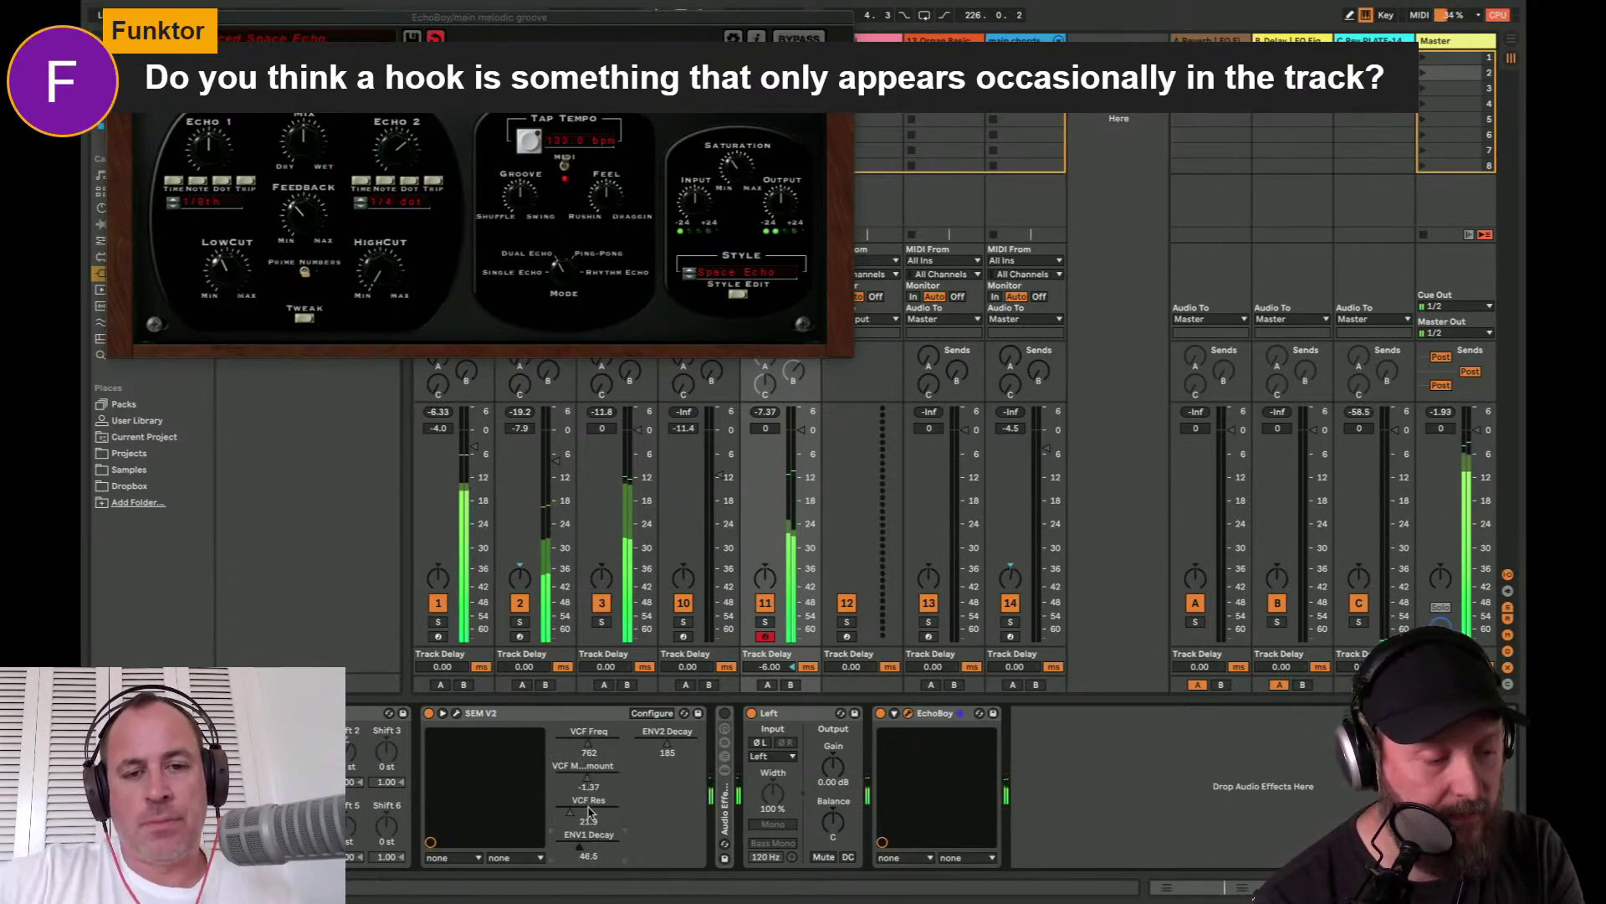
pyautogui.moveTo(575, 812); pyautogui.dragTo(575, 816)
pyautogui.moveTo(589, 752); pyautogui.dragTo(589, 721)
pyautogui.moveTo(589, 787)
pyautogui.mouseDown()
pyautogui.moveTo(589, 756)
pyautogui.moveTo(589, 775)
pyautogui.mouseUp()
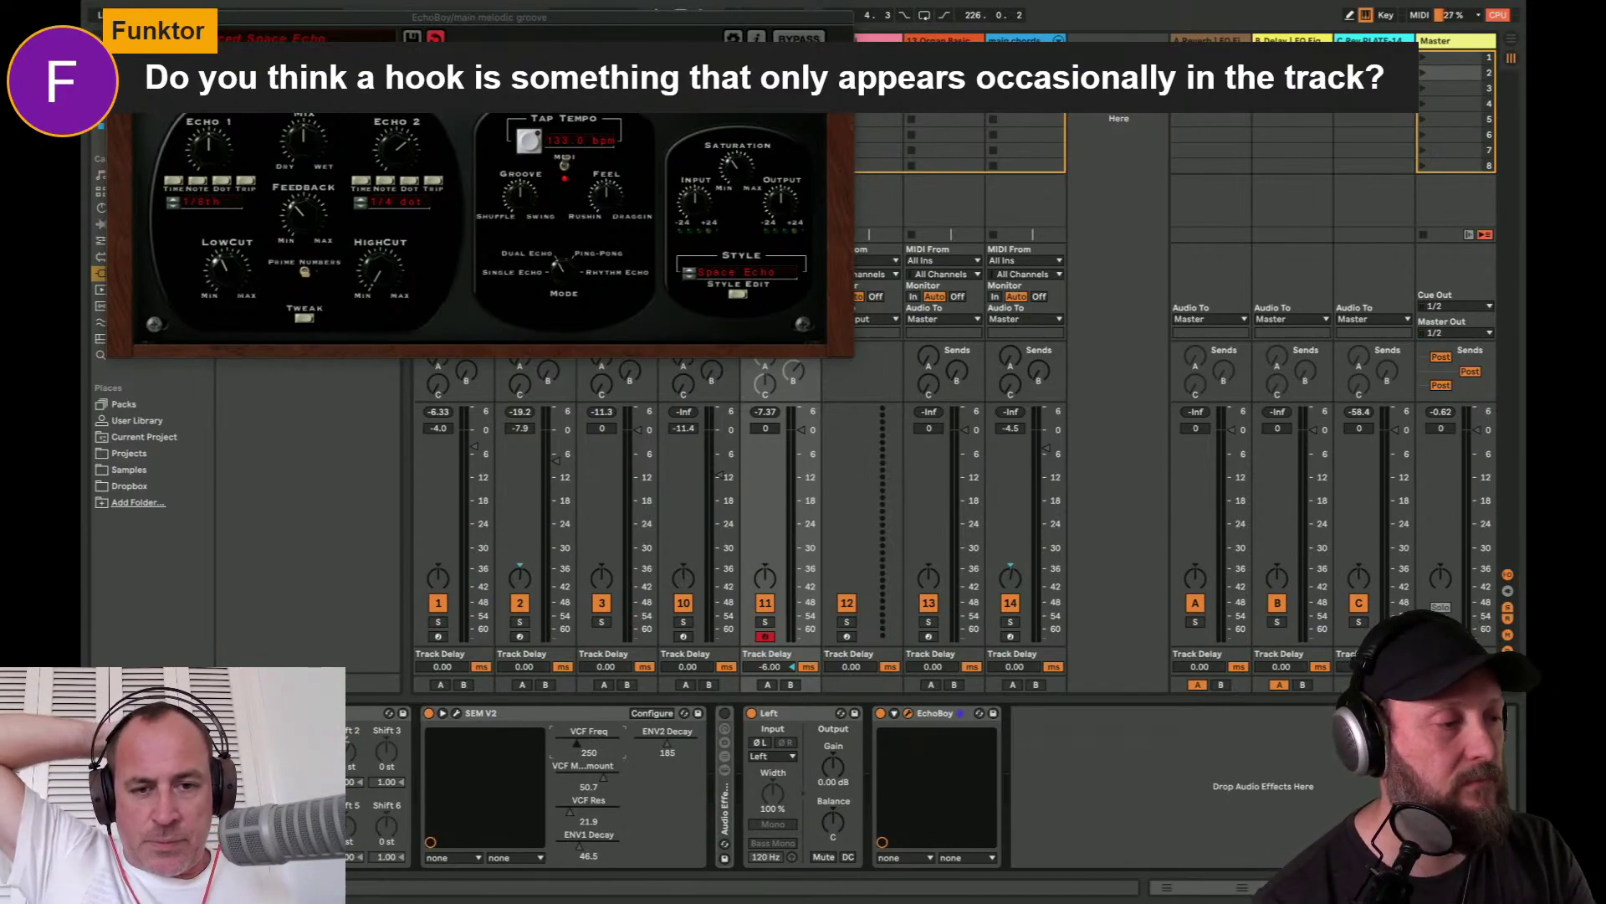
pyautogui.hotkey('ctrl', 'alt', 'p')
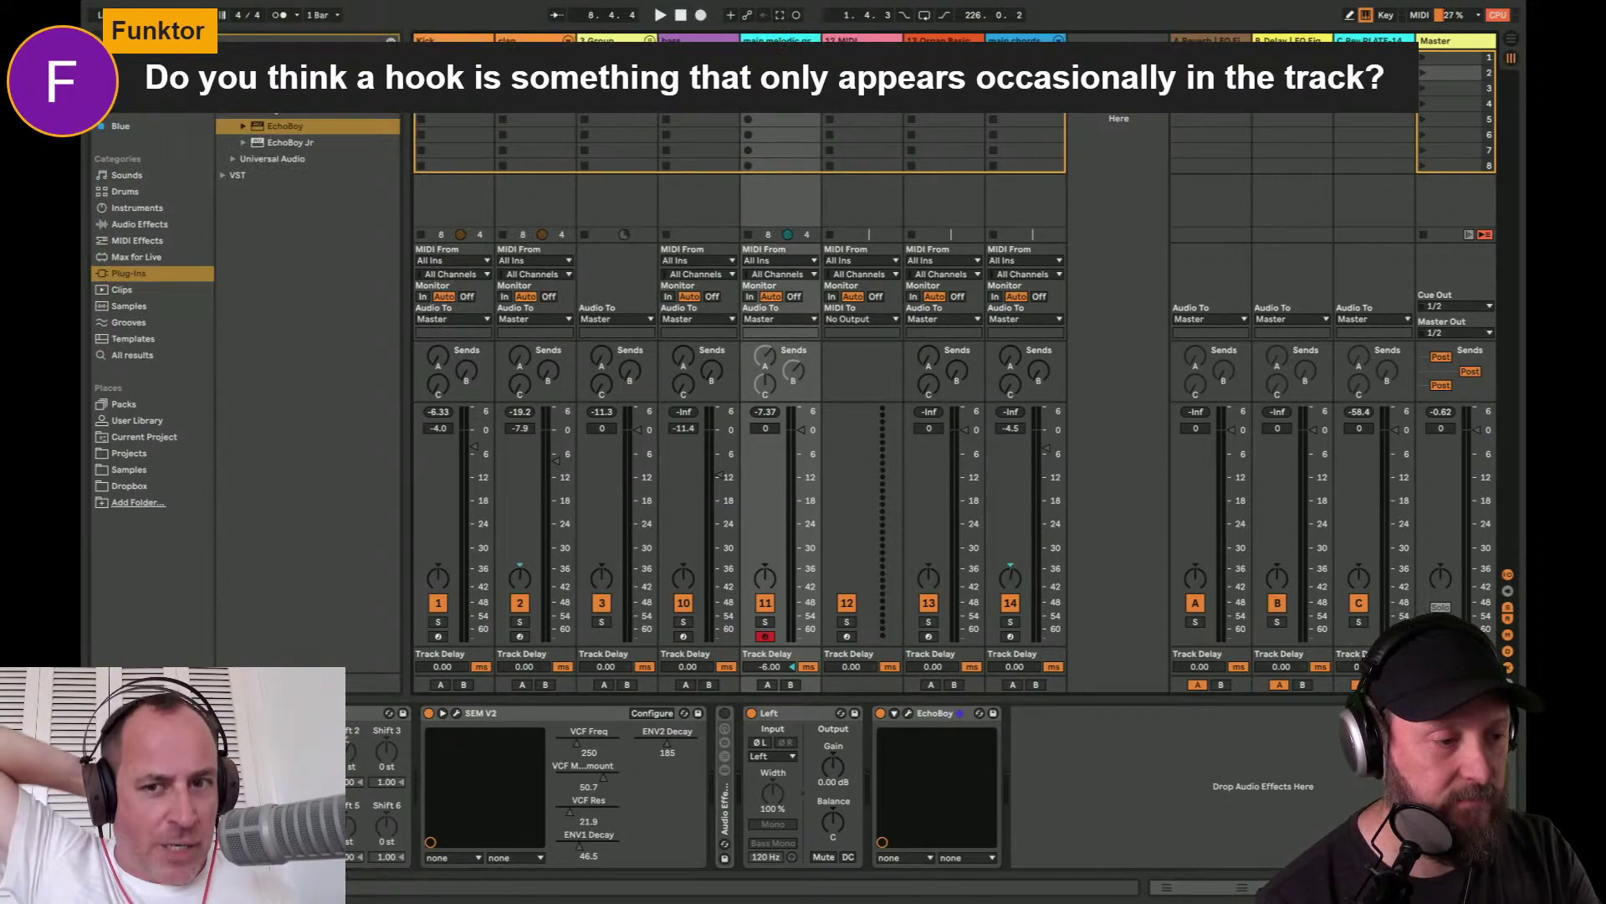
# - Show the chord clip's notes and duplicate its loop repeatedly to a length of eight bars
pyautogui.hotkey('shift', 'Tab')
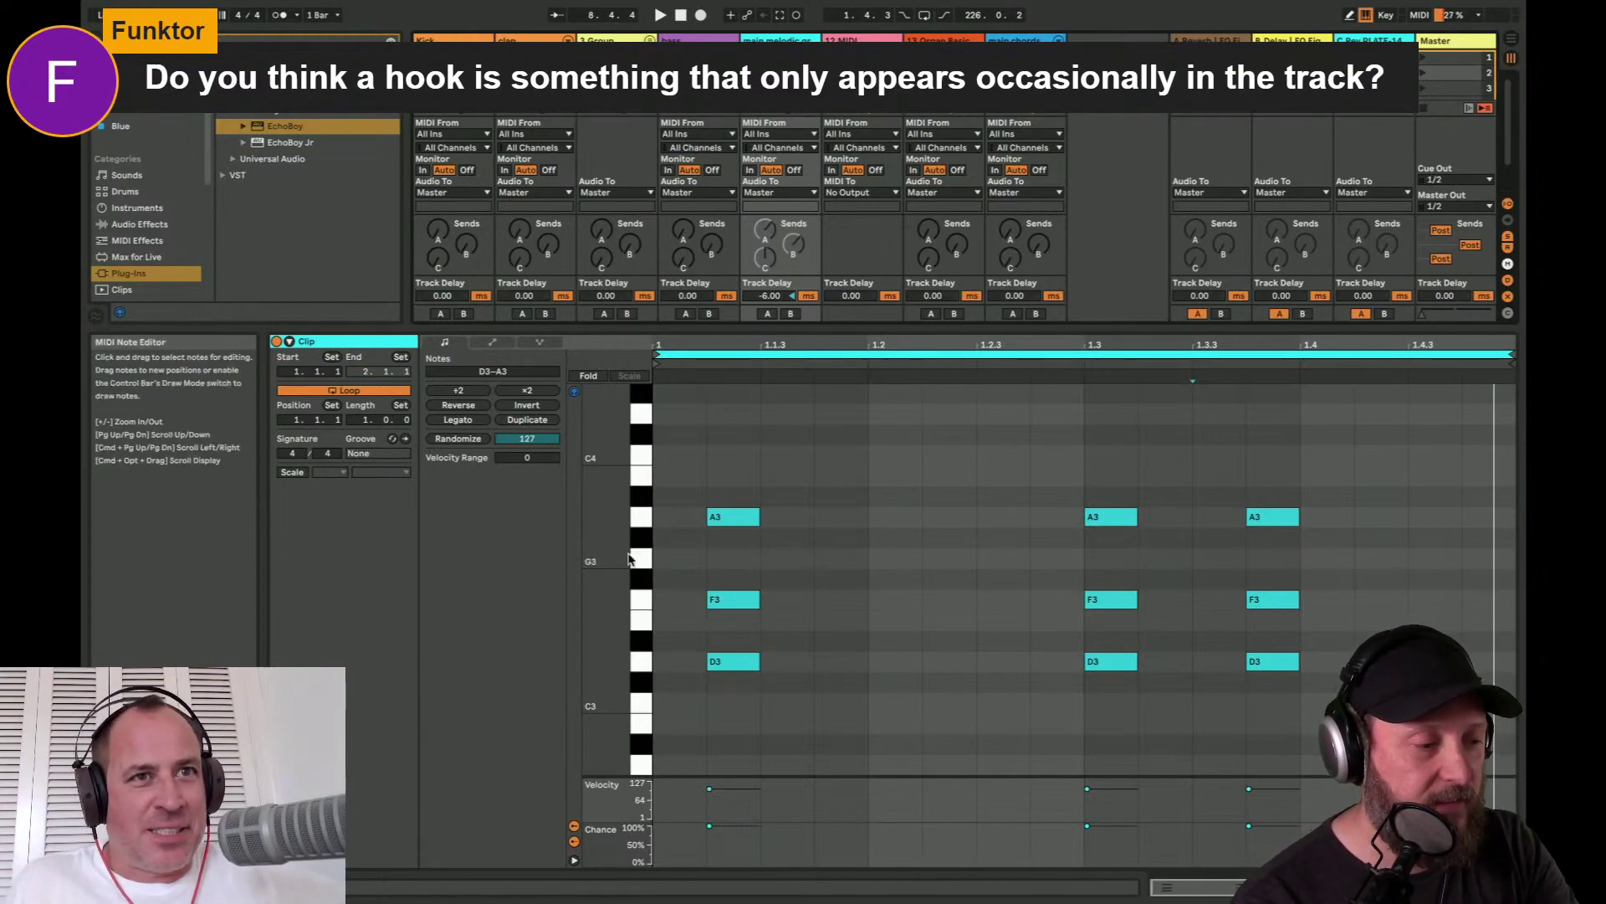
pyautogui.click(528, 420)
pyautogui.click(526, 422)
pyautogui.click(526, 422)
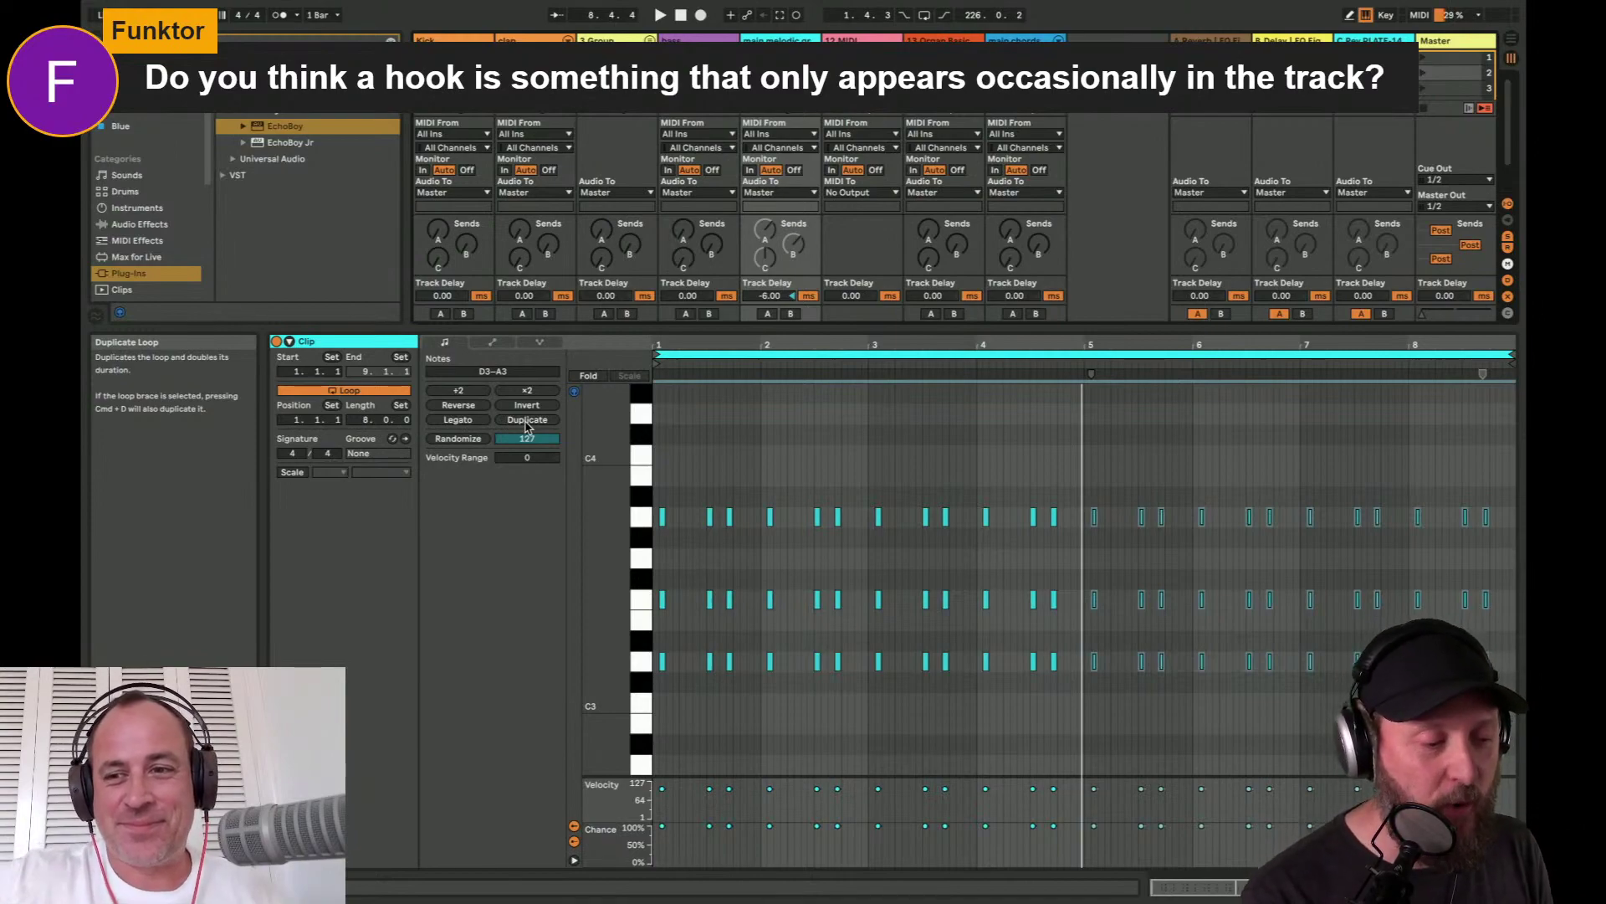
# - Try raising the top A3 notes in bar 2 to A#3, audition them, and return them to A3
pyautogui.press('space')
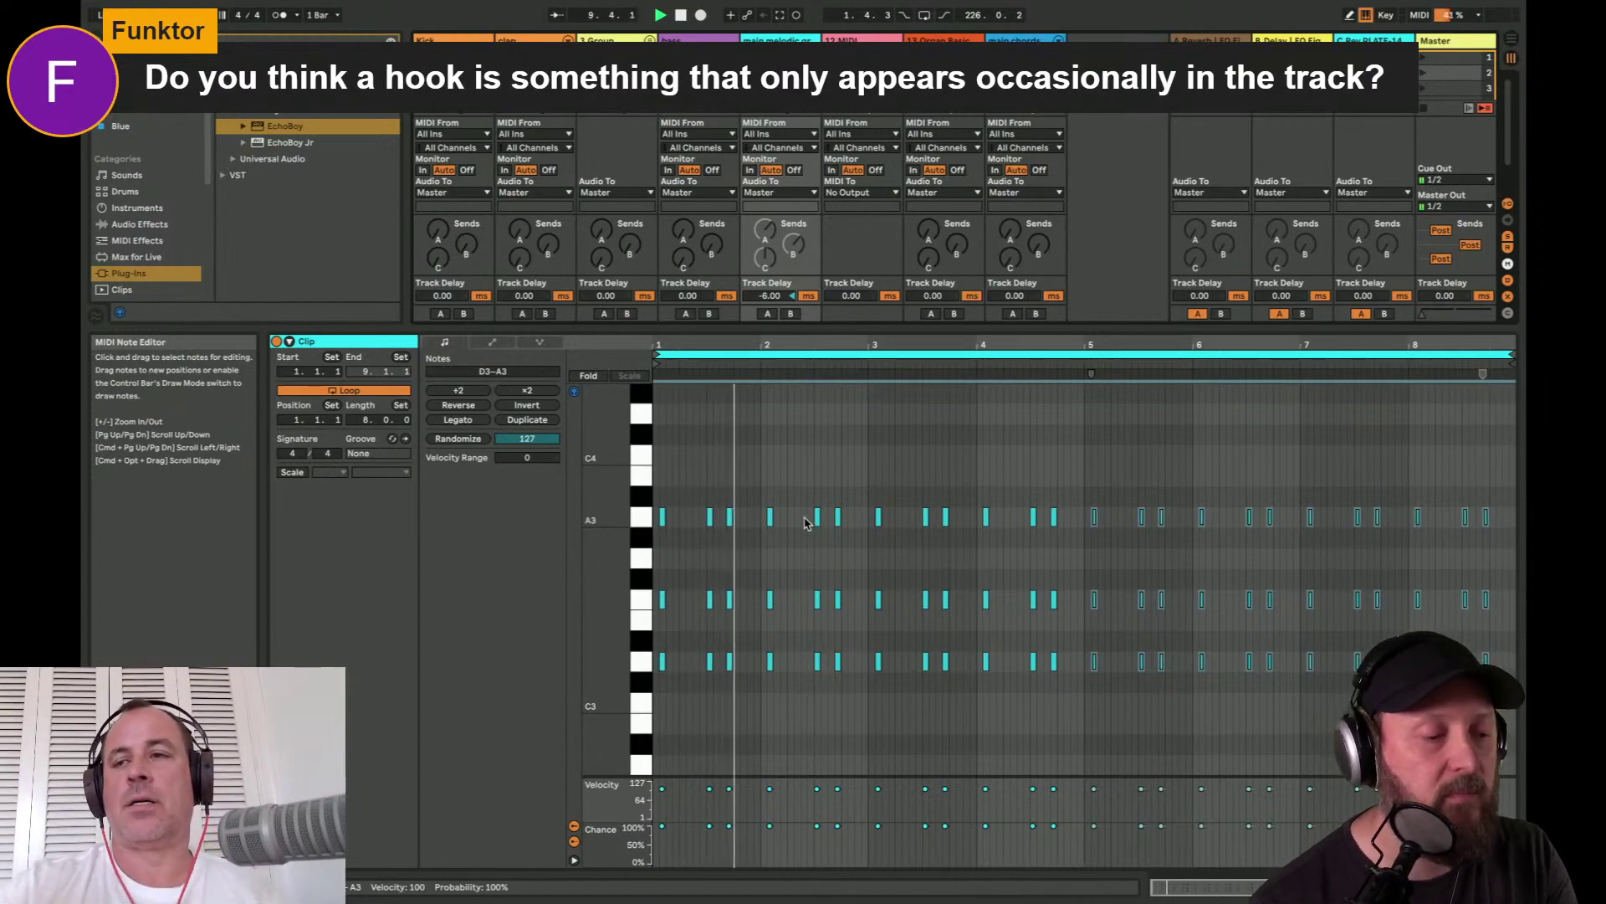
pyautogui.click(770, 661)
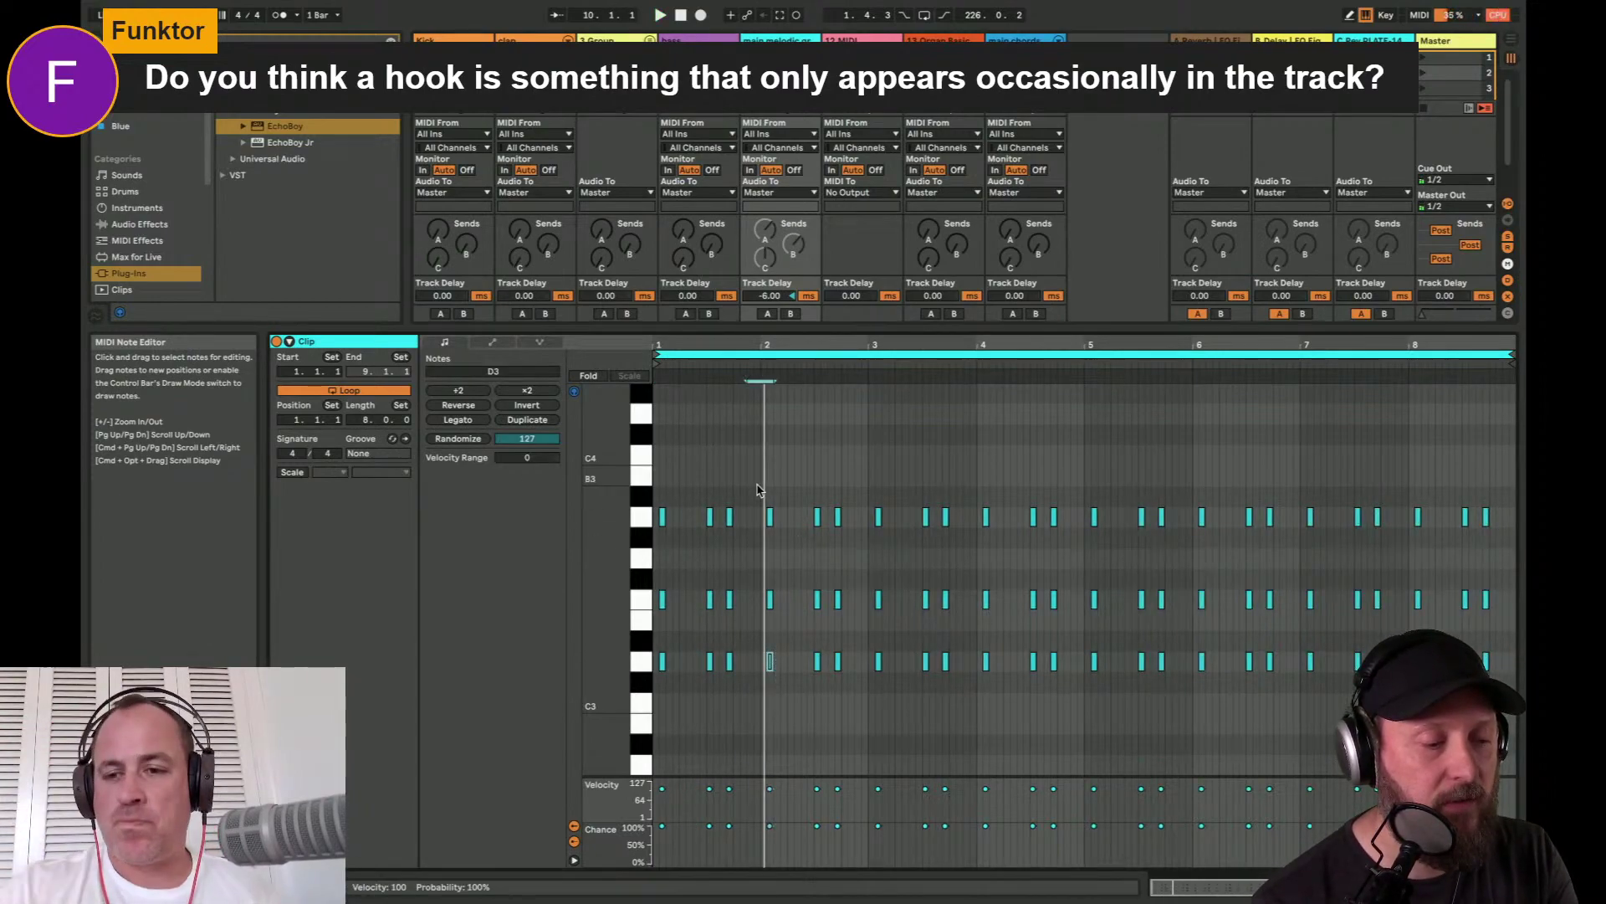
pyautogui.moveTo(757, 490); pyautogui.dragTo(845, 562)
pyautogui.press('Up')
pyautogui.press('space')
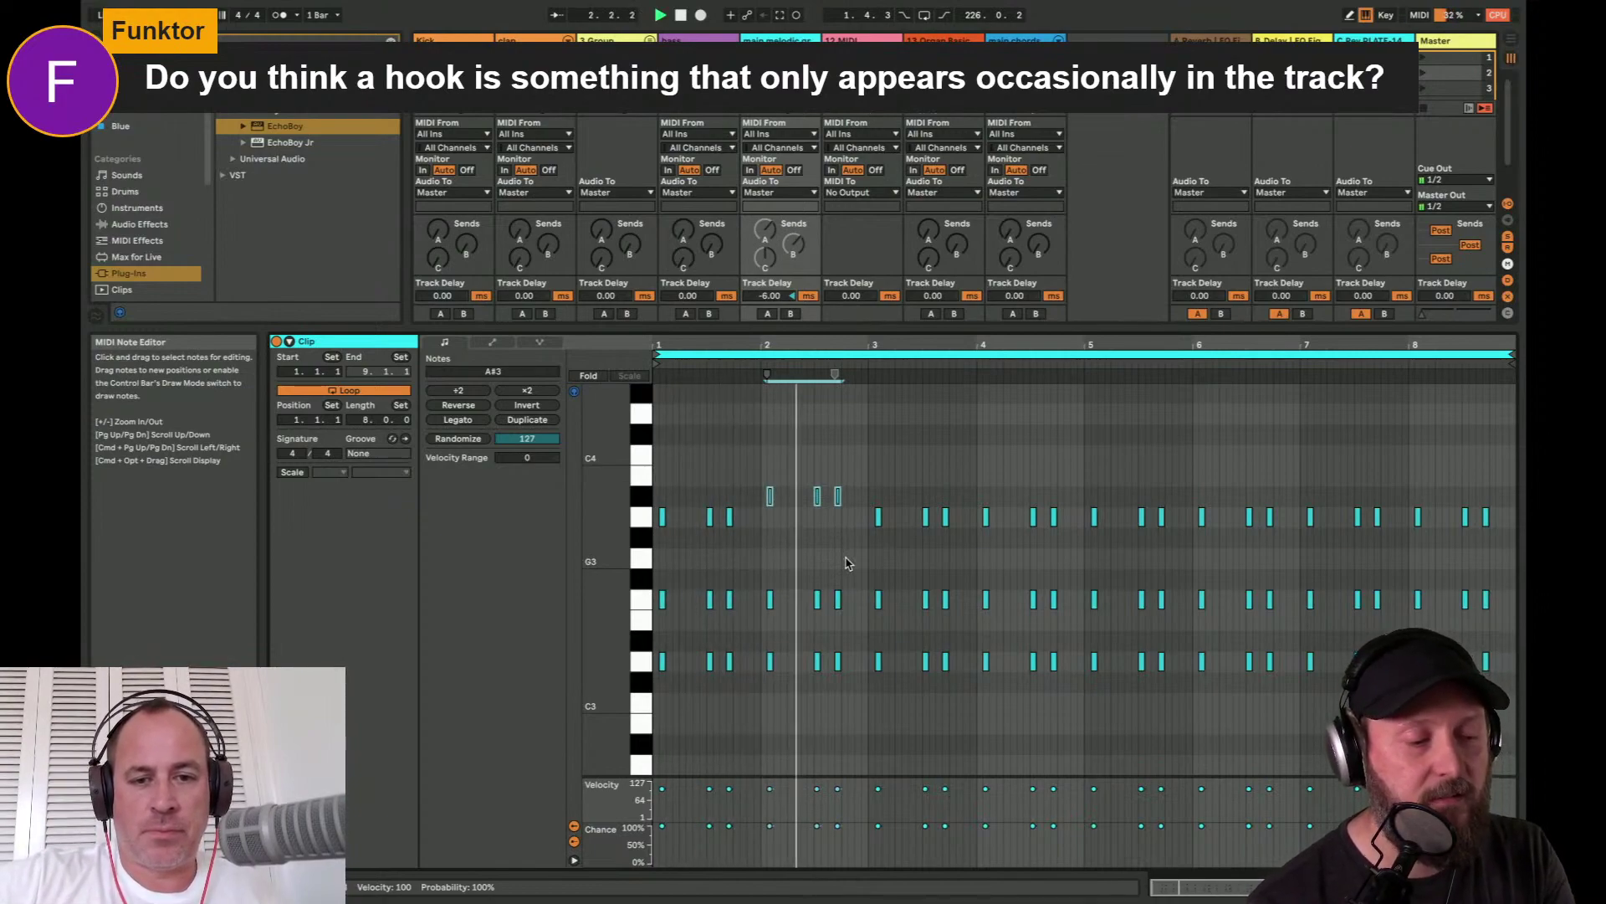
pyautogui.press('space')
pyautogui.moveTo(761, 485); pyautogui.dragTo(860, 504)
pyautogui.press('Down')
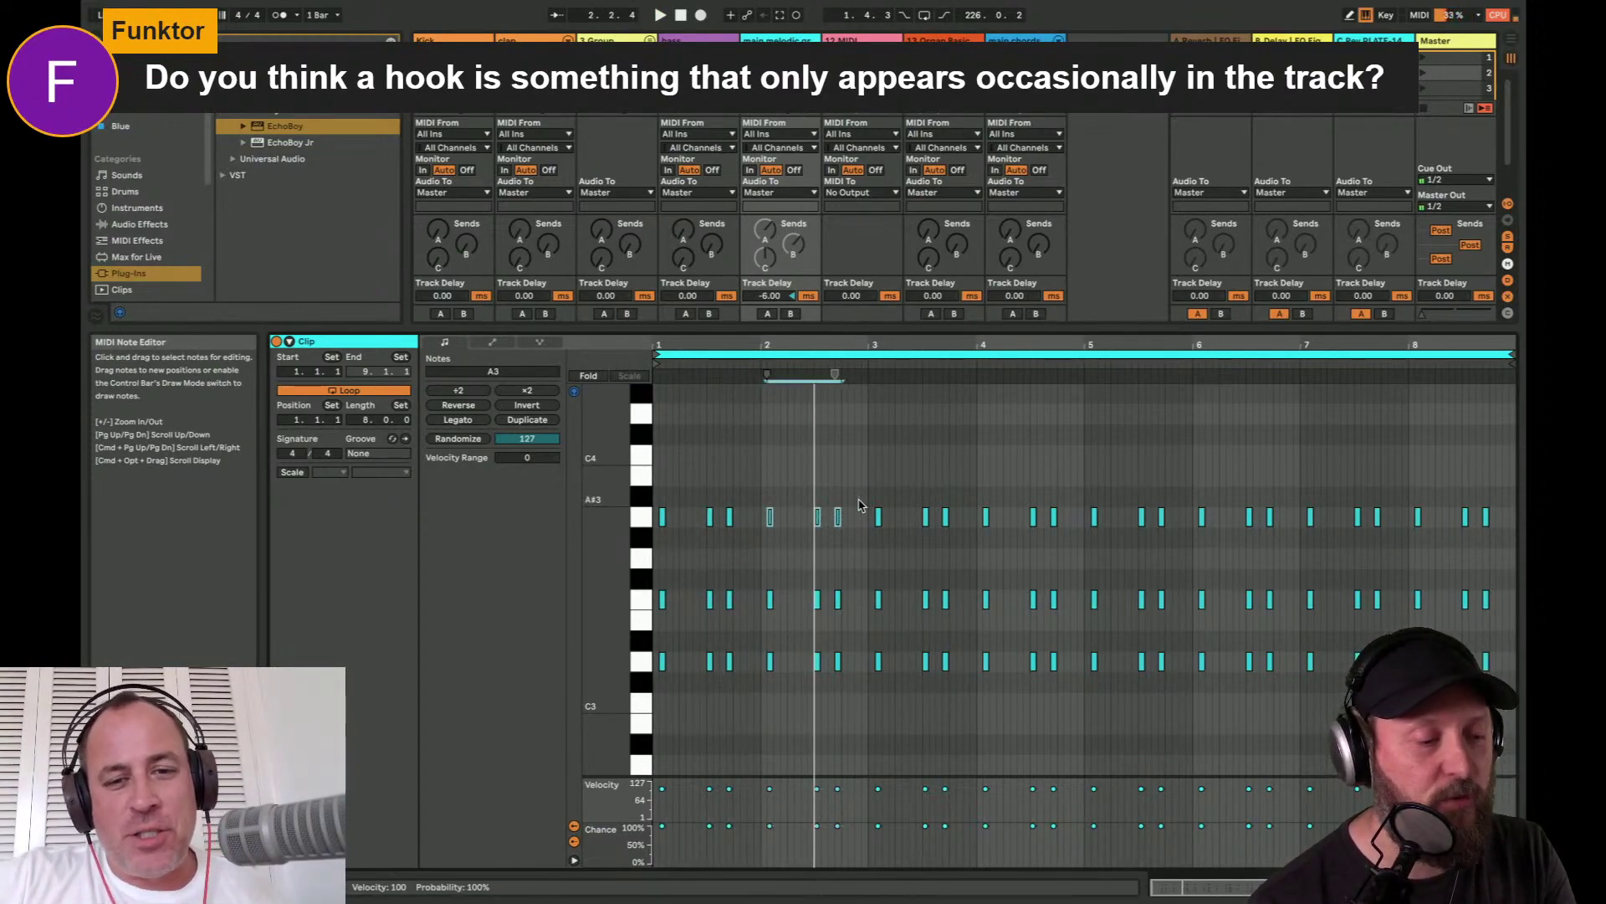
# - Try transposing the bar 3 chords to E3–B3 and in semitones down to A#2–F3
pyautogui.press('space')
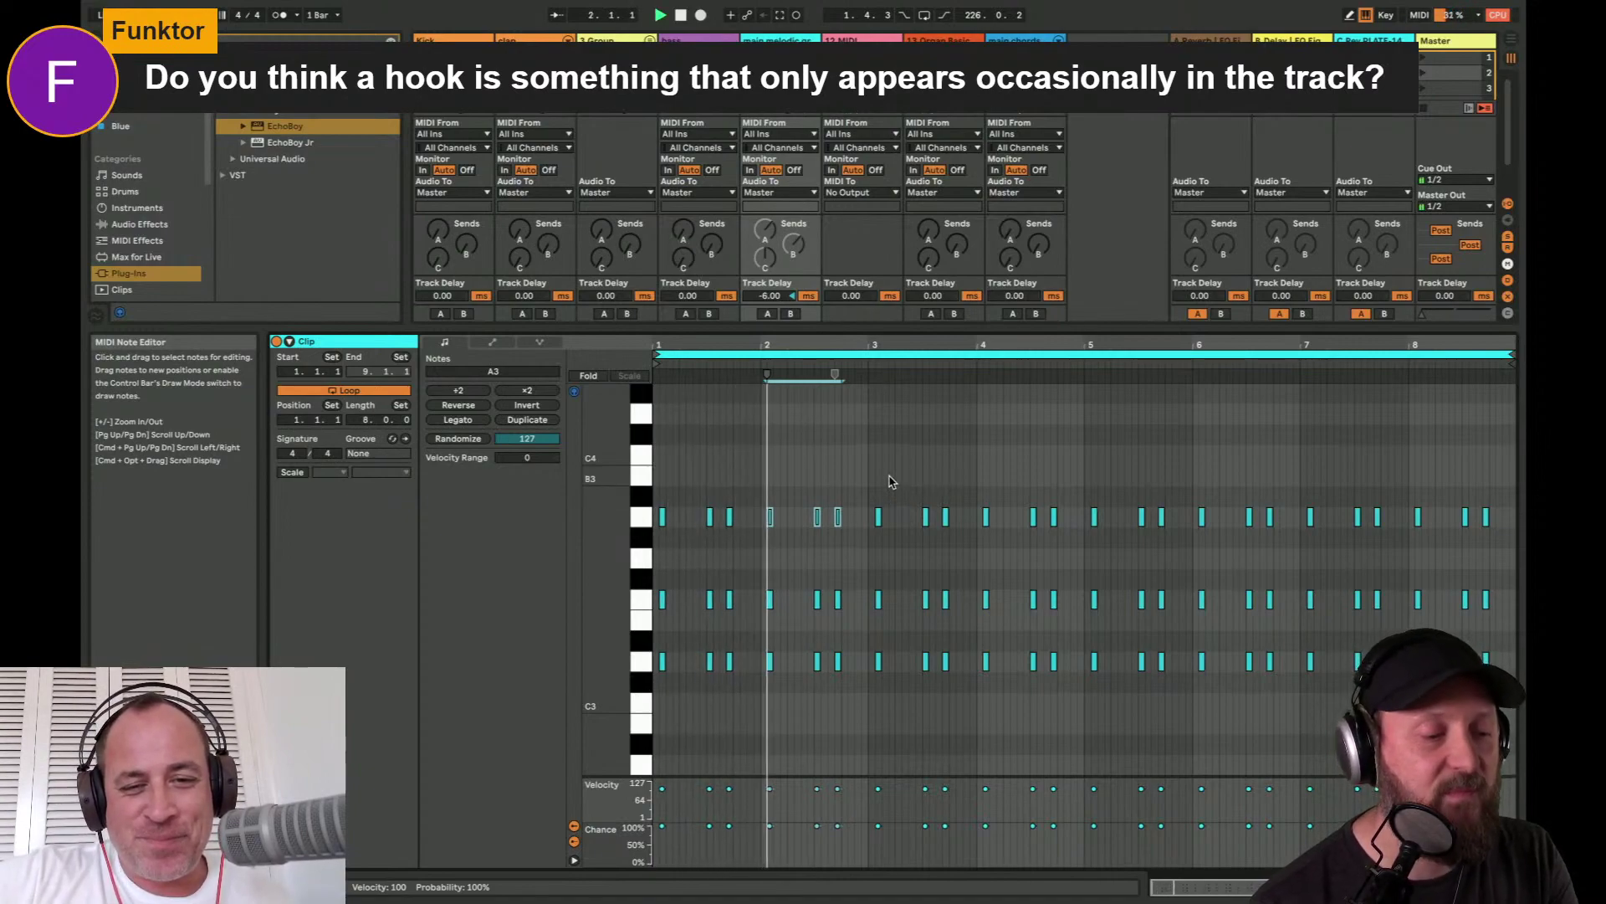
pyautogui.moveTo(870, 485); pyautogui.dragTo(977, 713)
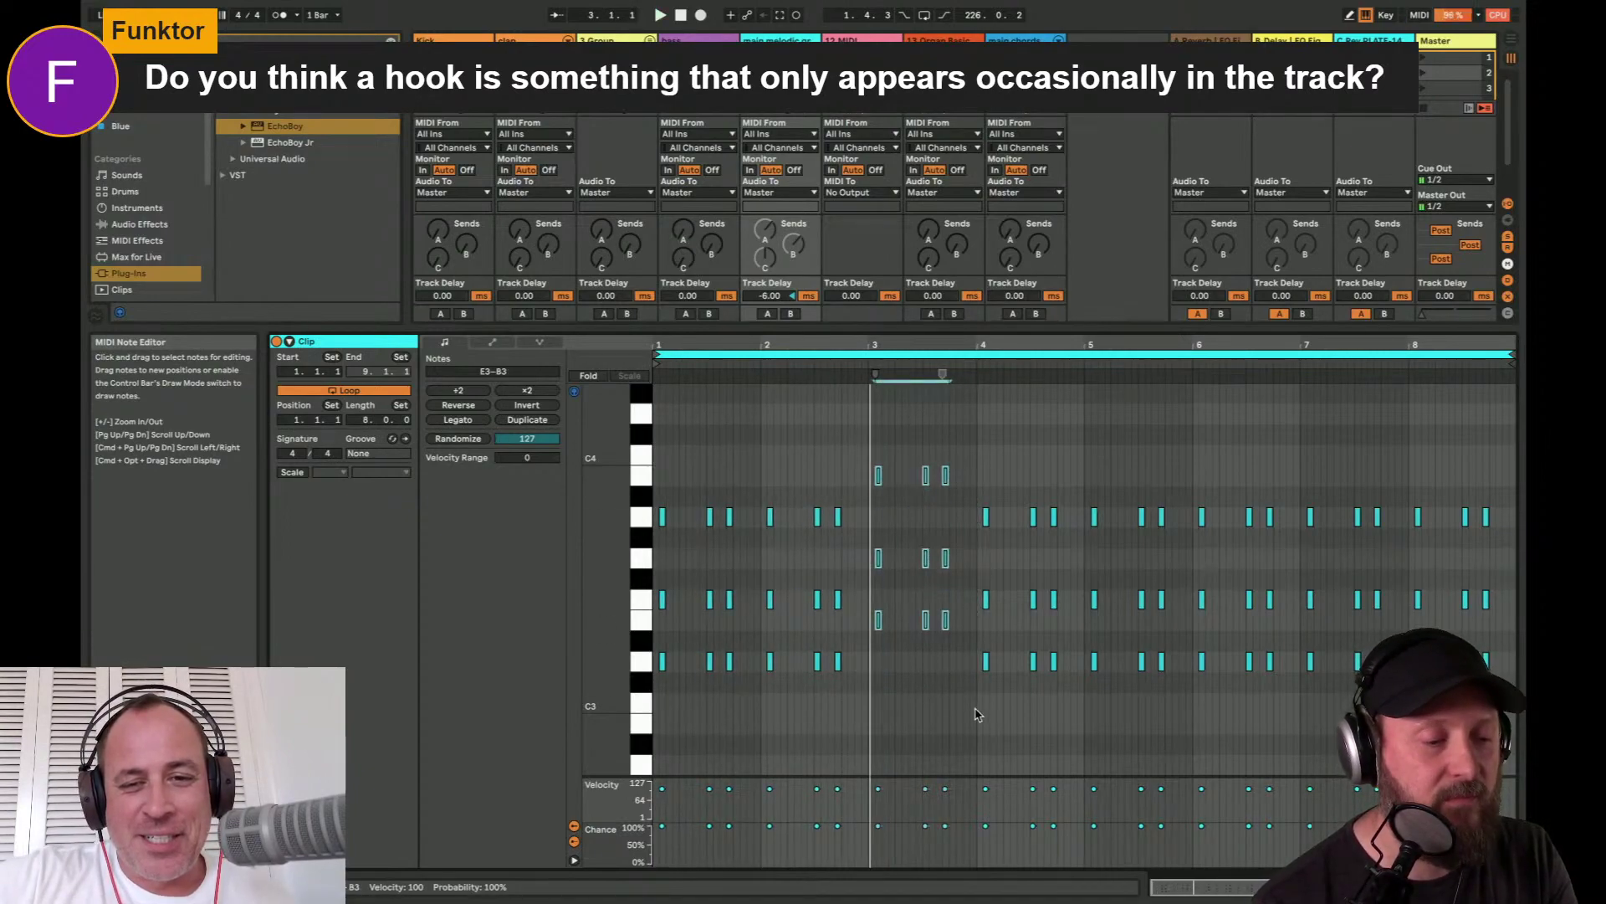
pyautogui.press('Down')
pyautogui.press('Down')
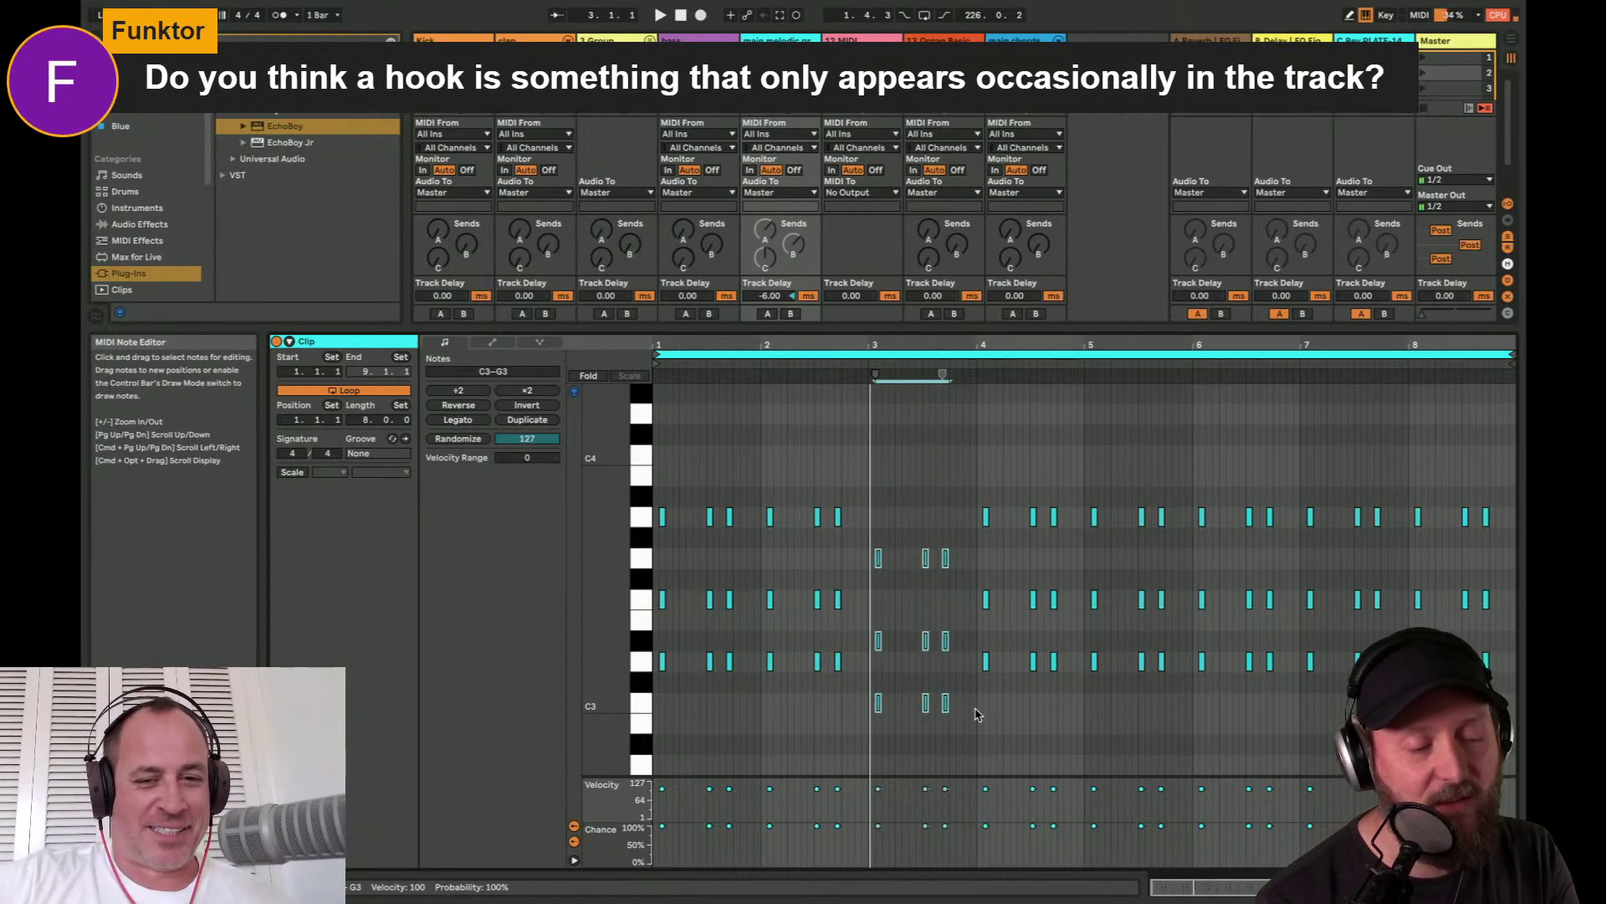
pyautogui.press('Down')
pyautogui.press('Down')
pyautogui.press('Down')
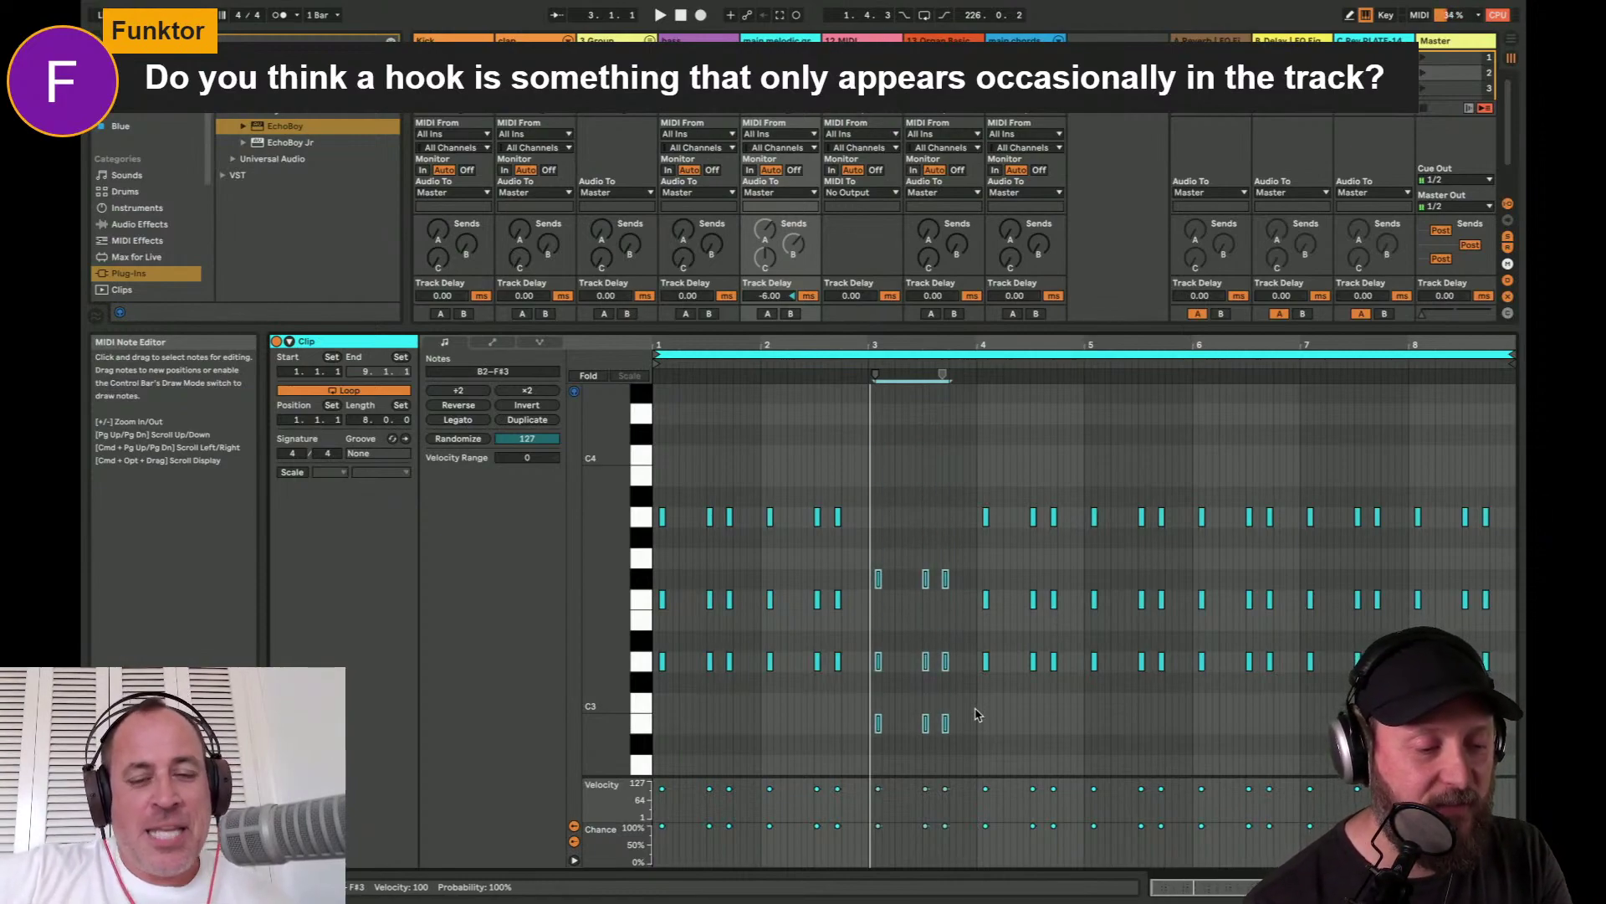
# - Try the bar 3 chords at C#3–G#3, audition the clip from the start, and return them to D3–A3
pyautogui.press('Up')
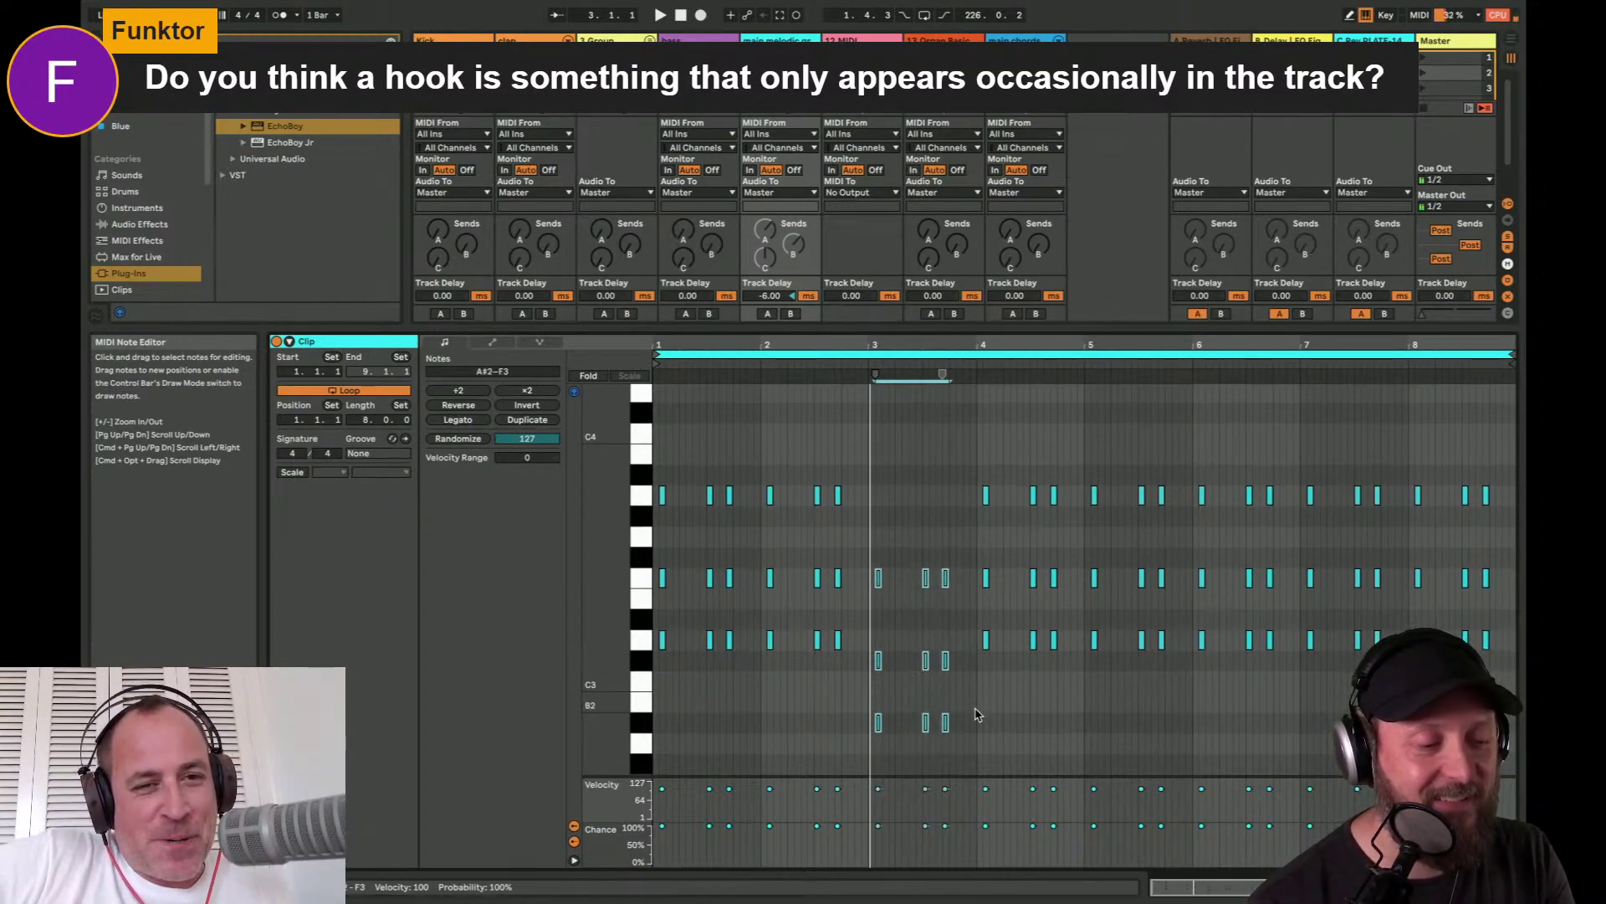
pyautogui.press('Up')
pyautogui.press('Up')
pyautogui.press('Up')
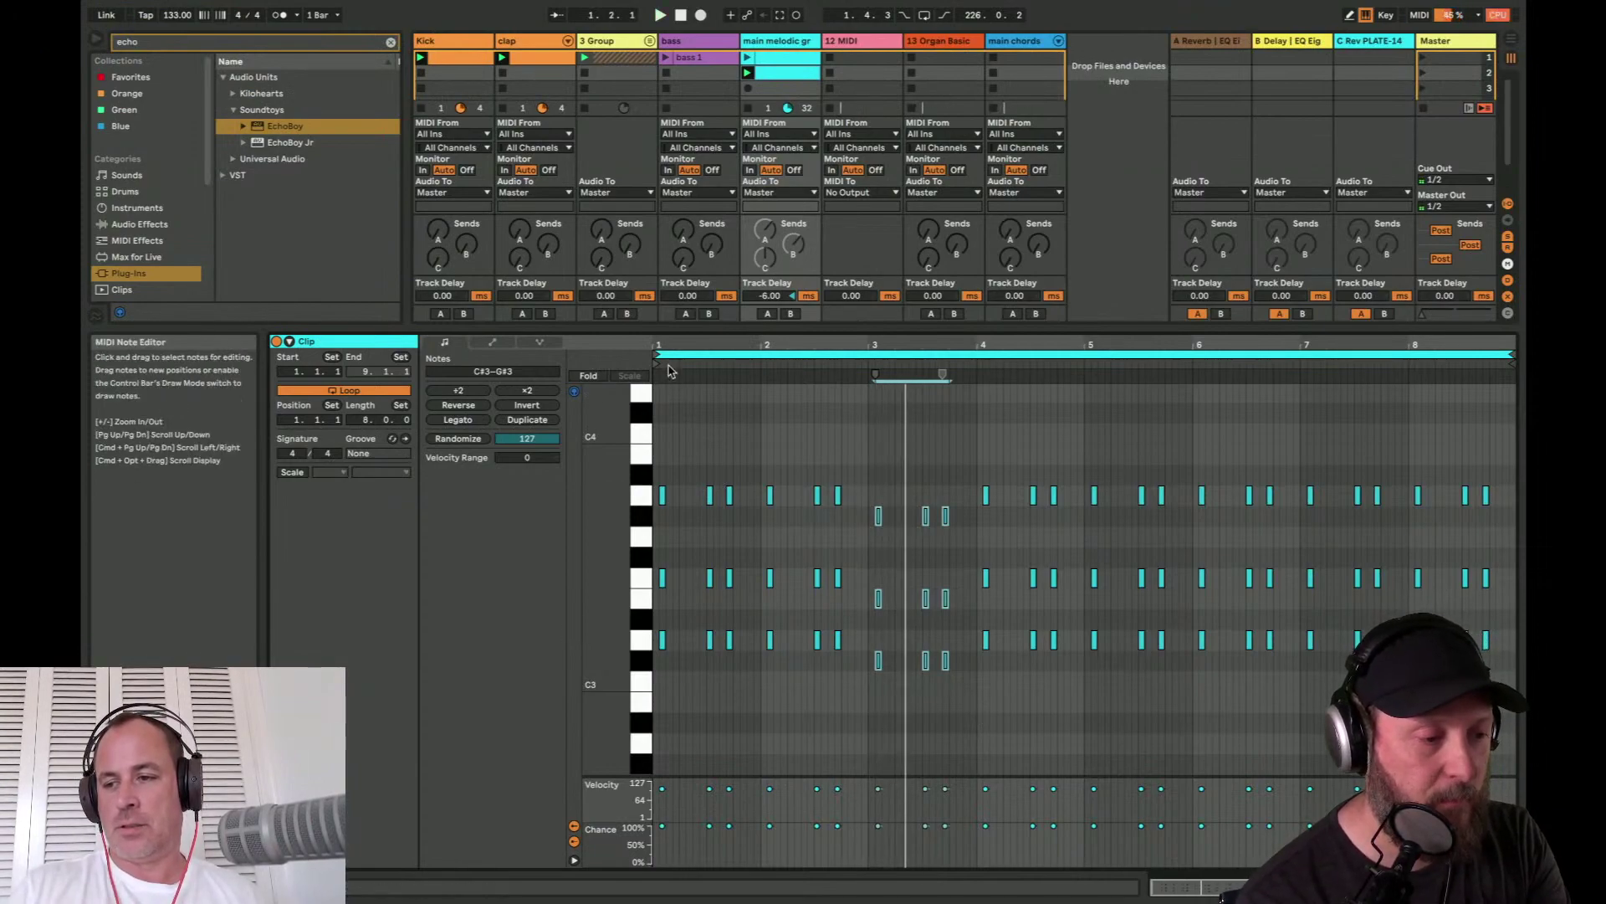
pyautogui.click(681, 15)
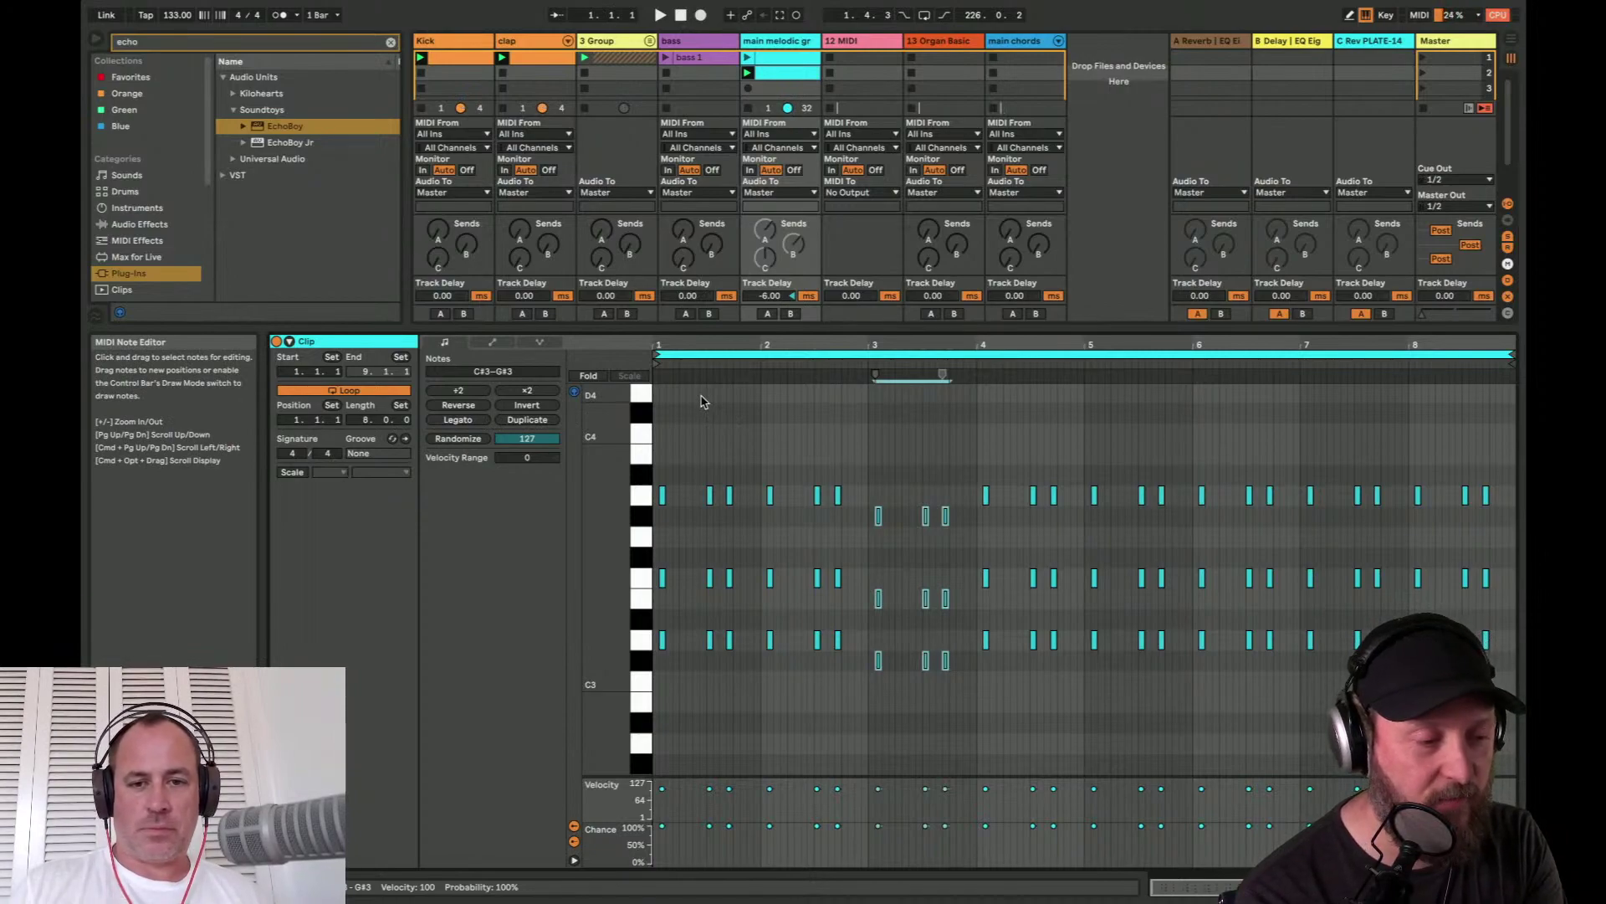
pyautogui.press('space')
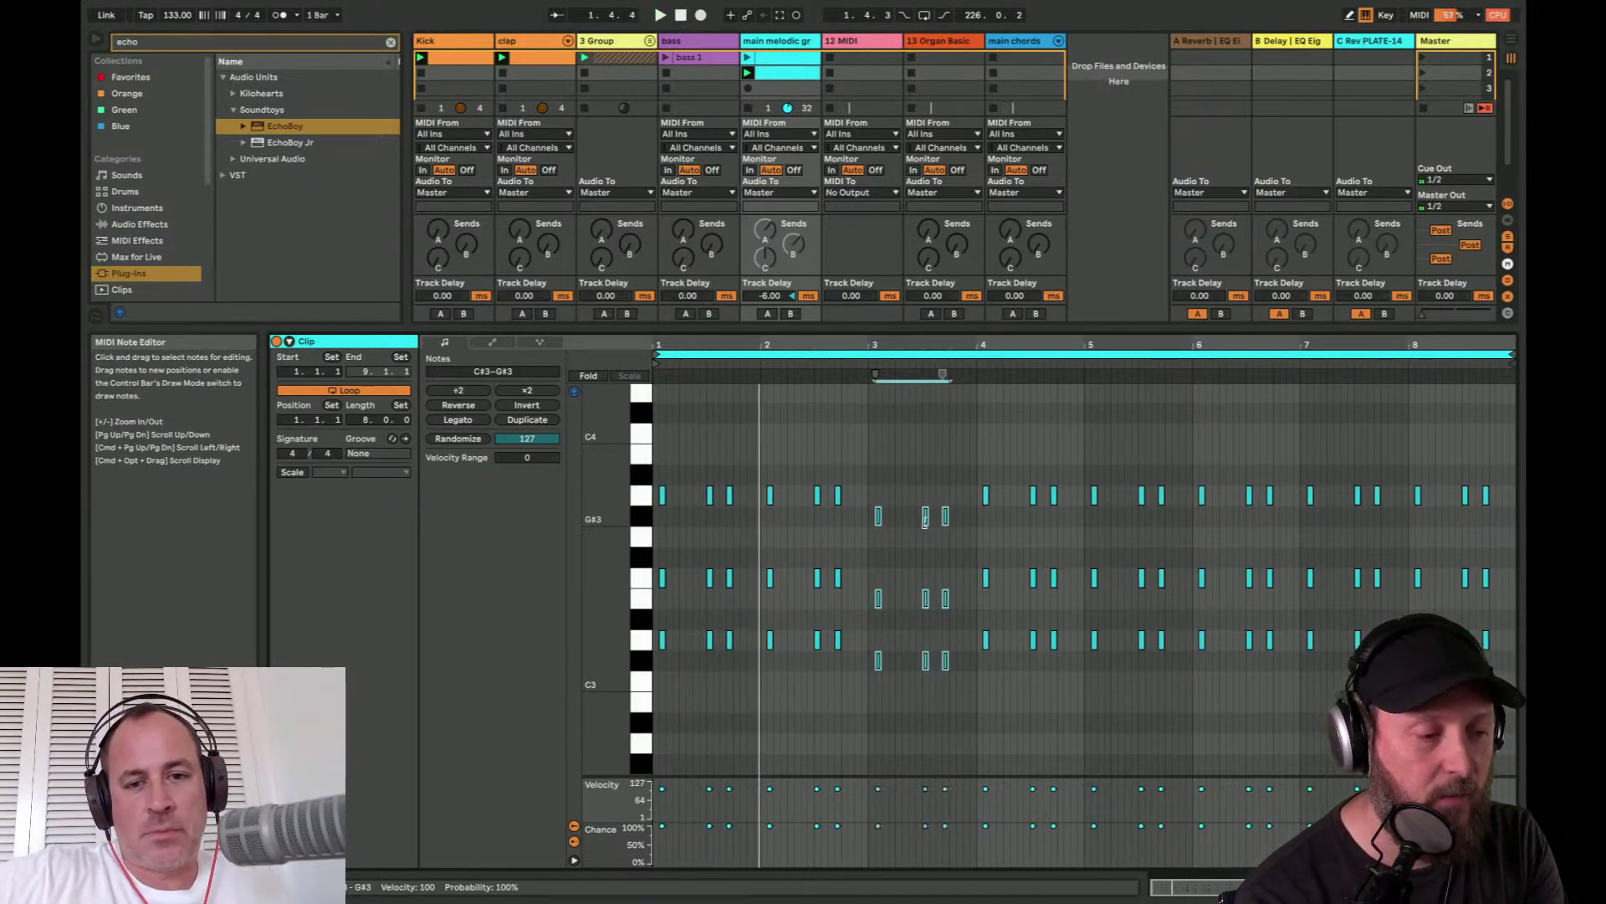
pyautogui.press('Up')
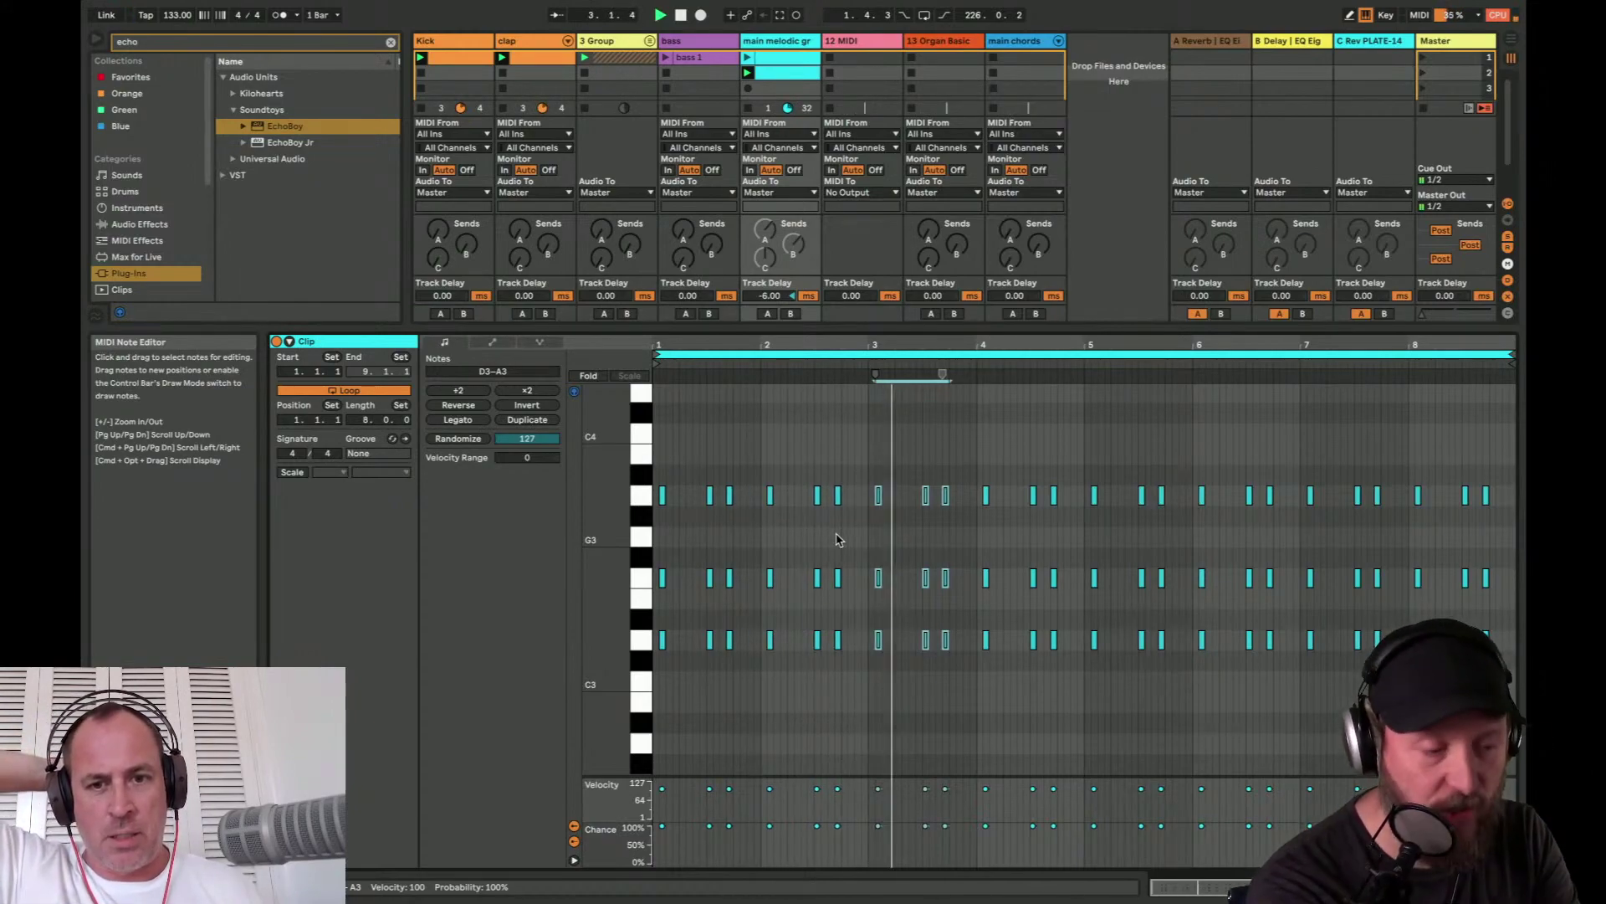
# - Transpose all the chords in bars 3 and 4 up two semitones to E3–B3 and audition the clip
pyautogui.moveTo(862, 461); pyautogui.dragTo(1069, 715)
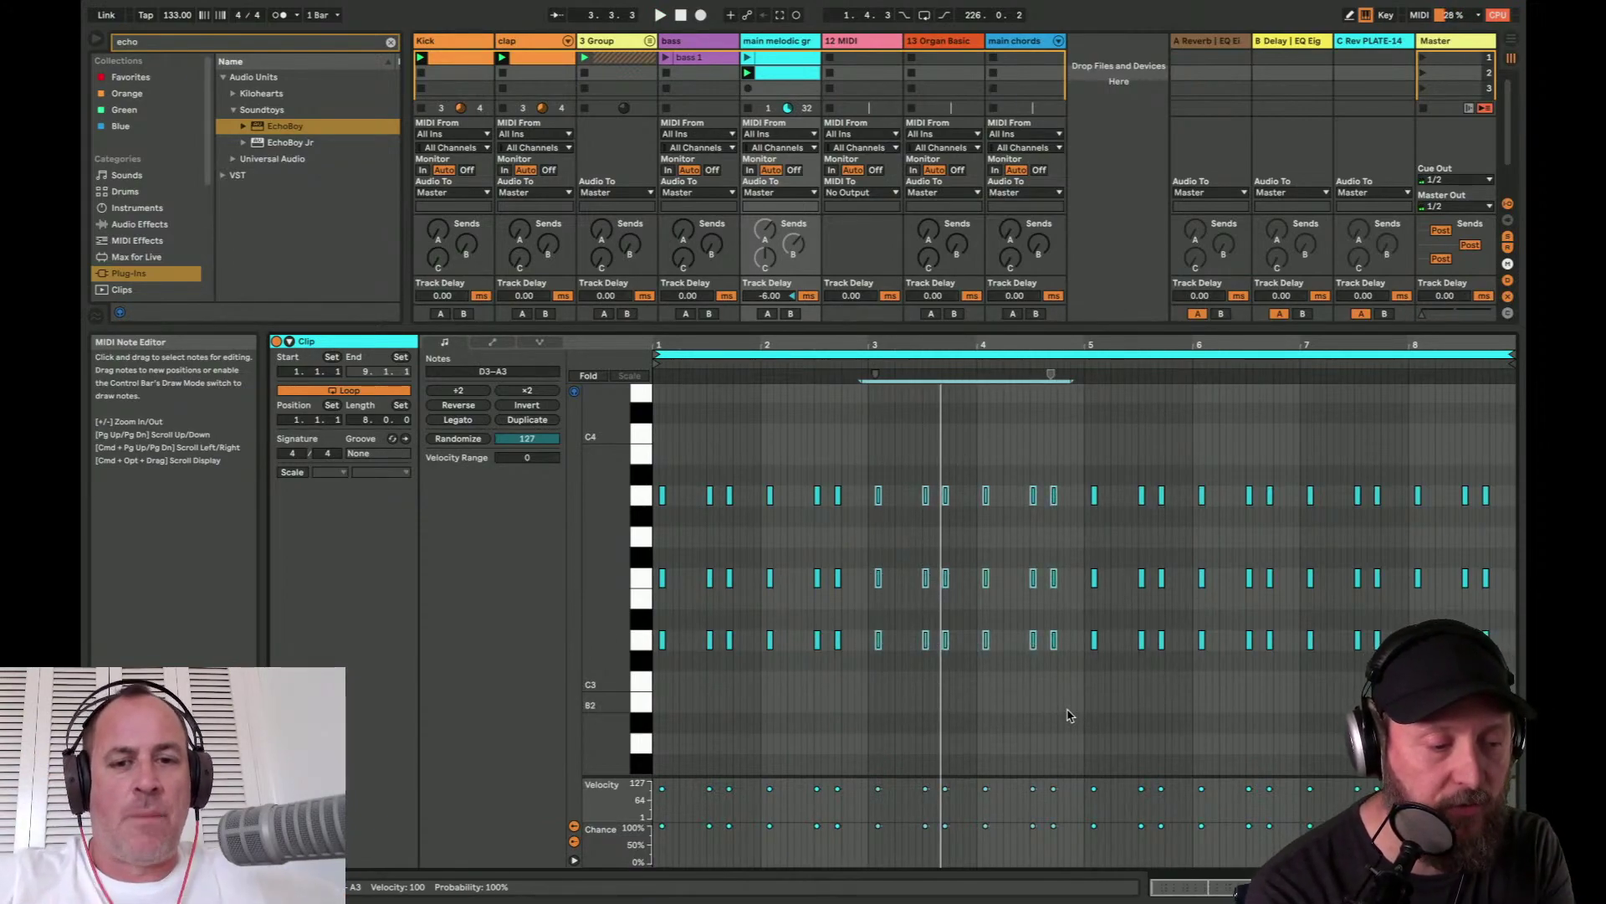
pyautogui.press('Up')
pyautogui.press('Up')
pyautogui.press('space')
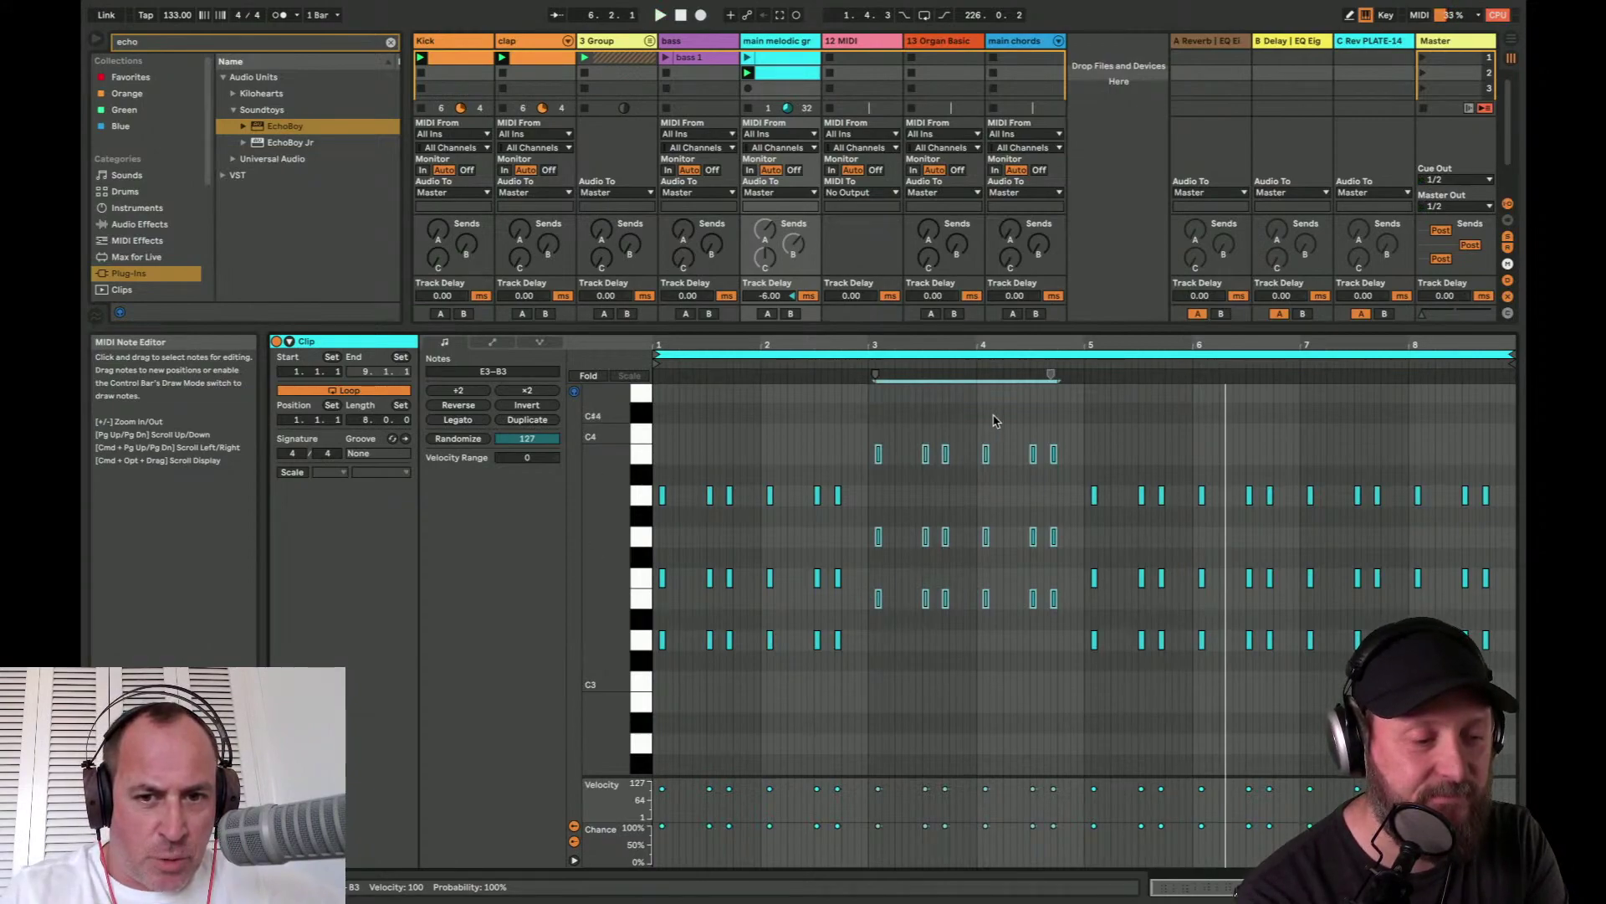
# - Transpose the bar 4 chords down seven semitones to A2–E3 and audition the clip
pyautogui.moveTo(976, 419); pyautogui.dragTo(1060, 643)
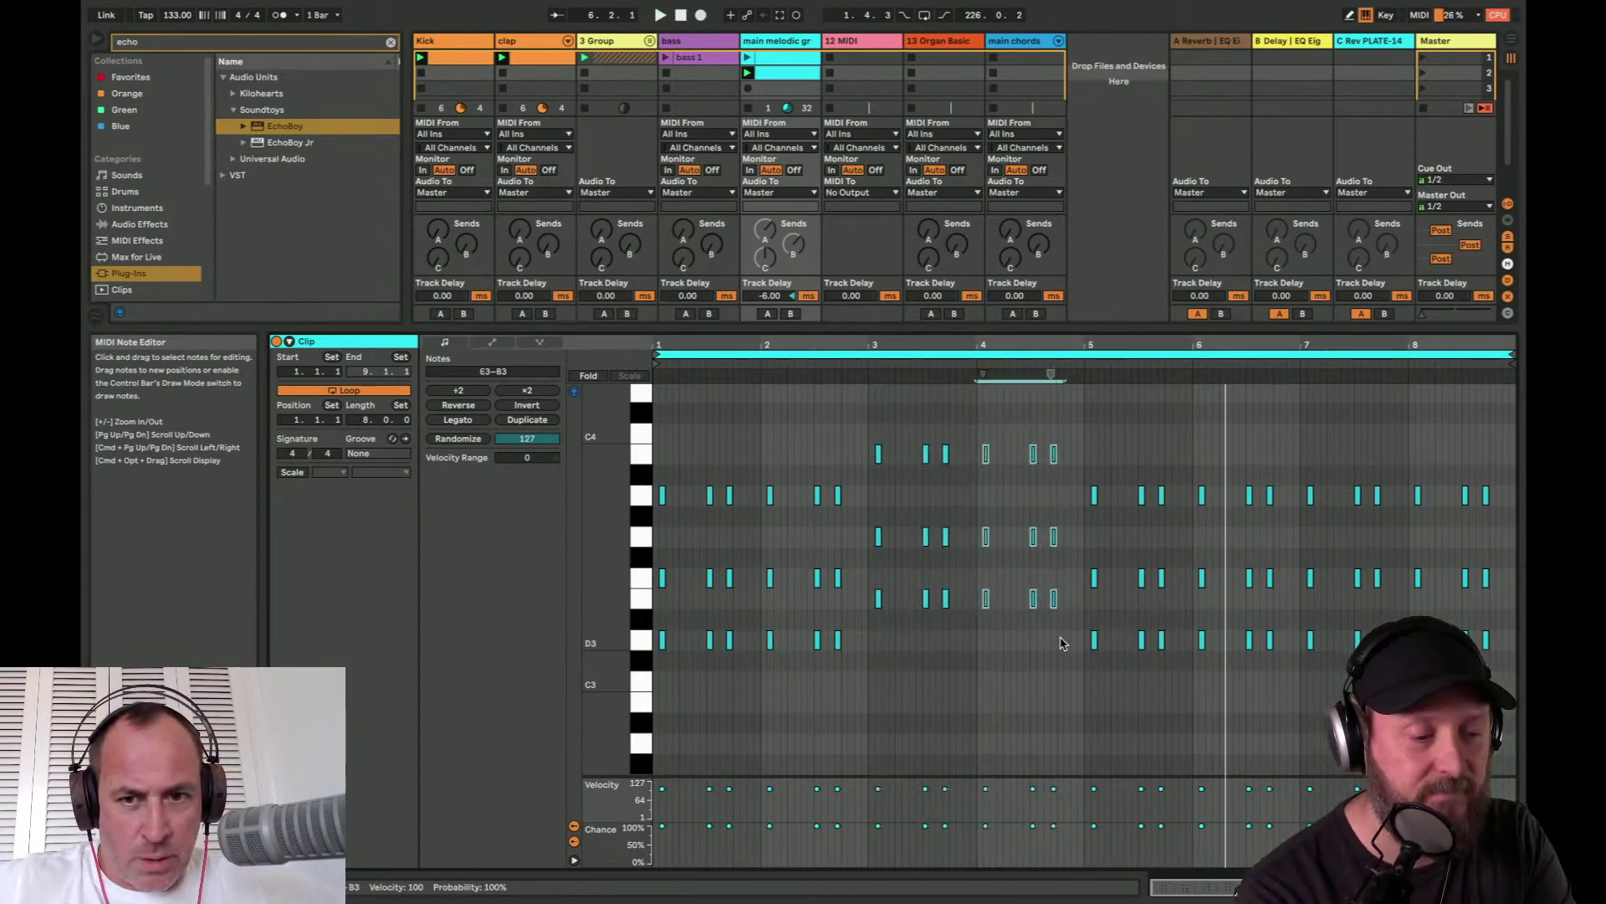
pyautogui.press('Down')
pyautogui.press('Down')
pyautogui.press('Down')
pyautogui.press('Down')
pyautogui.press('Down')
pyautogui.press('Down')
pyautogui.press('Down')
pyautogui.press('space')
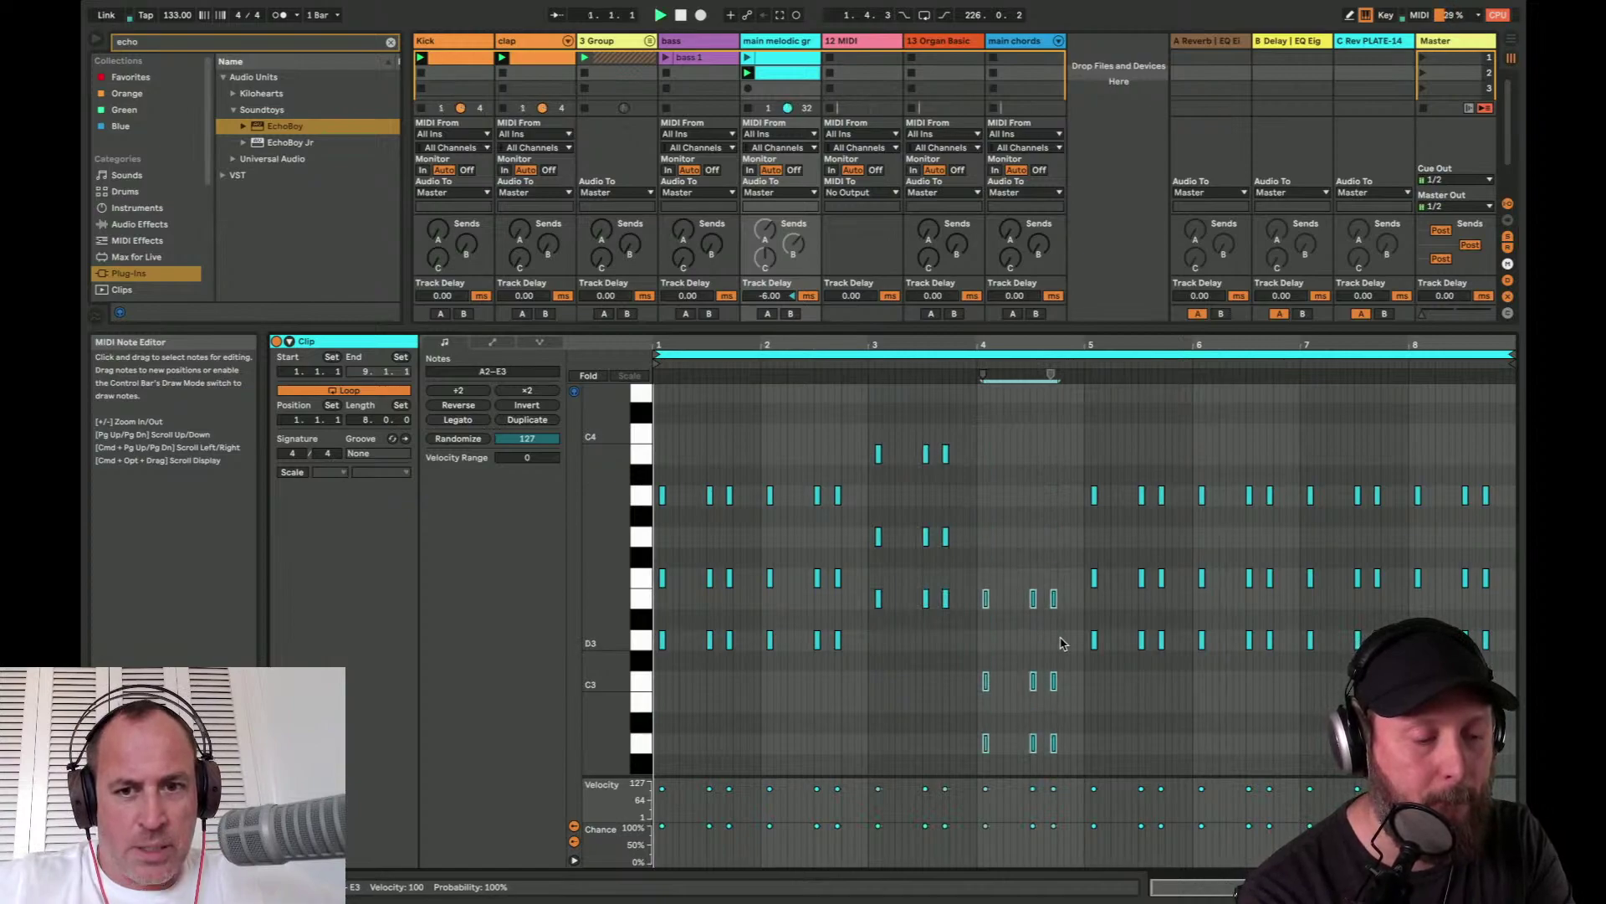
pyautogui.click(861, 712)
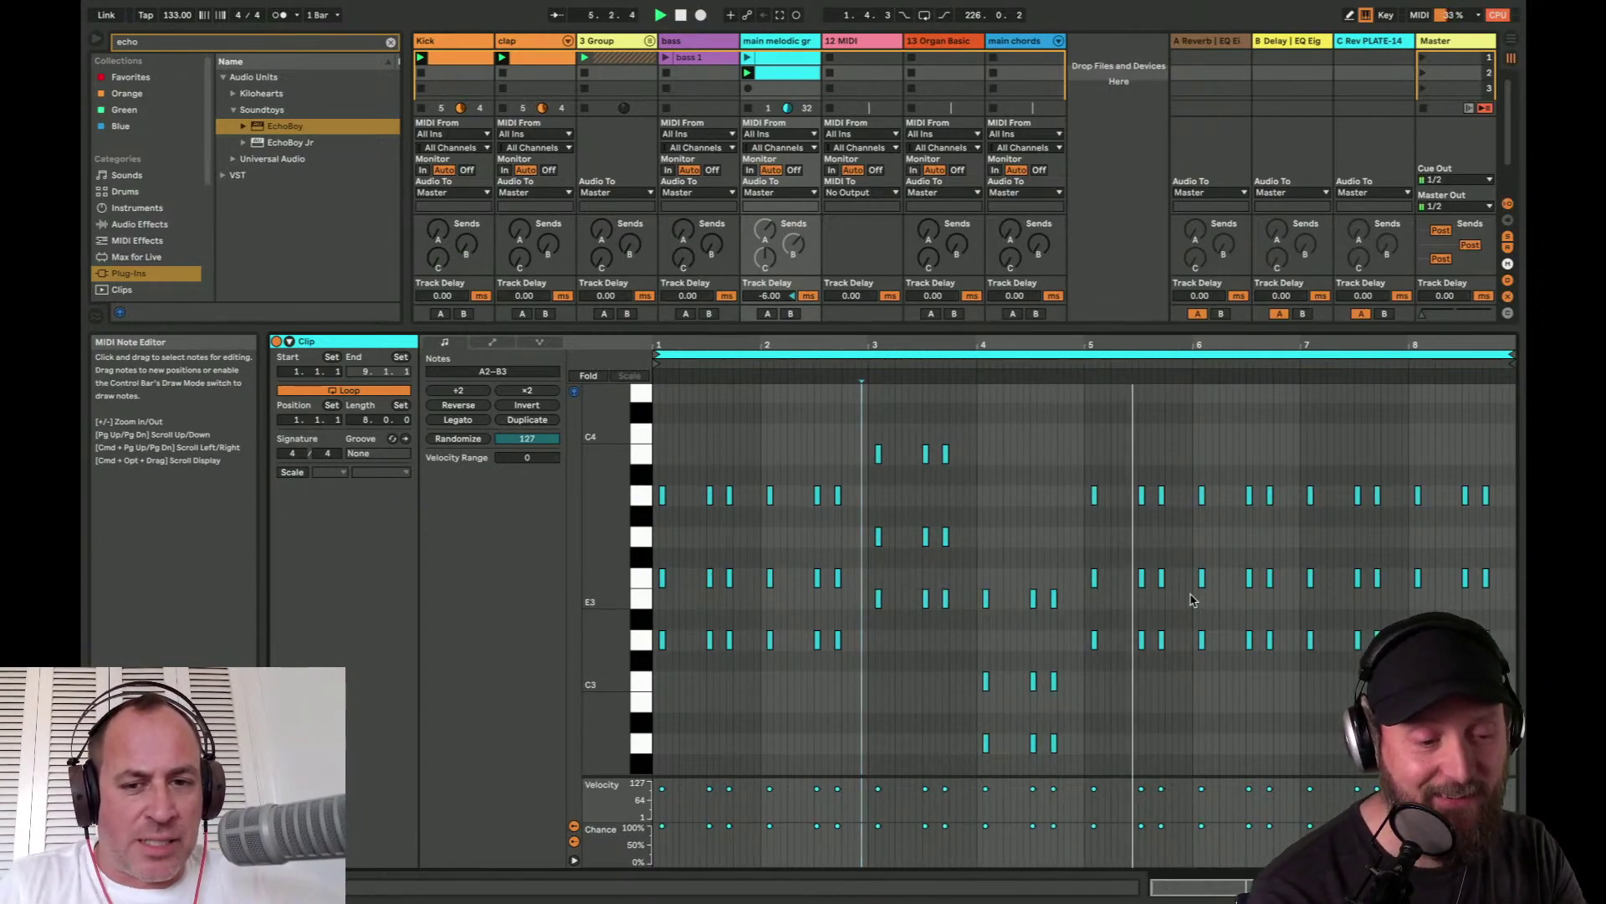
# - Transpose the bar 4 chords up three semitones to C3–G3 and audition the progression
pyautogui.moveTo(964, 563); pyautogui.dragTo(1059, 780)
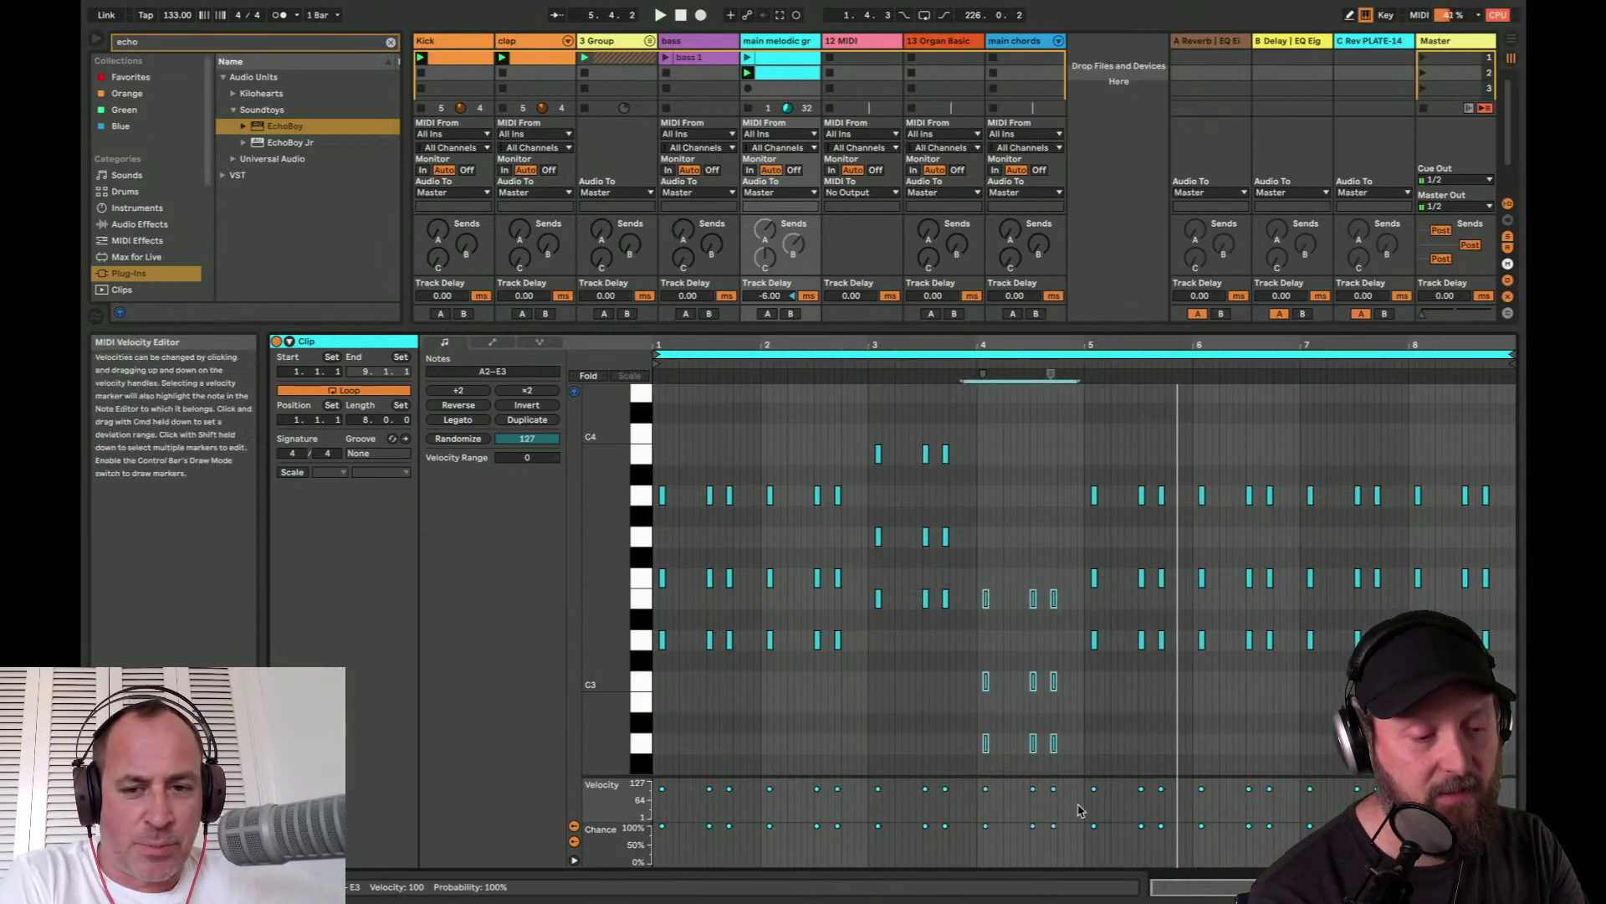
pyautogui.press('Up')
pyautogui.press('Up')
pyautogui.press('Up')
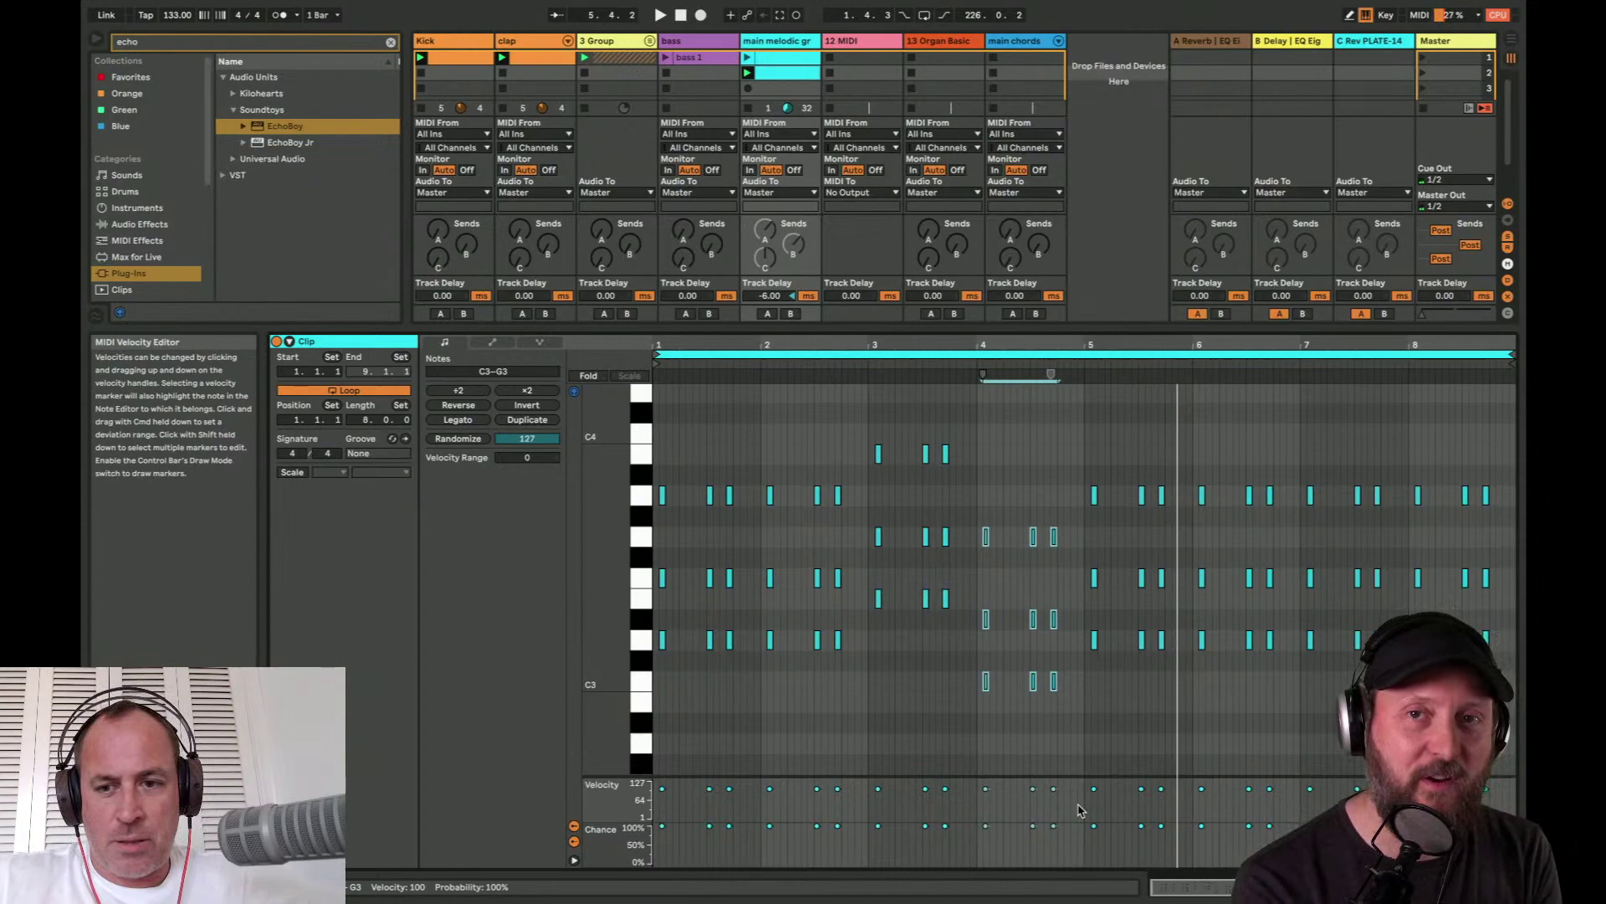
pyautogui.press('space')
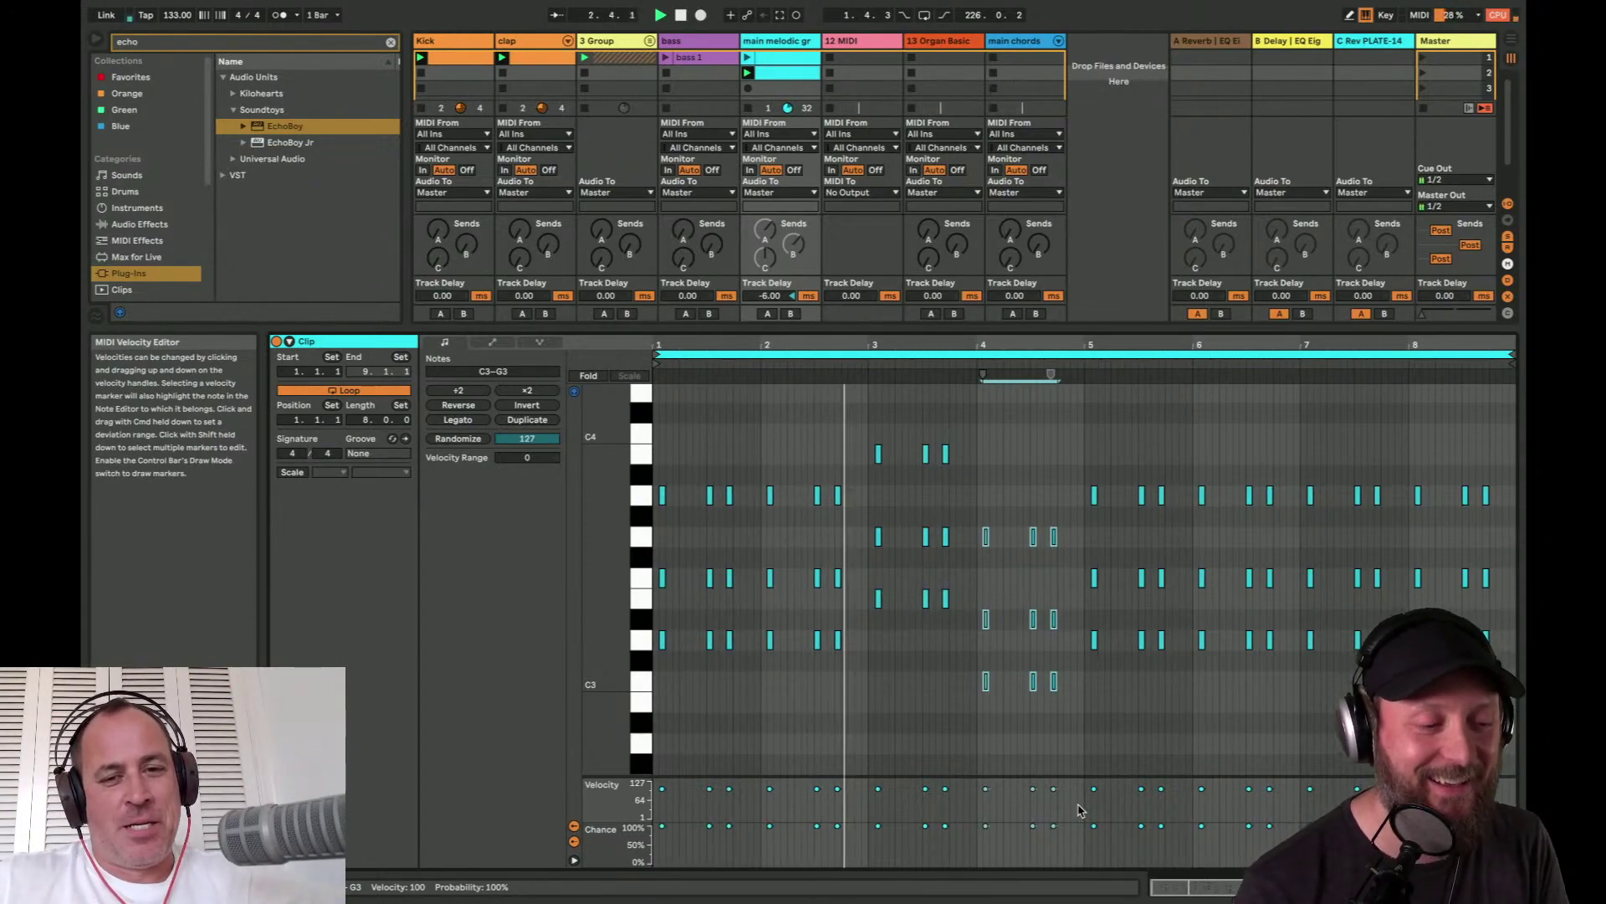
pyautogui.click(1003, 454)
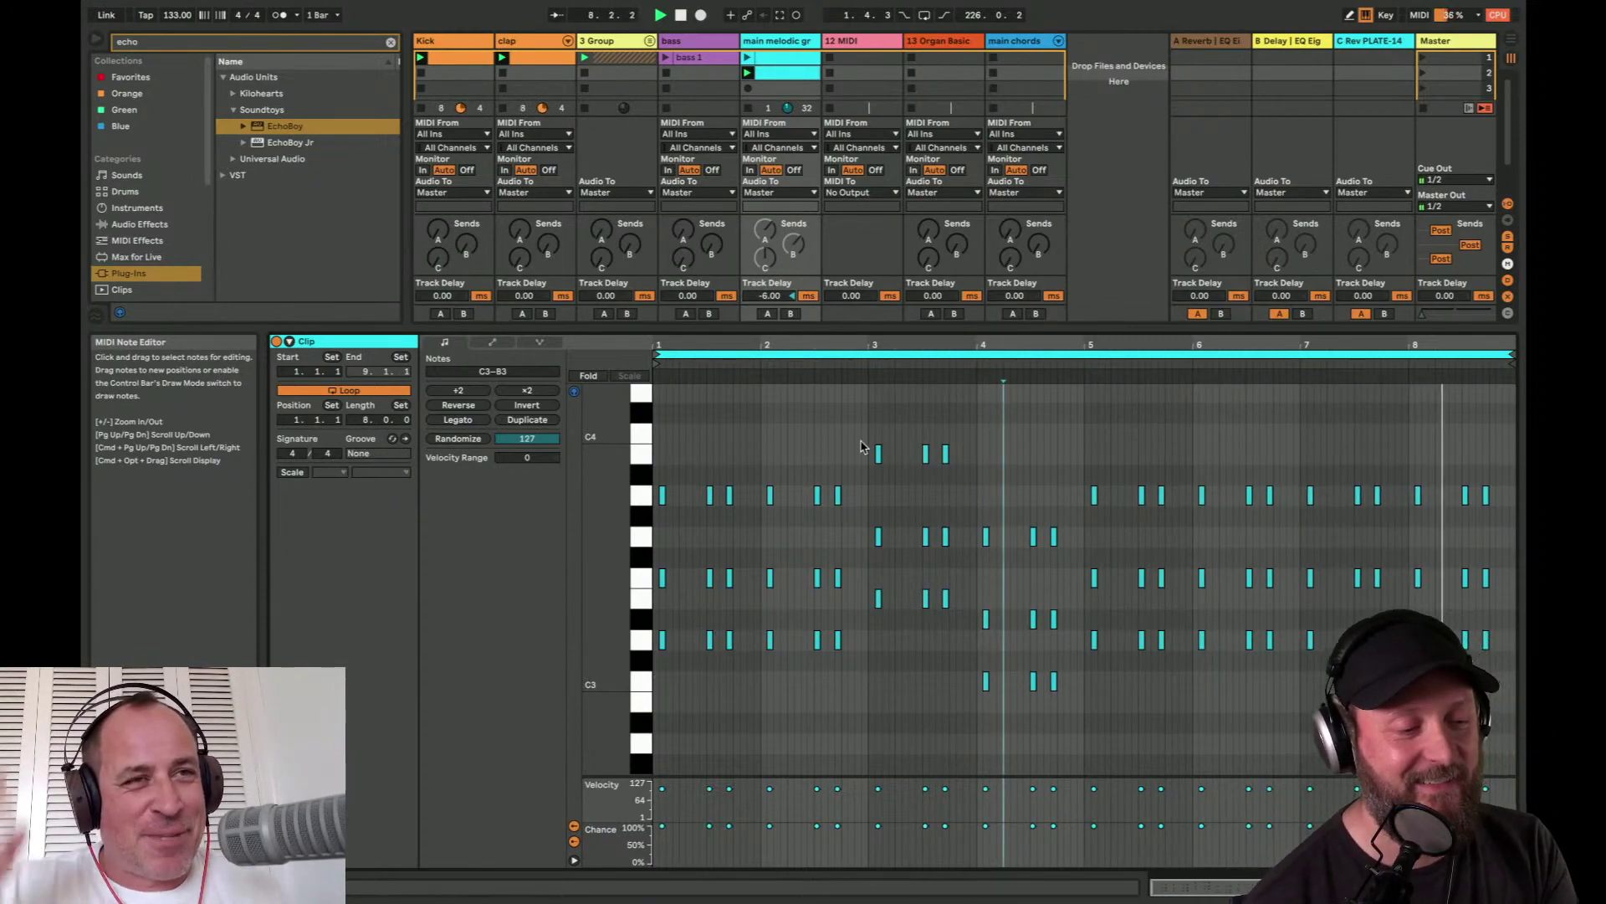
# - Transpose all the chords in the eight-bar clip down an octave to C2–B2 and audition them
pyautogui.click(816, 442)
pyautogui.hotkey('ctrl', 'a')
pyautogui.hotkey('shift', 'Down')
pyautogui.press('space')
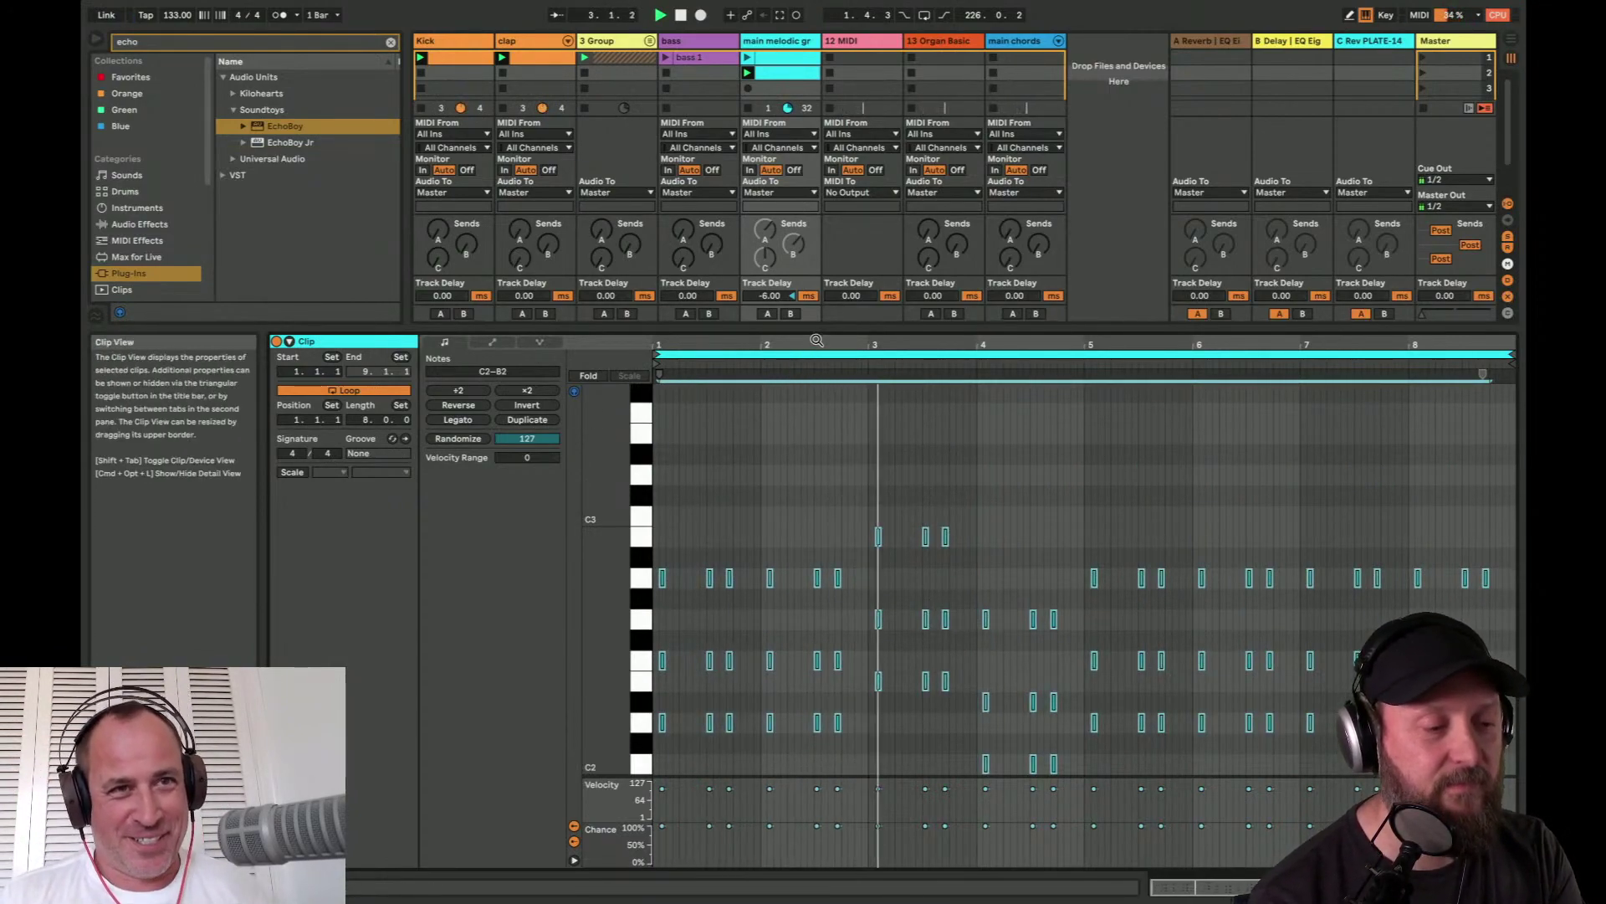
pyautogui.moveTo(818, 327); pyautogui.dragTo(817, 373)
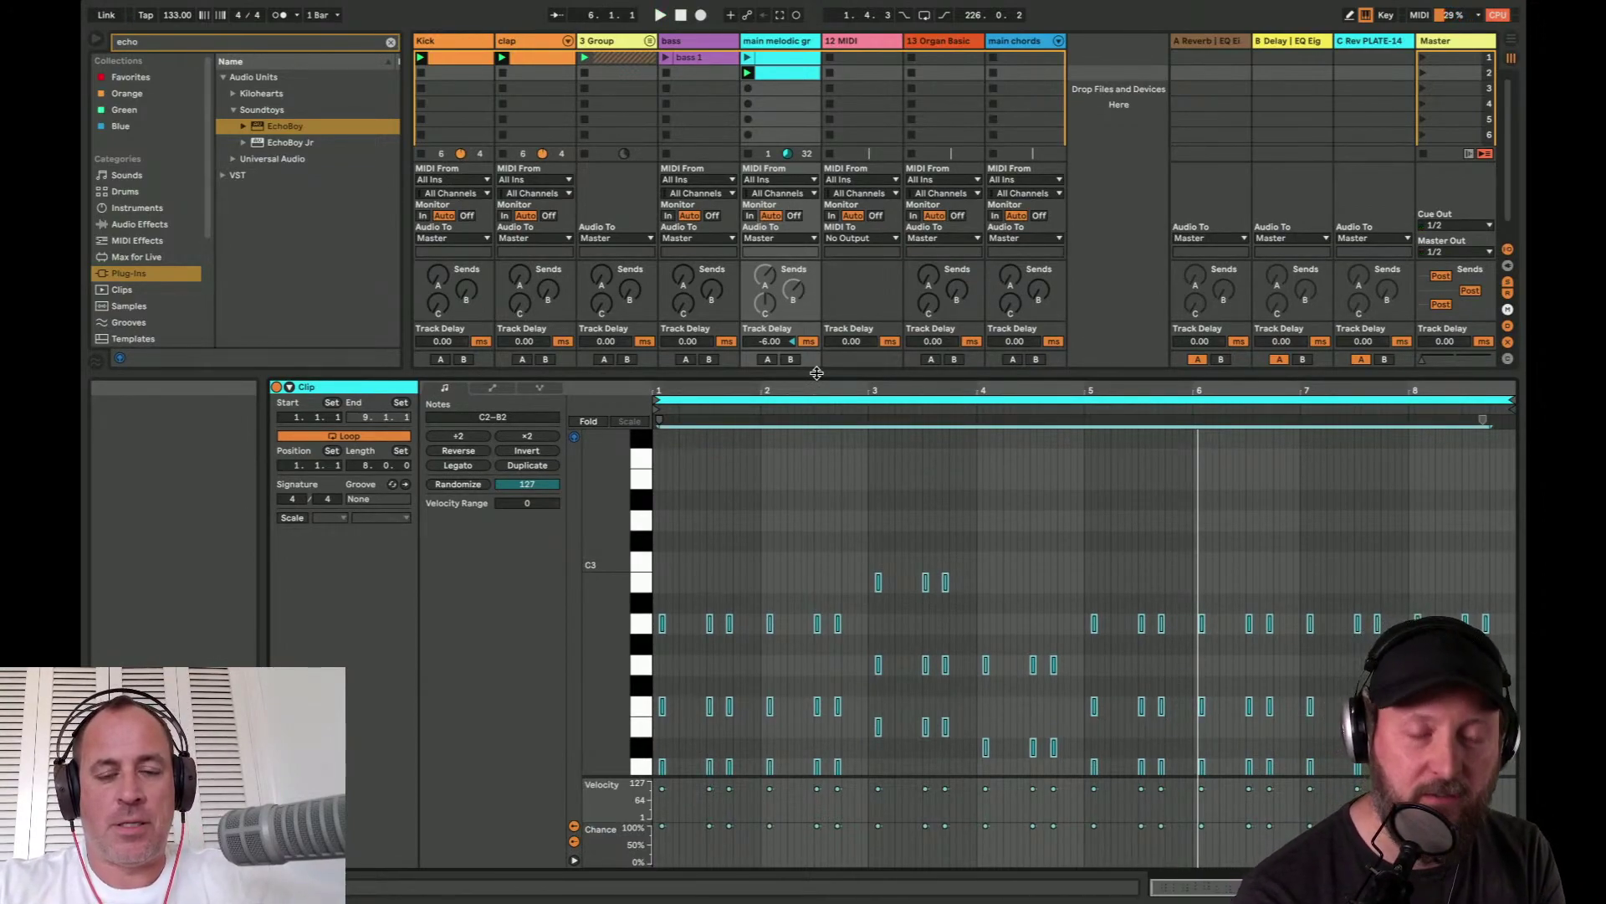
pyautogui.press('space')
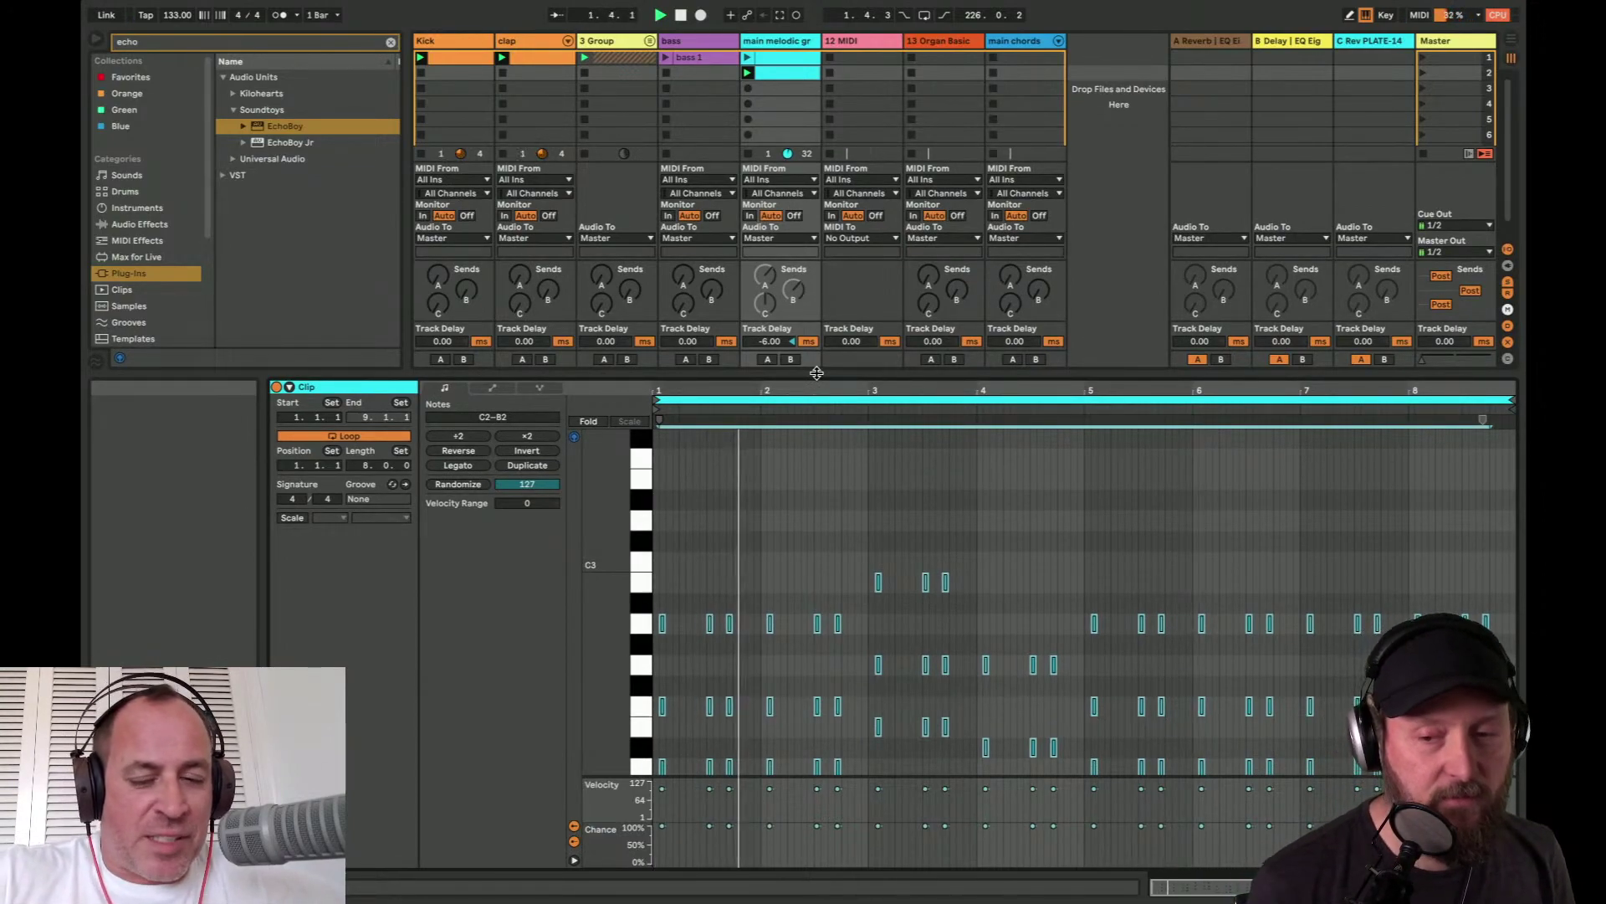
pyautogui.scroll(-3, 908, 538)
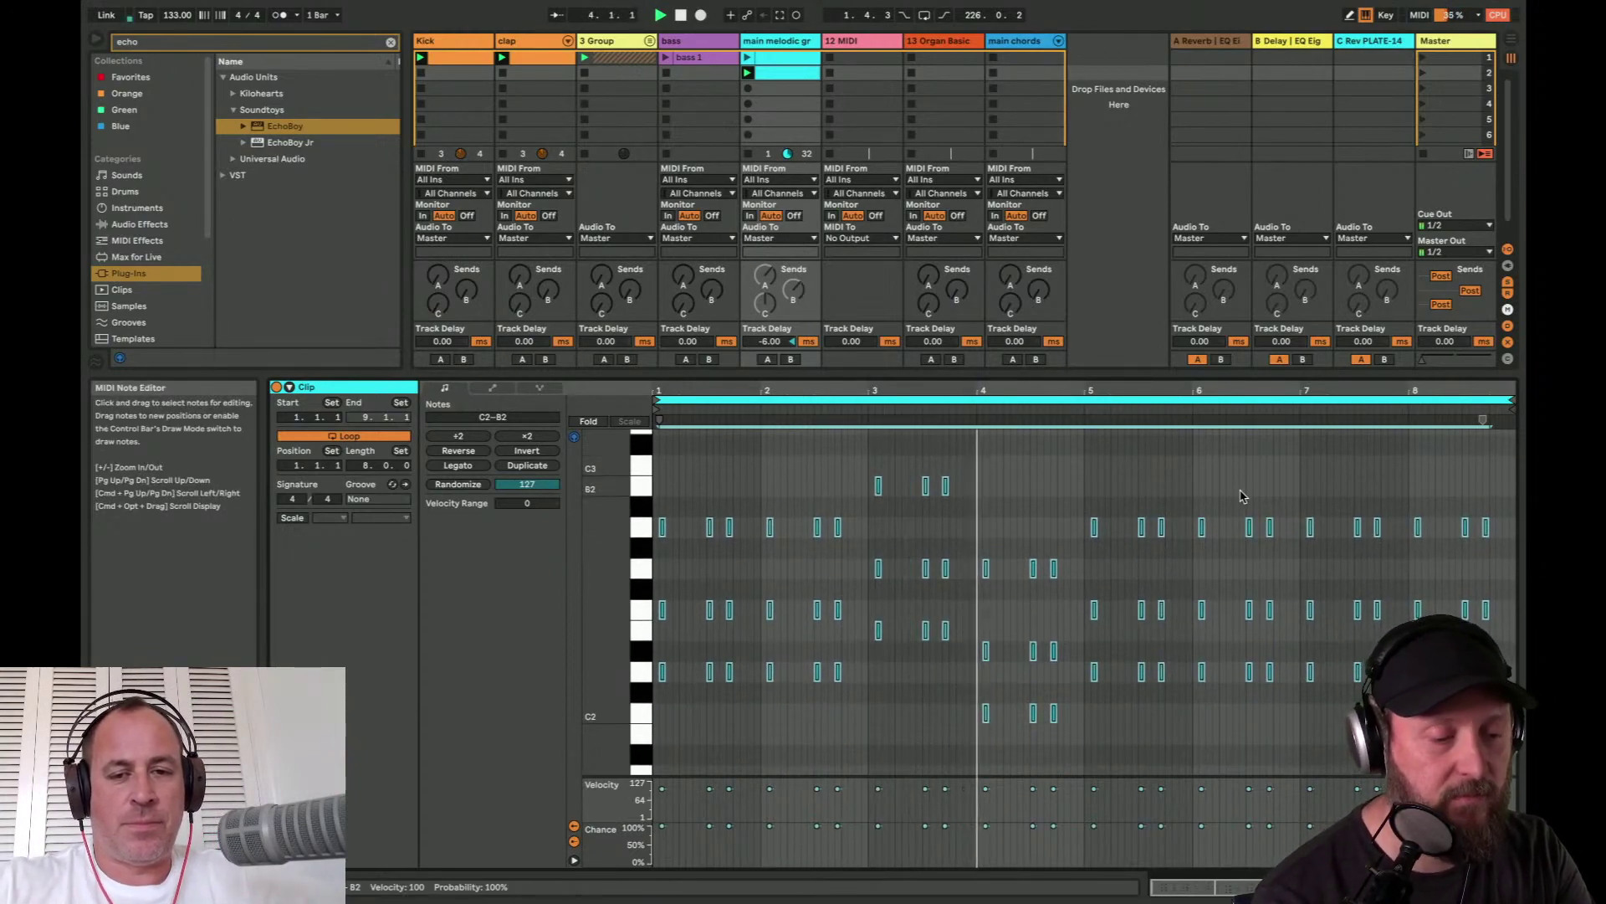
pyautogui.moveTo(1478, 406); pyautogui.dragTo(1513, 497)
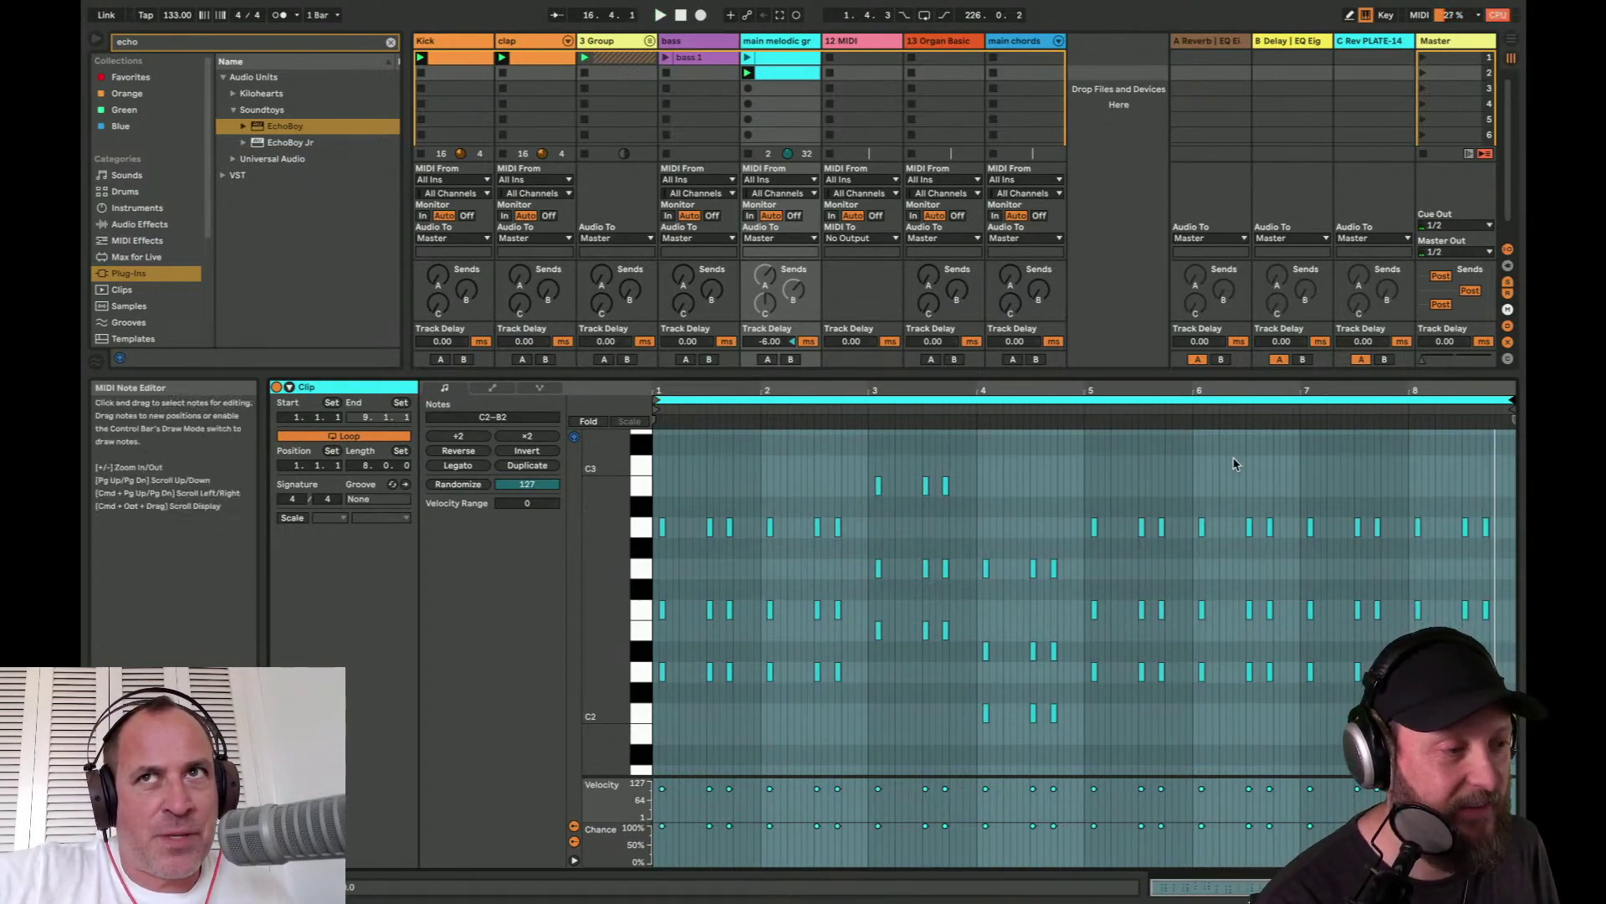
# - Stop the main melodic group's clip and clear the browser search
pyautogui.moveTo(776, 375); pyautogui.dragTo(763, 511)
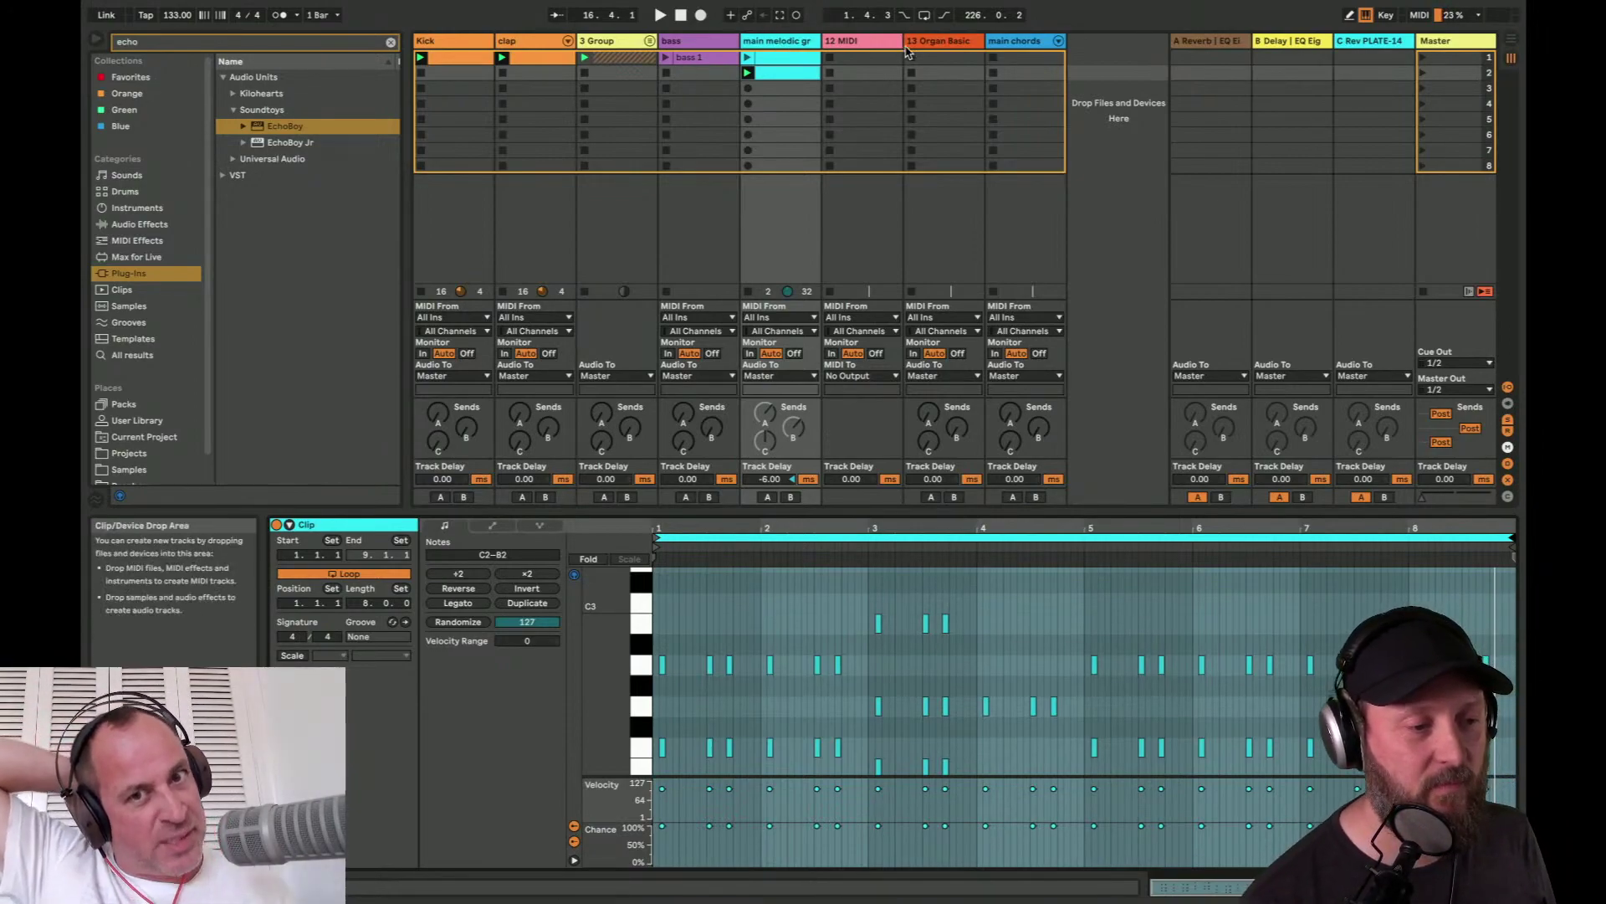
pyautogui.click(871, 42)
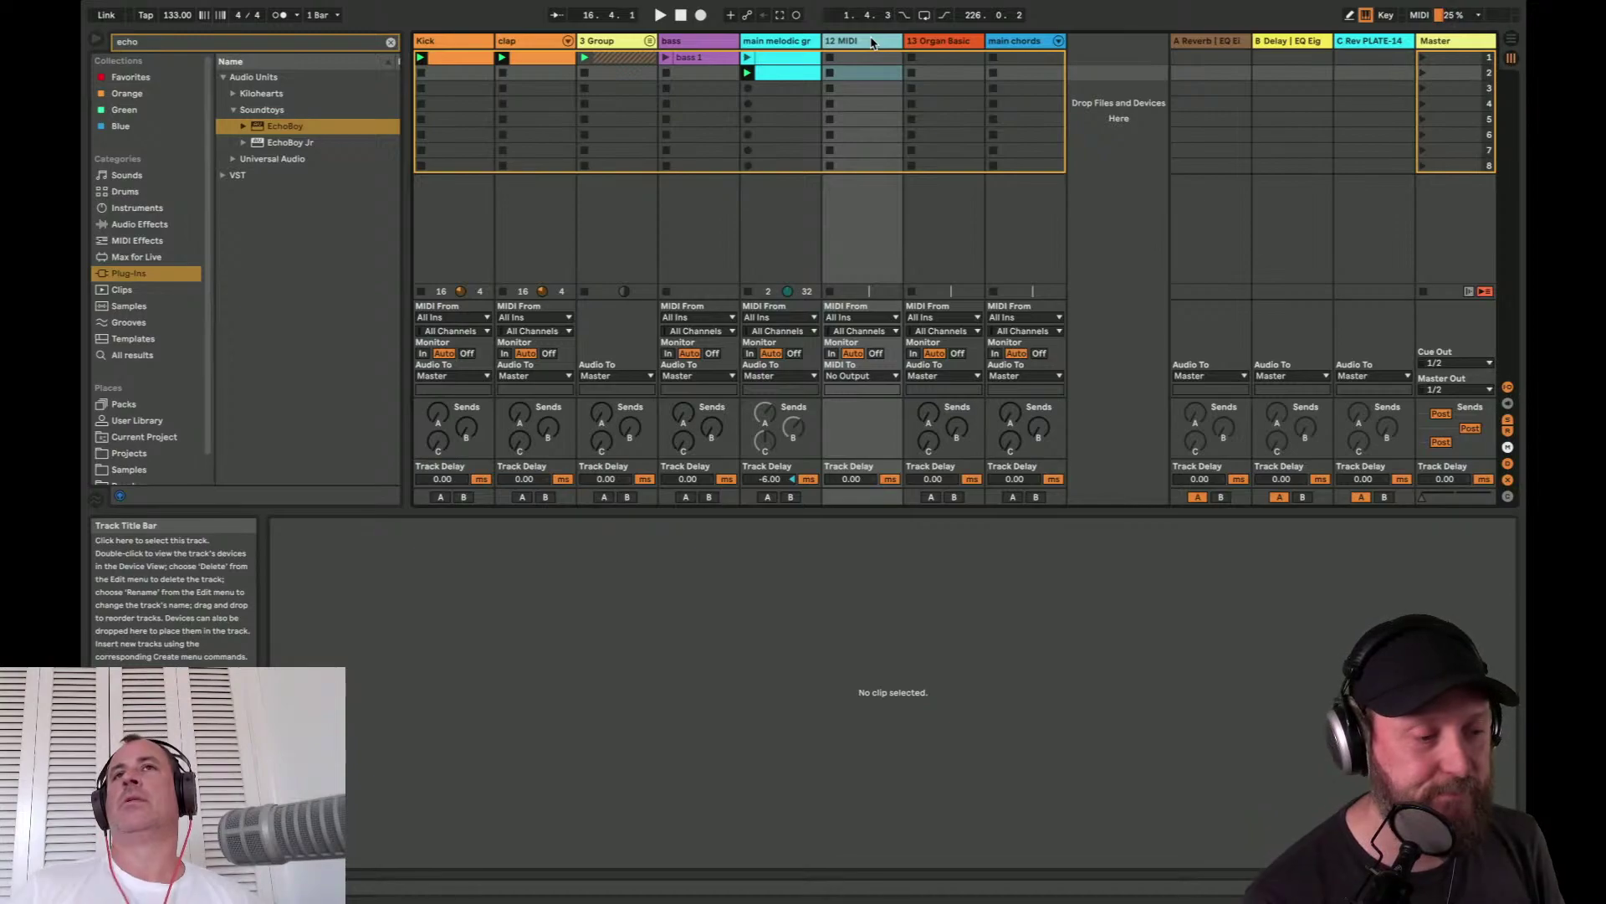
pyautogui.click(750, 293)
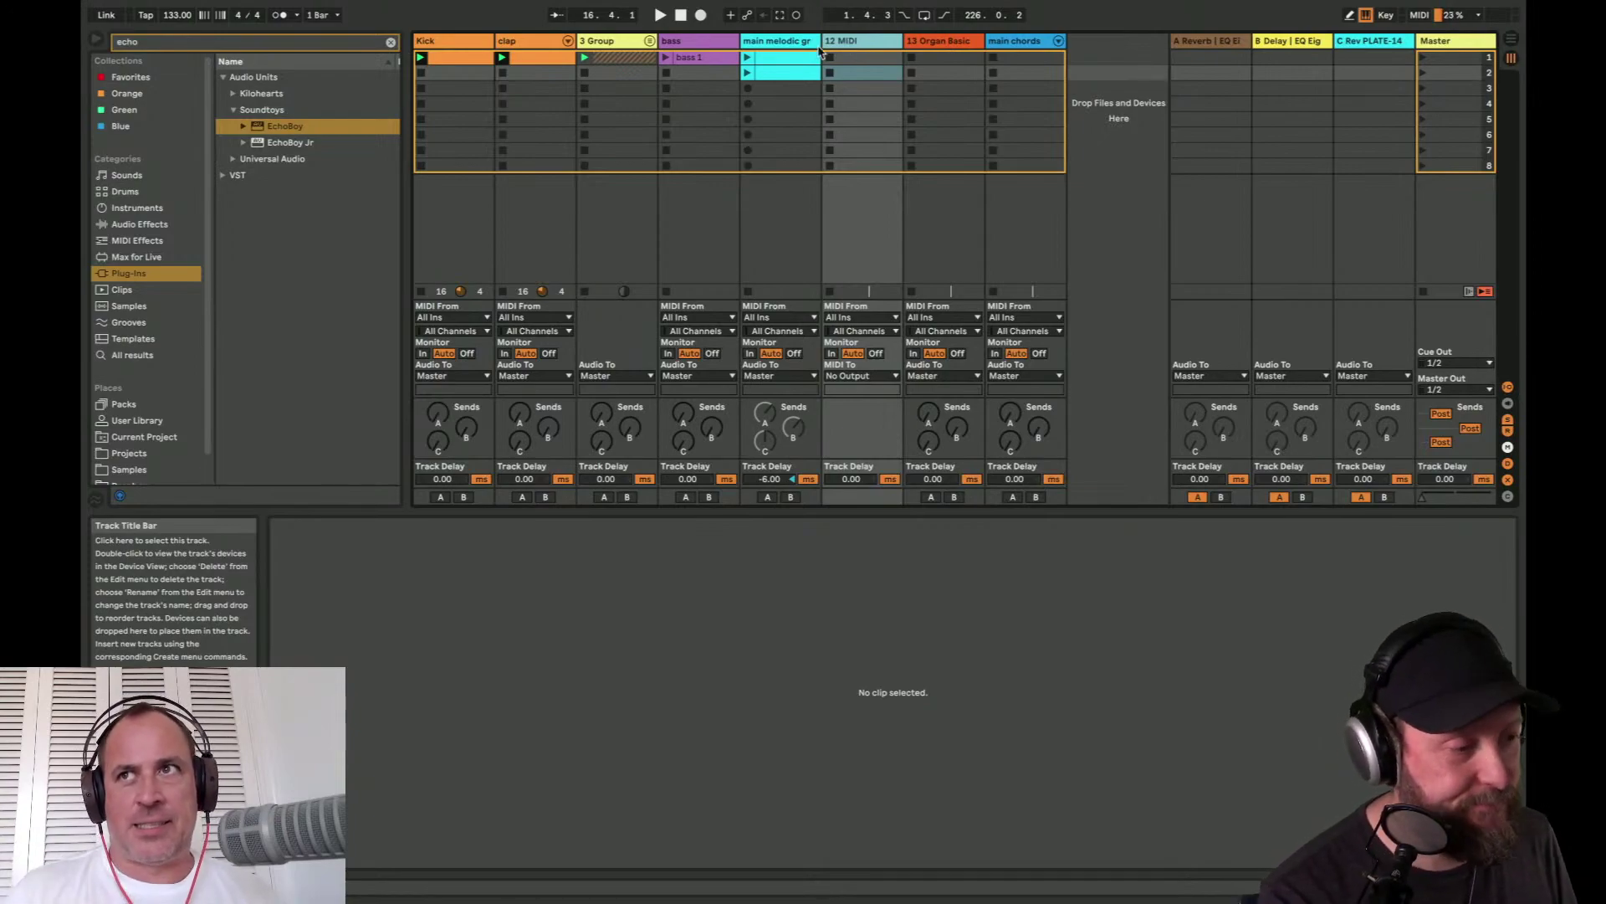
pyautogui.click(389, 43)
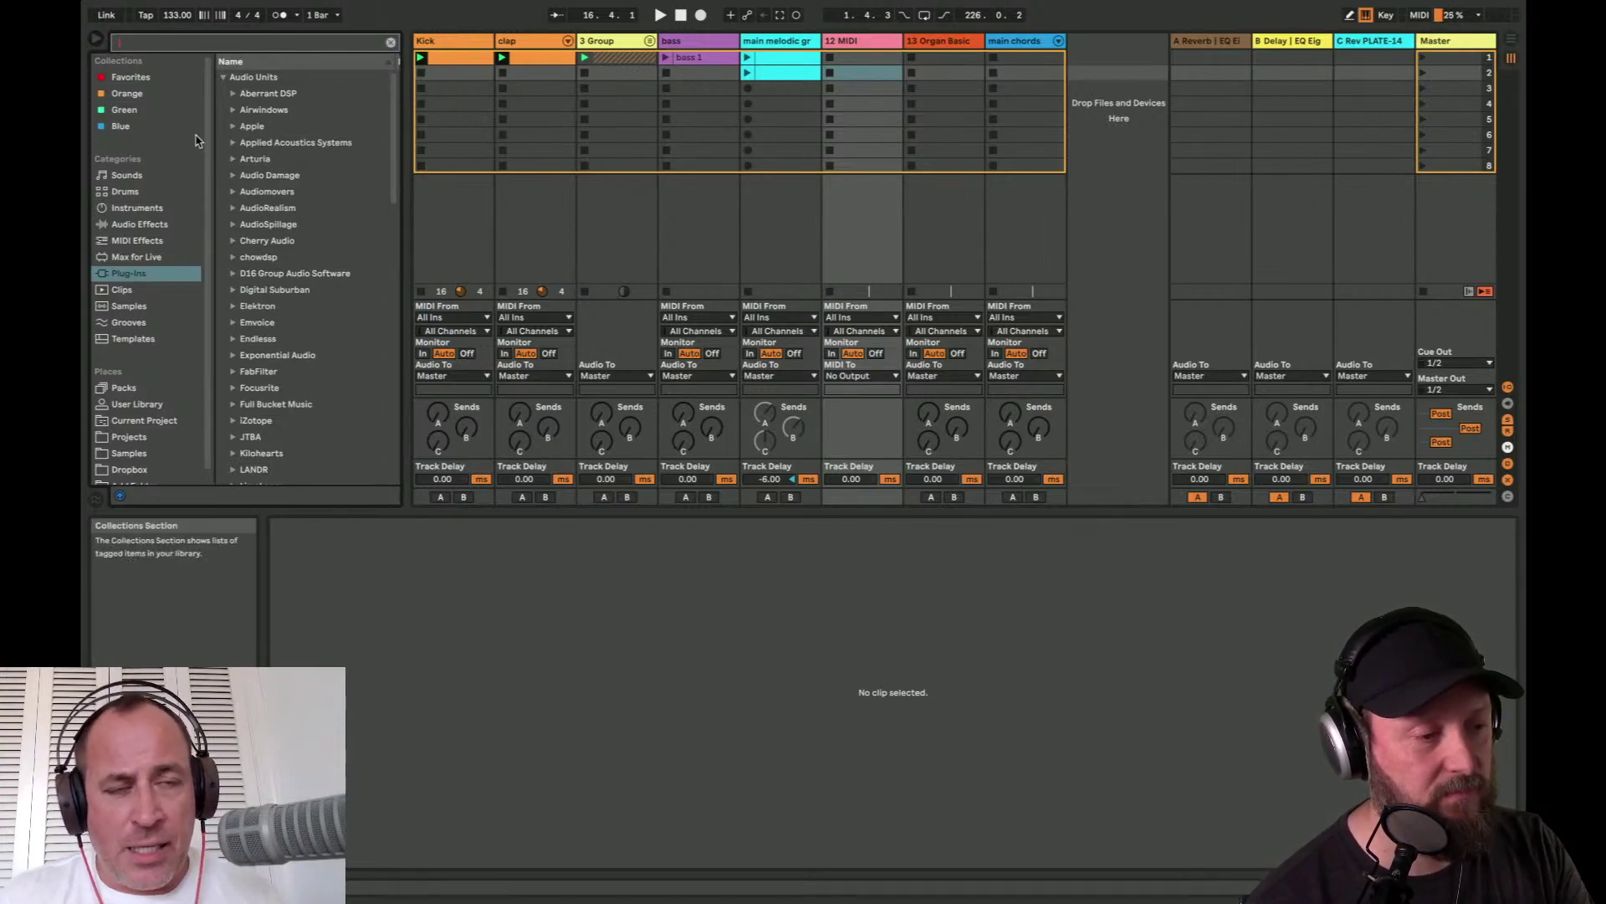
# - Play the remaining drum clips, select the 12 MIDI track and stop the clap clip
pyautogui.click(456, 119)
pyautogui.press('space')
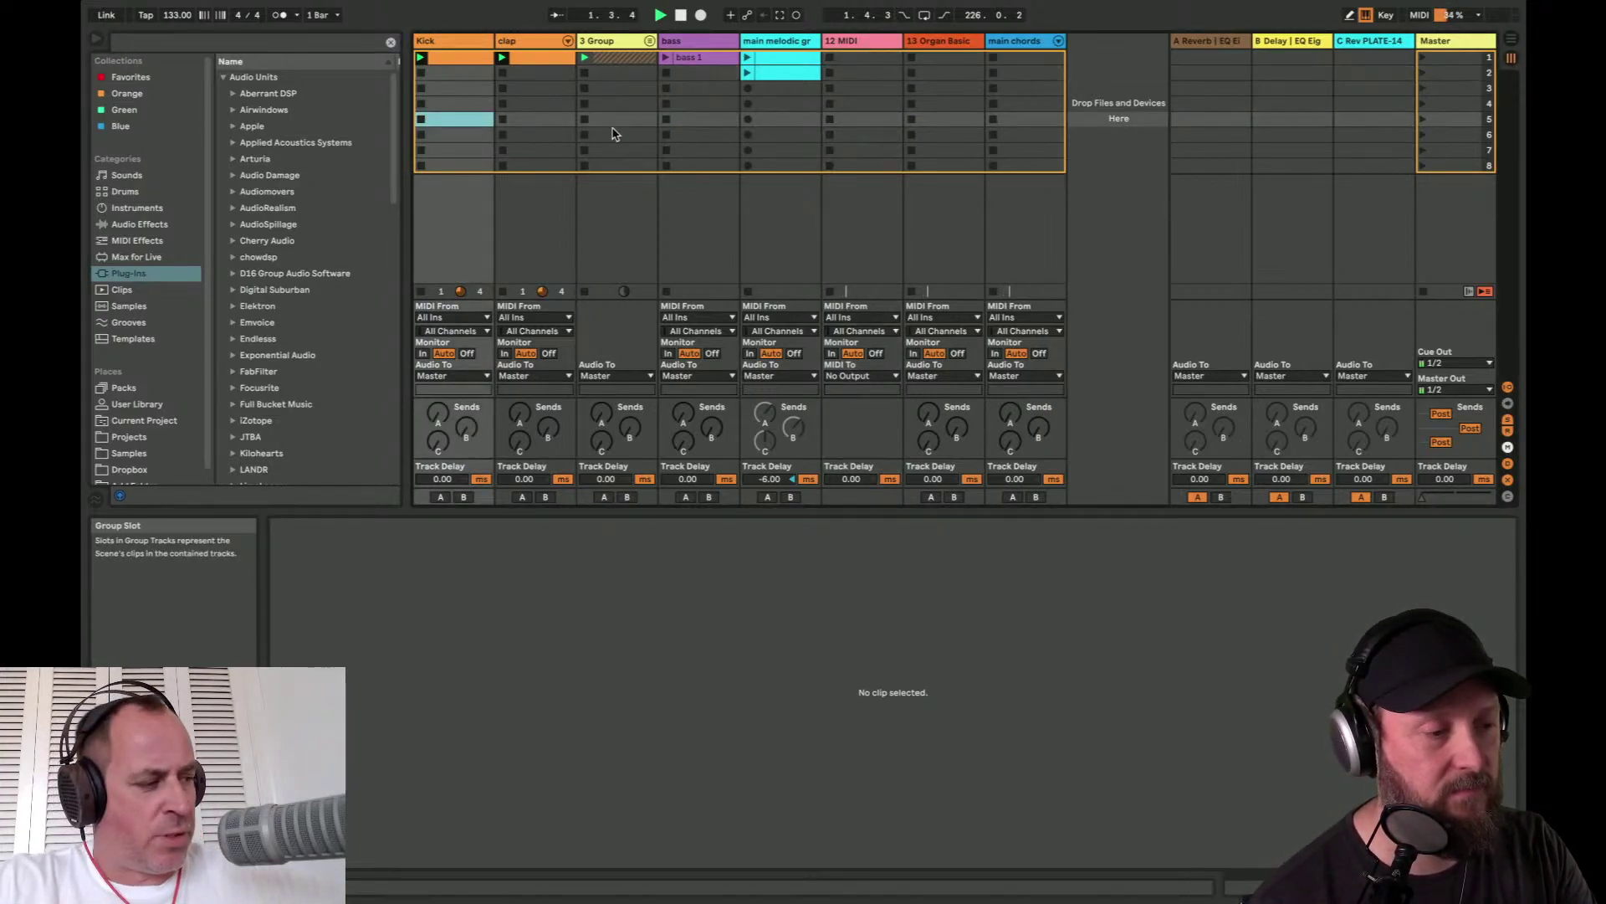
pyautogui.click(864, 42)
pyautogui.click(503, 73)
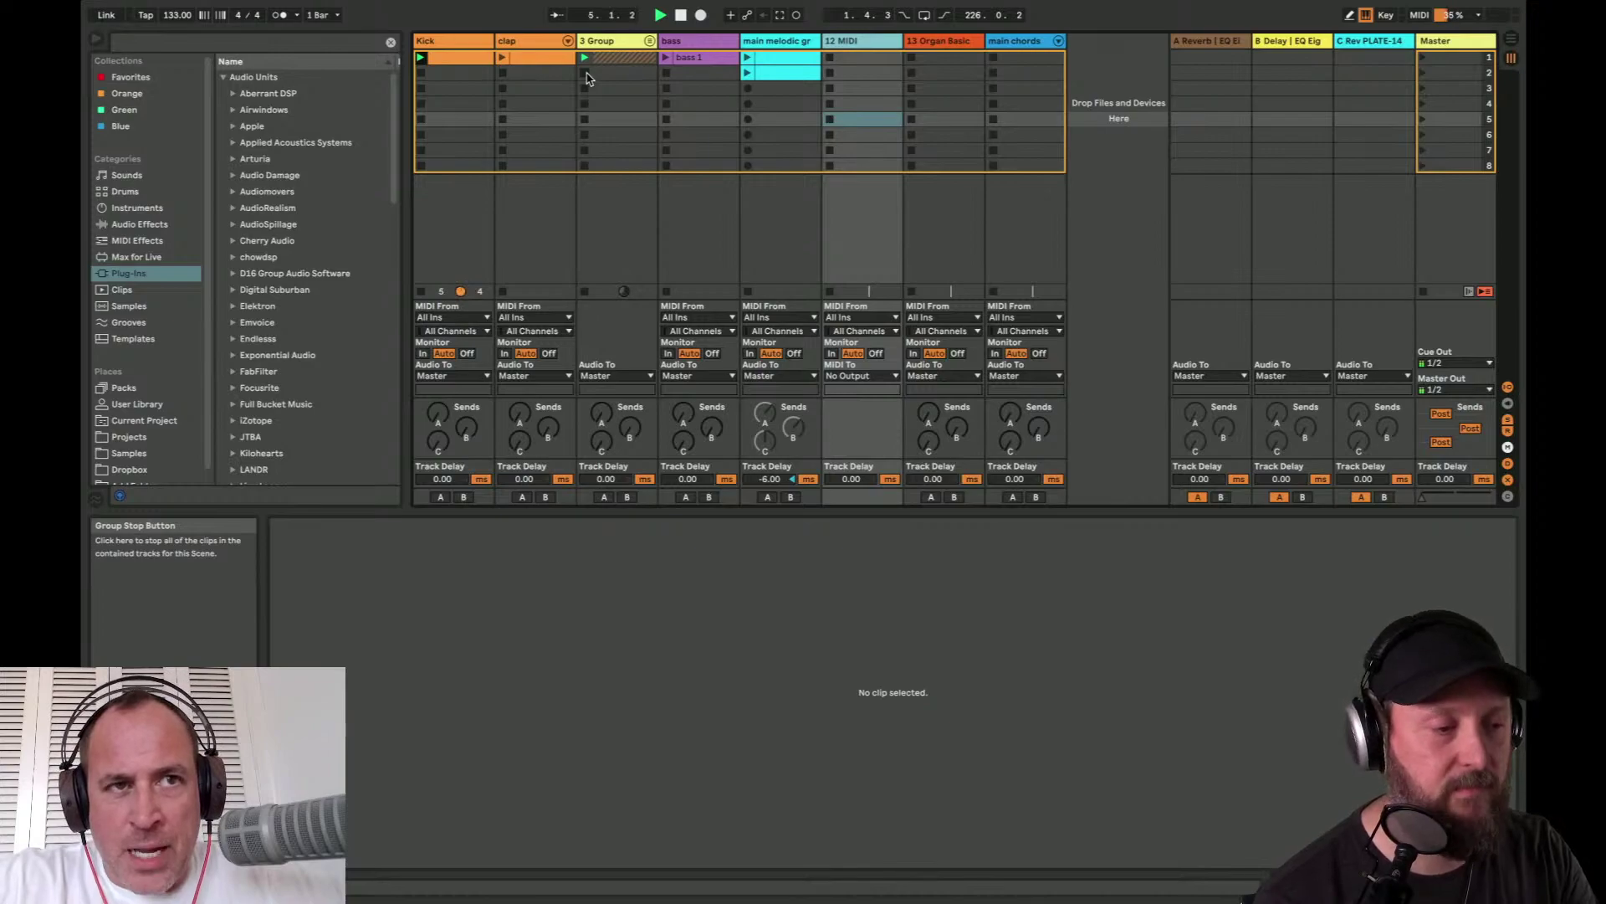
# - Create a one-bar clip in the first slot of the 12 MIDI track and add a G0 note on the second sixteenth
pyautogui.doubleClick(858, 57)
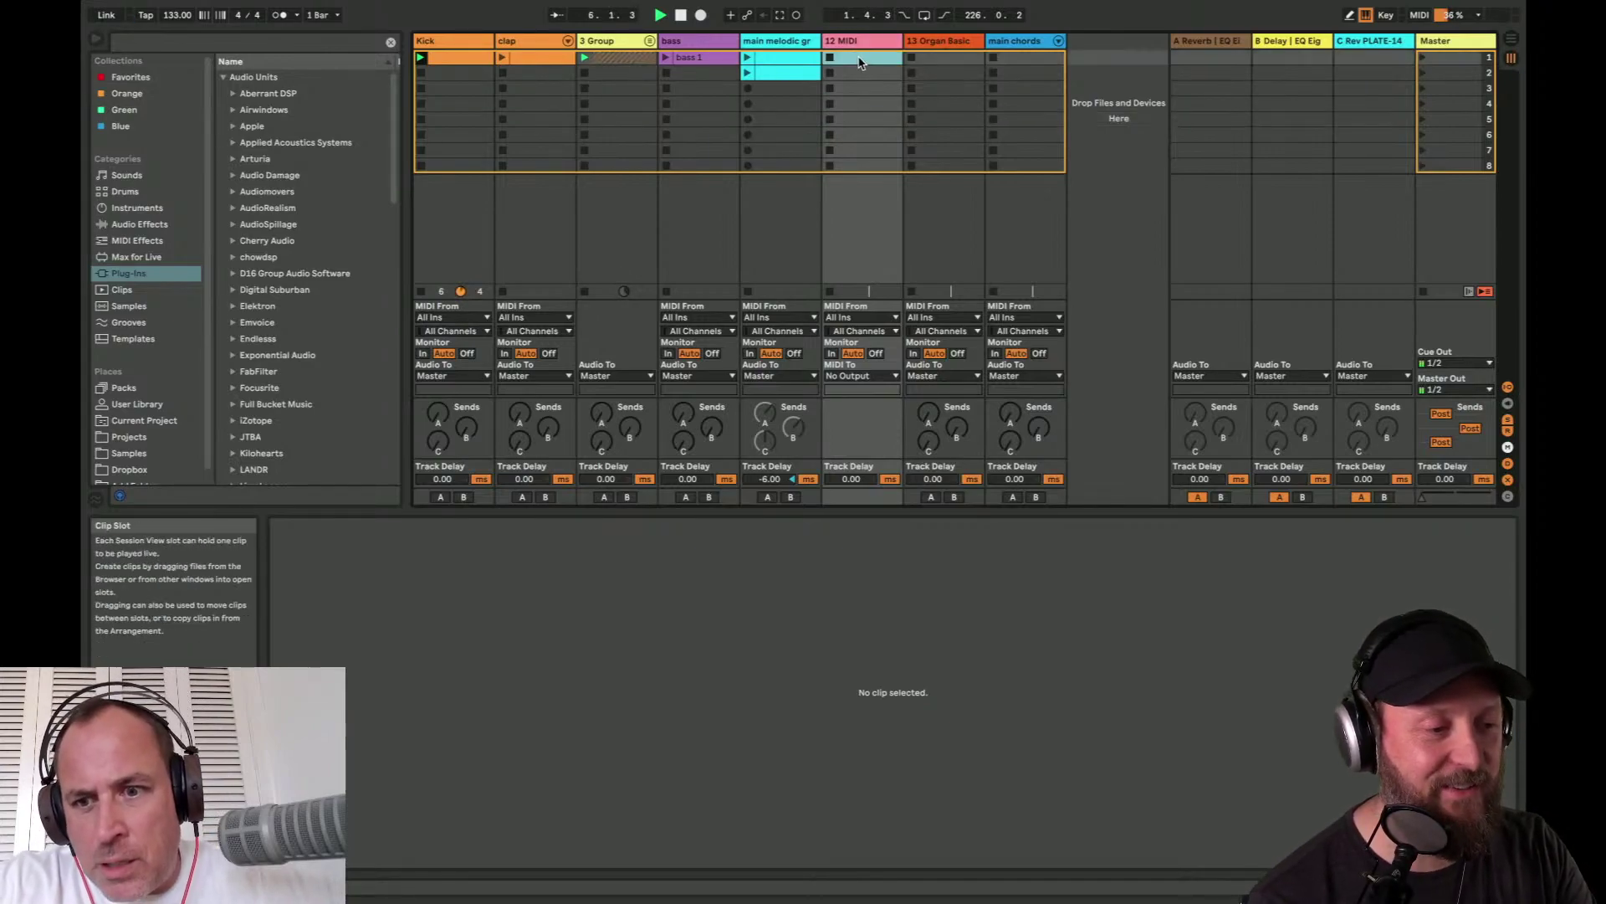
pyautogui.moveTo(820, 510); pyautogui.dragTo(822, 336)
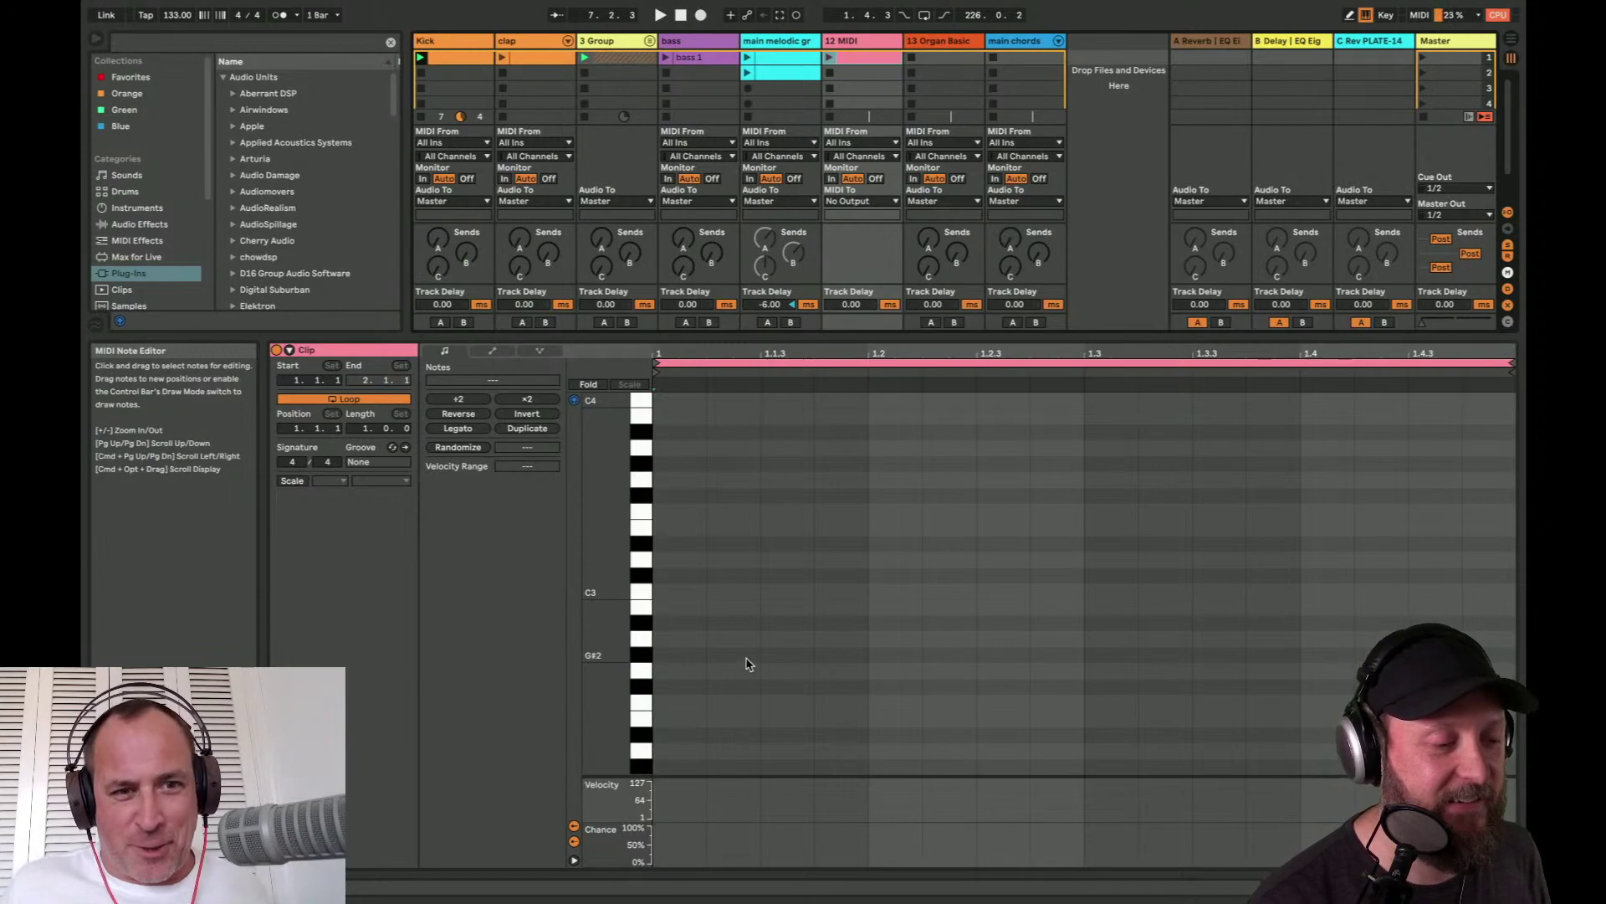
pyautogui.scroll(-5, 746, 663)
pyautogui.scroll(-2, 746, 663)
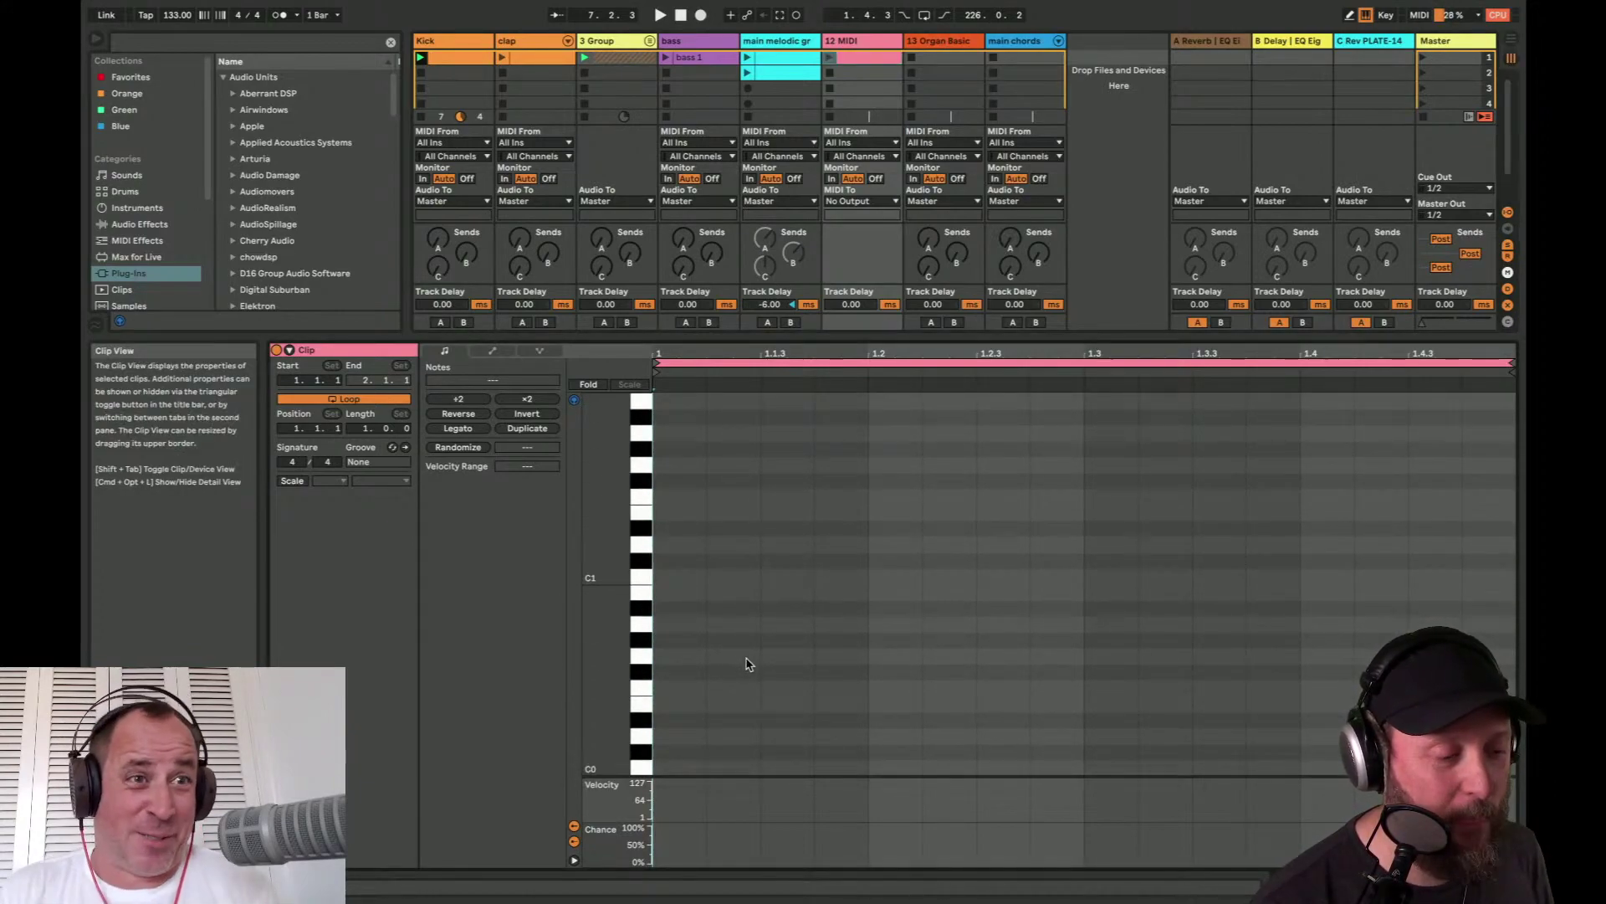
pyautogui.doubleClick(728, 655)
# - Duplicate the G0 note onto every second sixteenth through to the bar's end and launch the clip
pyautogui.press('super+d')
pyautogui.press('Right')
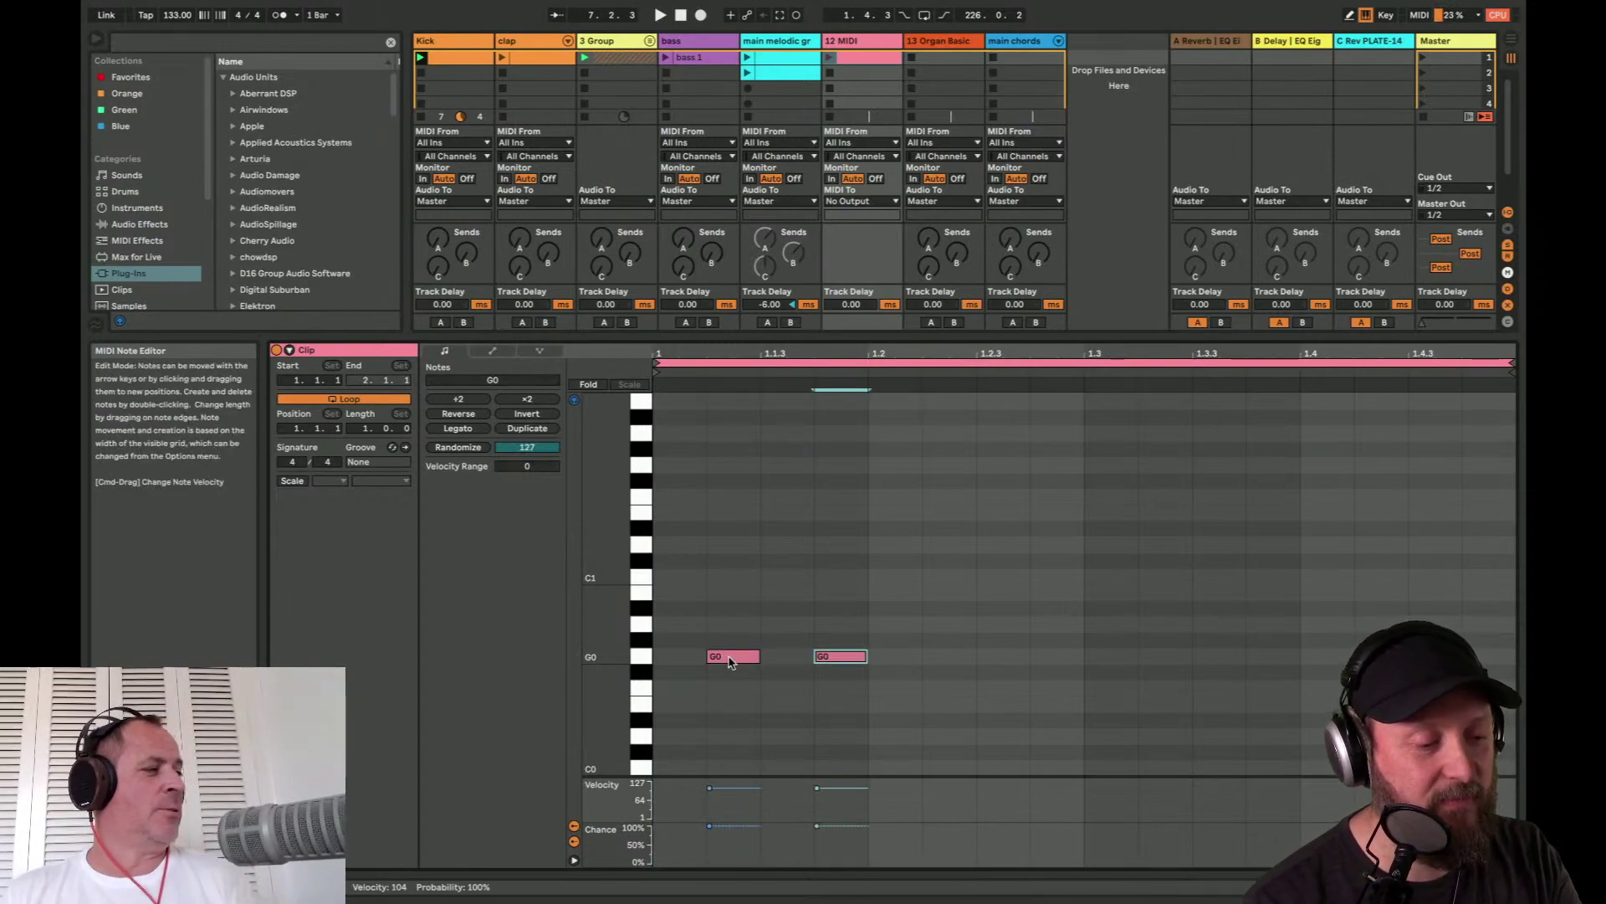
pyautogui.press('super+d')
pyautogui.press('Right')
pyautogui.press('super+d')
pyautogui.press('Right')
pyautogui.press('super+d')
pyautogui.press('Right')
pyautogui.press('super+d')
pyautogui.press('Right')
pyautogui.press('super+d')
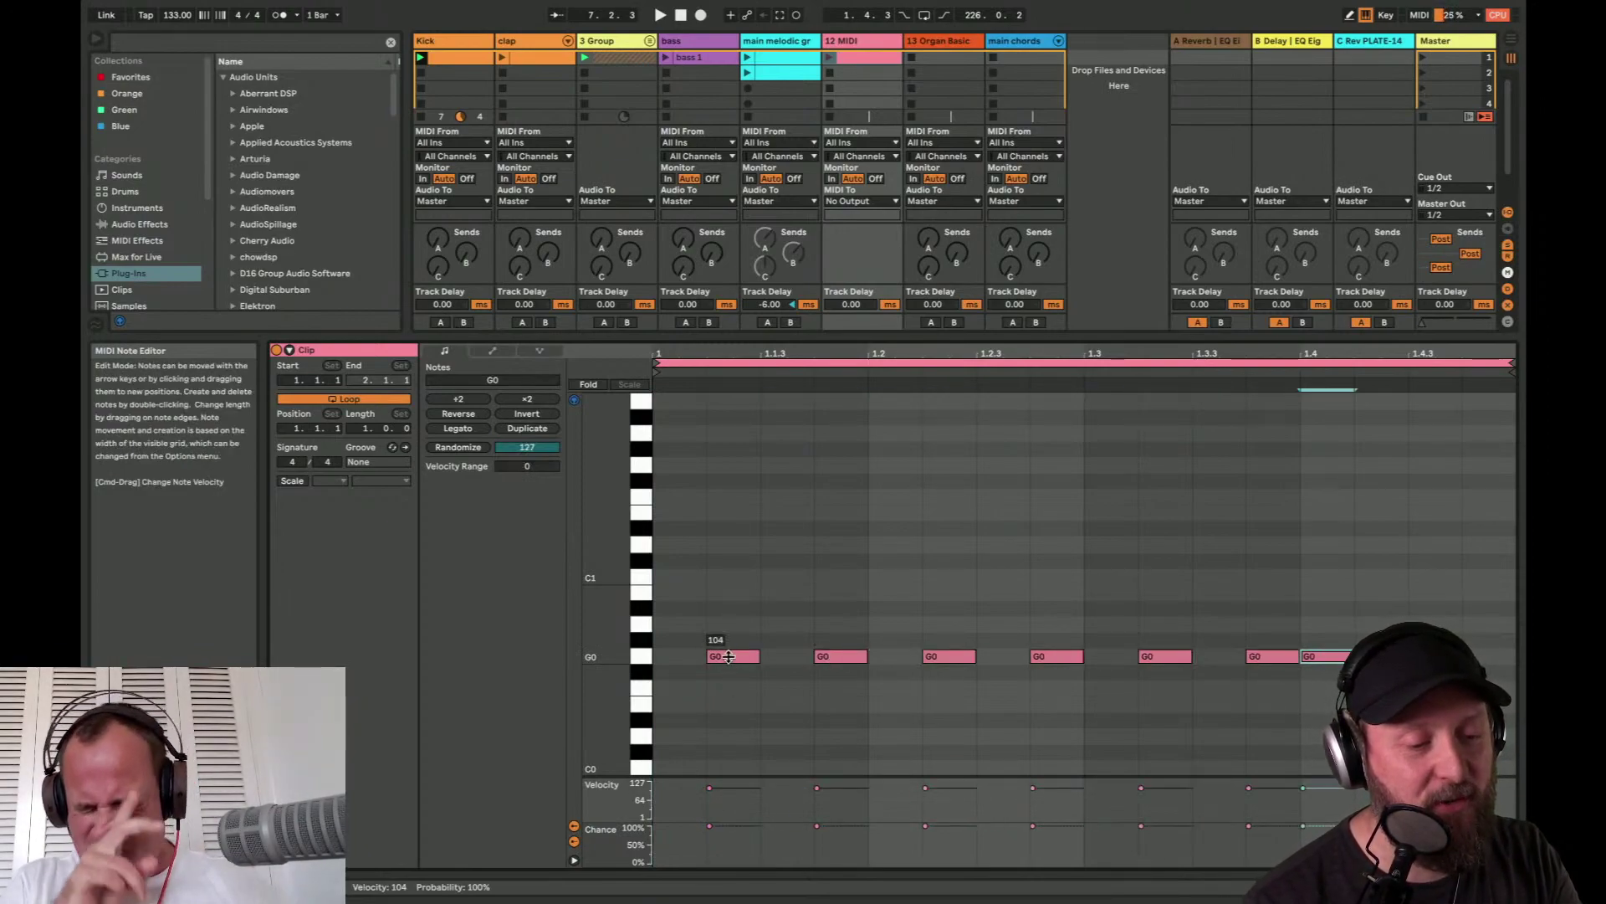
pyautogui.press('Right')
pyautogui.press('super+d')
pyautogui.press('Right')
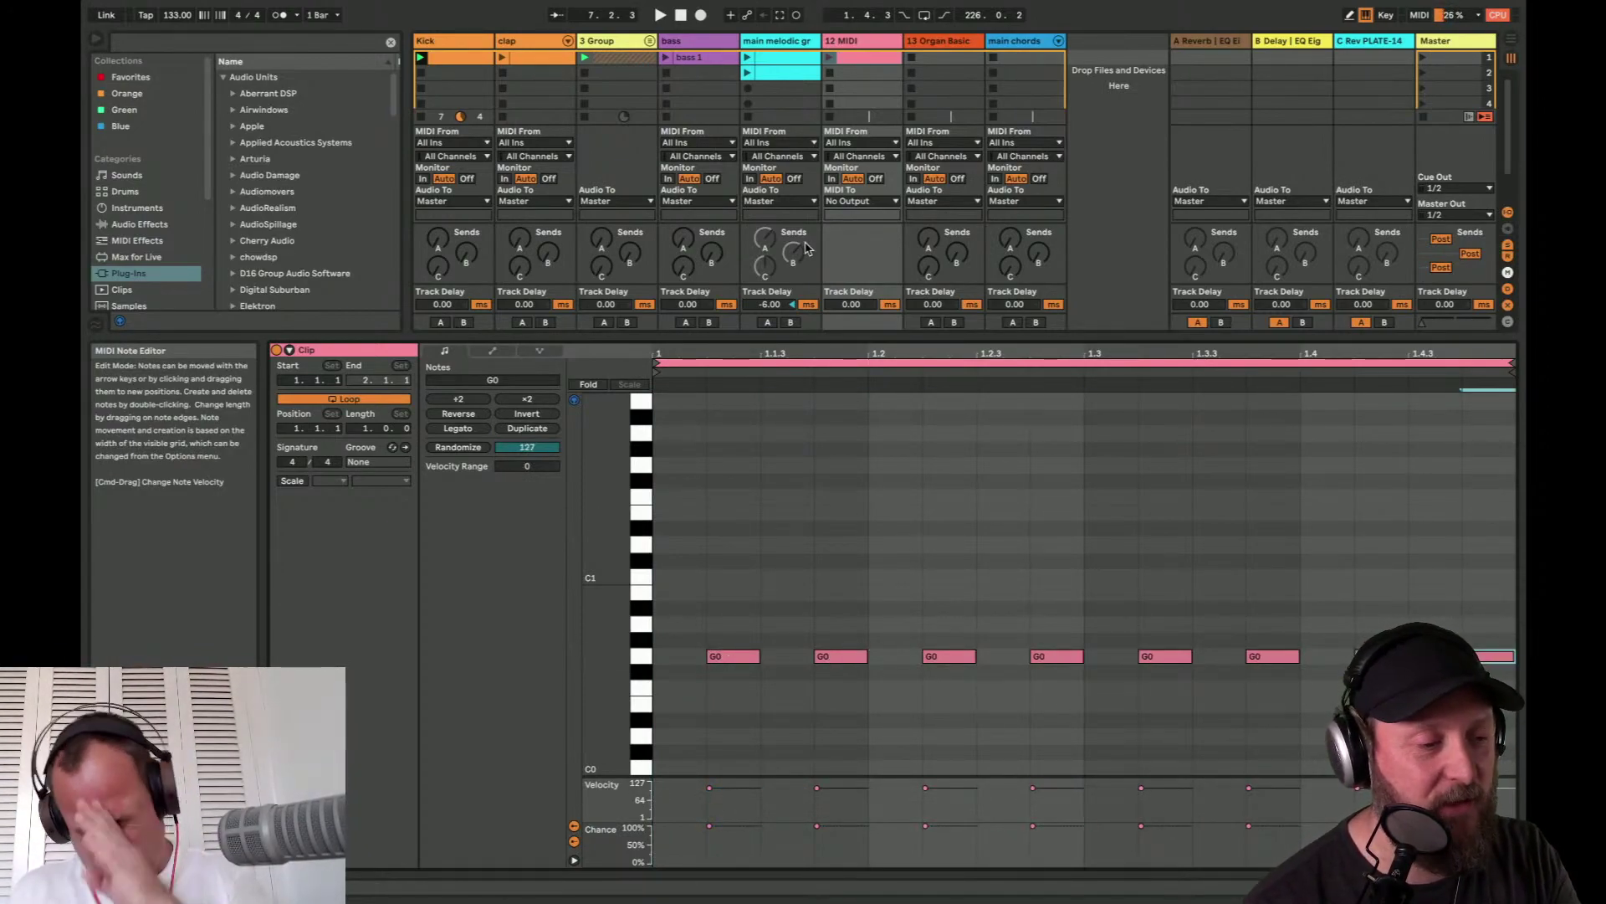
pyautogui.click(829, 57)
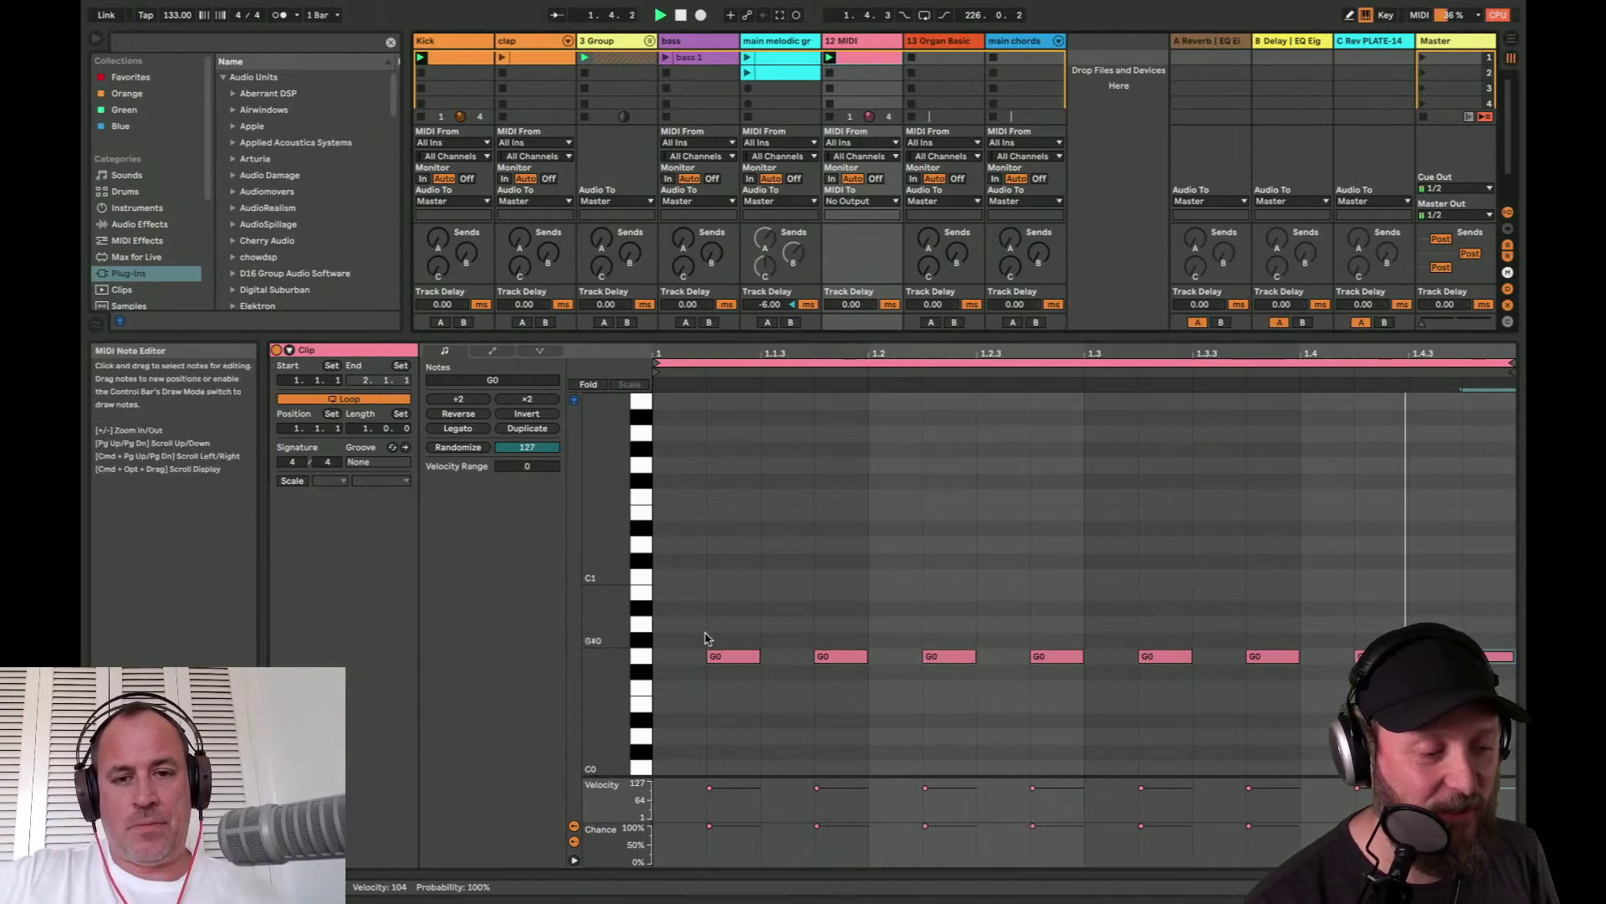
# - Load Pigments from the Favorites collection onto the 12 MIDI track
pyautogui.click(859, 41)
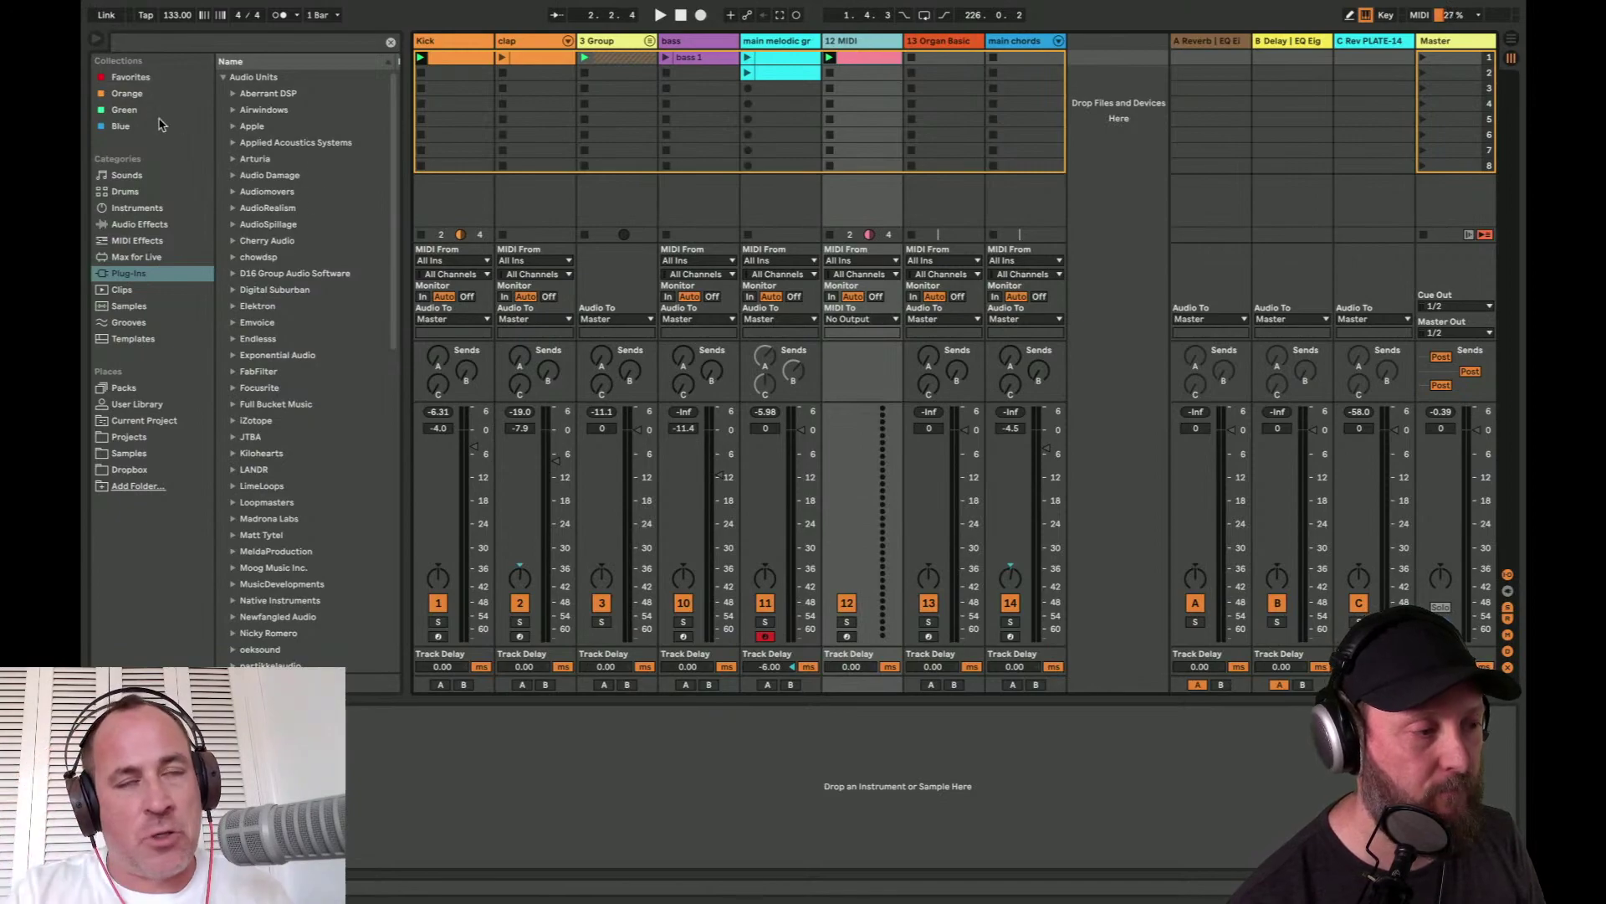
pyautogui.click(131, 77)
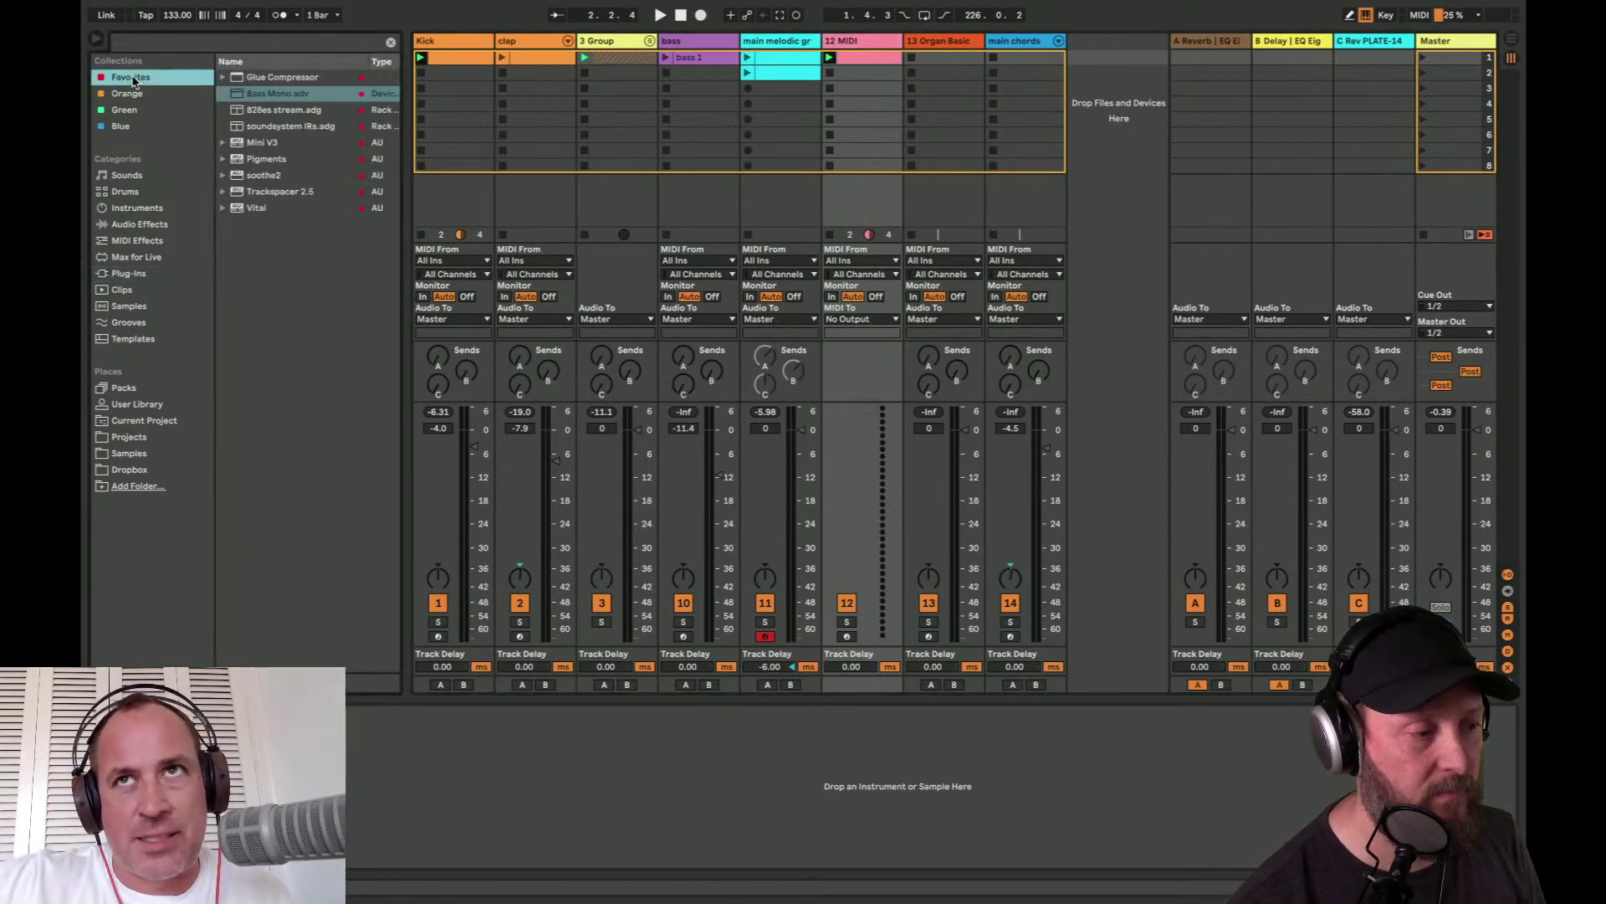
pyautogui.click(239, 163)
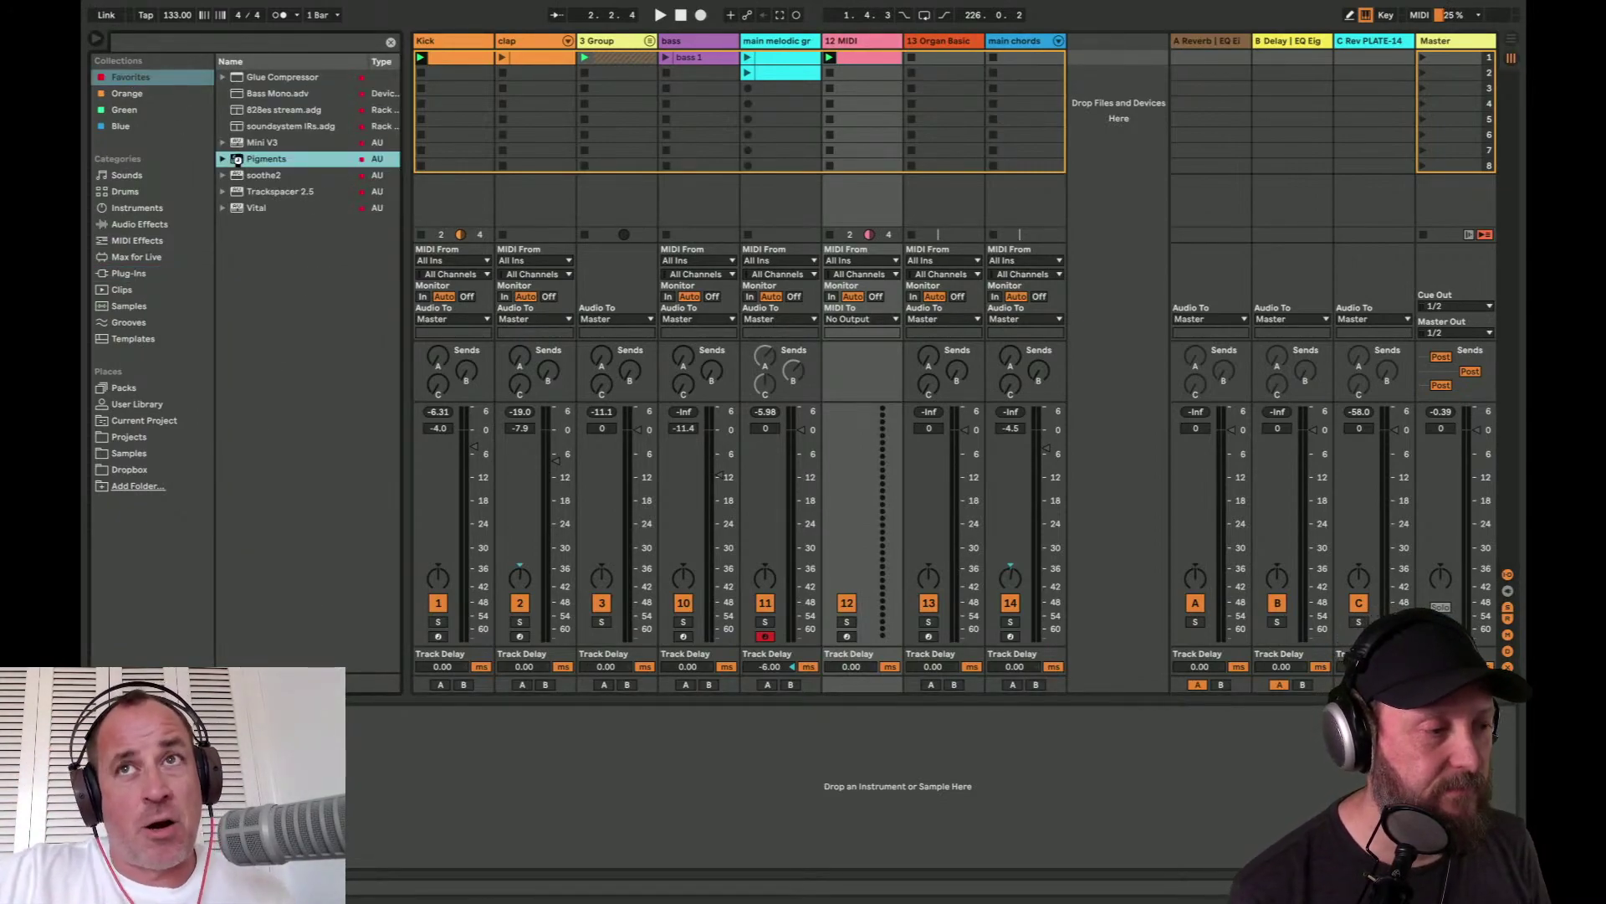
pyautogui.doubleClick(238, 161)
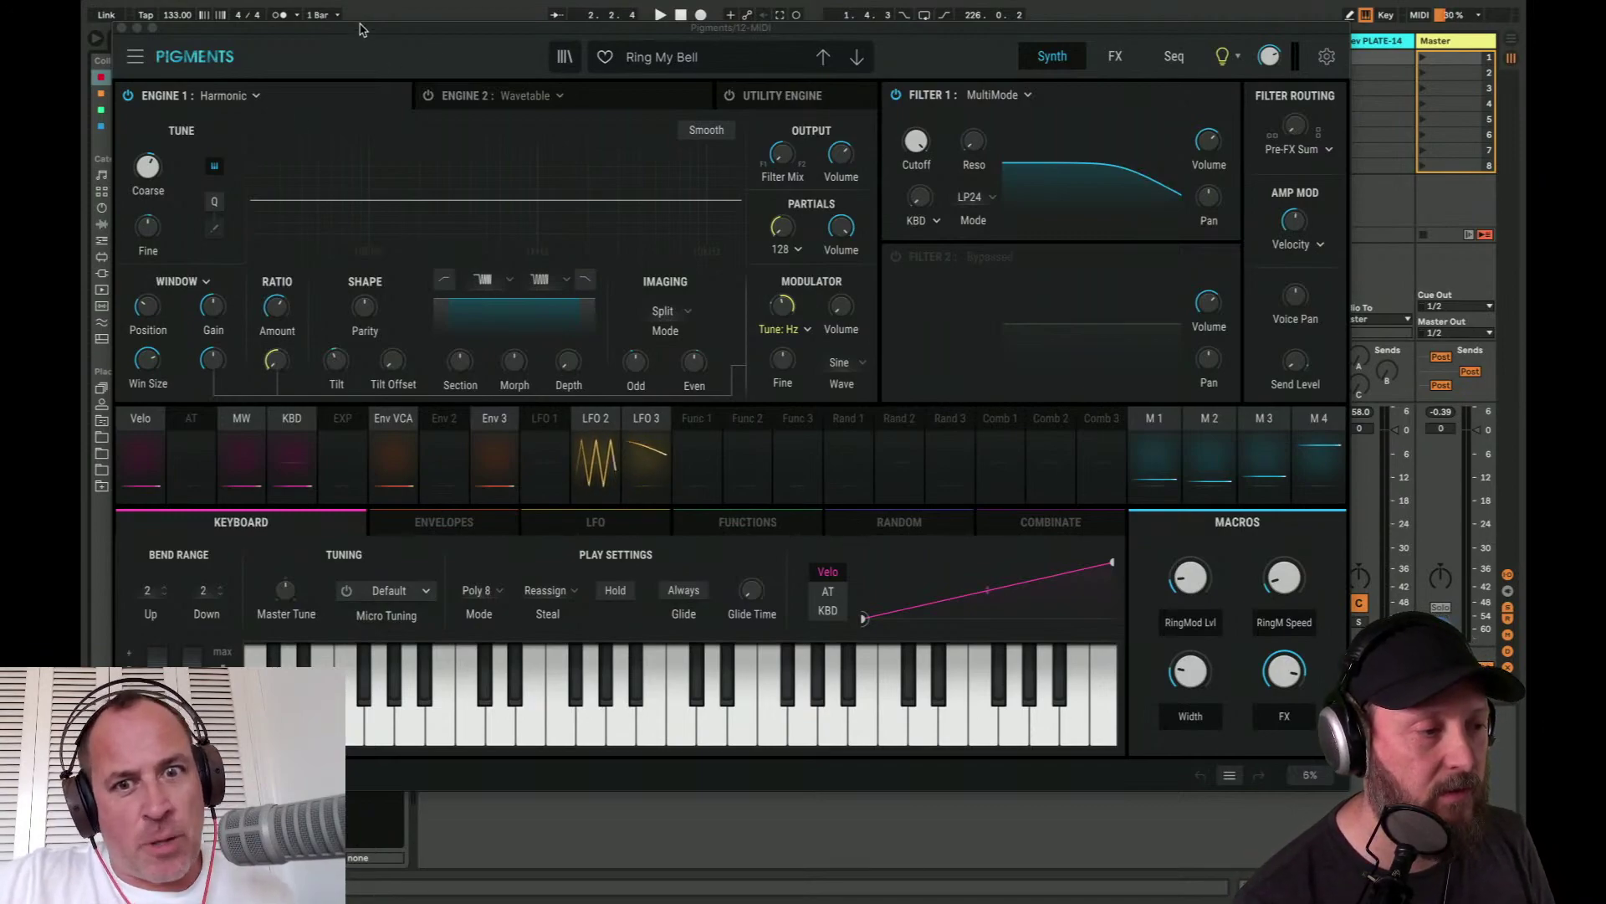
pyautogui.moveTo(360, 29); pyautogui.dragTo(434, 73)
# - Filter the Pigments presets by the Bass type and load Organic Pluck-er
pyautogui.click(639, 96)
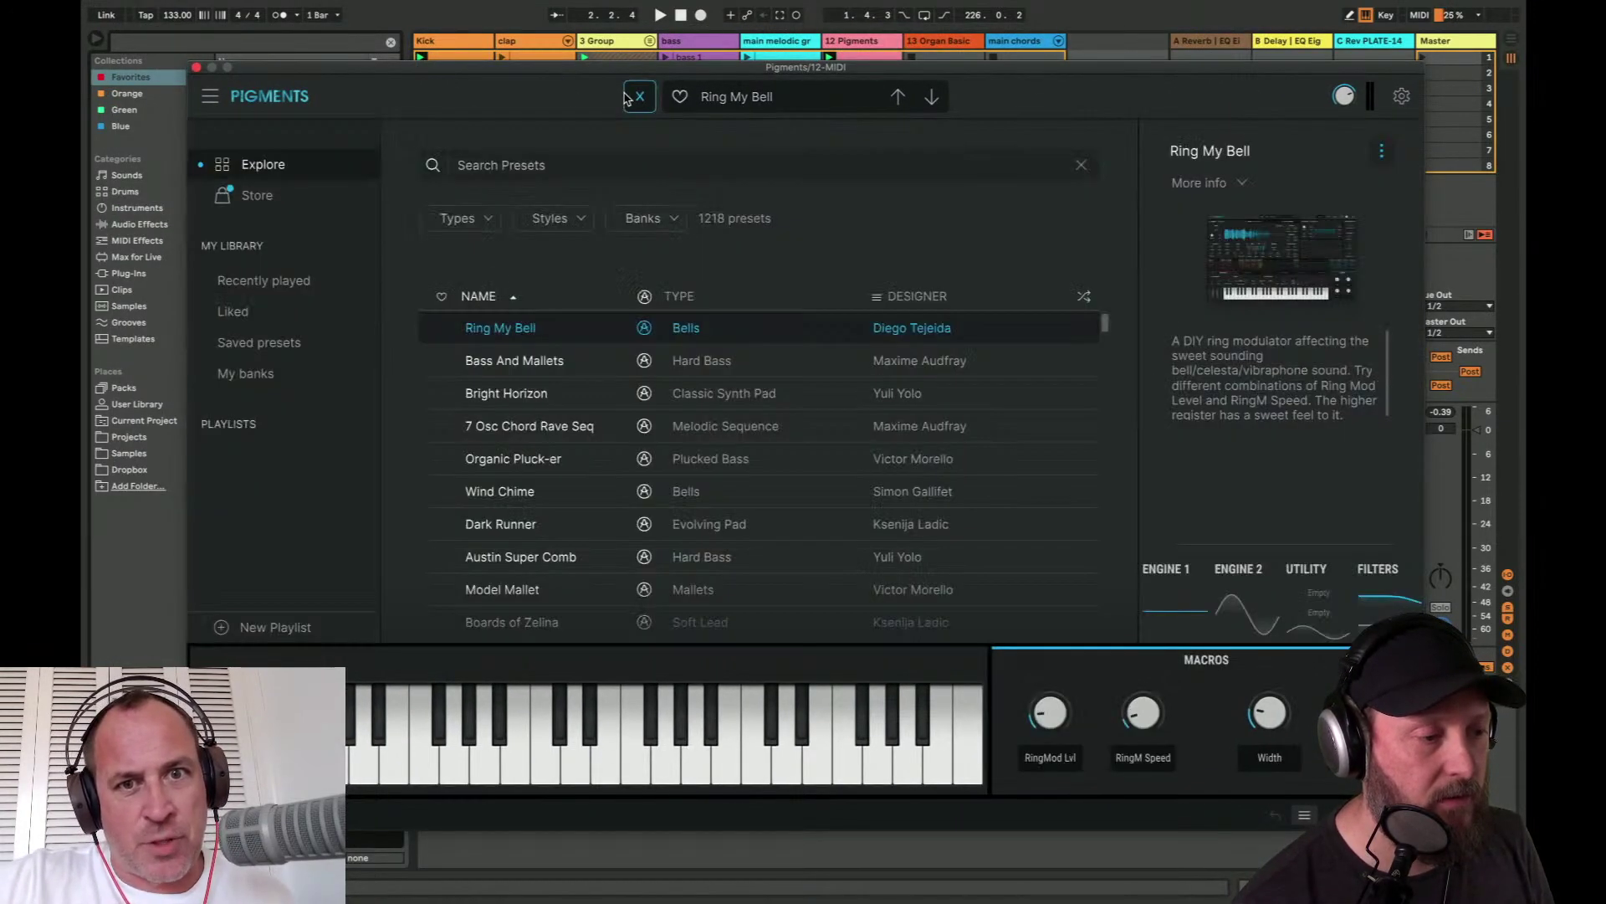
pyautogui.click(491, 219)
pyautogui.click(508, 263)
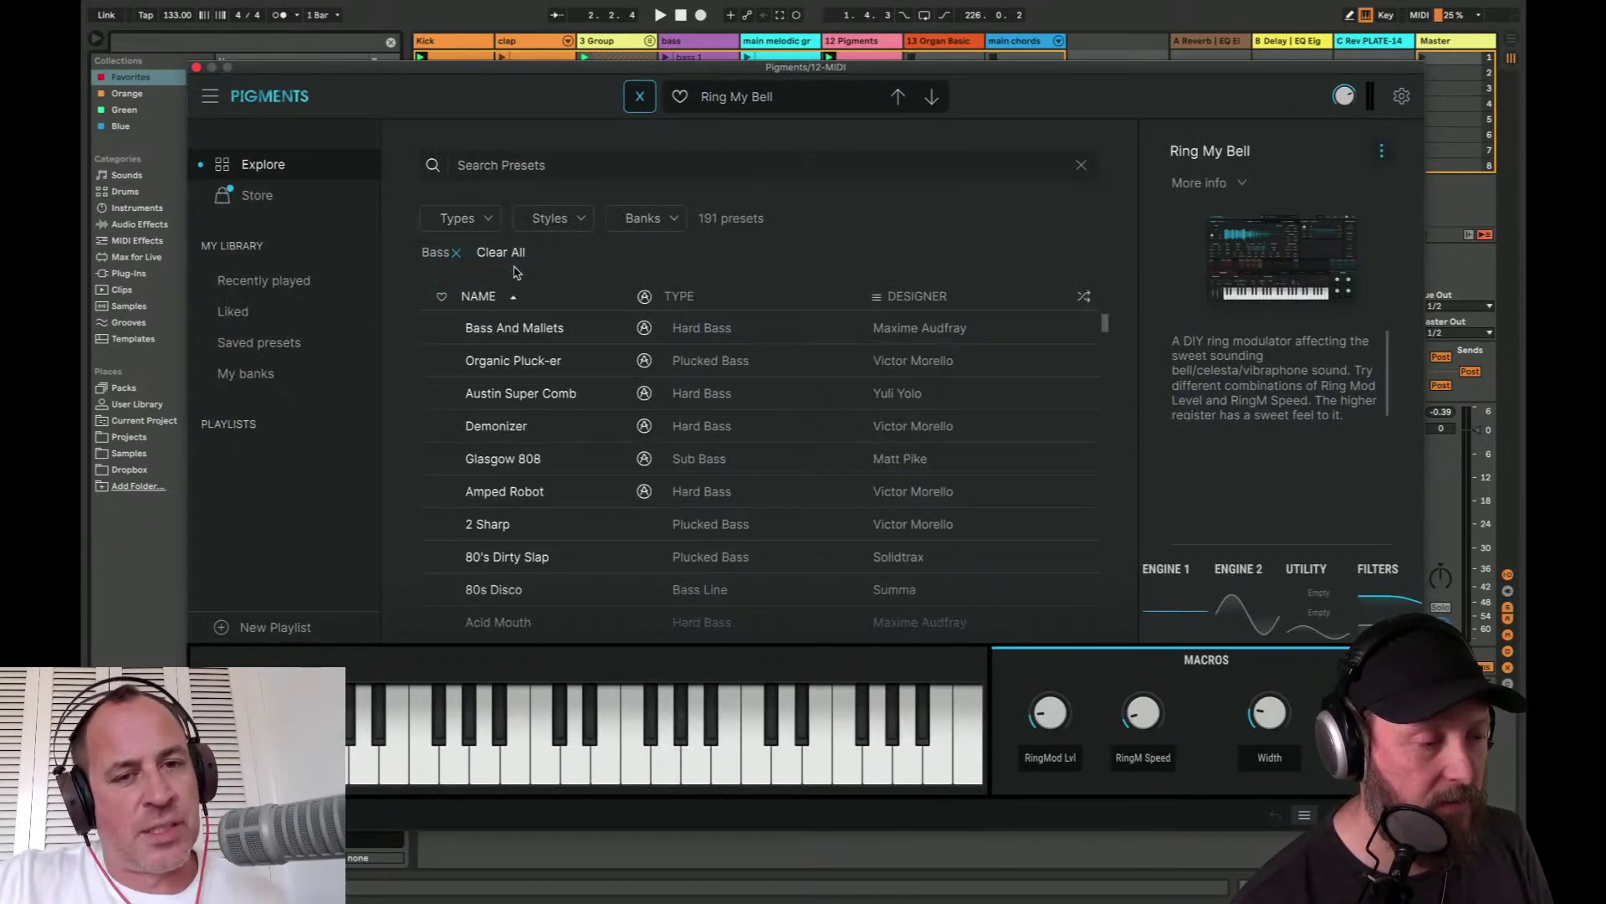
pyautogui.click(528, 359)
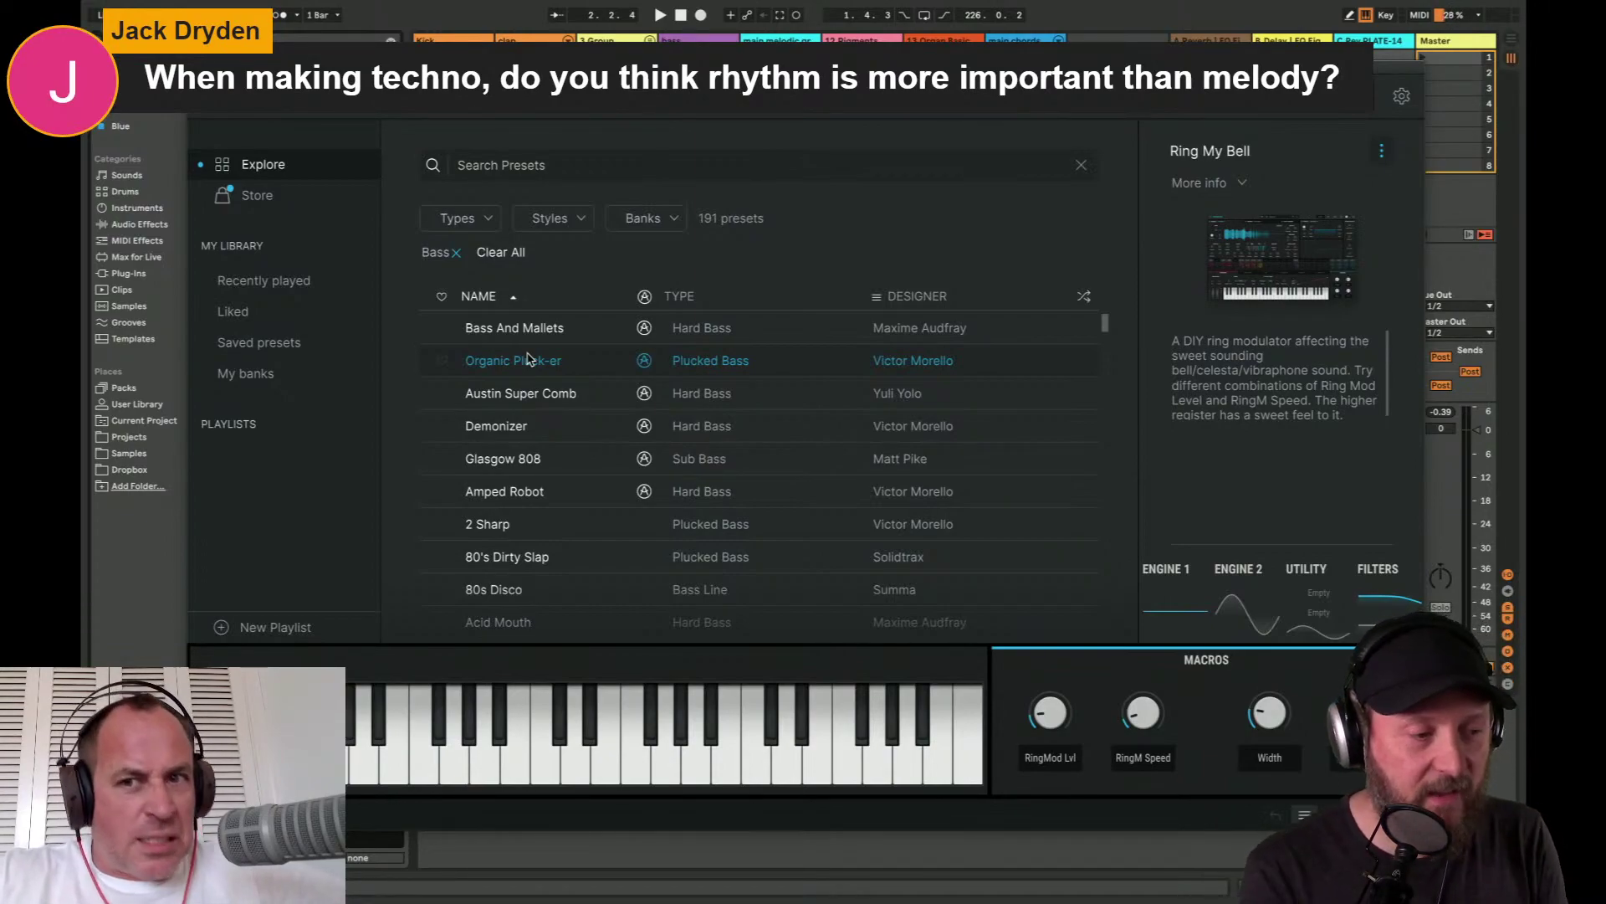
# - Audition the Pigments bass pattern with the drums and transpose its clip's notes down an octave to G-1
pyautogui.press('super+alt+p')
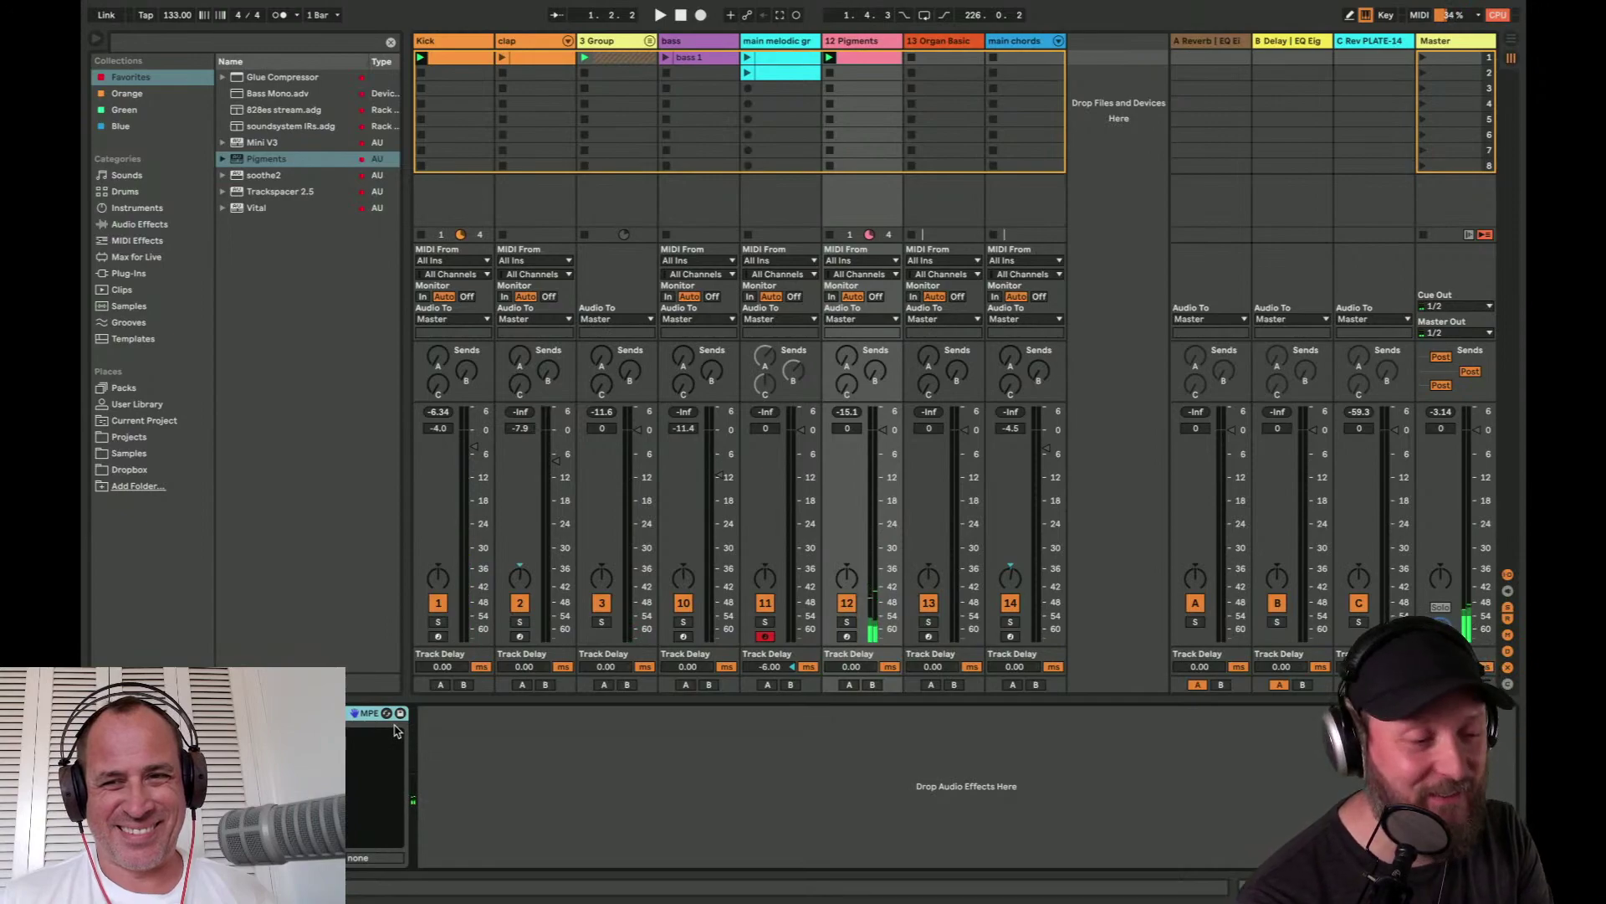
pyautogui.press('space')
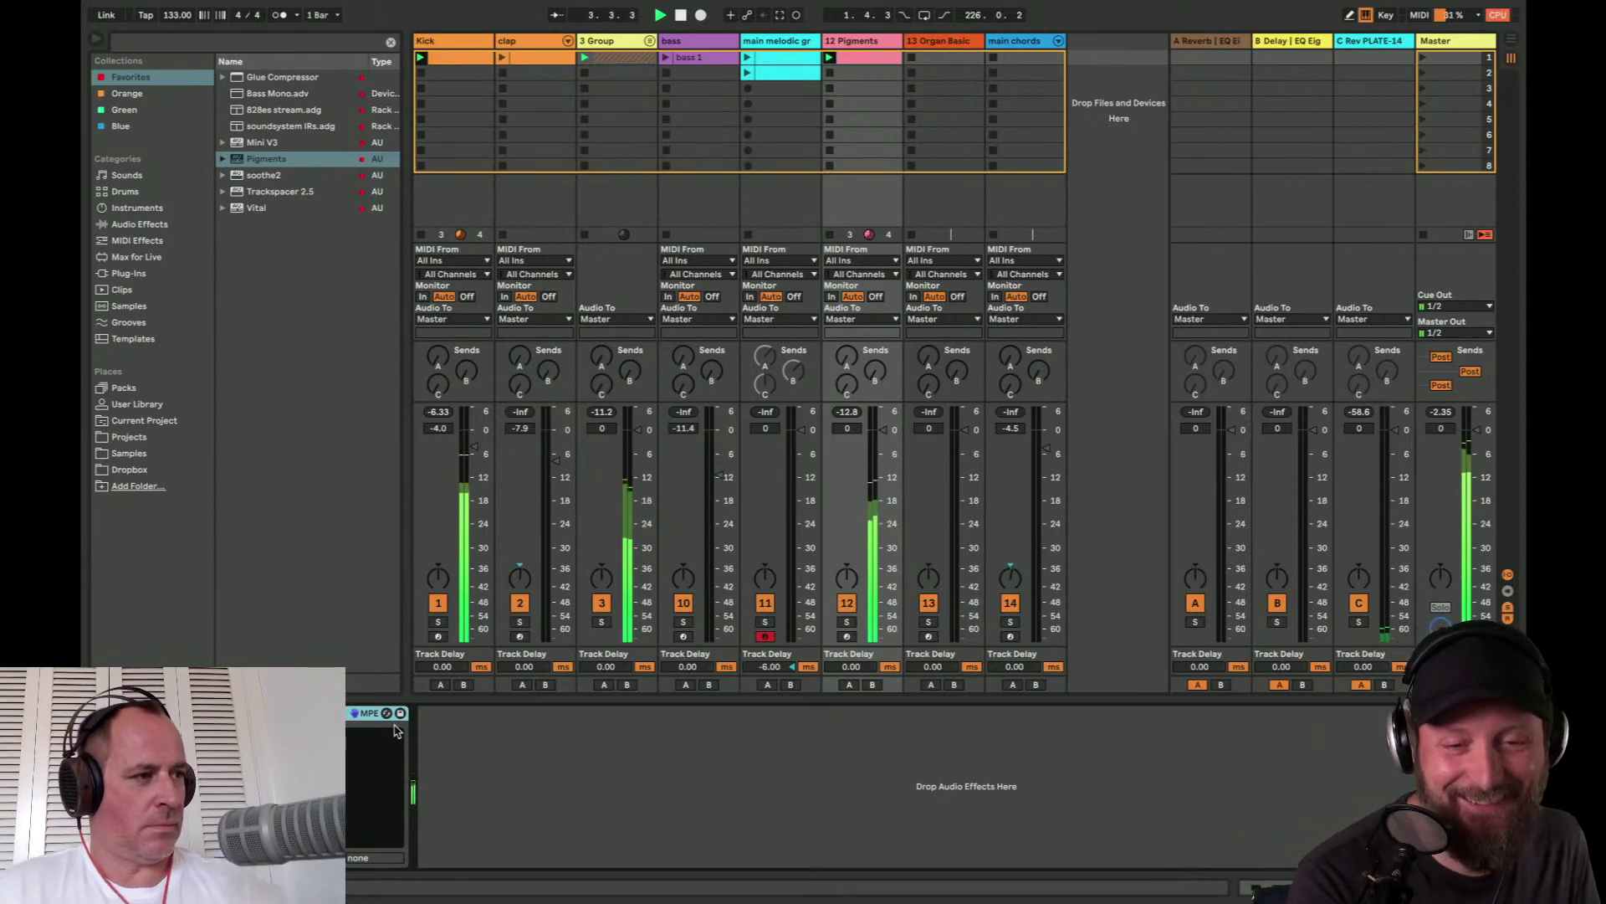
pyautogui.click(870, 73)
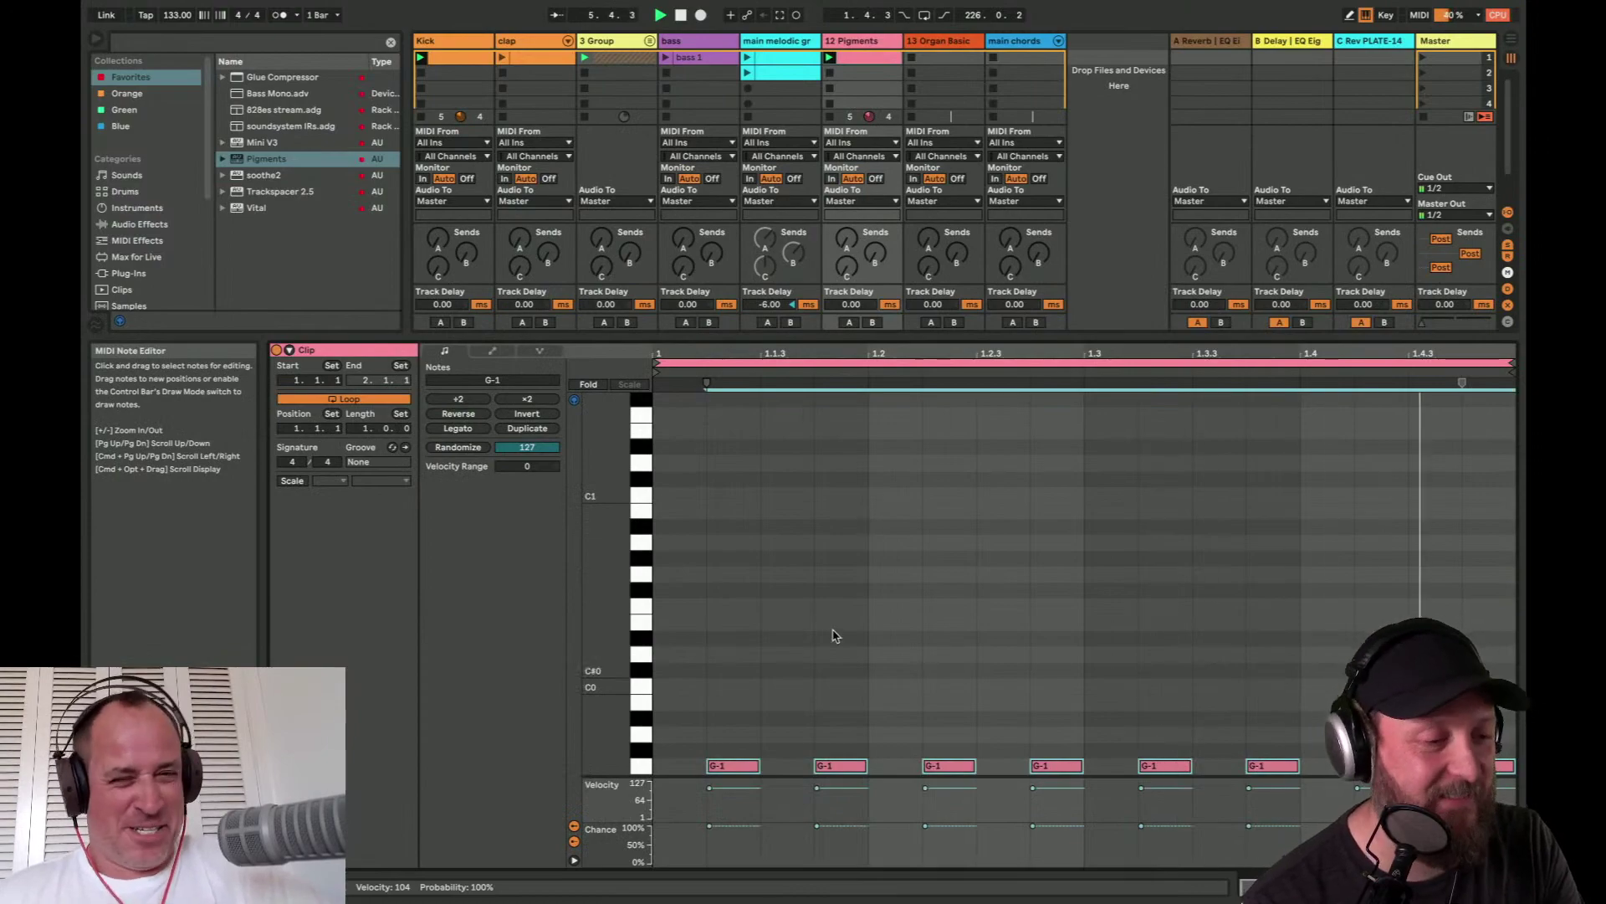
# - Load the Bass And Mallets preset in Pigments on the 12 Pigments track
pyautogui.doubleClick(859, 46)
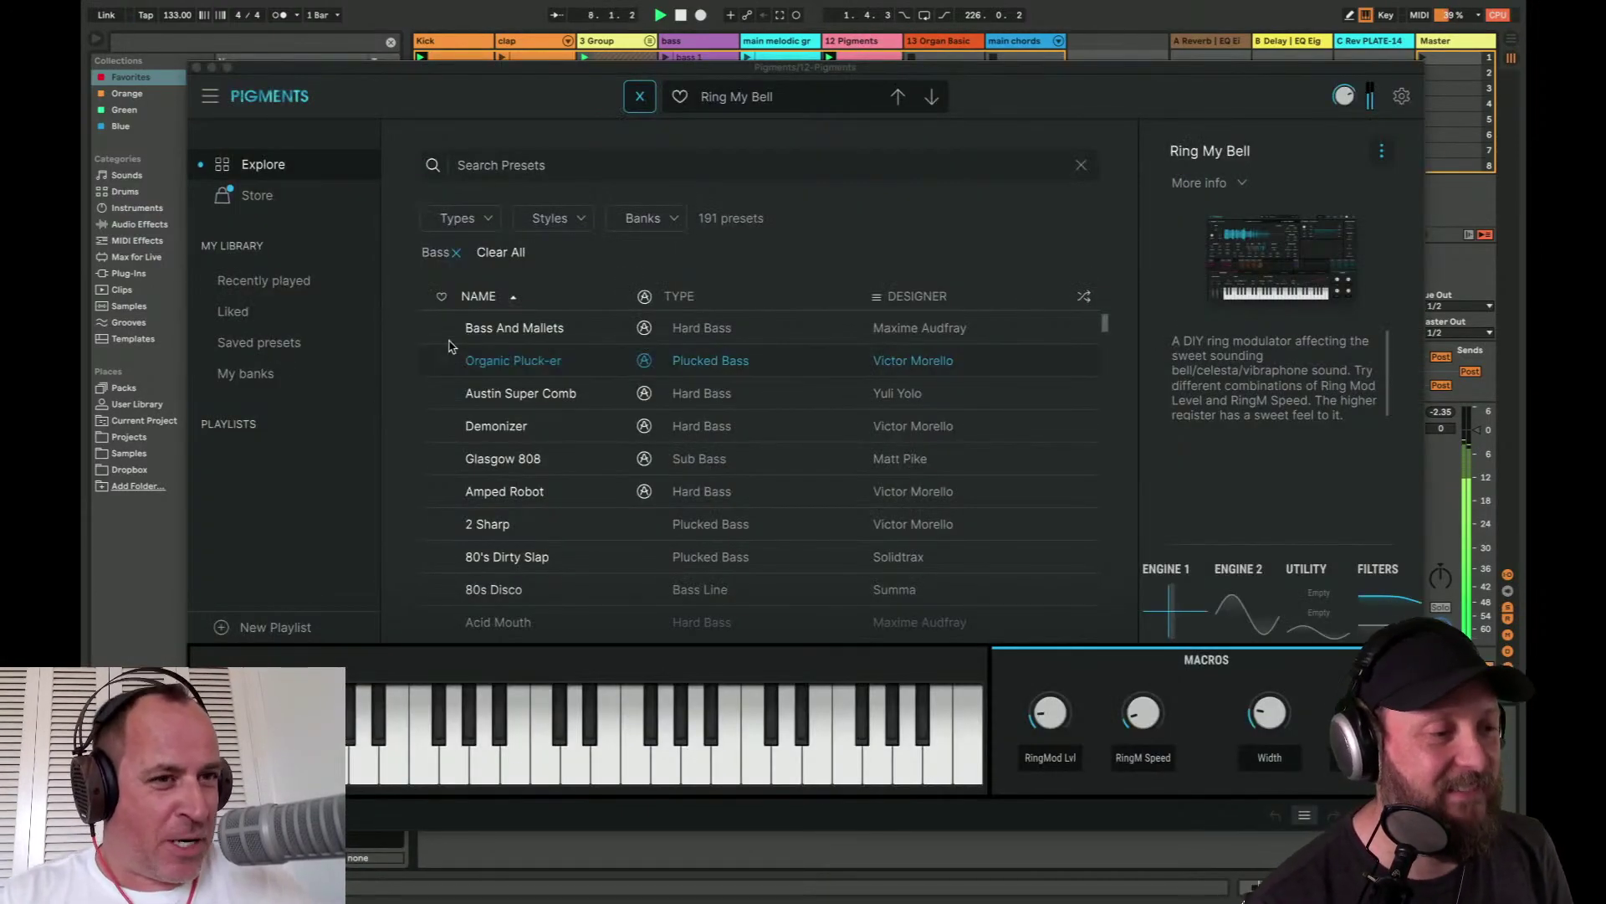
pyautogui.doubleClick(513, 331)
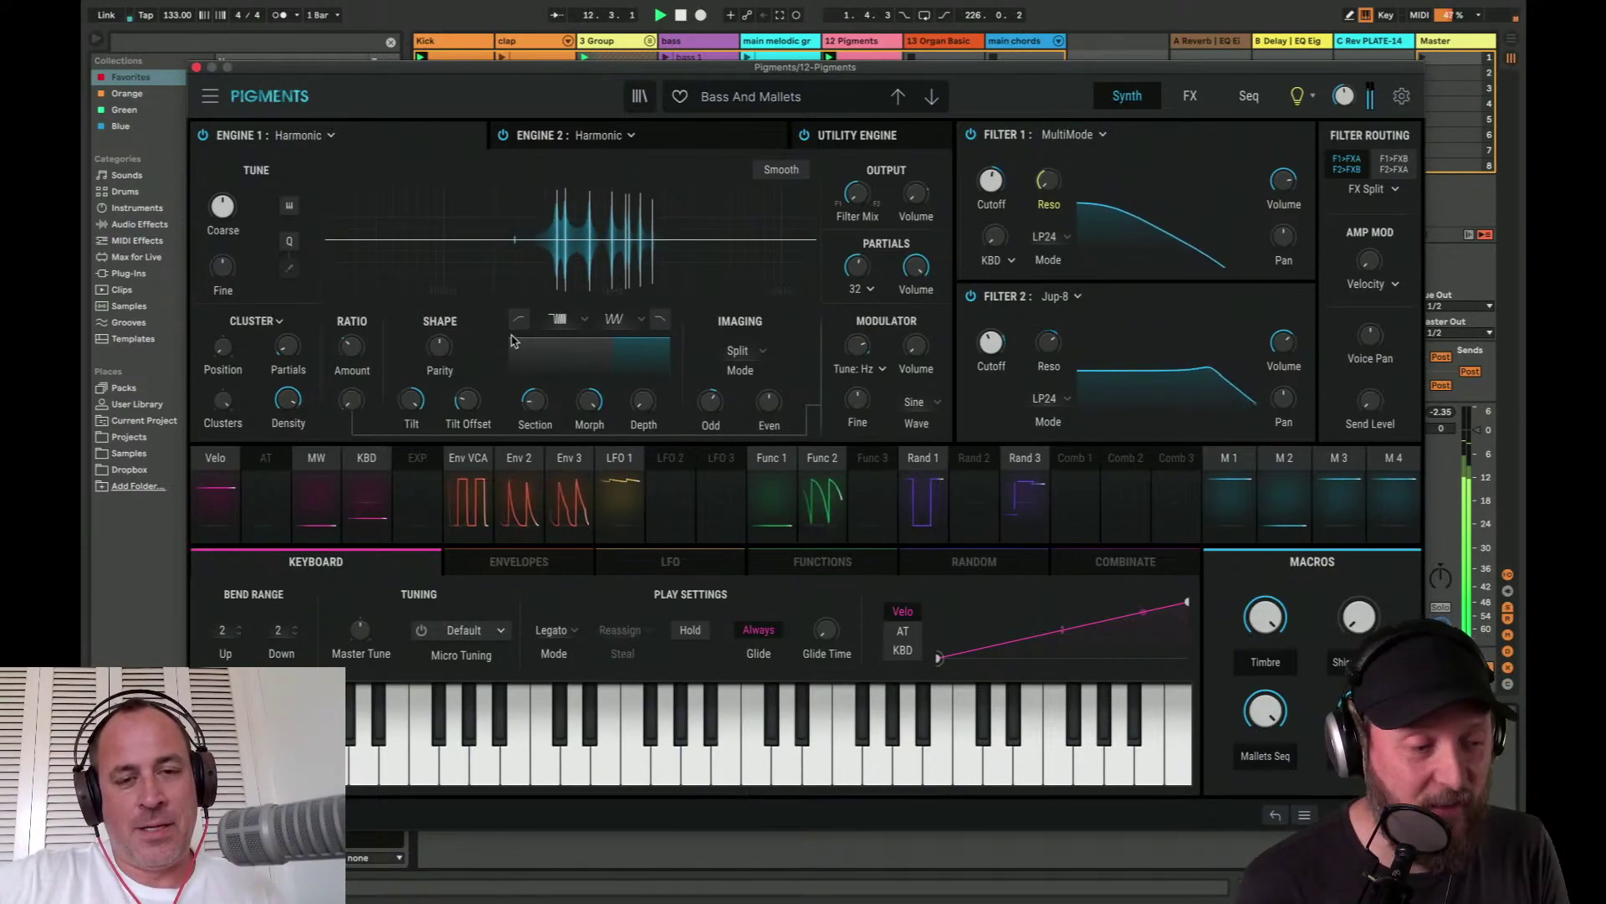
pyautogui.click(195, 67)
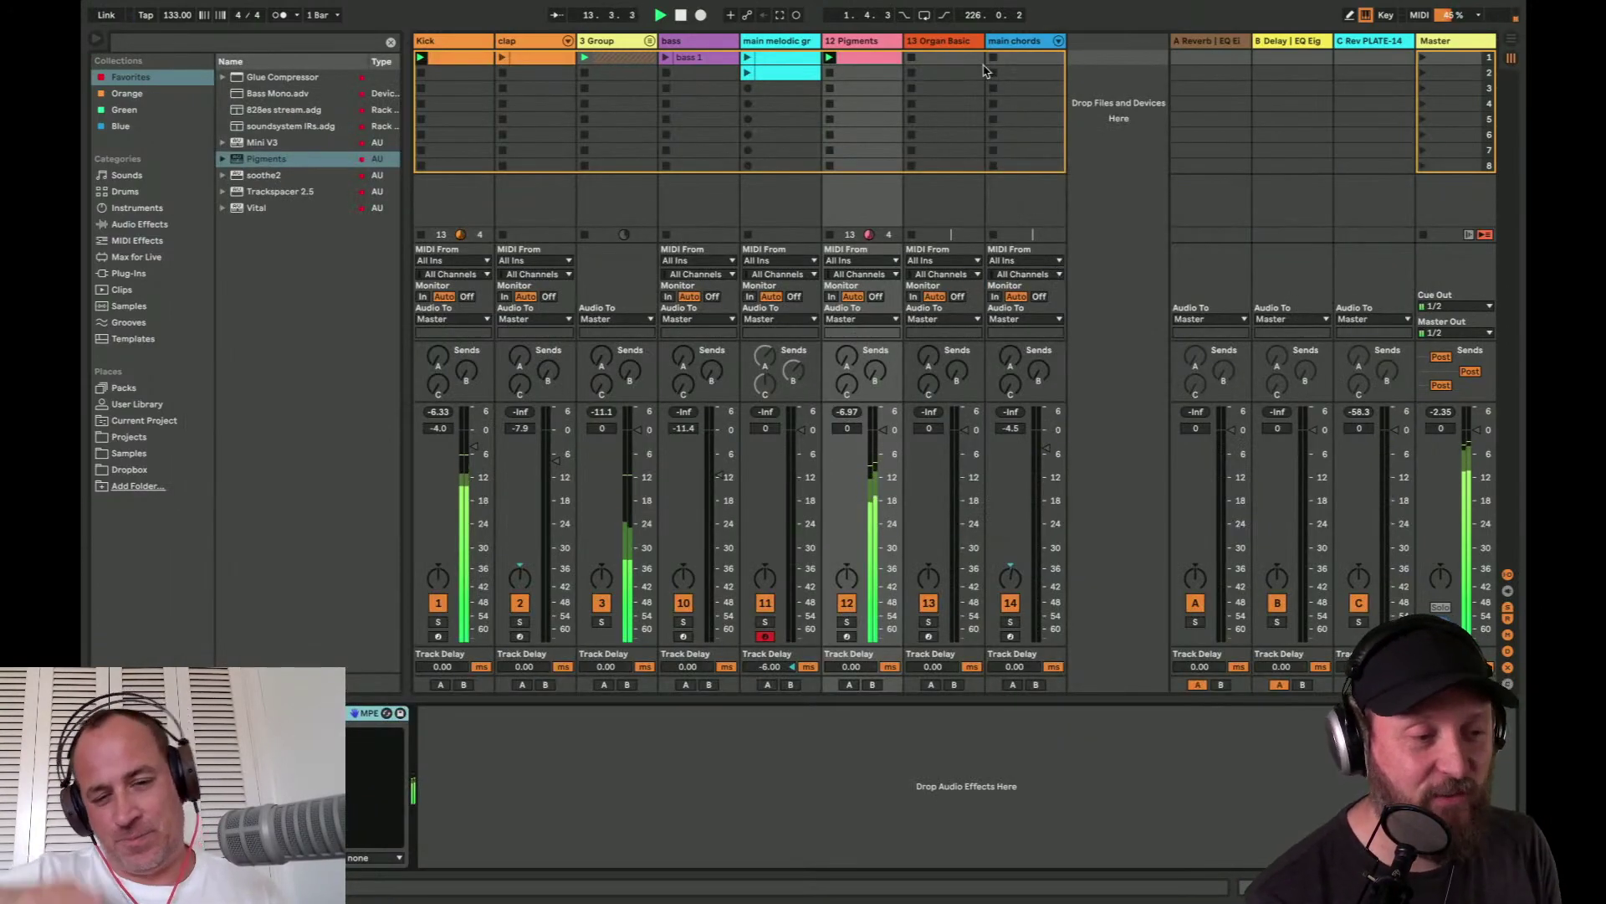
# - Try the Pigments clip's notes an octave lower at G-1, back at G0, and a semitone down at F#0
pyautogui.doubleClick(868, 63)
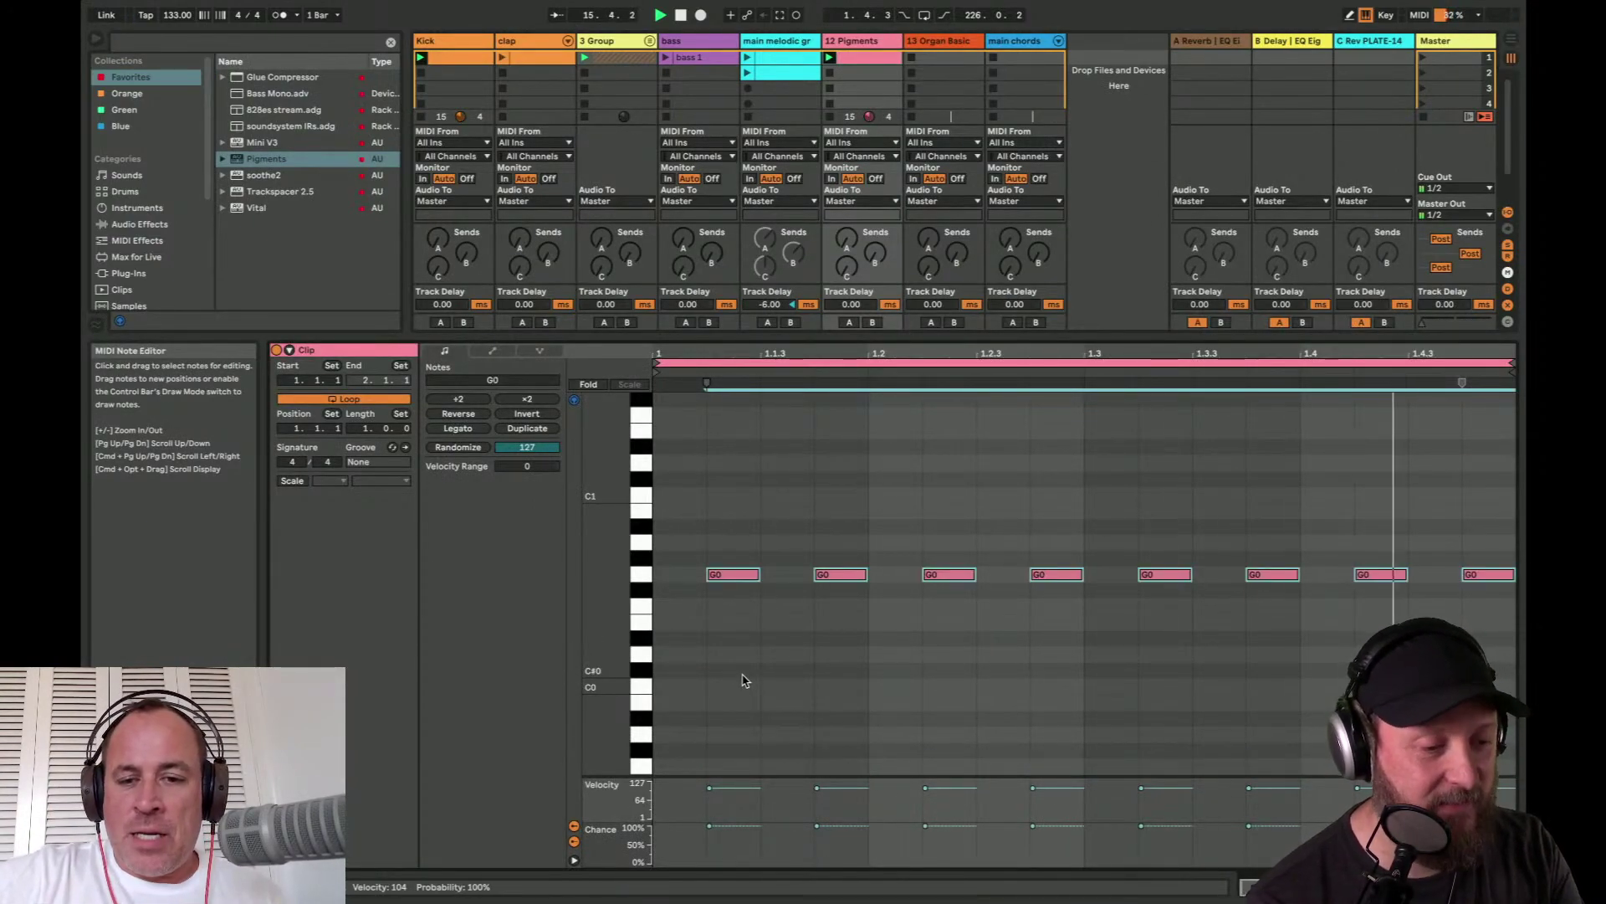
pyautogui.hotkey('shift', 'Down')
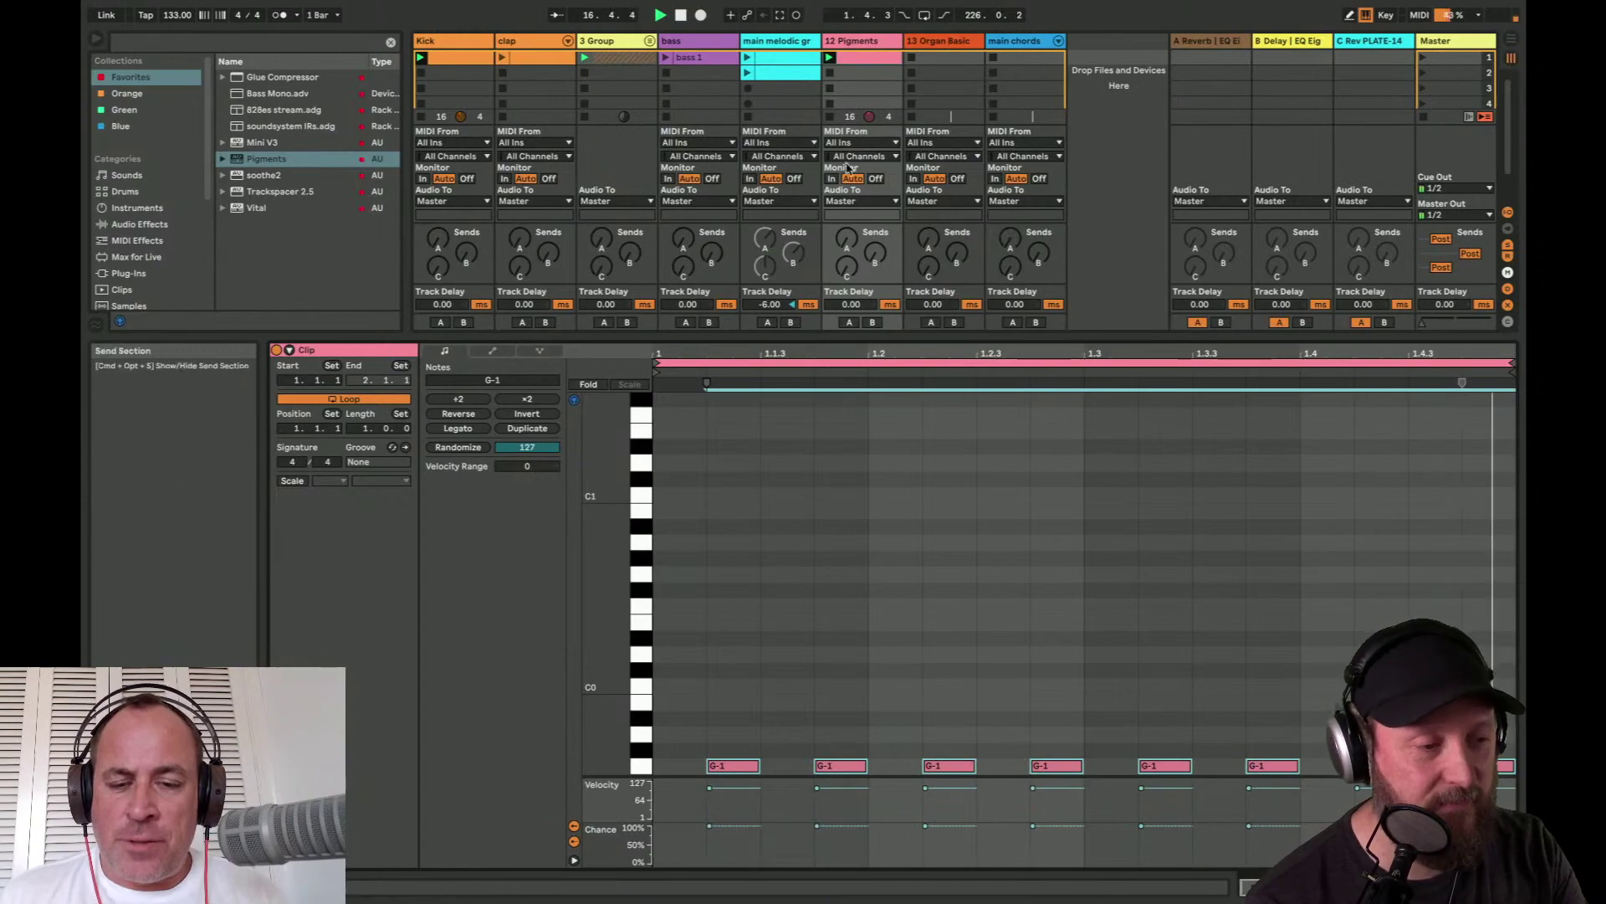
pyautogui.hotkey('shift', 'Up')
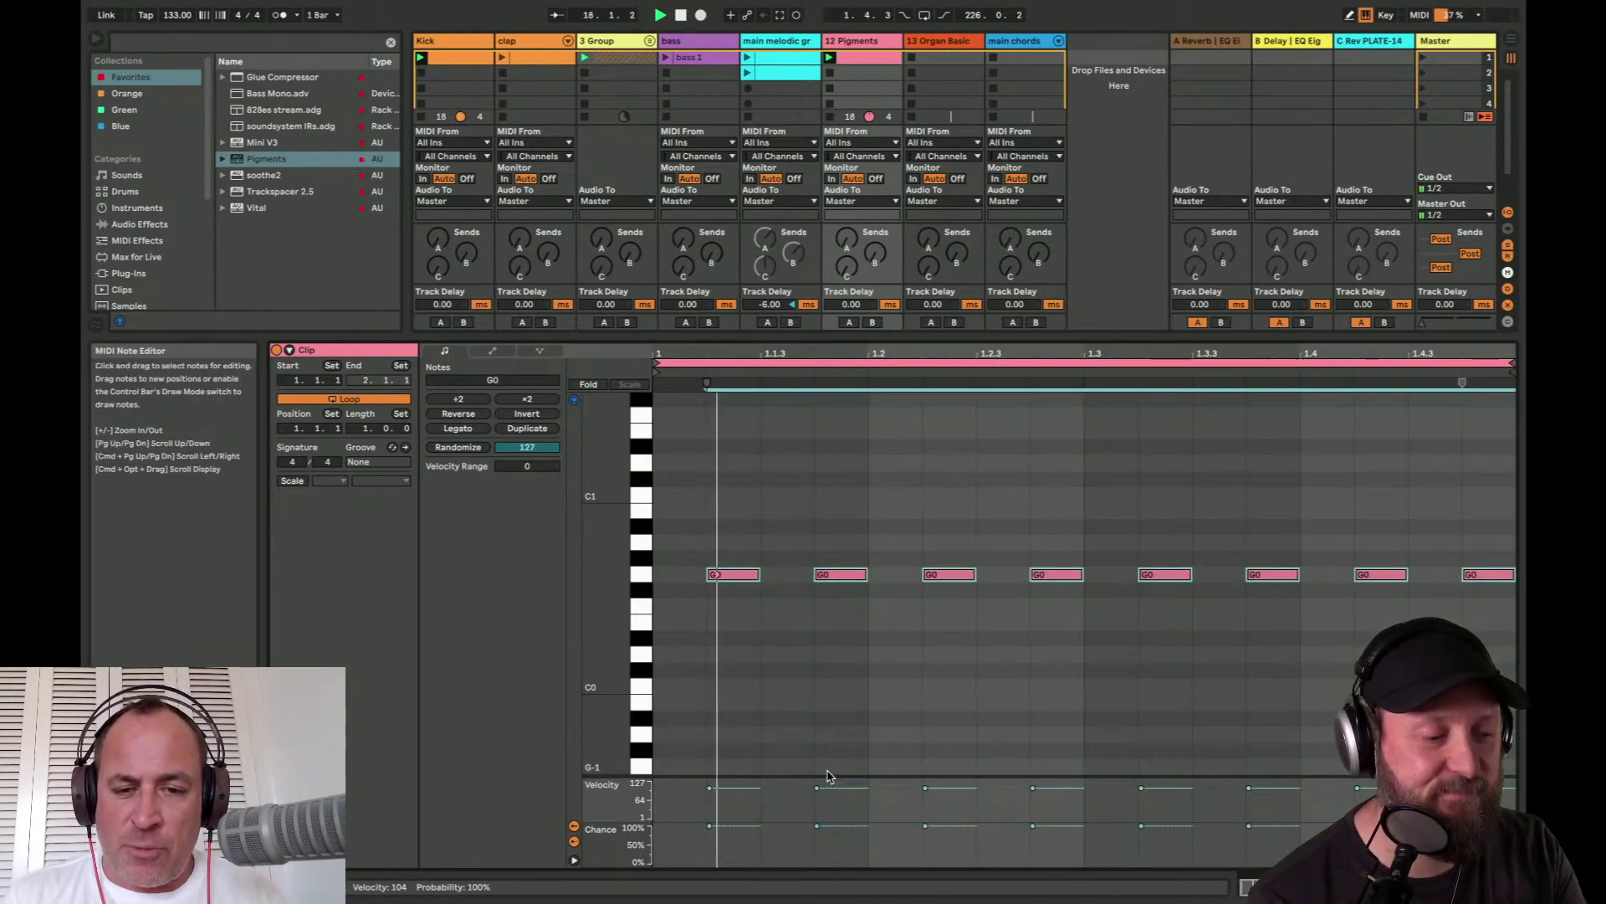
pyautogui.press('Down')
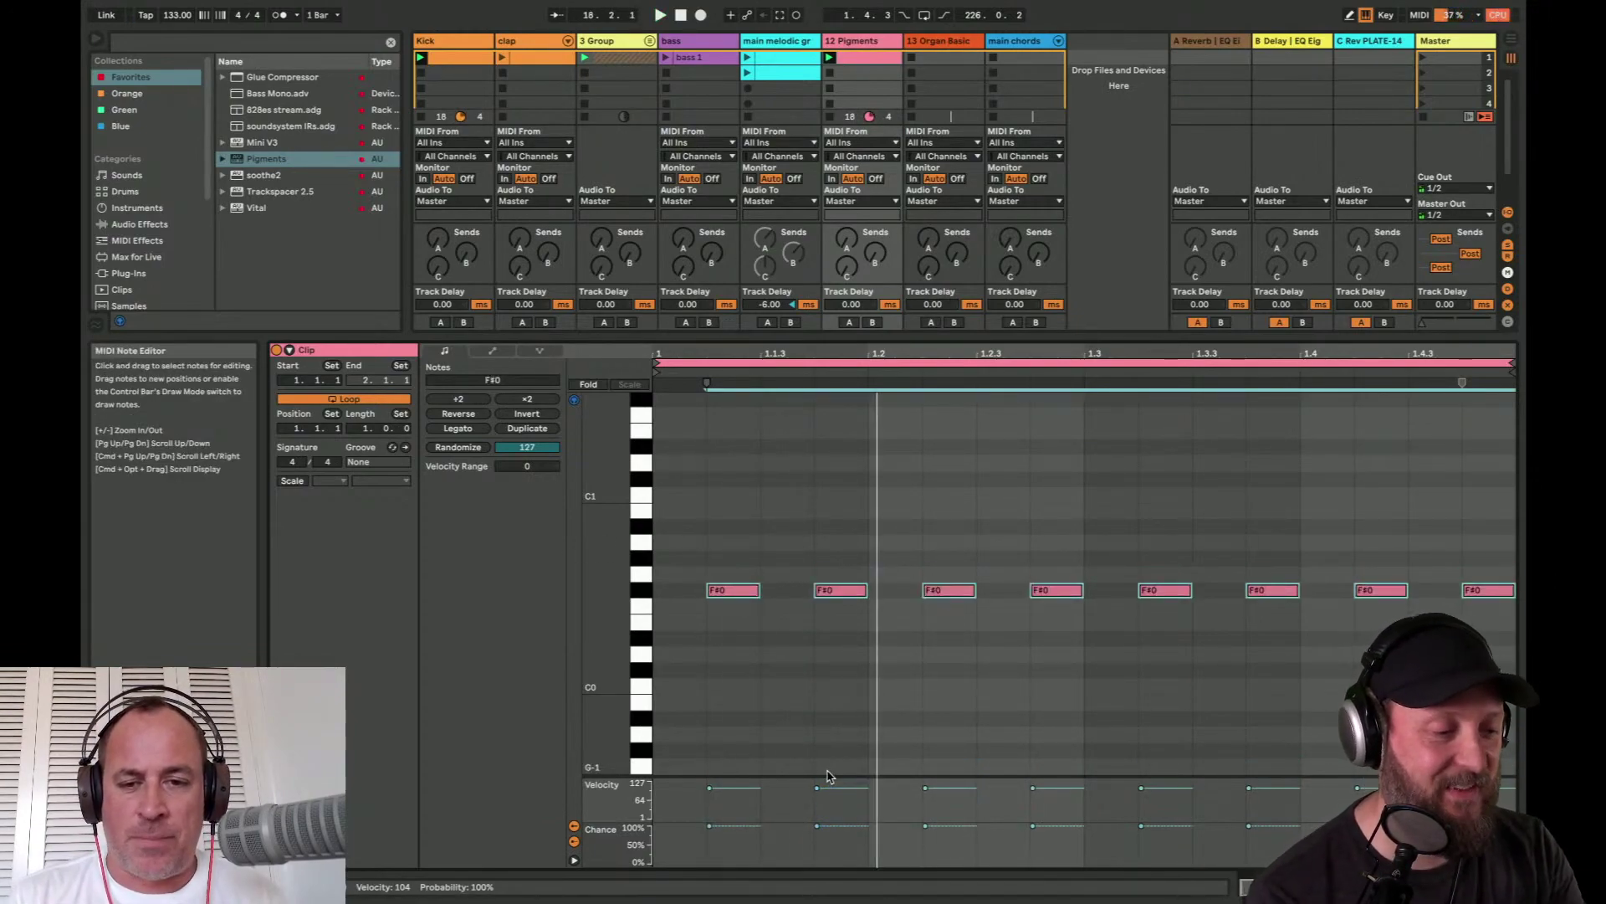
# - Replace all notes in the Pigments clip with a single sixteenth D#0 note at the start of the bar
pyautogui.press('Delete')
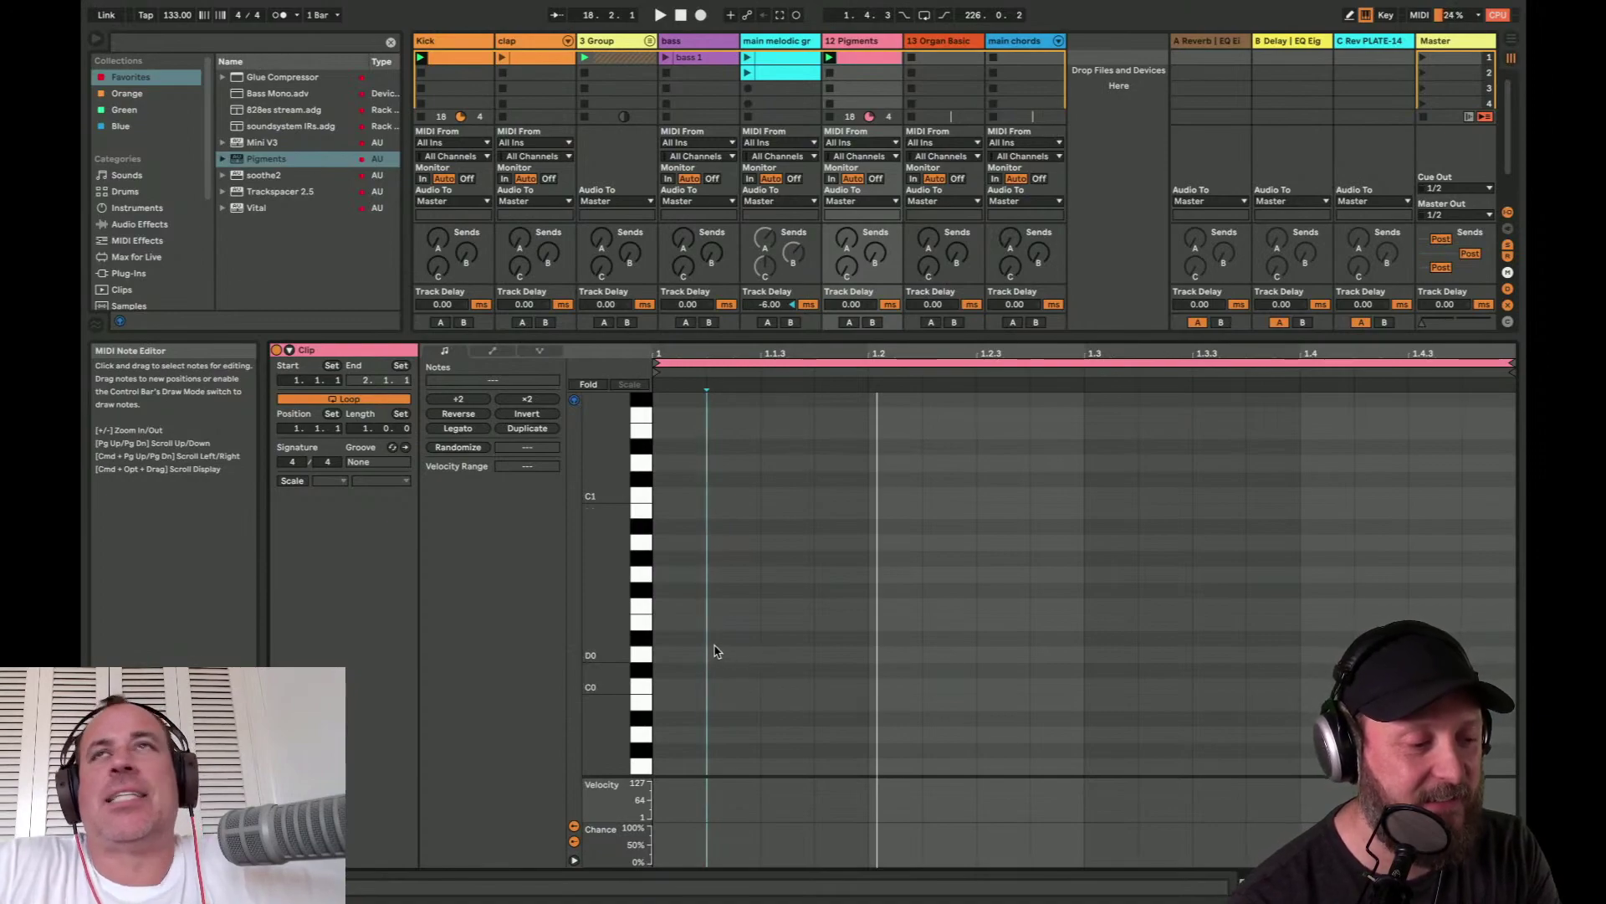
pyautogui.doubleClick(803, 639)
pyautogui.press('space')
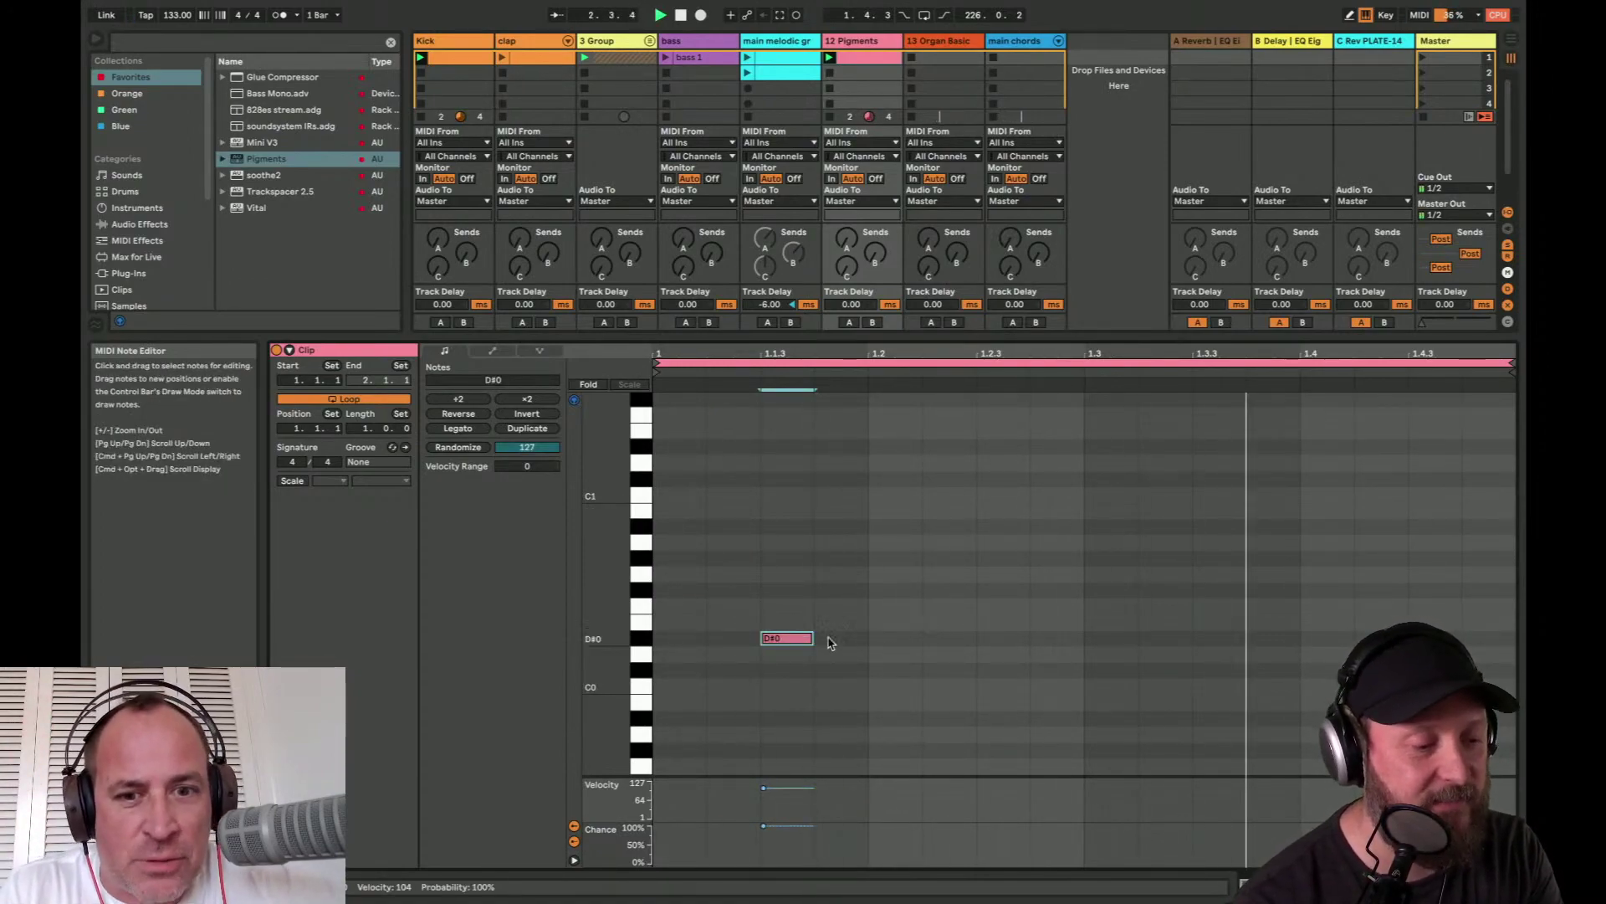
pyautogui.press('Left')
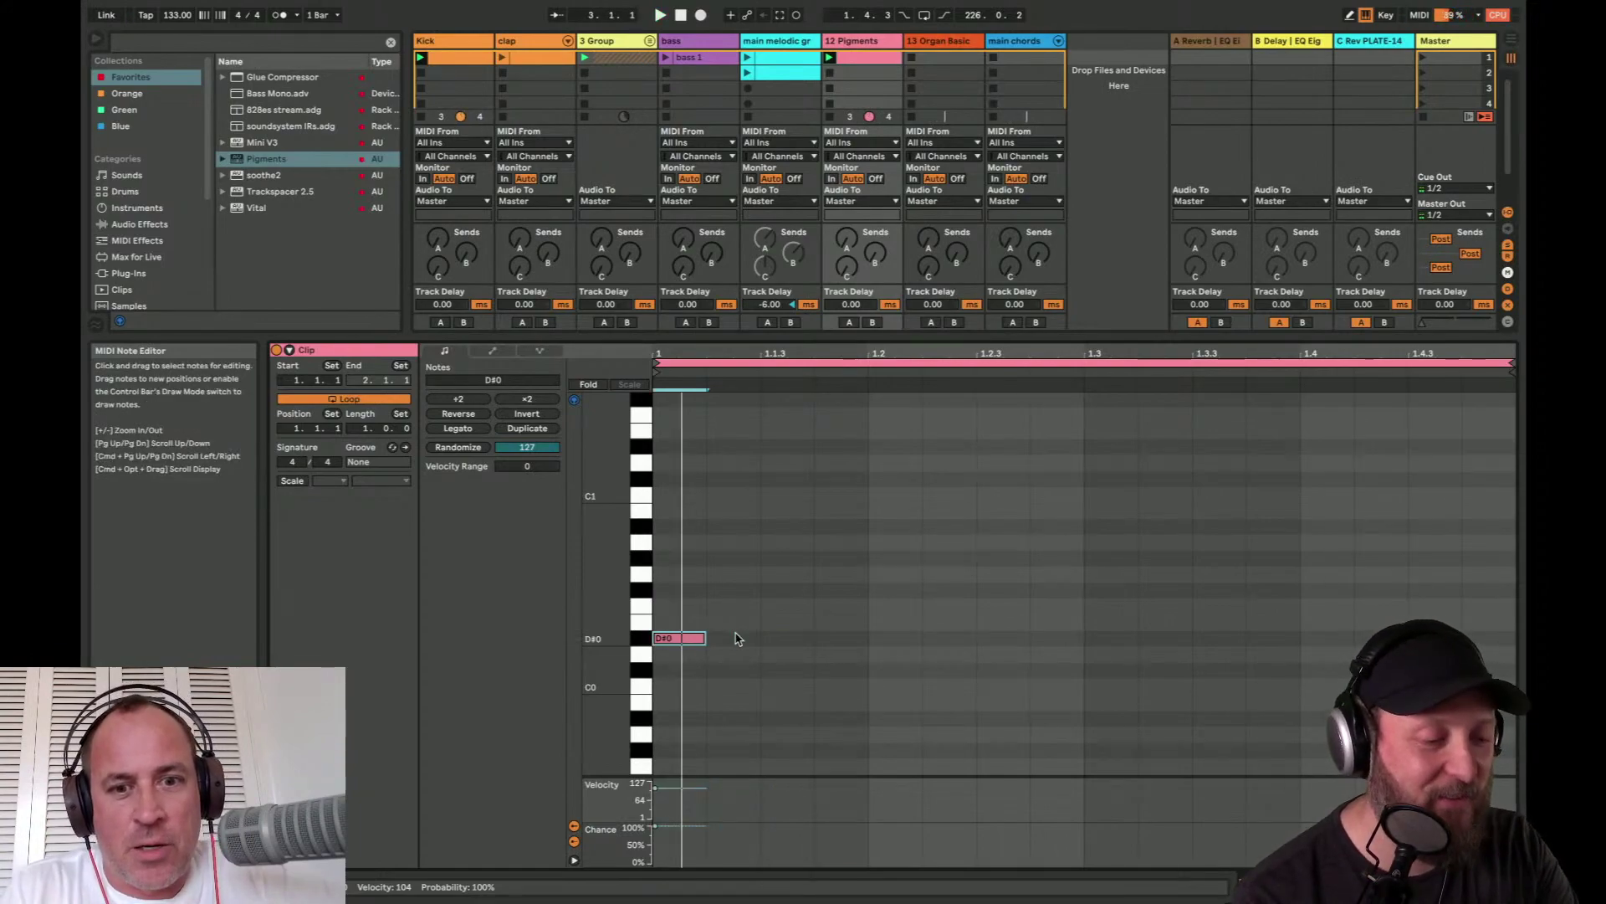
# - Duplicate the D#0 note to positions 1.2, 1.2.4 and 1.3.4 of the bar
pyautogui.press('super+d')
pyautogui.press('Right')
pyautogui.press('Right')
pyautogui.press('super+d')
pyautogui.press('Right')
pyautogui.press('super+d')
pyautogui.press('Right')
pyautogui.press('Right')
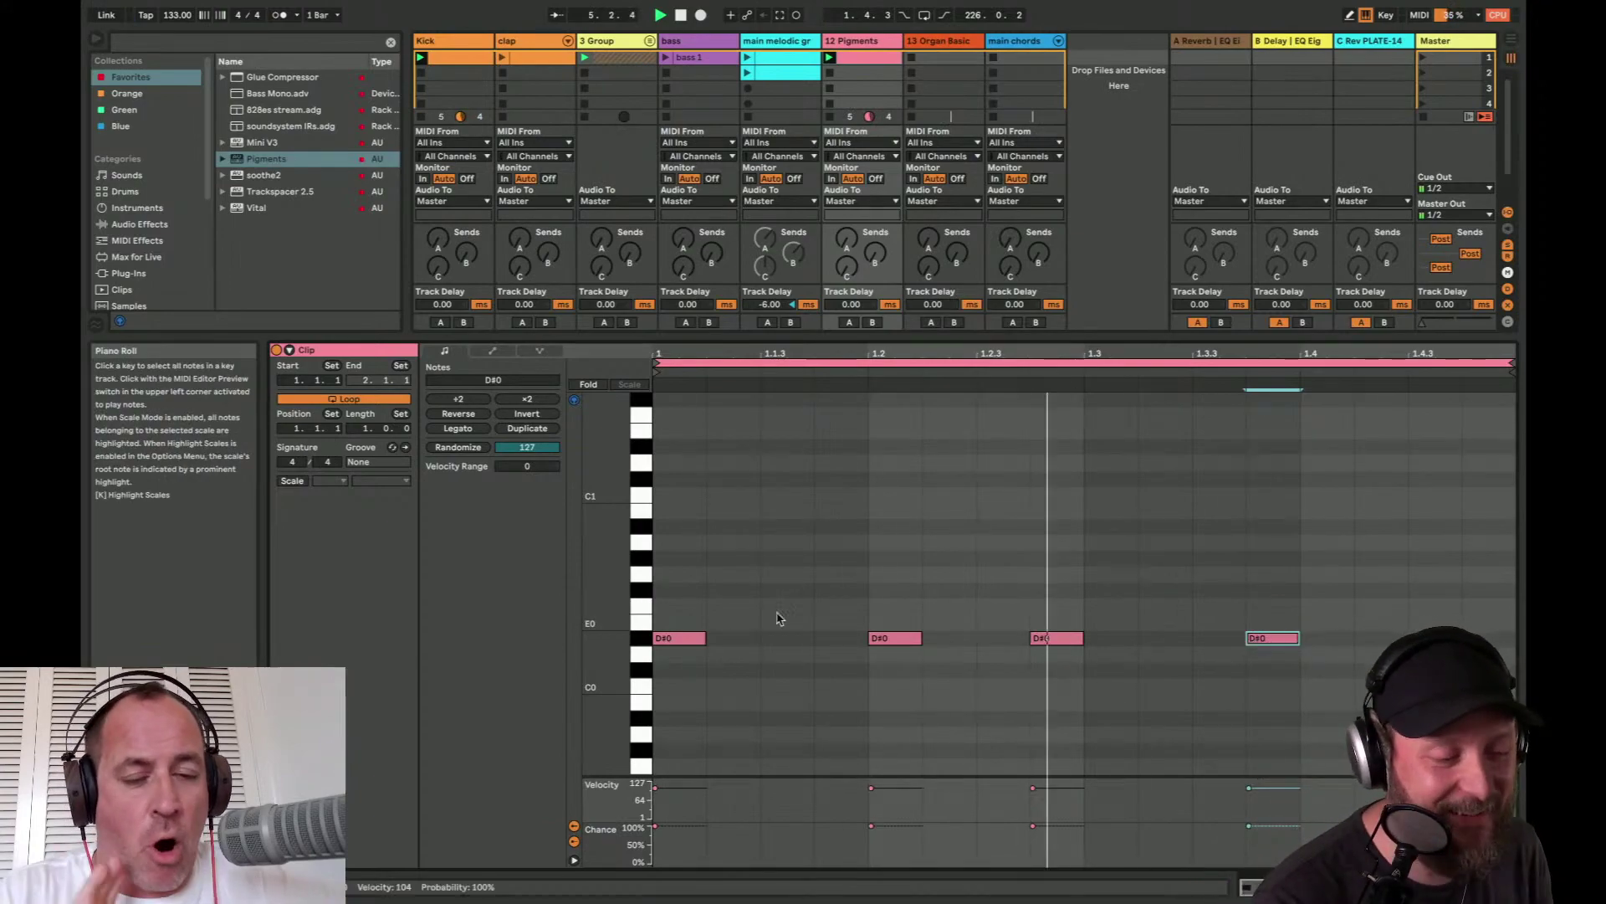
# - Switch the Pigments instrument to the Organic Pluck-er preset and check its preset browser
pyautogui.hotkey('shift', 'Tab')
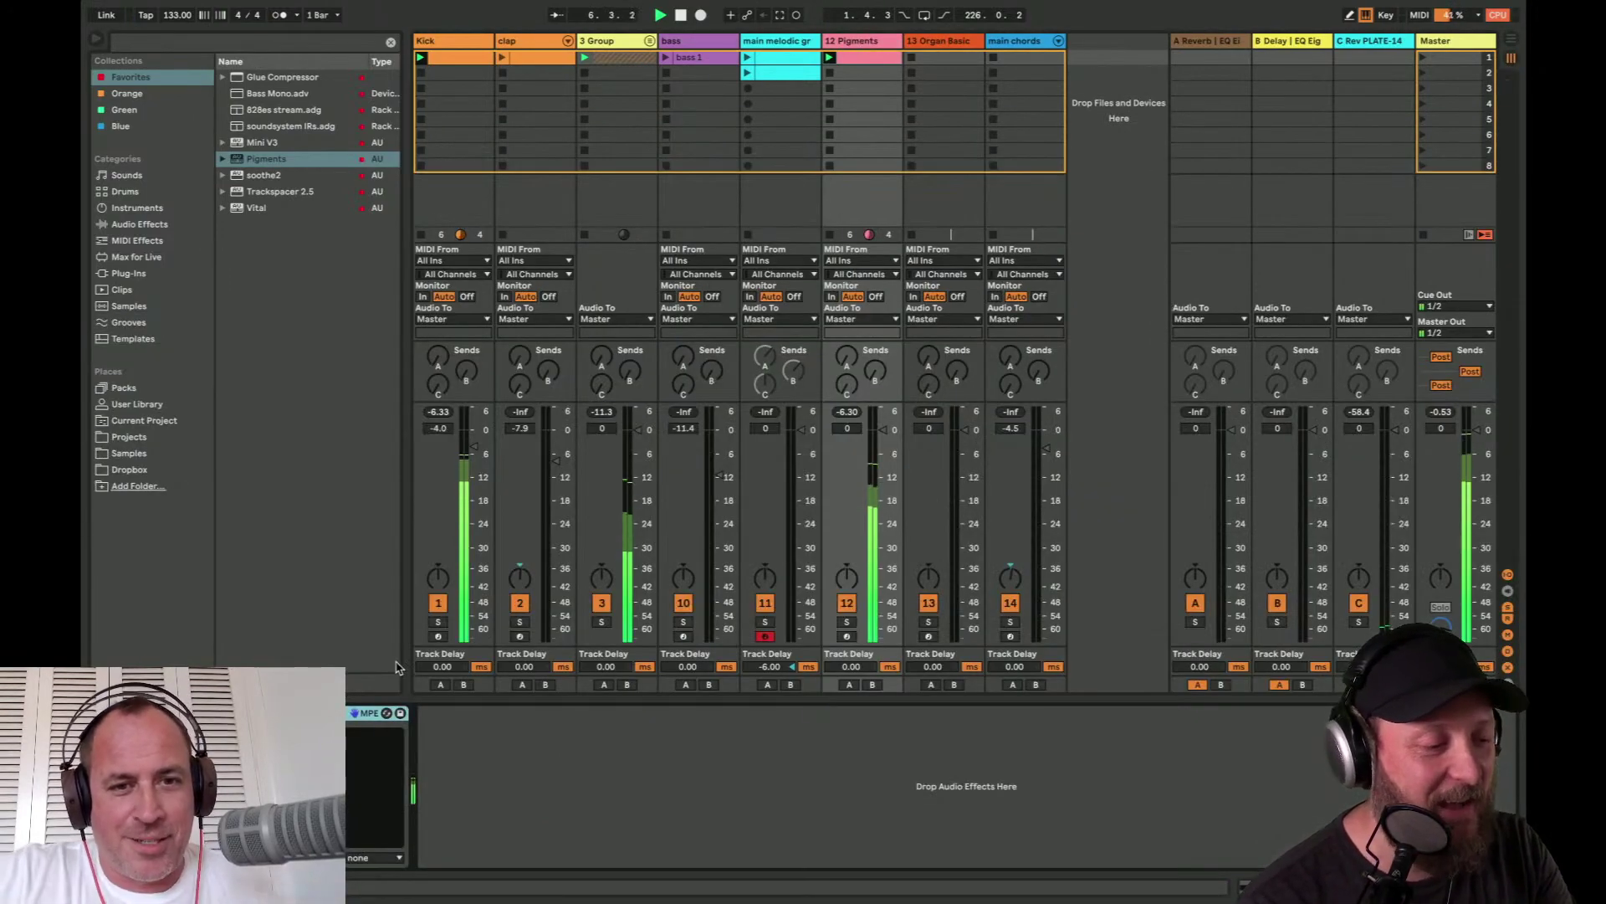
pyautogui.click(386, 712)
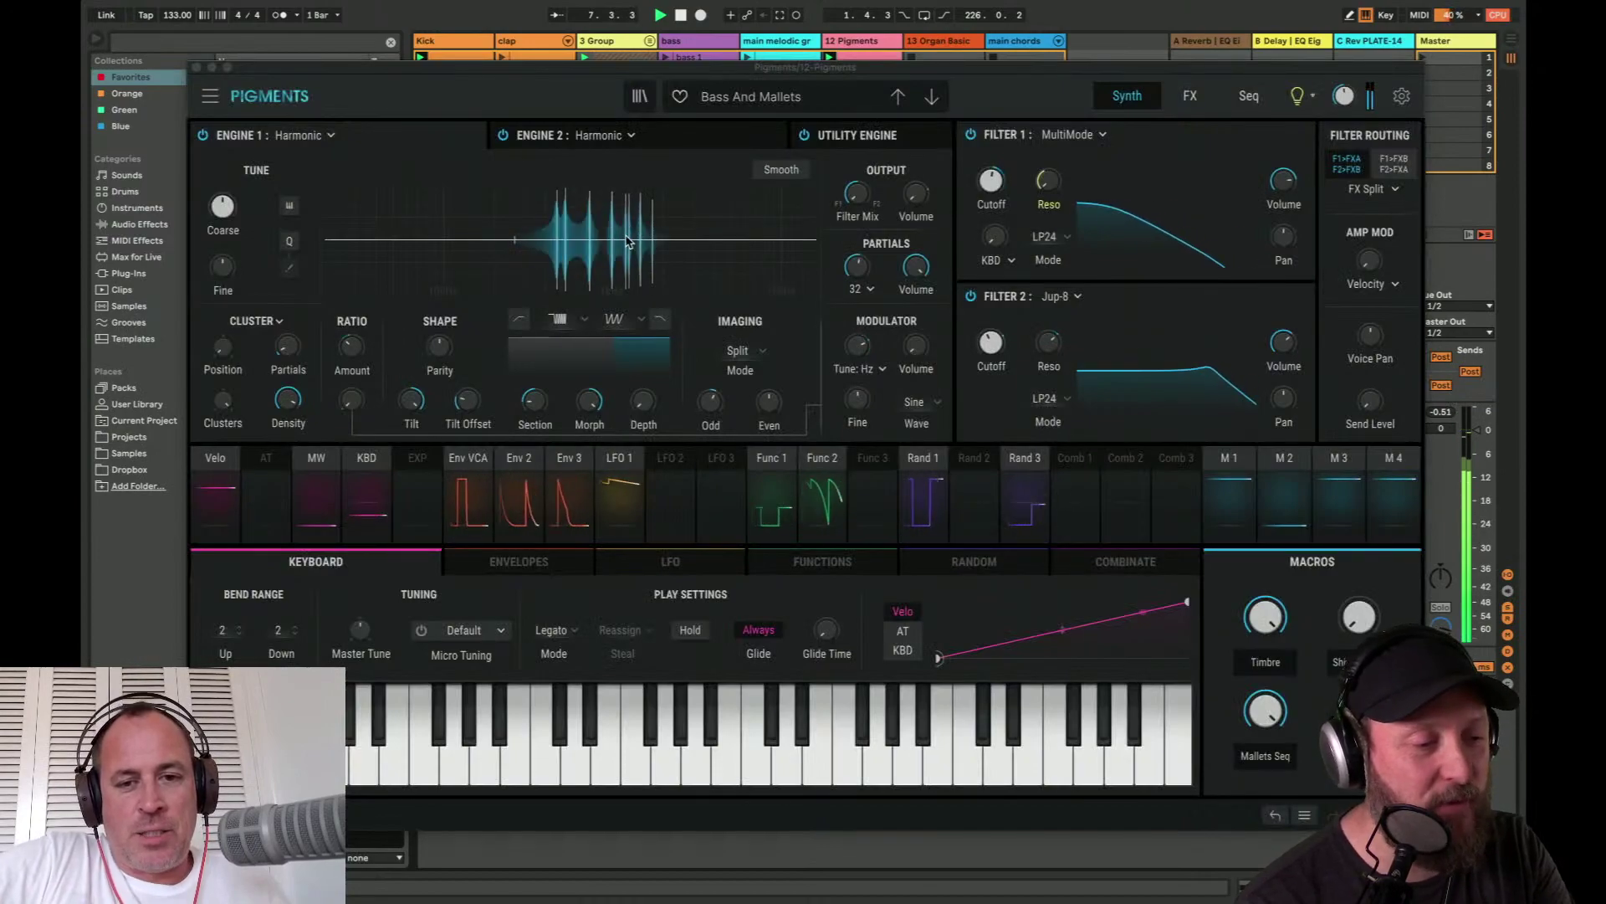
pyautogui.click(931, 97)
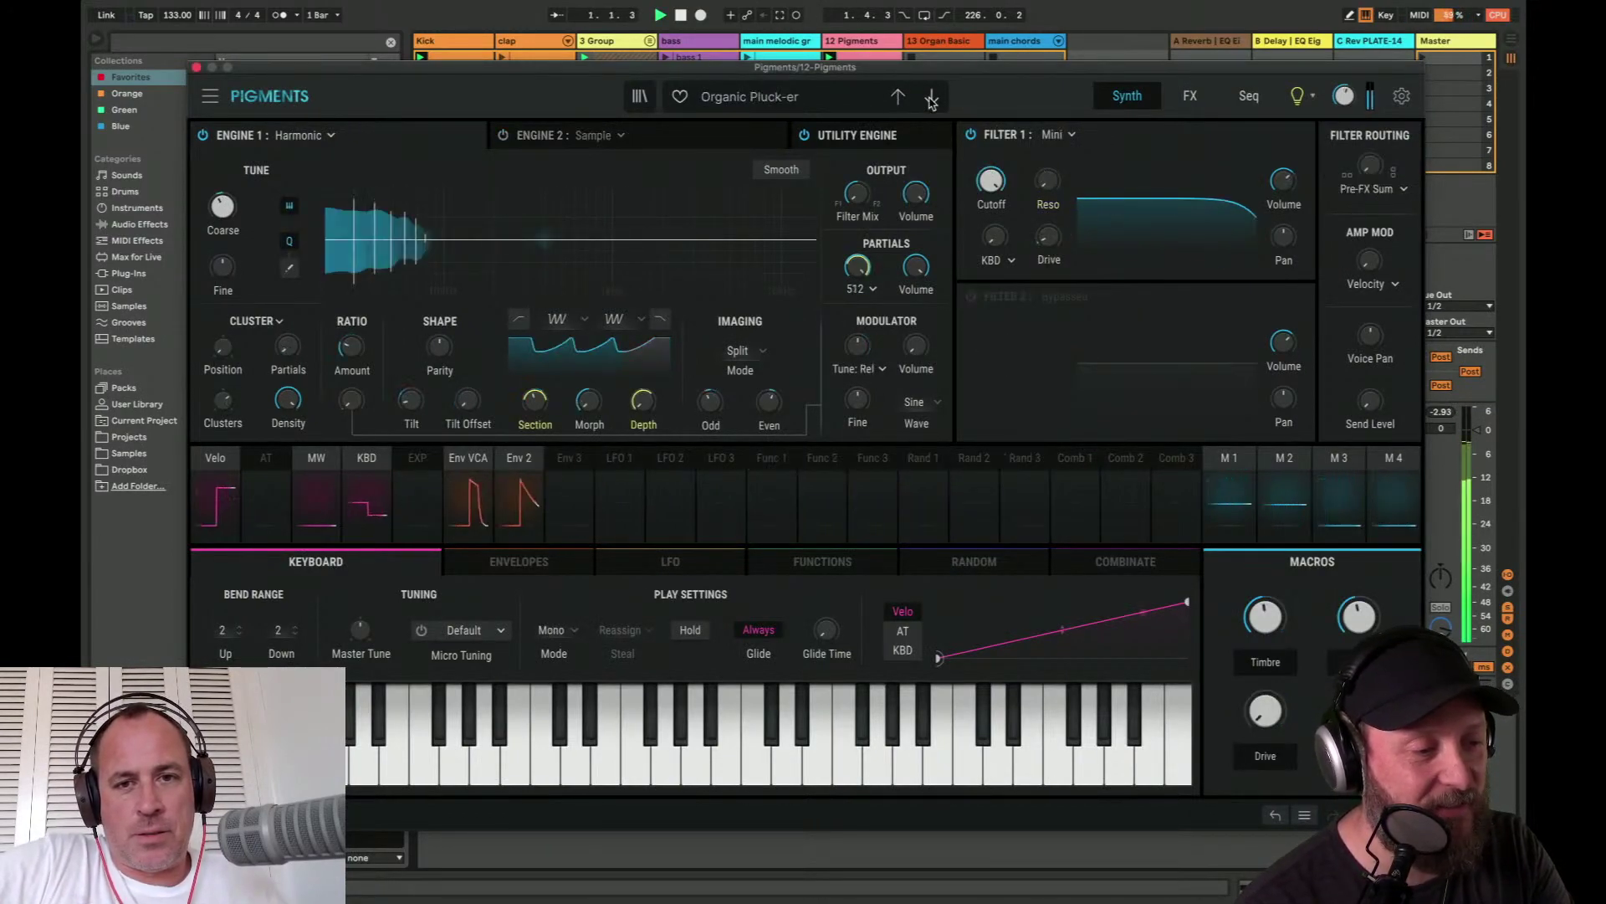
pyautogui.click(638, 106)
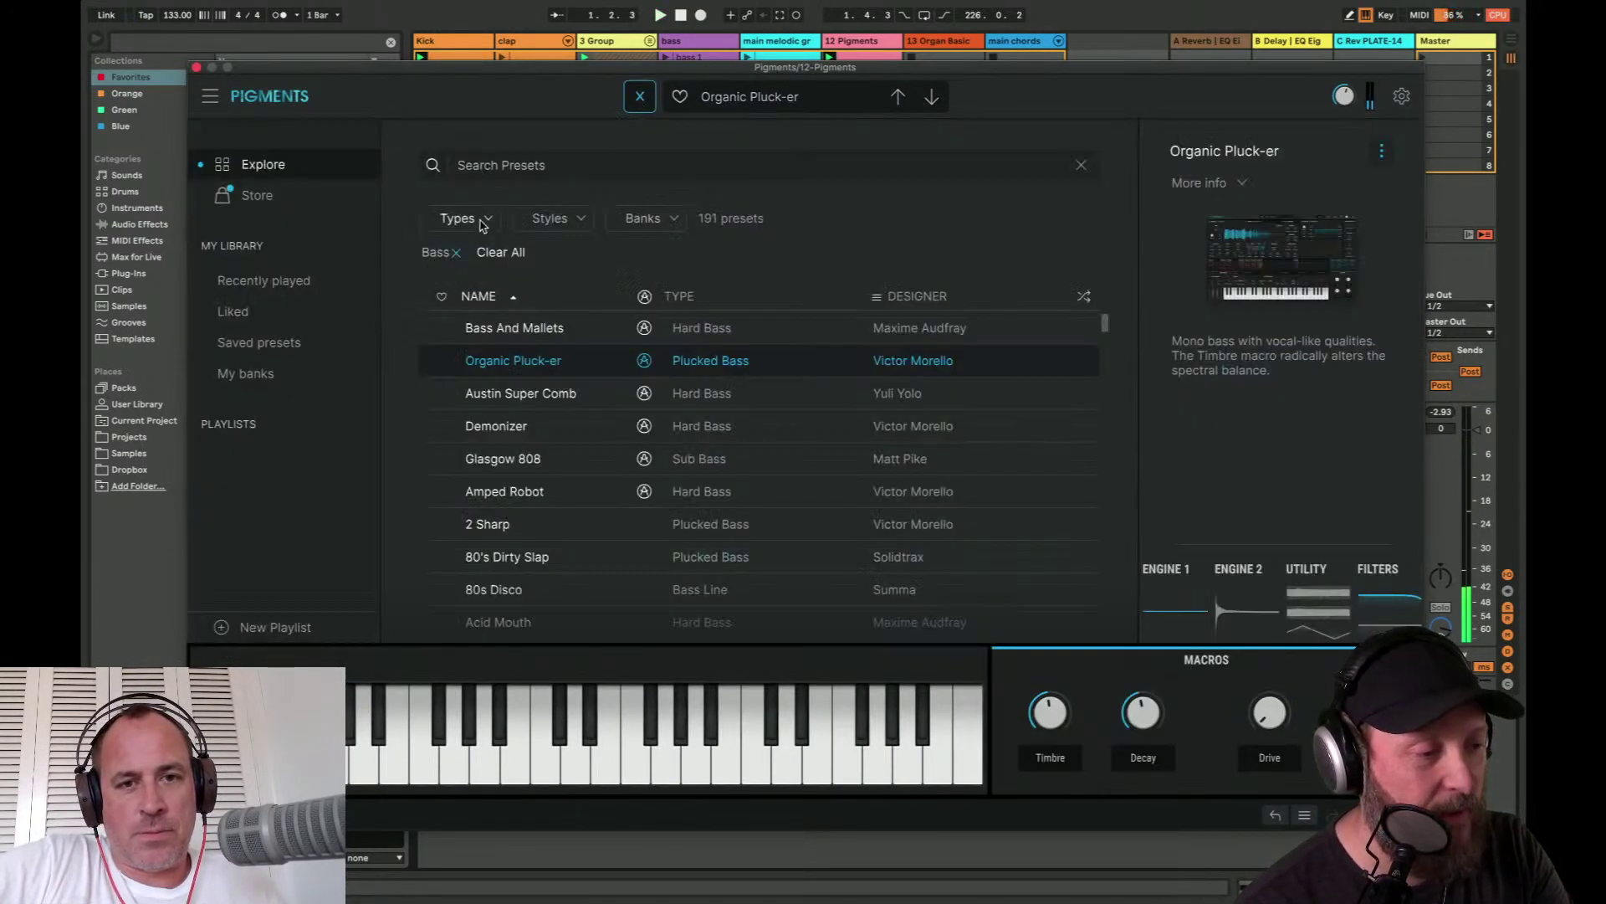
pyautogui.click(196, 67)
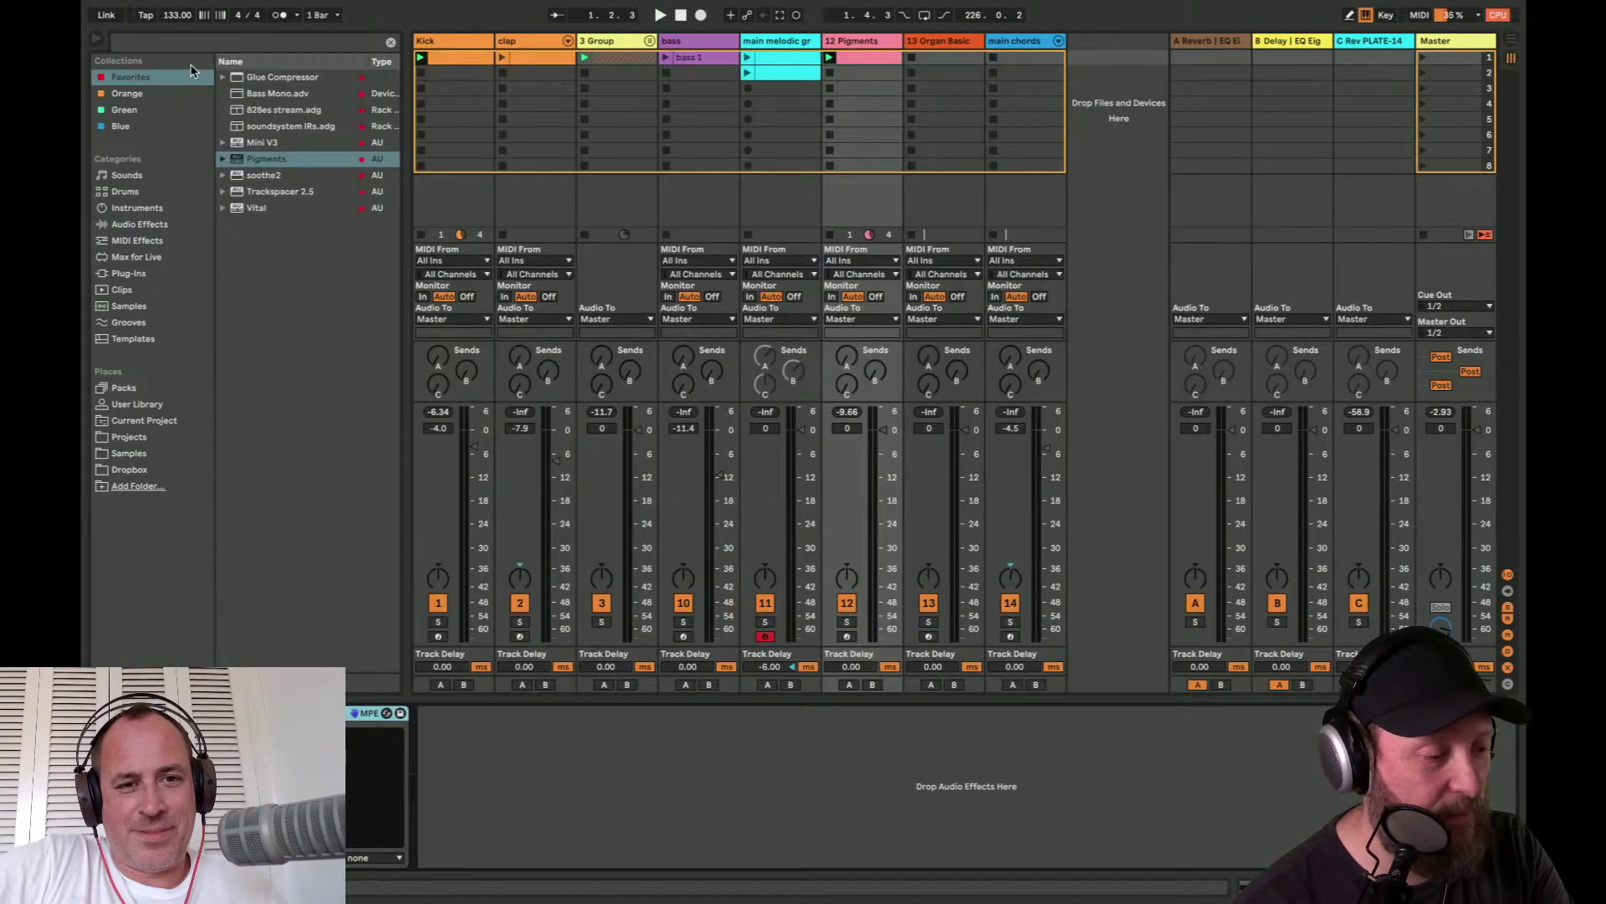
# - Transpose all four notes of the Pigments clip up to A1 during playback
pyautogui.doubleClick(857, 61)
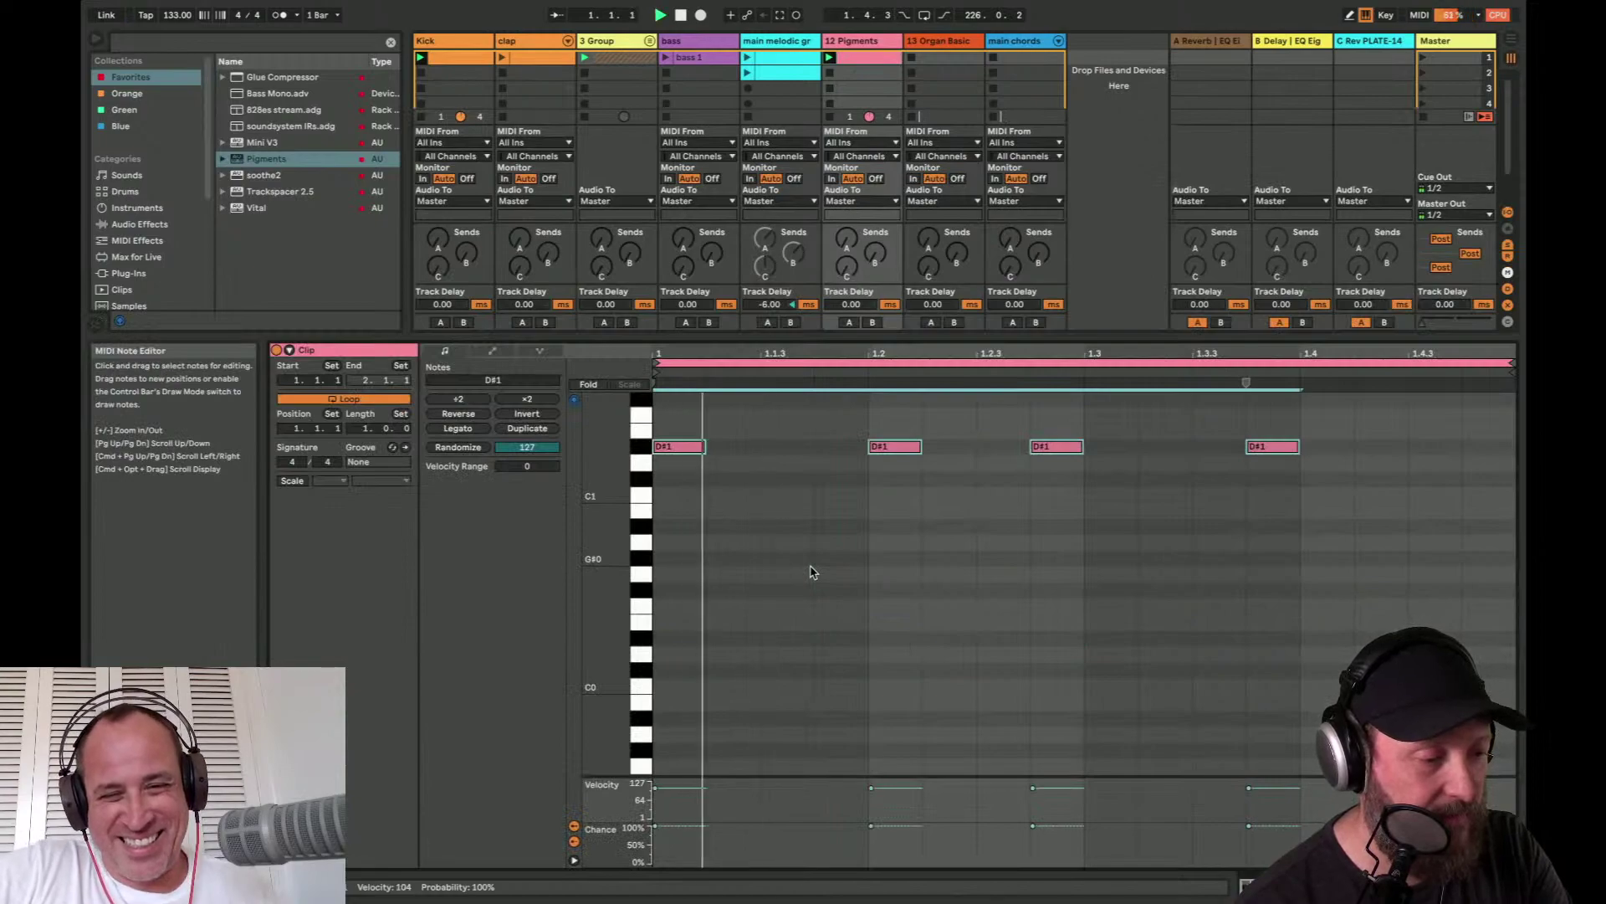
pyautogui.press('Up')
pyautogui.press('Up')
pyautogui.press('Up')
pyautogui.press('Up')
pyautogui.press('Up')
pyautogui.press('Up')
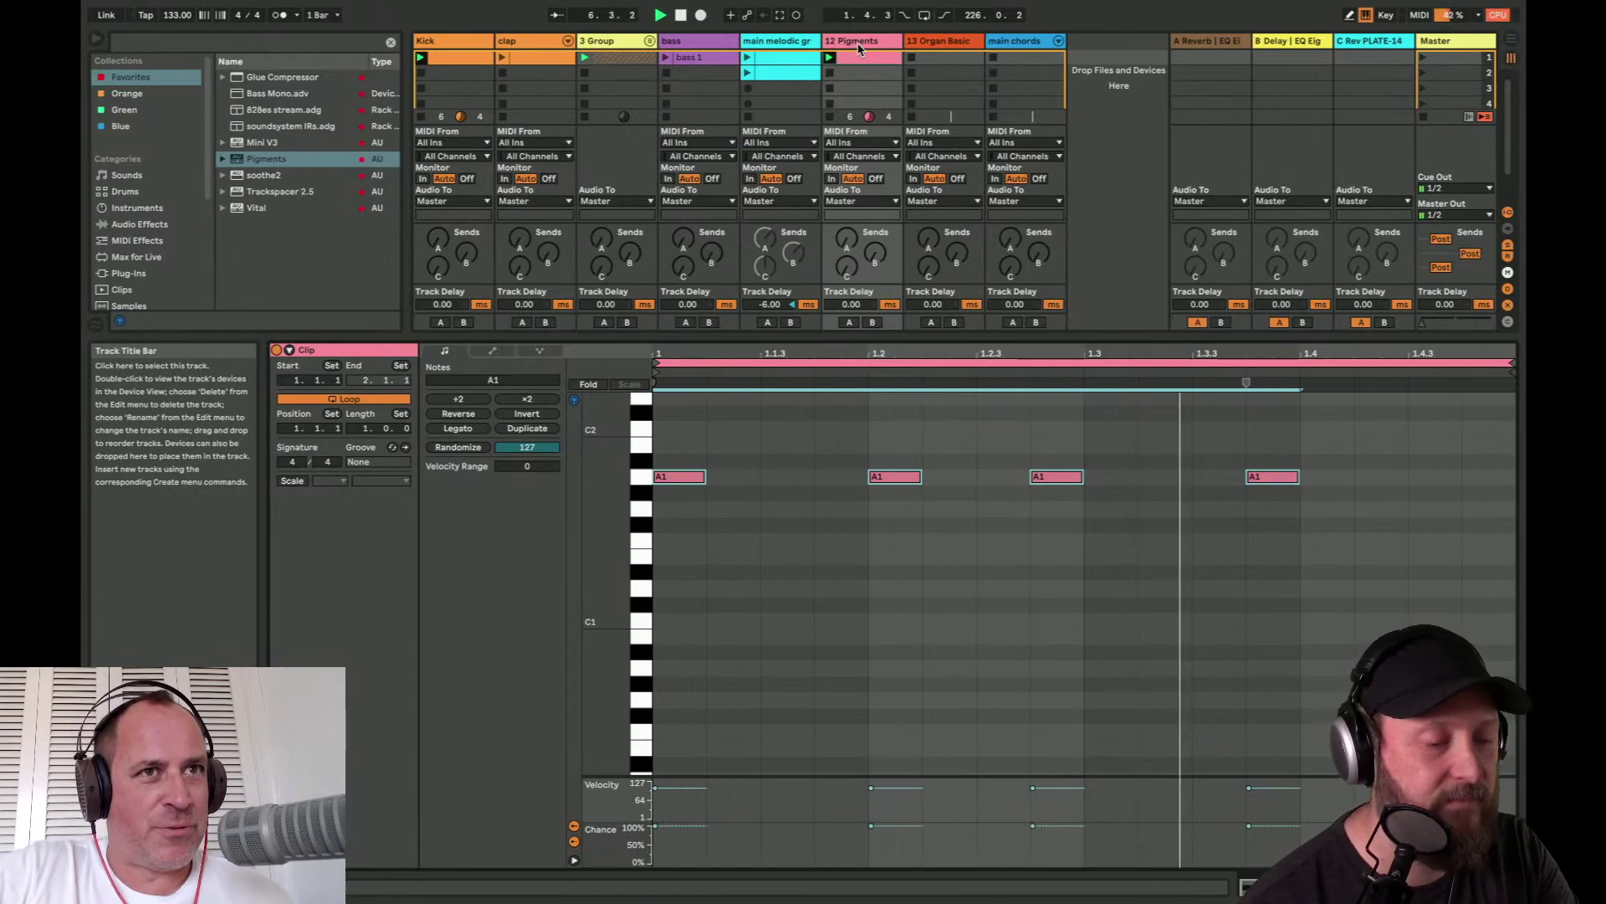
# - Select all notes in the Pigments clip and transpose them up to C#2
pyautogui.click(1021, 452)
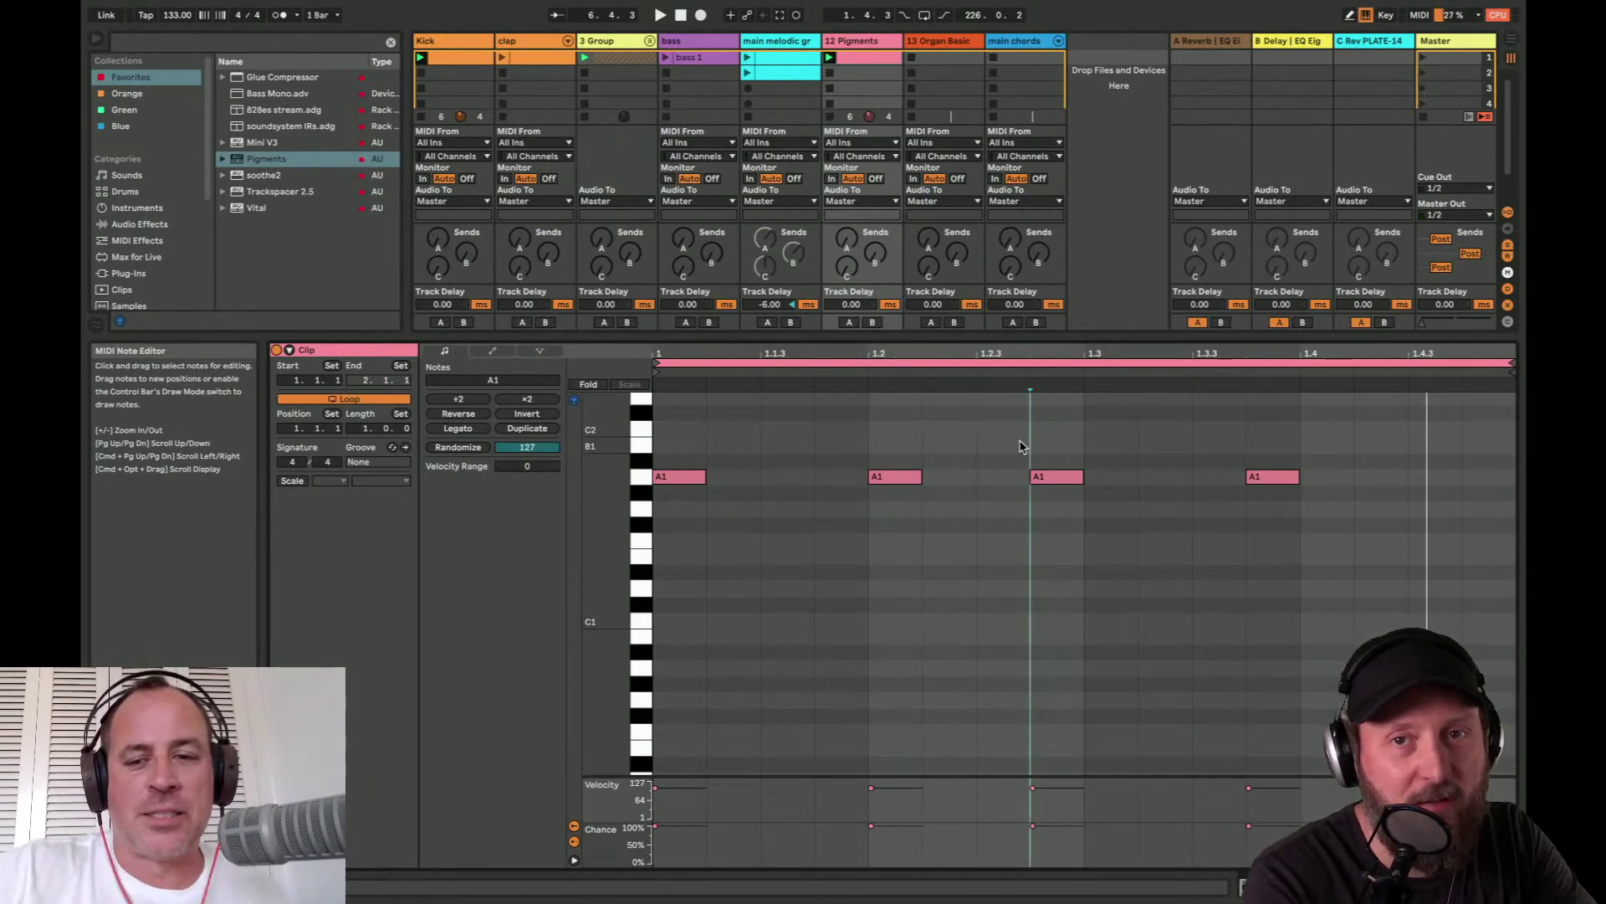
pyautogui.scroll(3, 1019, 446)
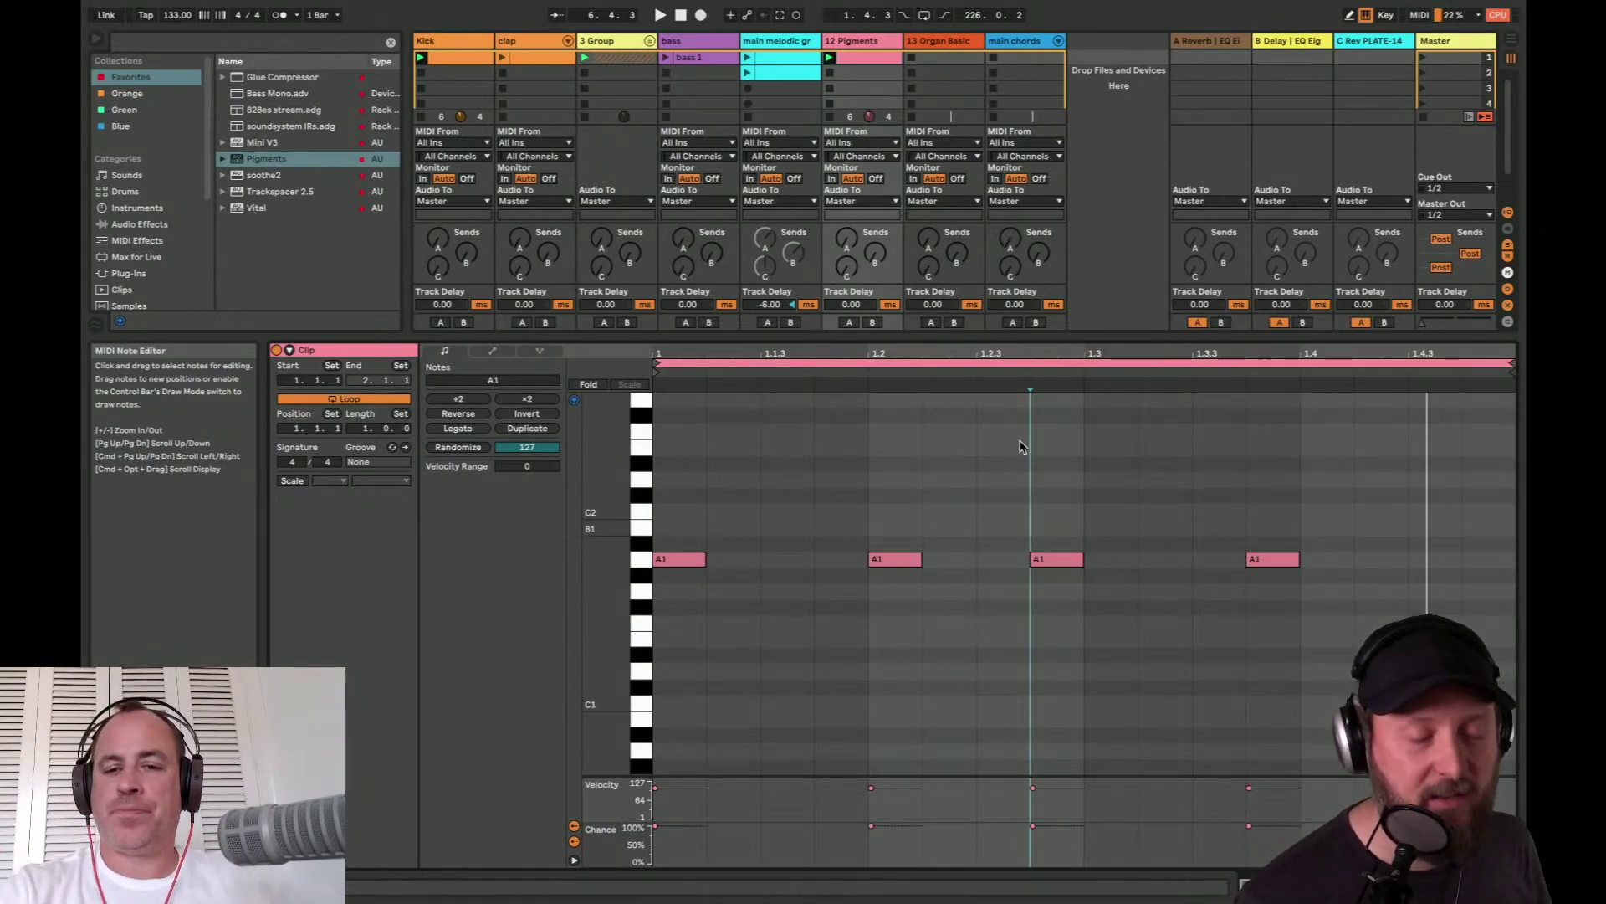
pyautogui.click(938, 444)
pyautogui.press('super+a')
pyautogui.press('Up')
pyautogui.press('Up')
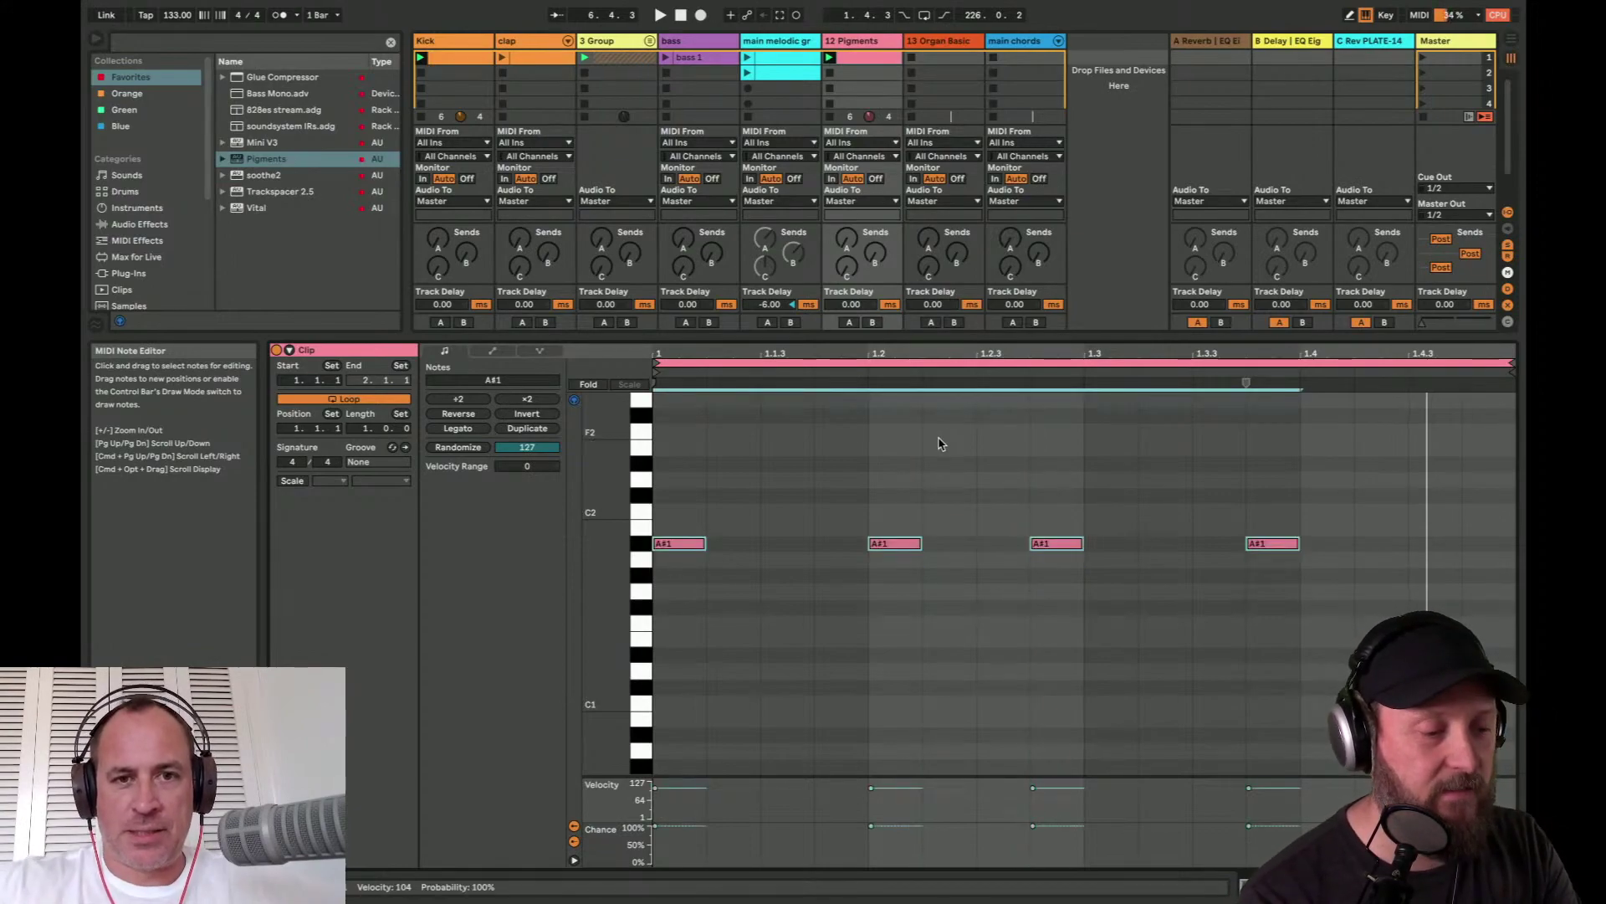
pyautogui.press('Up')
pyautogui.press('Up')
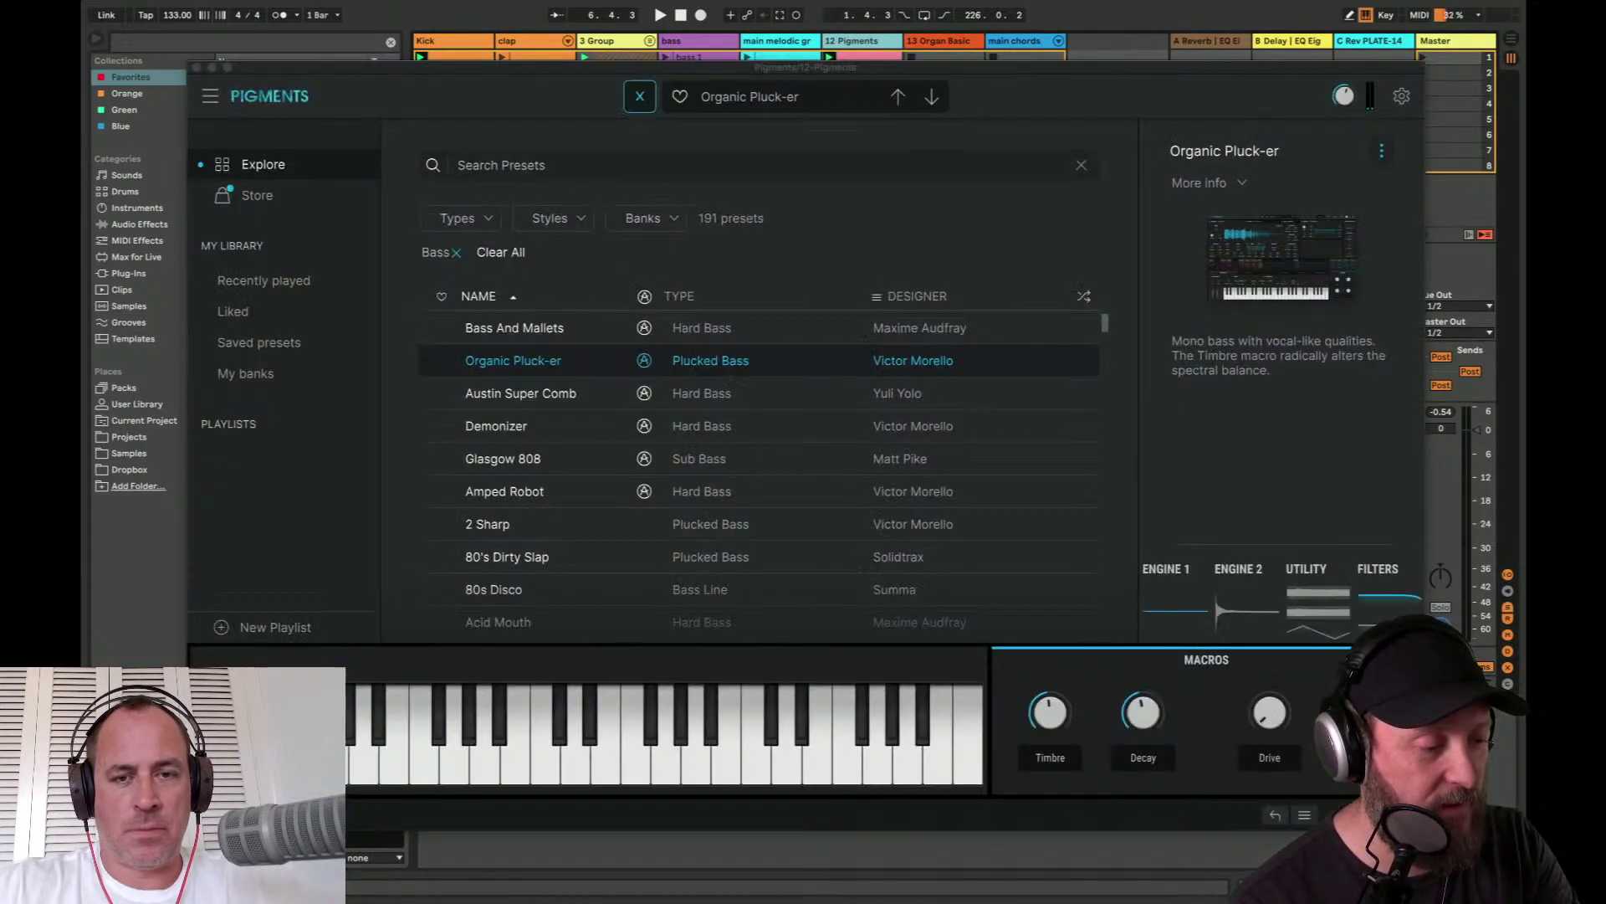
# - Audition the Austin Super Comb bass preset in Pigments, settle on Demonizer, and return to the session
pyautogui.click(481, 394)
pyautogui.click(496, 425)
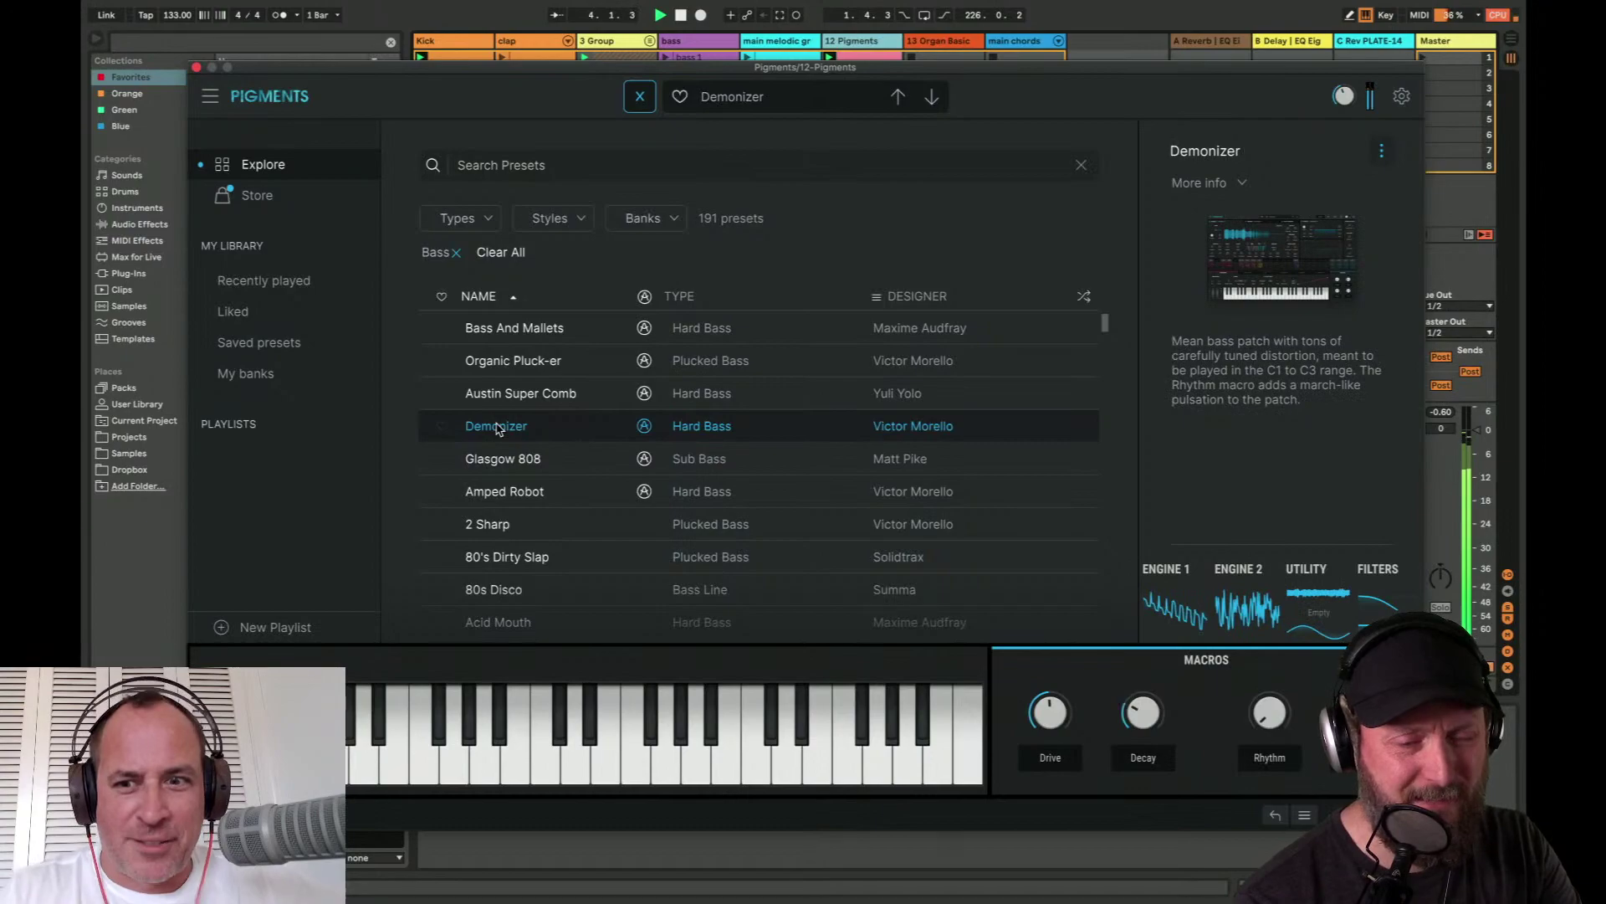
pyautogui.click(196, 69)
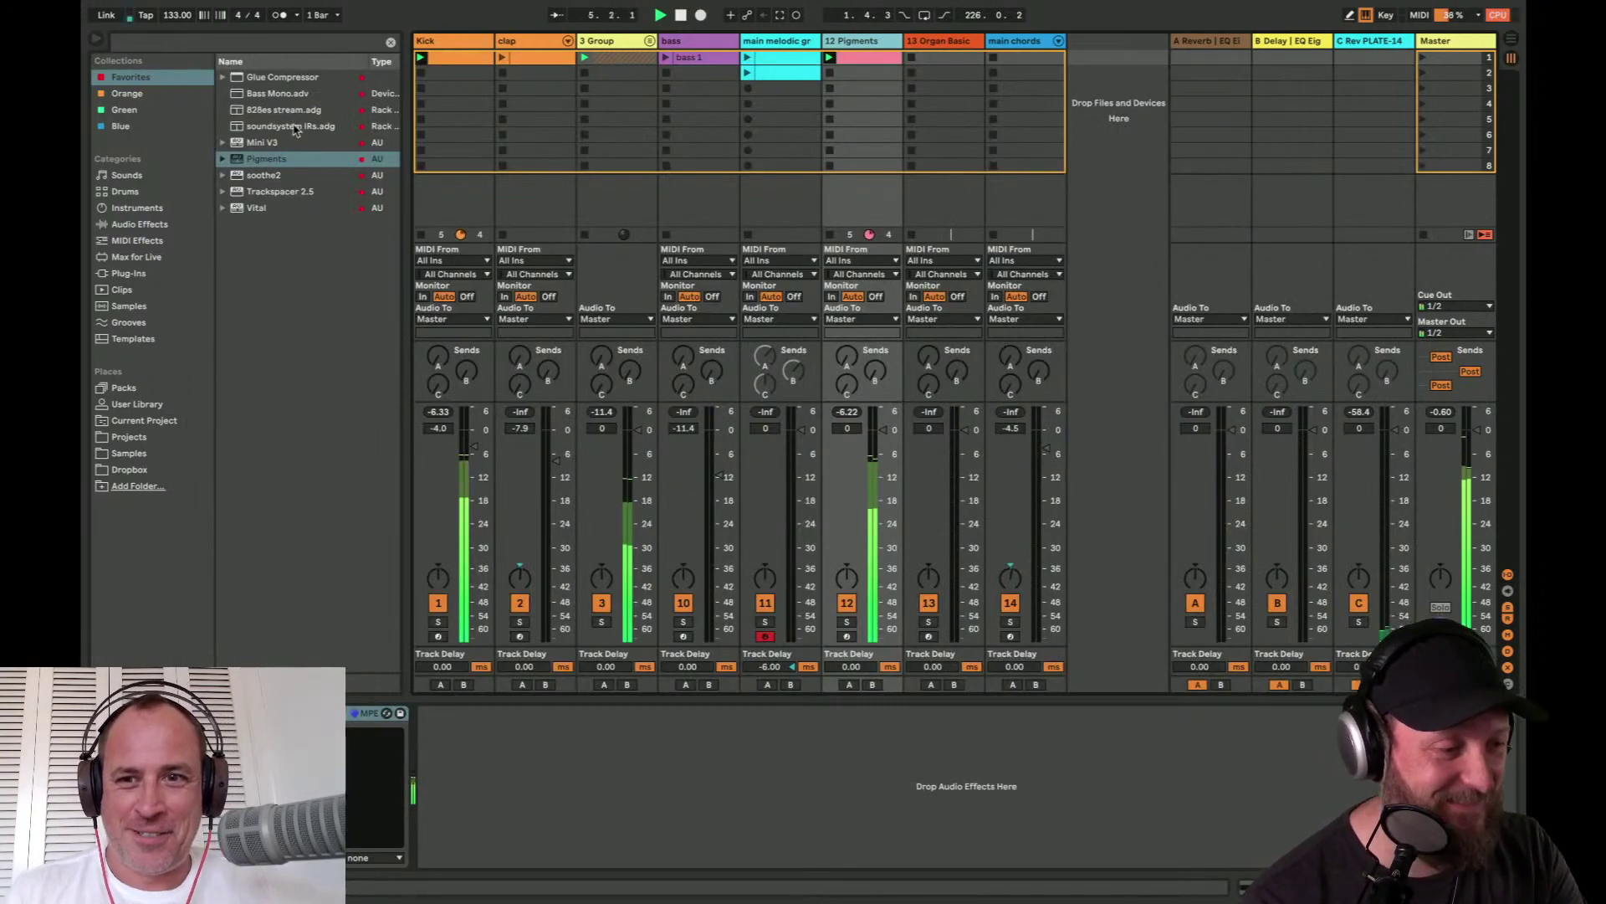
# - Group the Kick, clap and 3 Group tracks, and add Drum Buss from the Drive & Color audio effects to the new group
pyautogui.click(616, 42)
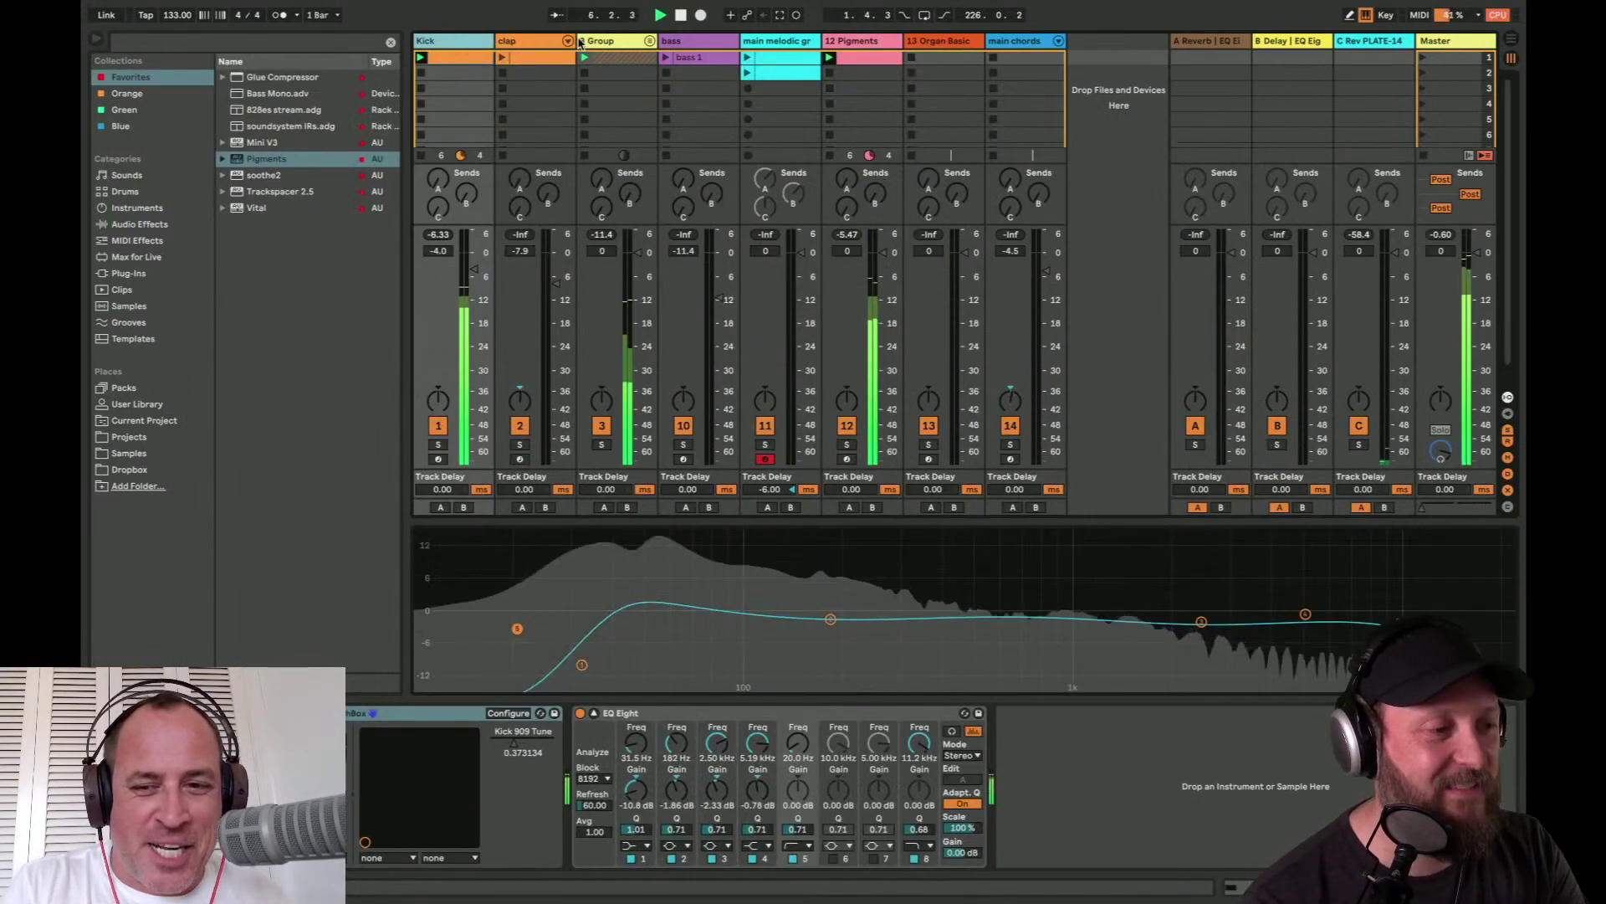
pyautogui.hotkey('ctrl', 'g')
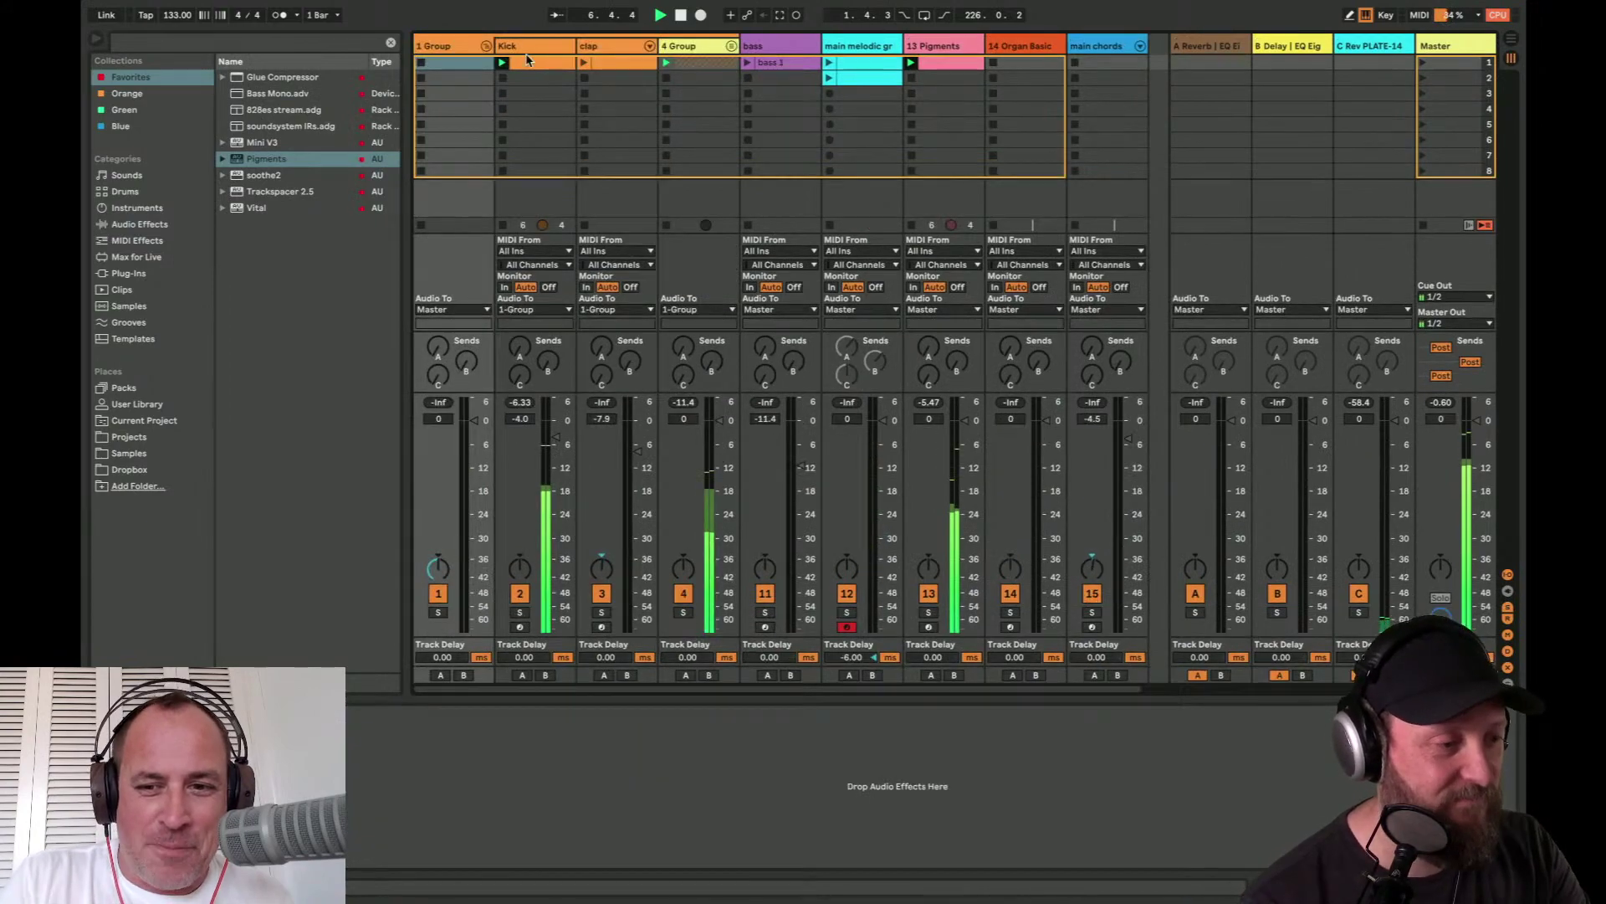
pyautogui.click(148, 226)
pyautogui.click(279, 149)
pyautogui.press('Down')
pyautogui.press('Down')
pyautogui.press('Right')
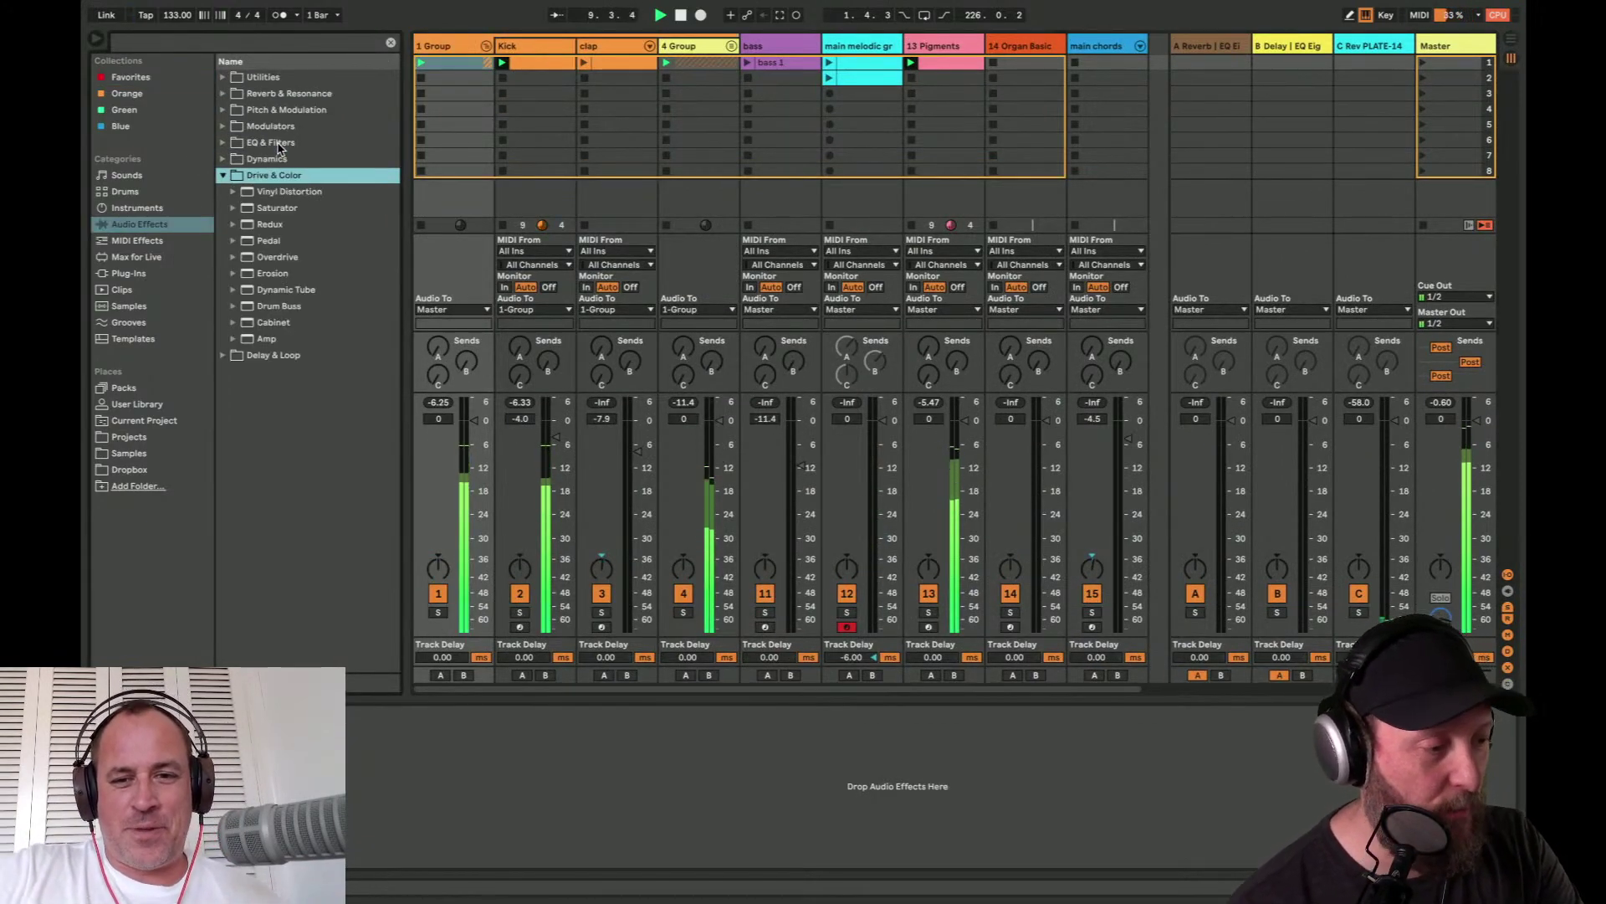
pyautogui.press('Down')
pyautogui.press('Down')
pyautogui.press('Down')
pyautogui.press('Down')
pyautogui.press('Down')
pyautogui.press('Down')
pyautogui.press('Down')
pyautogui.press('Down')
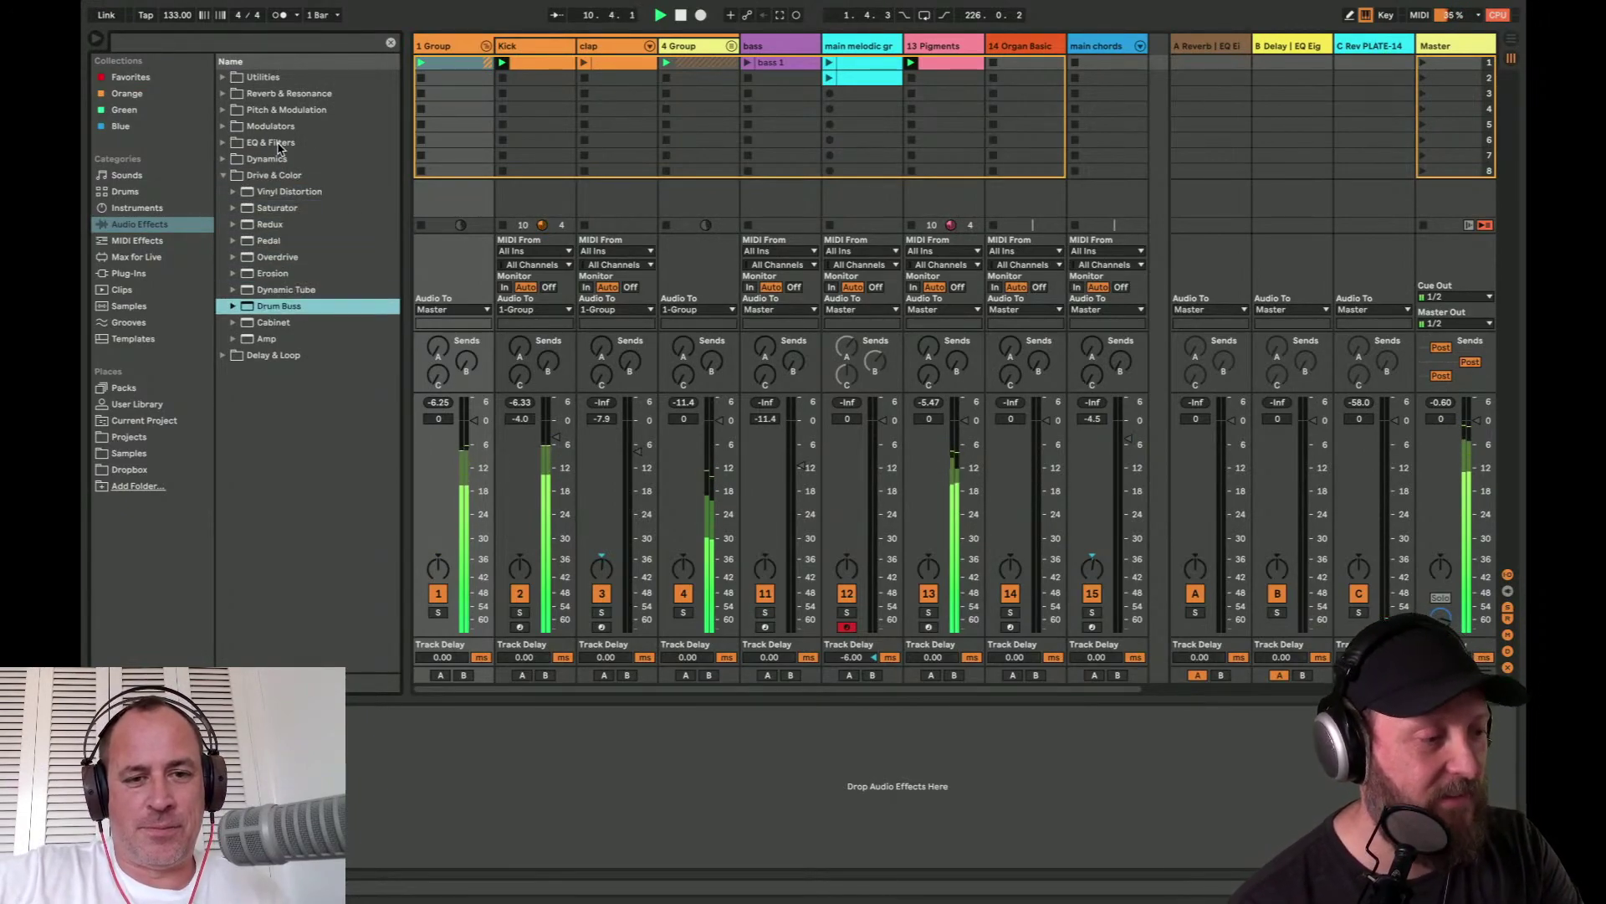
pyautogui.press('Return')
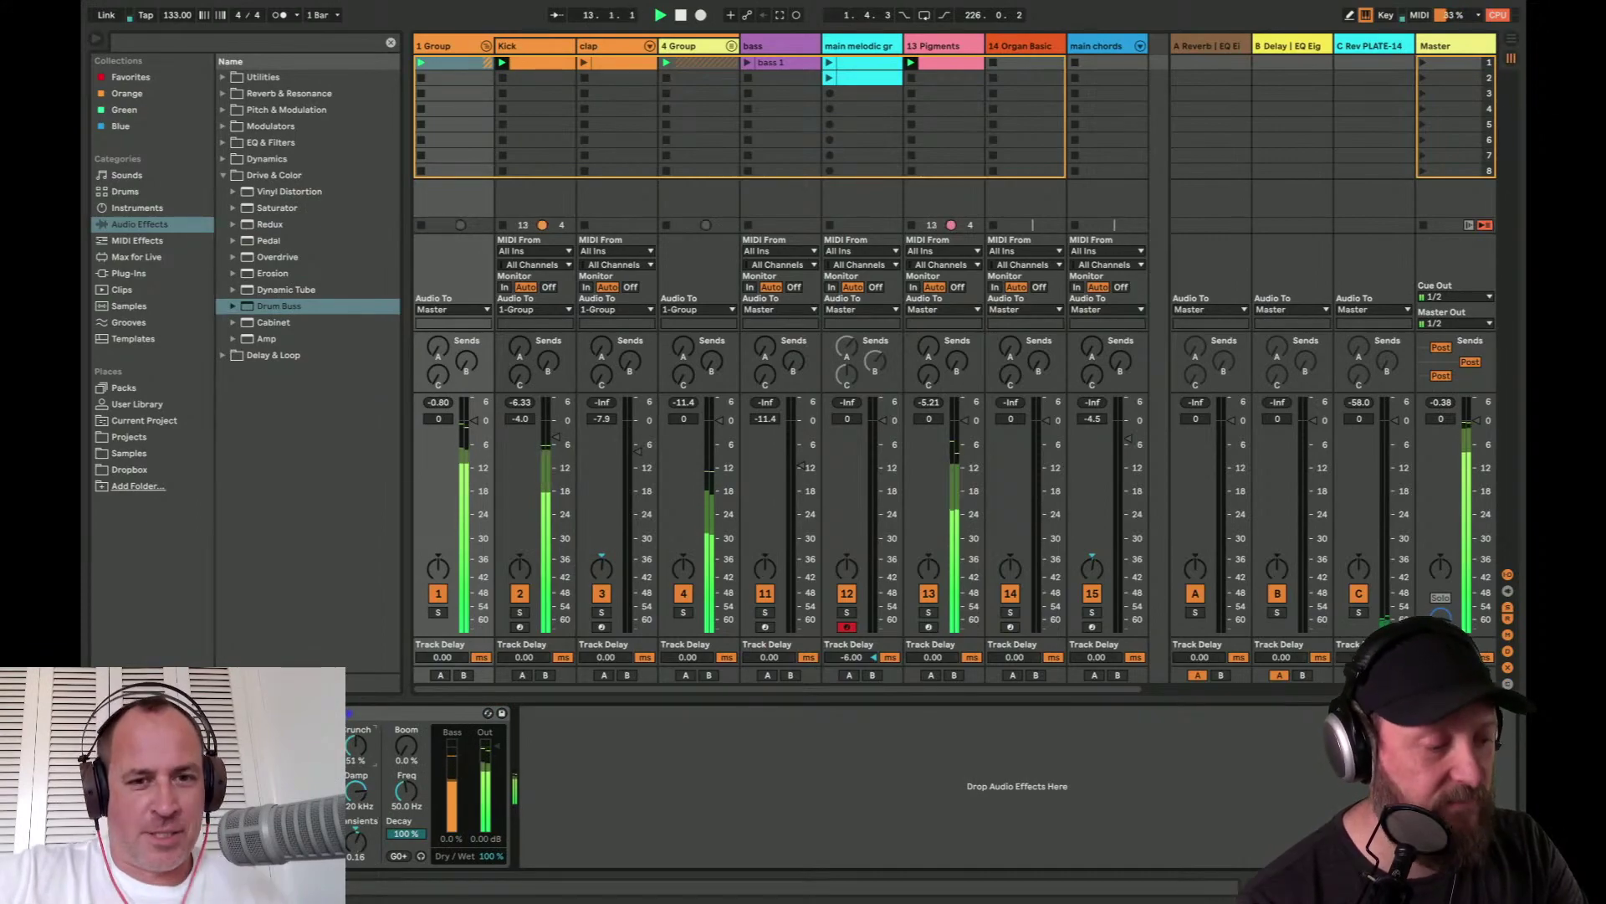
# - Set the Drum Buss Boom to 42% and Freq to 50.2 Hz, and stop playback
pyautogui.moveTo(419, 755); pyautogui.dragTo(419, 719)
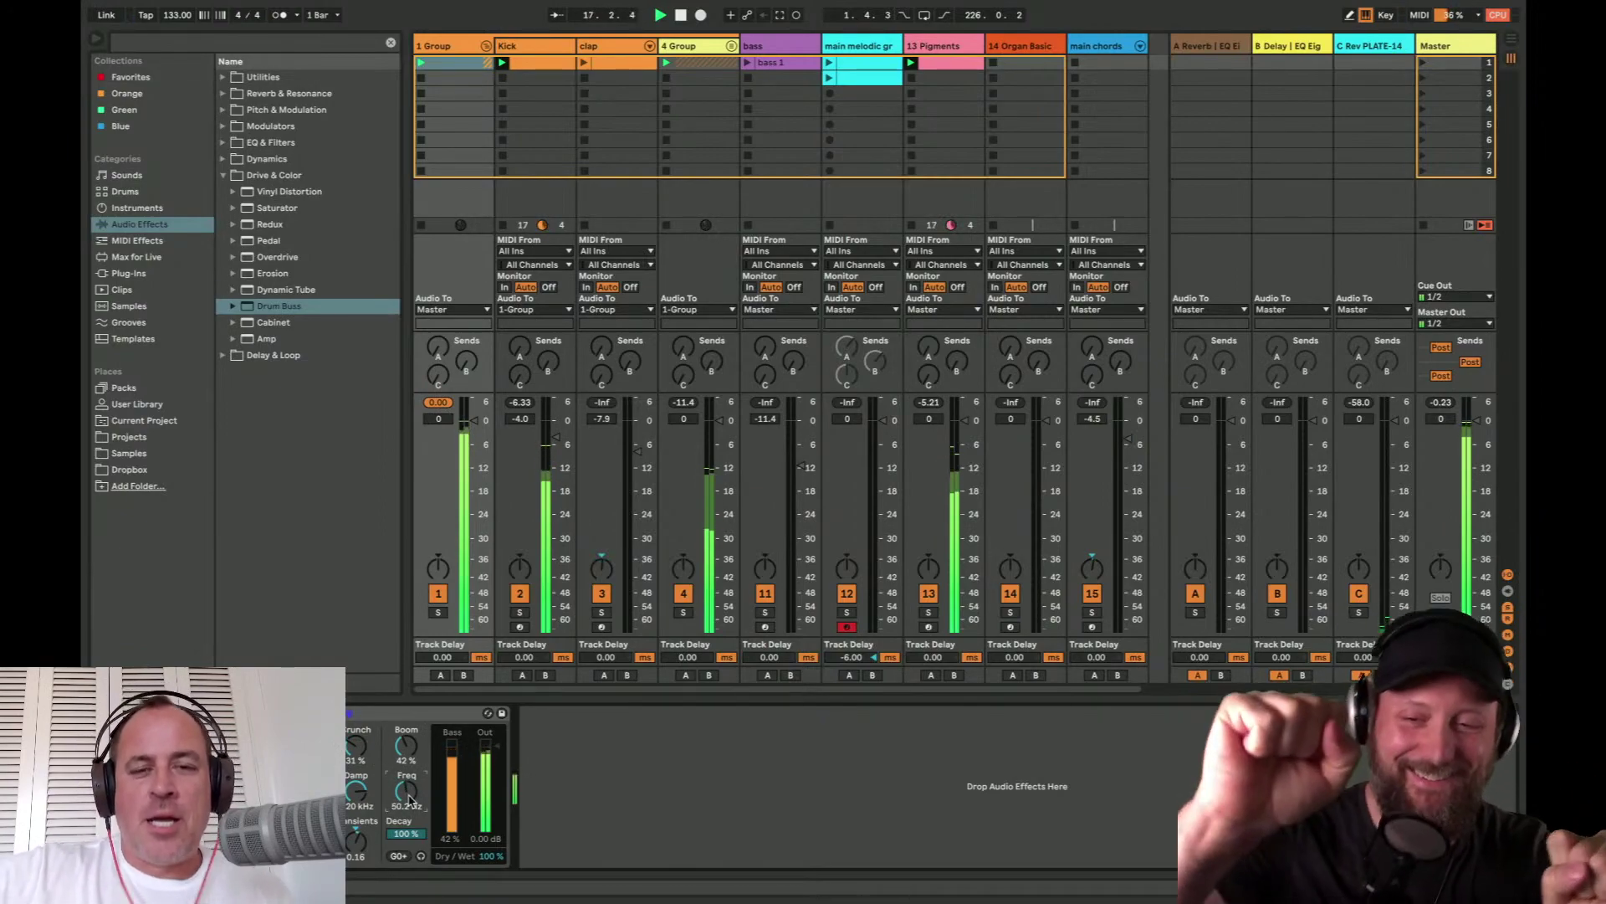
pyautogui.press('space')
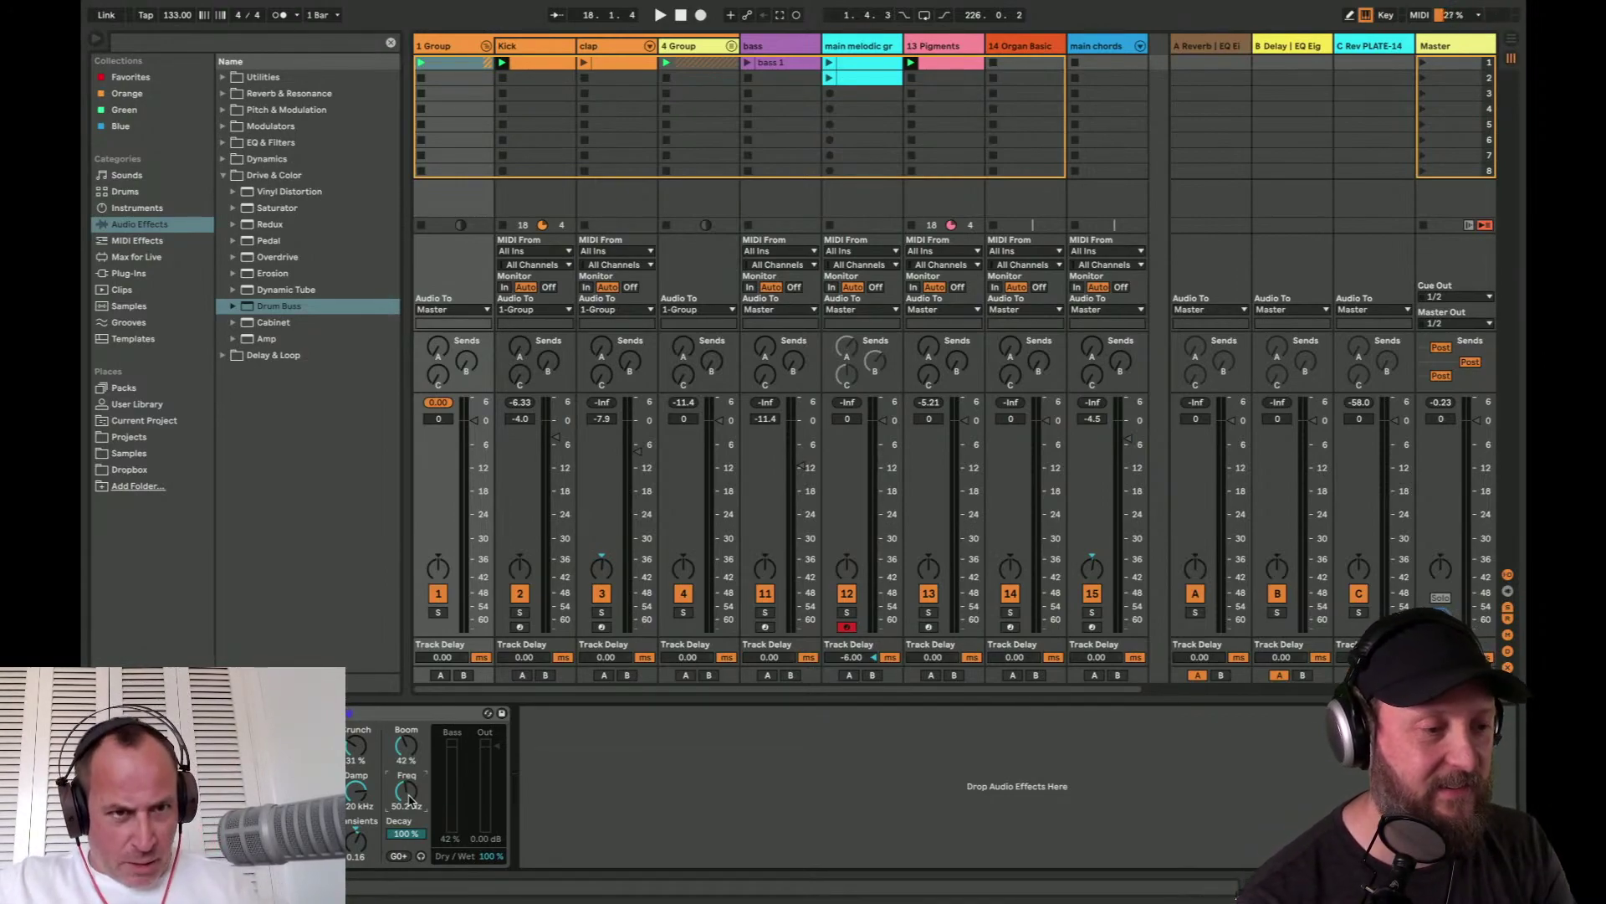
# - Restart playback, raise the tempo to 135 BPM, and lower the drum group's volume to -2.4 dB
pyautogui.press('space')
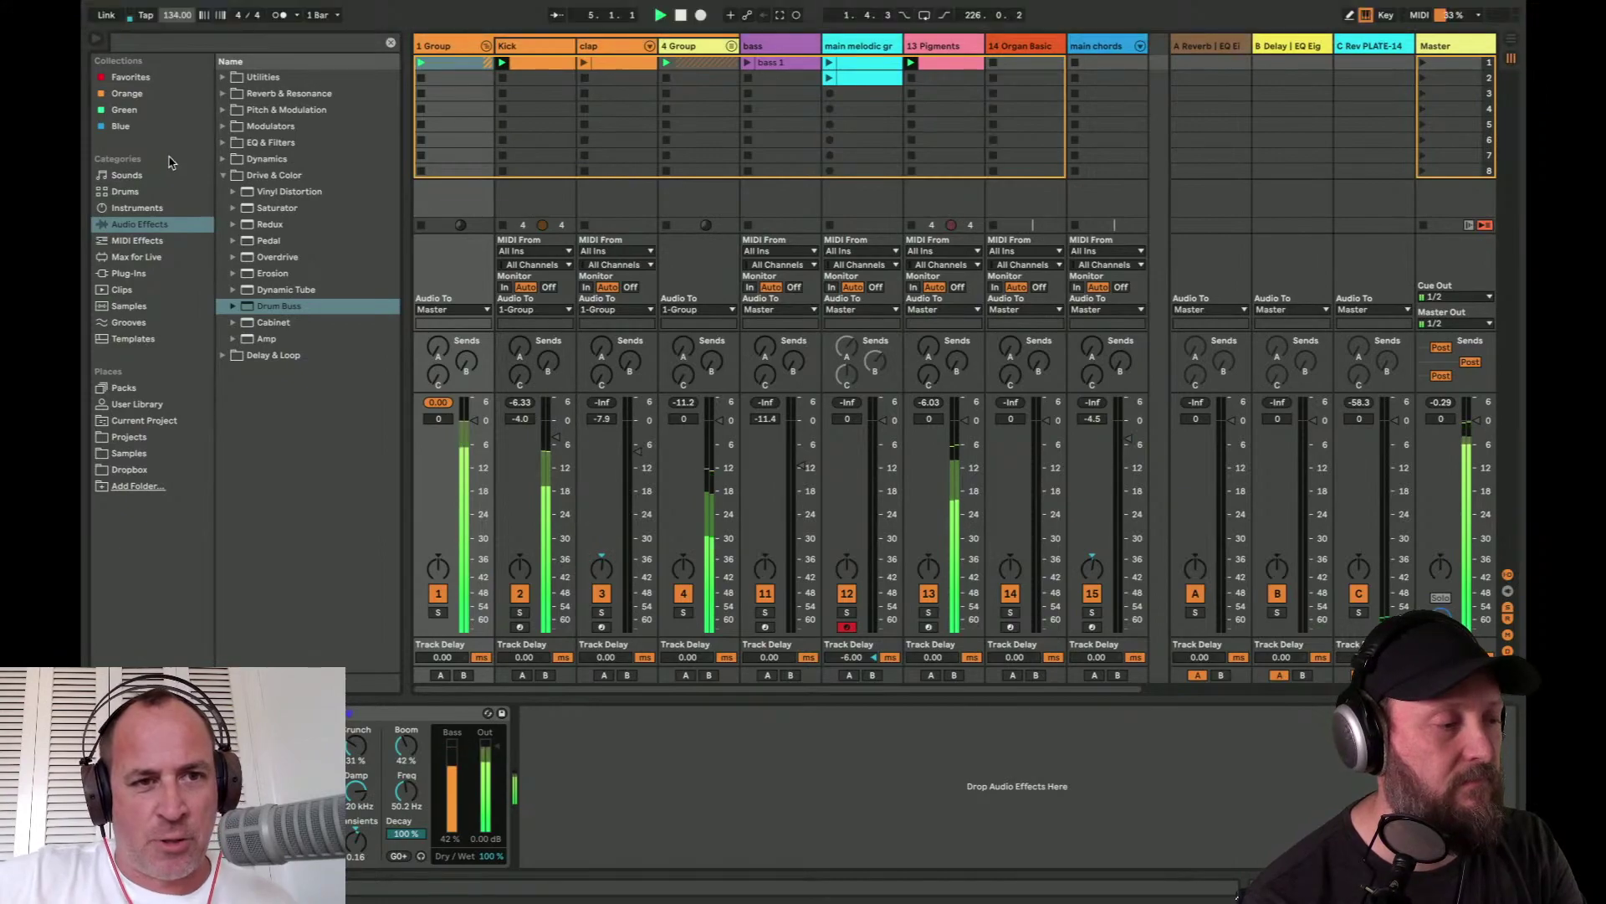
pyautogui.moveTo(176, 15); pyautogui.dragTo(177, 8)
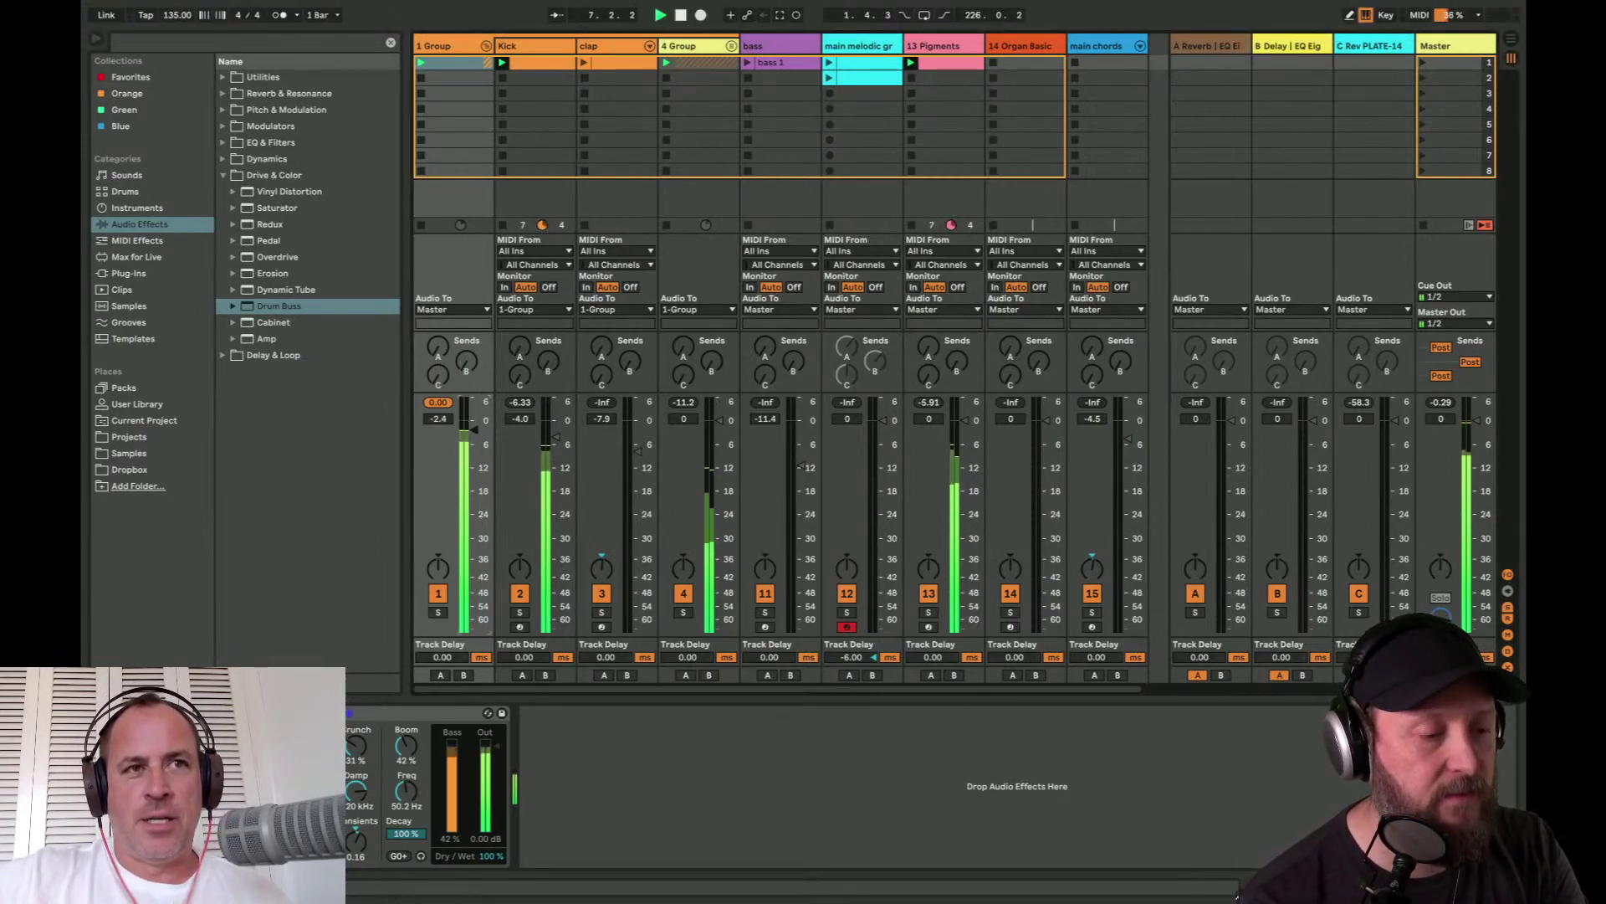
# - Add a note at 1.1.3 in the Pigments bass clip, transpose it down to G2 and lengthen it to an eighth note
pyautogui.hotkey('shift', 'Tab')
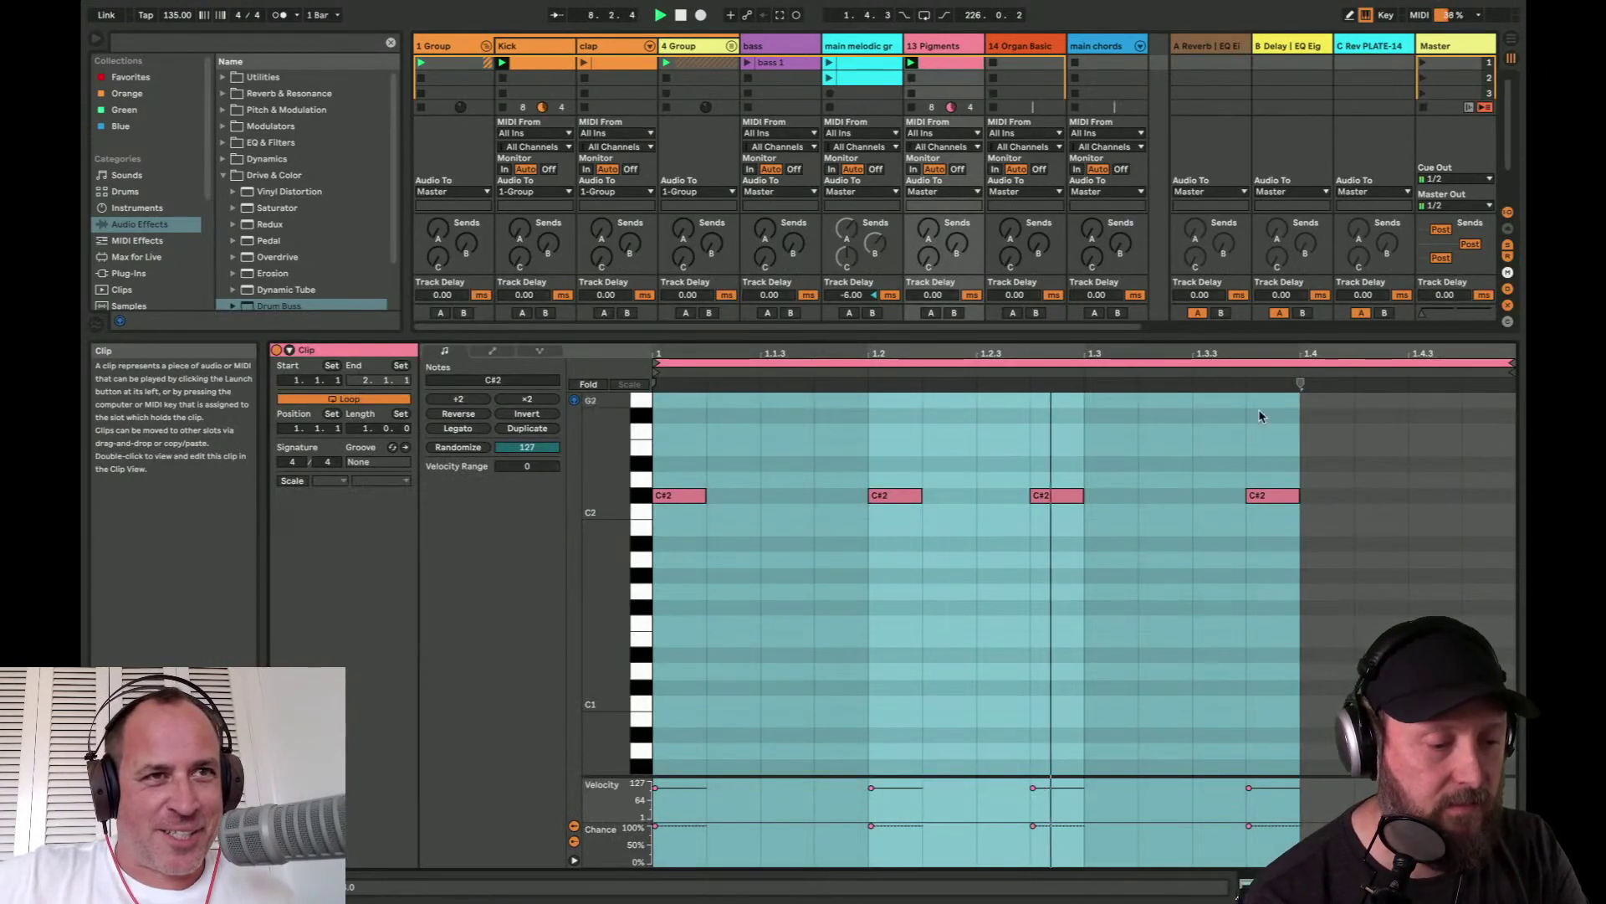
pyautogui.scroll(3, 1472, 403)
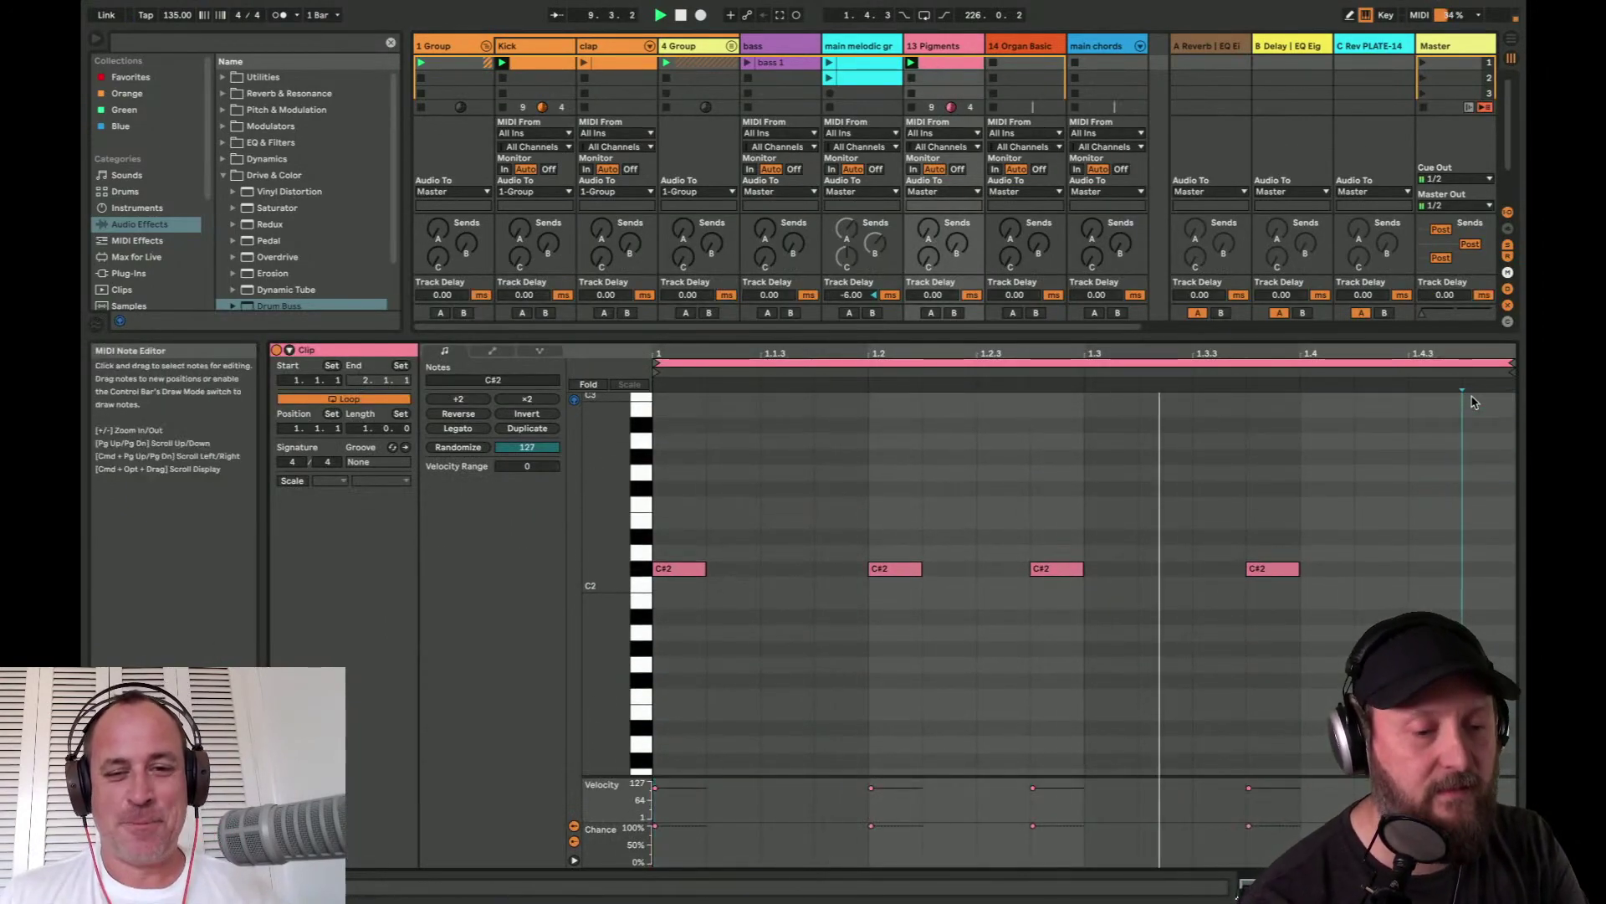
pyautogui.doubleClick(778, 424)
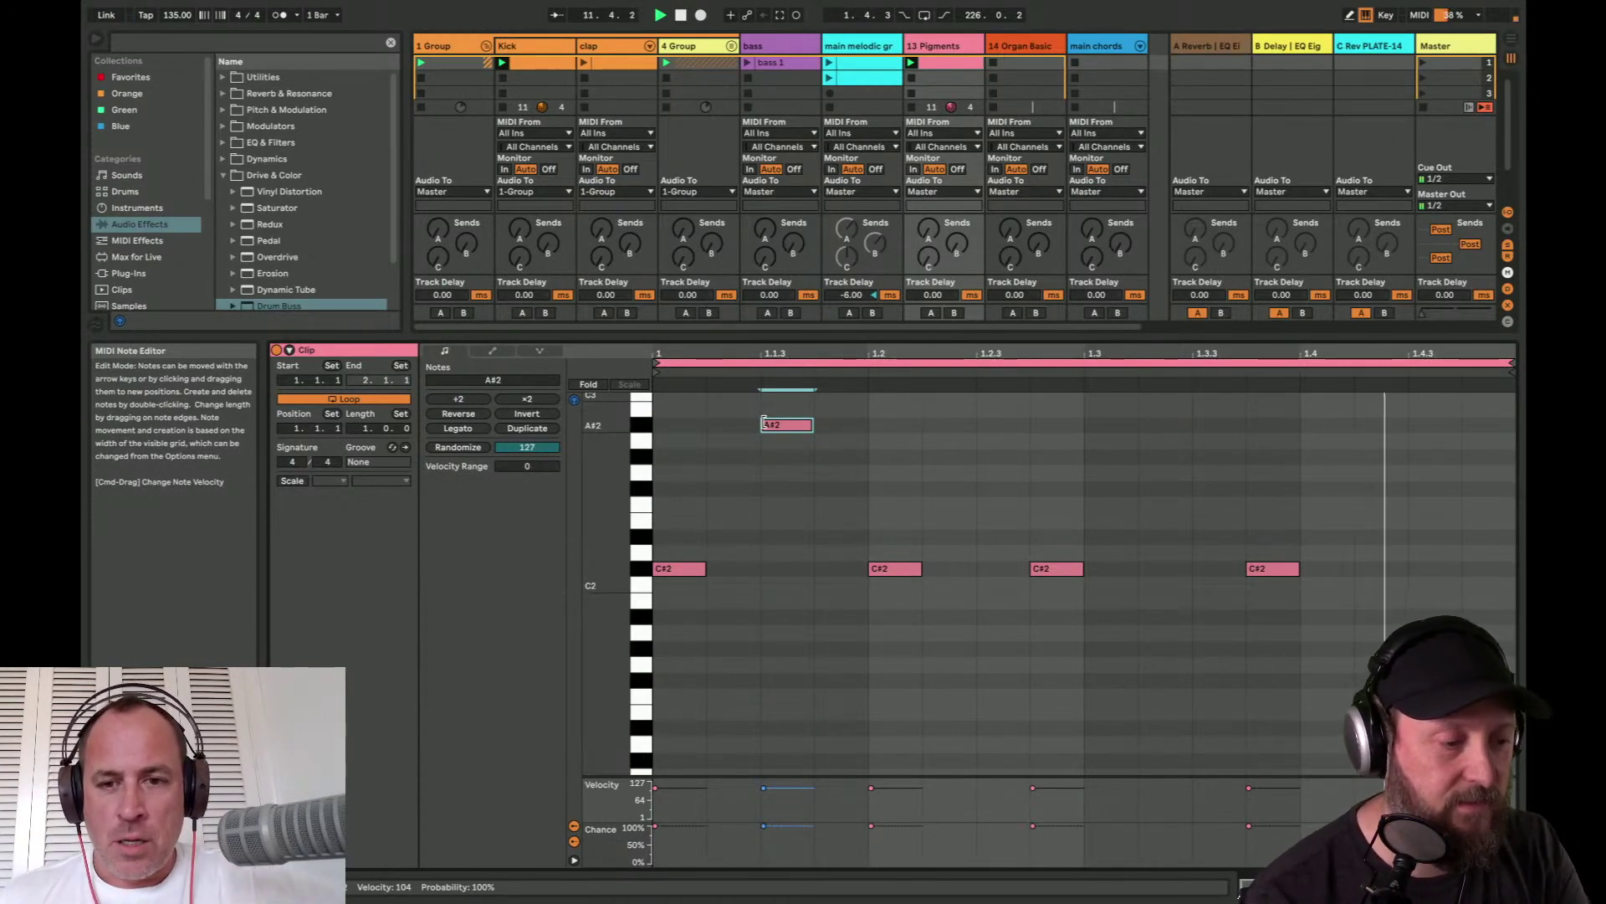
pyautogui.press('Down')
pyautogui.press('Down')
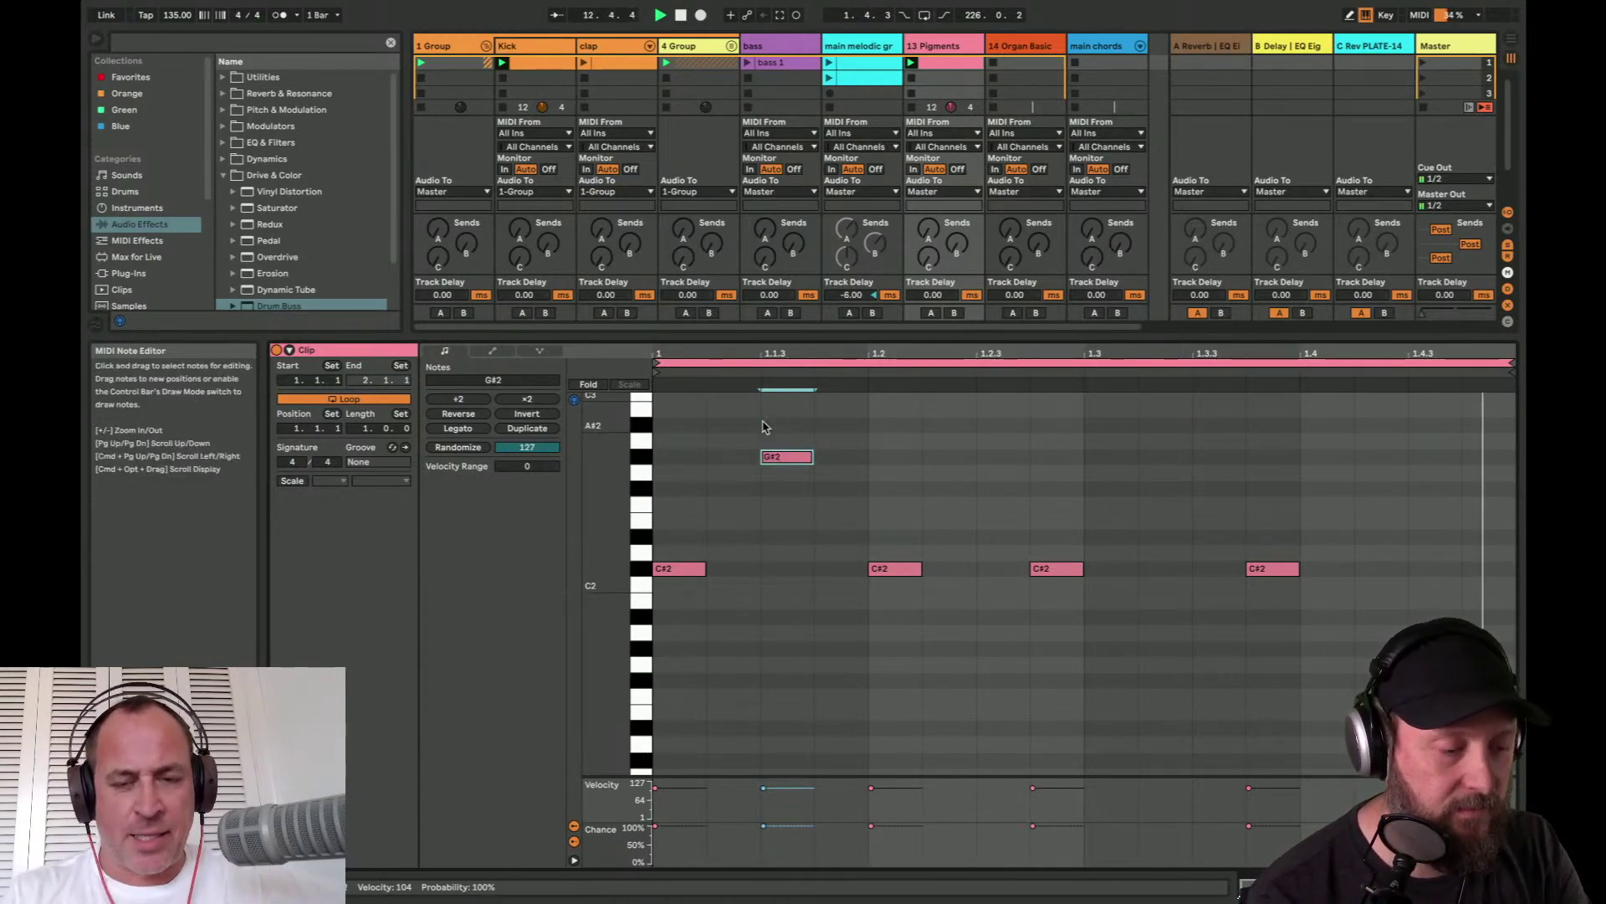
pyautogui.press('Down')
pyautogui.hotkey('shift', 'Right')
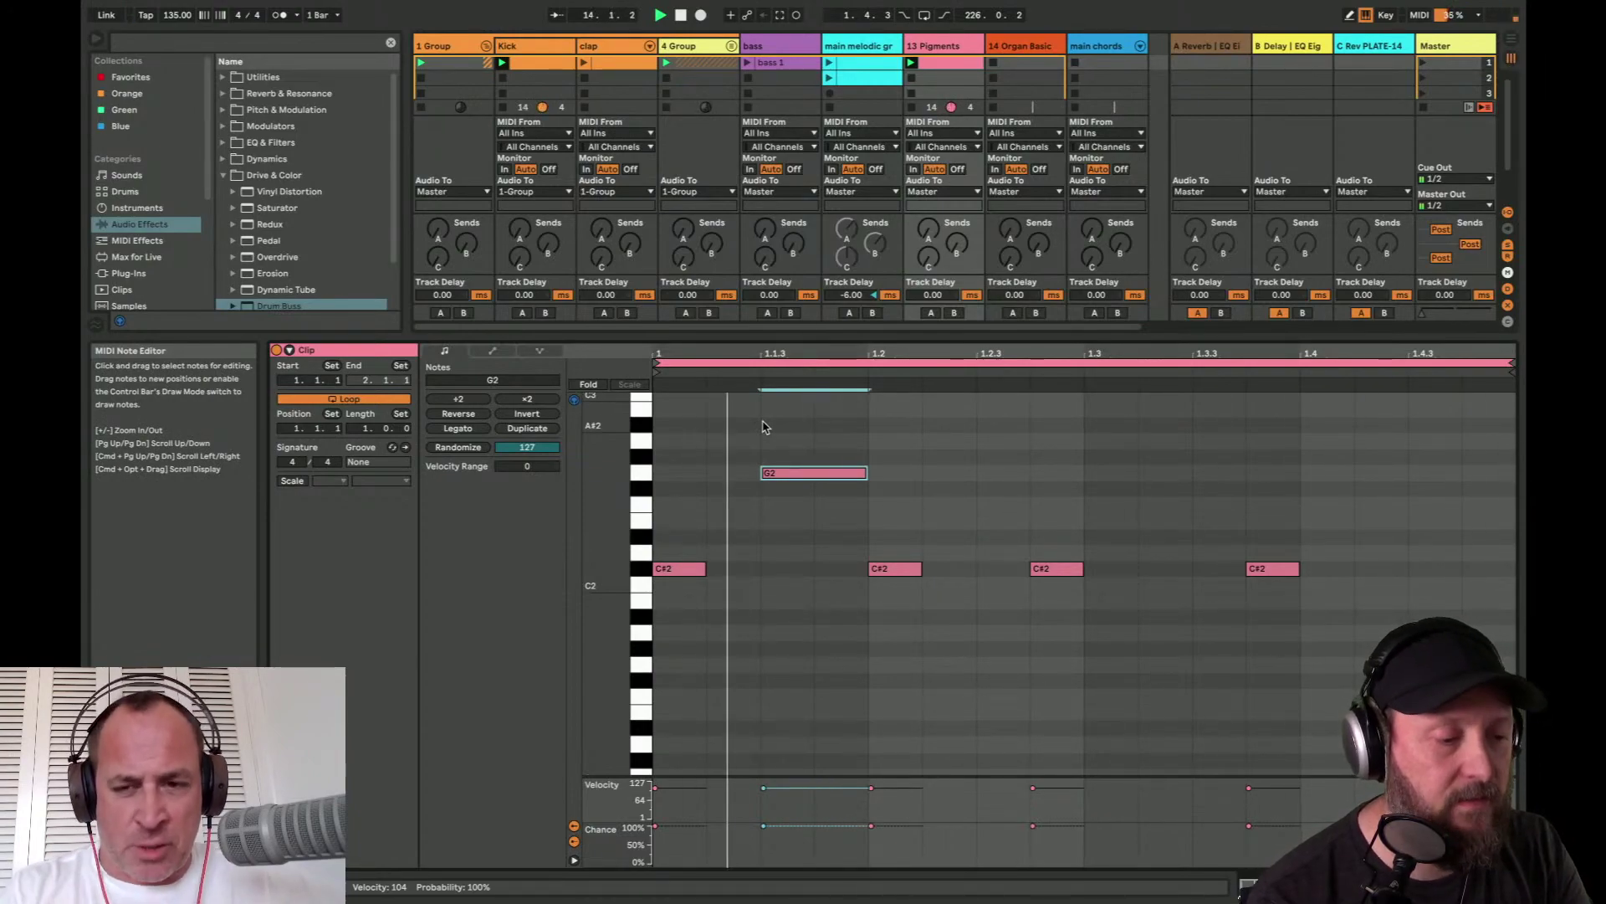
# - Move the G2 note to 1.4.3 at the end of the bar and deactivate it
pyautogui.press('Right')
pyautogui.press('Right')
pyautogui.press('Right')
pyautogui.press('Right')
pyautogui.press('Right')
pyautogui.press('Right')
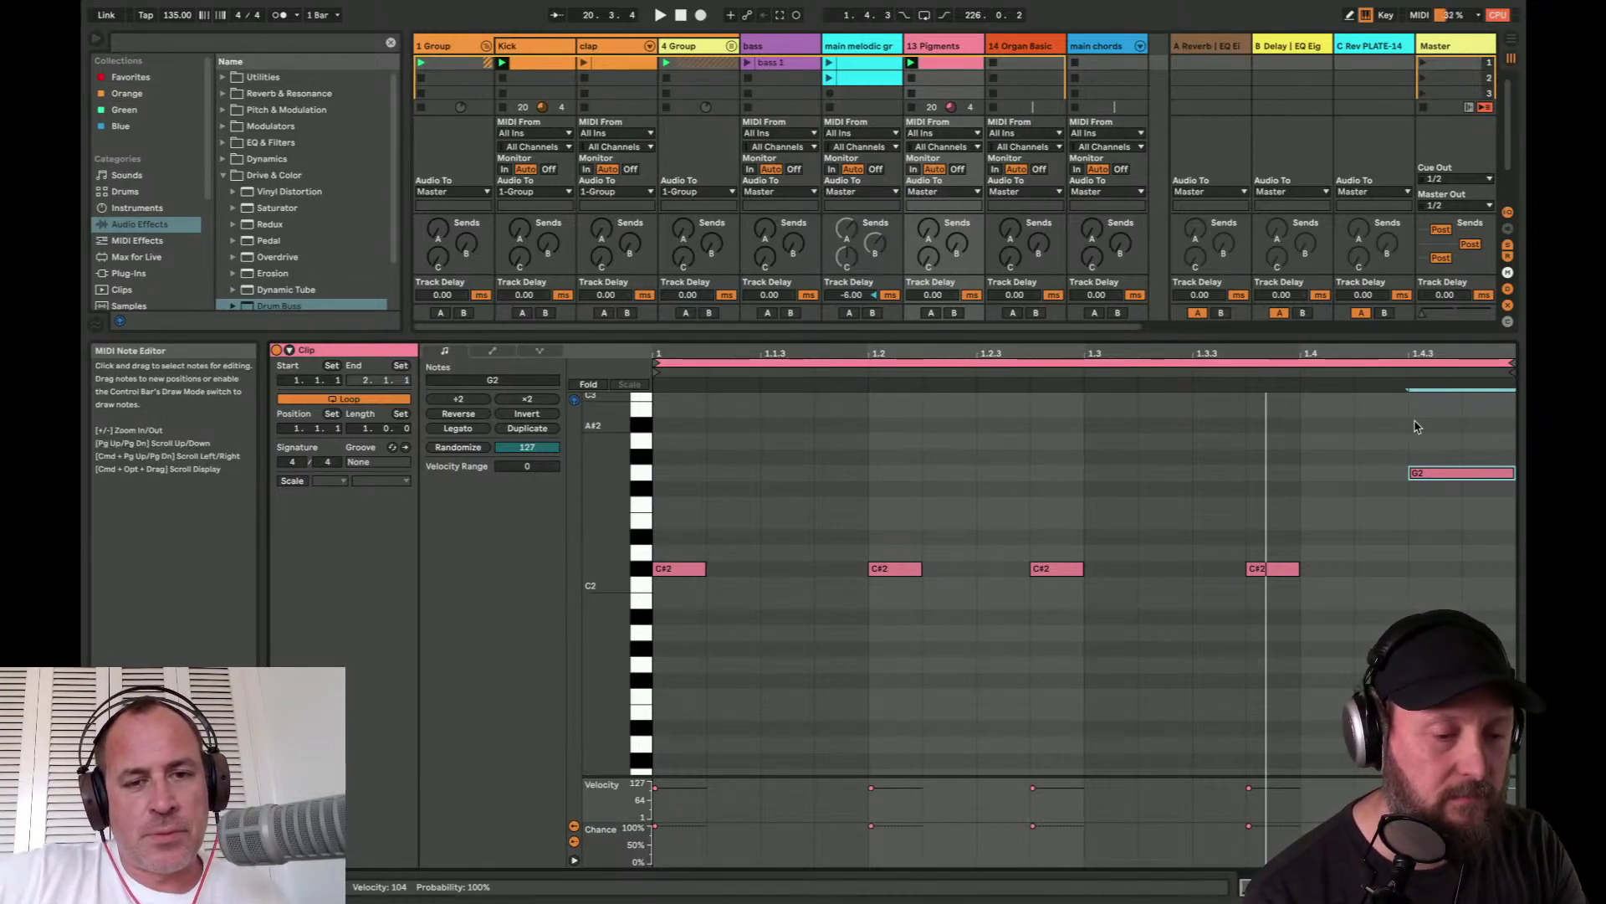
pyautogui.moveTo(1415, 421); pyautogui.dragTo(1426, 480)
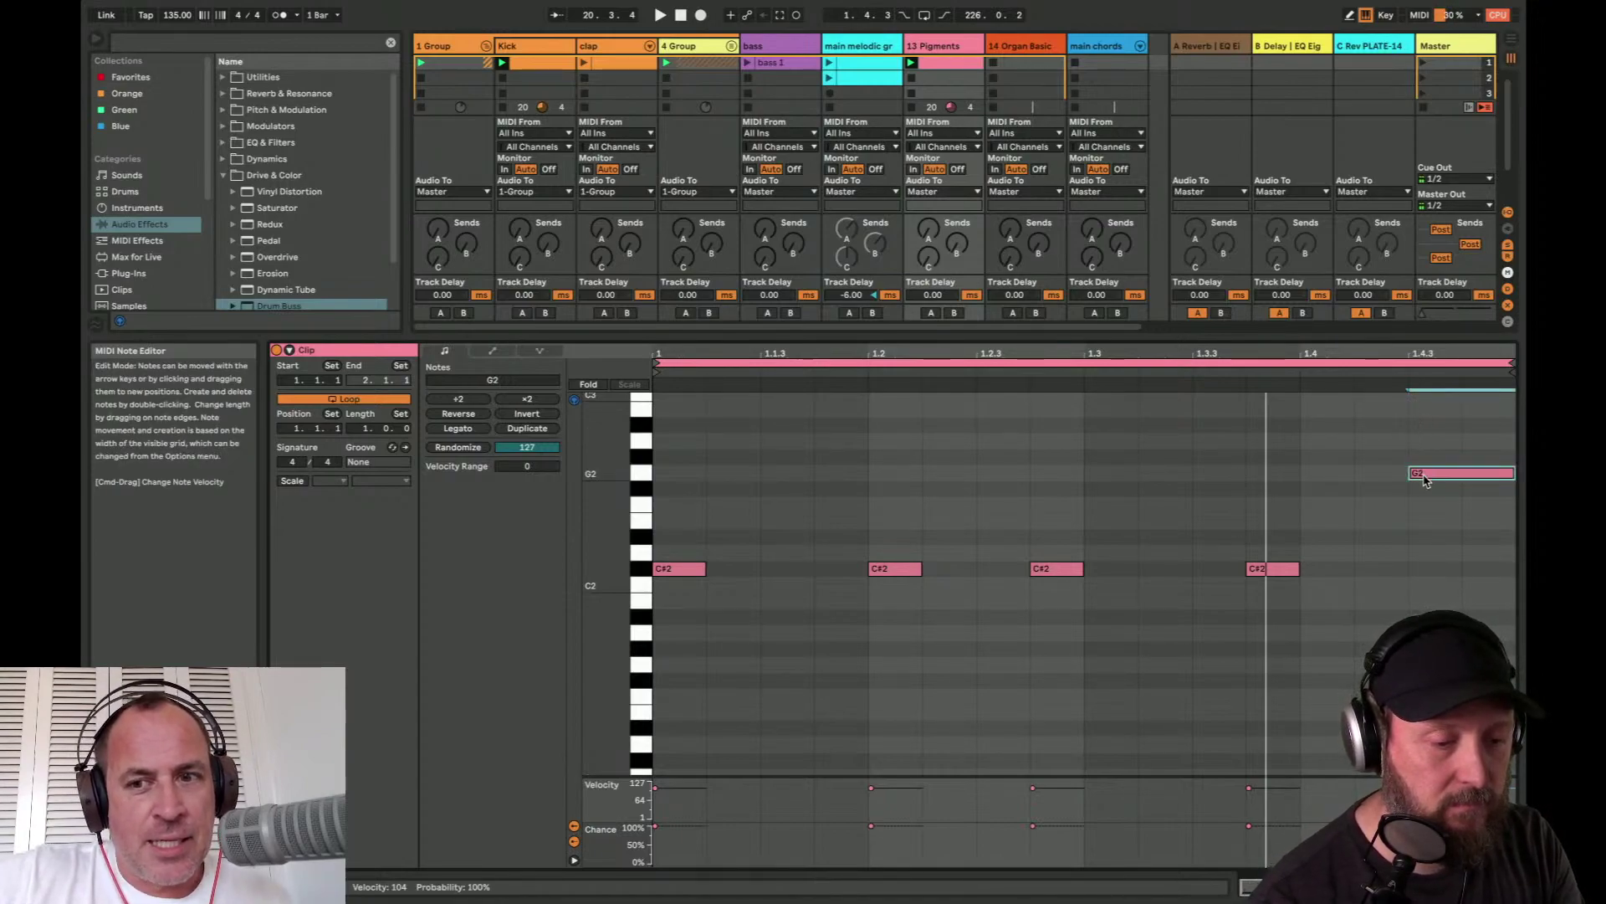
pyautogui.press('0')
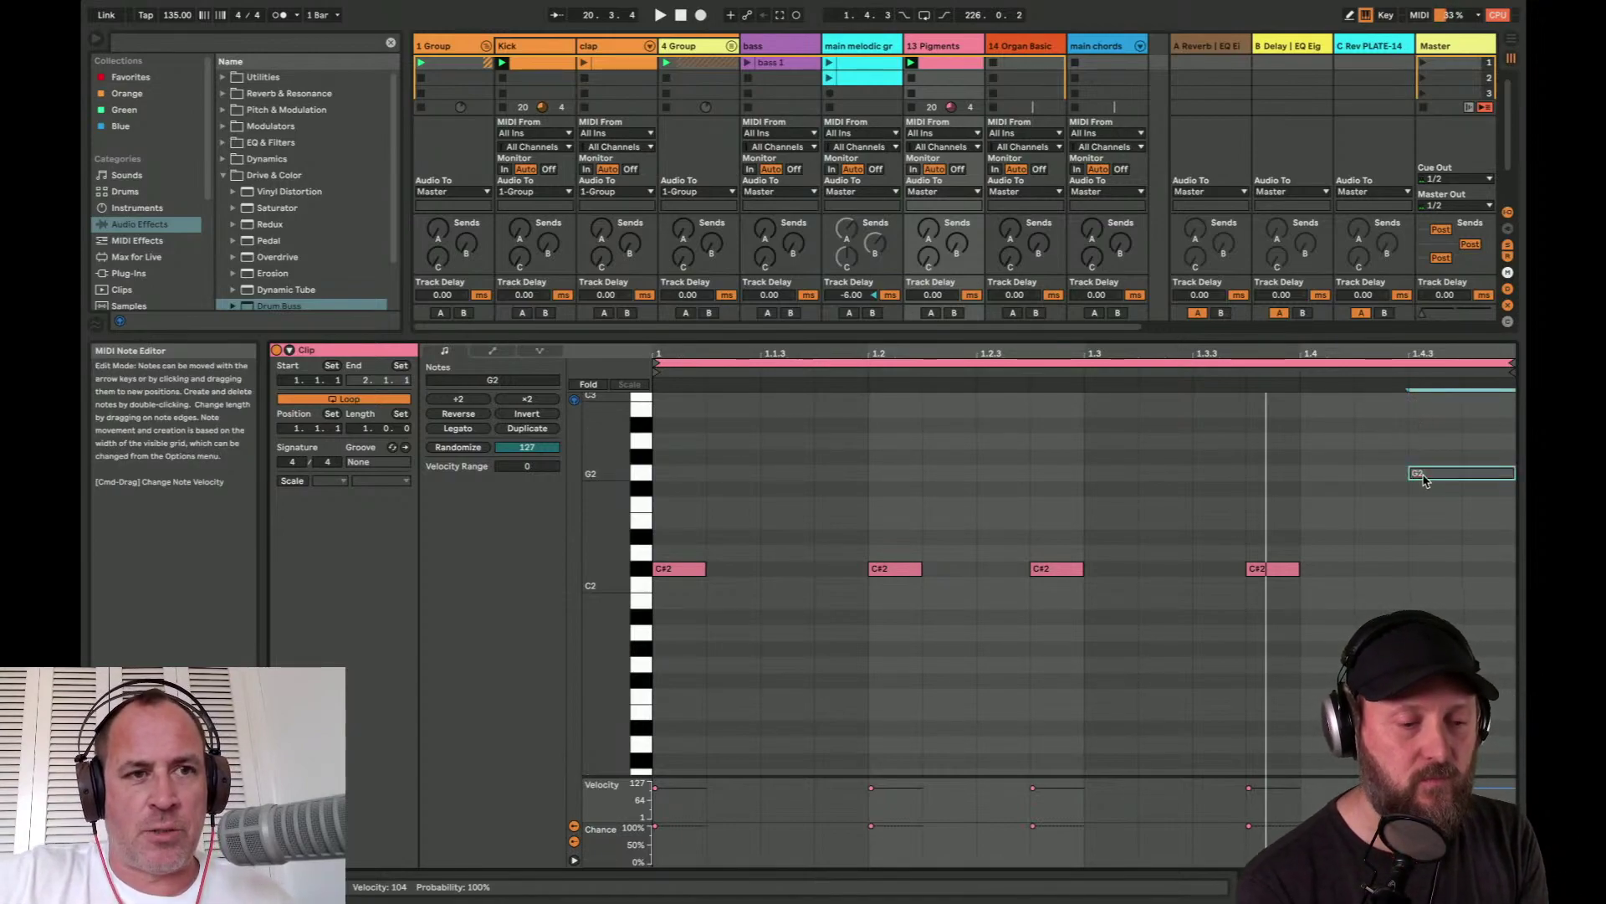
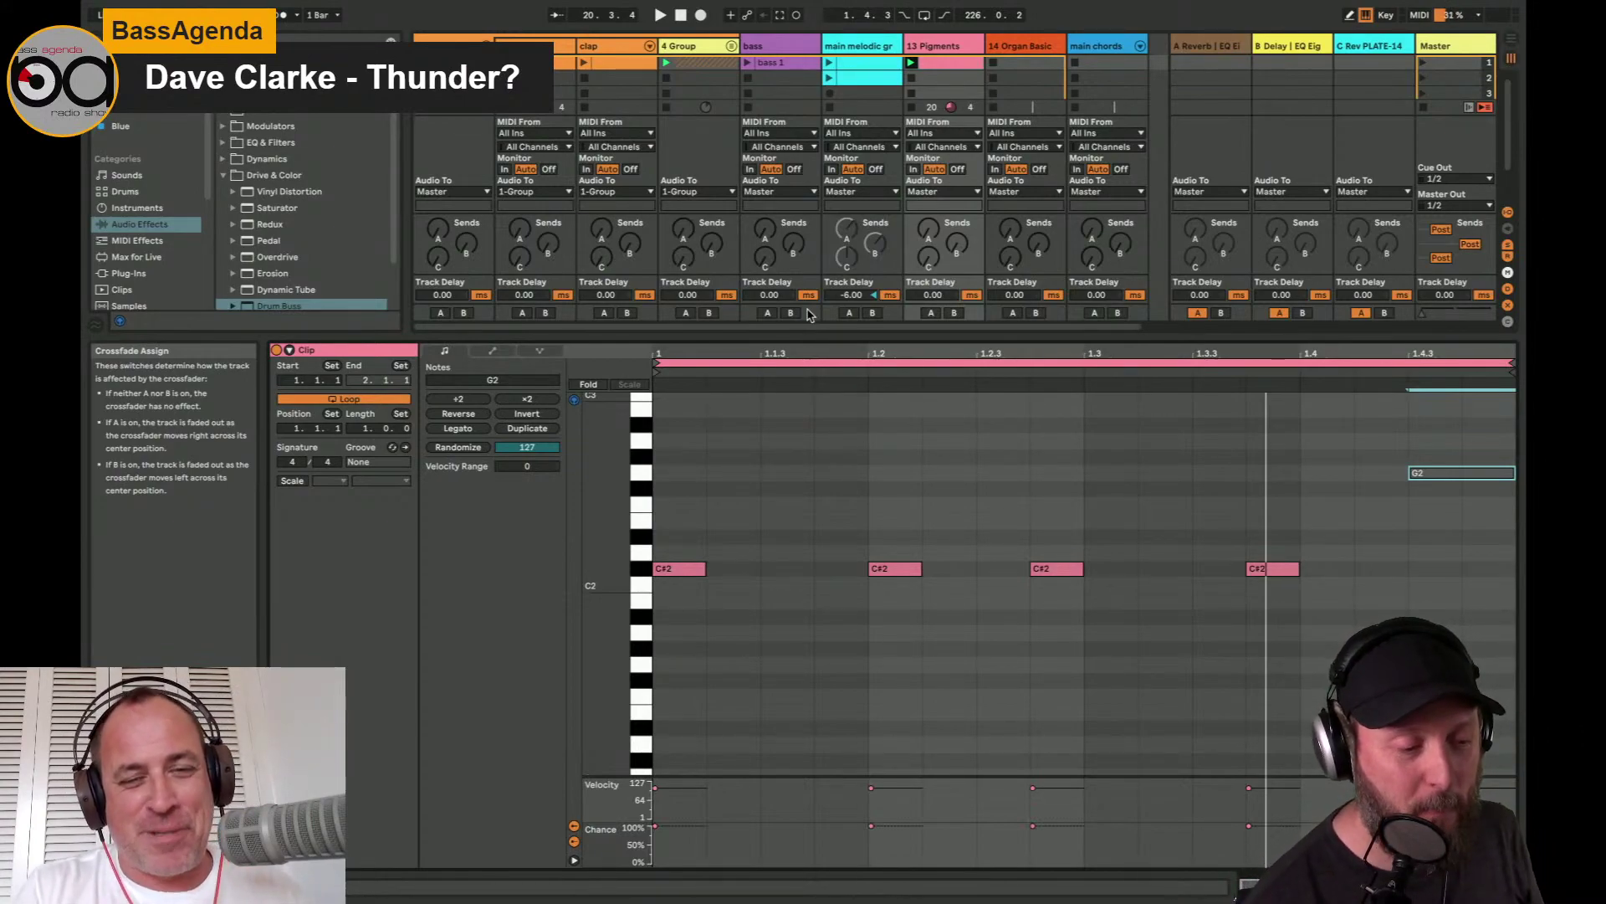
# - Restart playback and add a sixteenth-long C#2 note at 1.4.3 in the bass clip
pyautogui.press('space')
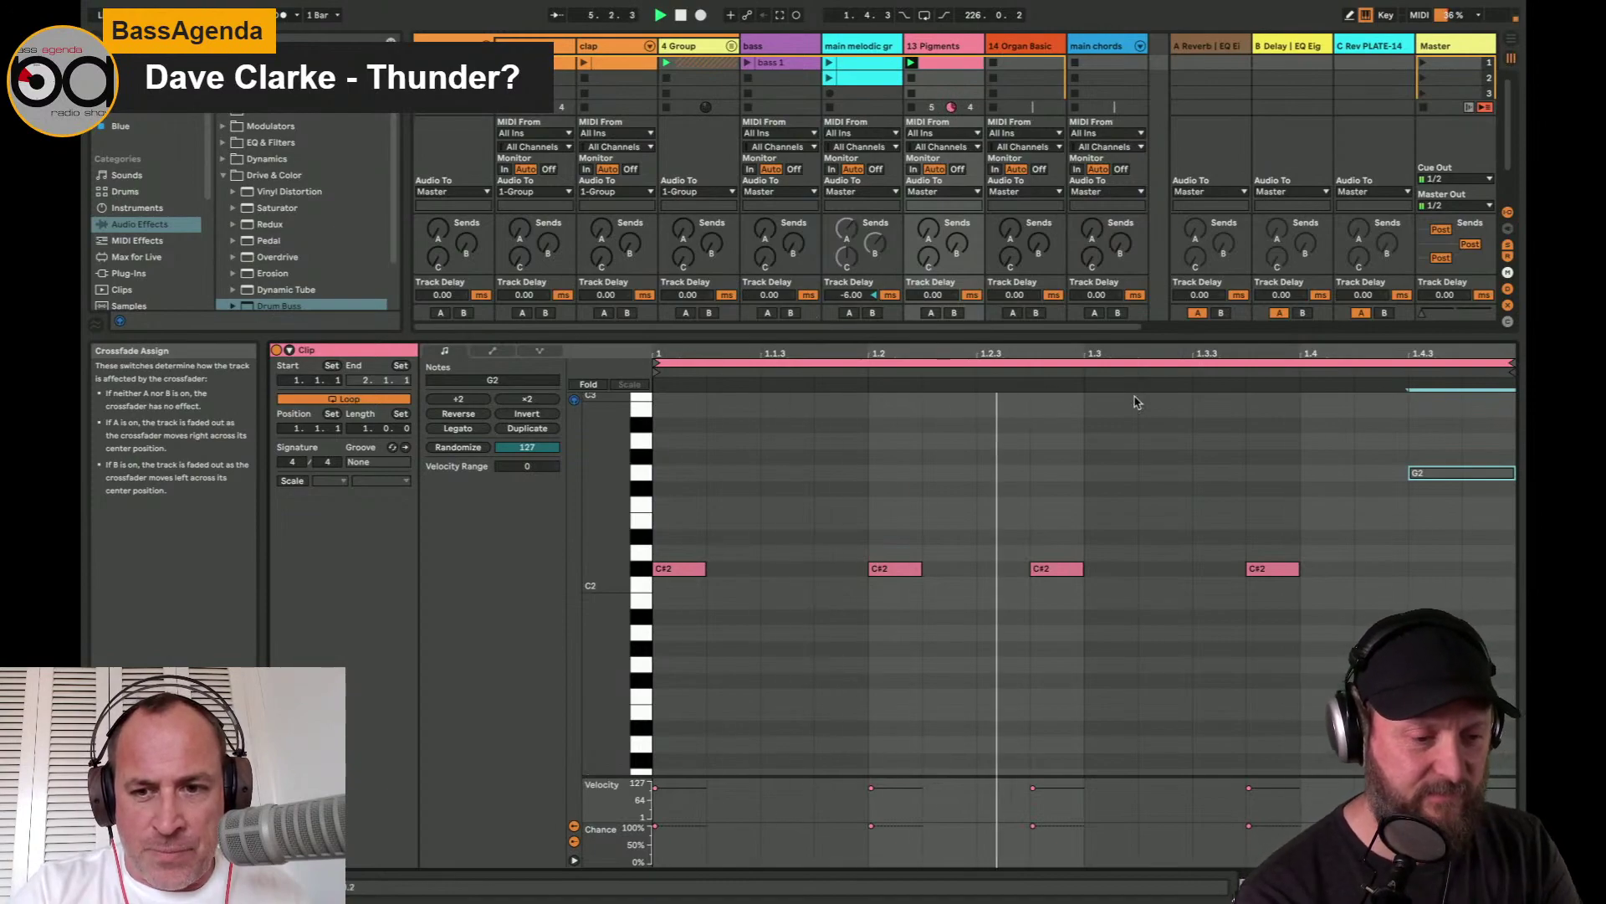
pyautogui.doubleClick(1385, 572)
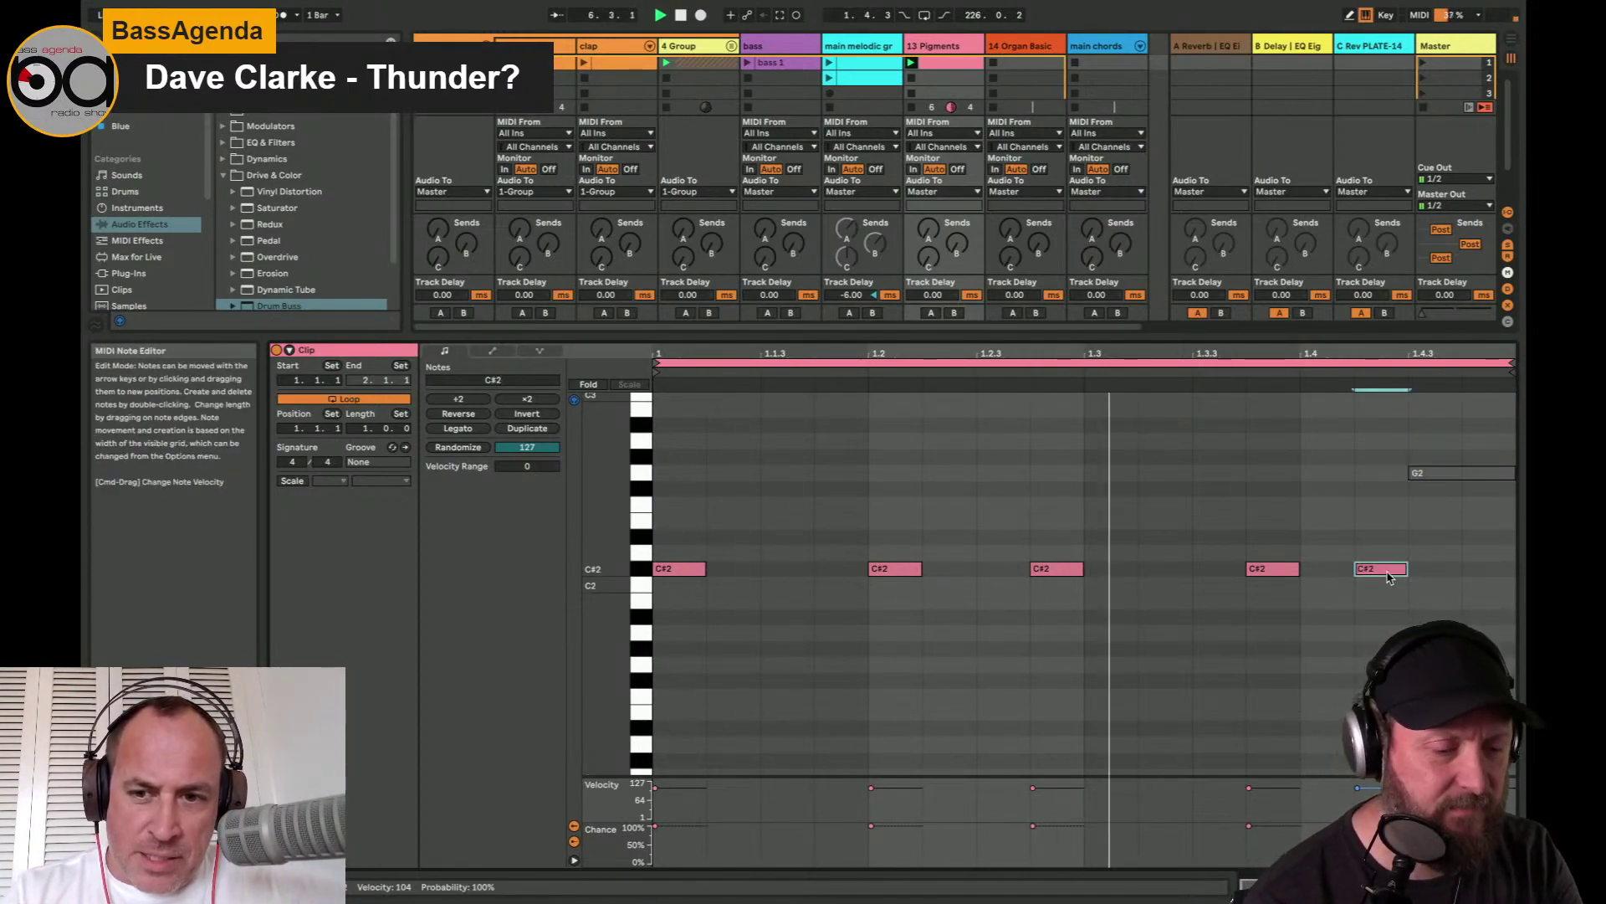
pyautogui.press('Right')
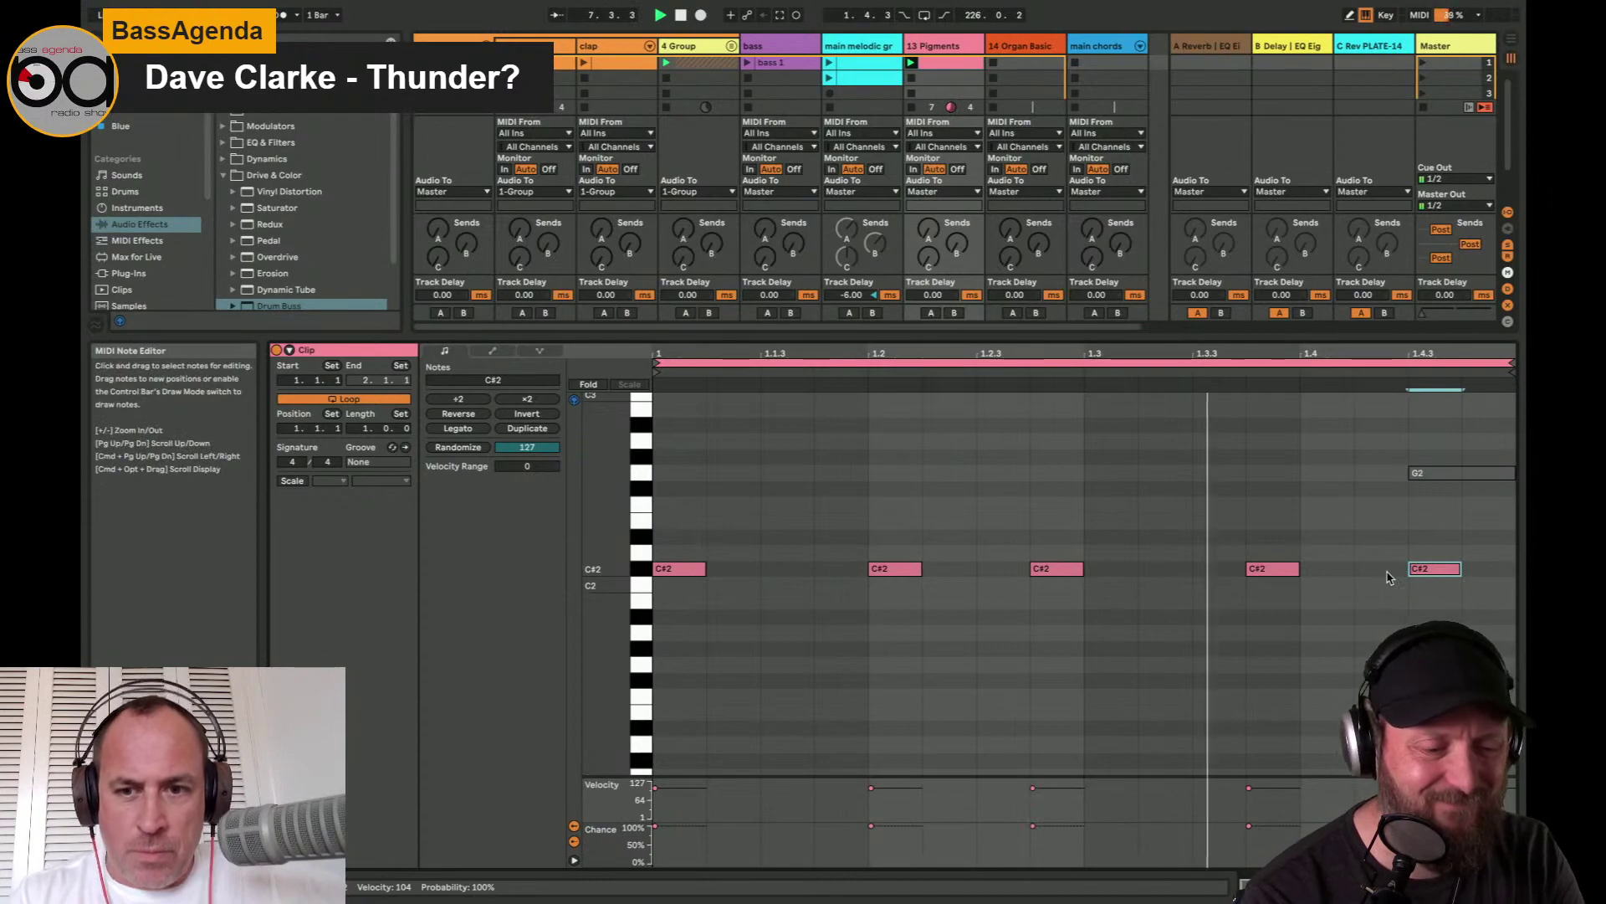
pyautogui.press('Right')
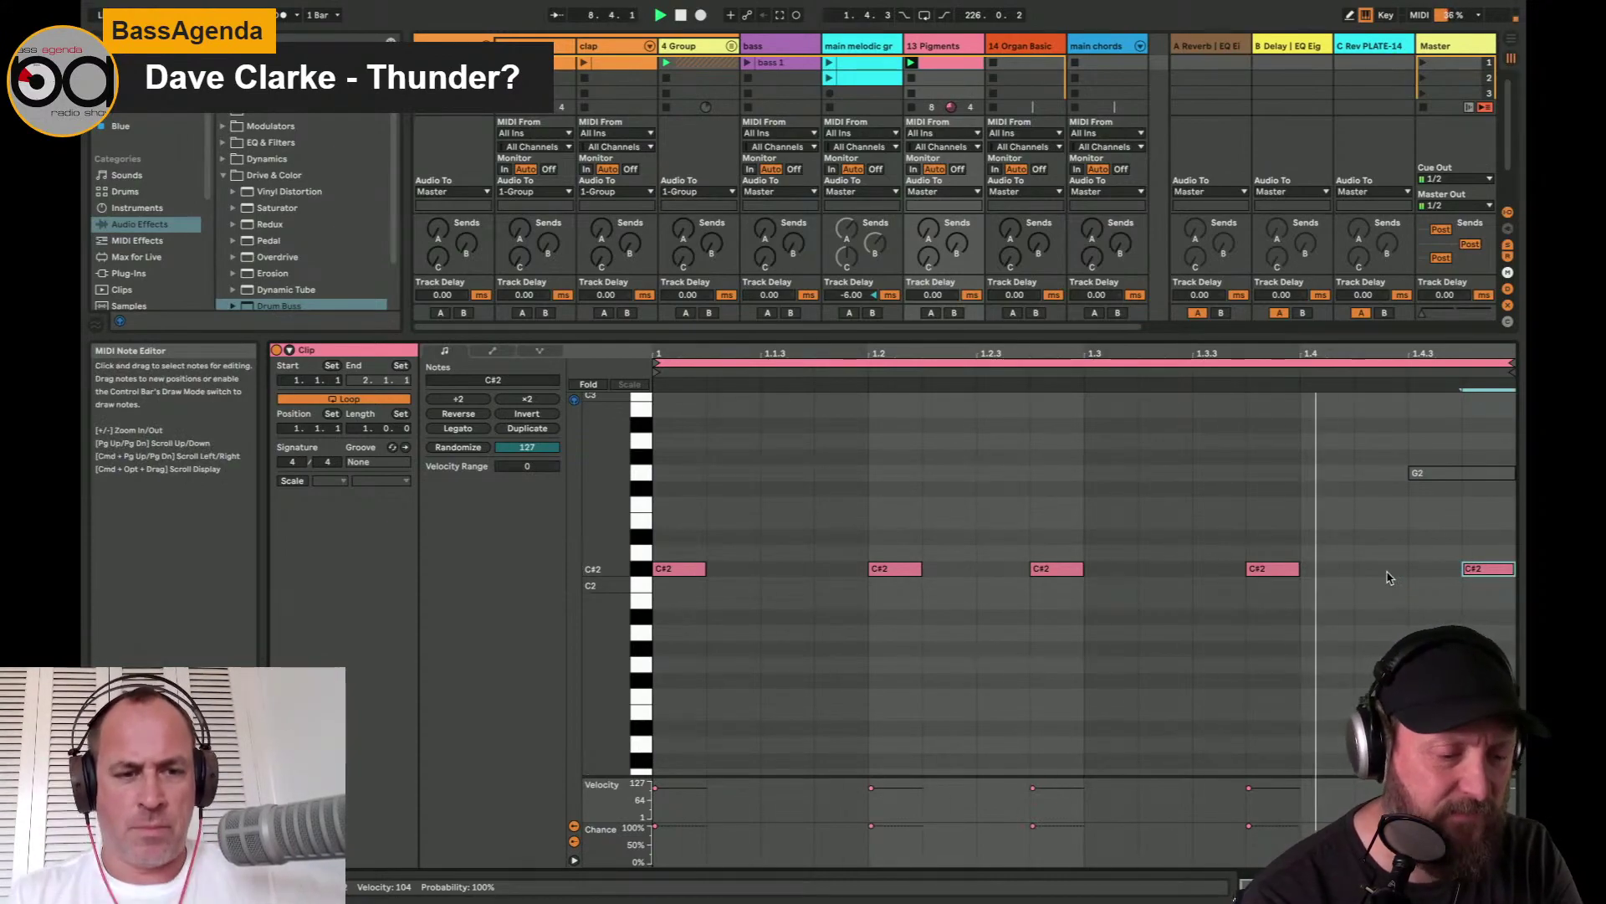
pyautogui.press('Left')
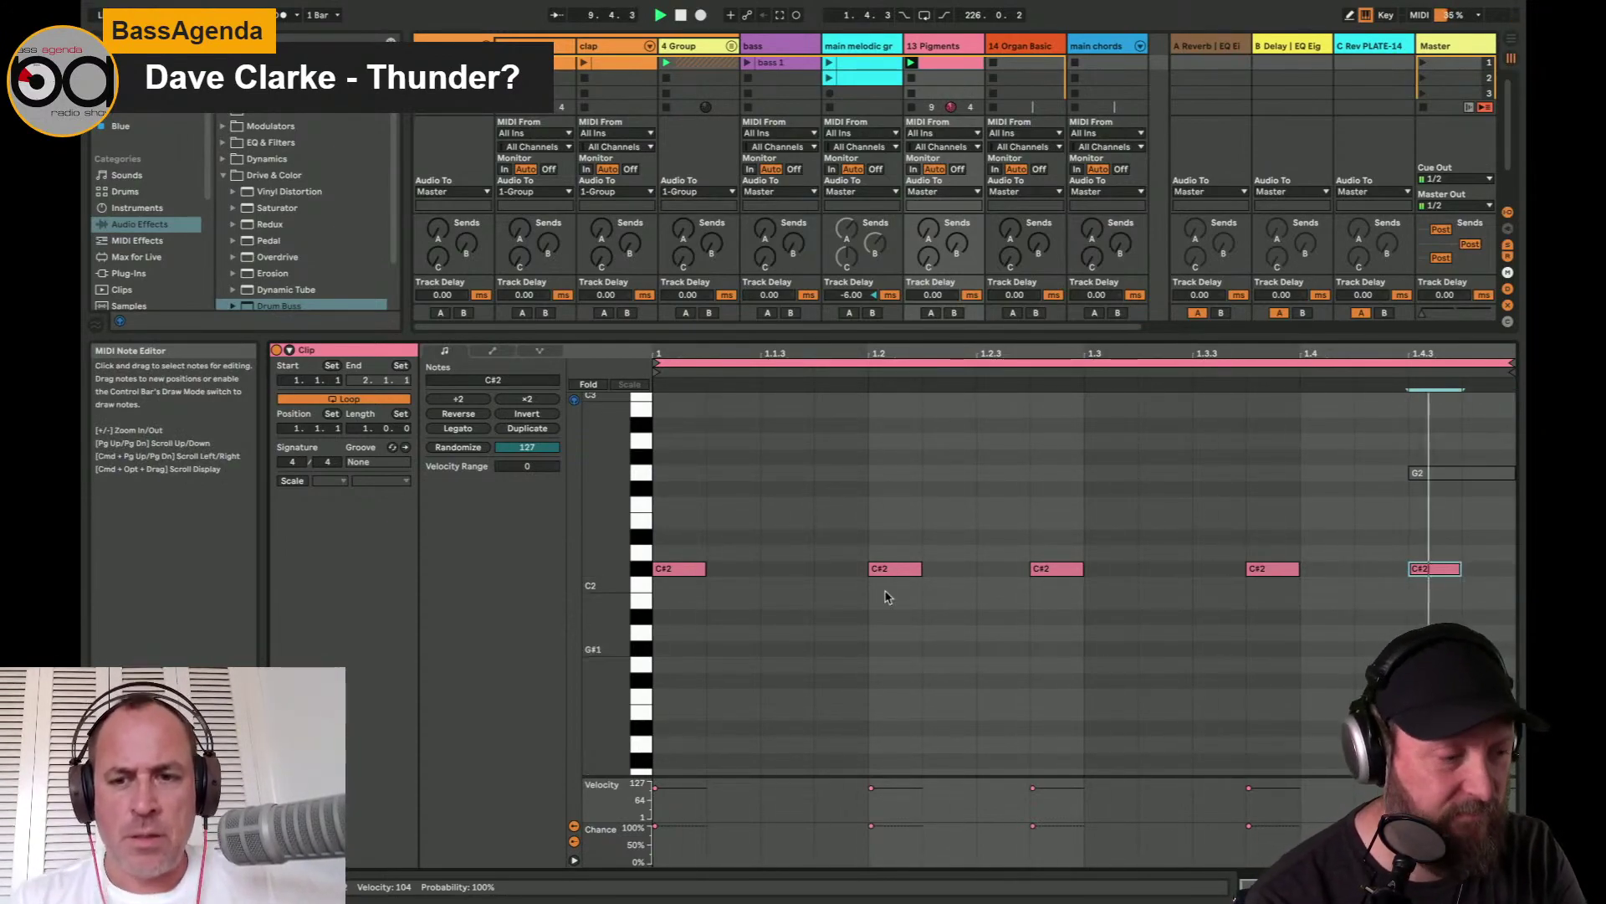
# - Duplicate the one-bar bass pattern into a second bar and shift that bar's last C#2 note one sixteenth later
pyautogui.press('super+d')
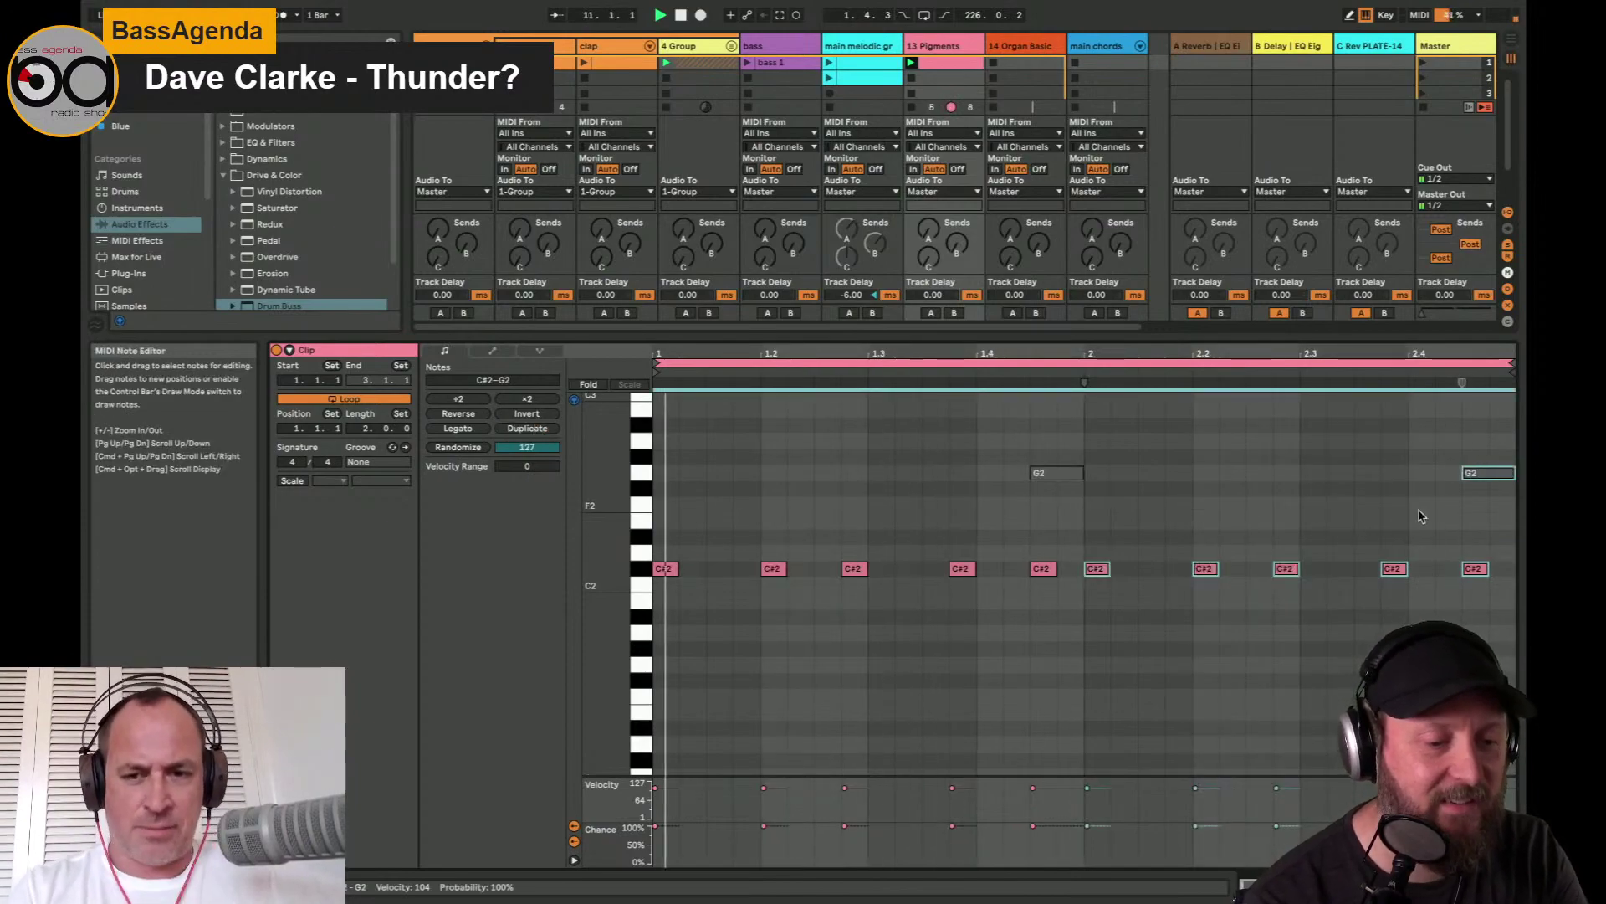
pyautogui.click(1474, 568)
pyautogui.press('Right')
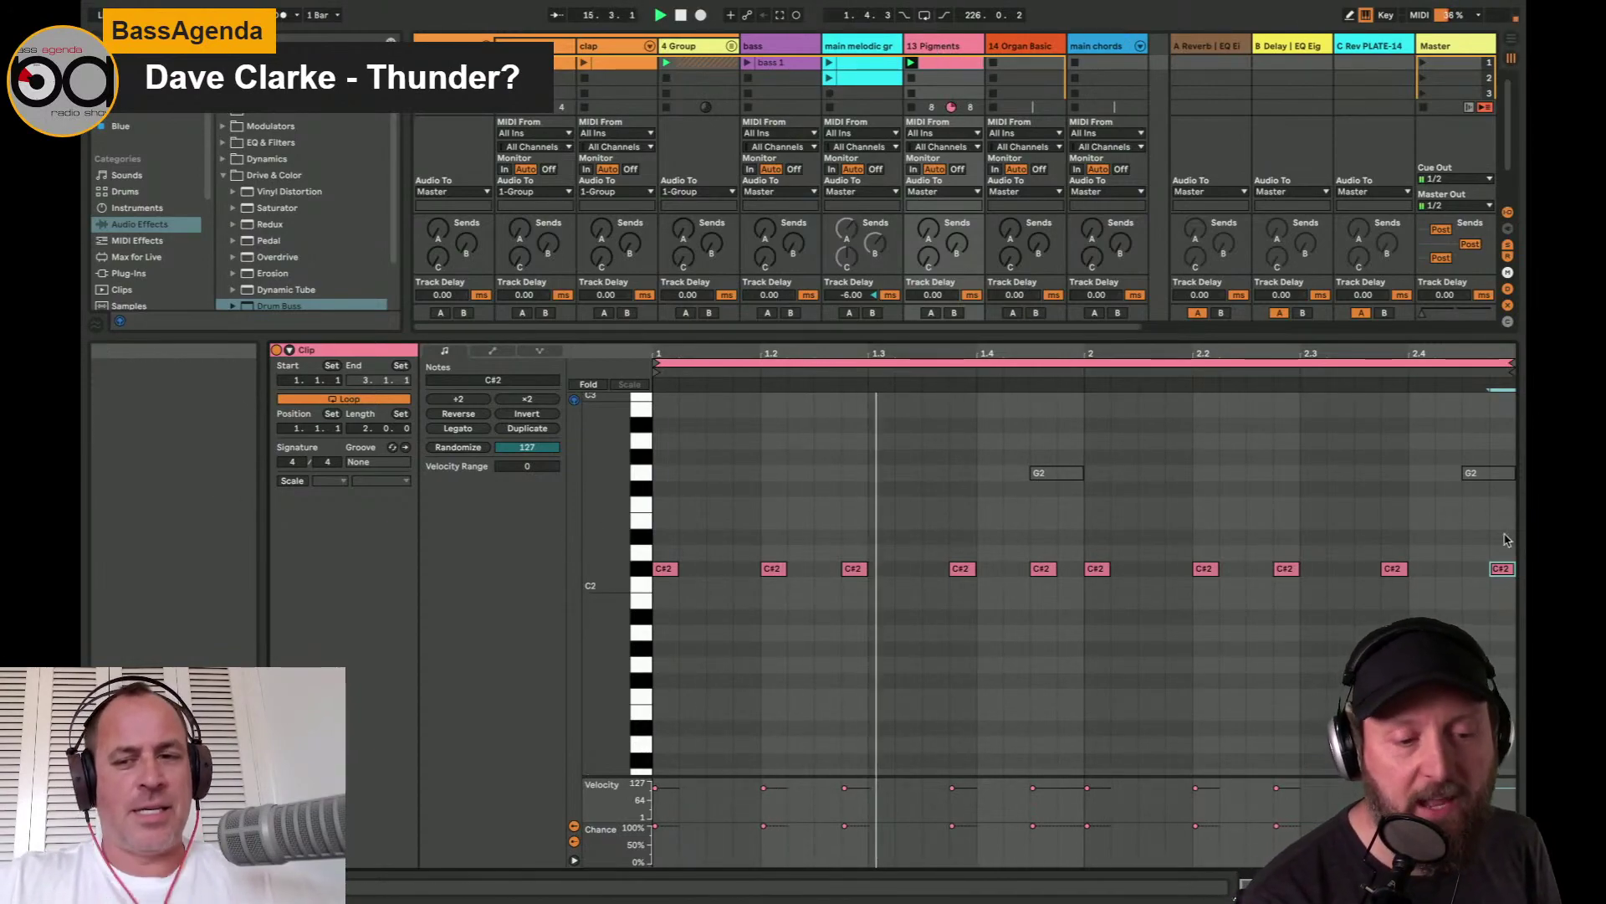
# - Shorten the bass clip's loop to its first bar and stop playback
pyautogui.moveTo(1512, 362); pyautogui.dragTo(1084, 362)
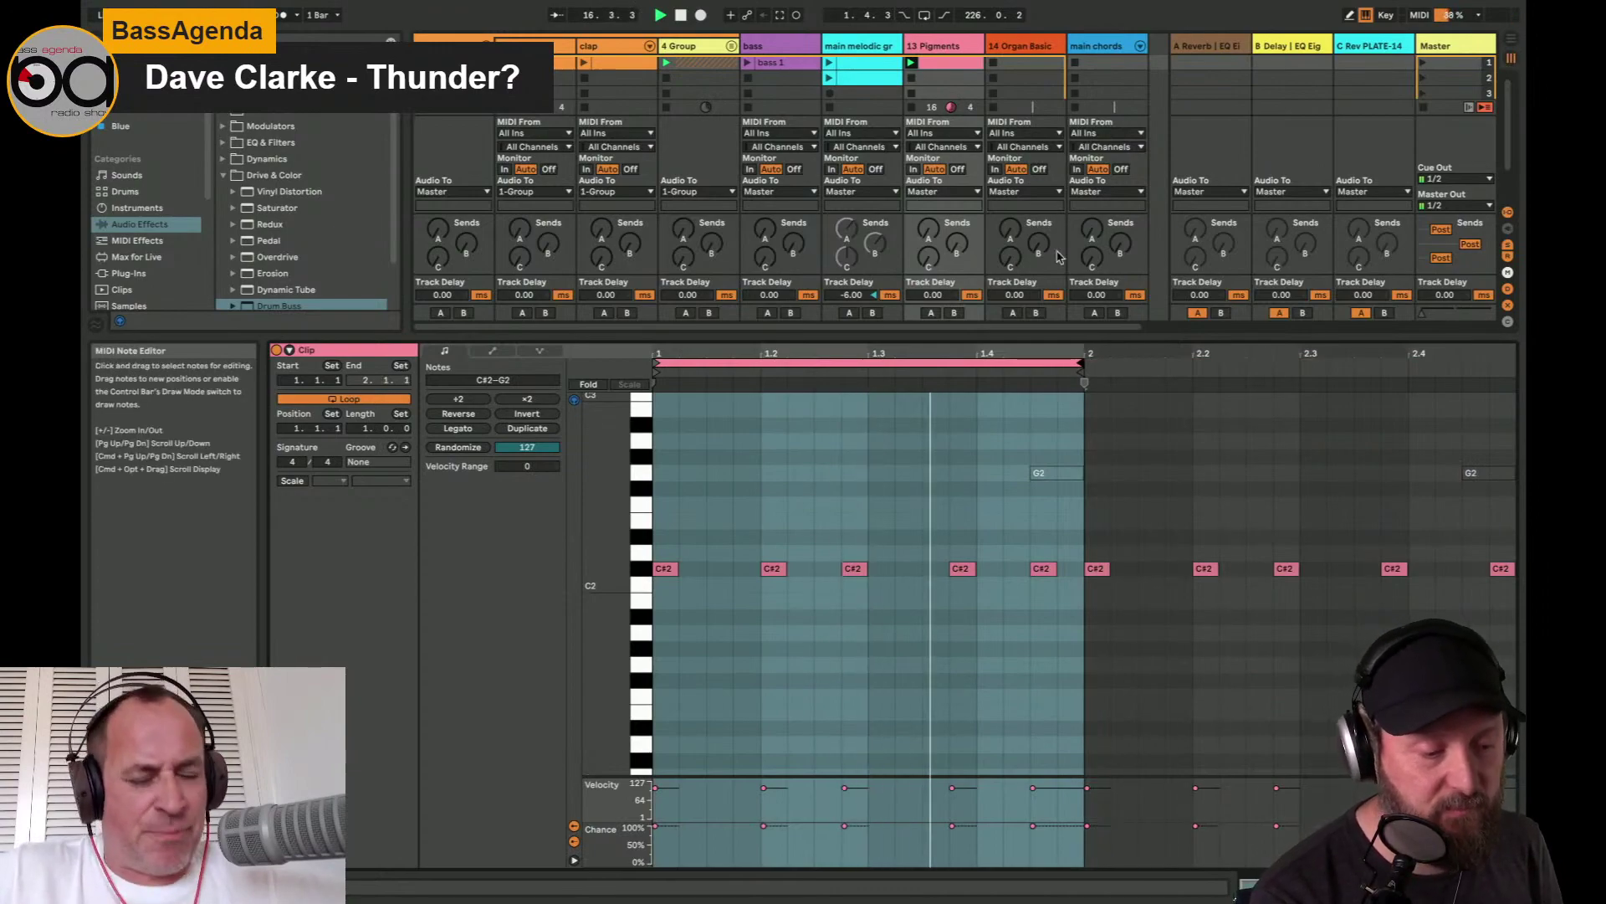
pyautogui.click(663, 569)
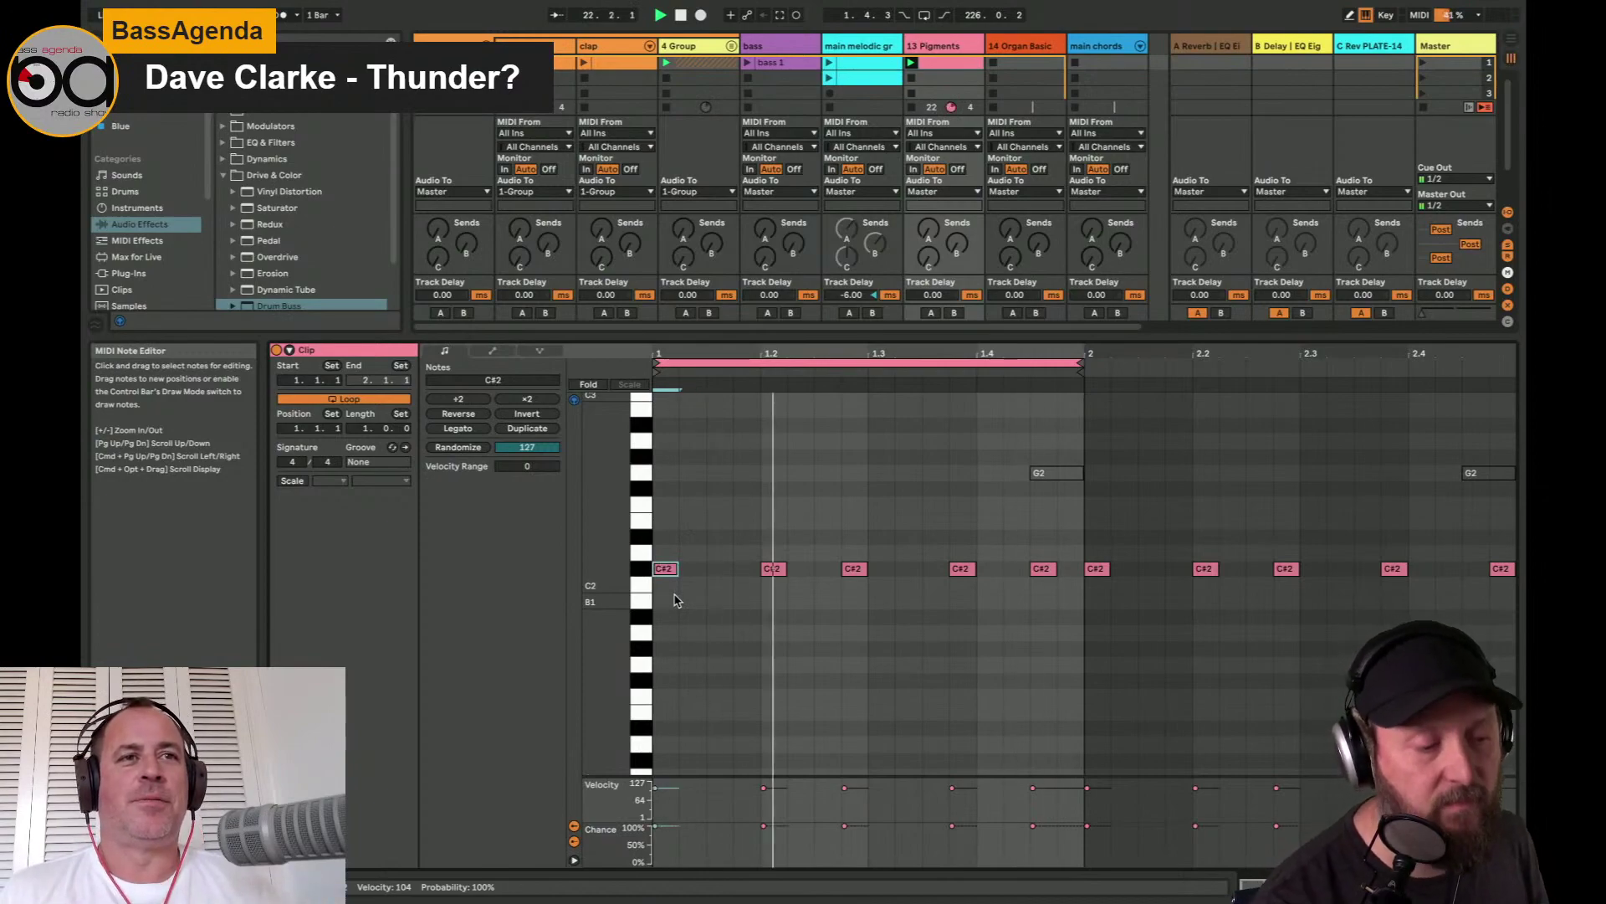
pyautogui.press('super+Right')
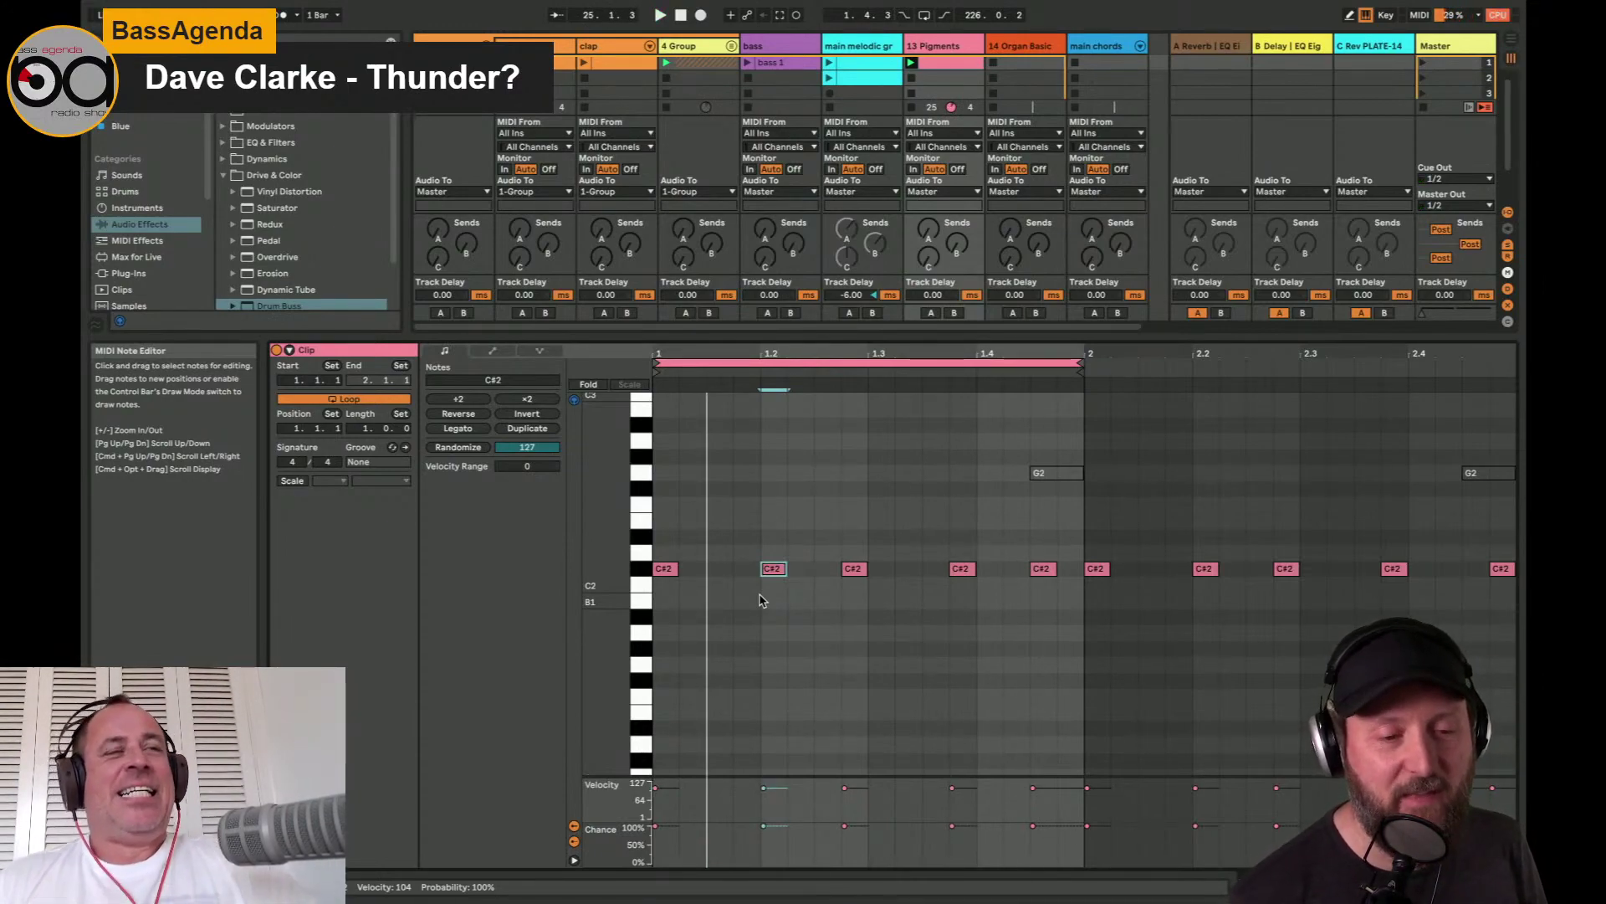
pyautogui.press('Down')
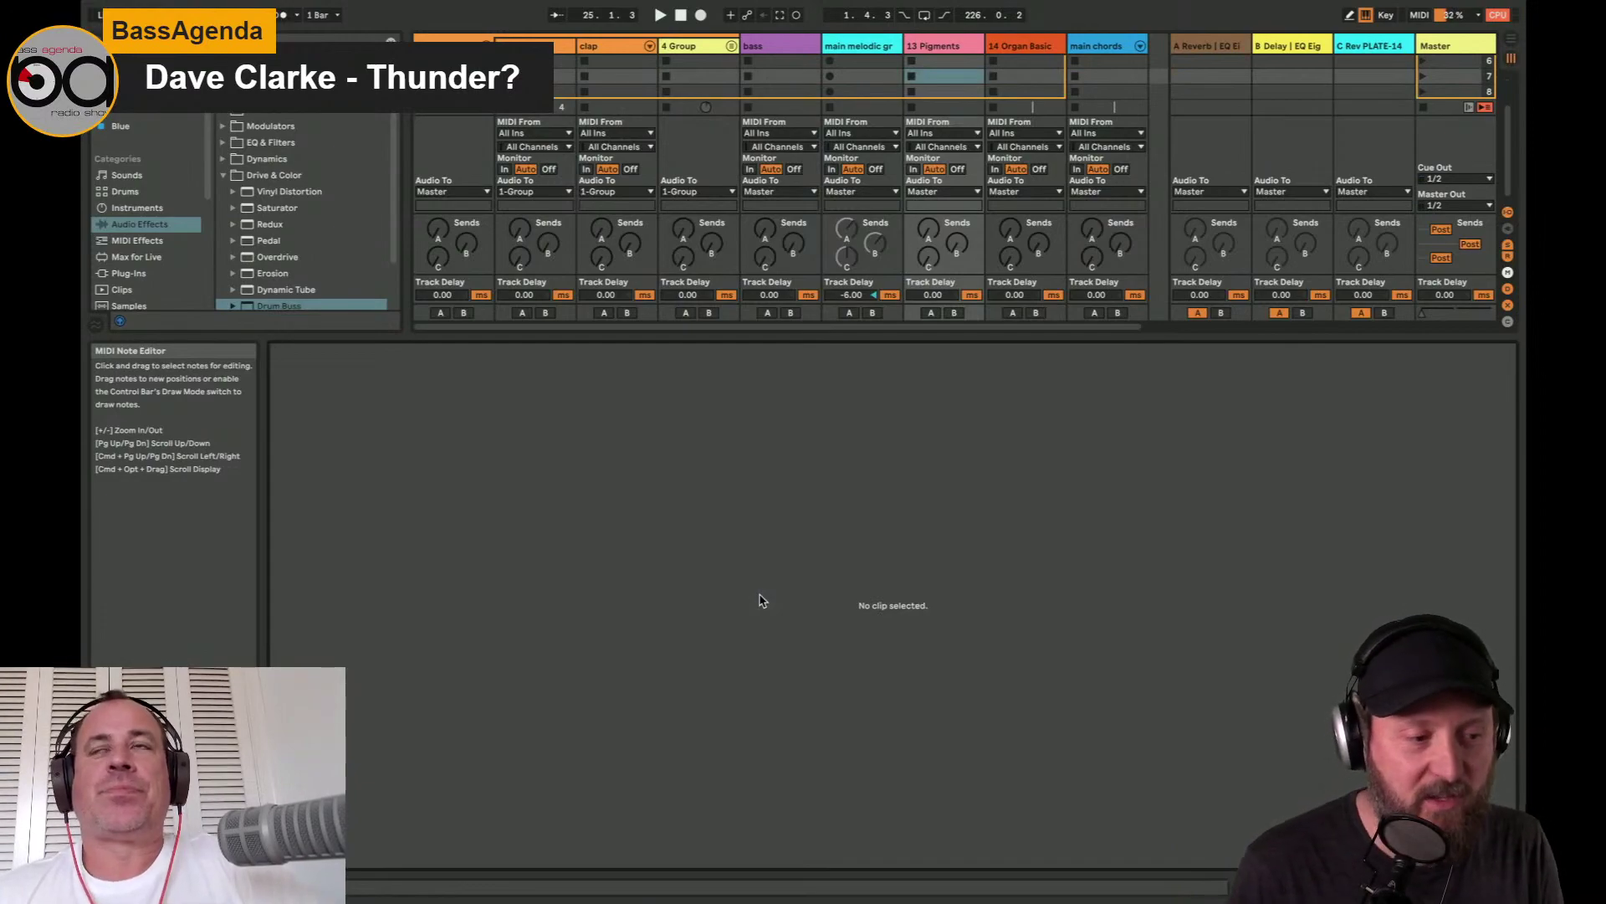
# - Restart playback, view the notes of the Pigments clip, and return to the Pigments track's device chain
pyautogui.click(934, 46)
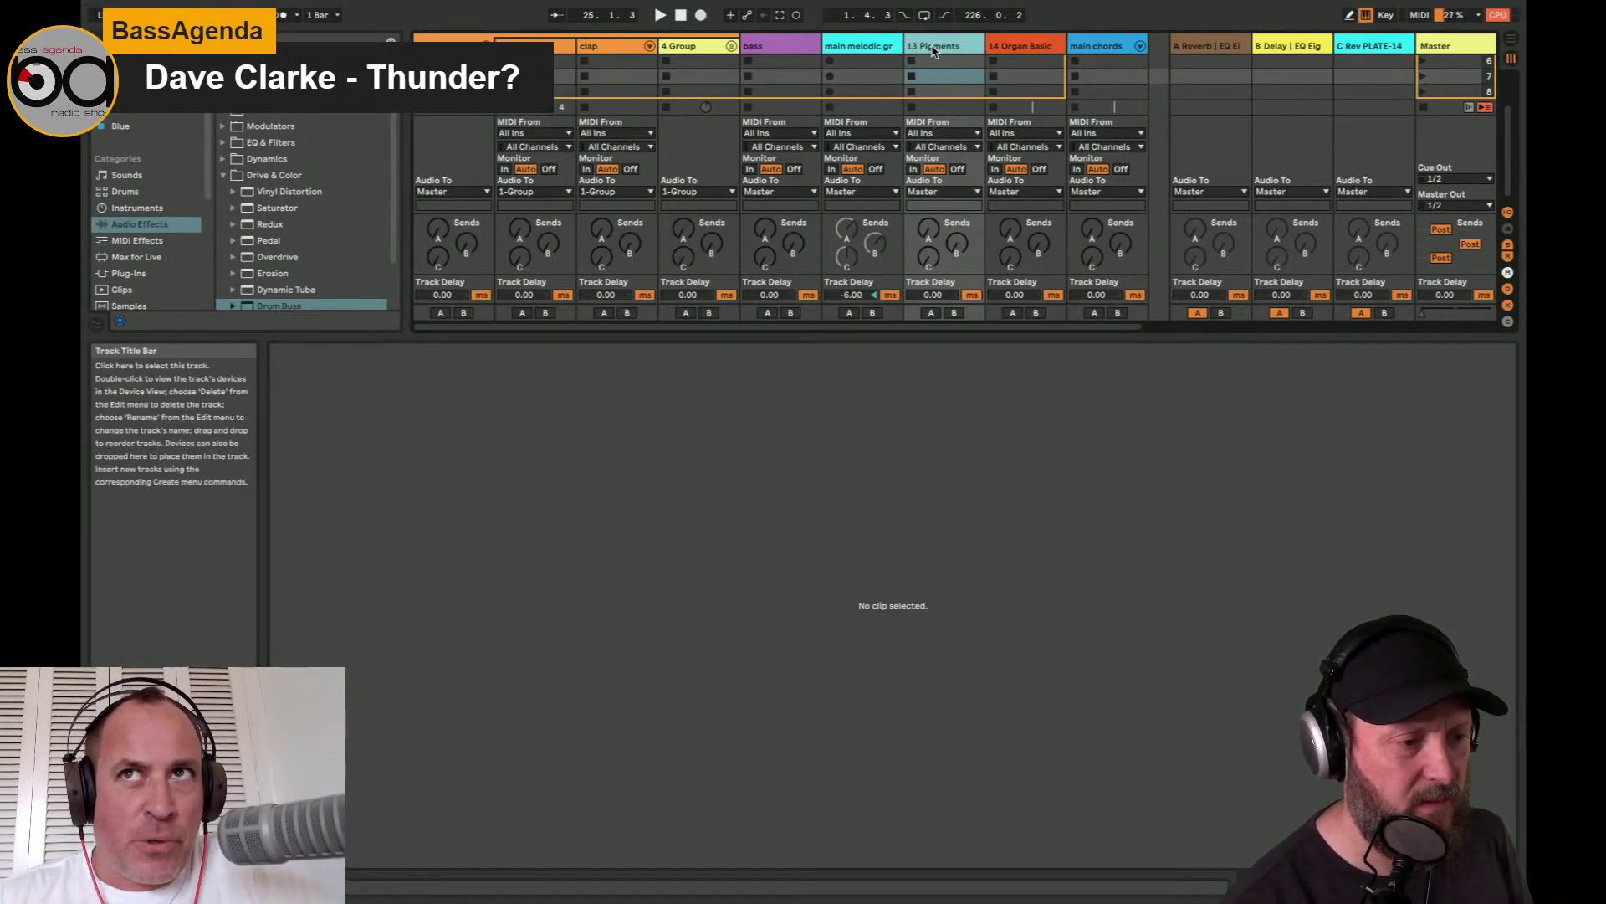
pyautogui.doubleClick(935, 47)
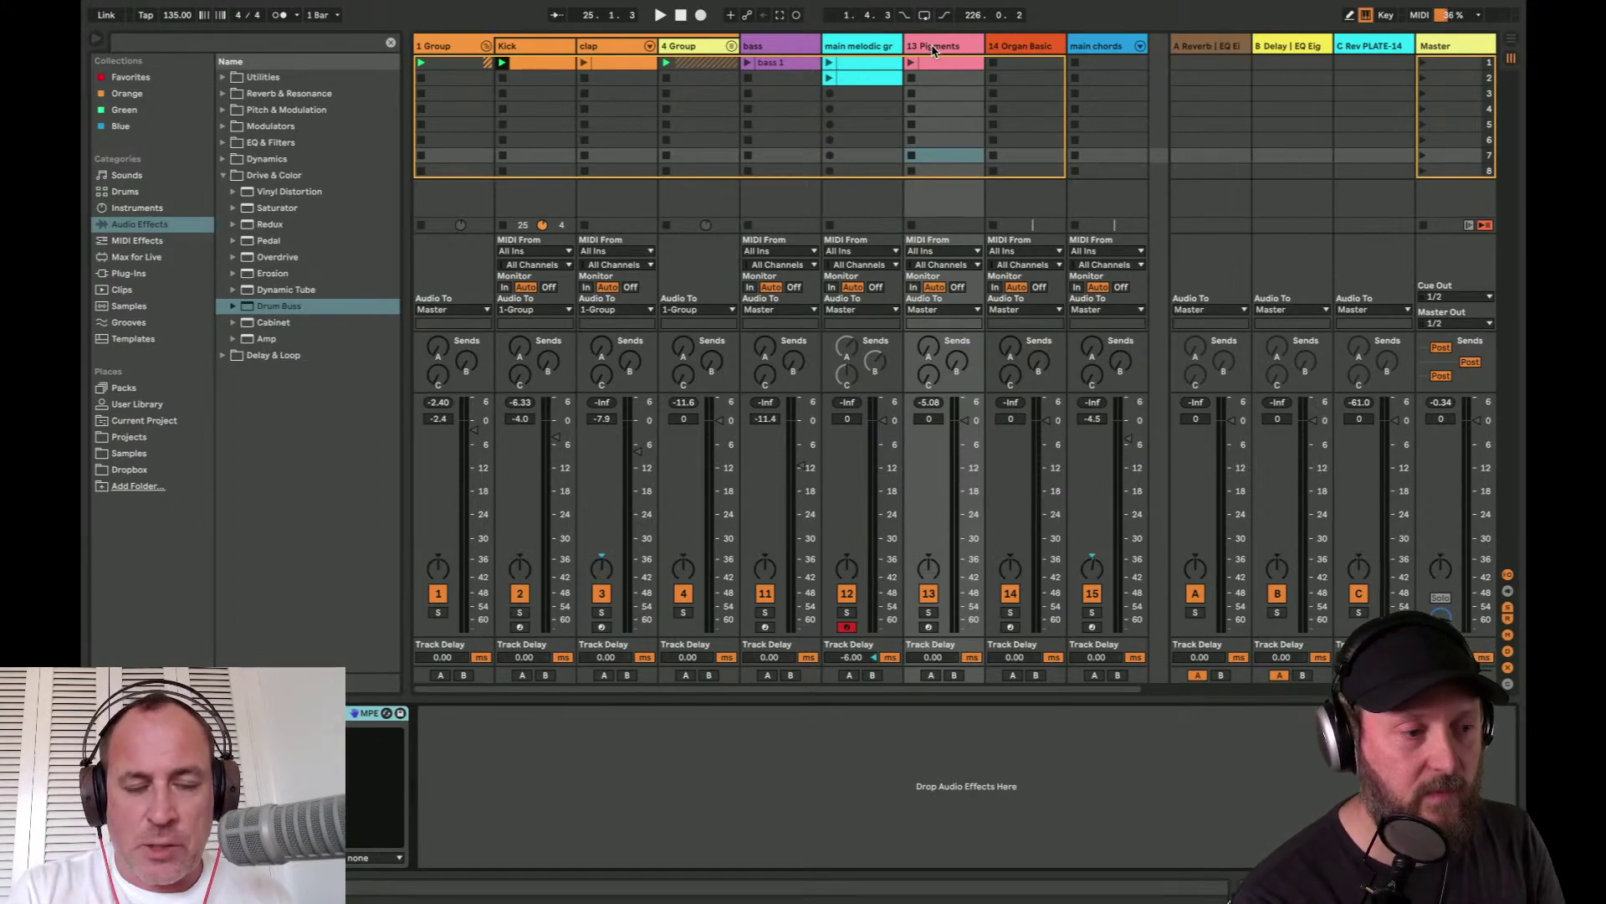
pyautogui.click(935, 63)
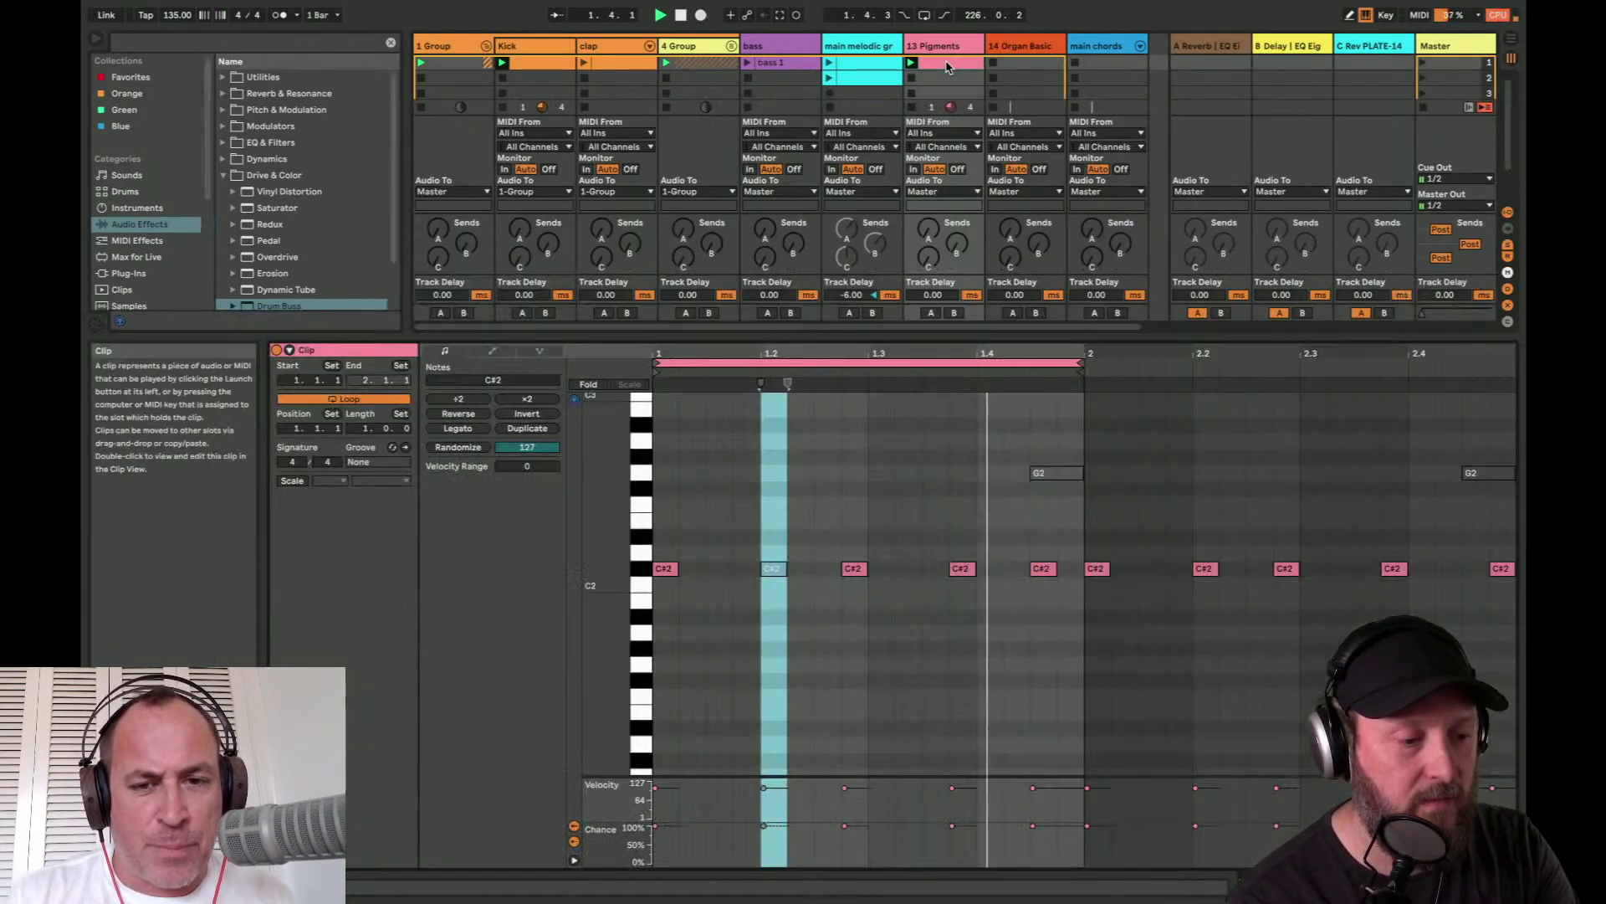
pyautogui.doubleClick(934, 64)
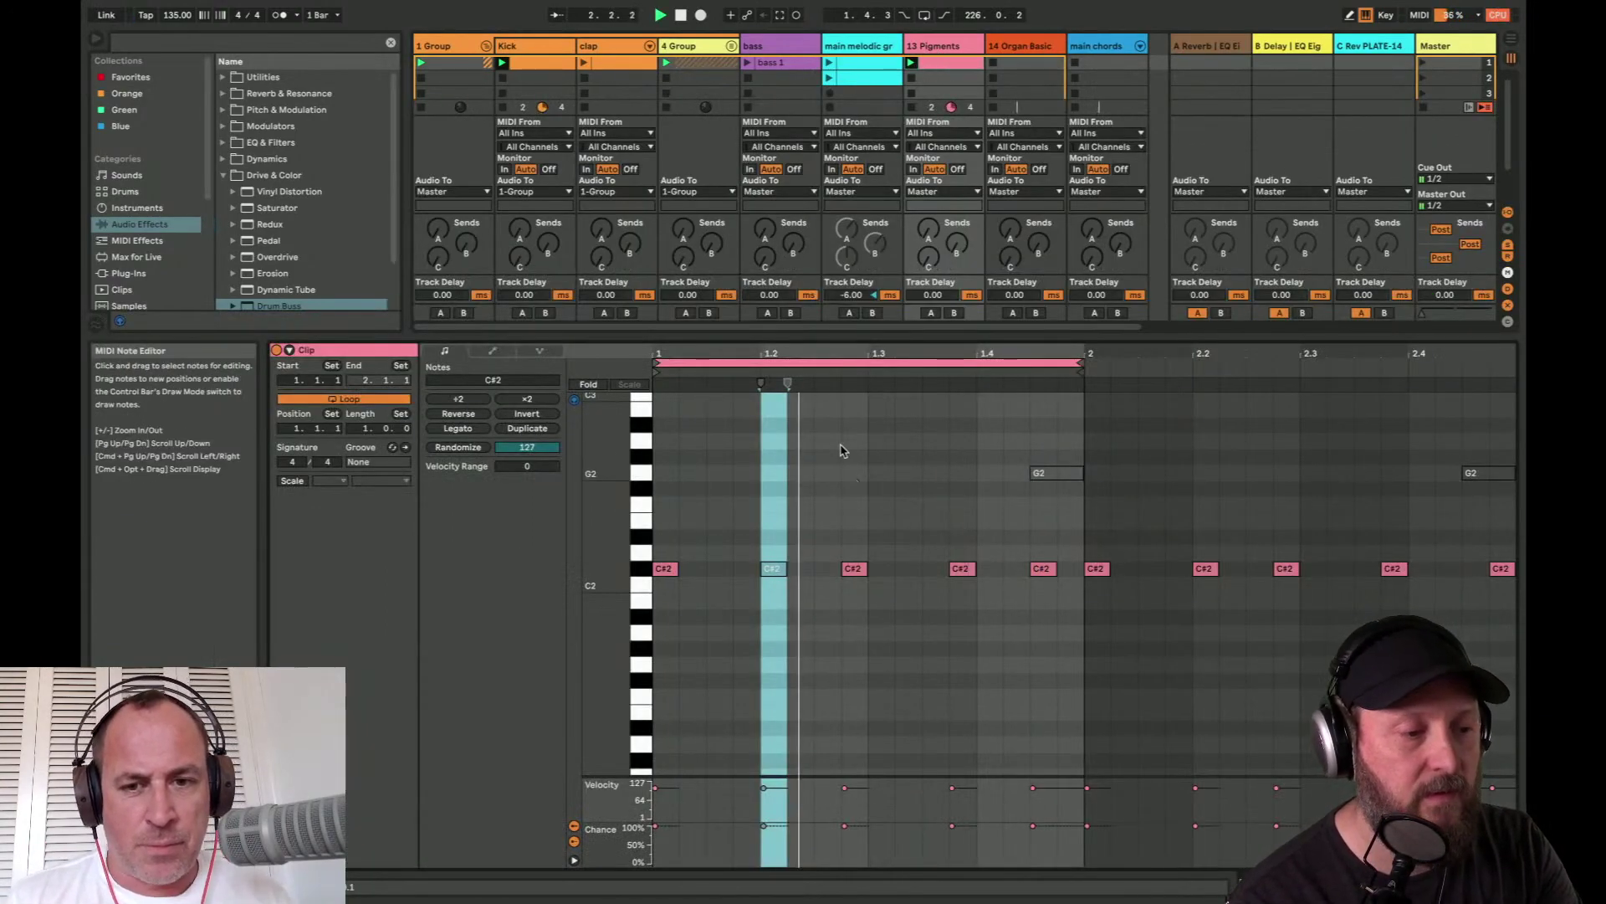
pyautogui.moveTo(855, 336); pyautogui.dragTo(855, 477)
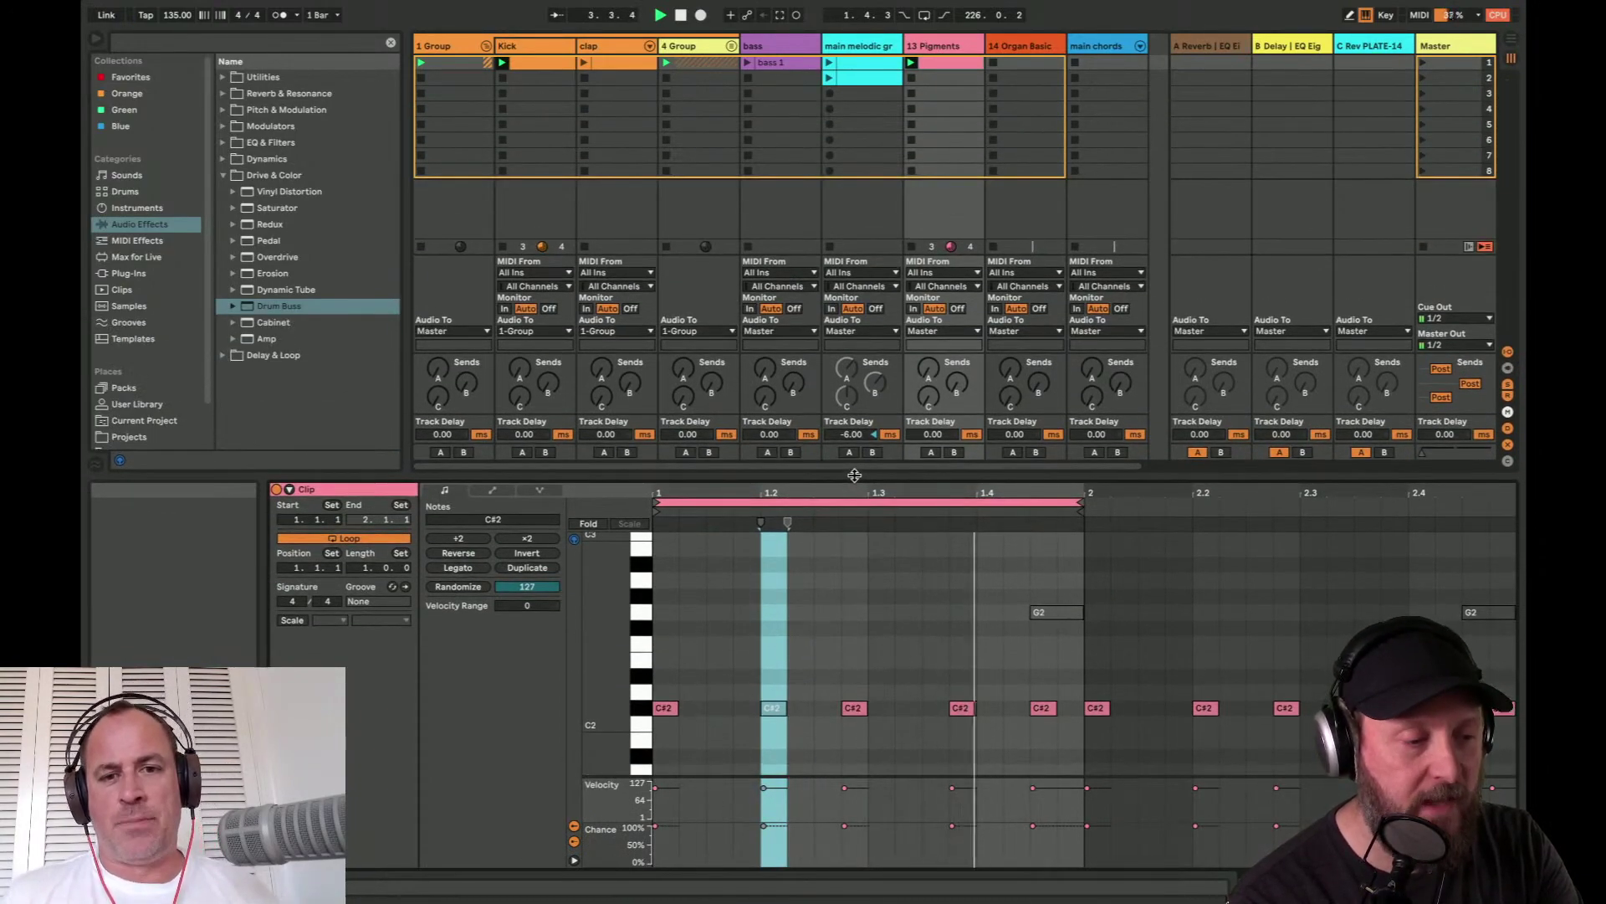
pyautogui.doubleClick(950, 54)
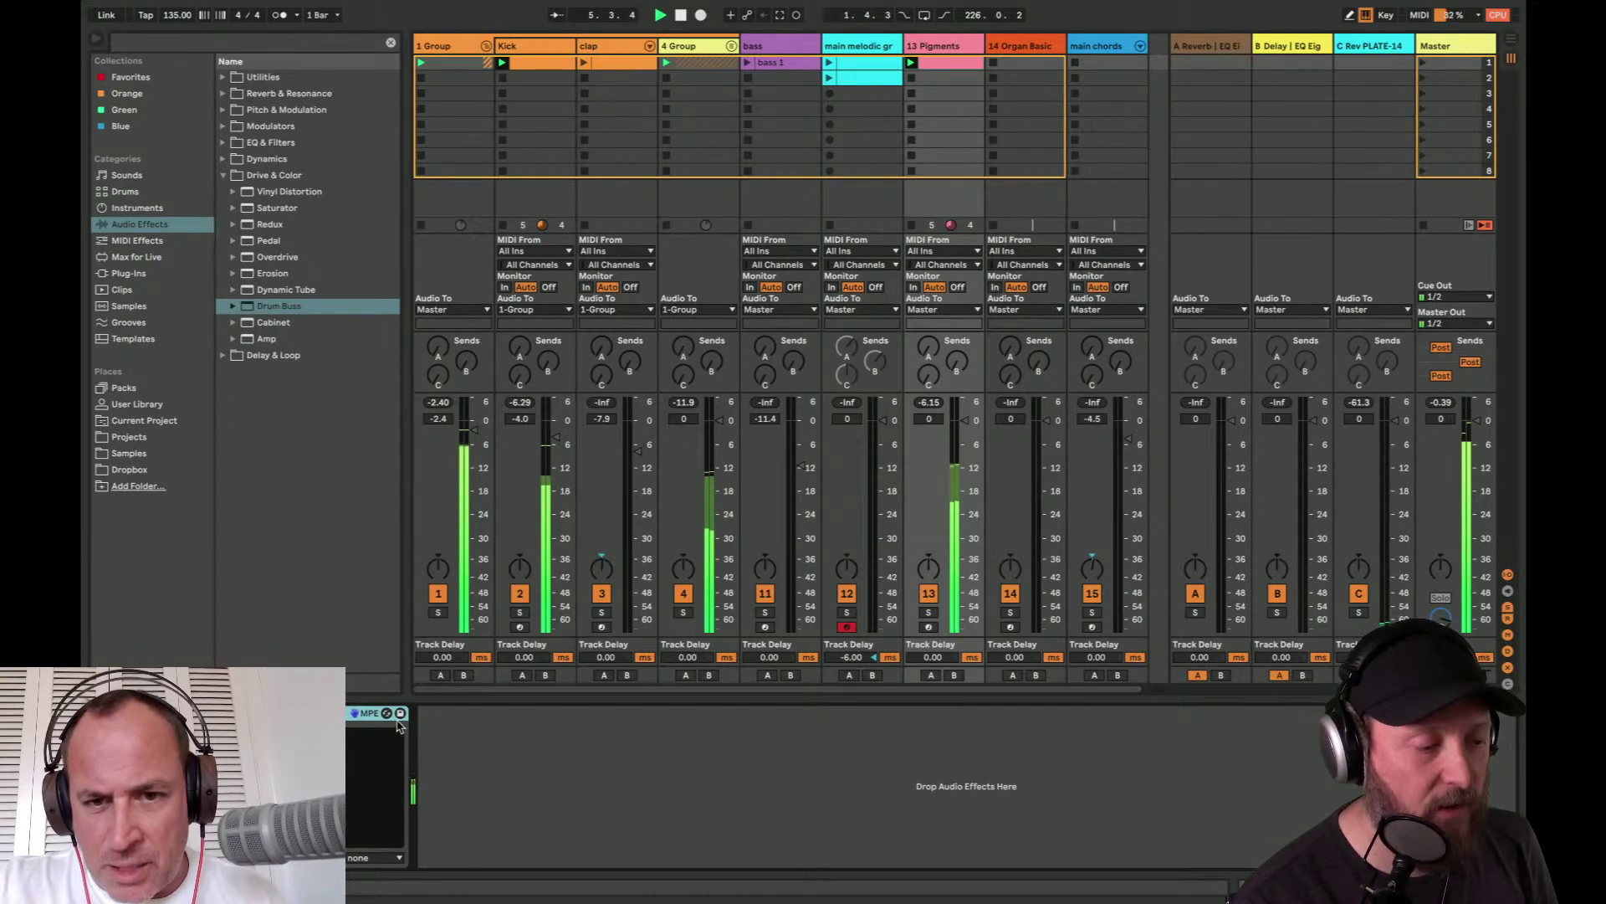
# - Mute the drum group and add EQ Eight from the EQ & Filters audio effects to the Pigments track
pyautogui.click(243, 144)
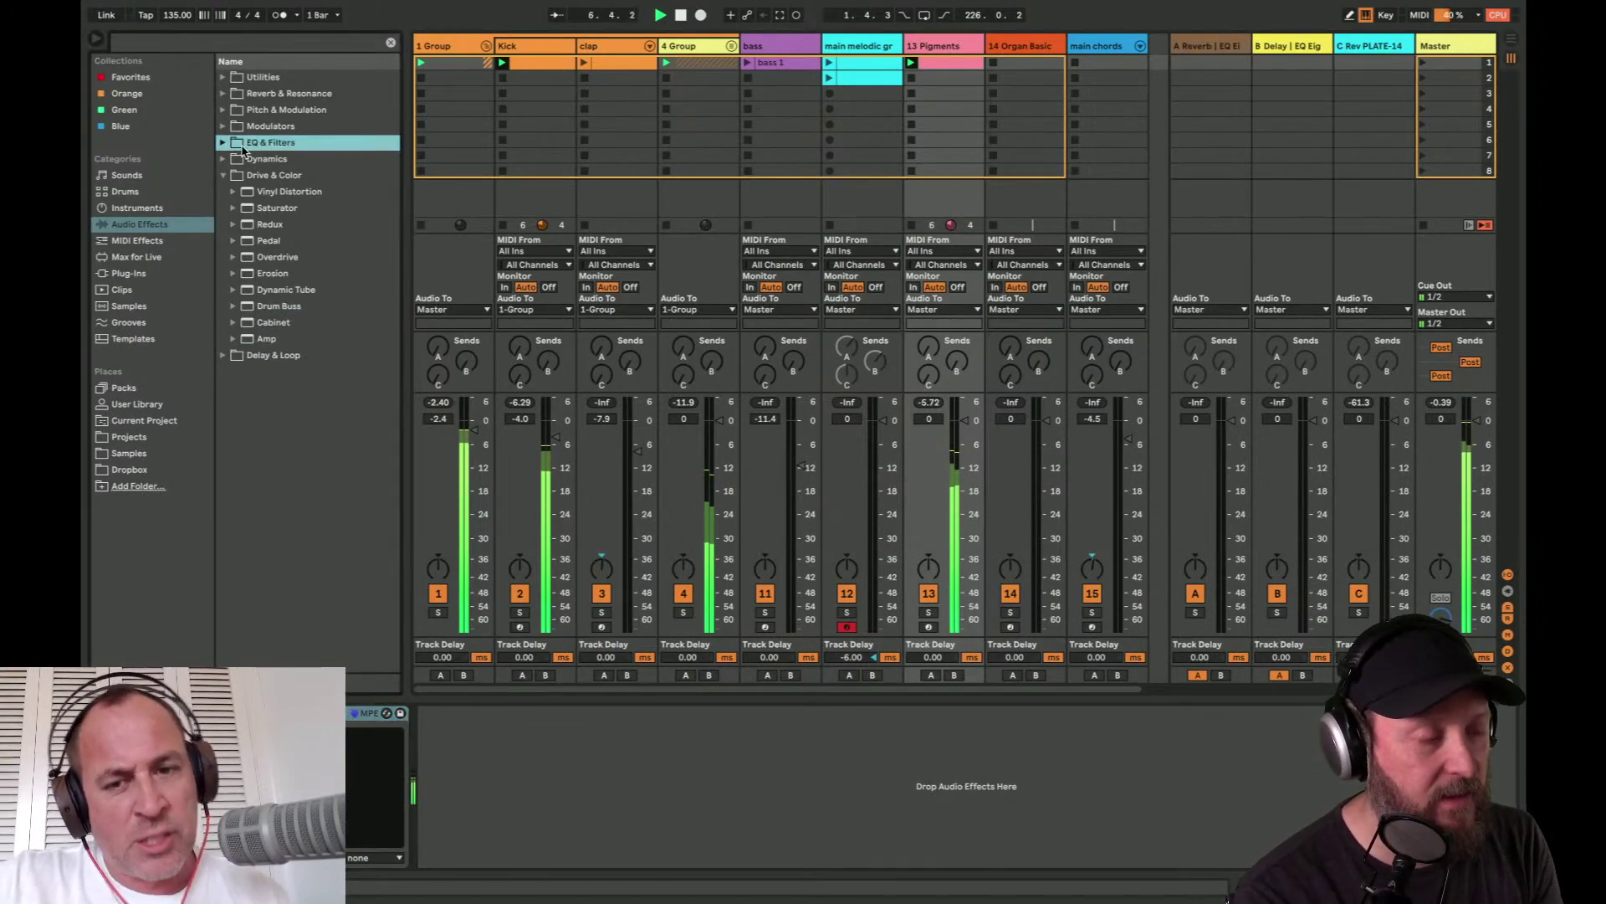
pyautogui.press('Right')
pyautogui.press('Down')
pyautogui.press('Down')
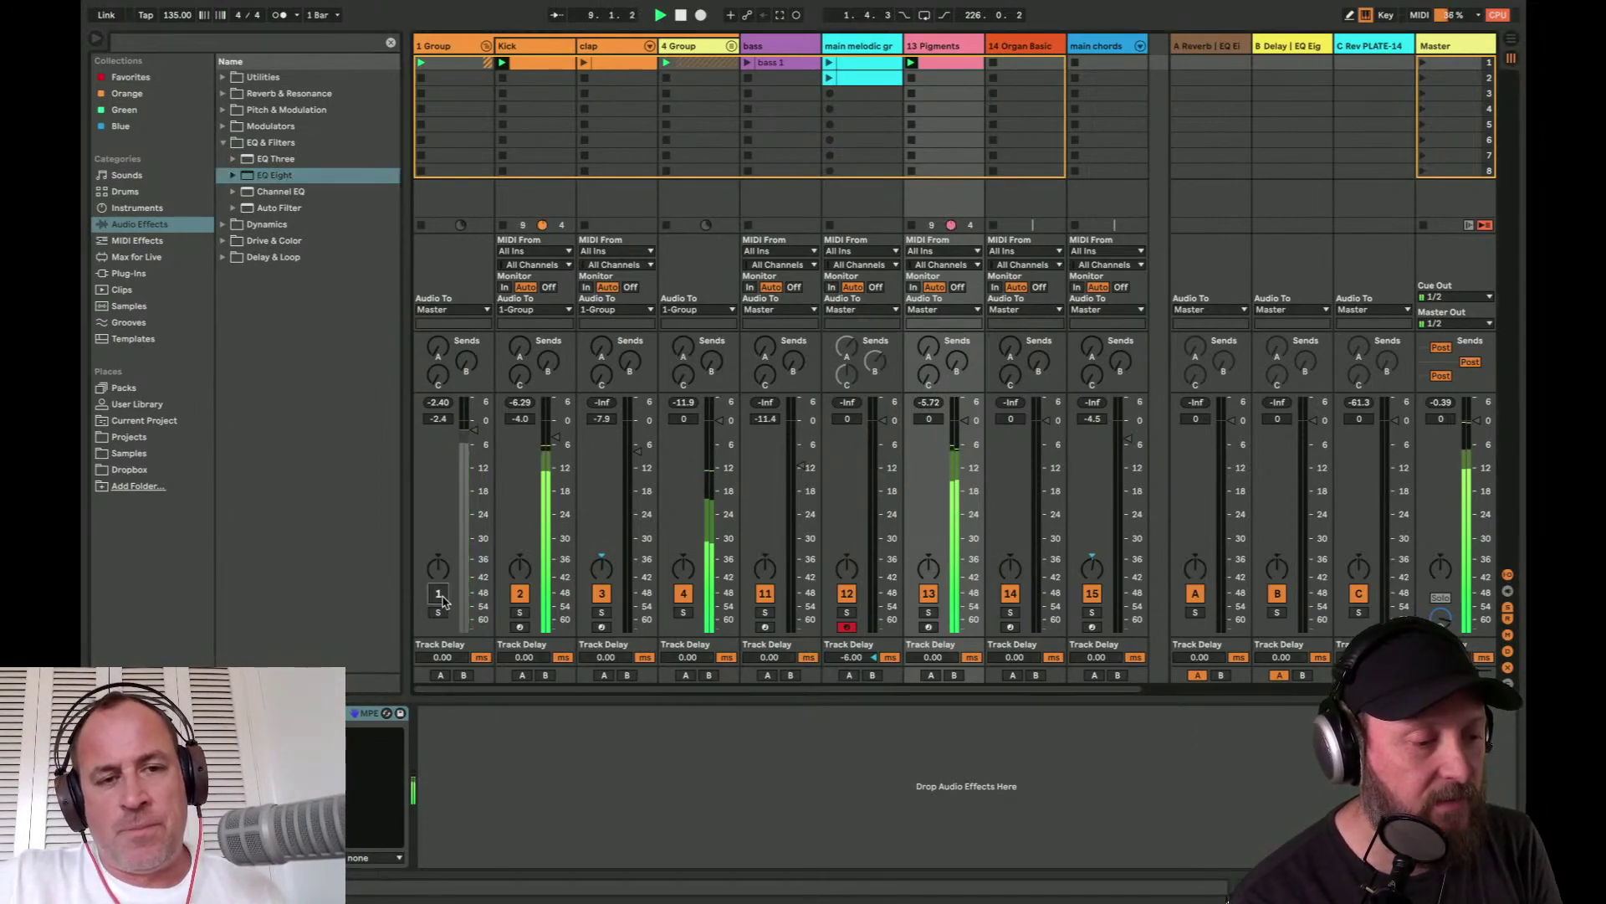
pyautogui.click(312, 167)
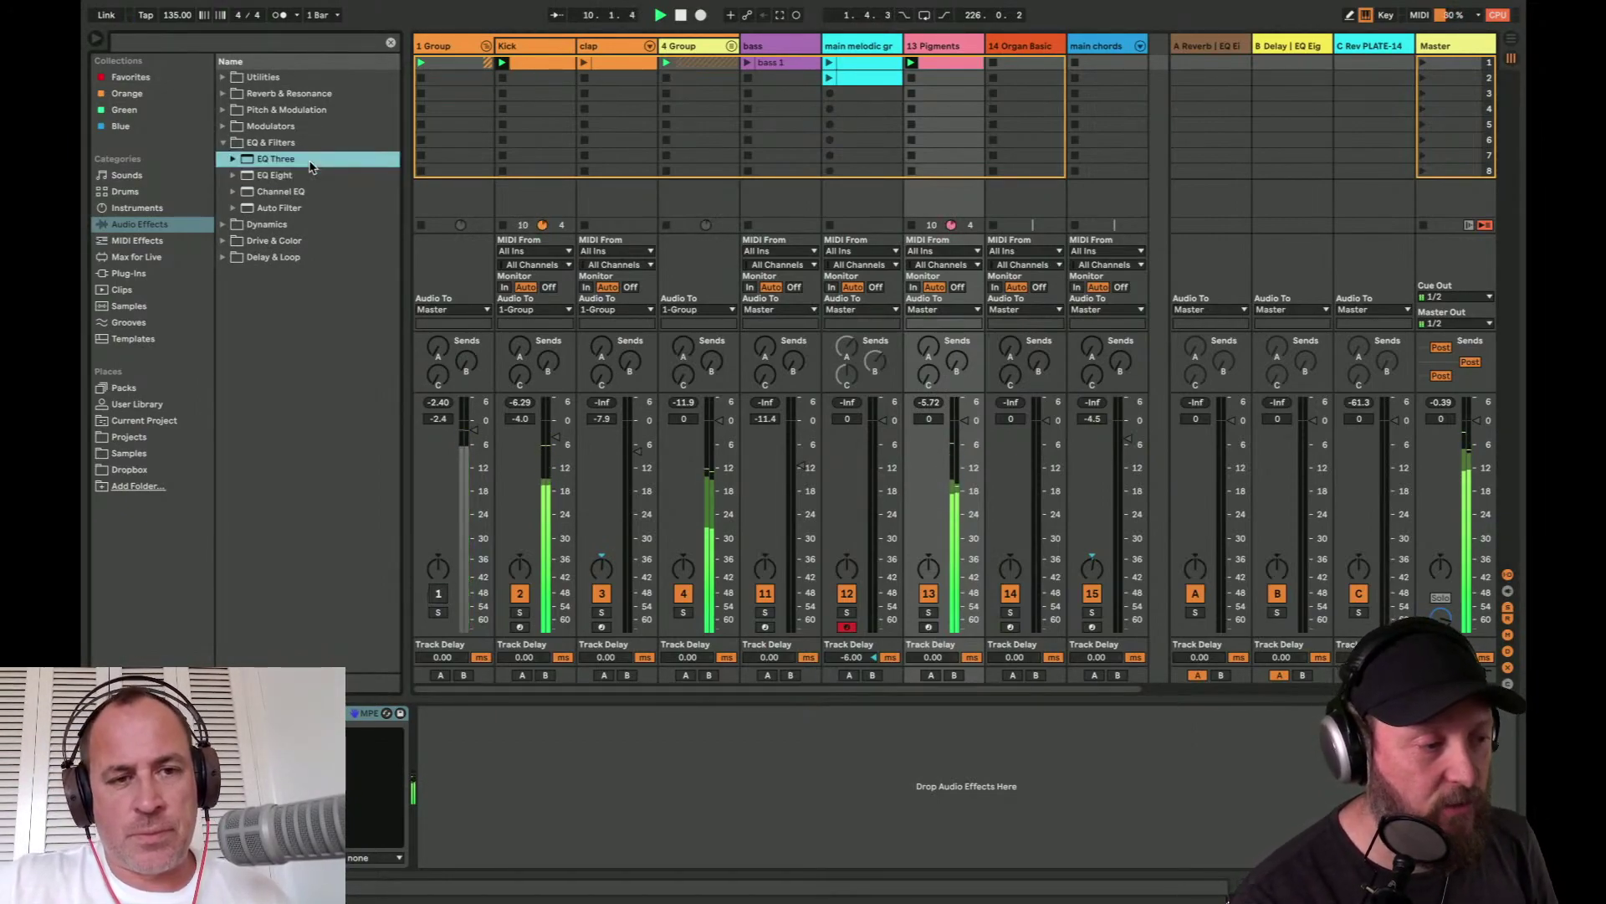
pyautogui.press('Left')
pyautogui.press('Left')
pyautogui.press('Right')
pyautogui.press('Down')
pyautogui.press('Down')
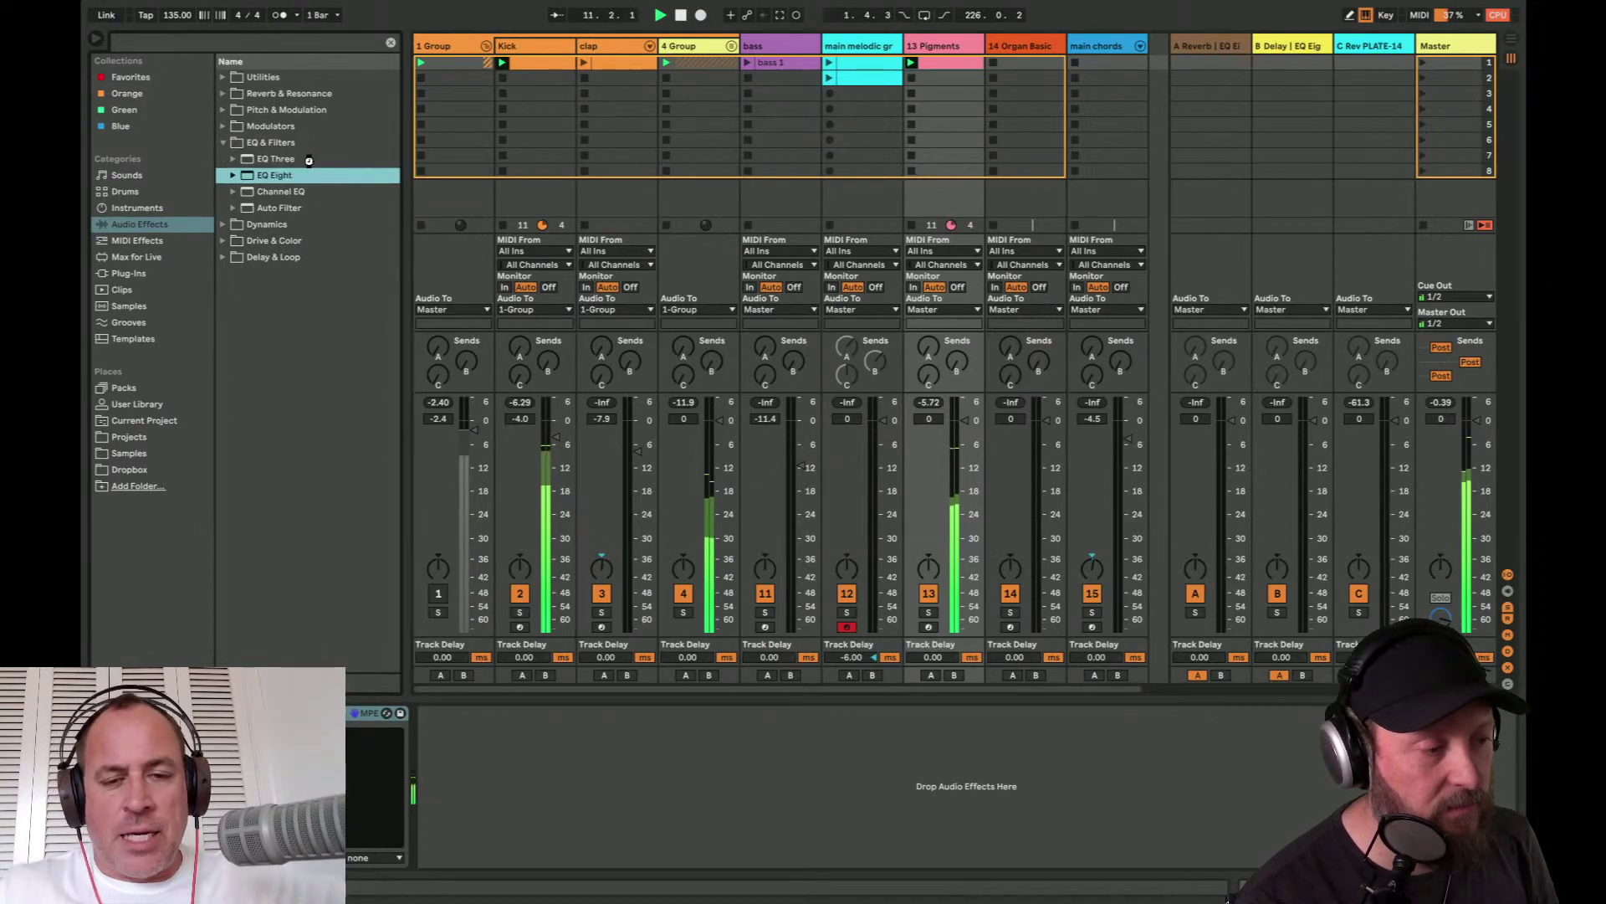
pyautogui.press('Return')
# - Enlarge the EQ Eight display and set band 1 to 24.1 Hz at -12.2 dB and band 2 to 1.49 kHz at 2.77 dB
pyautogui.click(809, 713)
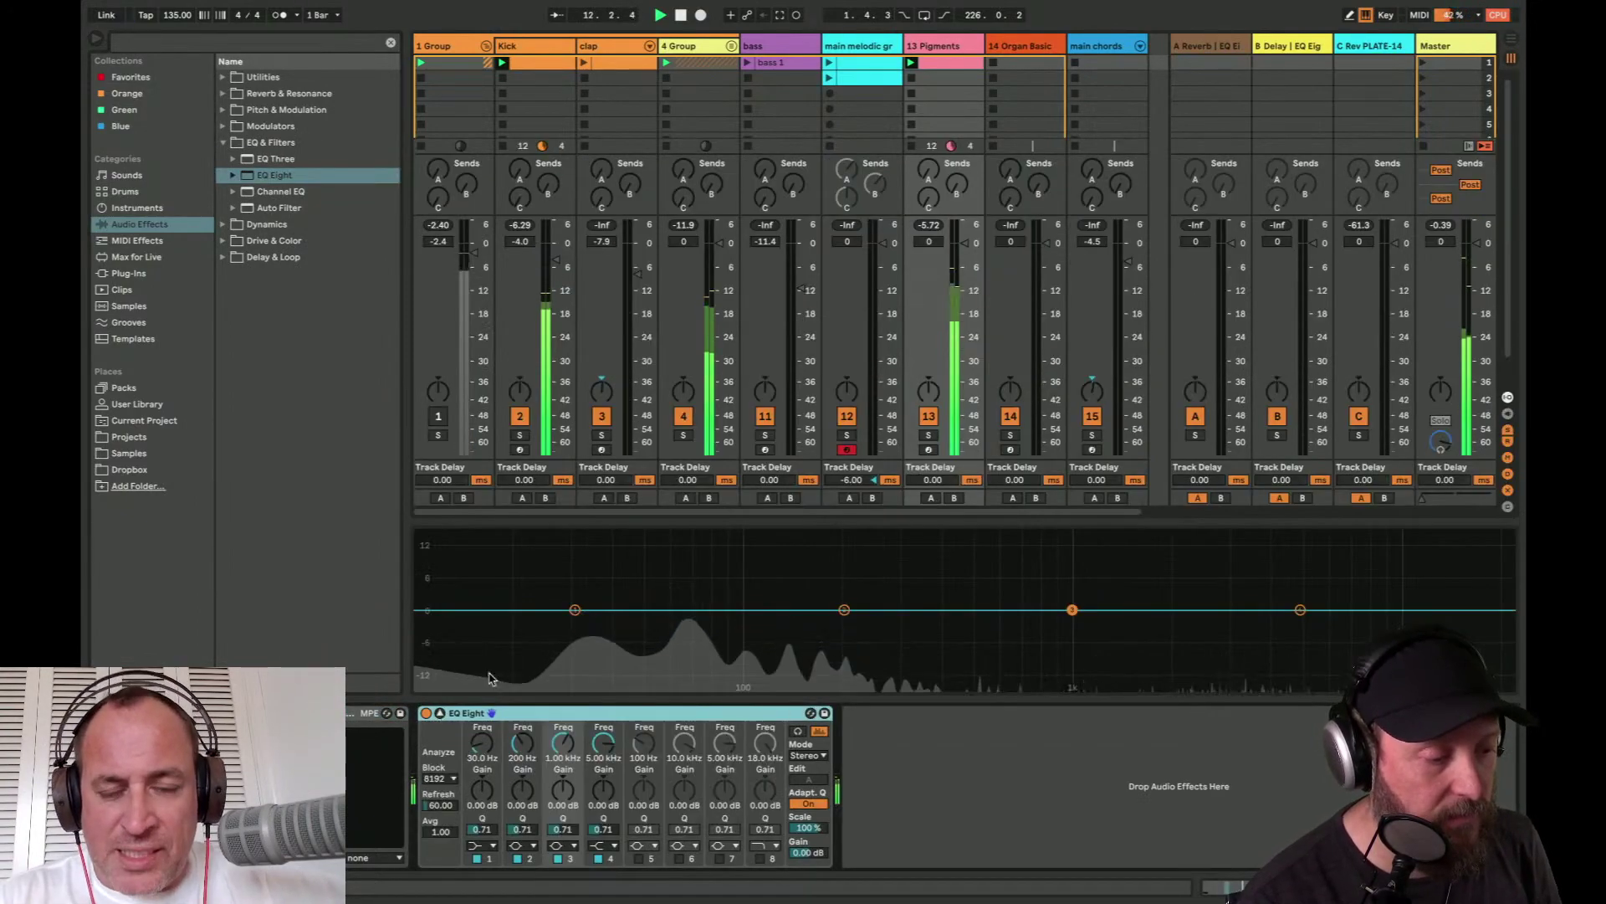
pyautogui.moveTo(646, 530); pyautogui.dragTo(646, 297)
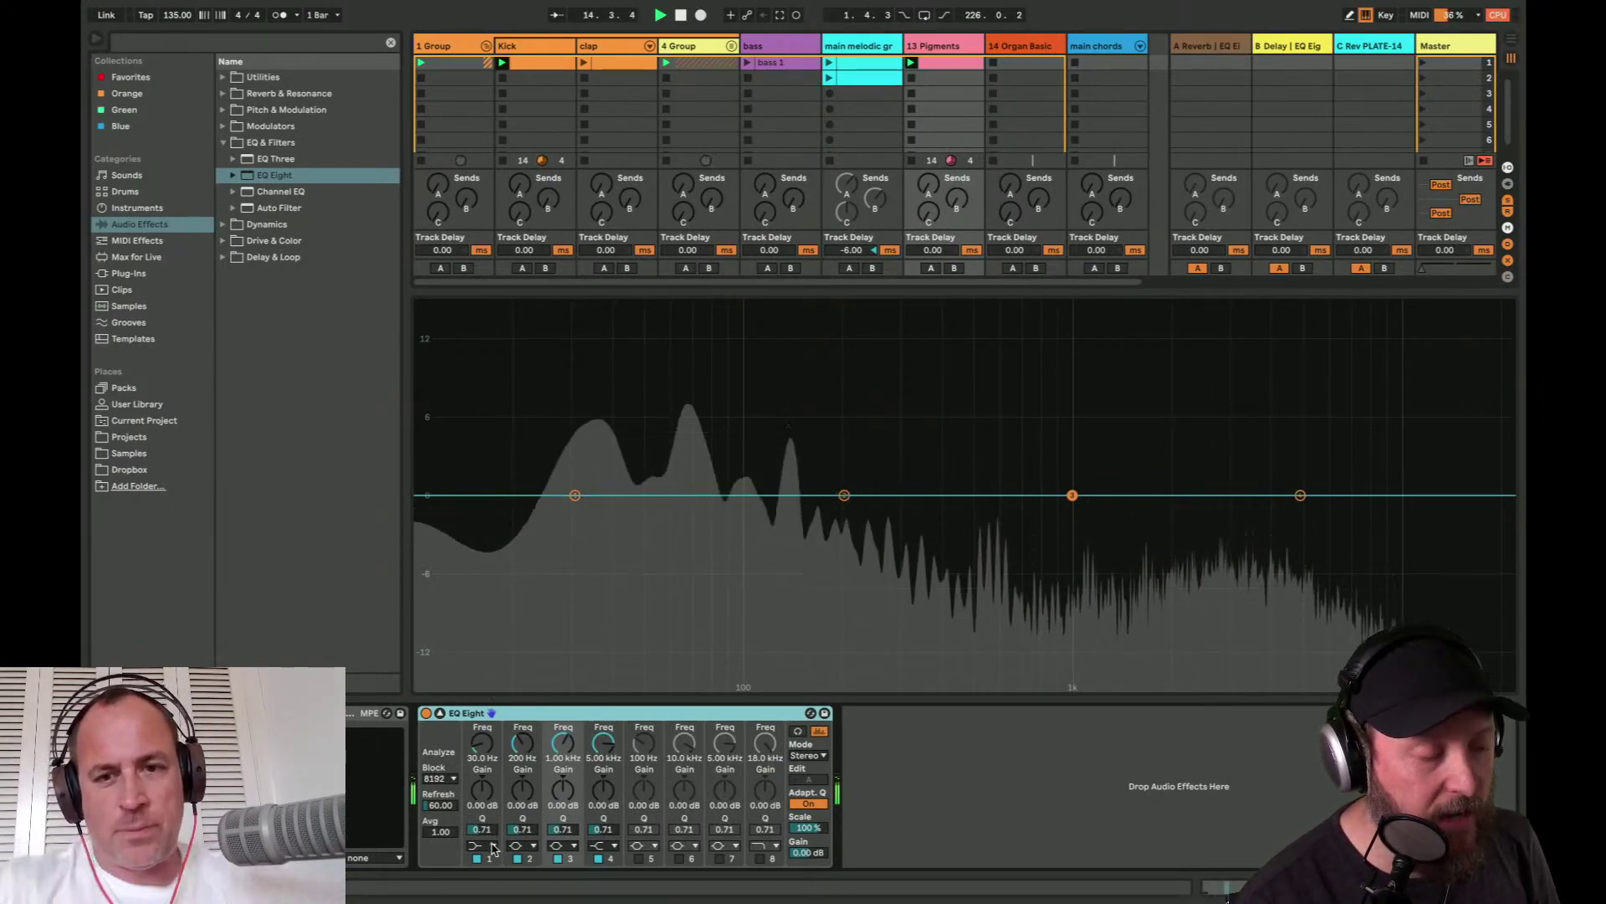
pyautogui.moveTo(574, 495); pyautogui.dragTo(544, 651)
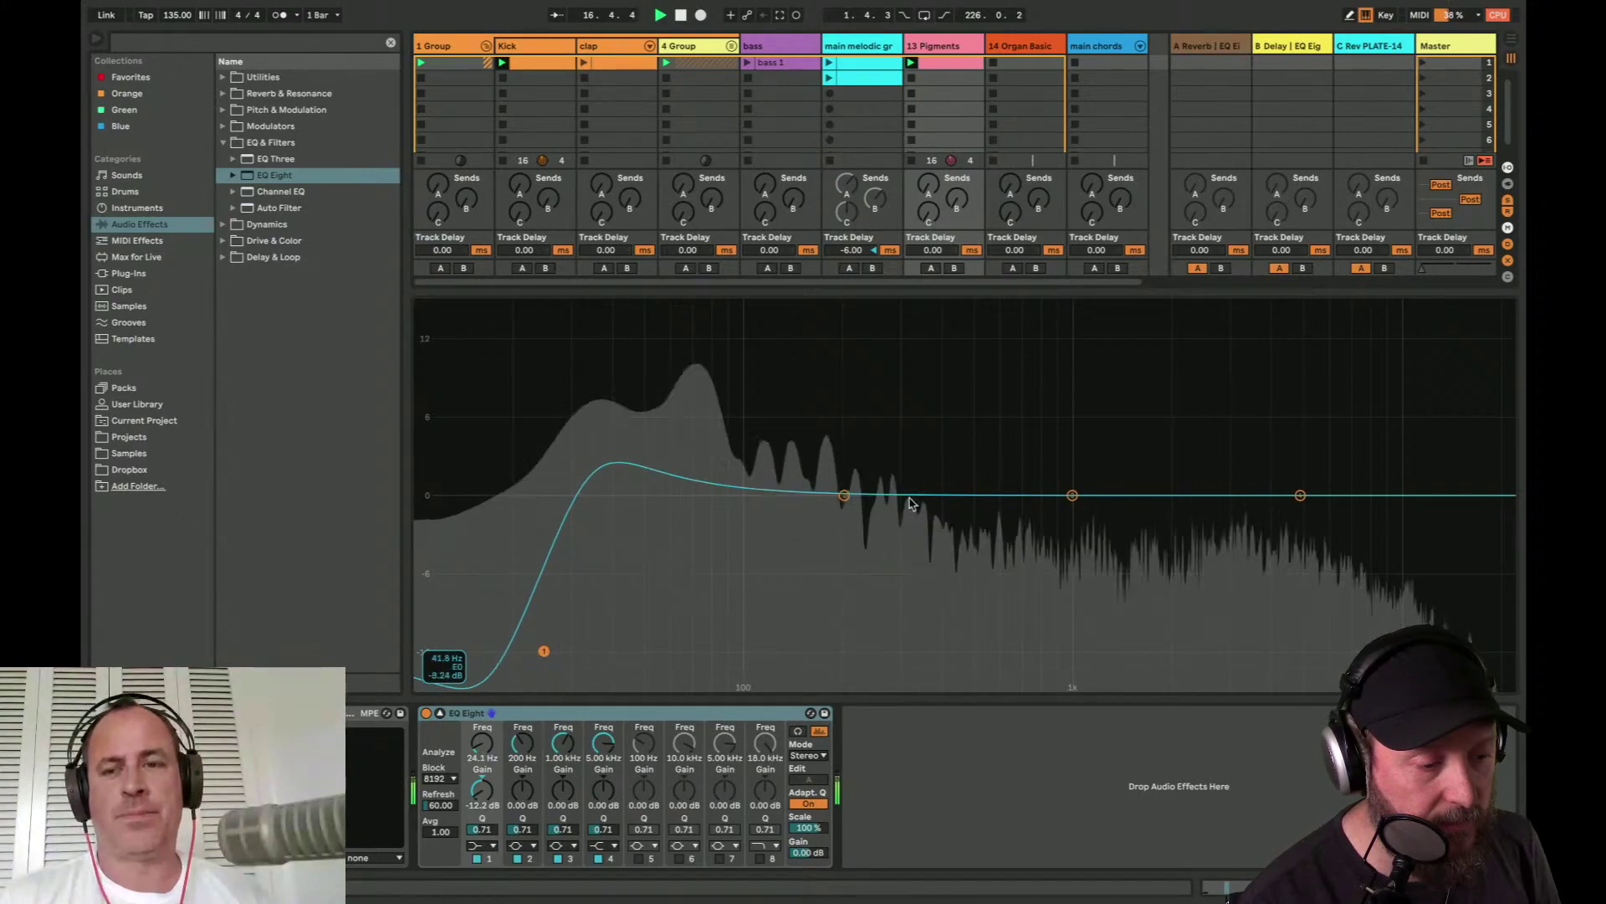
pyautogui.moveTo(844, 495); pyautogui.dragTo(794, 425)
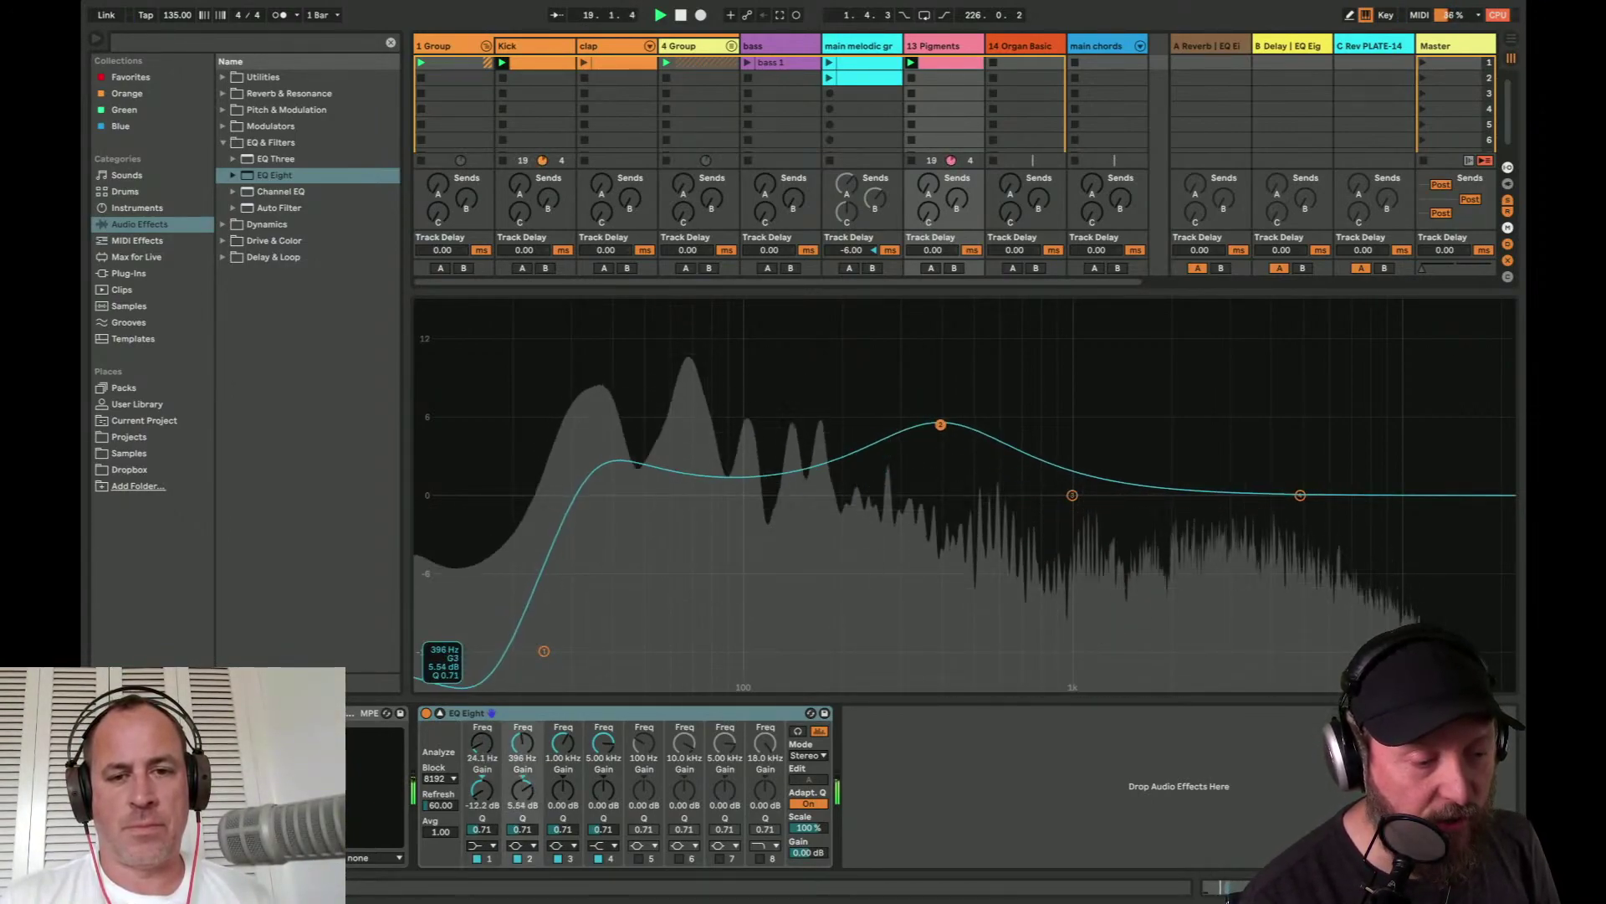
pyautogui.moveTo(940, 425); pyautogui.dragTo(1126, 445)
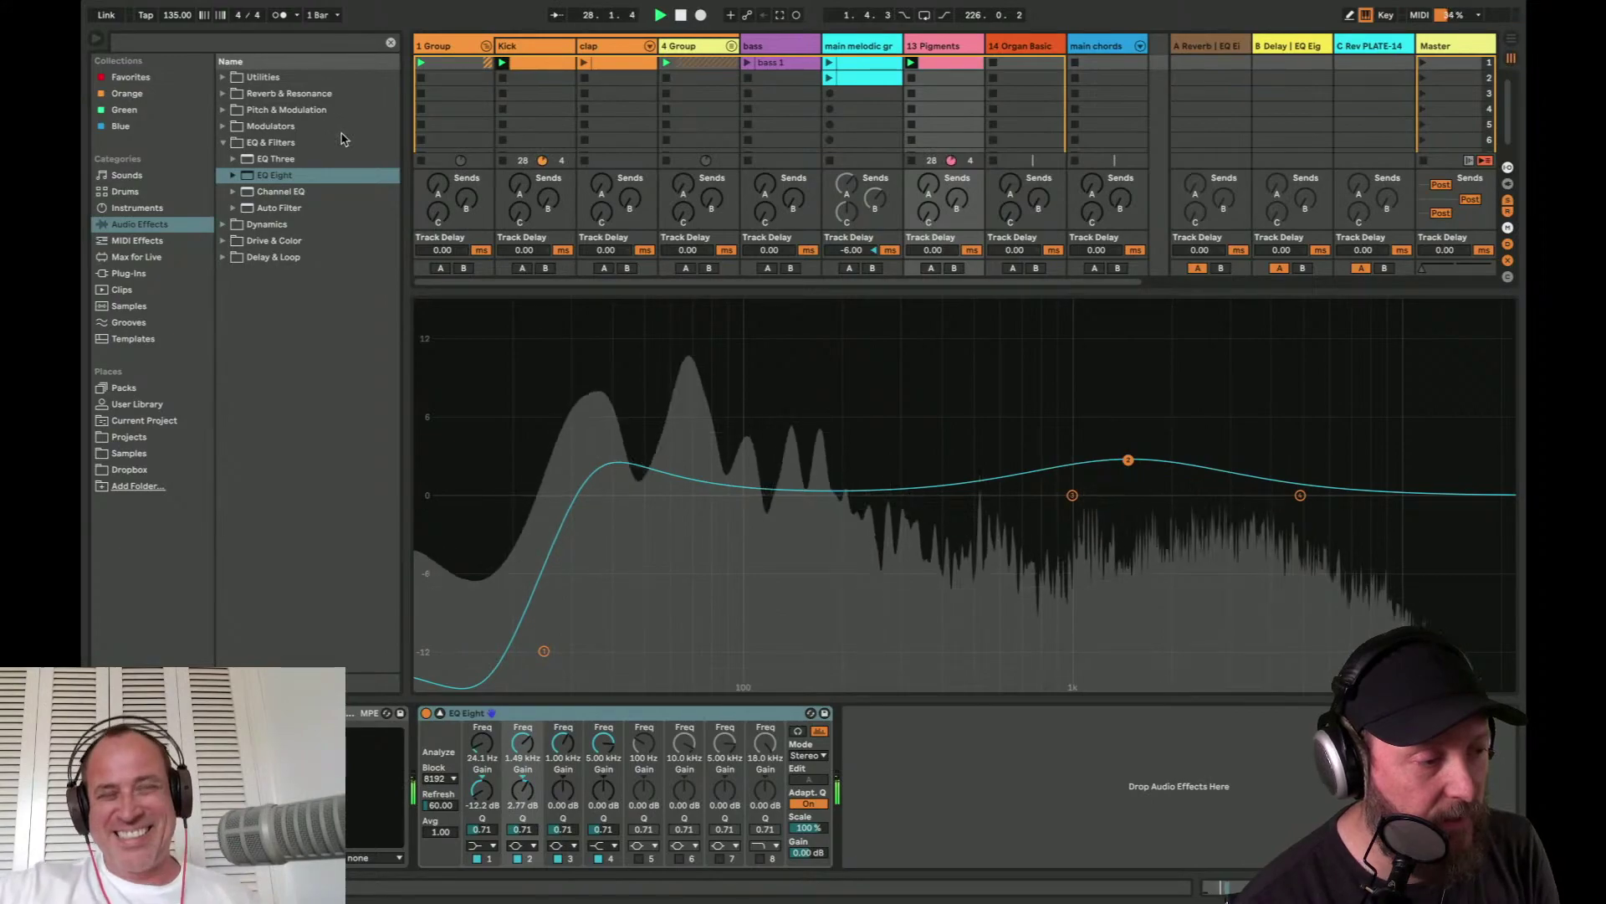
# - Browse the Dynamics, Drive & Color and EQ & Filters audio effect categories for a processor suited to the bass
pyautogui.click(247, 224)
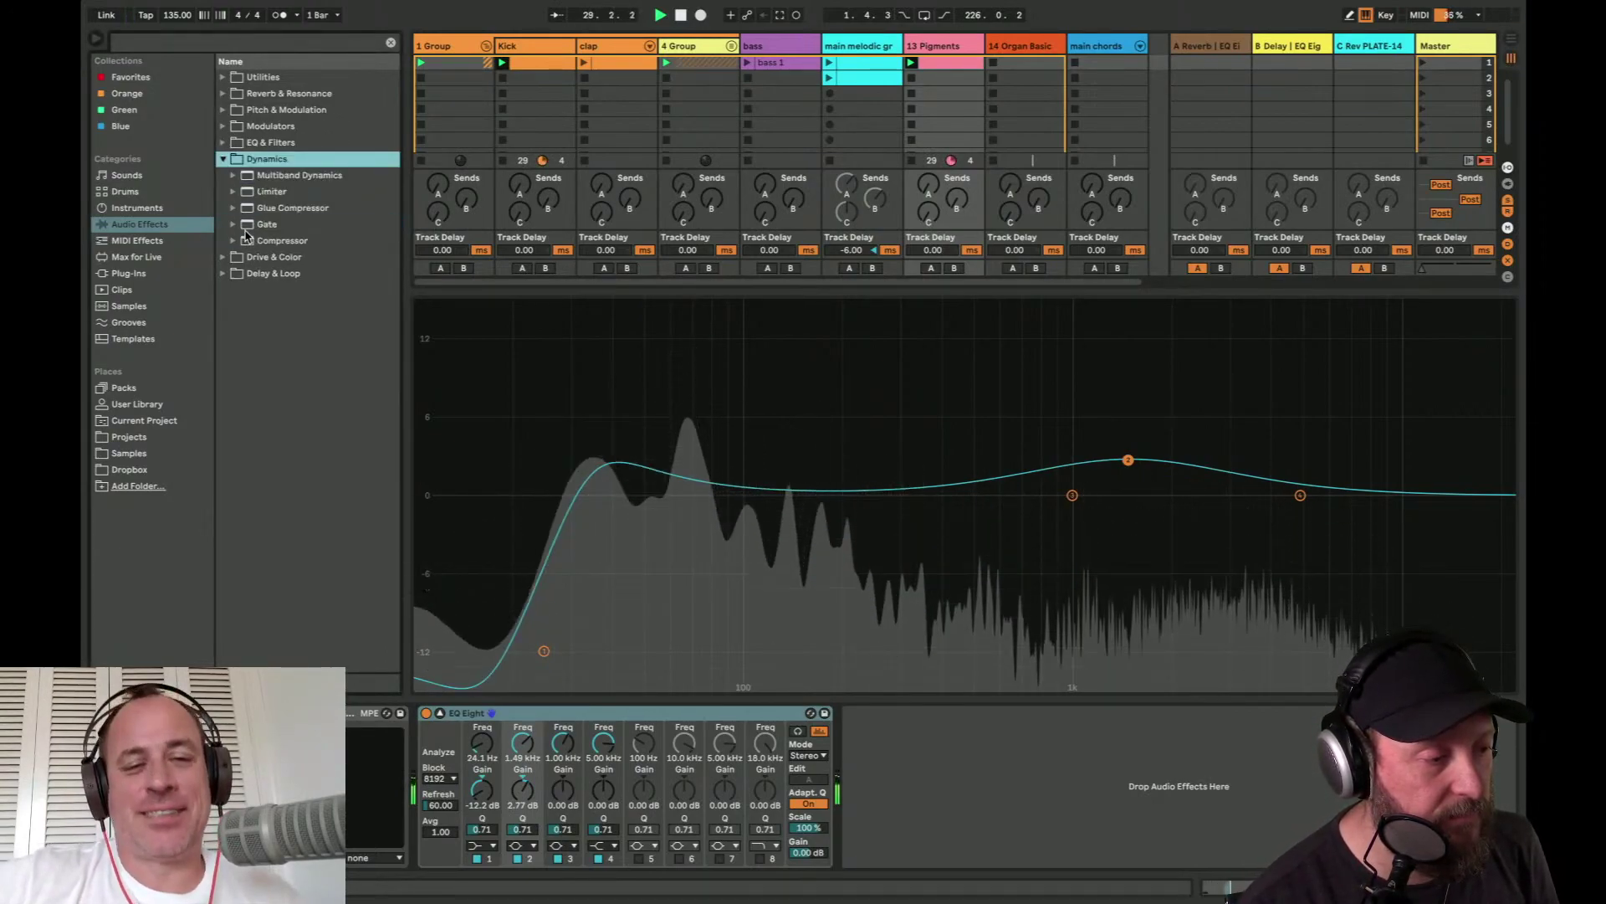
pyautogui.click(255, 257)
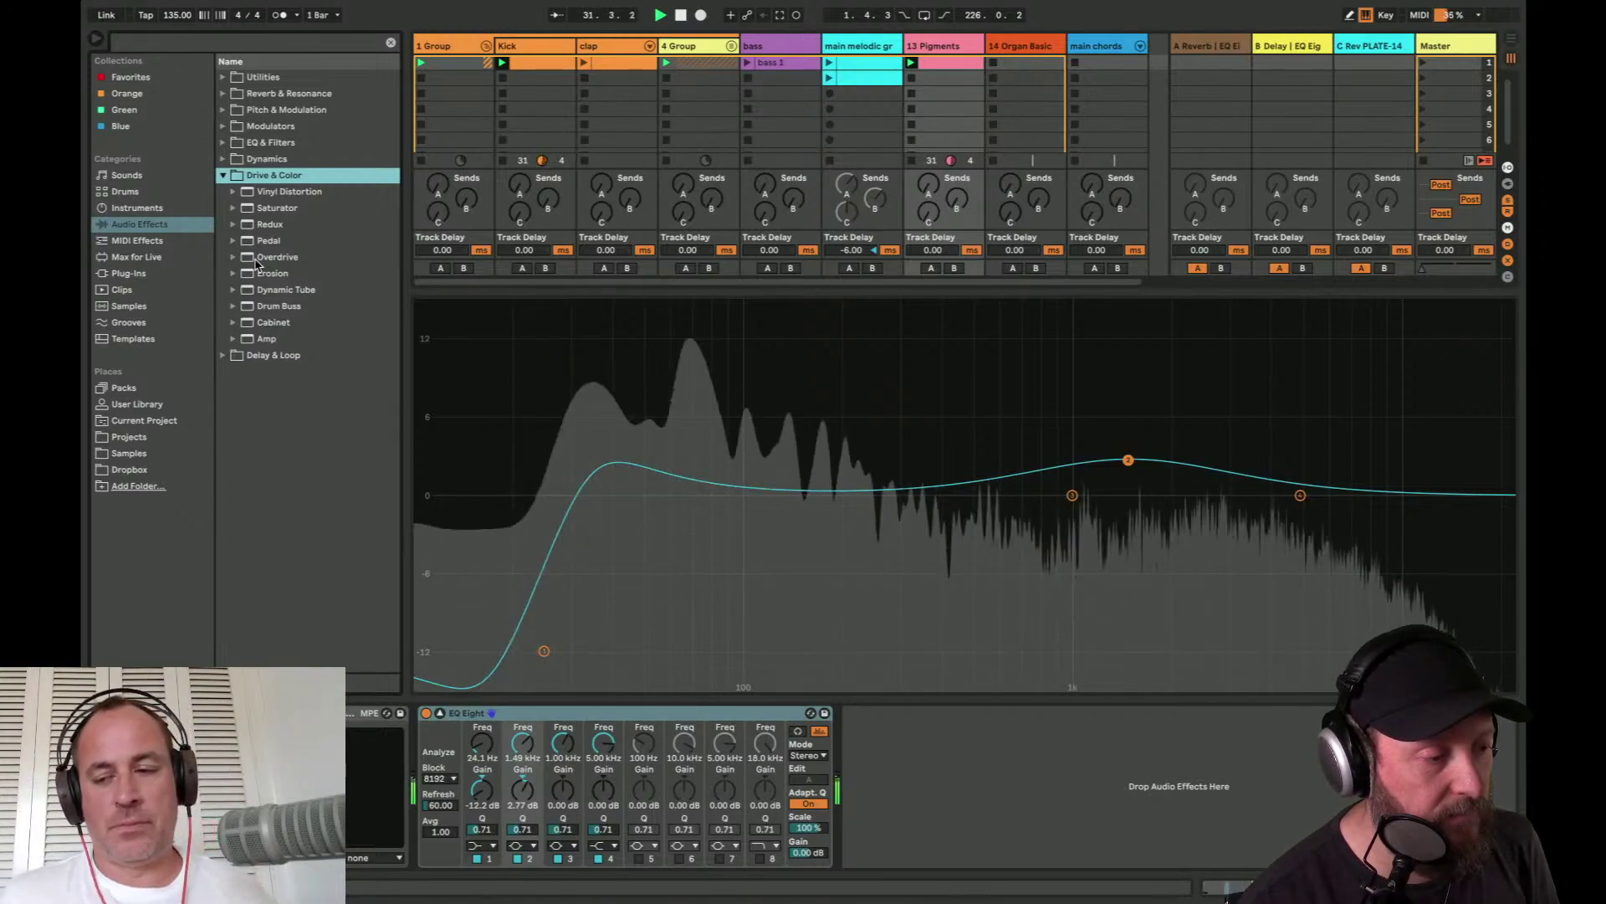
pyautogui.press('Up')
pyautogui.press('Up')
pyautogui.press('Up')
pyautogui.press('Up')
pyautogui.press('Up')
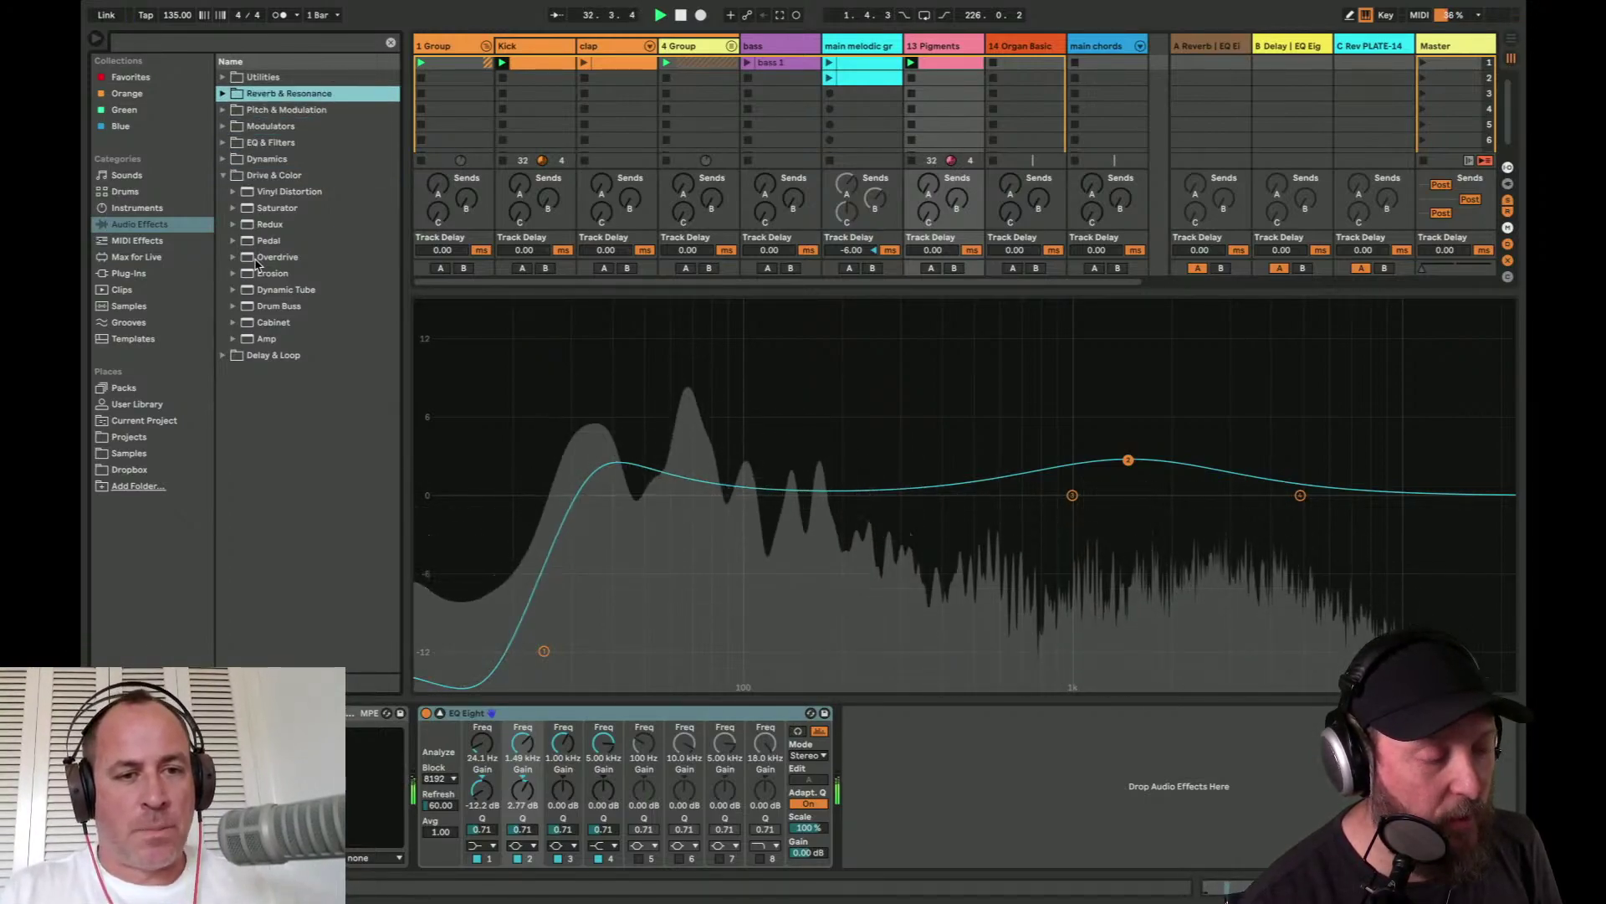
pyautogui.press('Down')
pyautogui.press('Down')
pyautogui.press('Down')
pyautogui.press('Right')
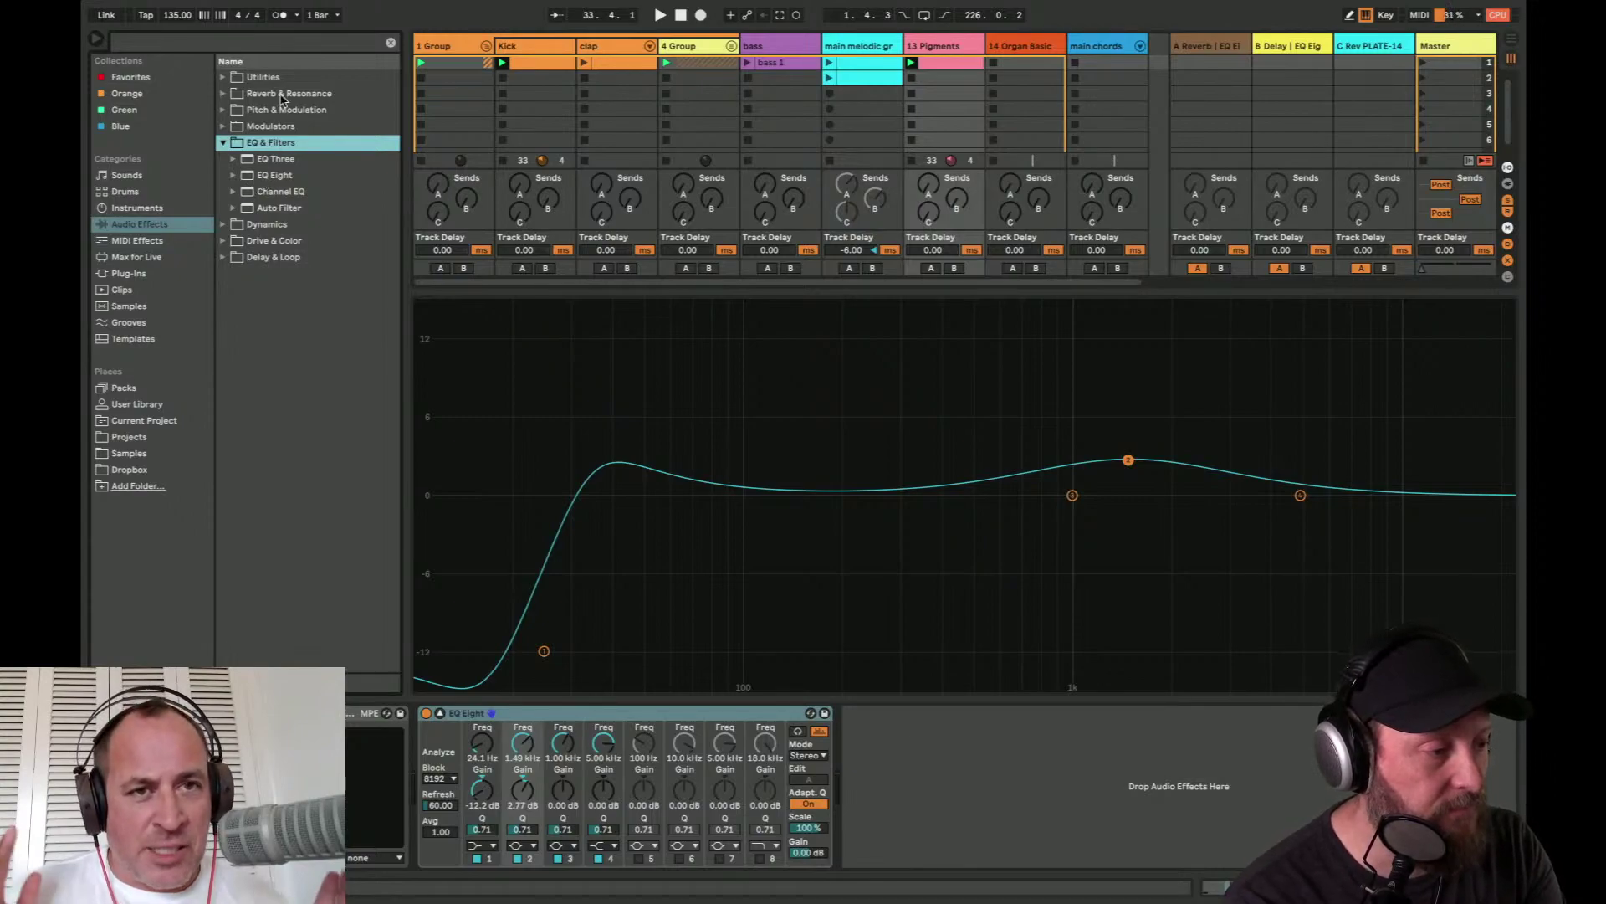
# - Add a Glue Compressor from the Dynamics audio effects after EQ Eight on the Pigments track
pyautogui.press('Down')
pyautogui.press('Down')
pyautogui.press('Down')
pyautogui.press('Down')
pyautogui.press('Down')
pyautogui.press('Right')
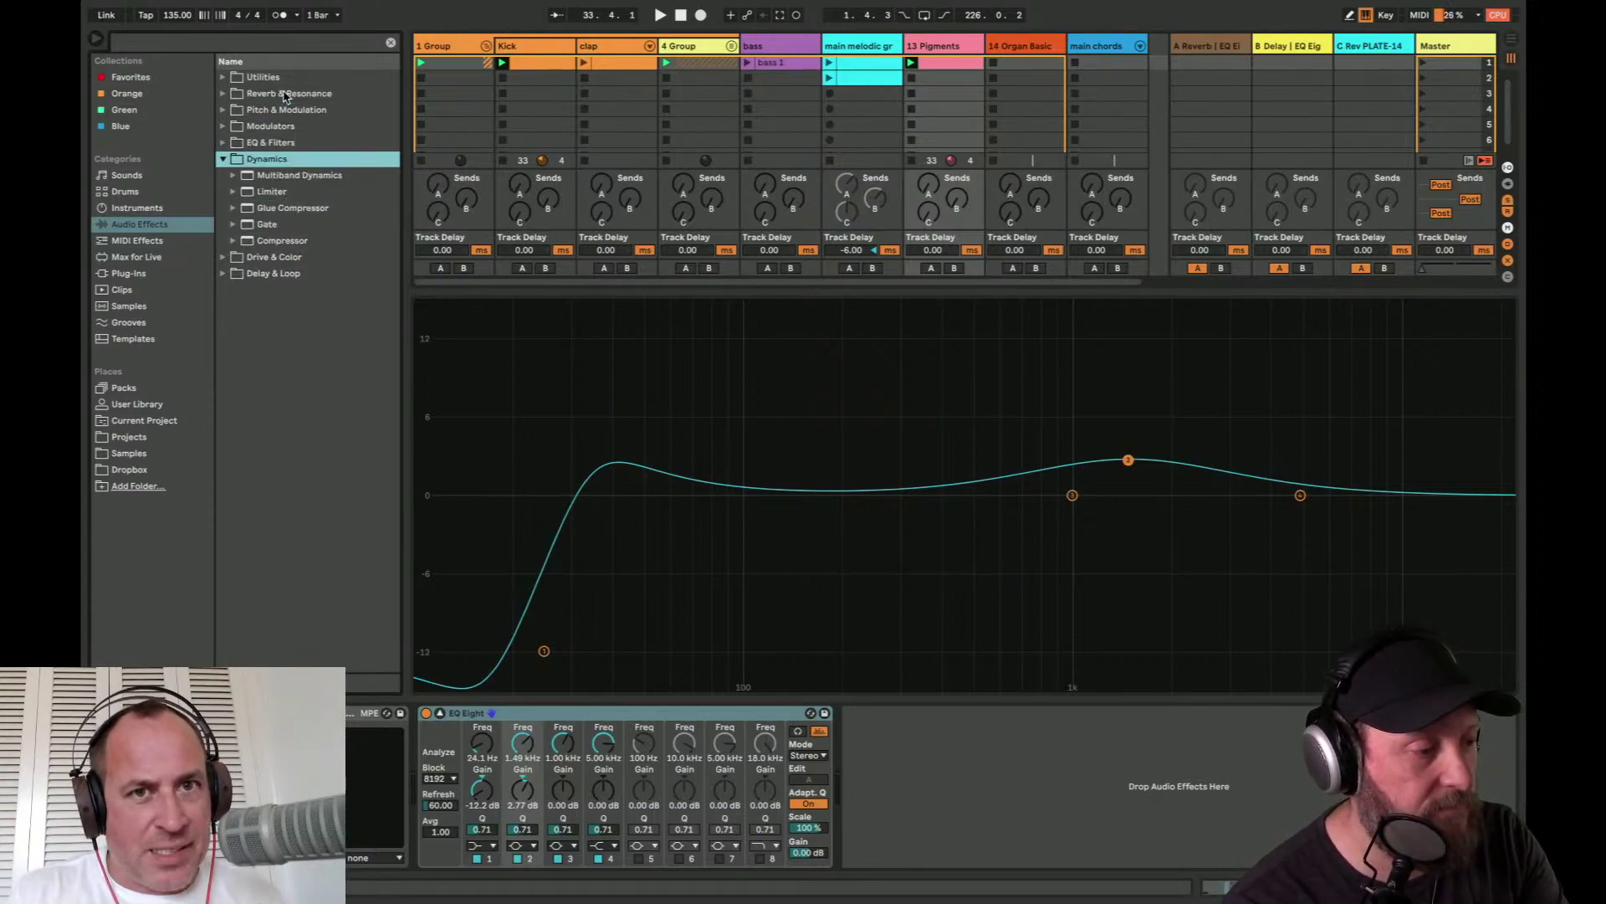
pyautogui.press('Down')
pyautogui.press('Down')
pyautogui.press('Down')
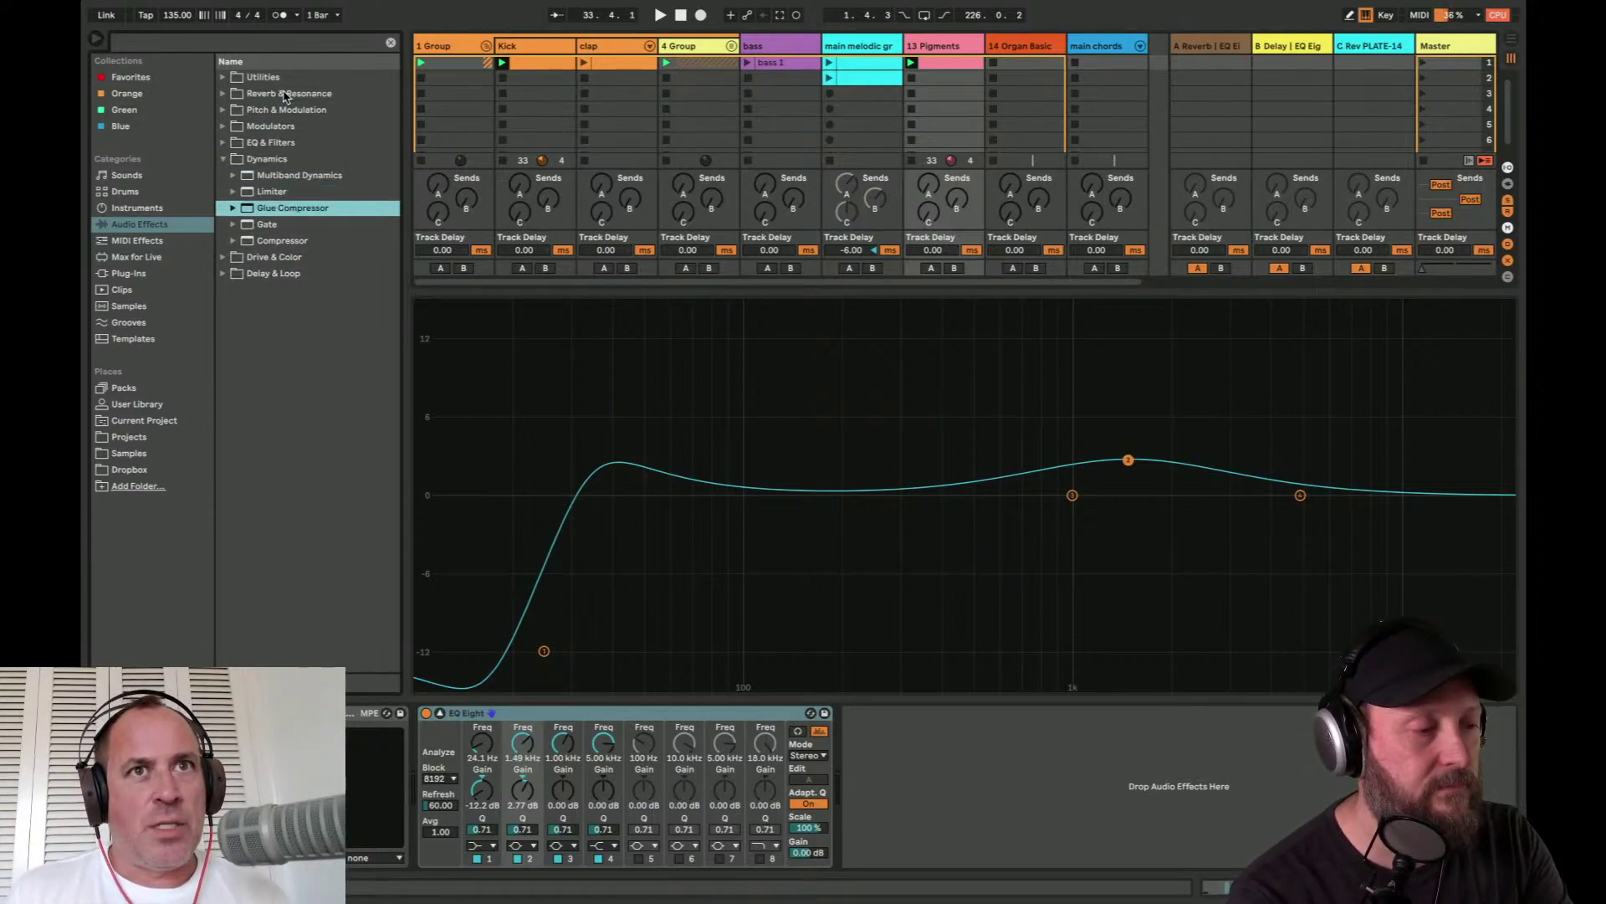
pyautogui.press('Return')
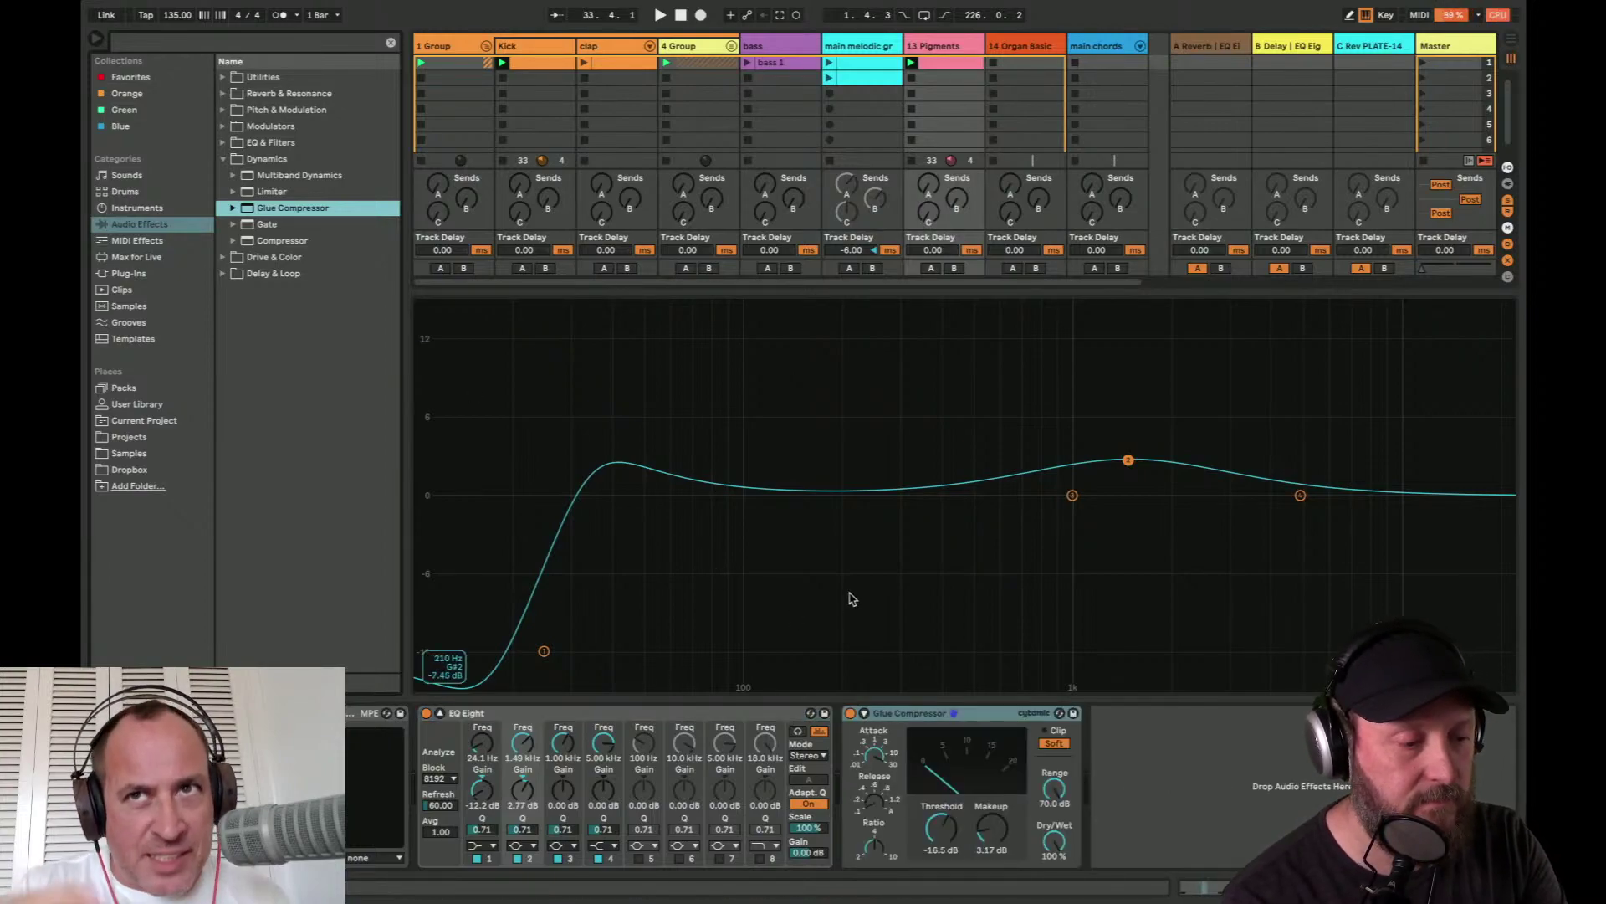
# - Give the session area more height, start playback, and set the Glue Compressor's makeup gain to 15.4 dB
pyautogui.moveTo(960, 294); pyautogui.dragTo(952, 407)
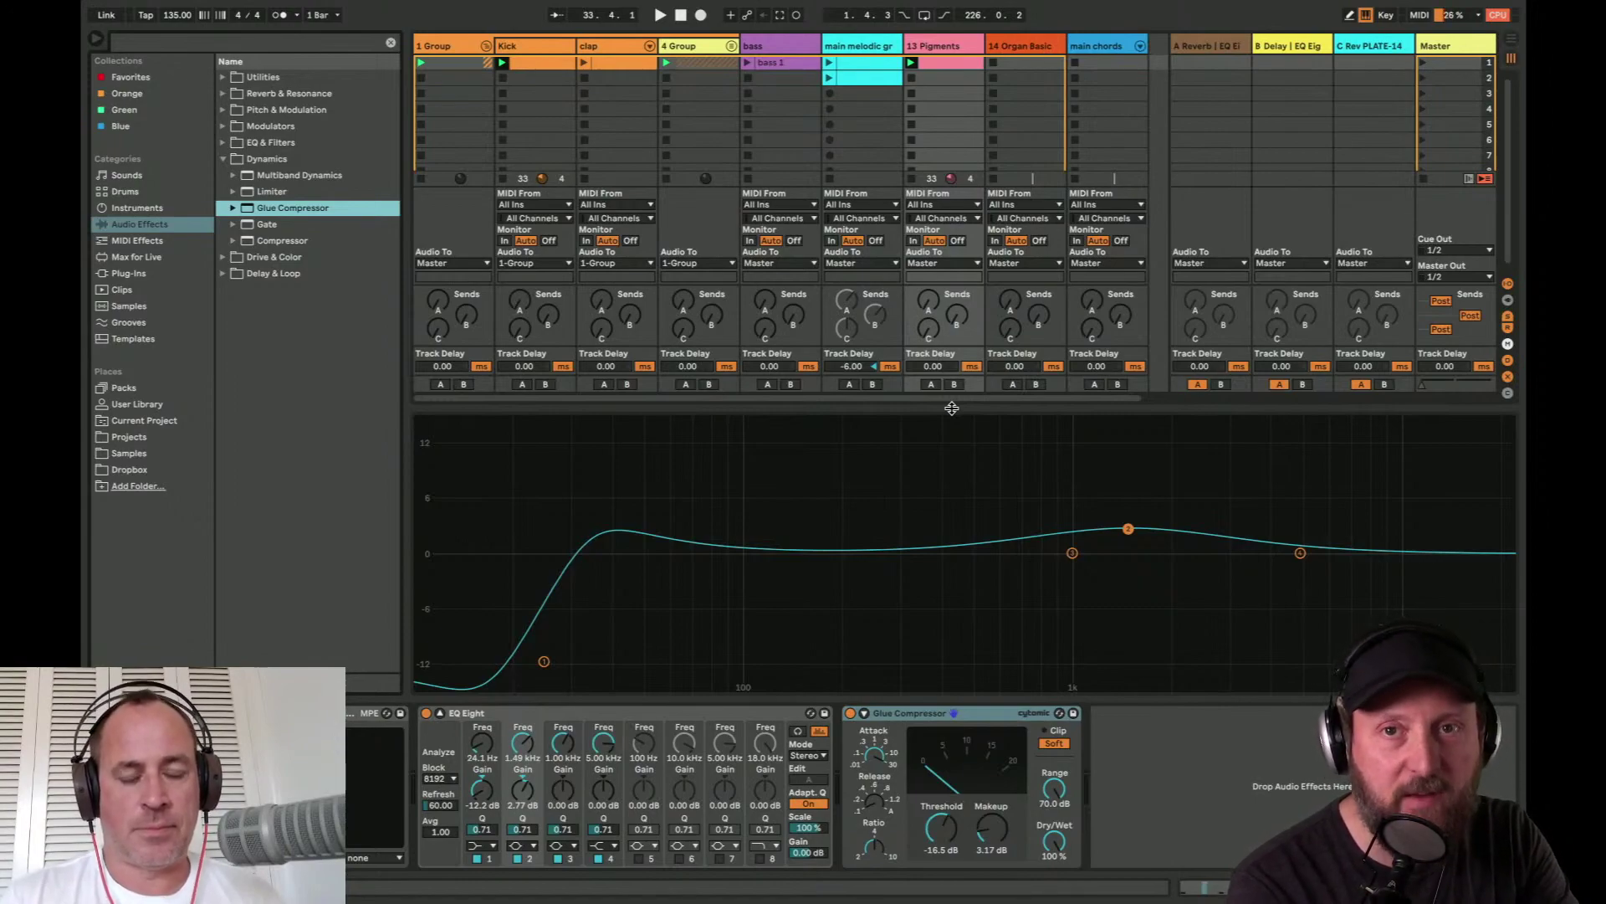
pyautogui.press('space')
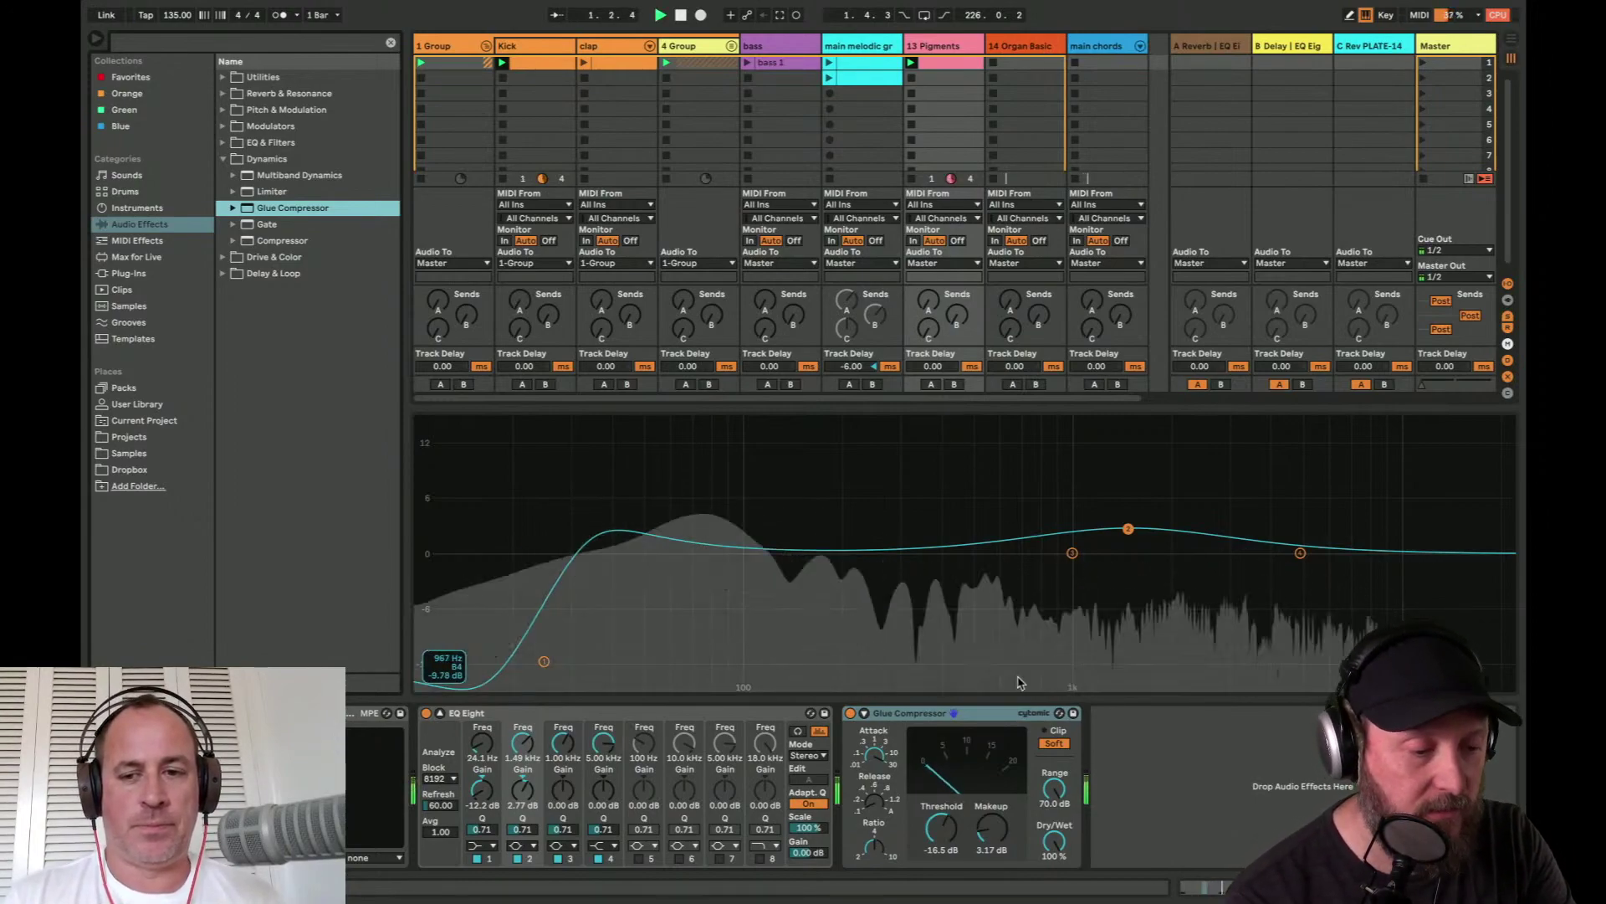
pyautogui.moveTo(992, 830); pyautogui.dragTo(992, 752)
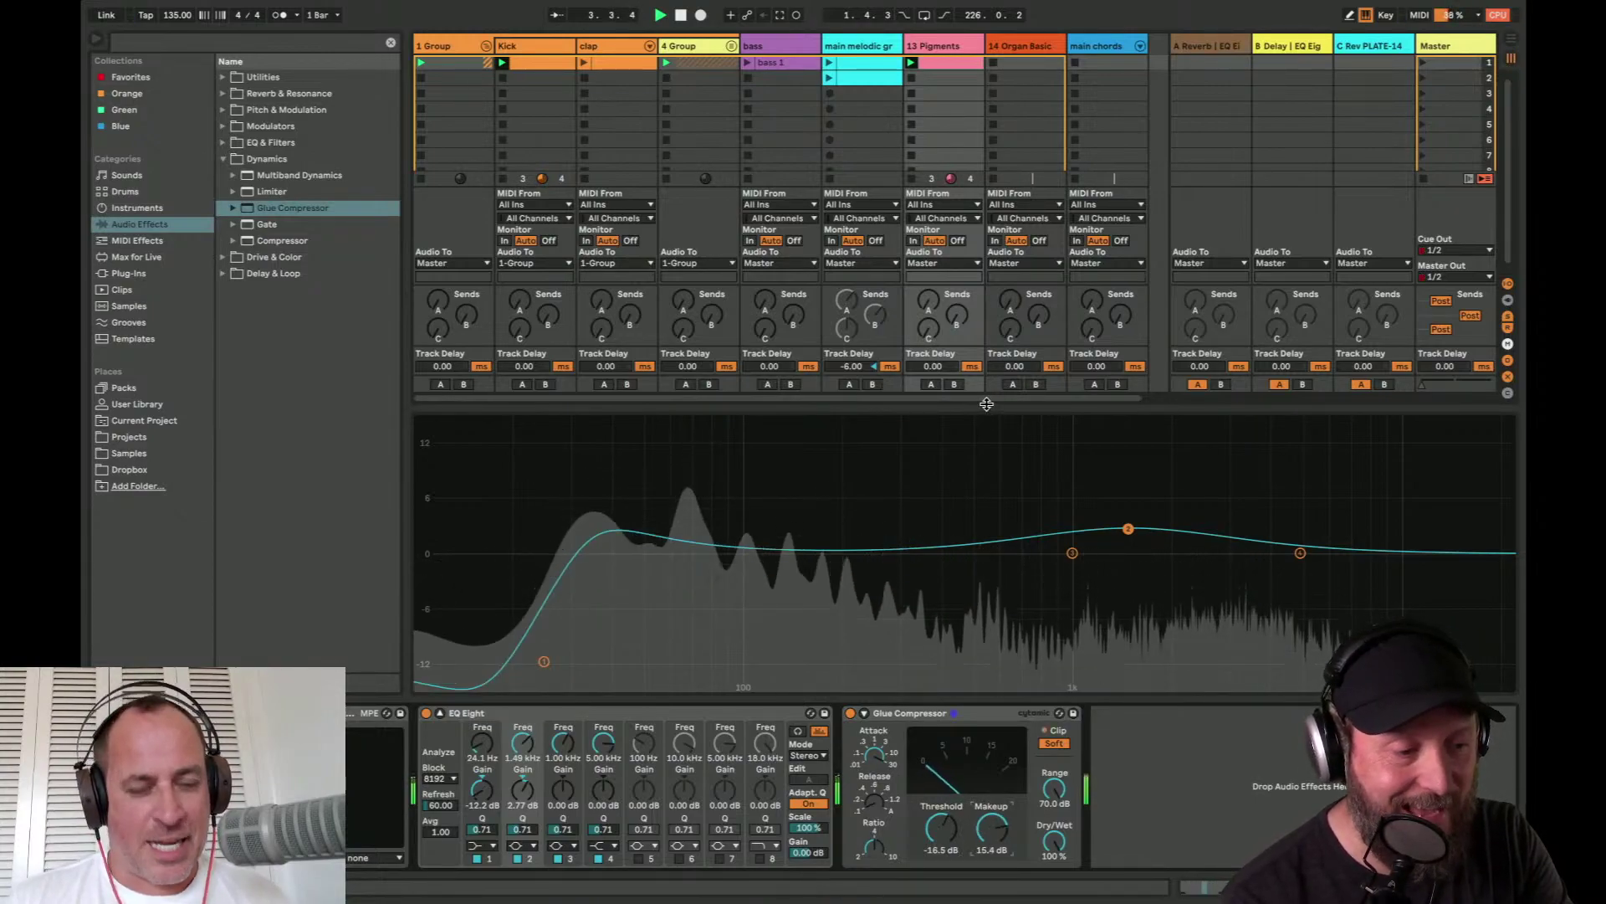
# - Show the mixer faders instead of the I/O section and set EQ Eight band 1's gain to -13.3 dB
pyautogui.moveTo(987, 404); pyautogui.dragTo(970, 537)
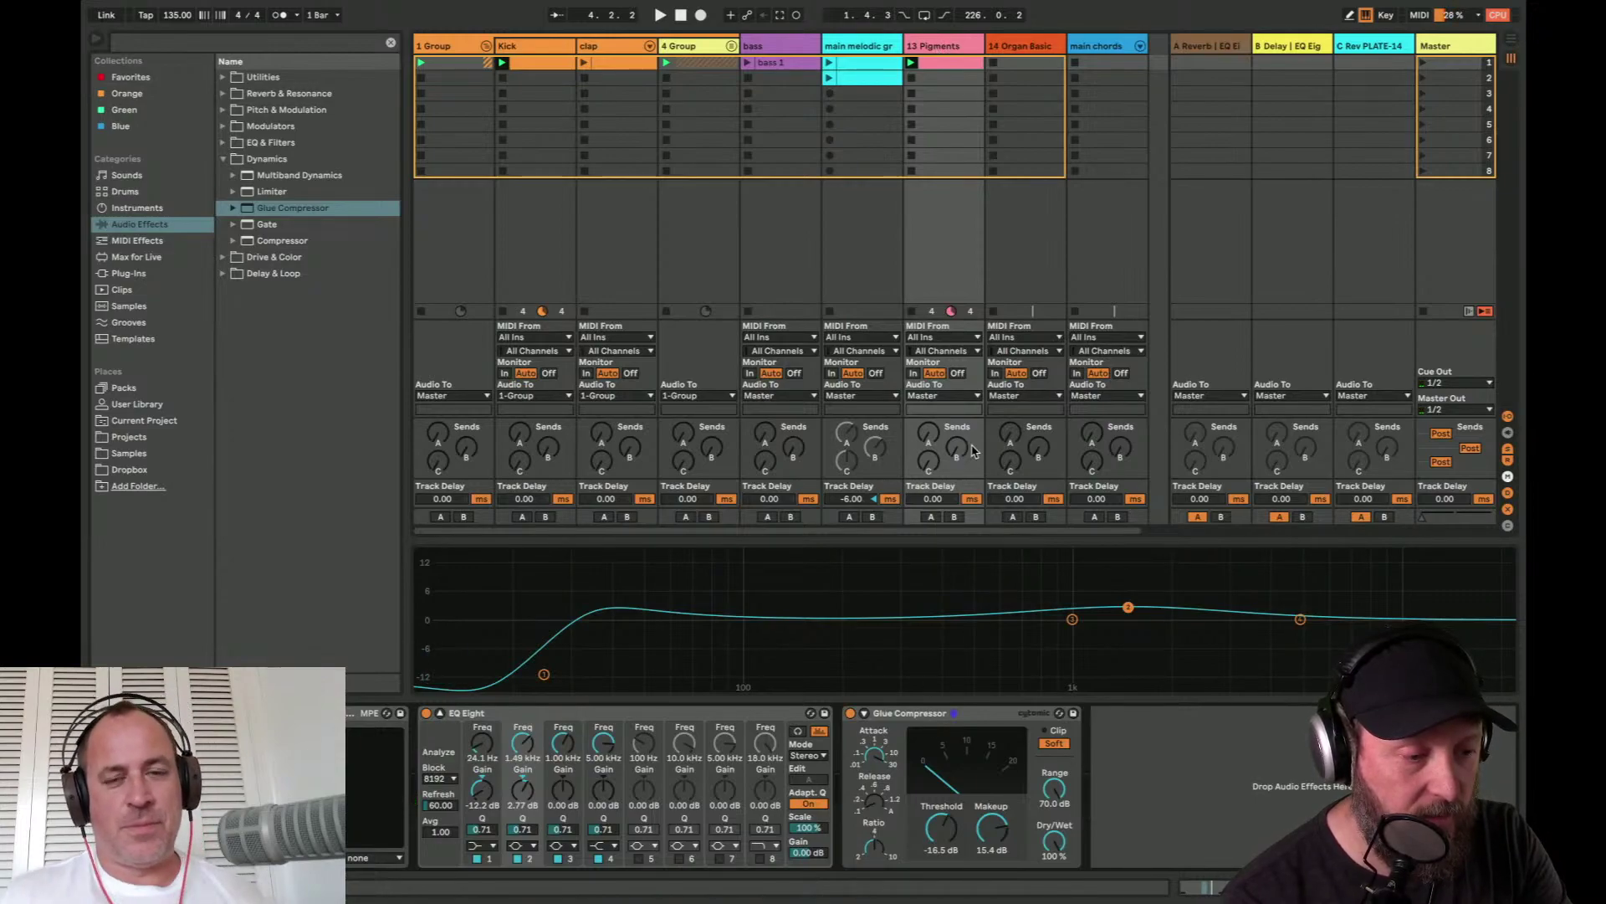
pyautogui.click(1507, 415)
pyautogui.click(1508, 476)
pyautogui.press('space')
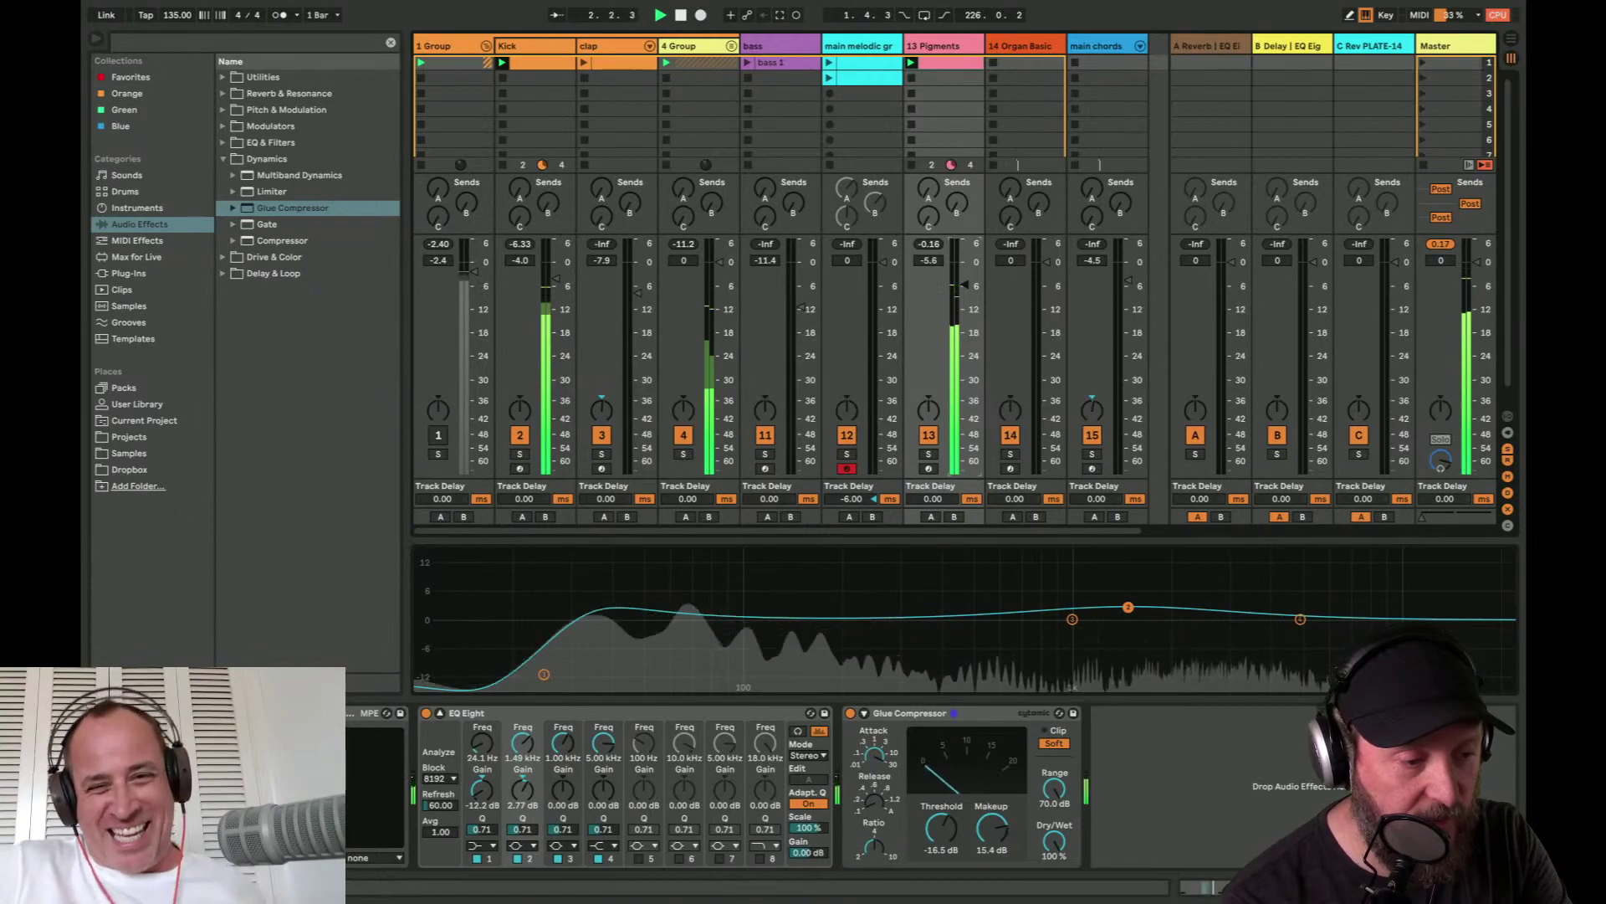
pyautogui.moveTo(544, 674); pyautogui.dragTo(544, 679)
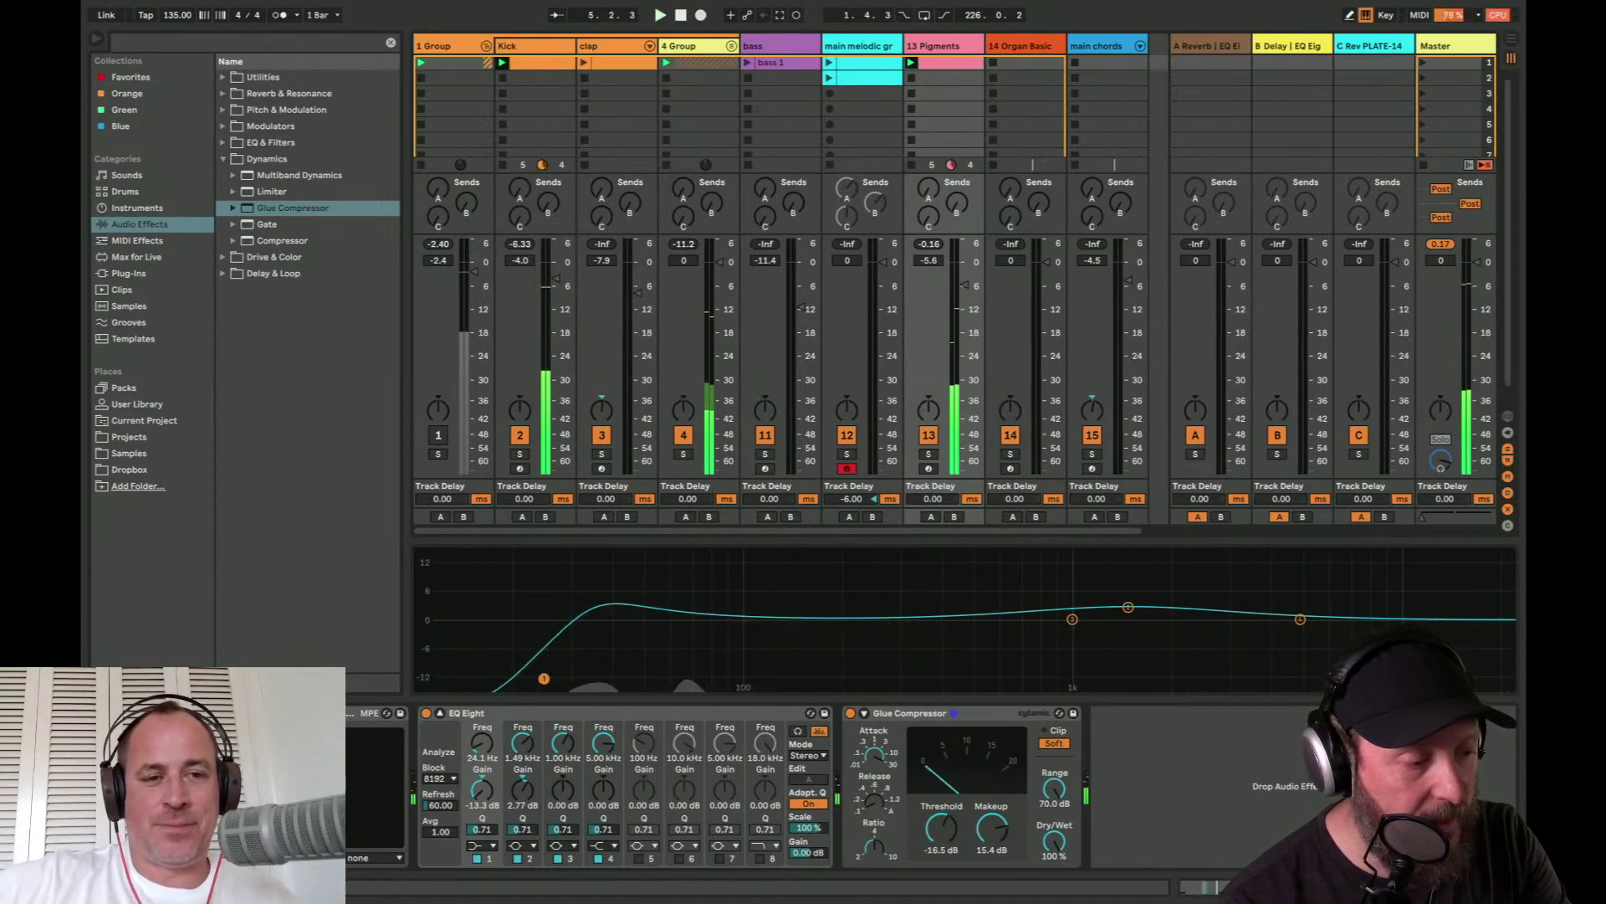
# - Open Pigments, switch from the preset browser to the synth view, and show the Utility Engine
pyautogui.hotkey('ctrl', 'alt', 'p')
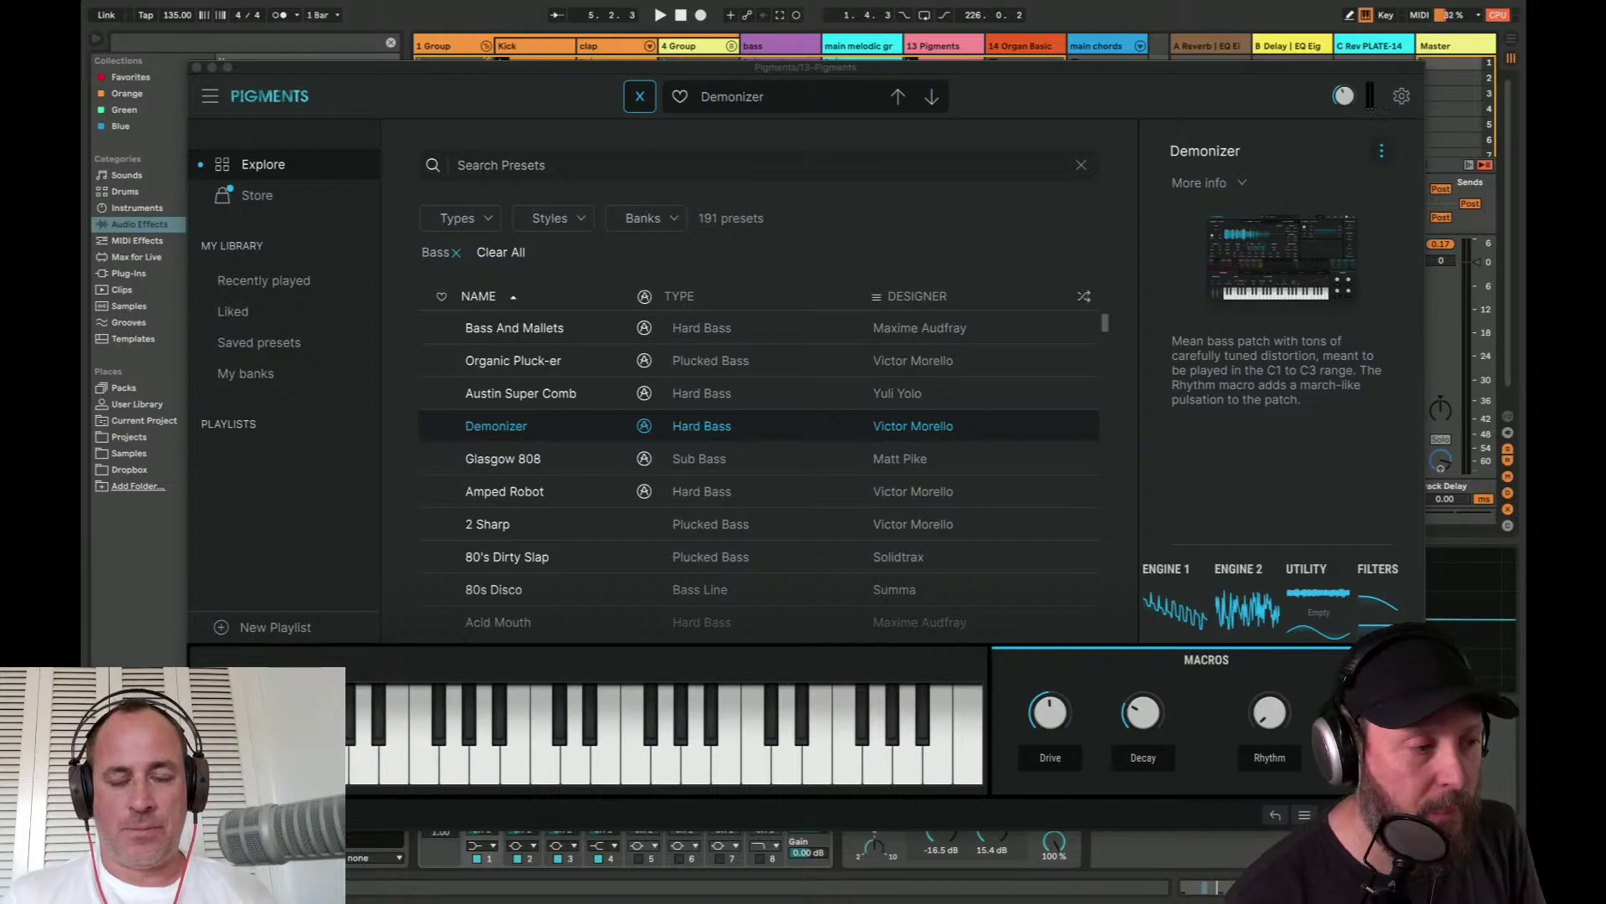
pyautogui.click(640, 99)
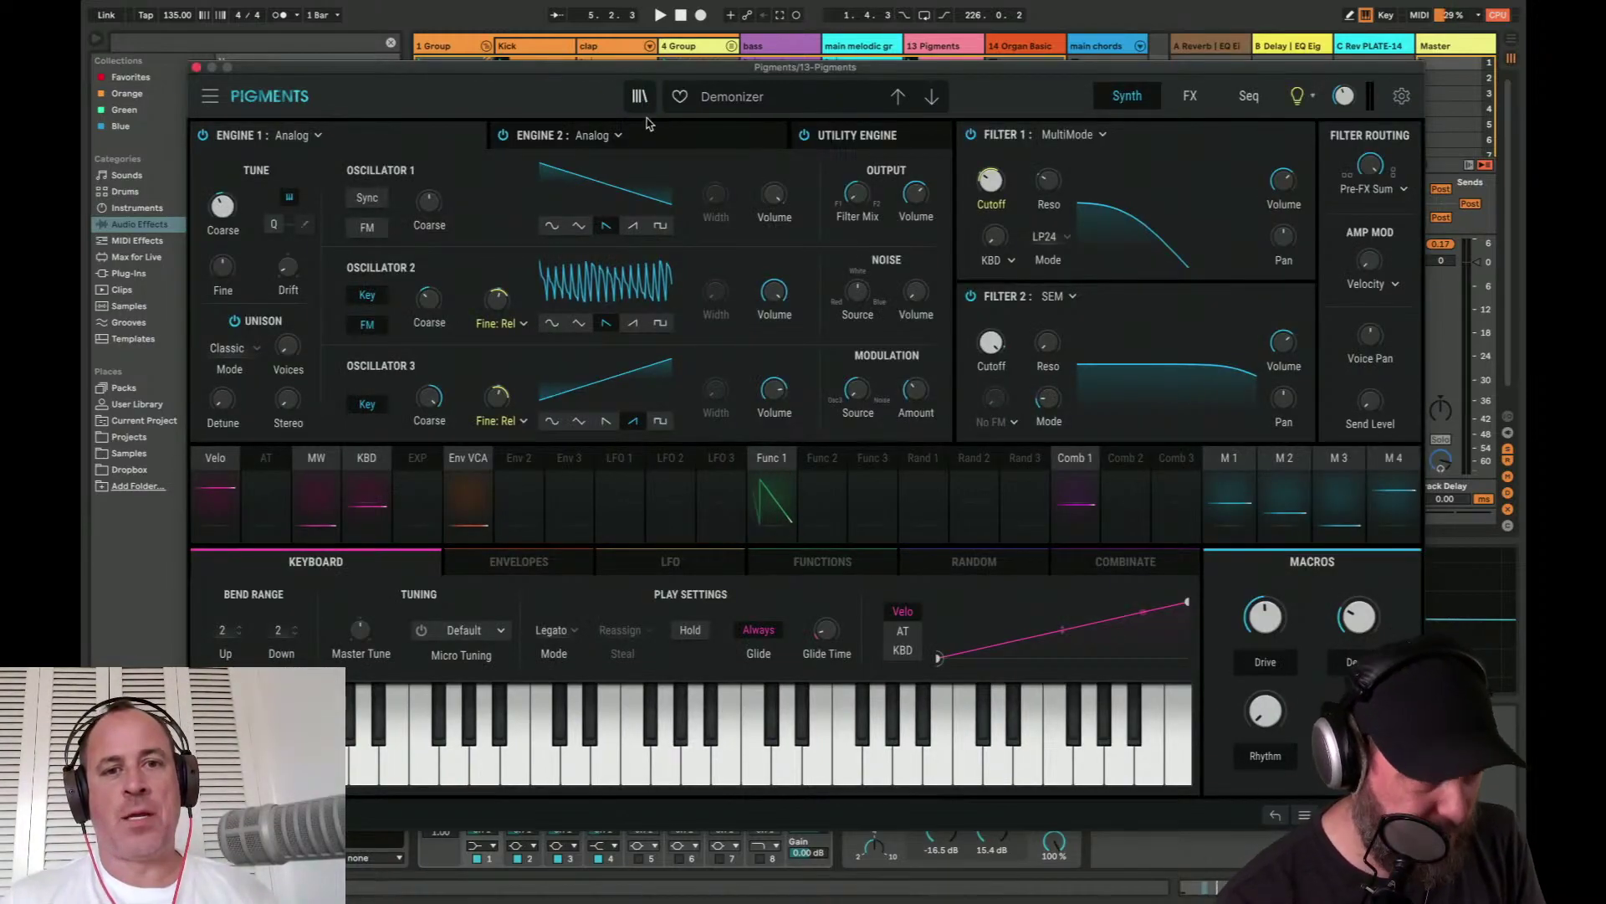
pyautogui.click(666, 141)
pyautogui.click(400, 143)
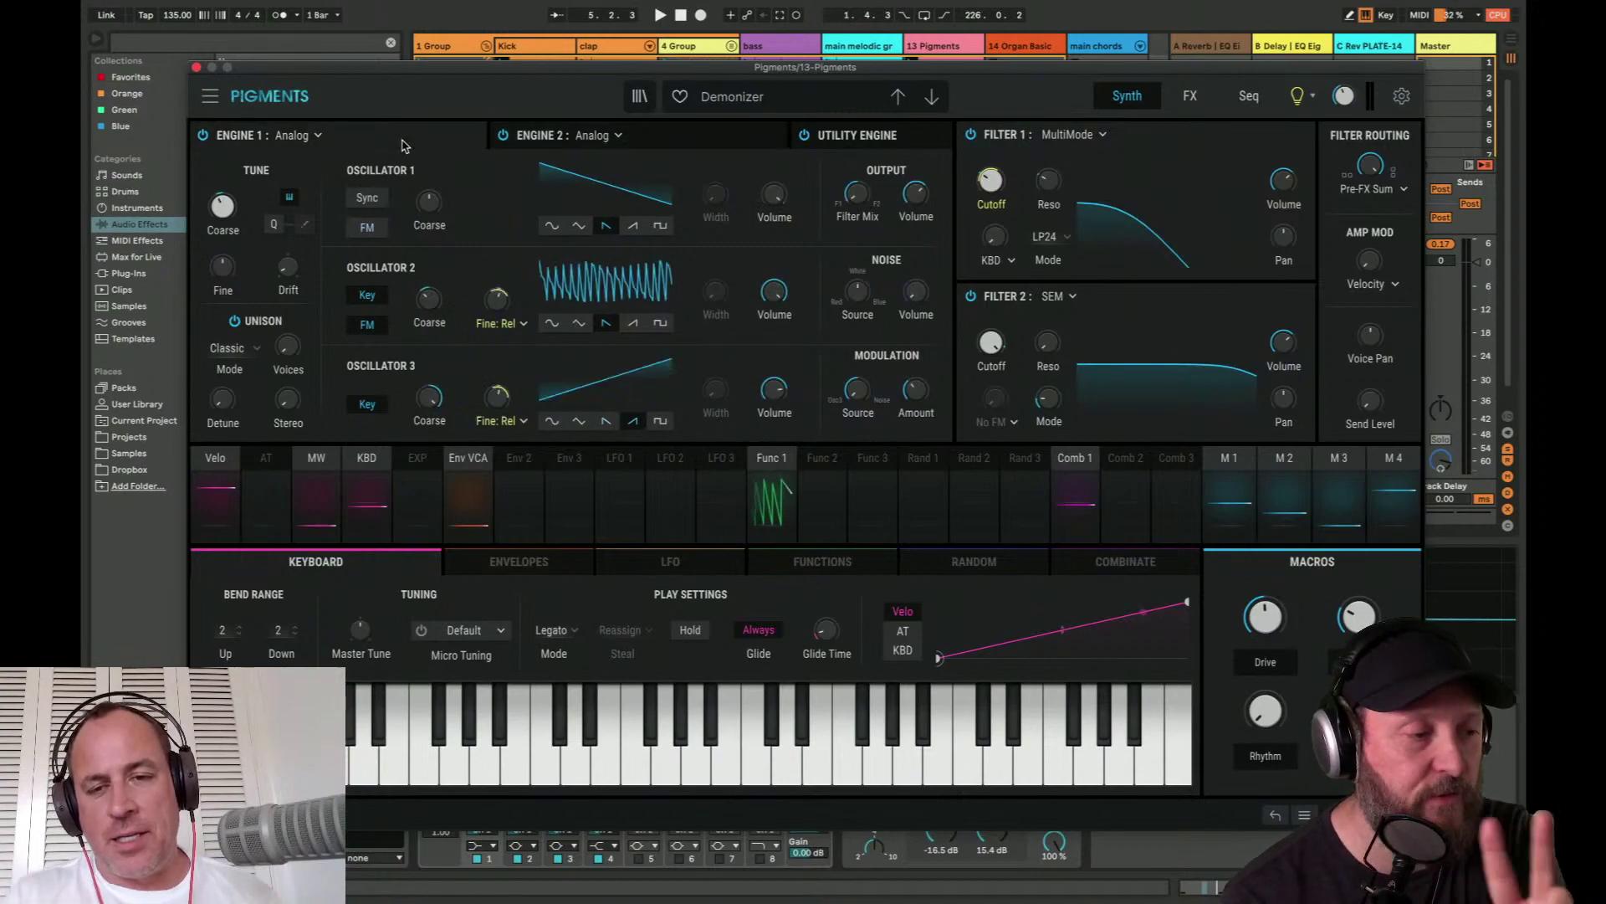
pyautogui.click(682, 140)
pyautogui.click(872, 148)
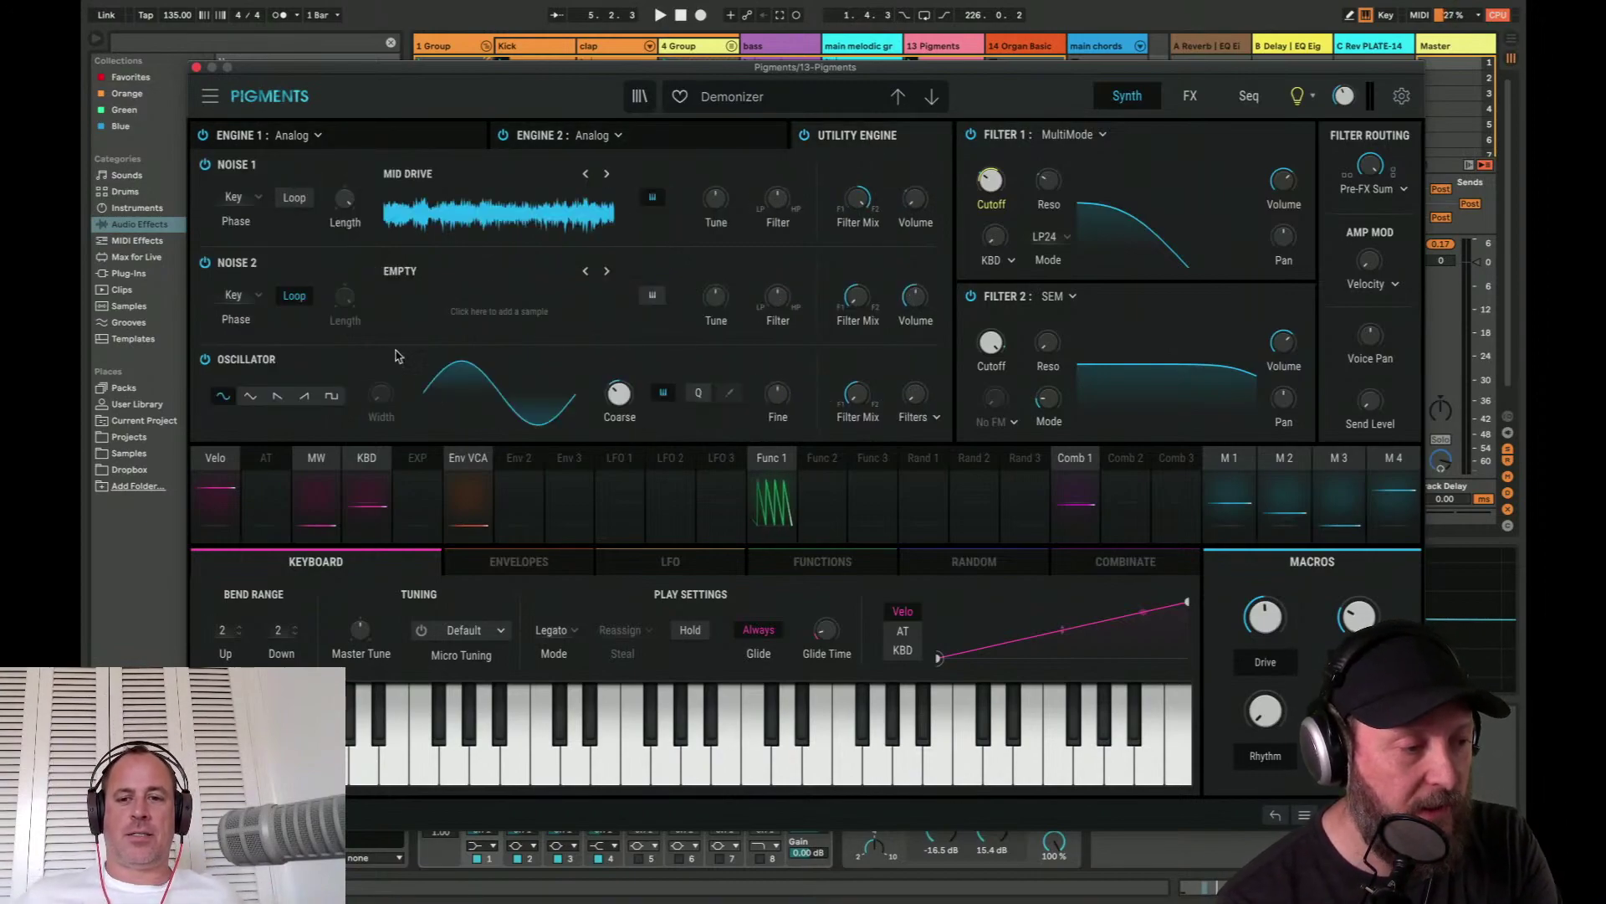
# - Turn the Noise 1 and sub oscillator volumes down to -70.0 dB while listening, and close Pigments
pyautogui.moveTo(624, 388)
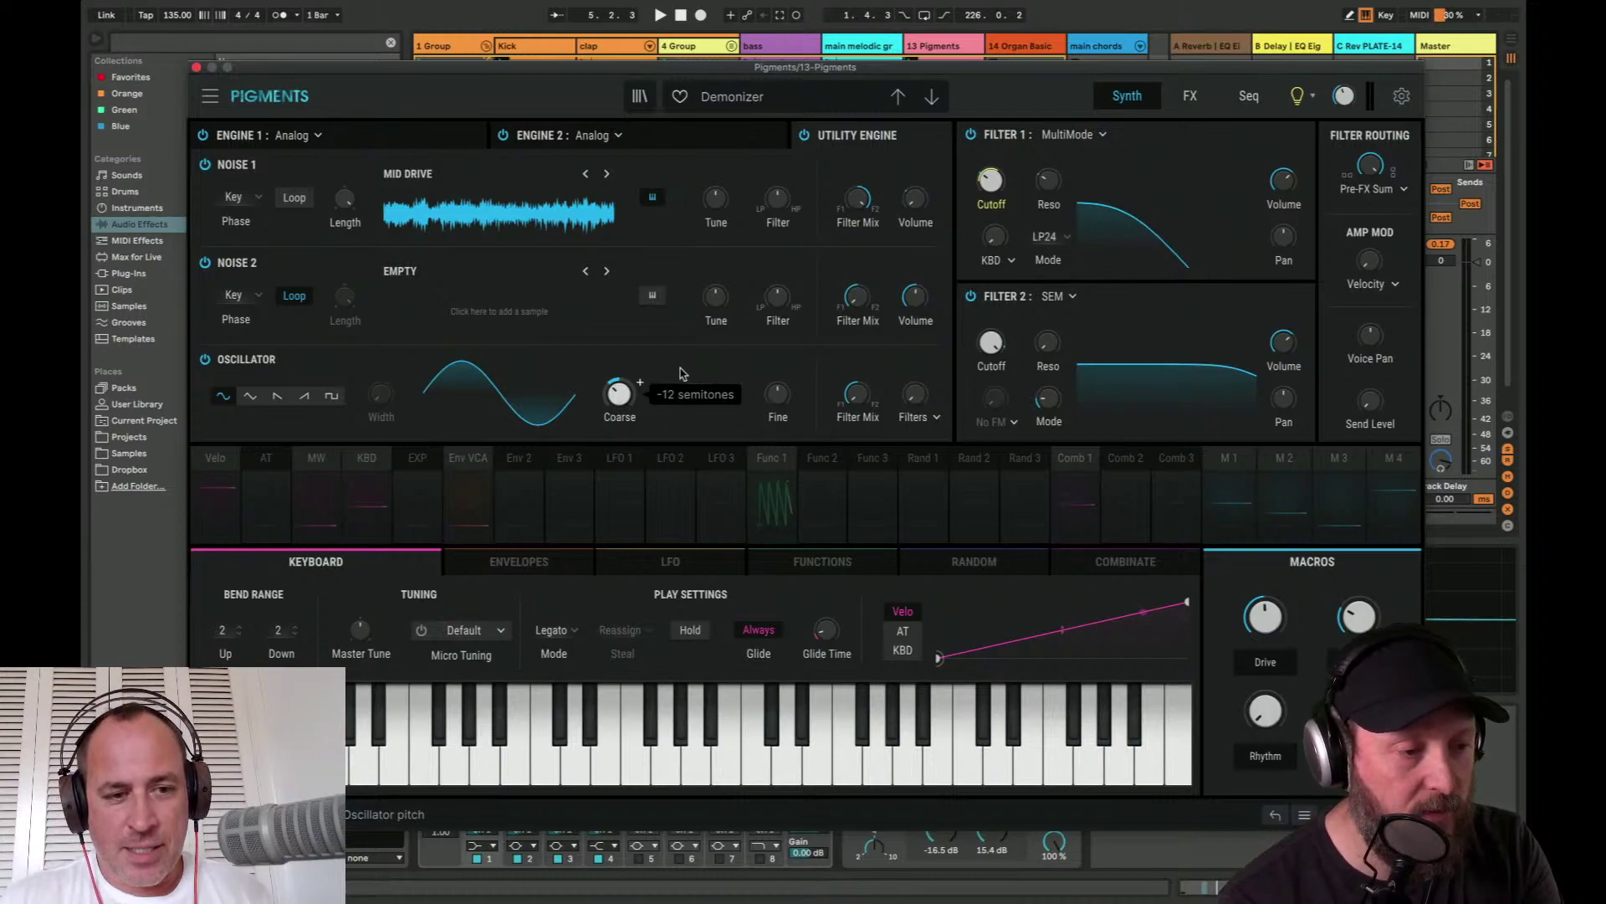
pyautogui.press('space')
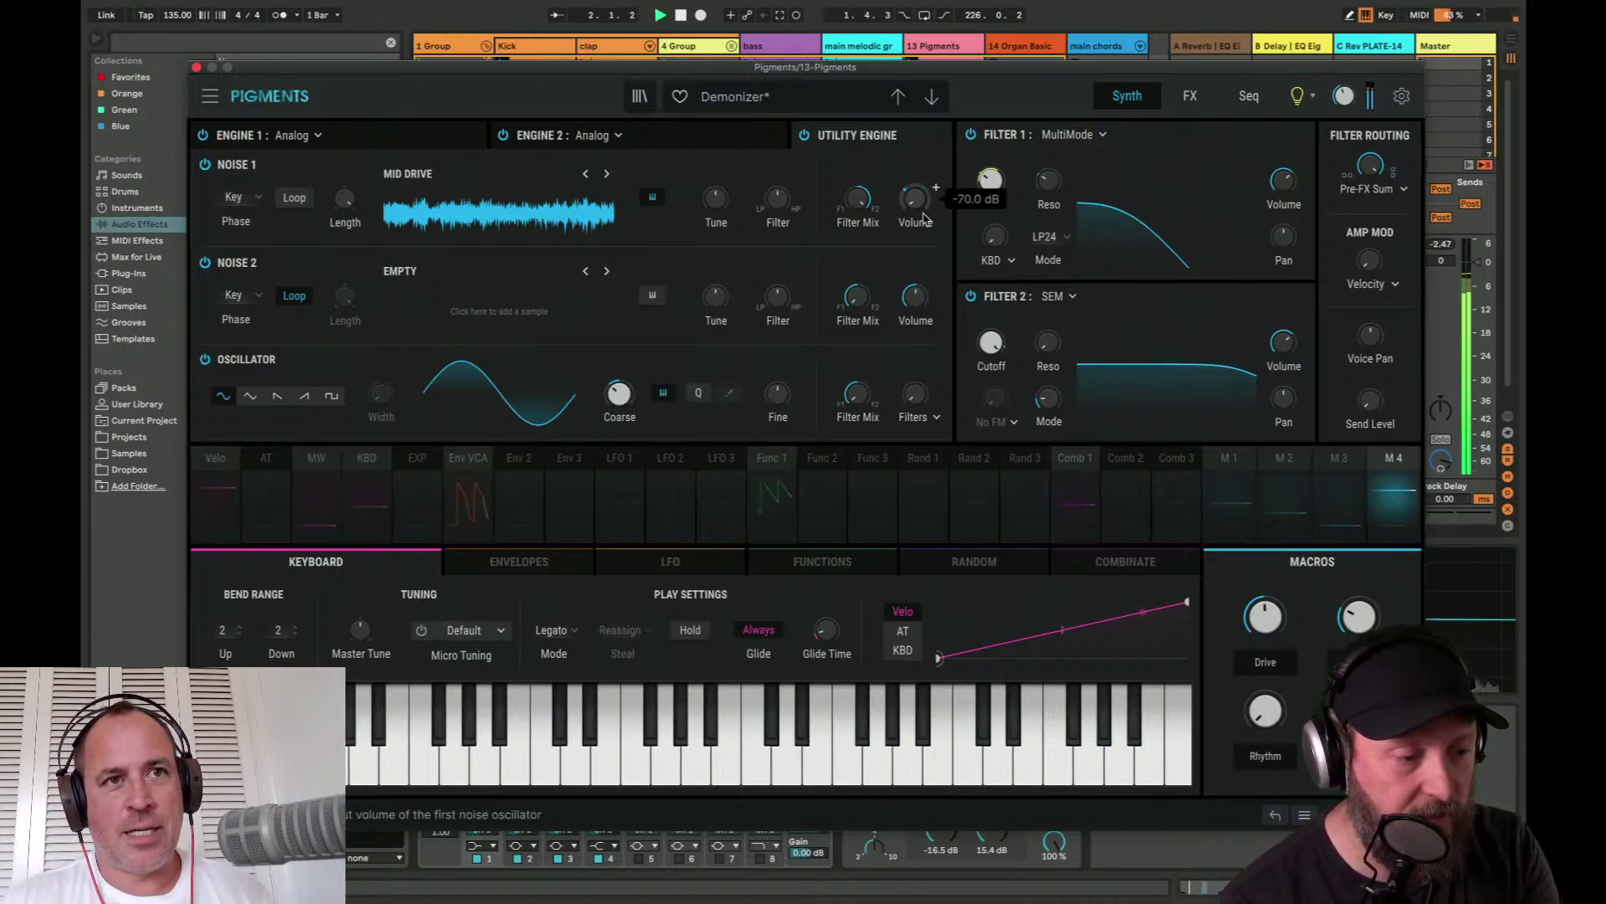
pyautogui.moveTo(920, 400)
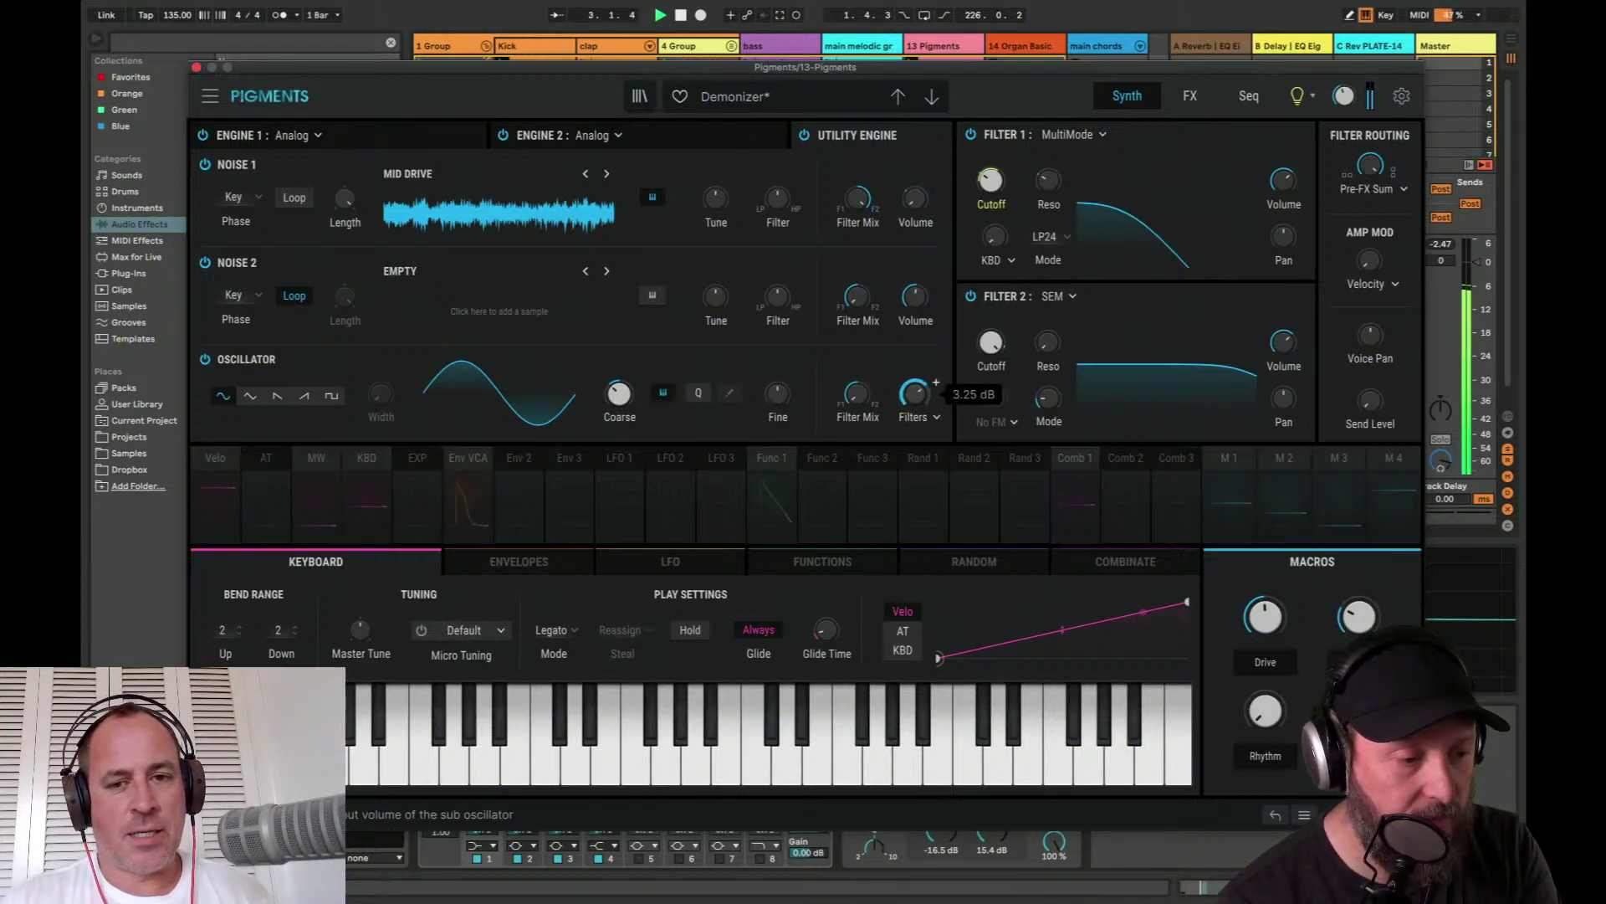
pyautogui.moveTo(918, 402)
pyautogui.mouseDown()
pyautogui.moveTo(917, 435)
pyautogui.moveTo(918, 402)
pyautogui.mouseUp()
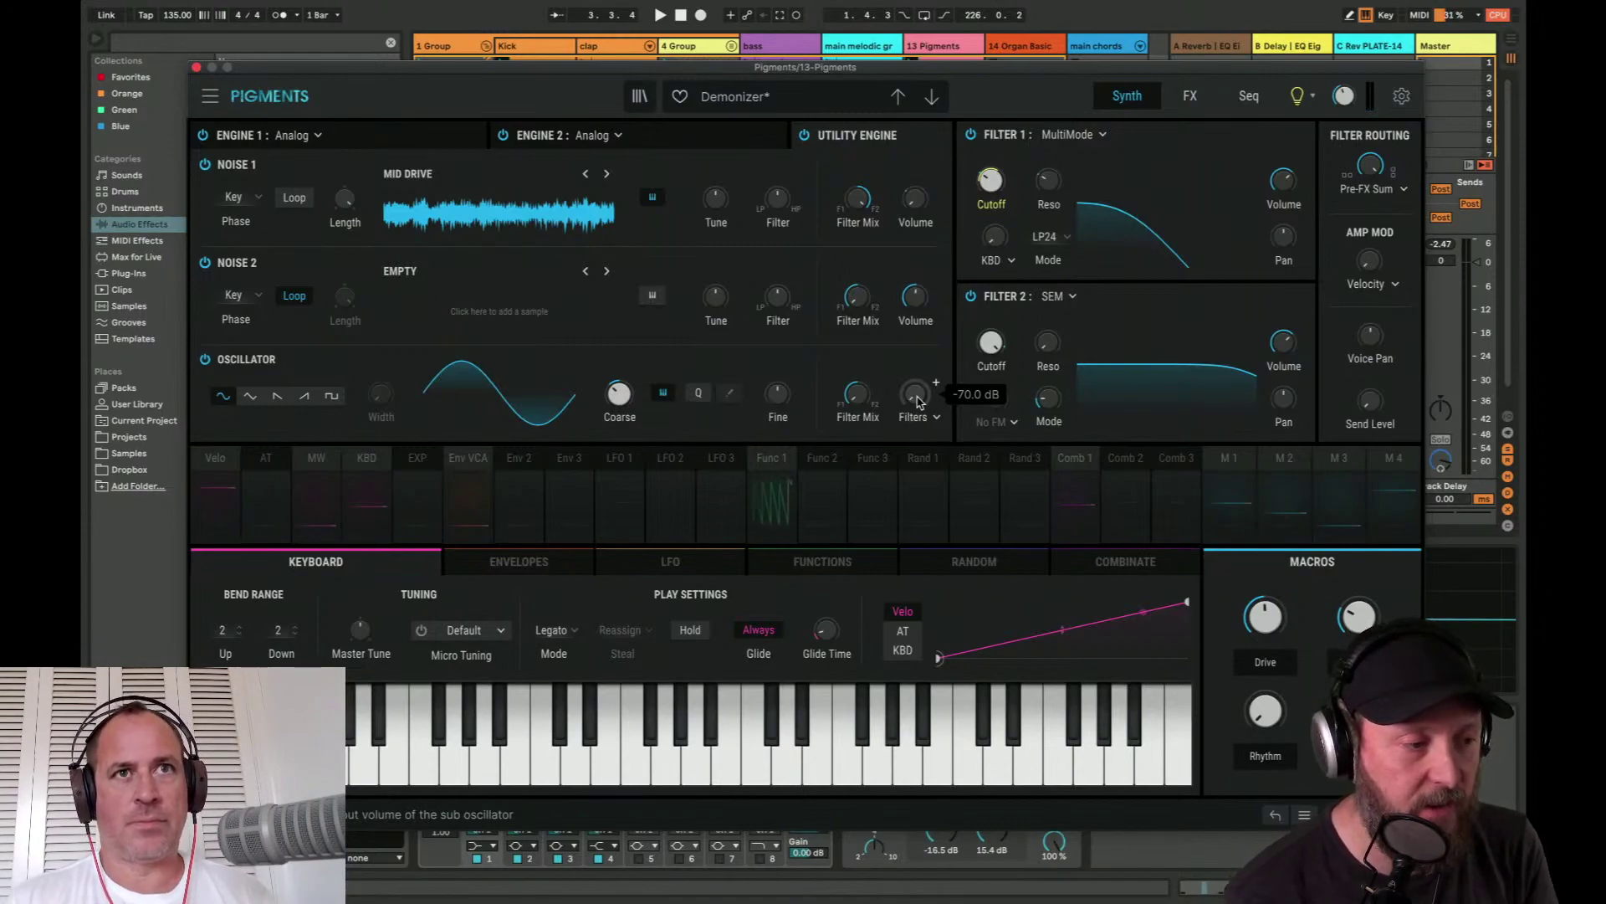
pyautogui.click(196, 68)
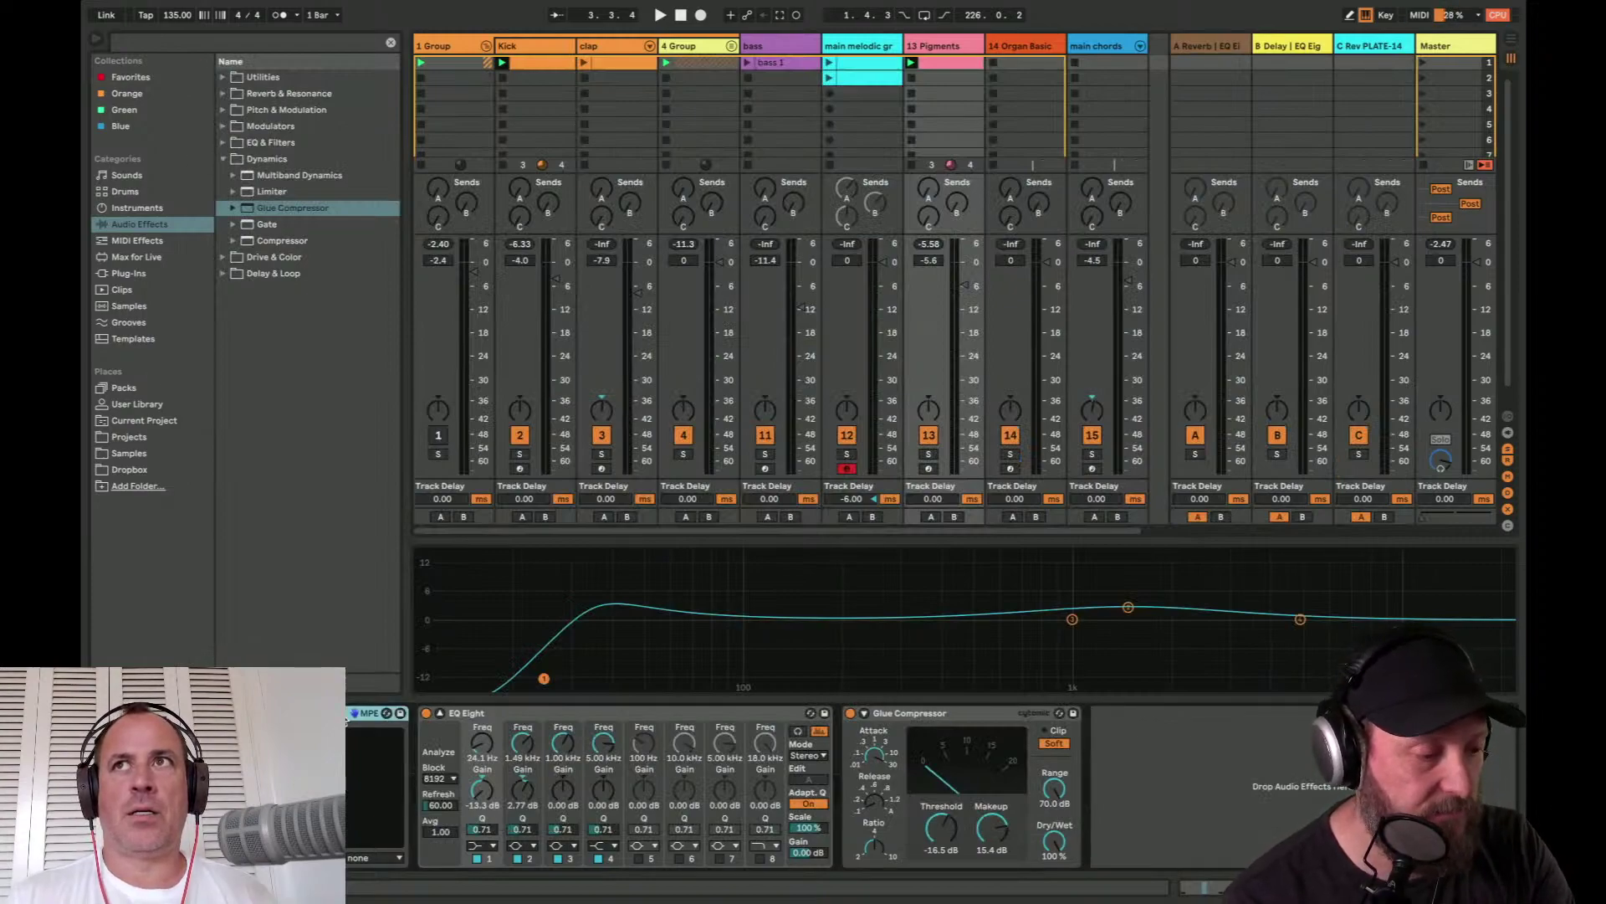
# - Group Pigments into an Instrument Rack and add Operator to it as a second chain
pyautogui.click(346, 720)
pyautogui.press('space')
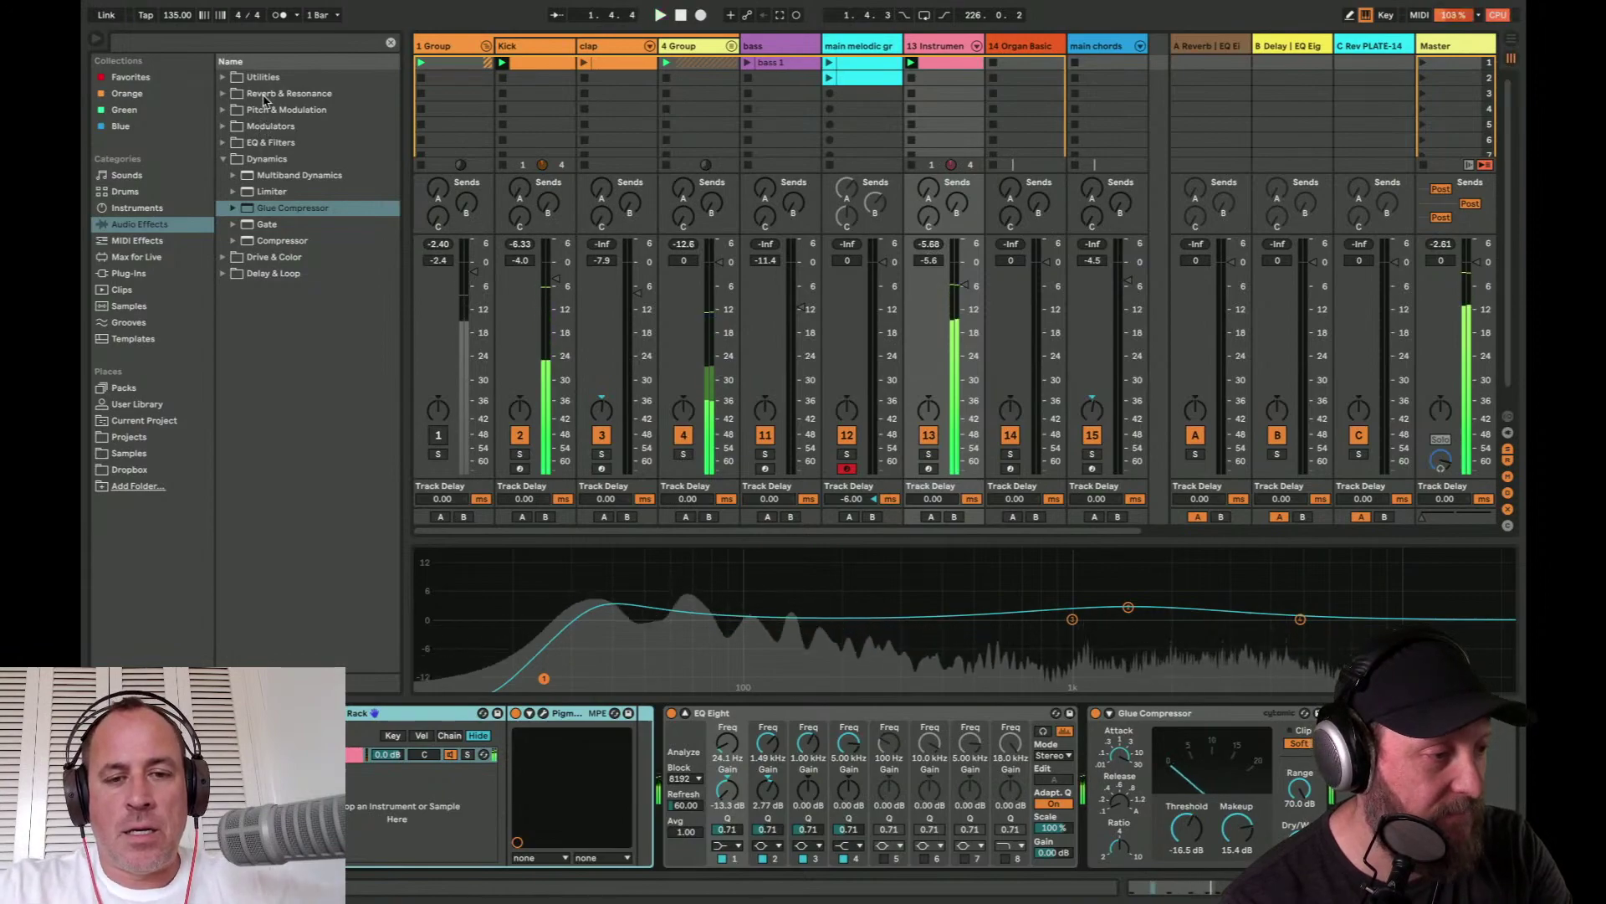
pyautogui.press('q')
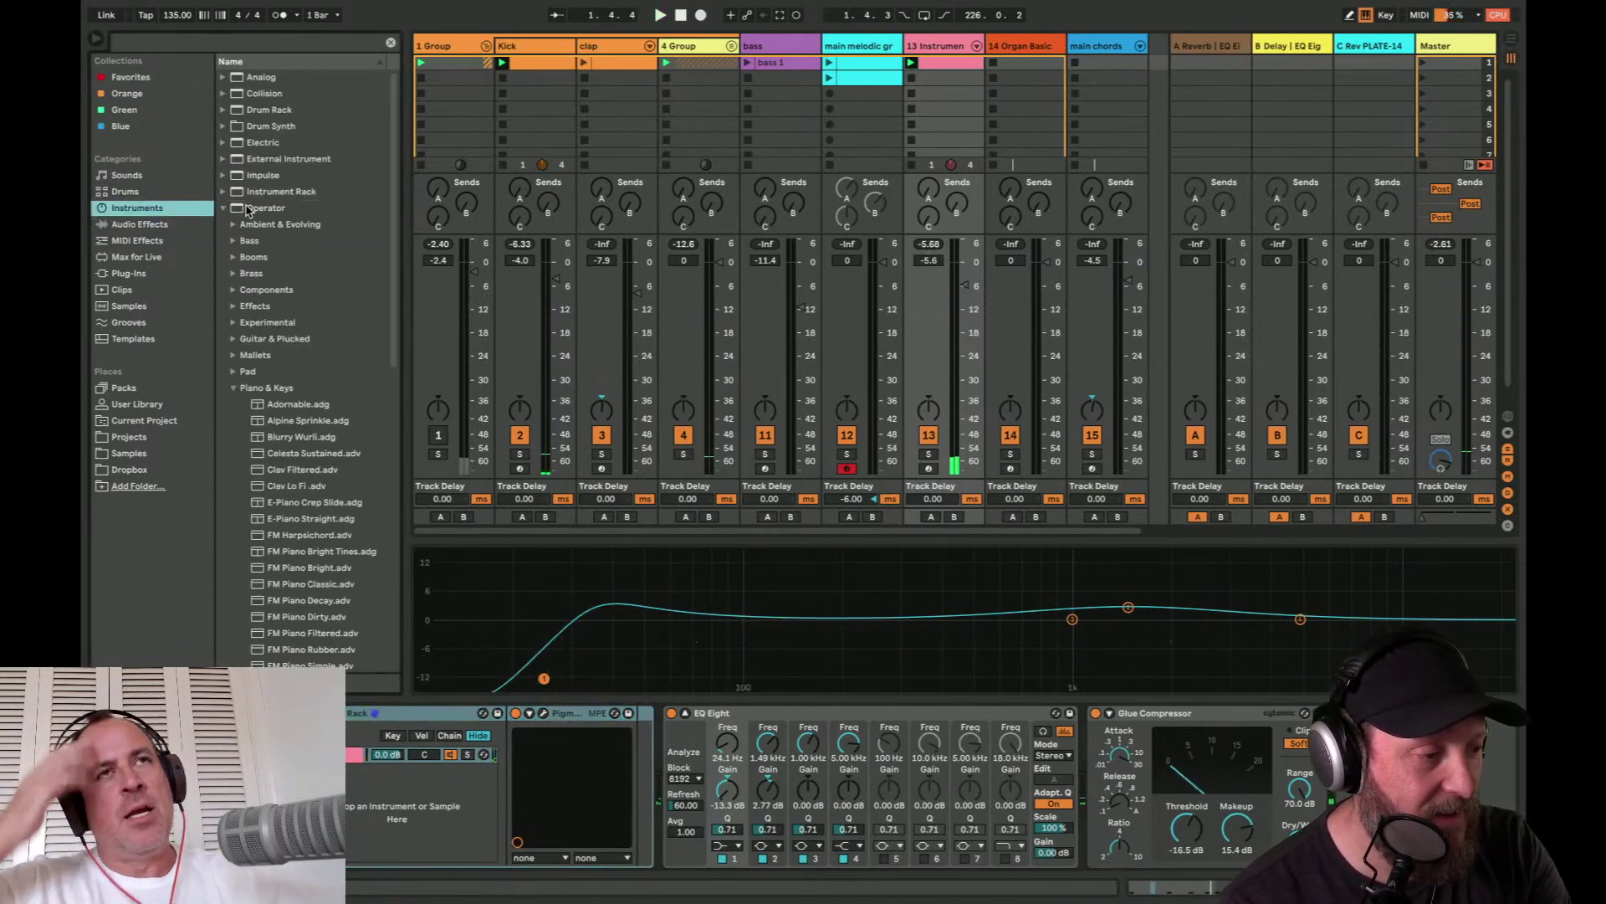
pyautogui.click(265, 208)
pyautogui.moveTo(265, 208); pyautogui.dragTo(361, 808)
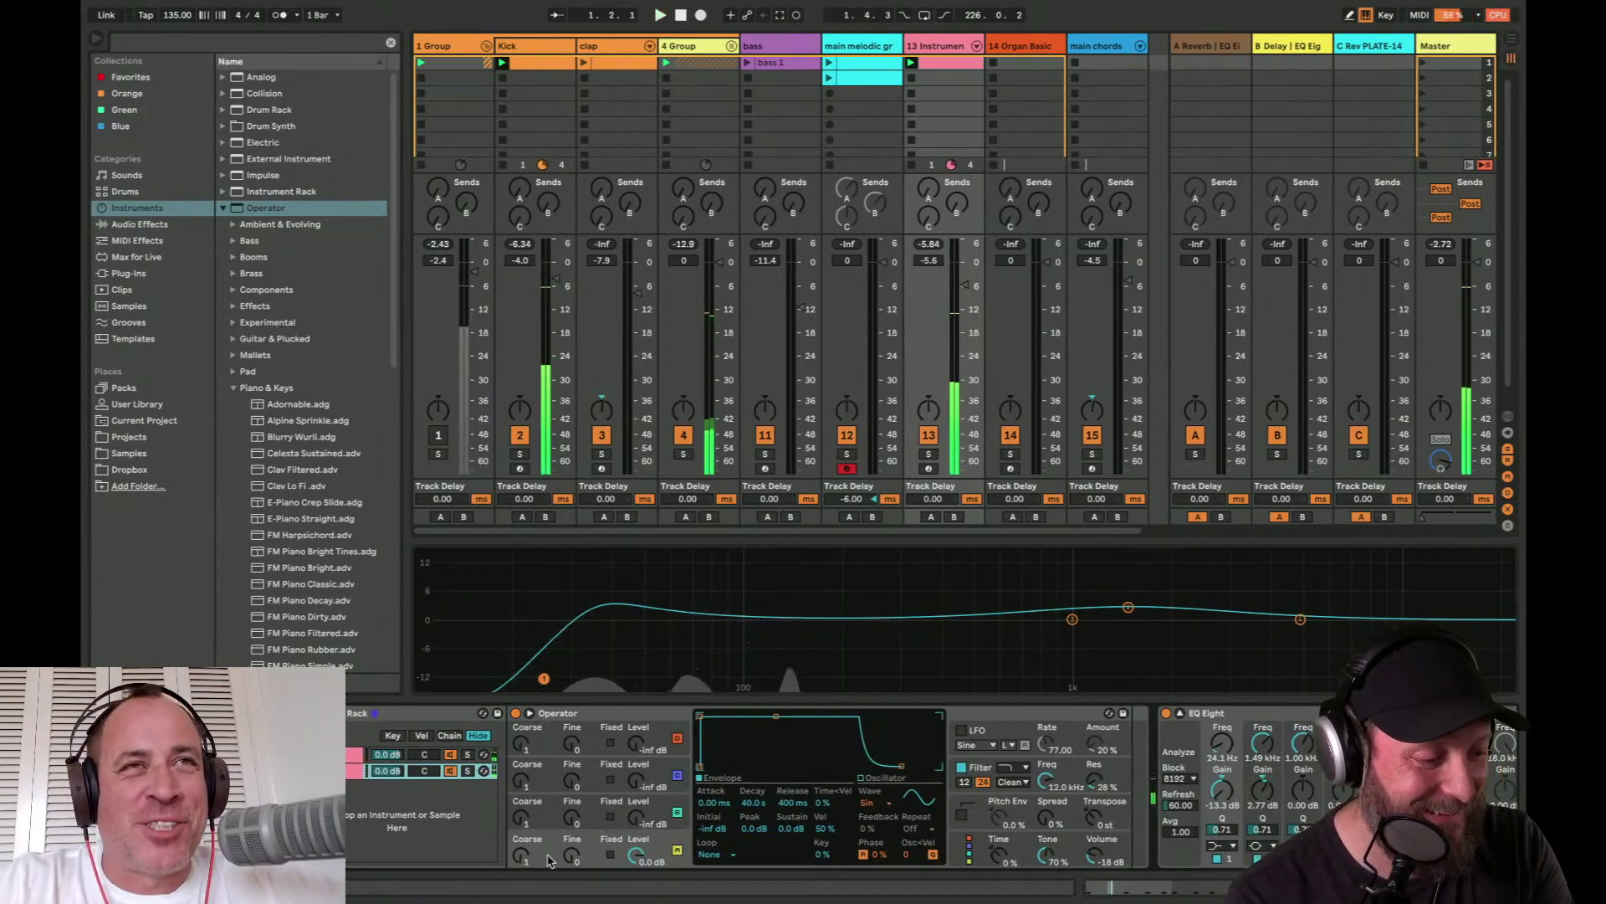
# - Set the coarse tuning of Operator's oscillator A to 0.5 and play the Operator chain in isolation
pyautogui.moveTo(527, 863); pyautogui.dragTo(527, 872)
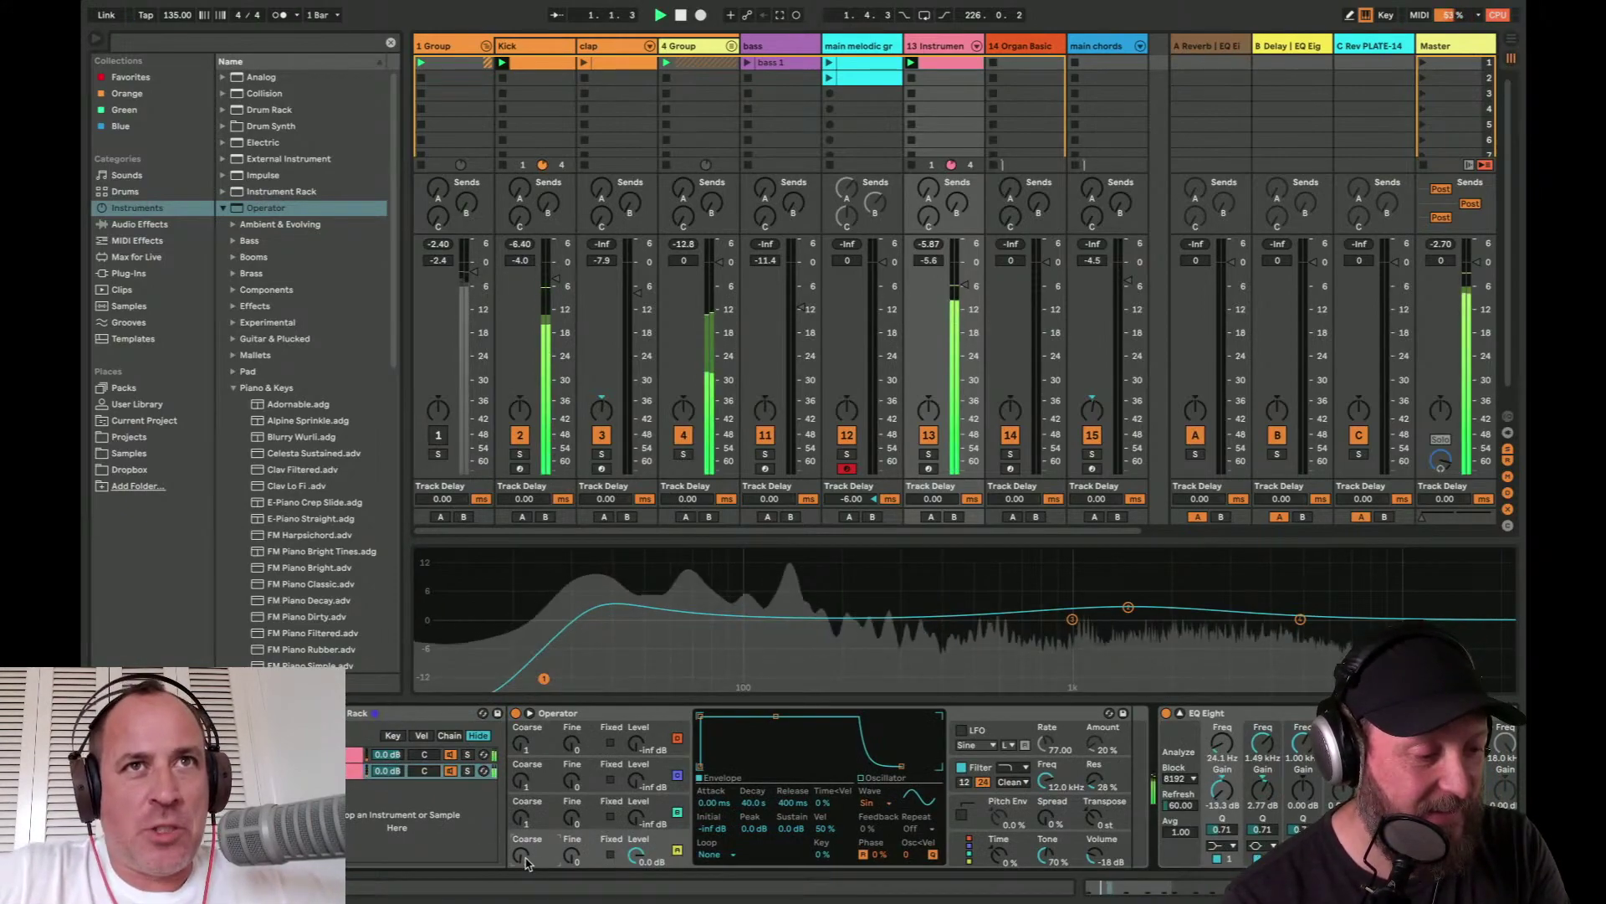
pyautogui.click(456, 770)
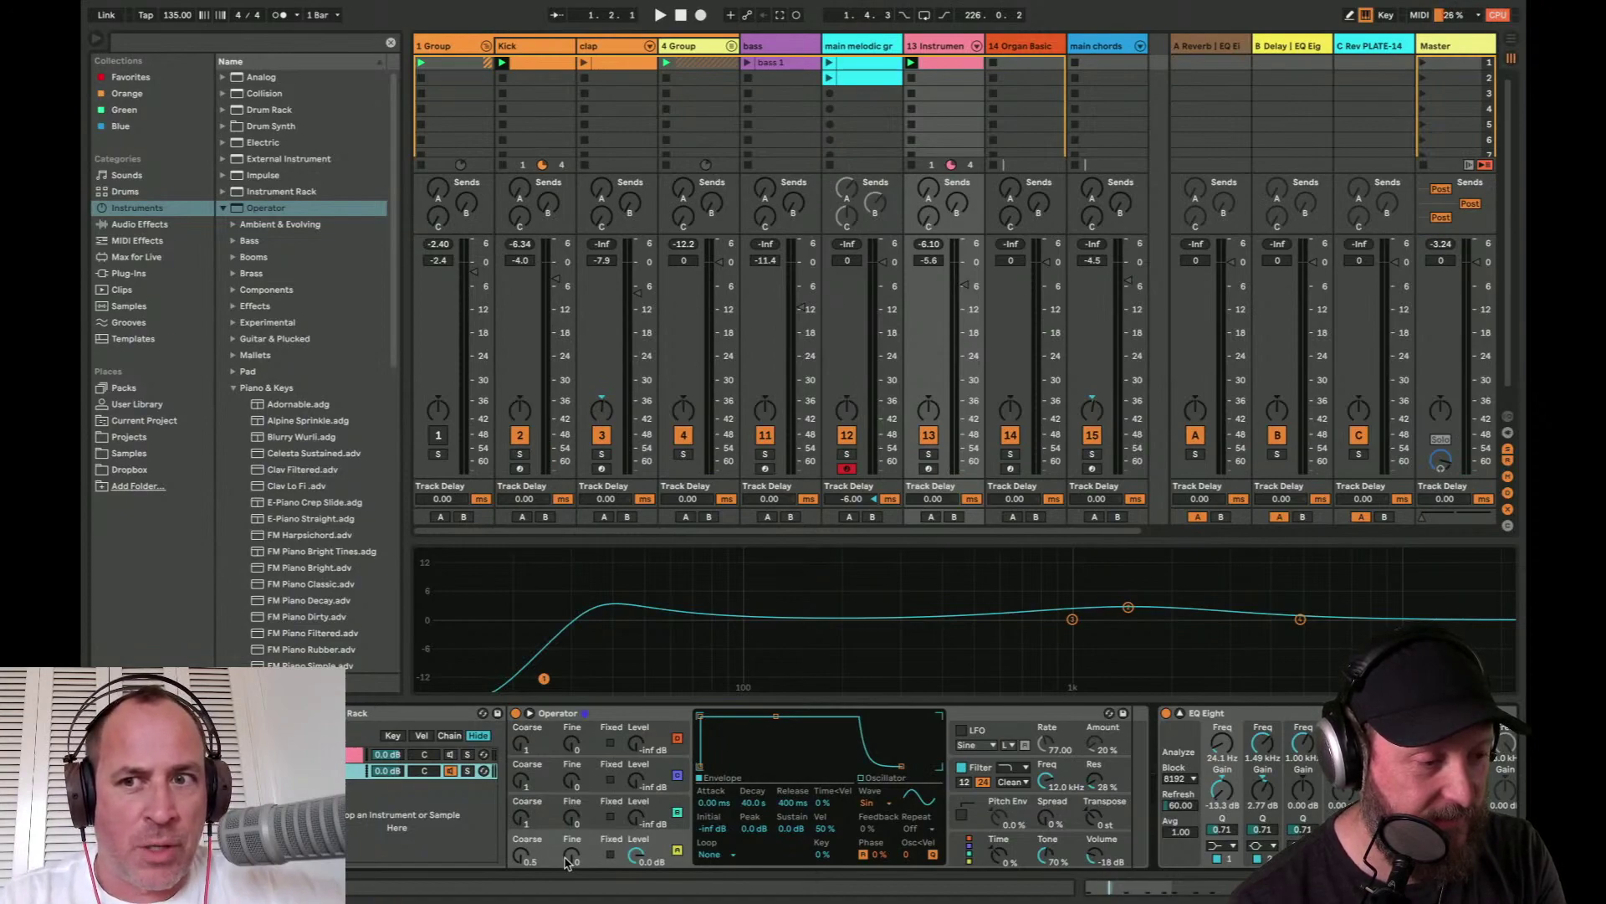
pyautogui.press('space')
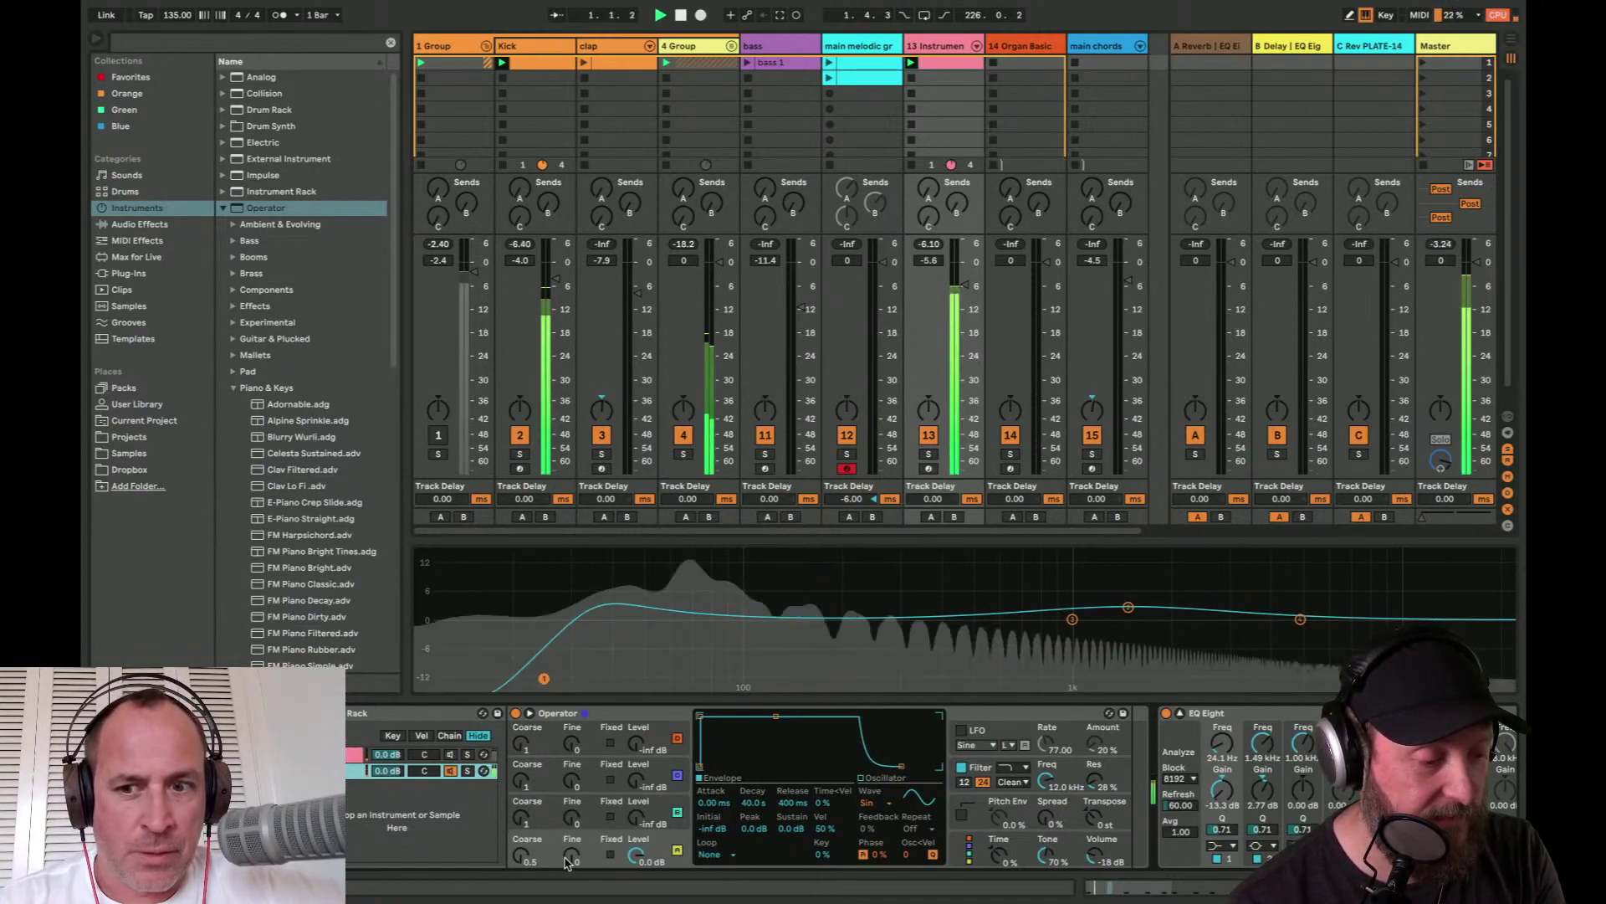
# - Try blending in Operator's oscillator B by adjusting its level
pyautogui.click(524, 824)
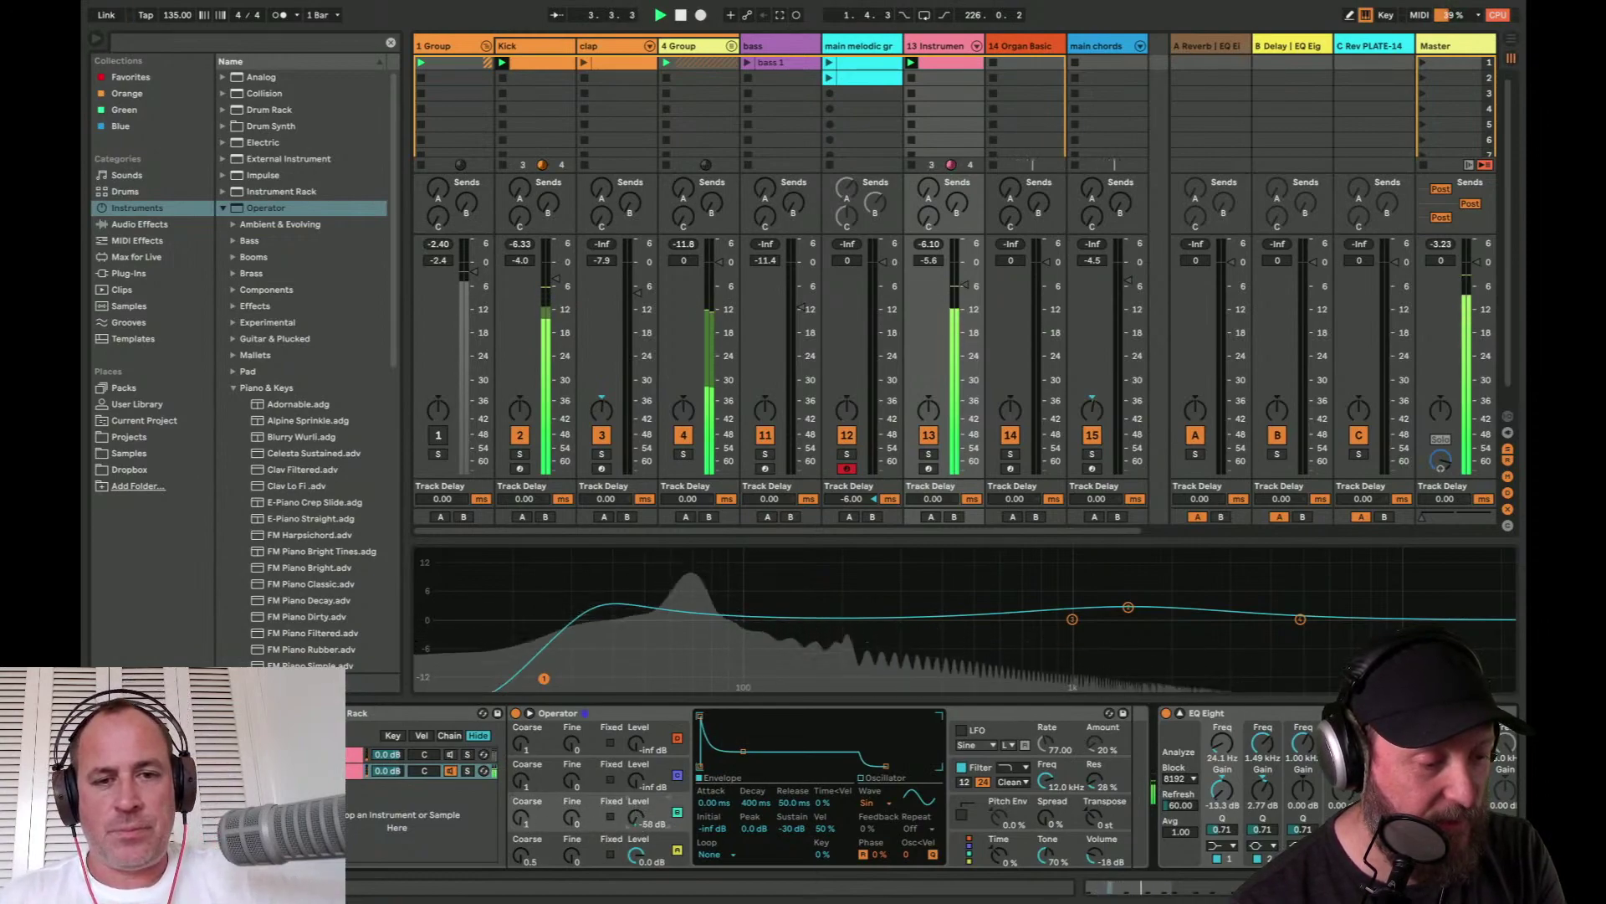
pyautogui.moveTo(635, 824); pyautogui.dragTo(535, 875)
pyautogui.click(525, 864)
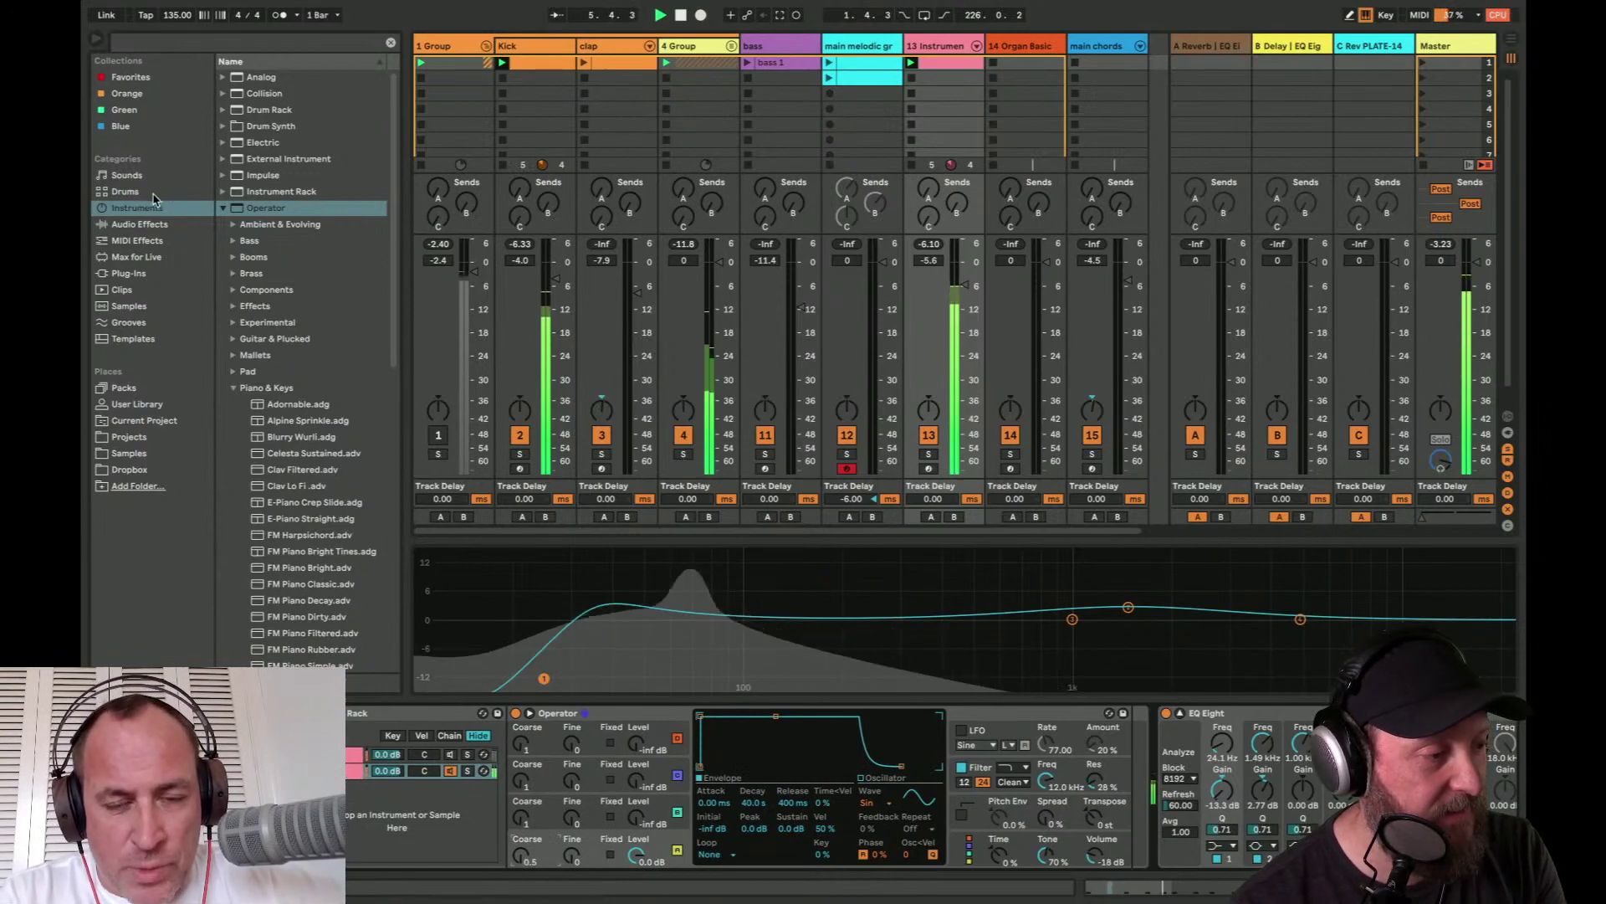
# - Insert a Pitch MIDI effect before Operator in its chain and transpose it by -12 st
pyautogui.click(143, 240)
pyautogui.click(236, 95)
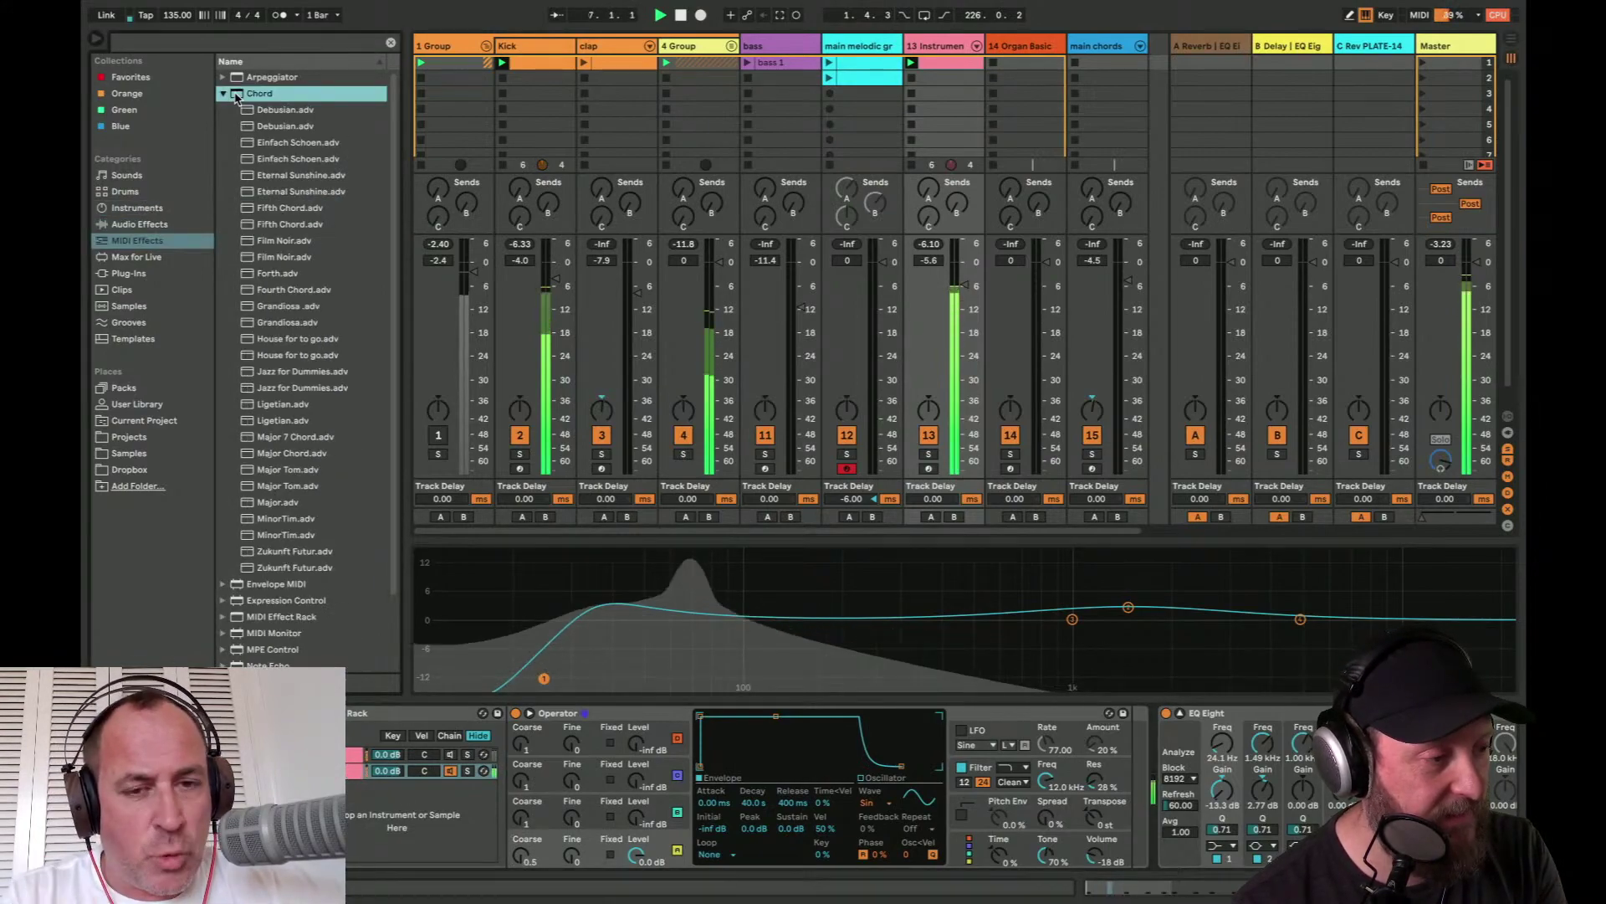
pyautogui.moveTo(240, 224); pyautogui.dragTo(544, 747)
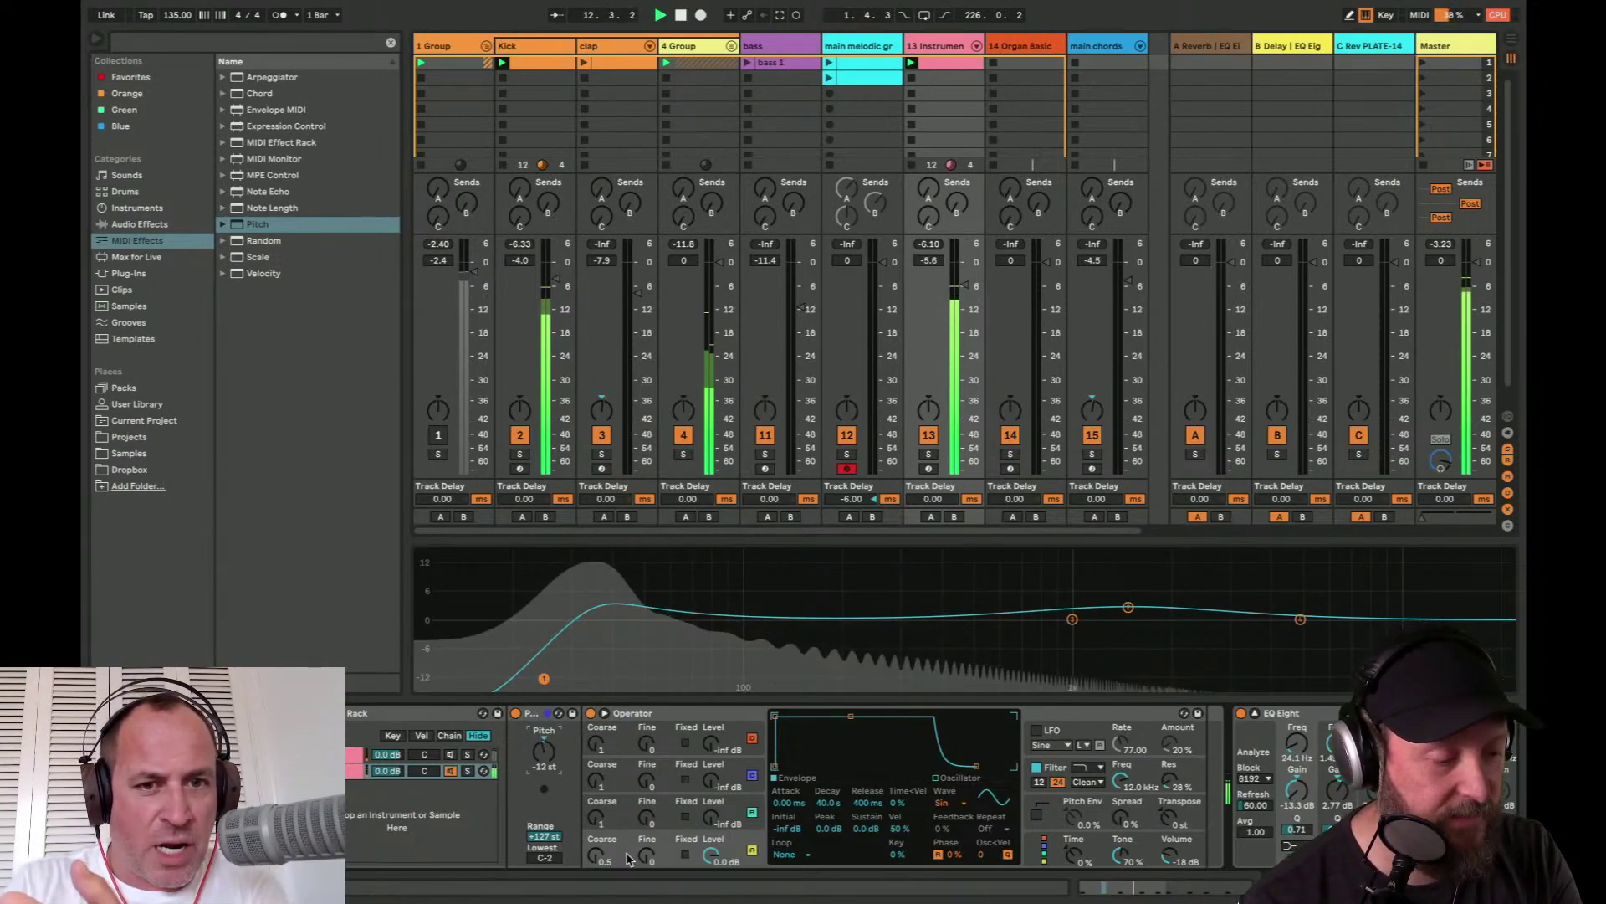
# - Set Operator's oscillator B to a coarse tuning of 0.5 and a level of -26 dB
pyautogui.click(598, 826)
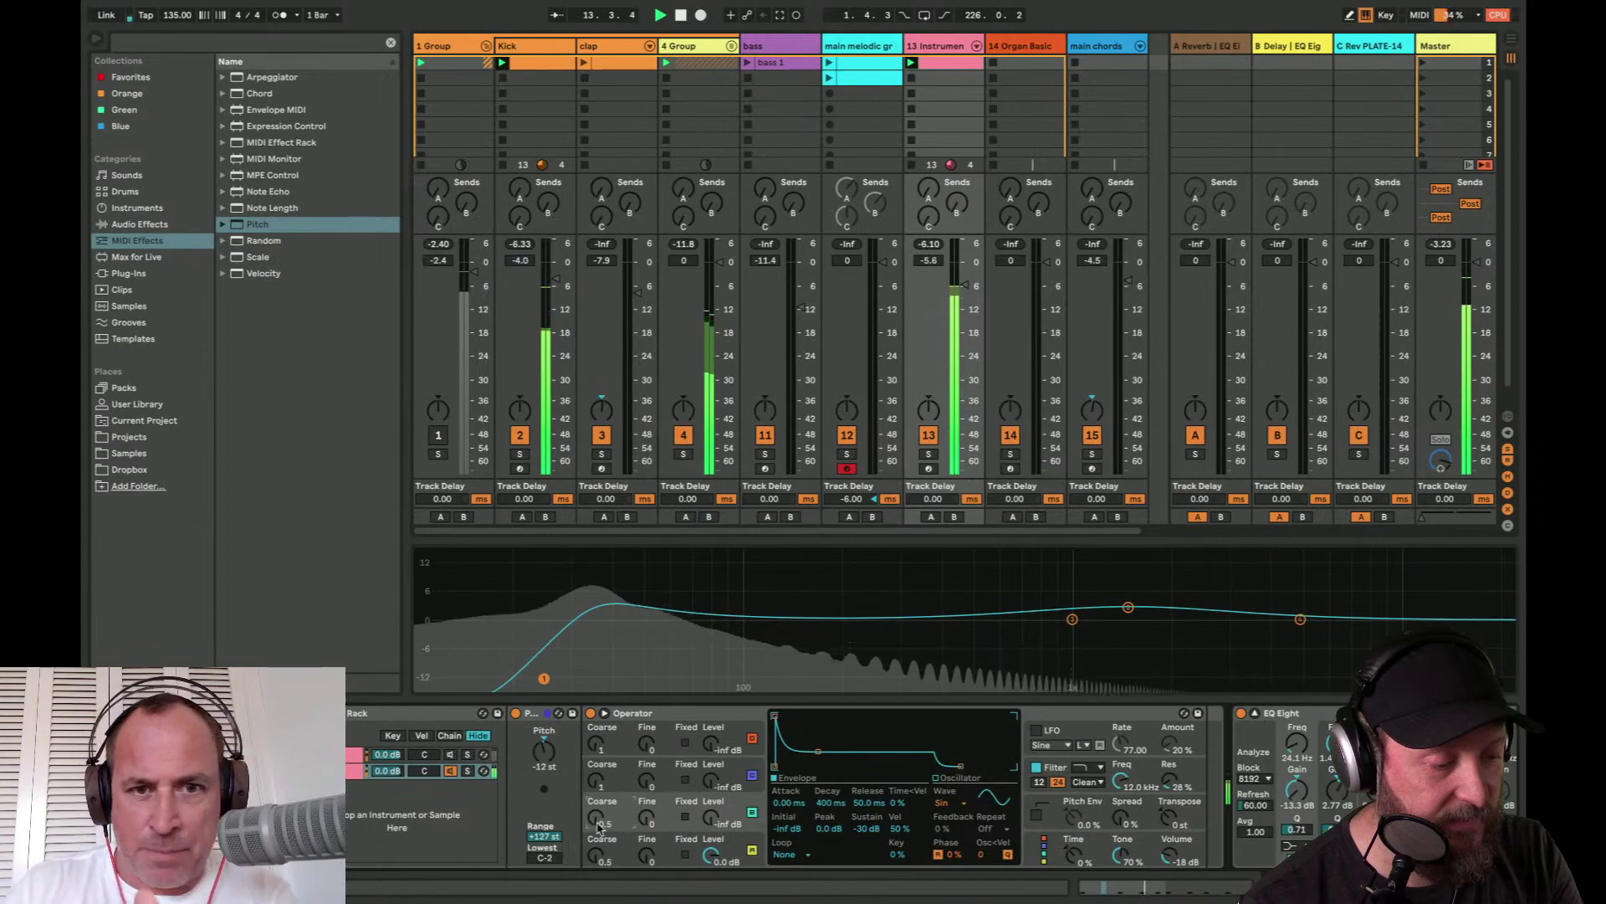
pyautogui.moveTo(711, 823); pyautogui.dragTo(711, 807)
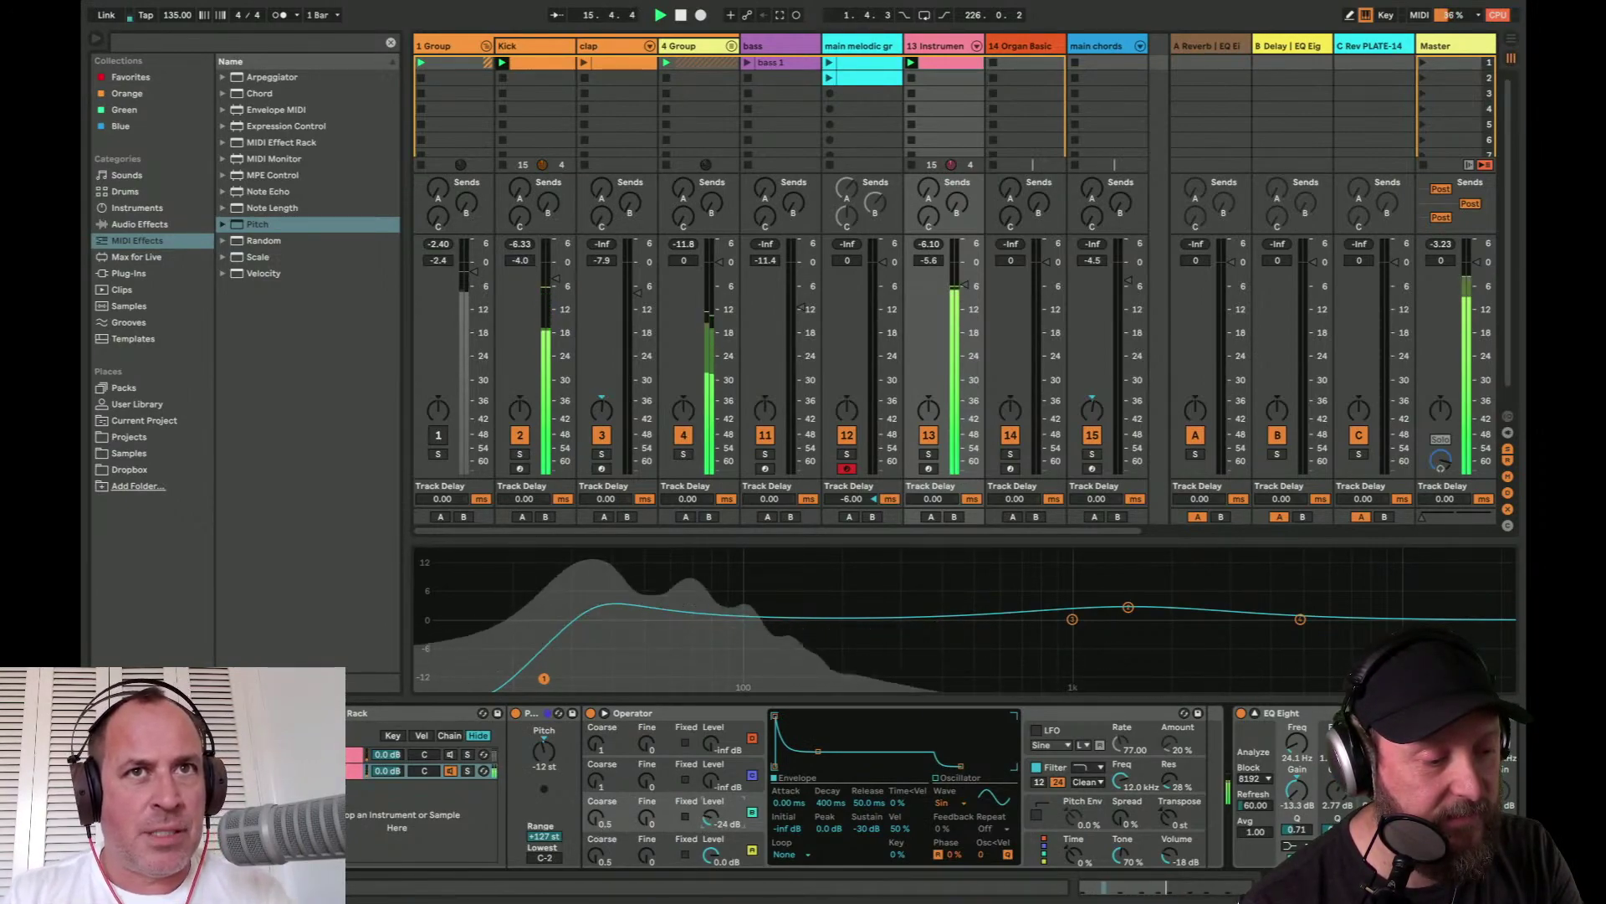
pyautogui.moveTo(712, 819); pyautogui.dragTo(712, 820)
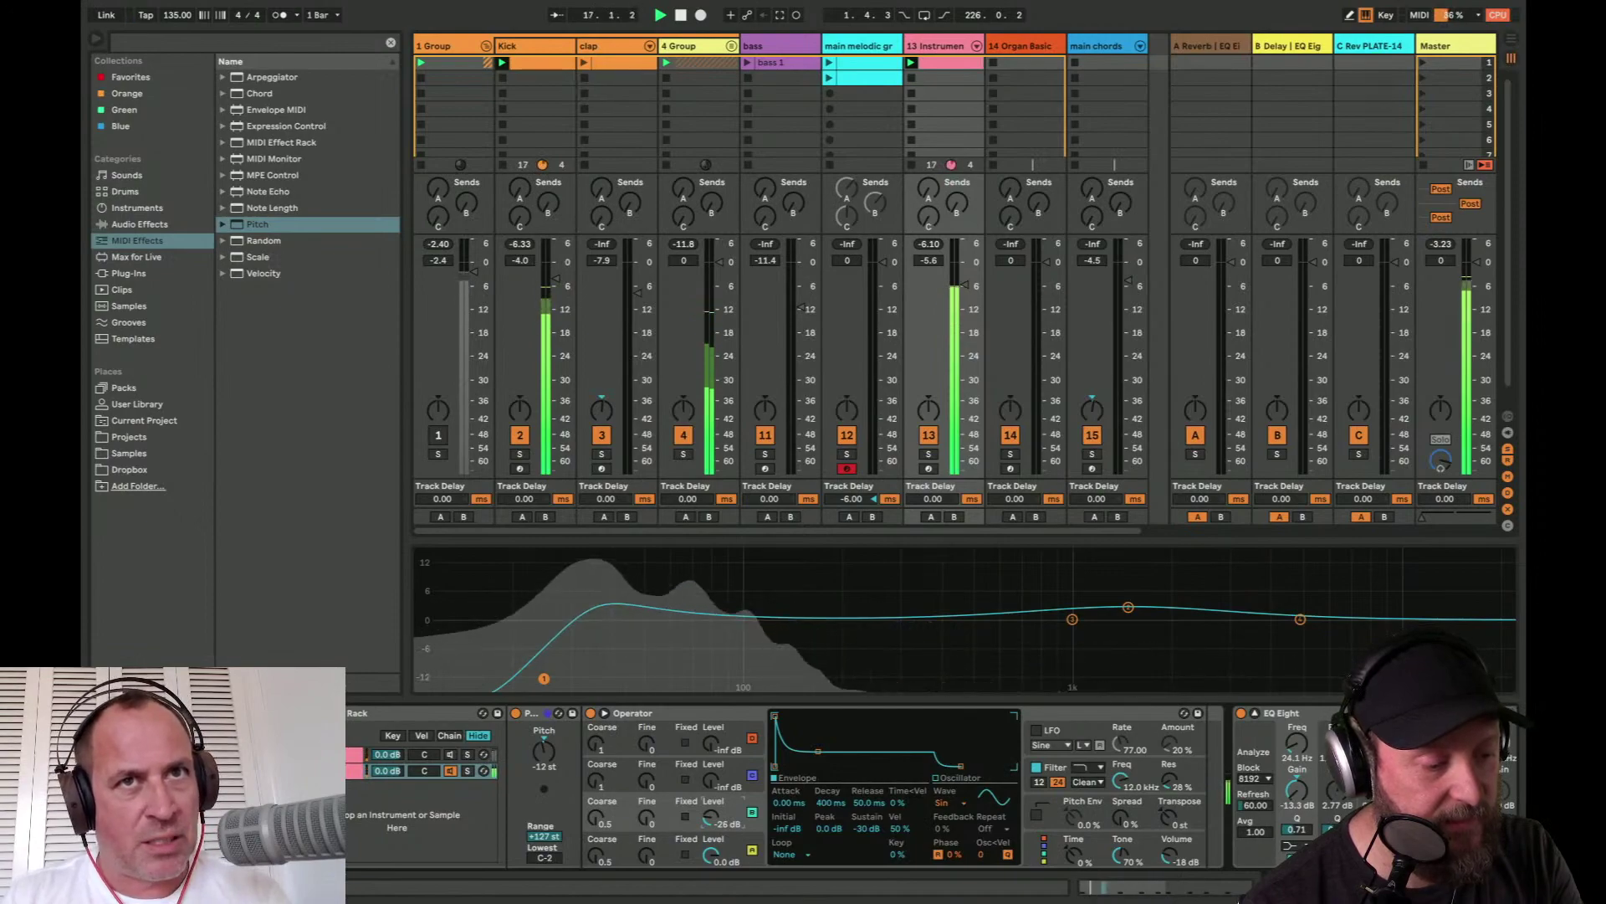
# - Reactivate the Pigments chain, show the rack's chains in the mixer and compare the bass with and without Pigments at -4.4 dB
pyautogui.click(449, 754)
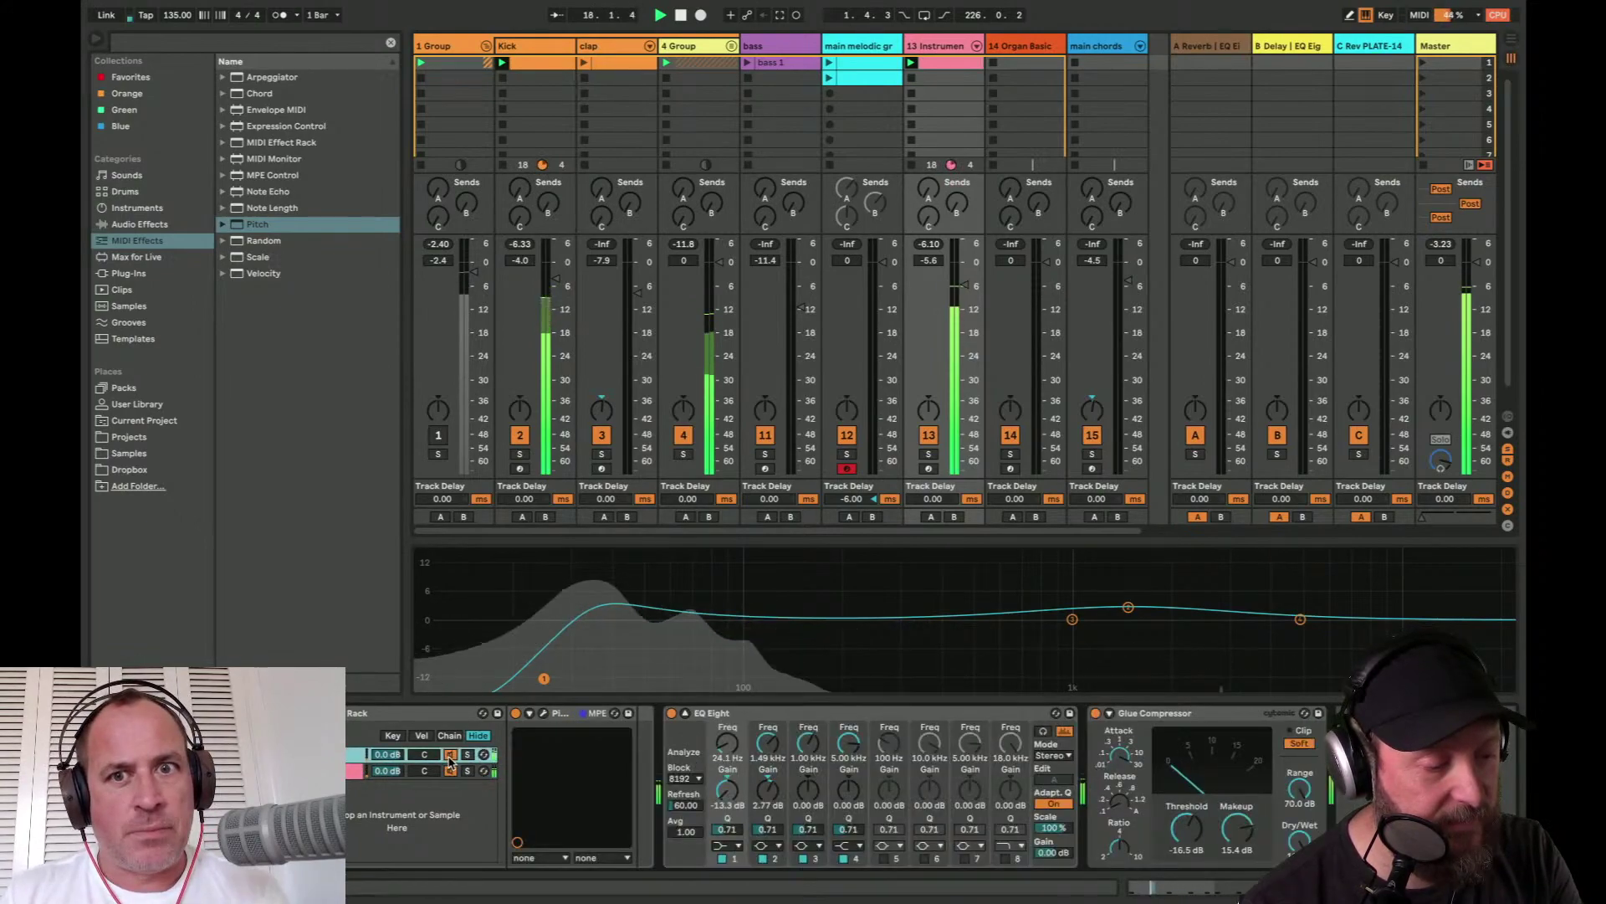
pyautogui.click(975, 46)
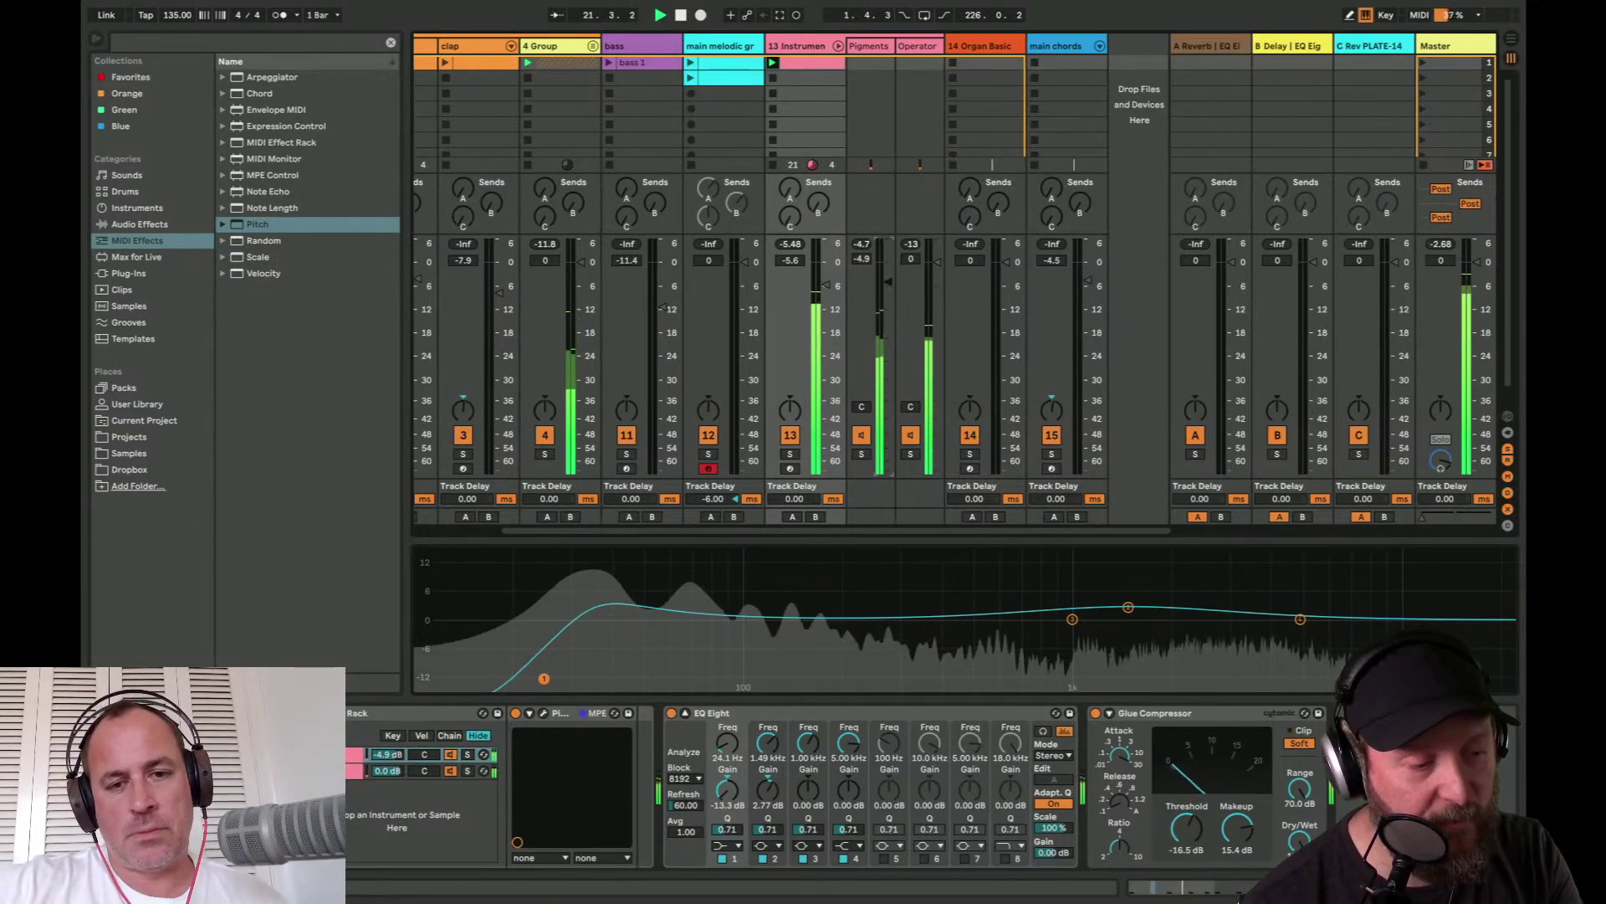
pyautogui.click(862, 435)
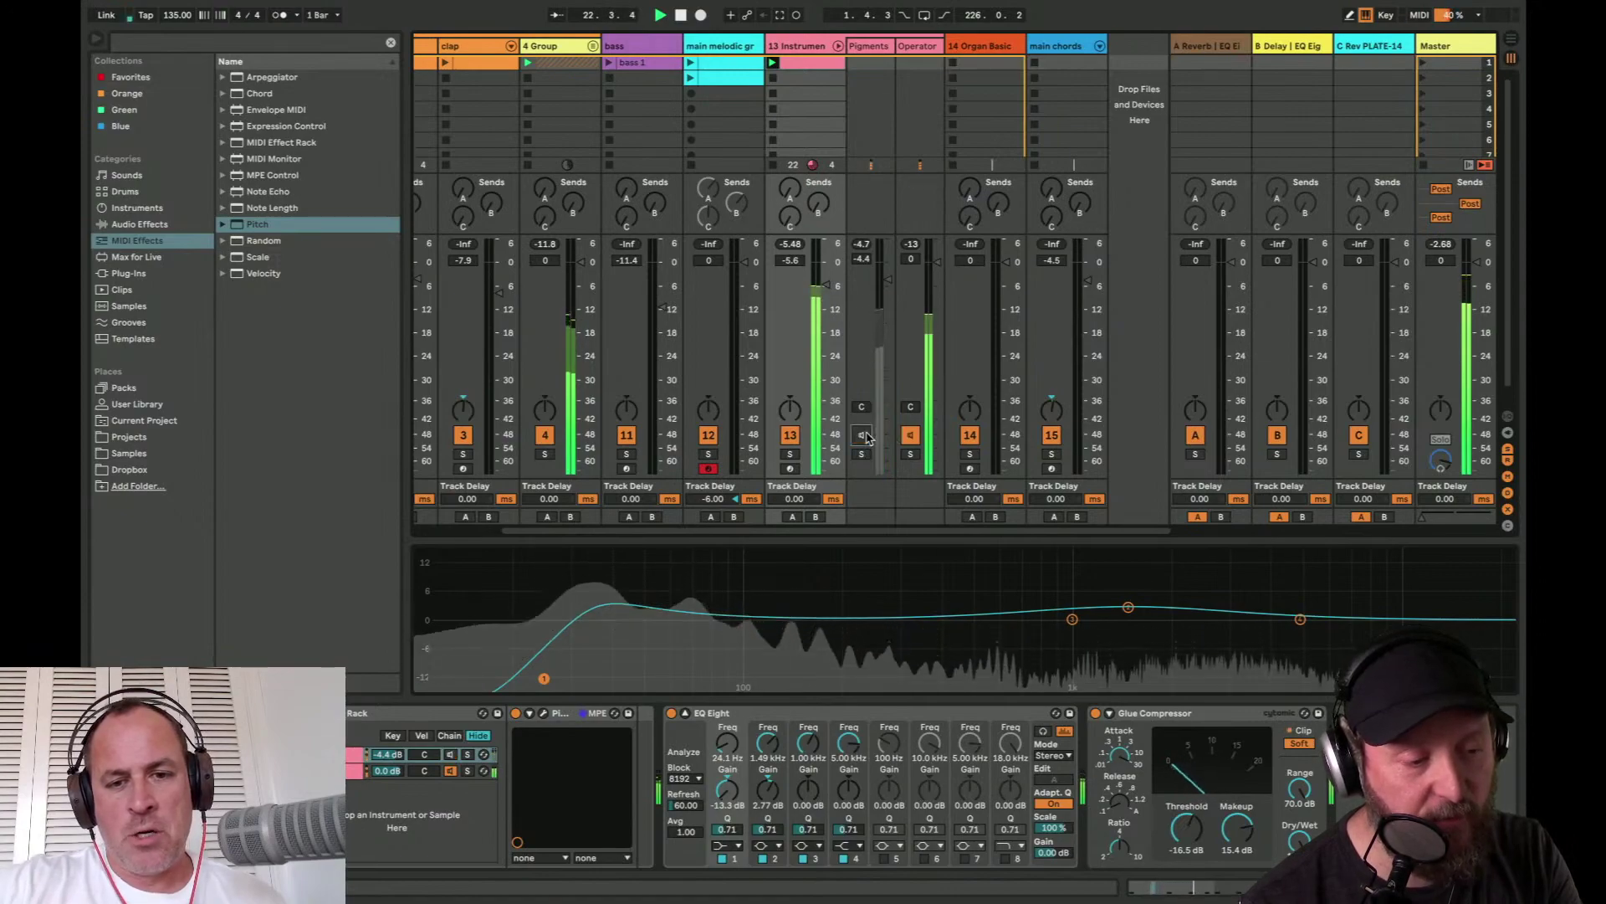
pyautogui.click(861, 435)
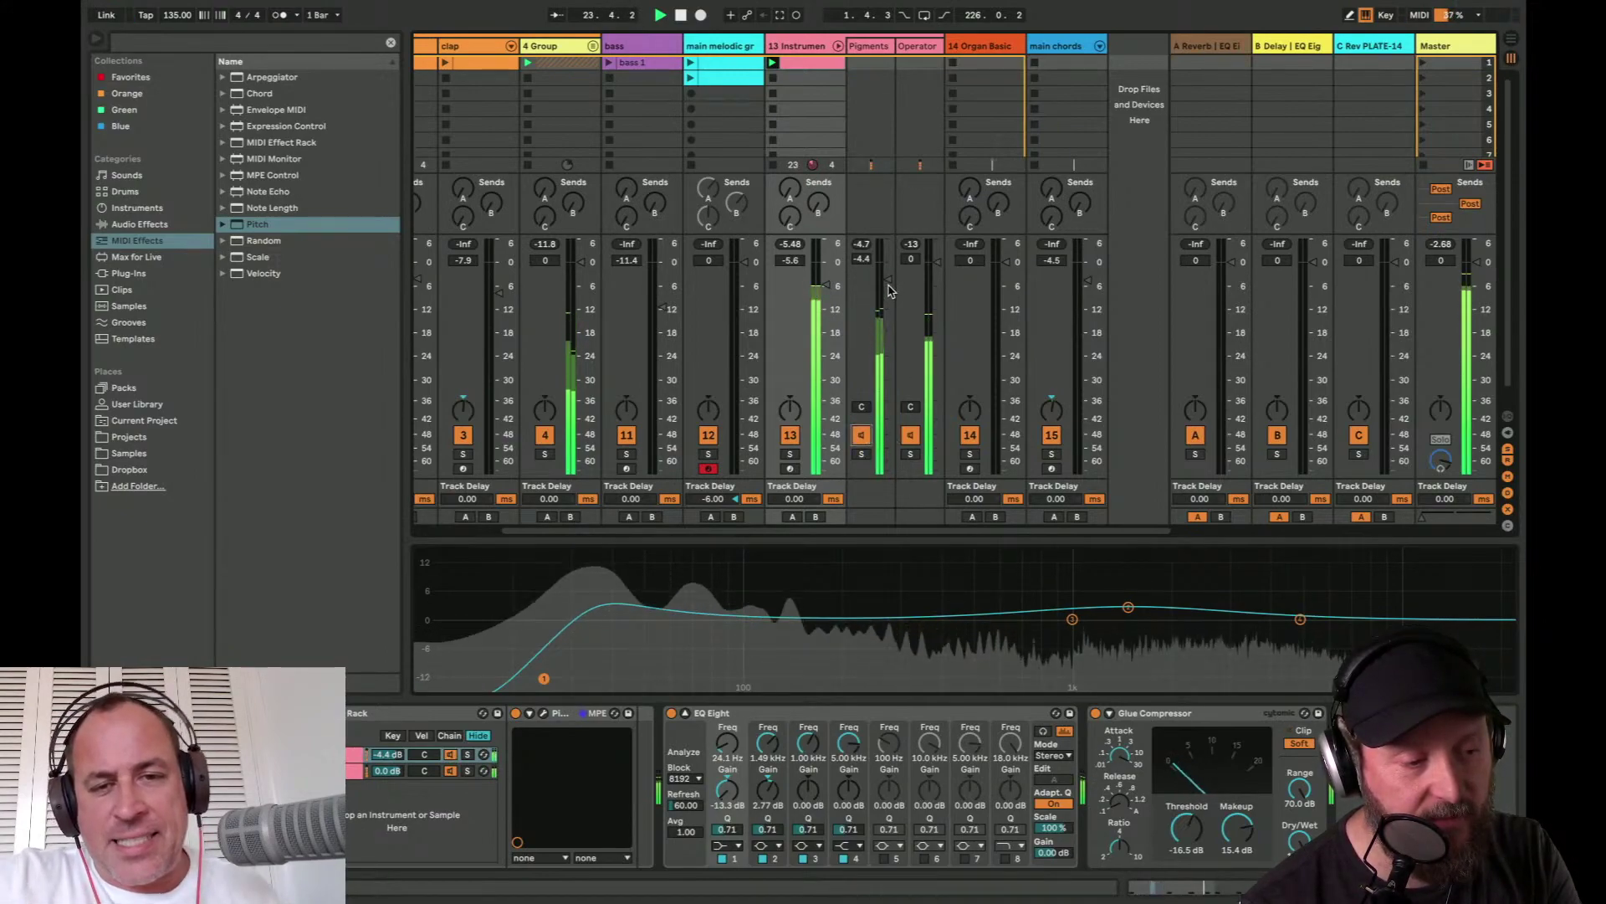
# - Reactivate group 1 and balance the bass chains against it, with Pigments at -1.0 dB and Operator at -4.6 dB
pyautogui.hscroll(-3, 744, 406)
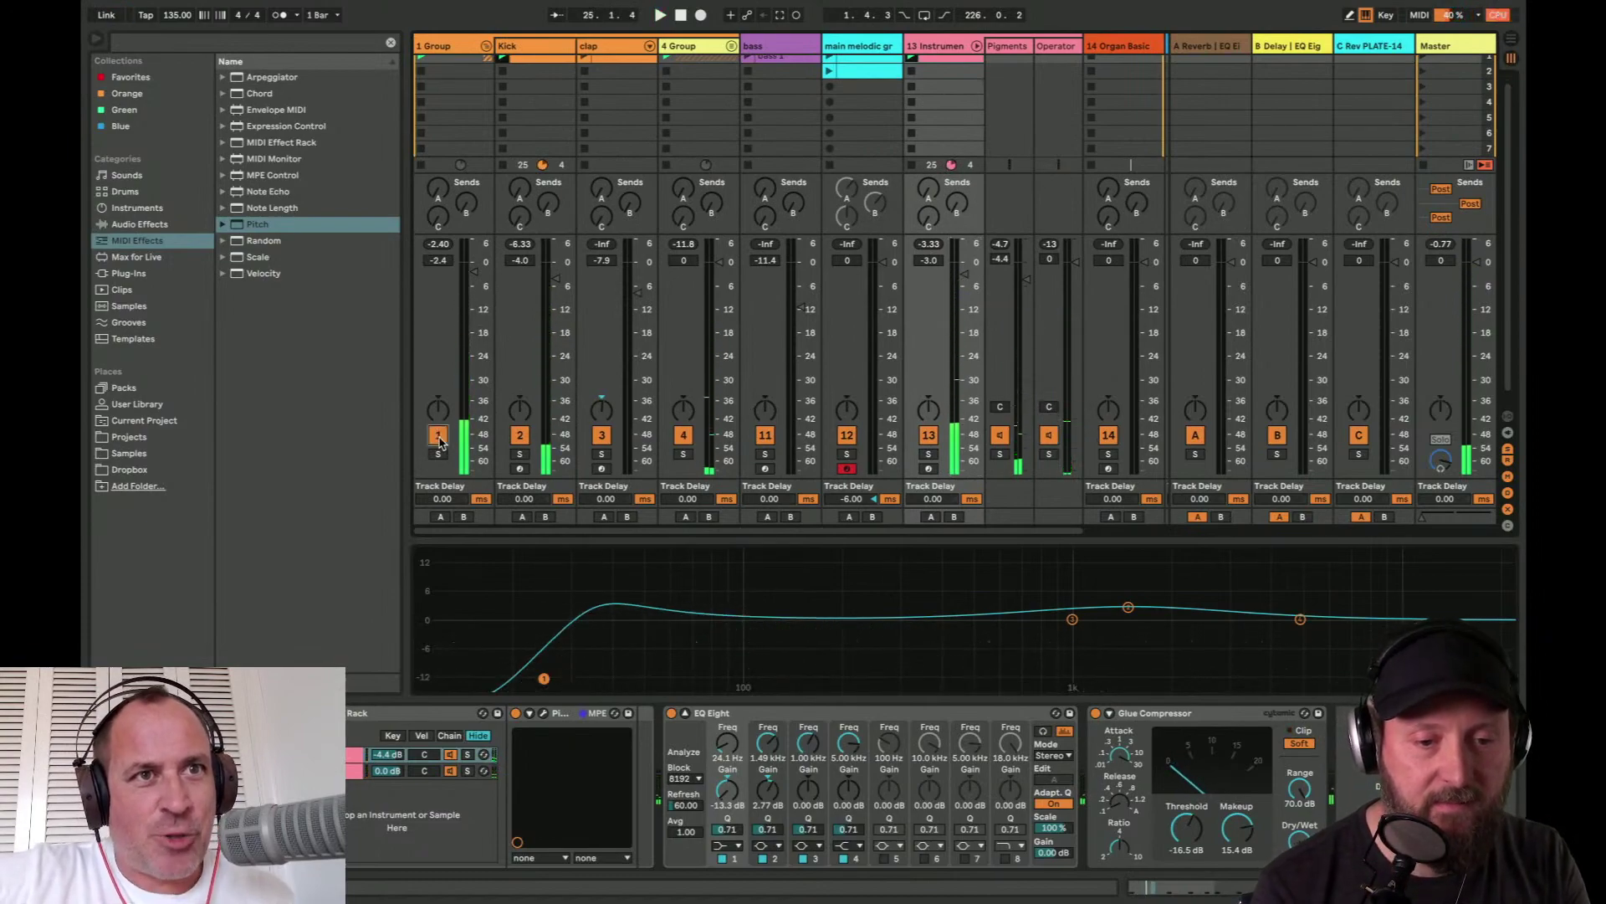
pyautogui.press('space')
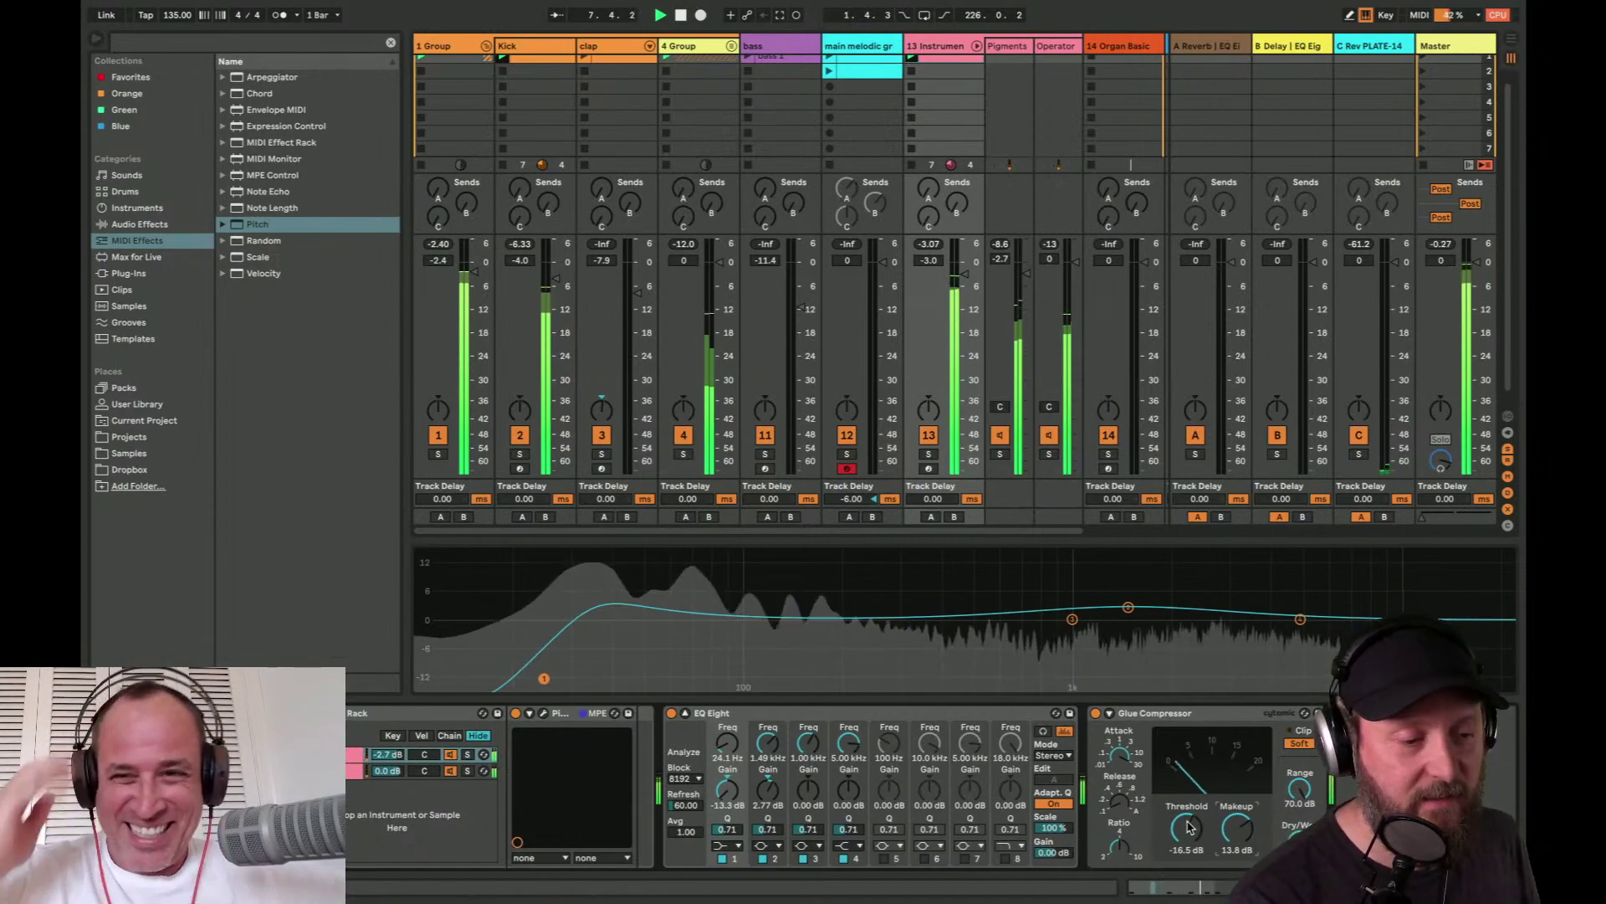
pyautogui.click(1051, 436)
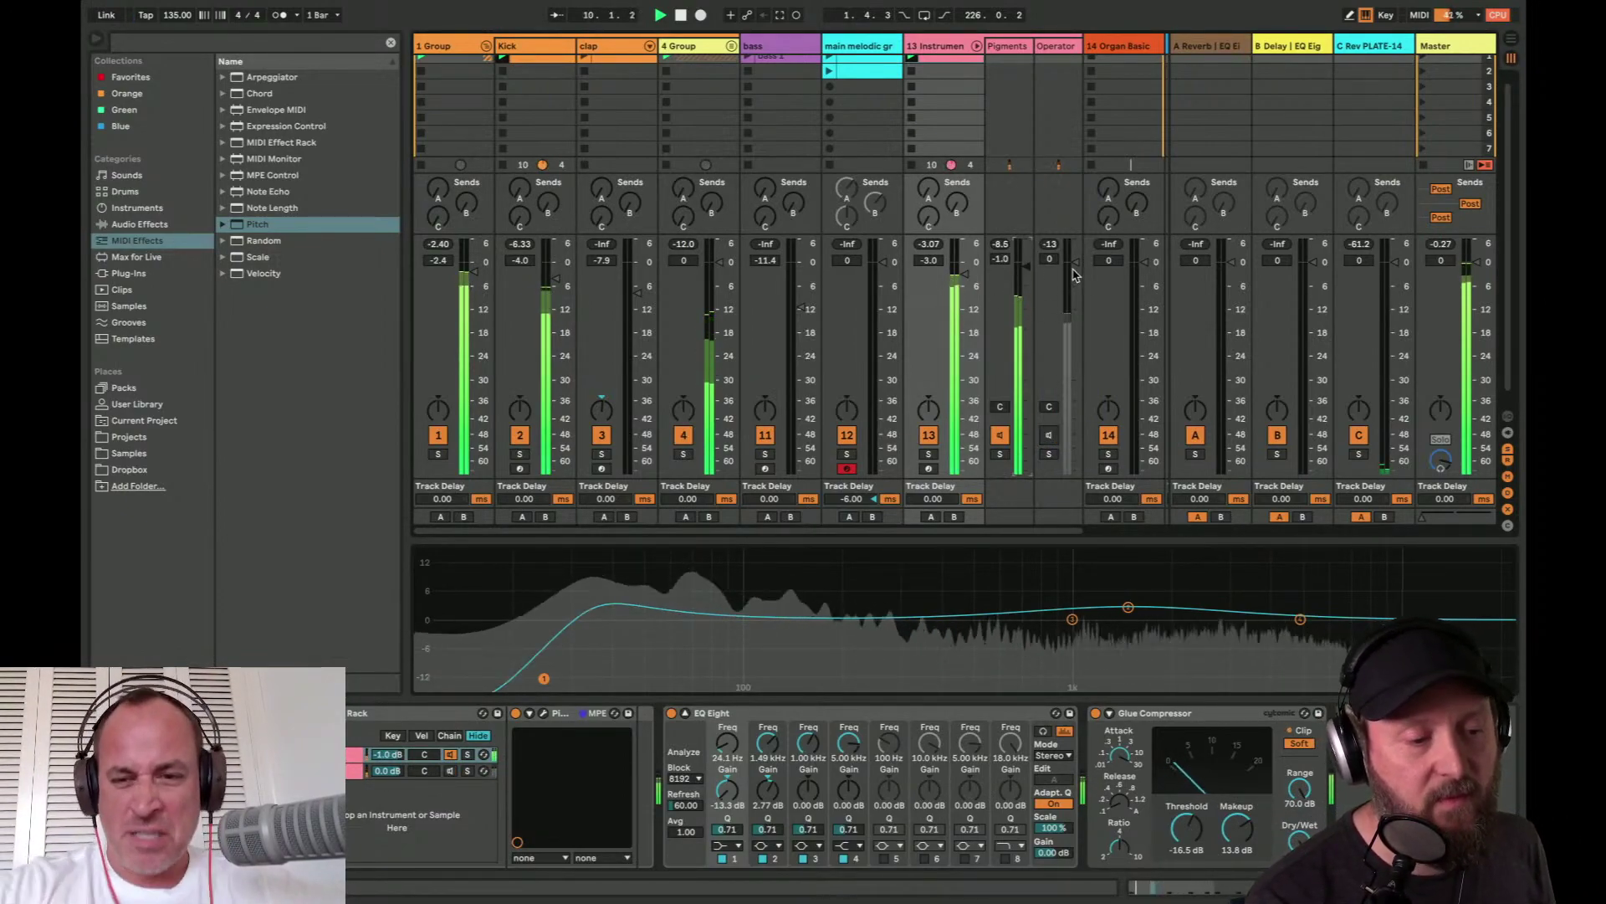
pyautogui.click(1051, 436)
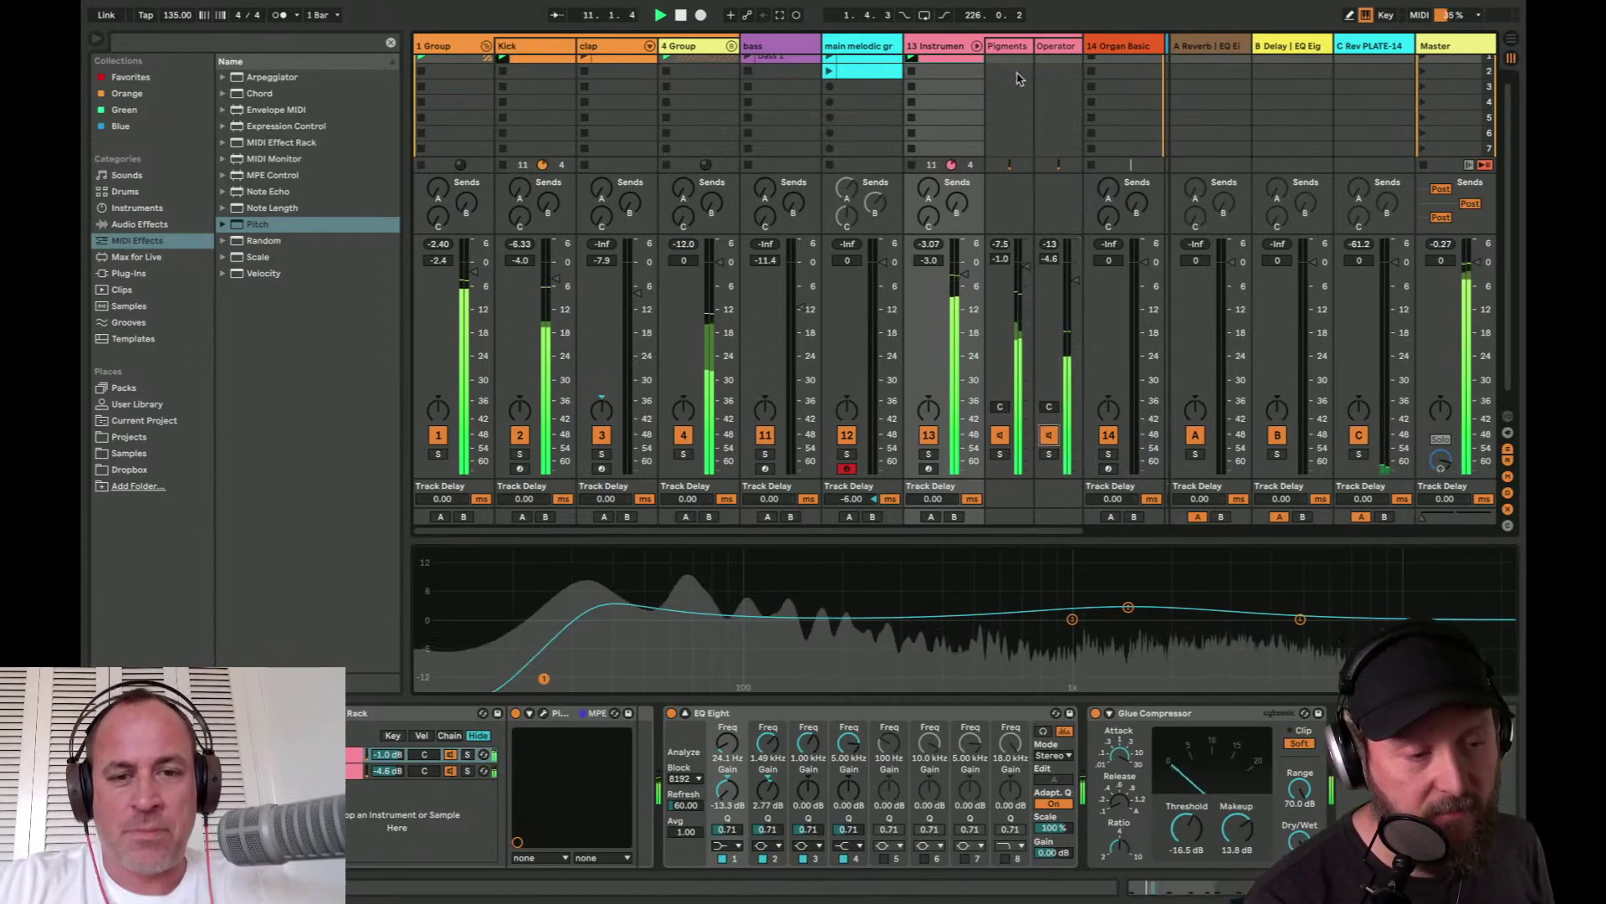
# - Insert EQ Eight after Pigments in its chain and make band 1 a low cut at 163 Hz with a Q of 0.75
pyautogui.click(1015, 72)
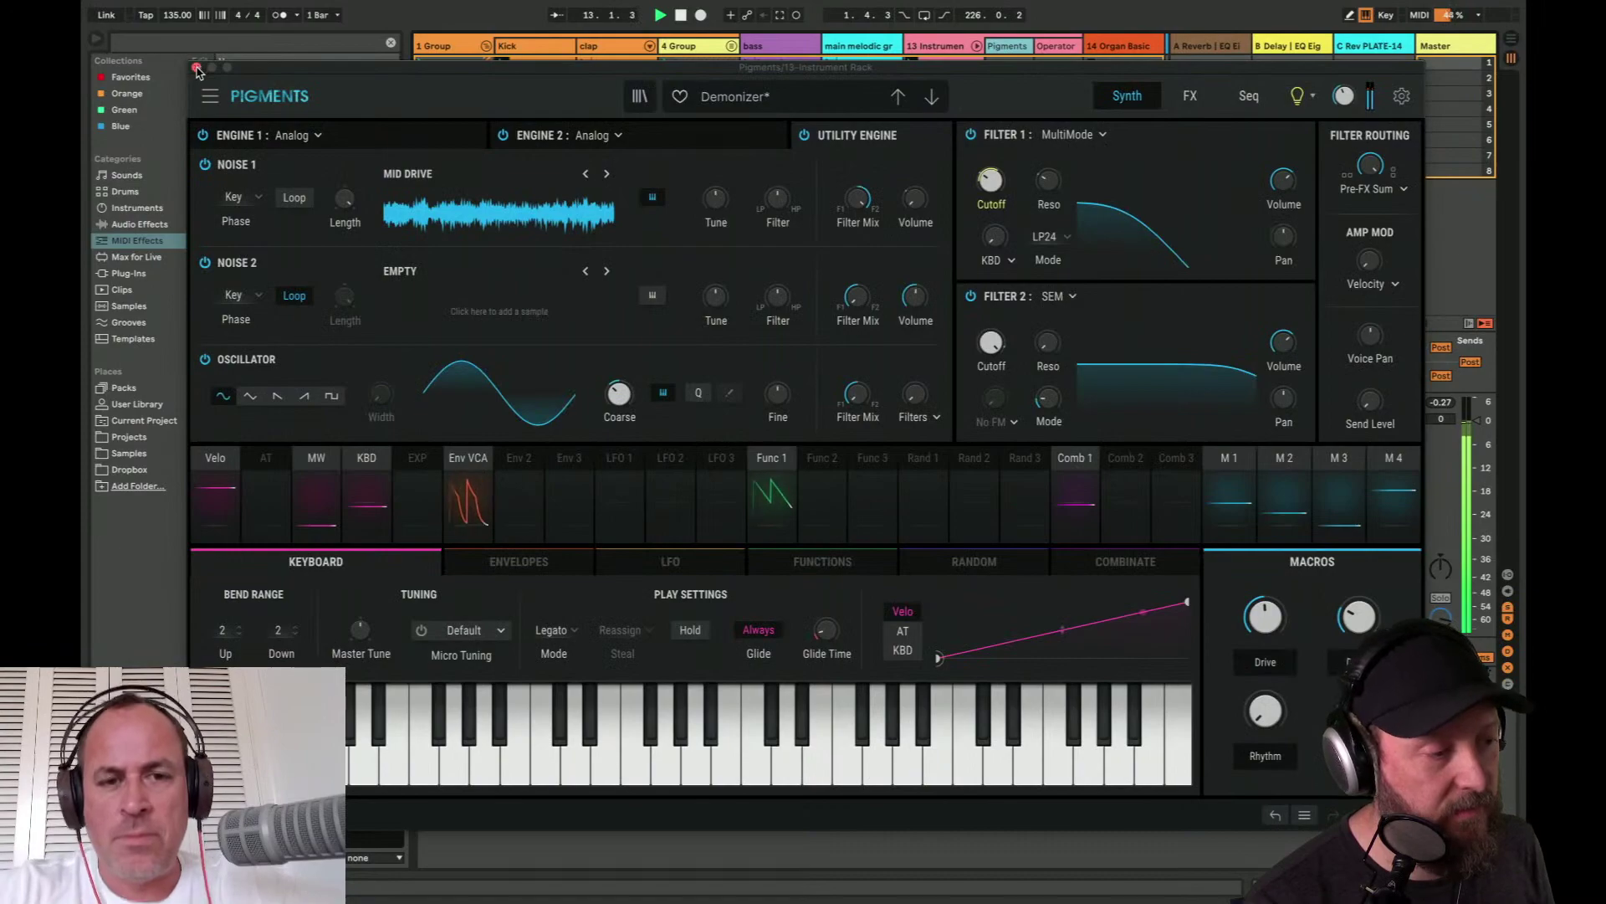
pyautogui.click(196, 68)
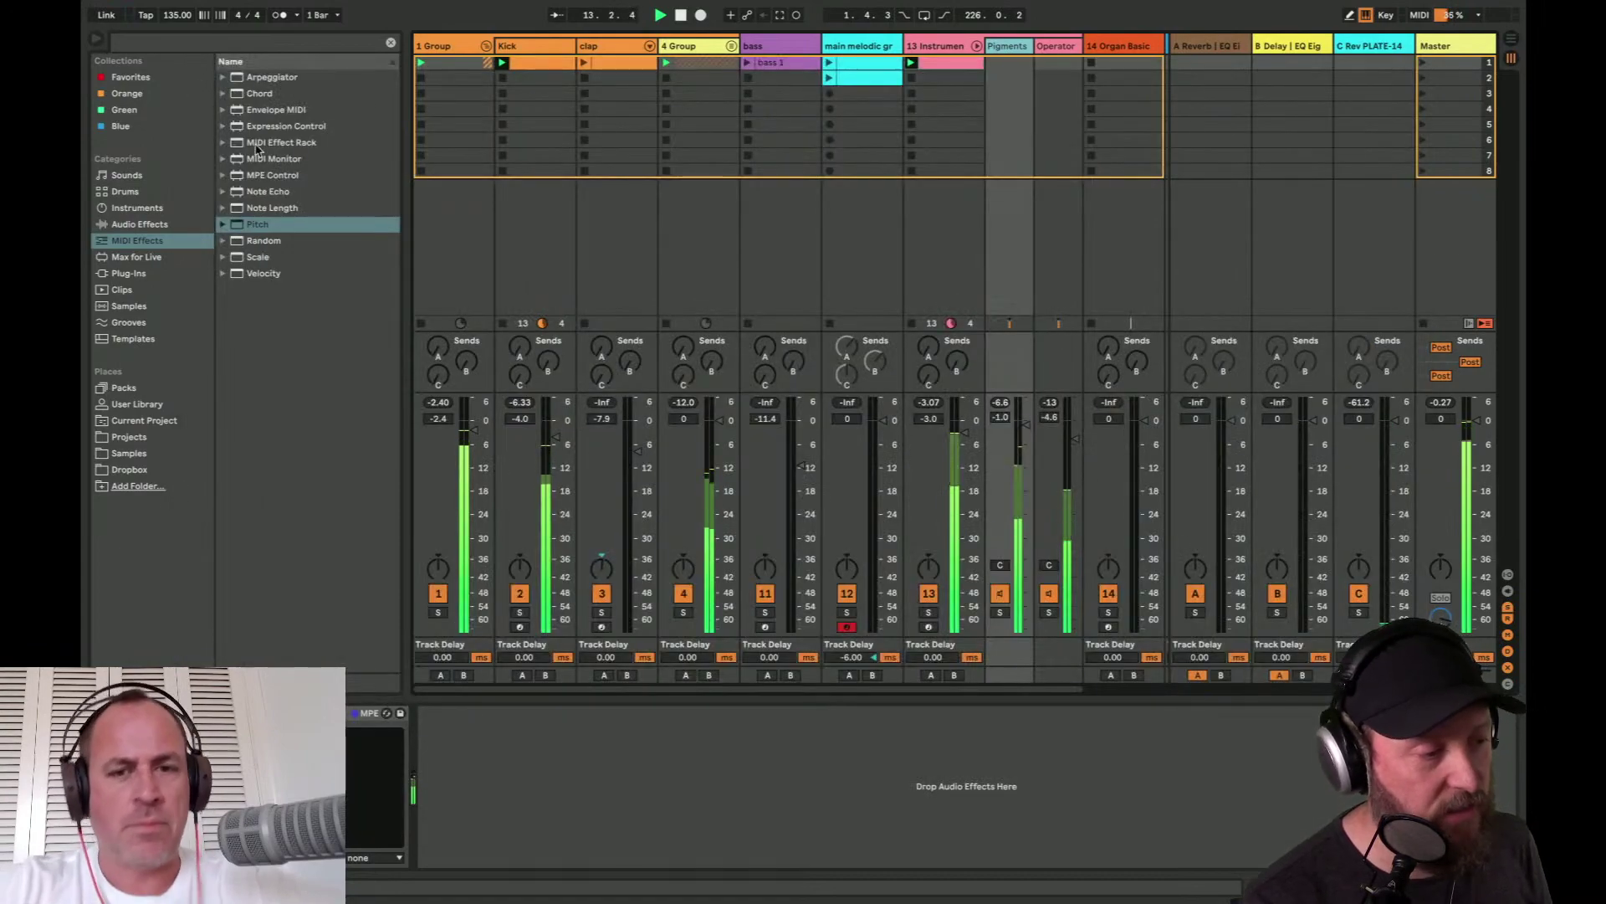
pyautogui.click(139, 224)
pyautogui.click(261, 162)
pyautogui.press('Left')
pyautogui.press('Up')
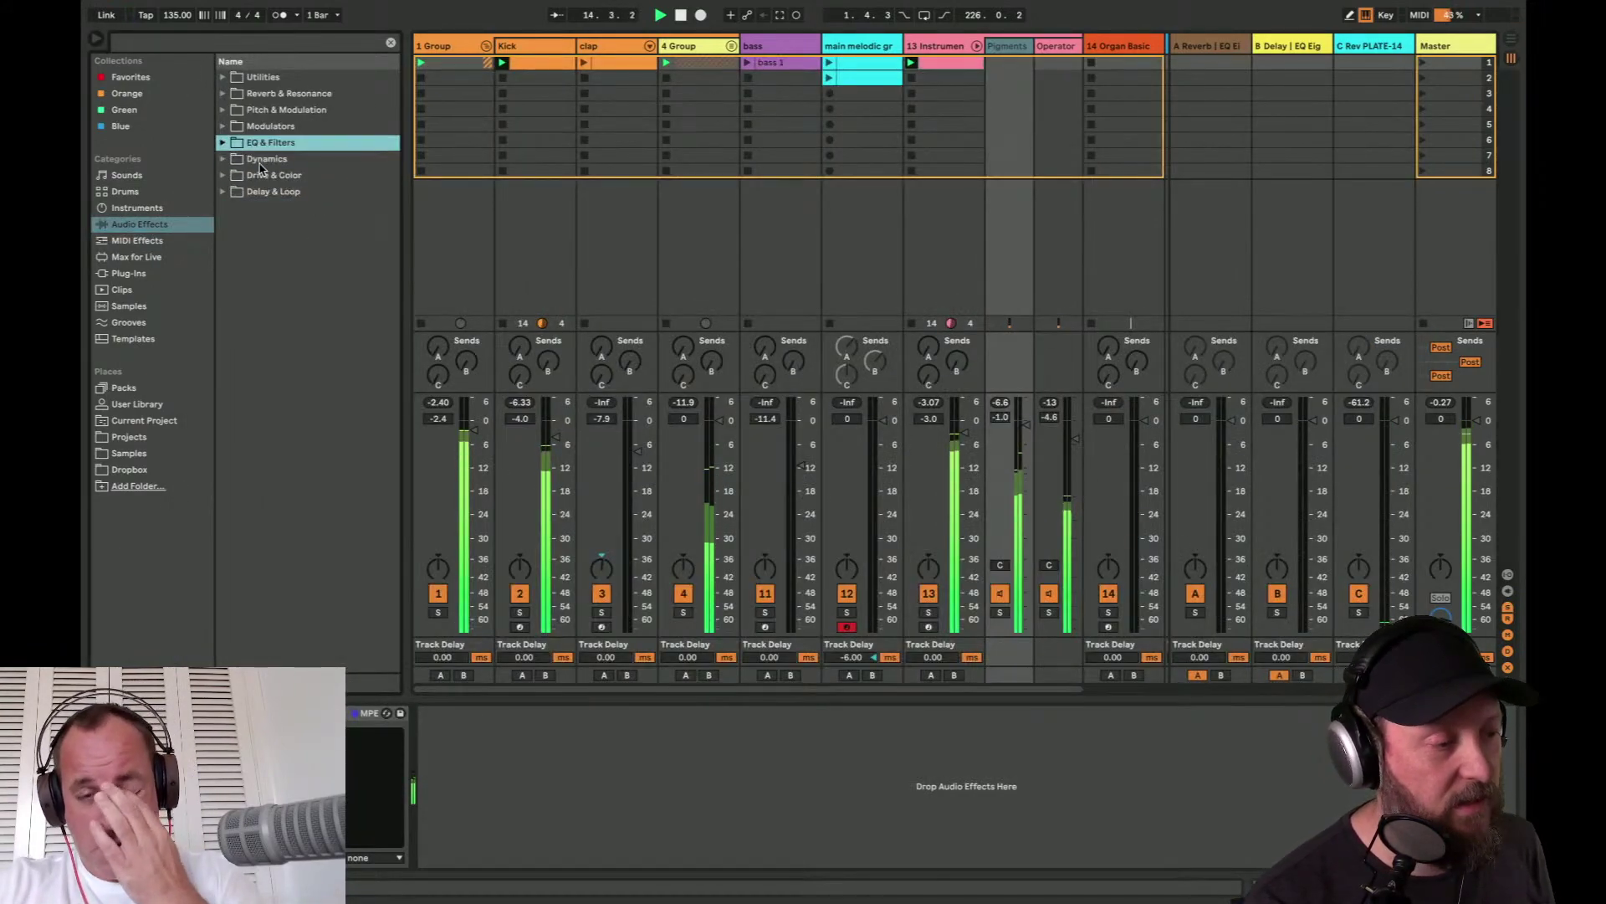
pyautogui.press('Right')
pyautogui.press('Down')
pyautogui.press('Down')
pyautogui.press('Down')
pyautogui.press('Up')
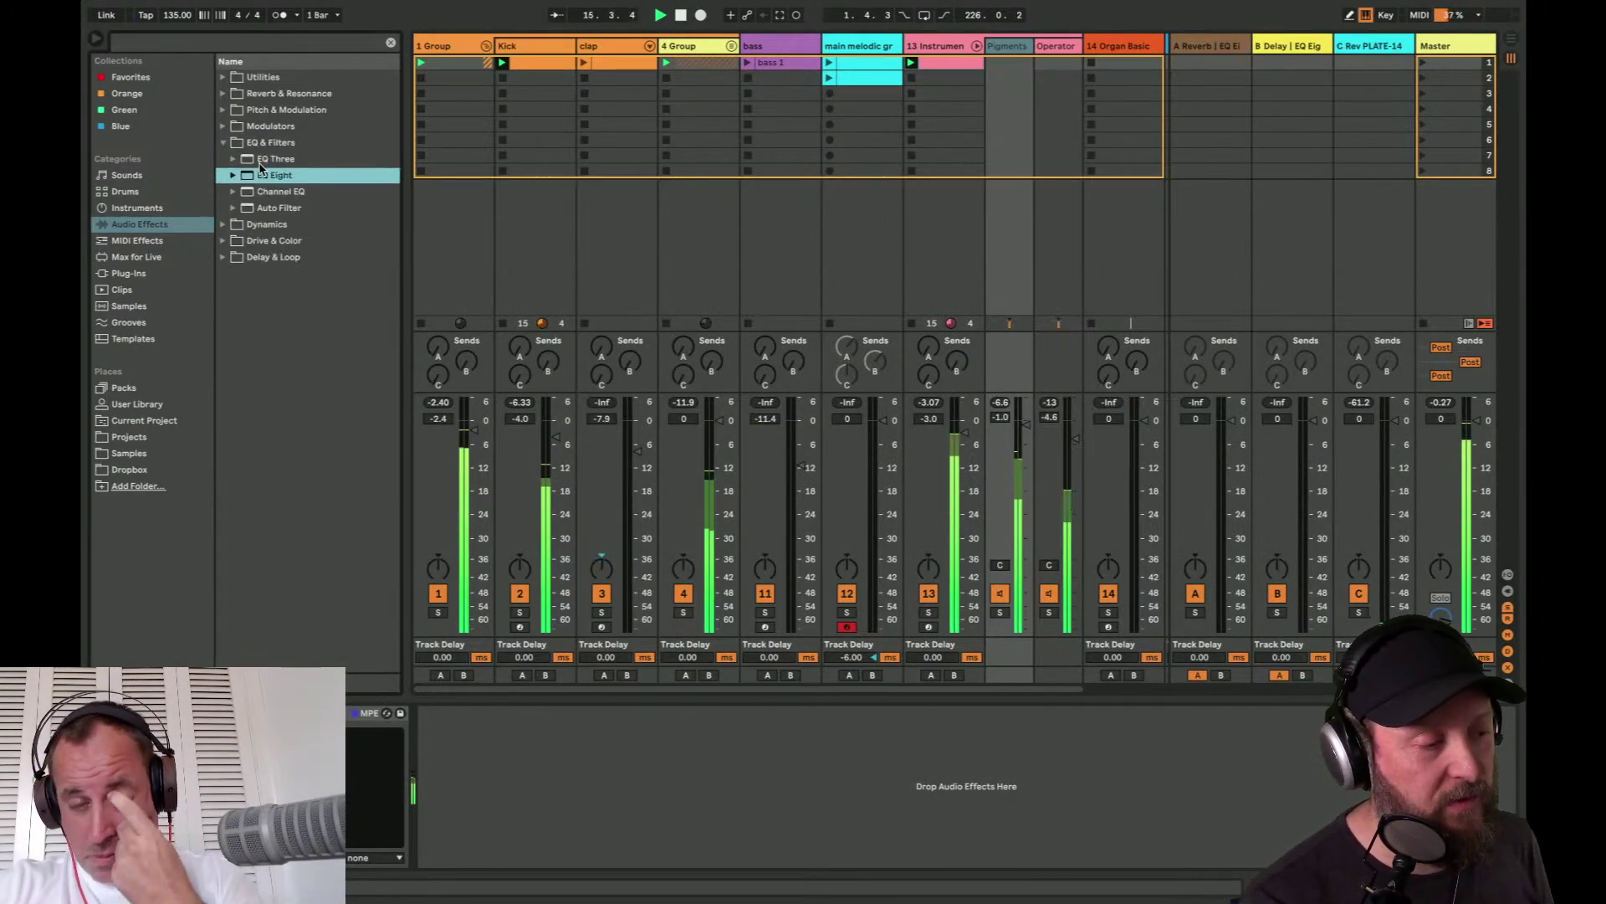
pyautogui.press('Return')
pyautogui.click(484, 846)
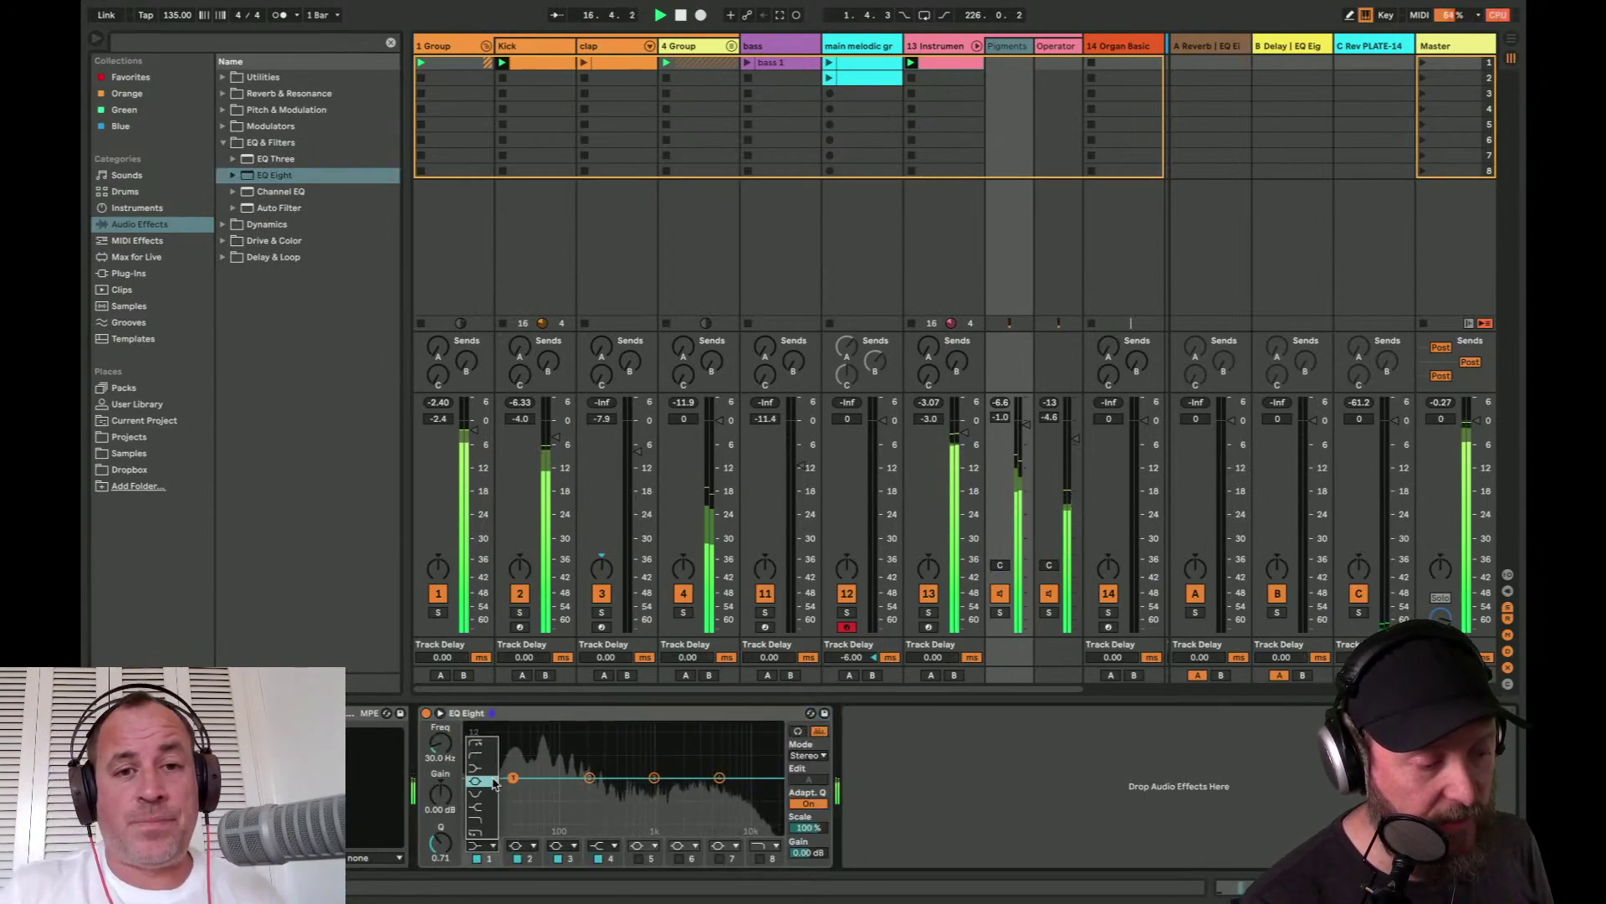
pyautogui.moveTo(514, 790); pyautogui.dragTo(560, 784)
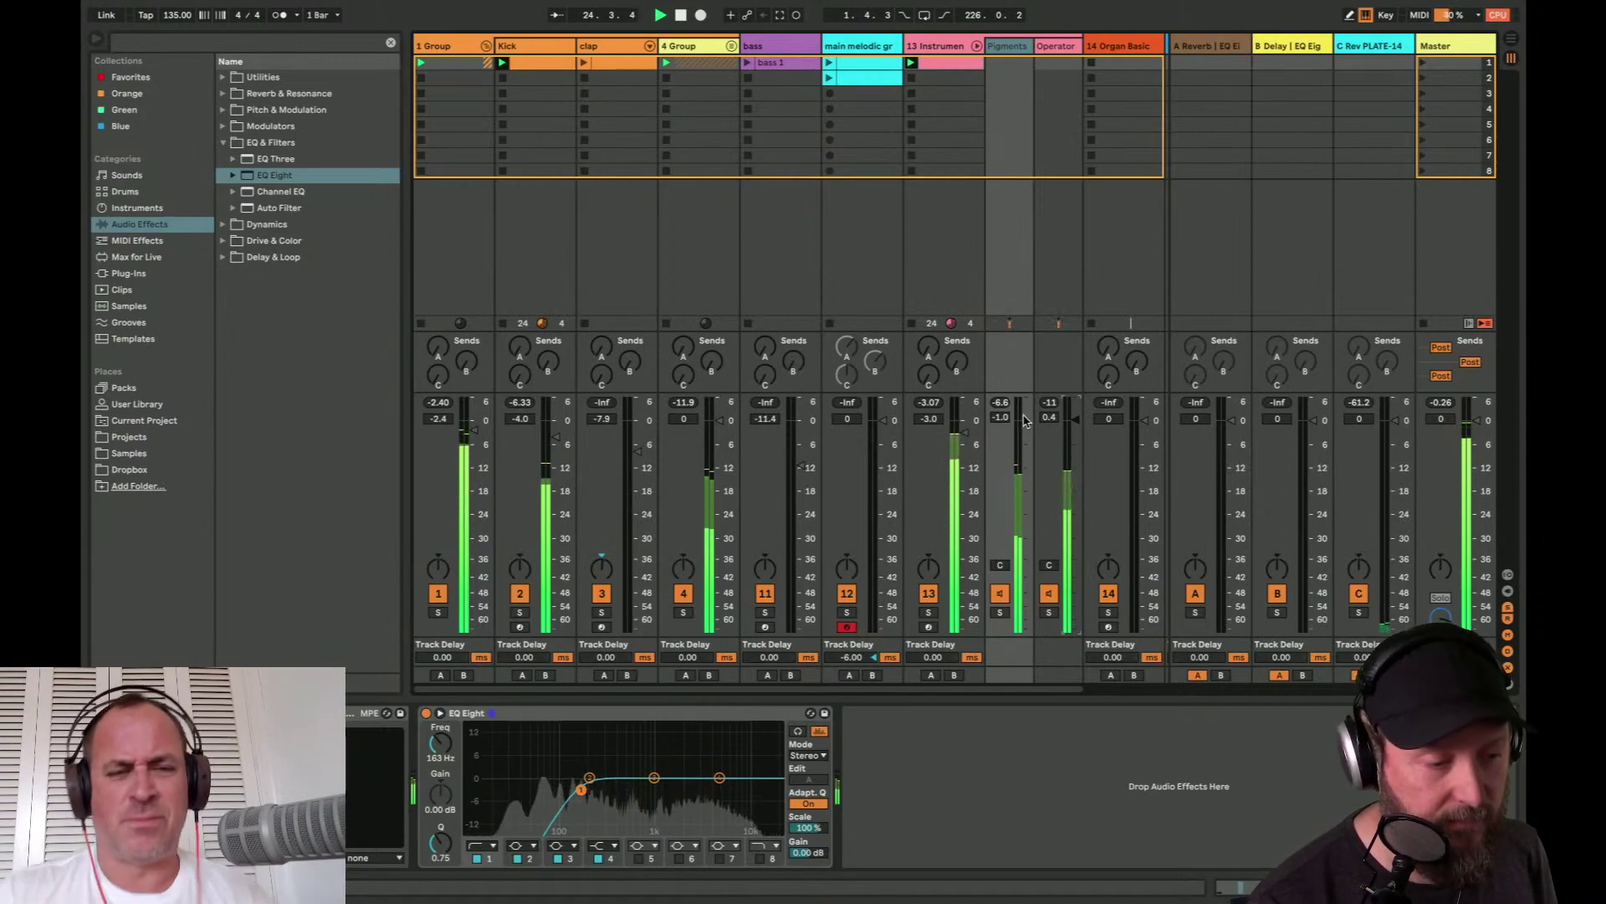
# - Try out the reverb and delay sends on the Instrument Rack bass track
pyautogui.moveTo(929, 346); pyautogui.dragTo(956, 347)
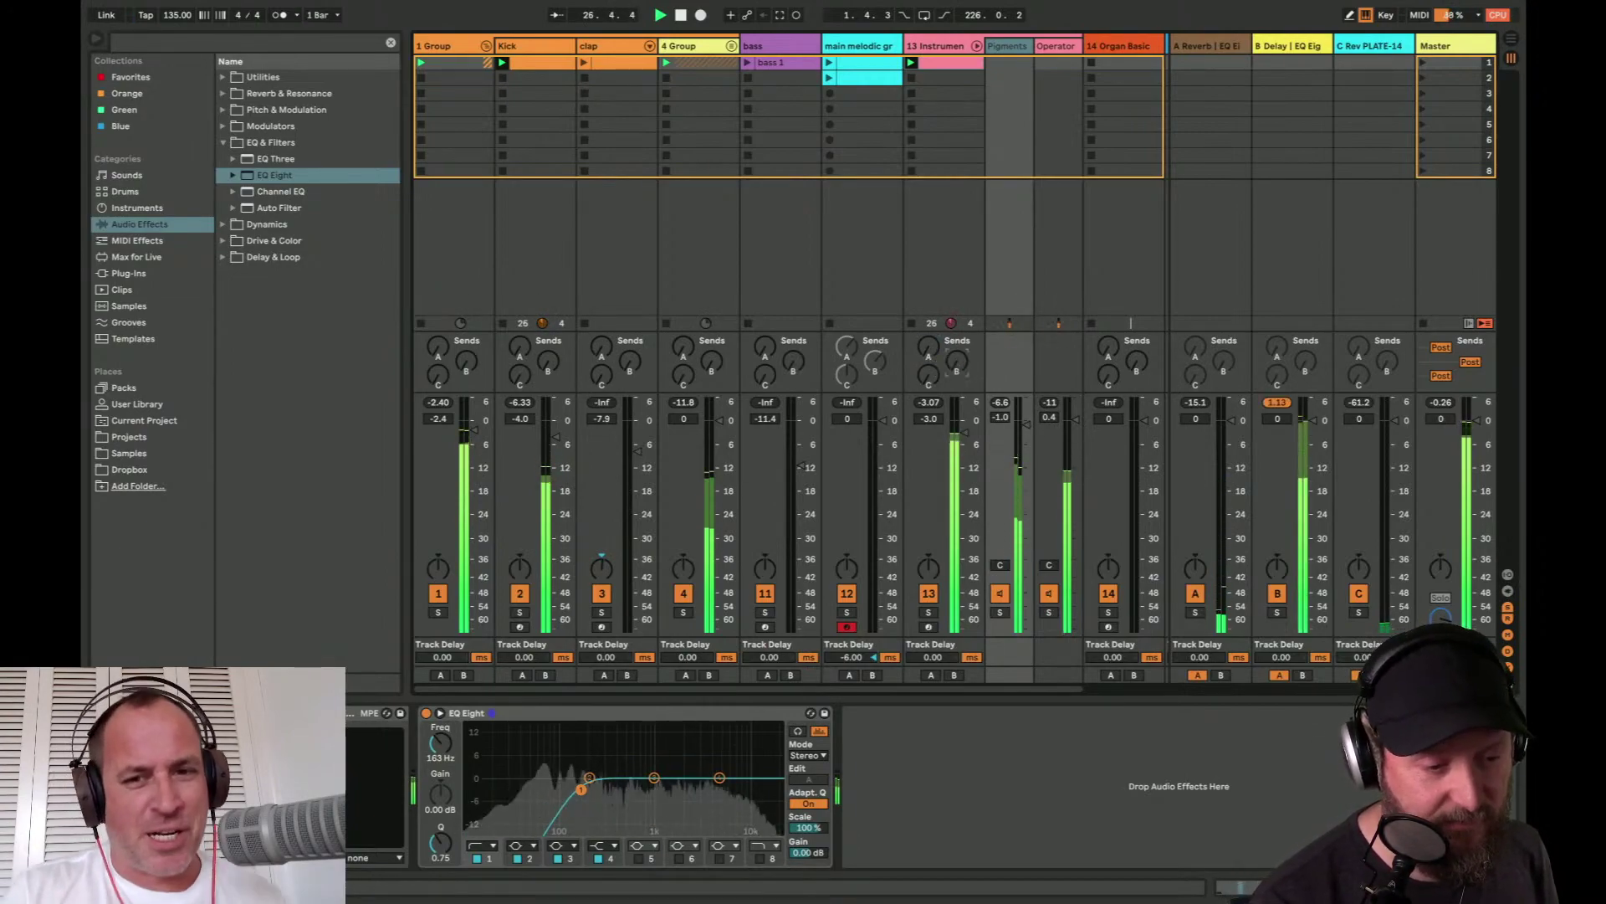
pyautogui.moveTo(928, 345); pyautogui.dragTo(928, 342)
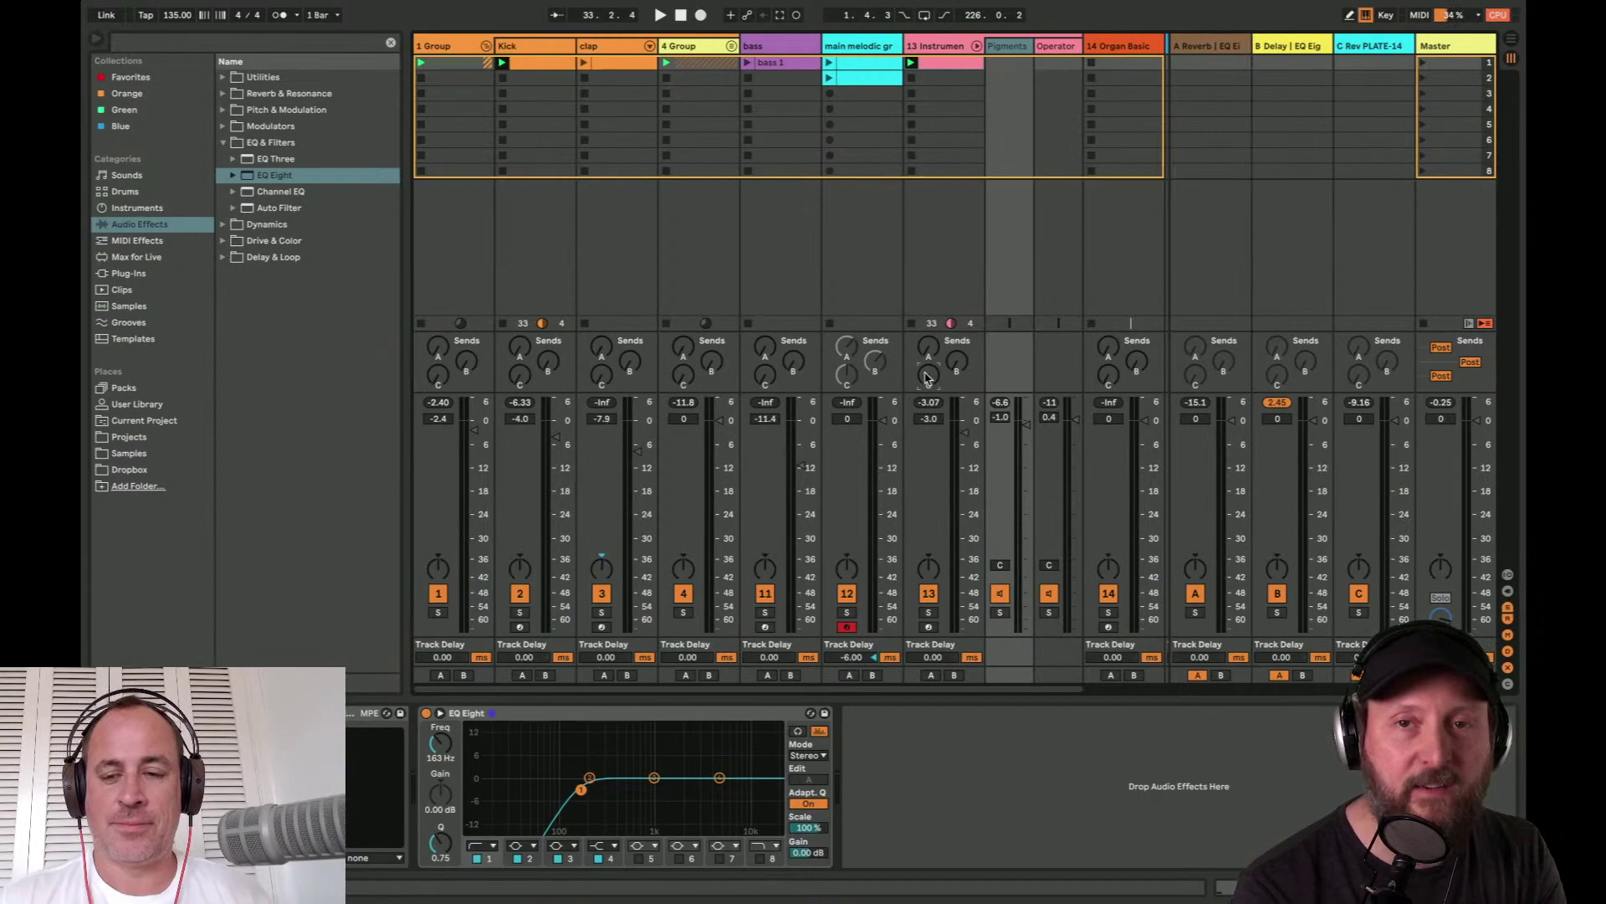
# - Draw C-Rev PLATE-14 send automation in the bass clip, at maximum for the first three sixteenths and off for the rest
pyautogui.doubleClick(947, 63)
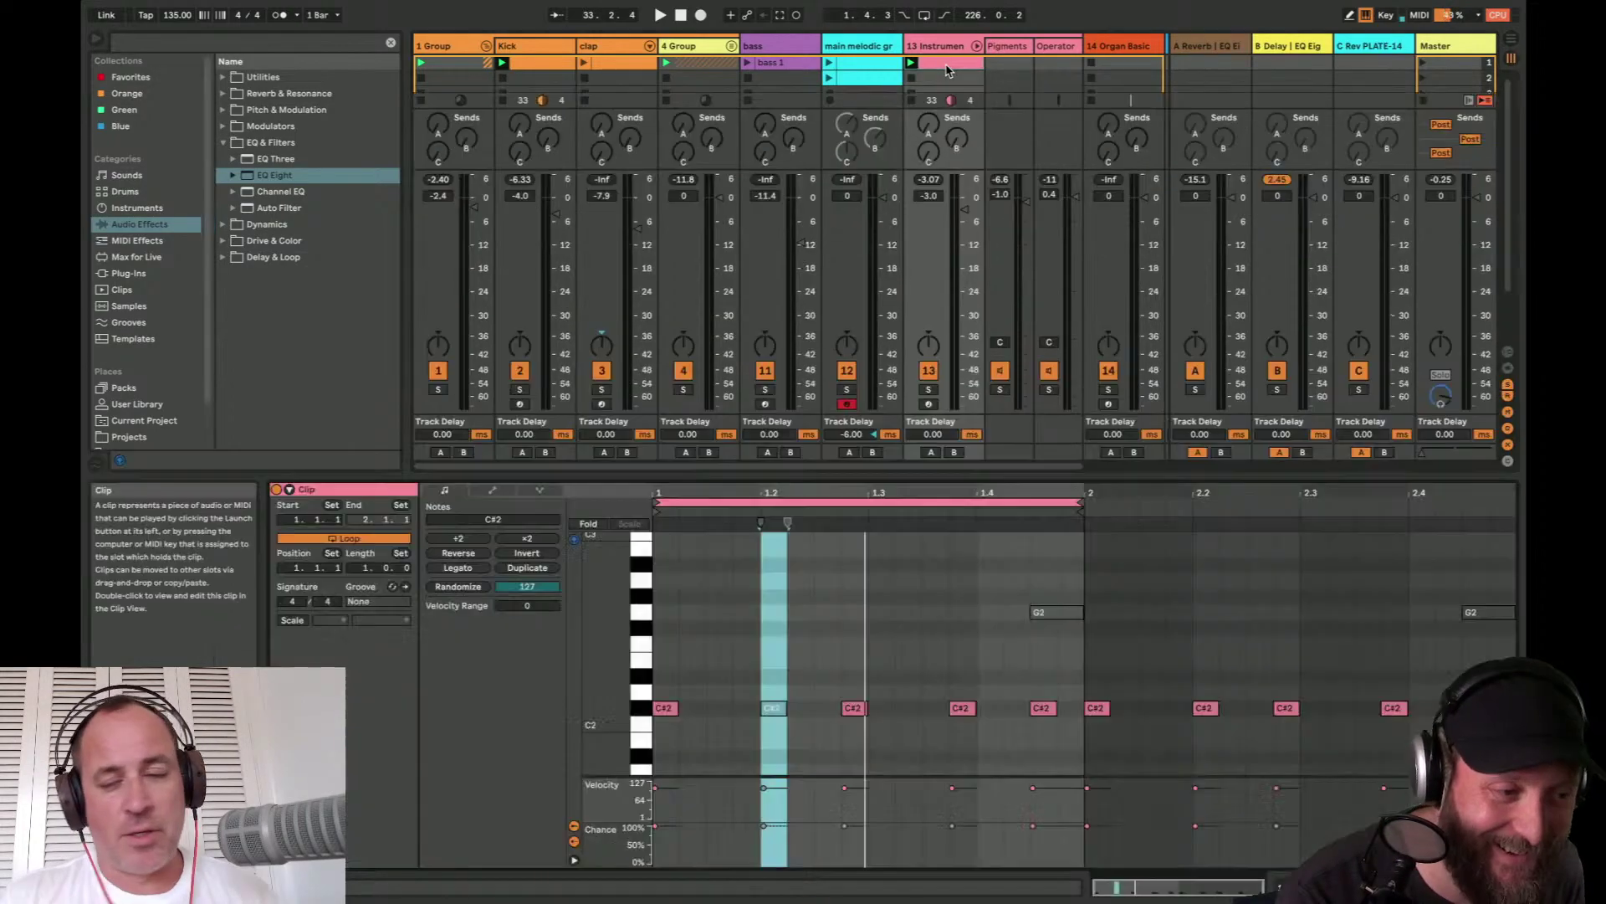
pyautogui.click(492, 490)
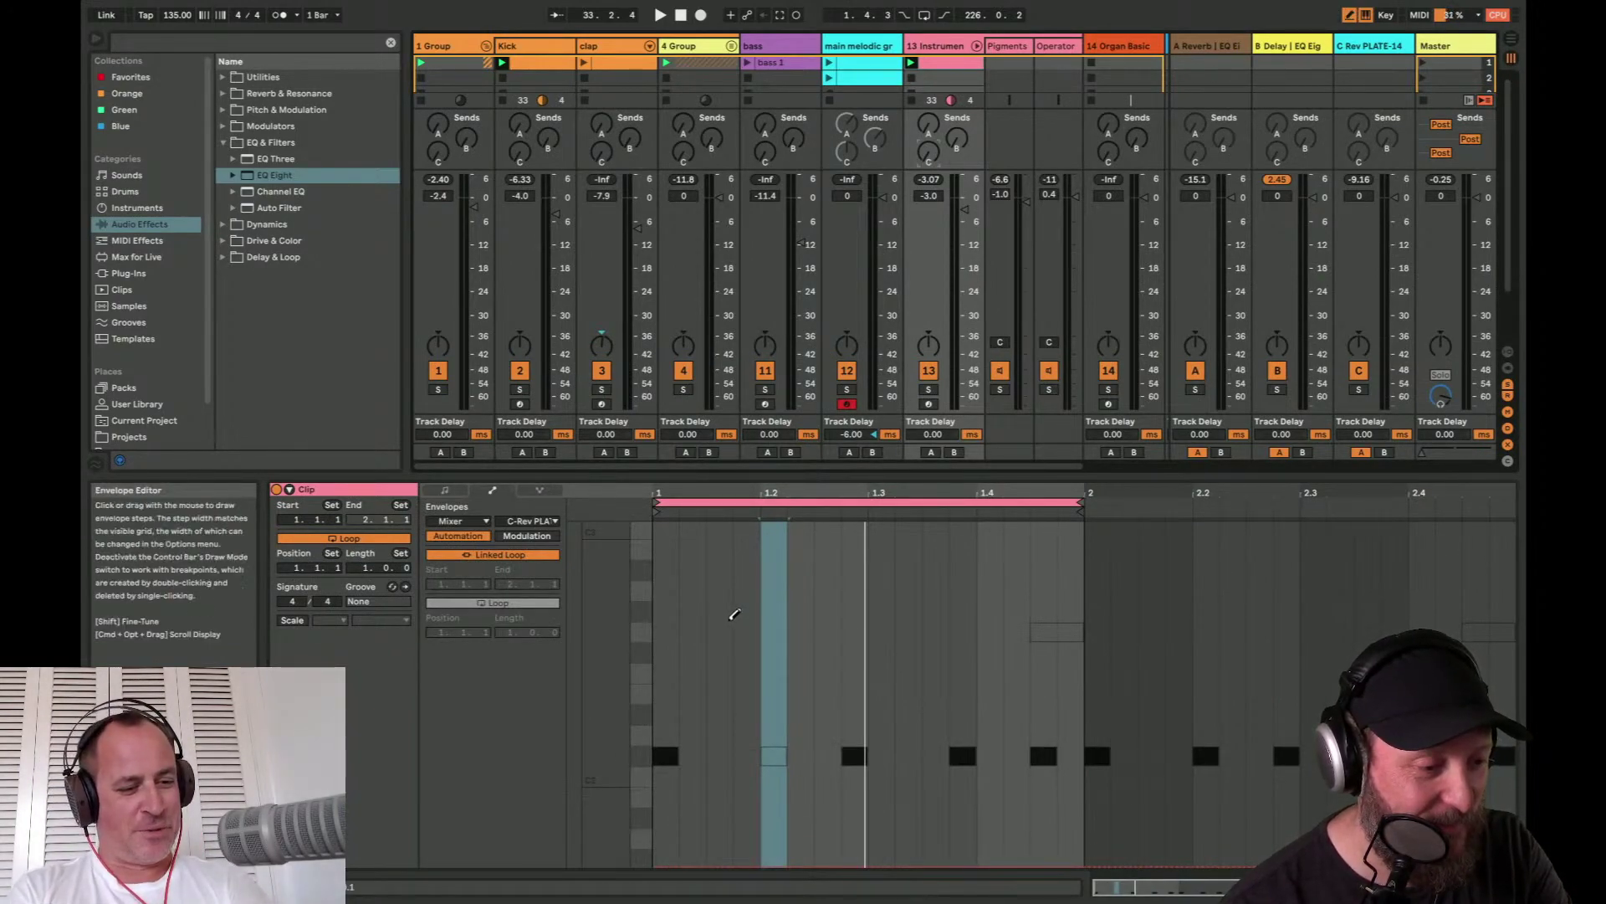
pyautogui.press('b')
pyautogui.moveTo(718, 525); pyautogui.dragTo(666, 515)
pyautogui.press('space')
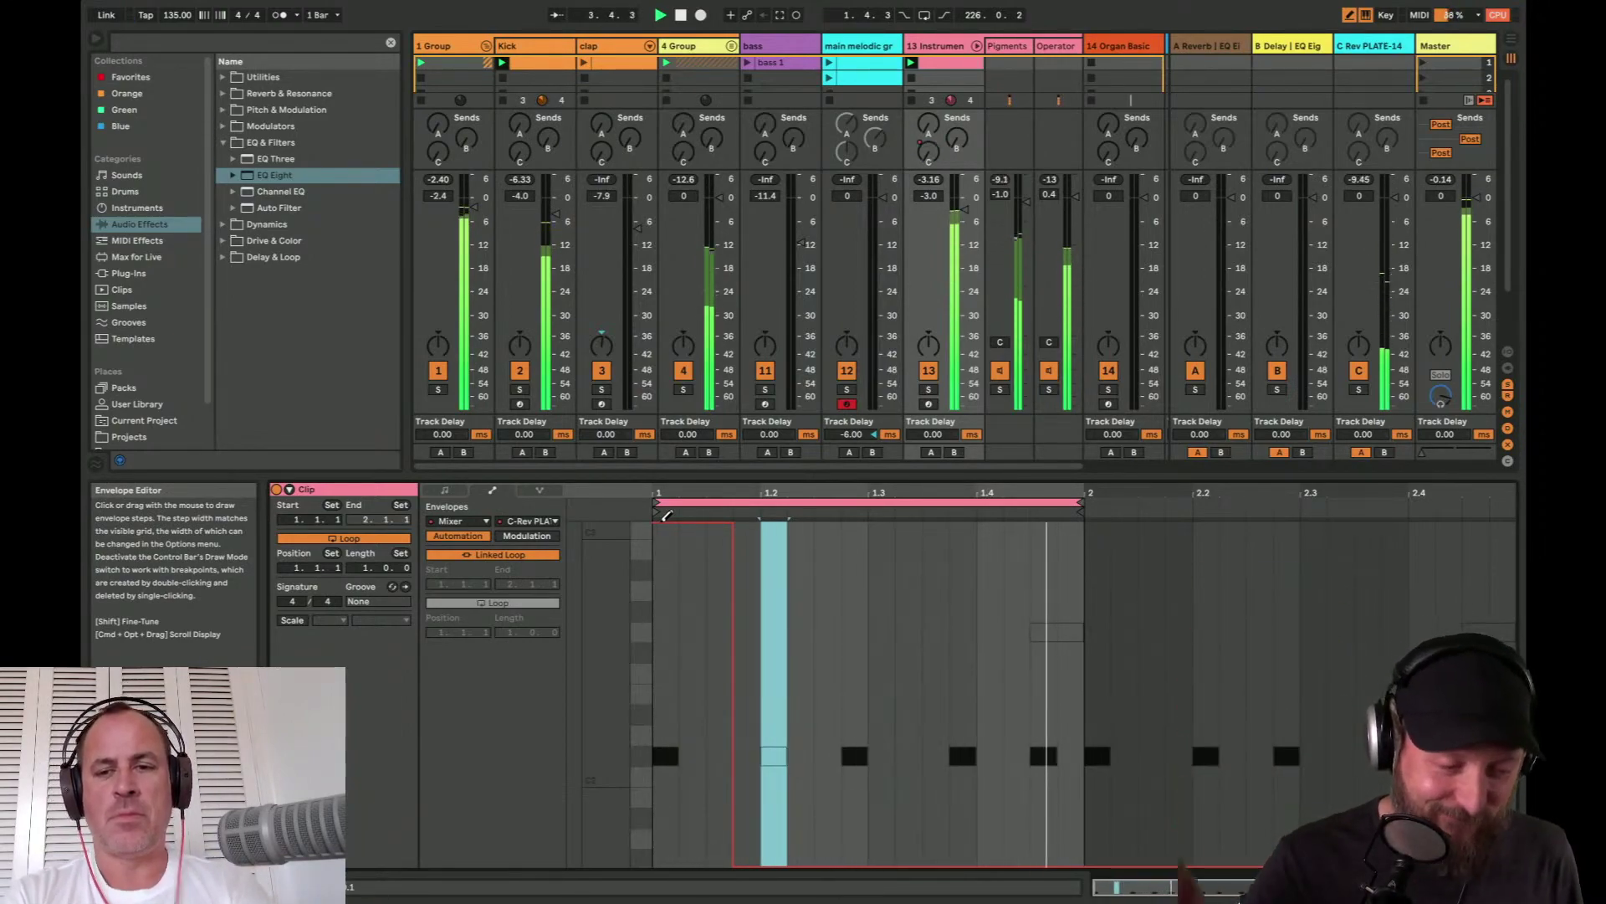
pyautogui.press('space')
pyautogui.press('b')
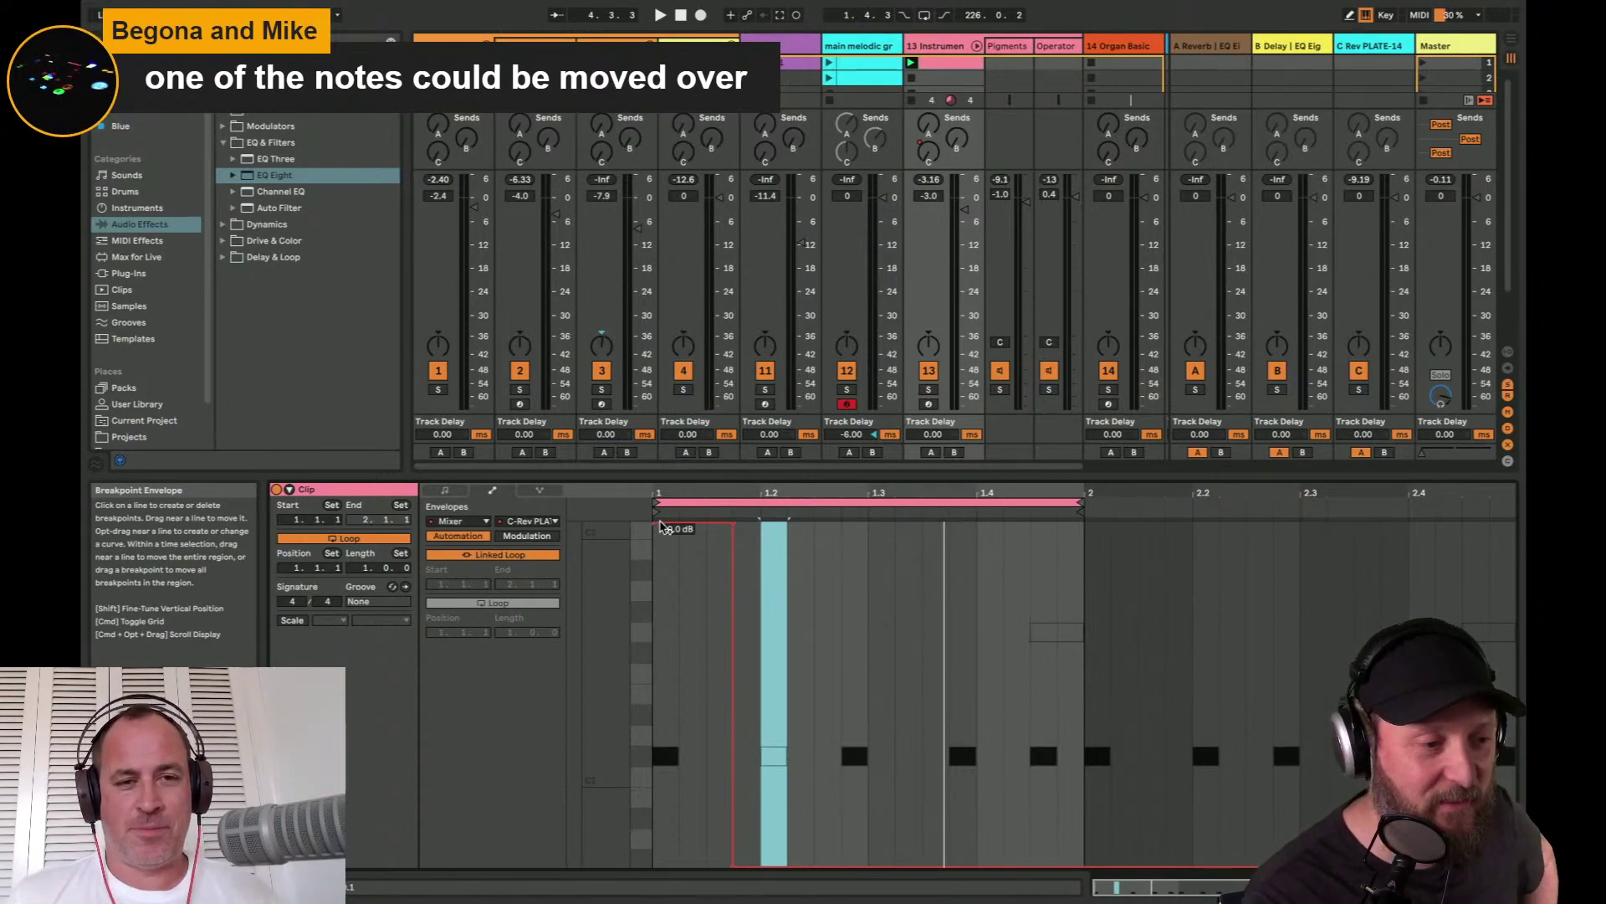
# - Bring back the bass clip's note view and listen to its pattern with the loop playing
pyautogui.click(940, 77)
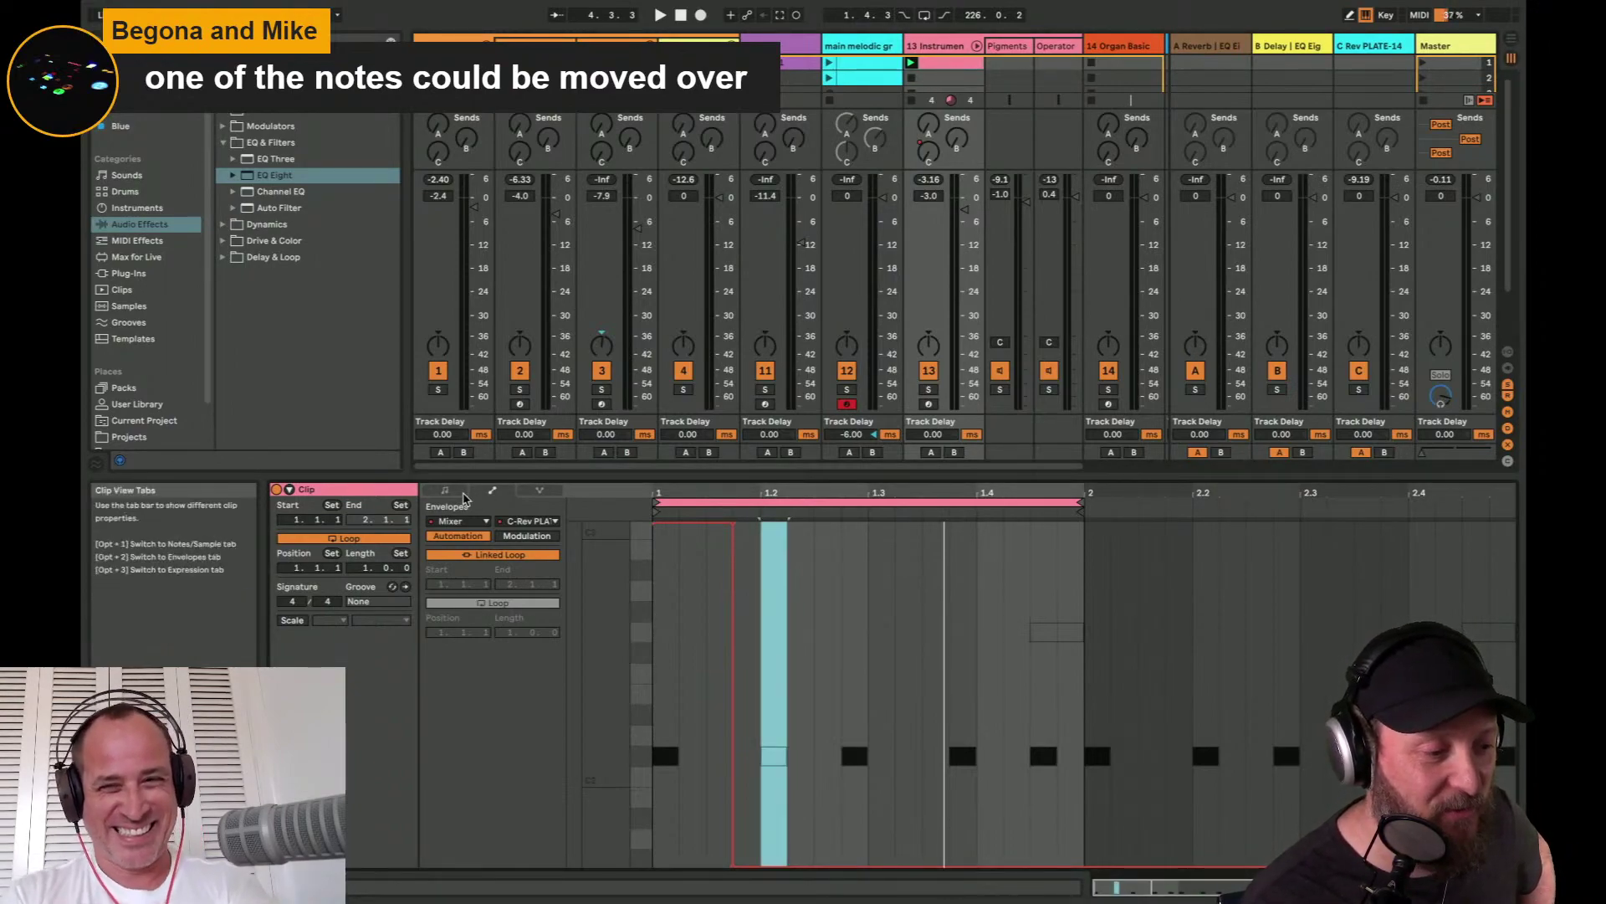
pyautogui.press('space')
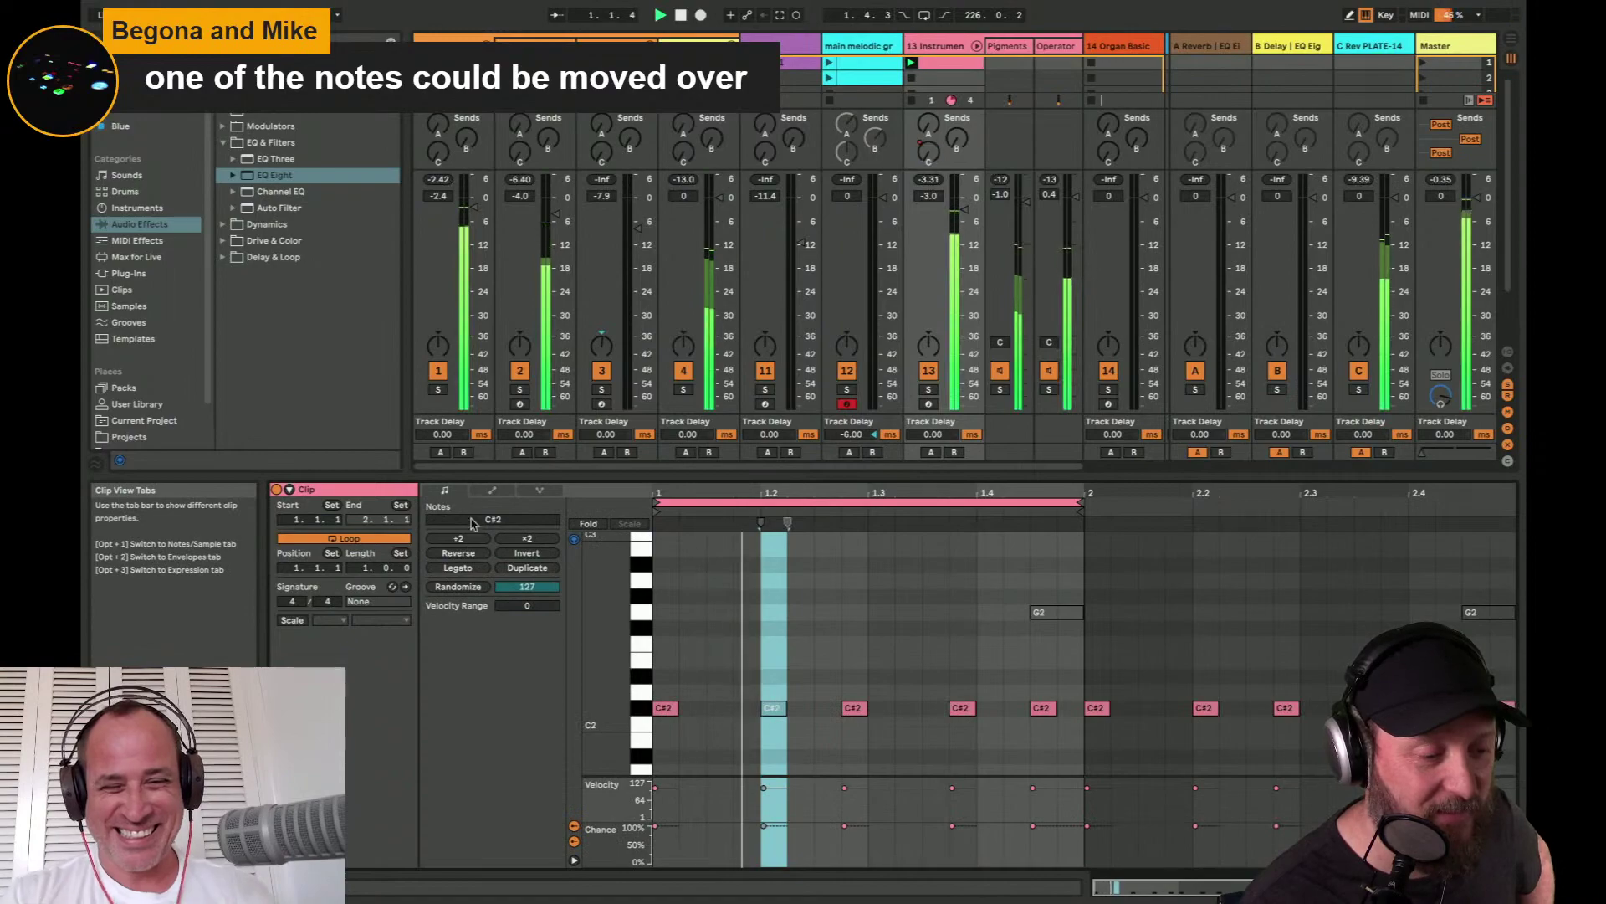
pyautogui.click(828, 613)
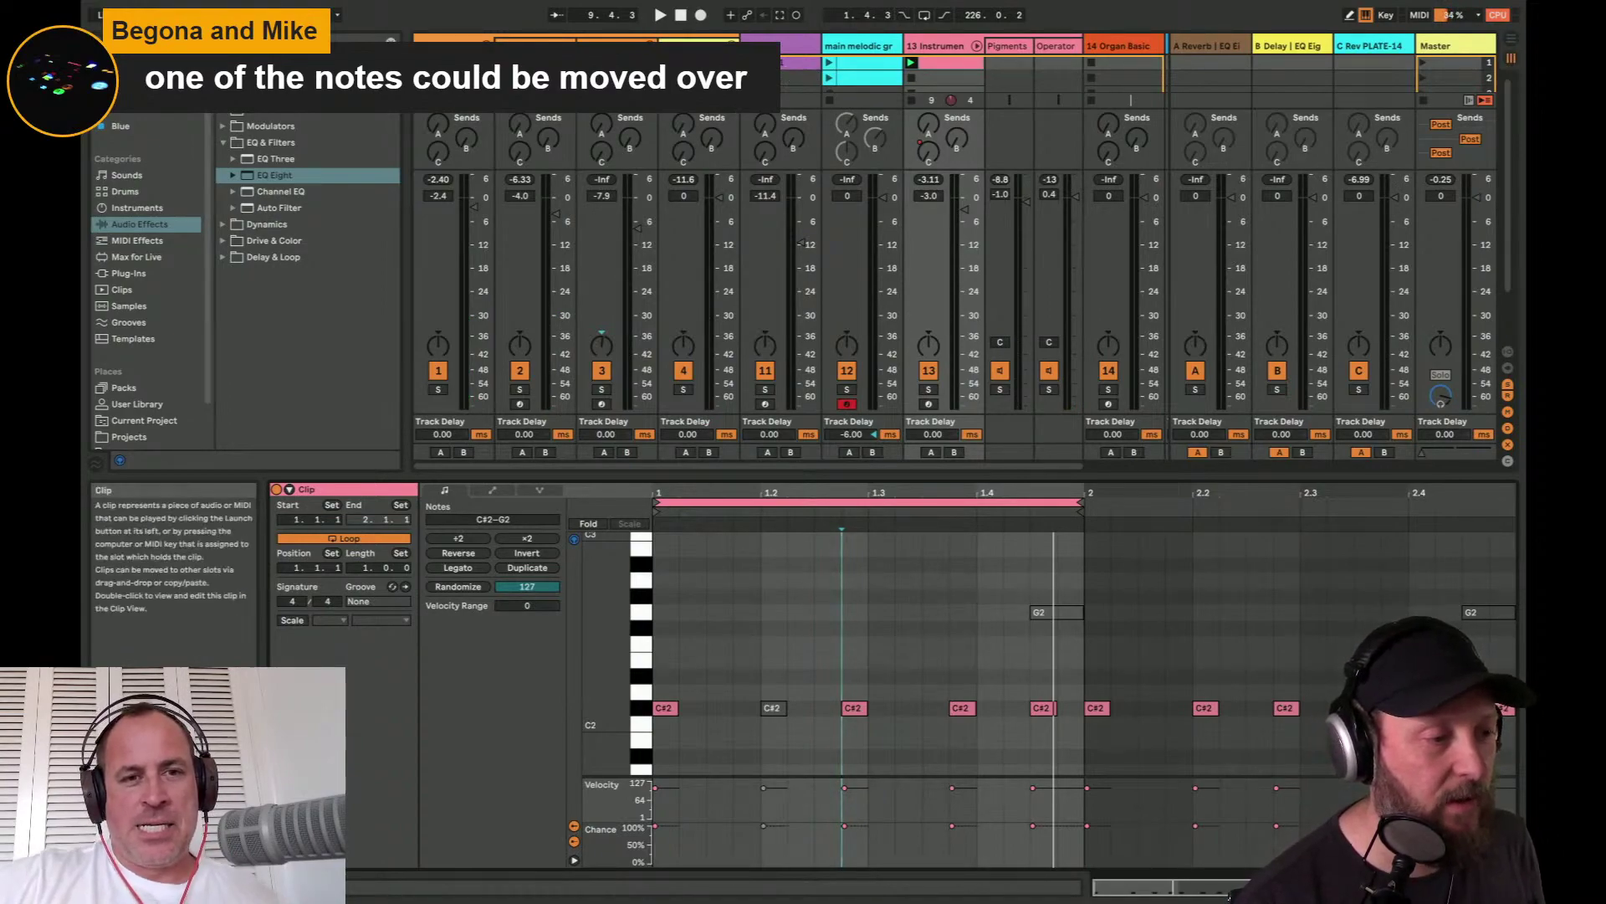
# - Bring the clap into the playing loop with its track volume at -9.6 dB
pyautogui.click(602, 334)
pyautogui.press('space')
pyautogui.moveTo(635, 186); pyautogui.dragTo(636, 237)
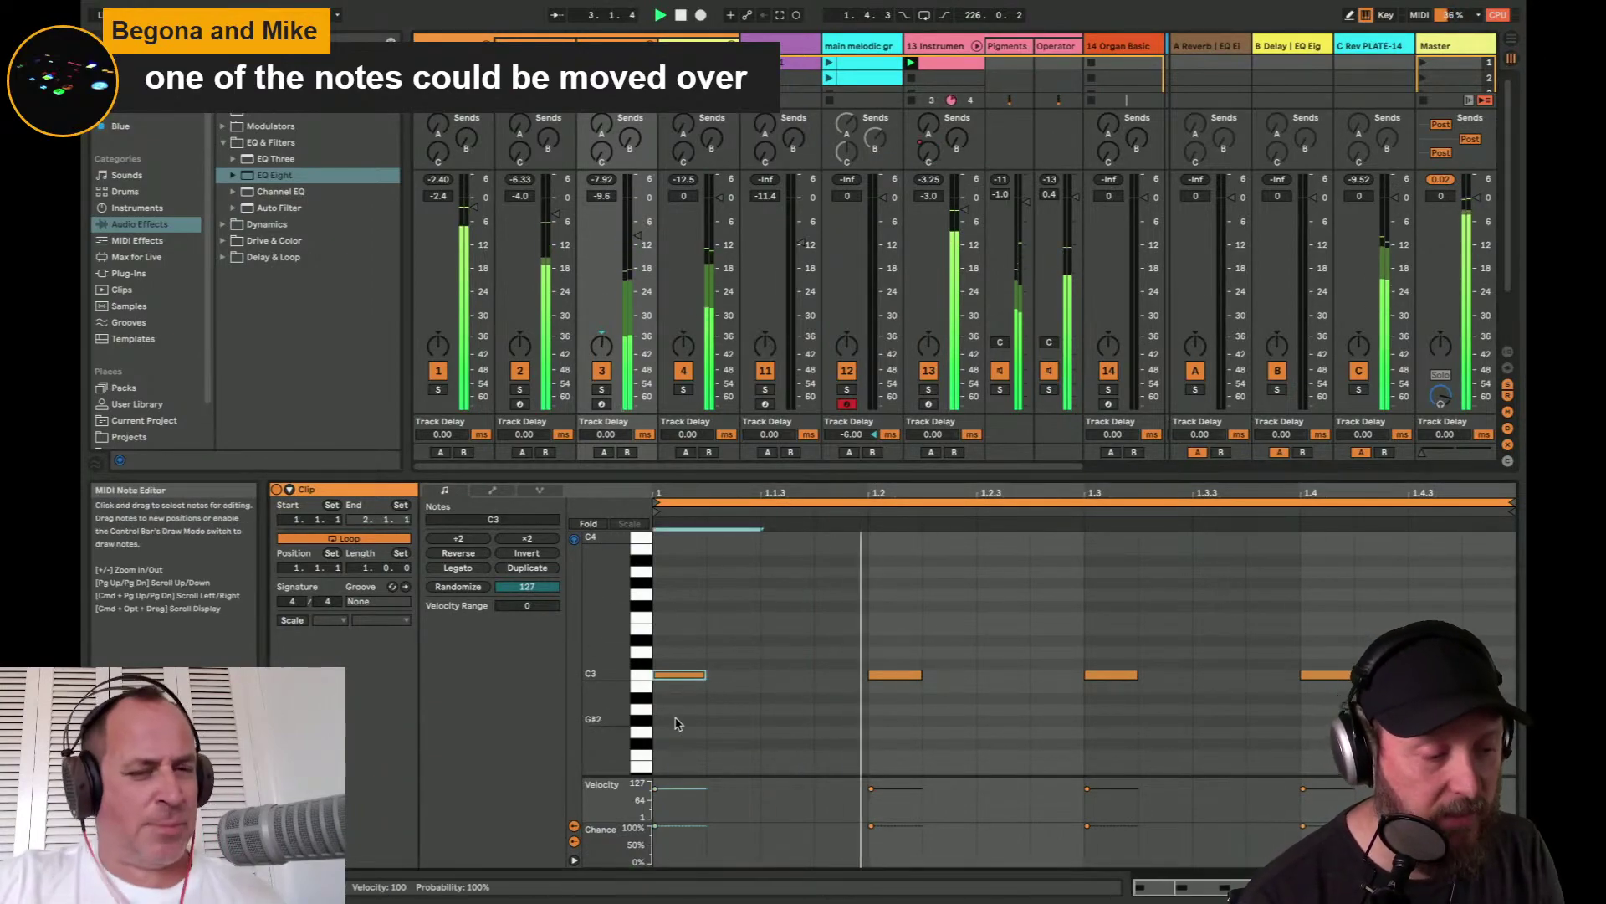
# - Deactivate the clap notes on beats 1, 3 and 4 so that only beat 2 plays
pyautogui.click(680, 674)
pyautogui.click(1106, 674)
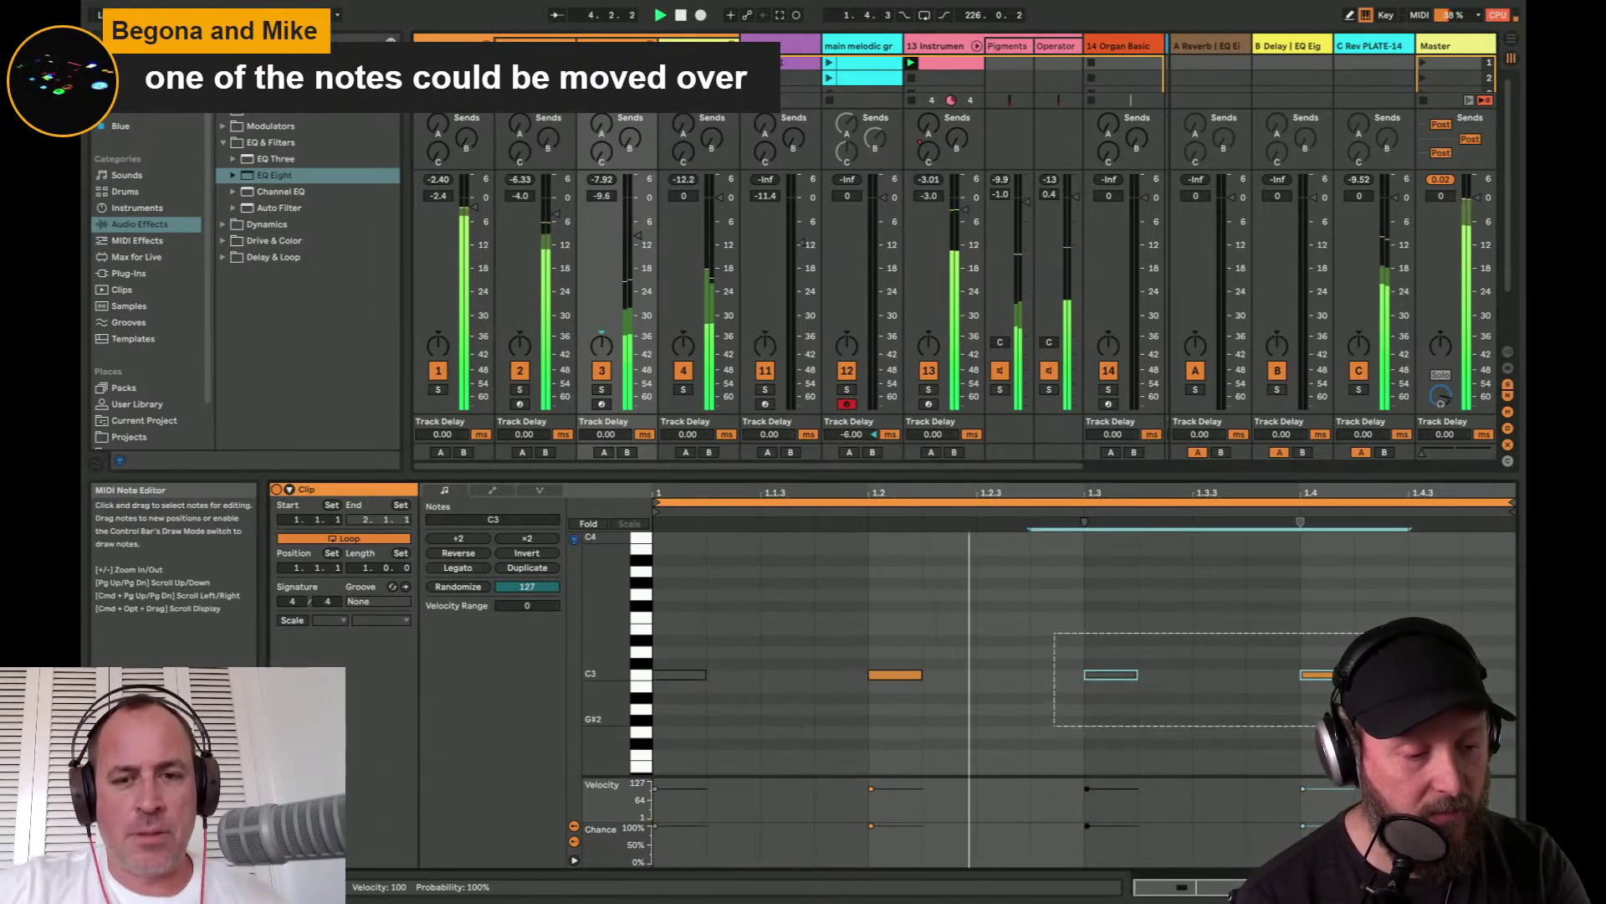
pyautogui.press('0')
pyautogui.click(1317, 674)
pyautogui.press('0')
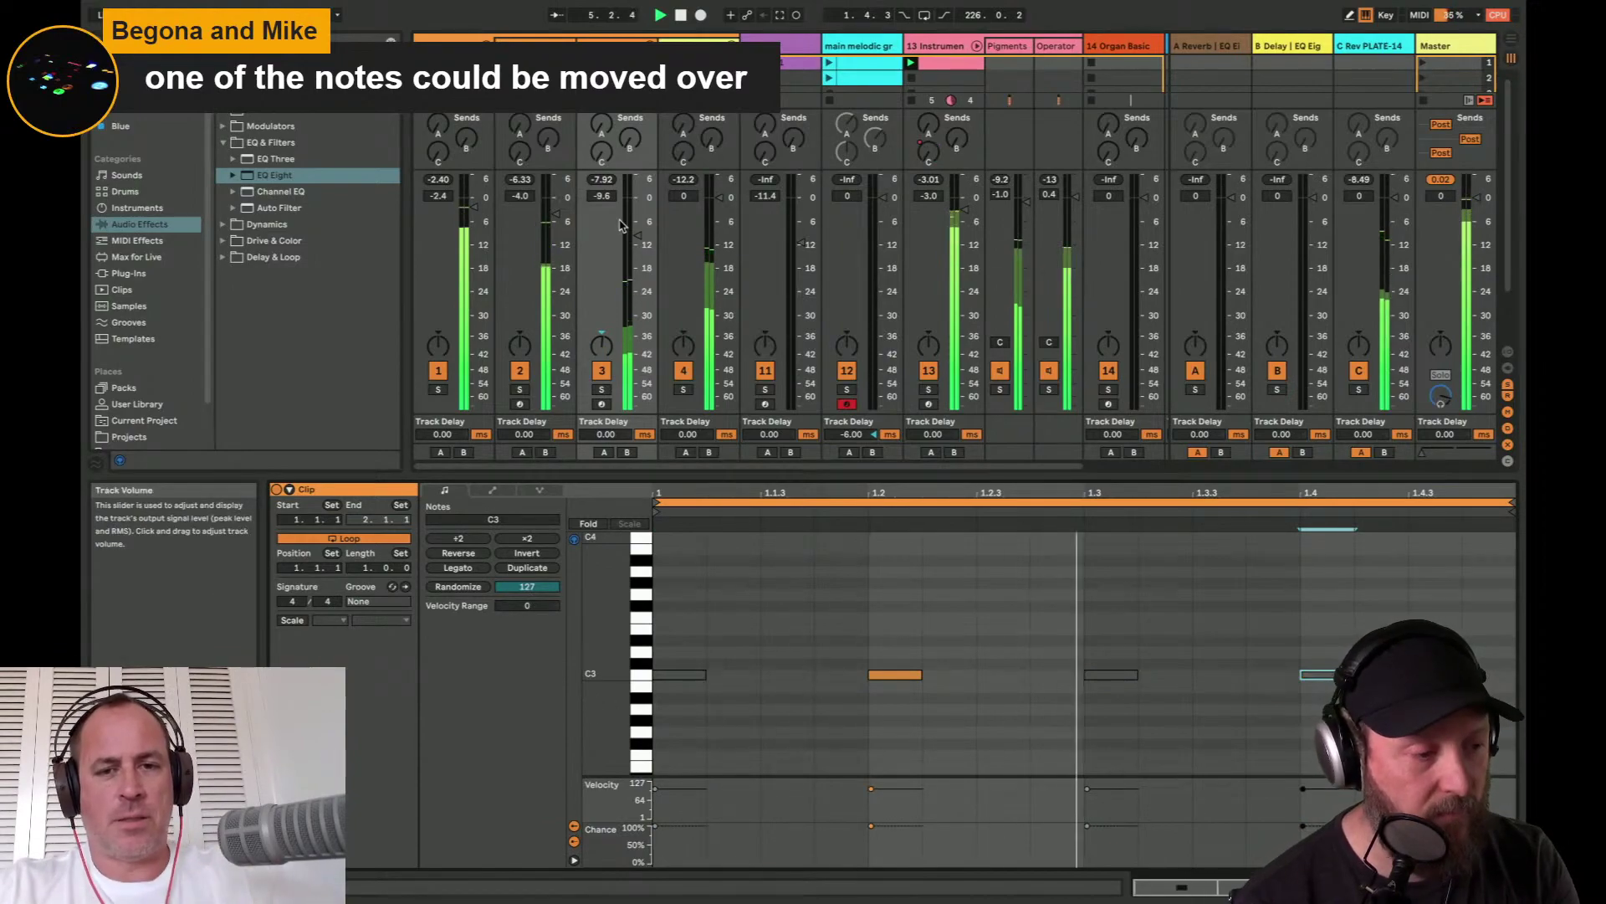
# - Raise the clap's volume to 1.0 dB and try it with reverb sends A and C turned up
pyautogui.moveTo(636, 237); pyautogui.dragTo(635, 194)
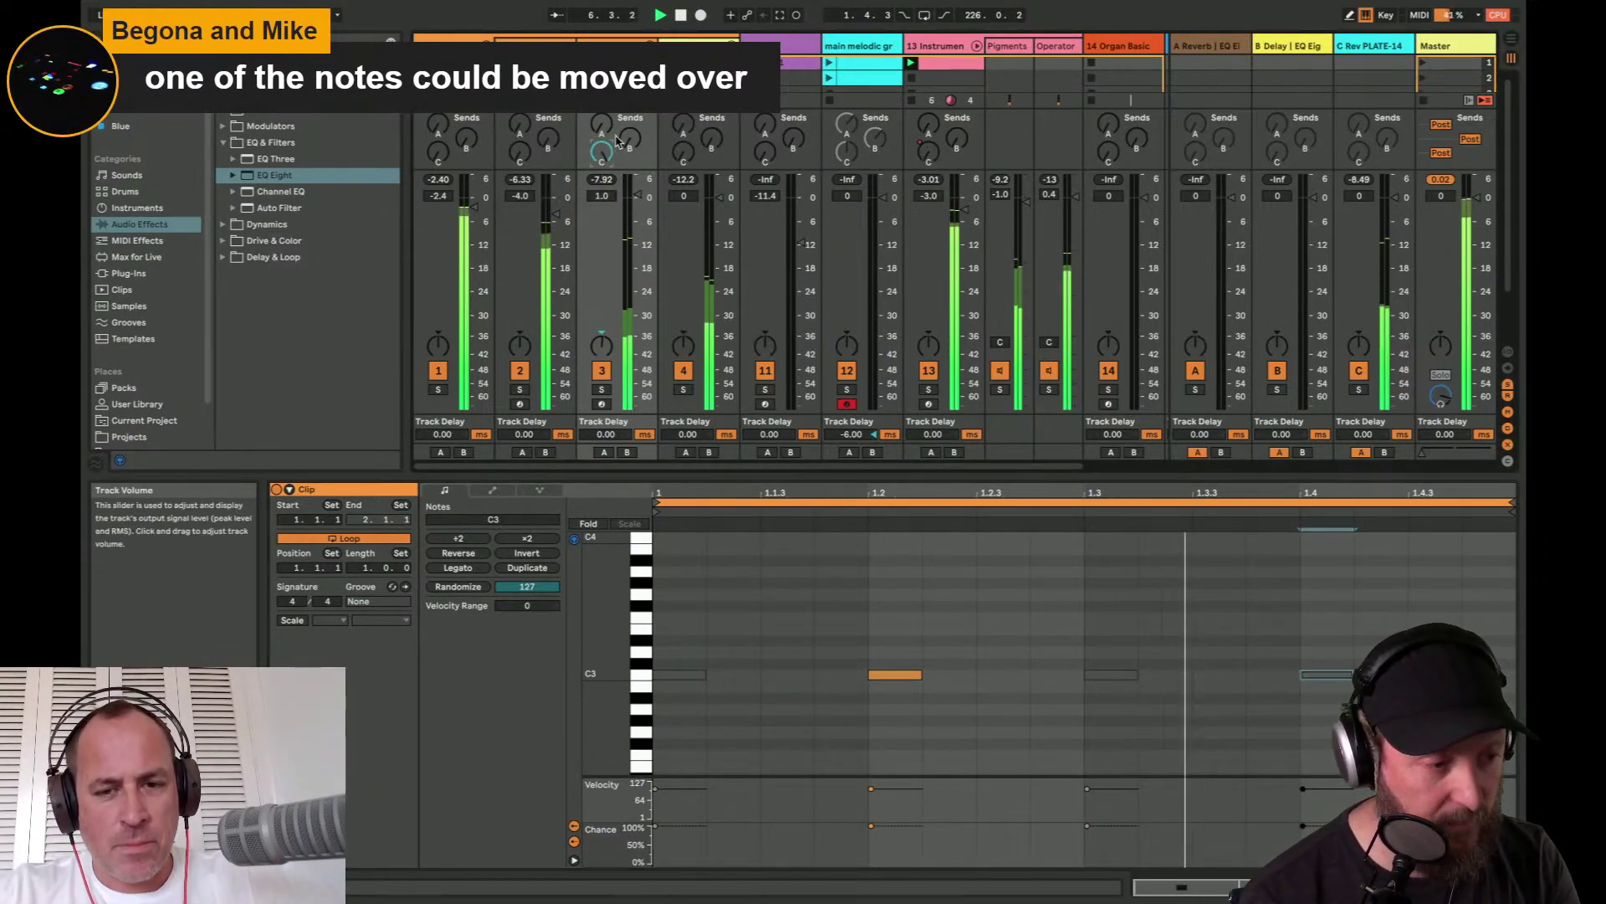
pyautogui.moveTo(603, 128); pyautogui.dragTo(603, 123)
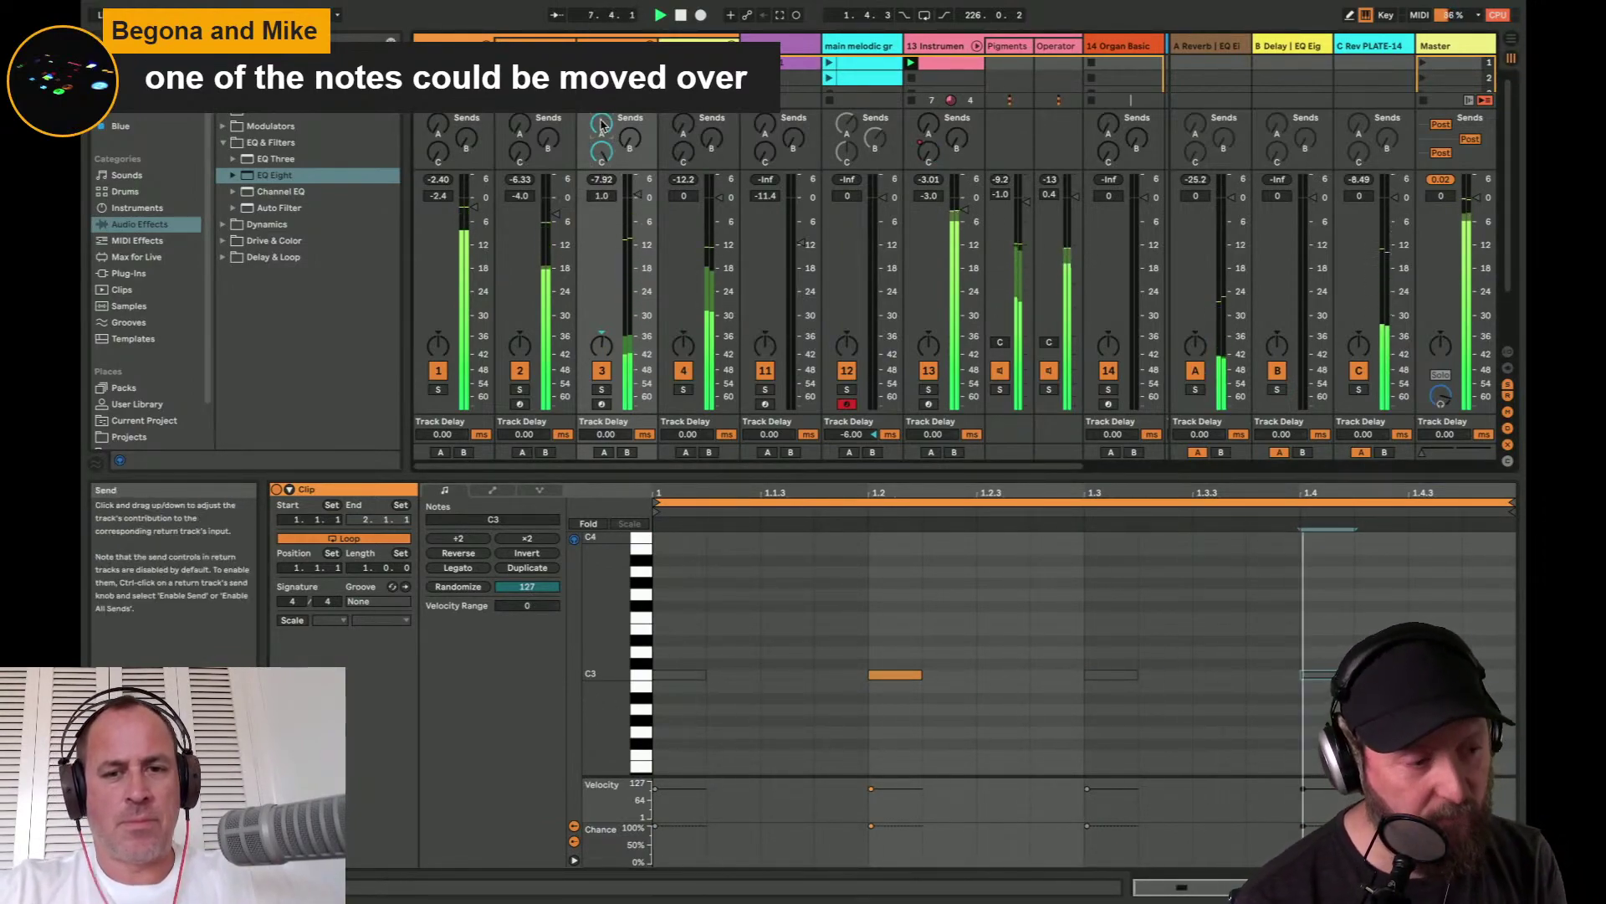
pyautogui.press('space')
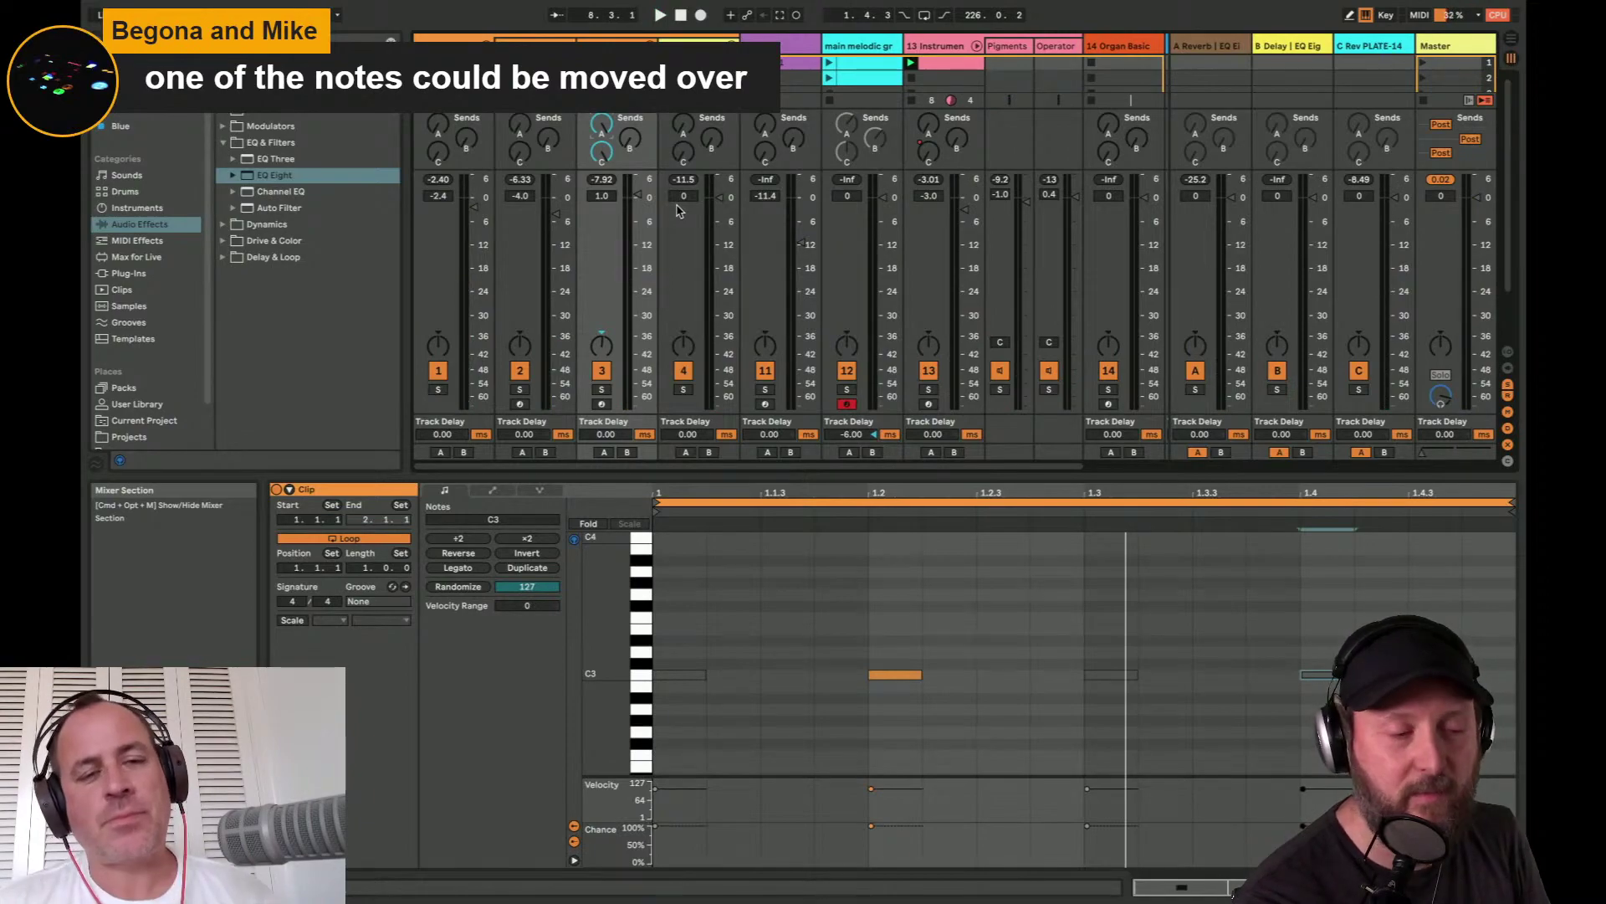
# - Reactivate the silenced clap notes and play the clap without sends at a volume of -3.9 dB
pyautogui.click(679, 674)
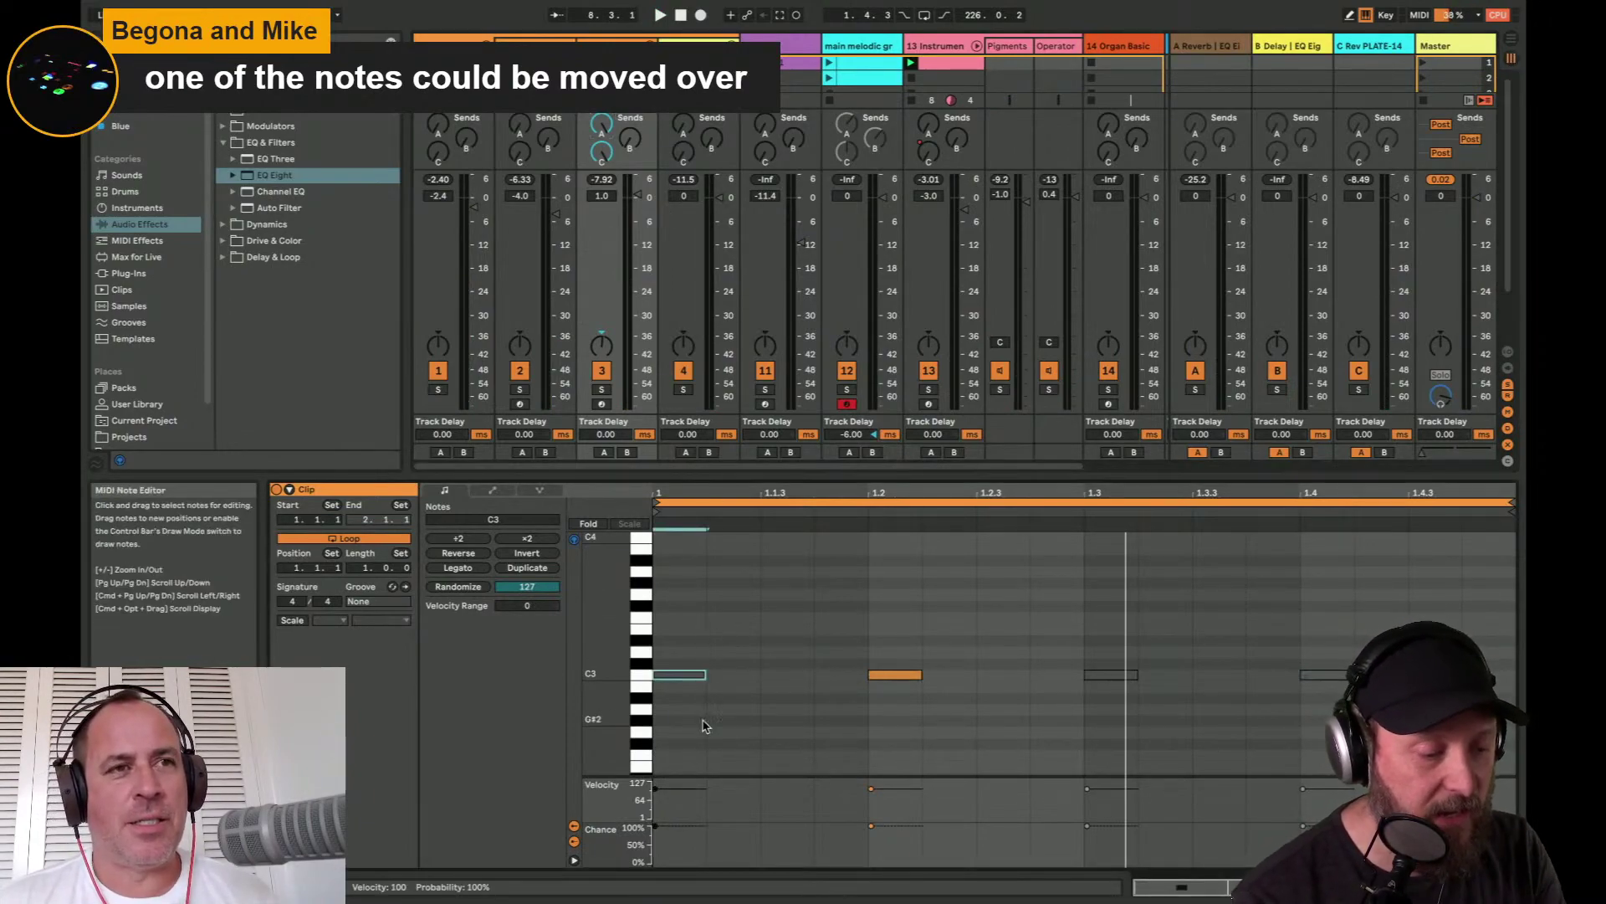
pyautogui.click(1322, 674)
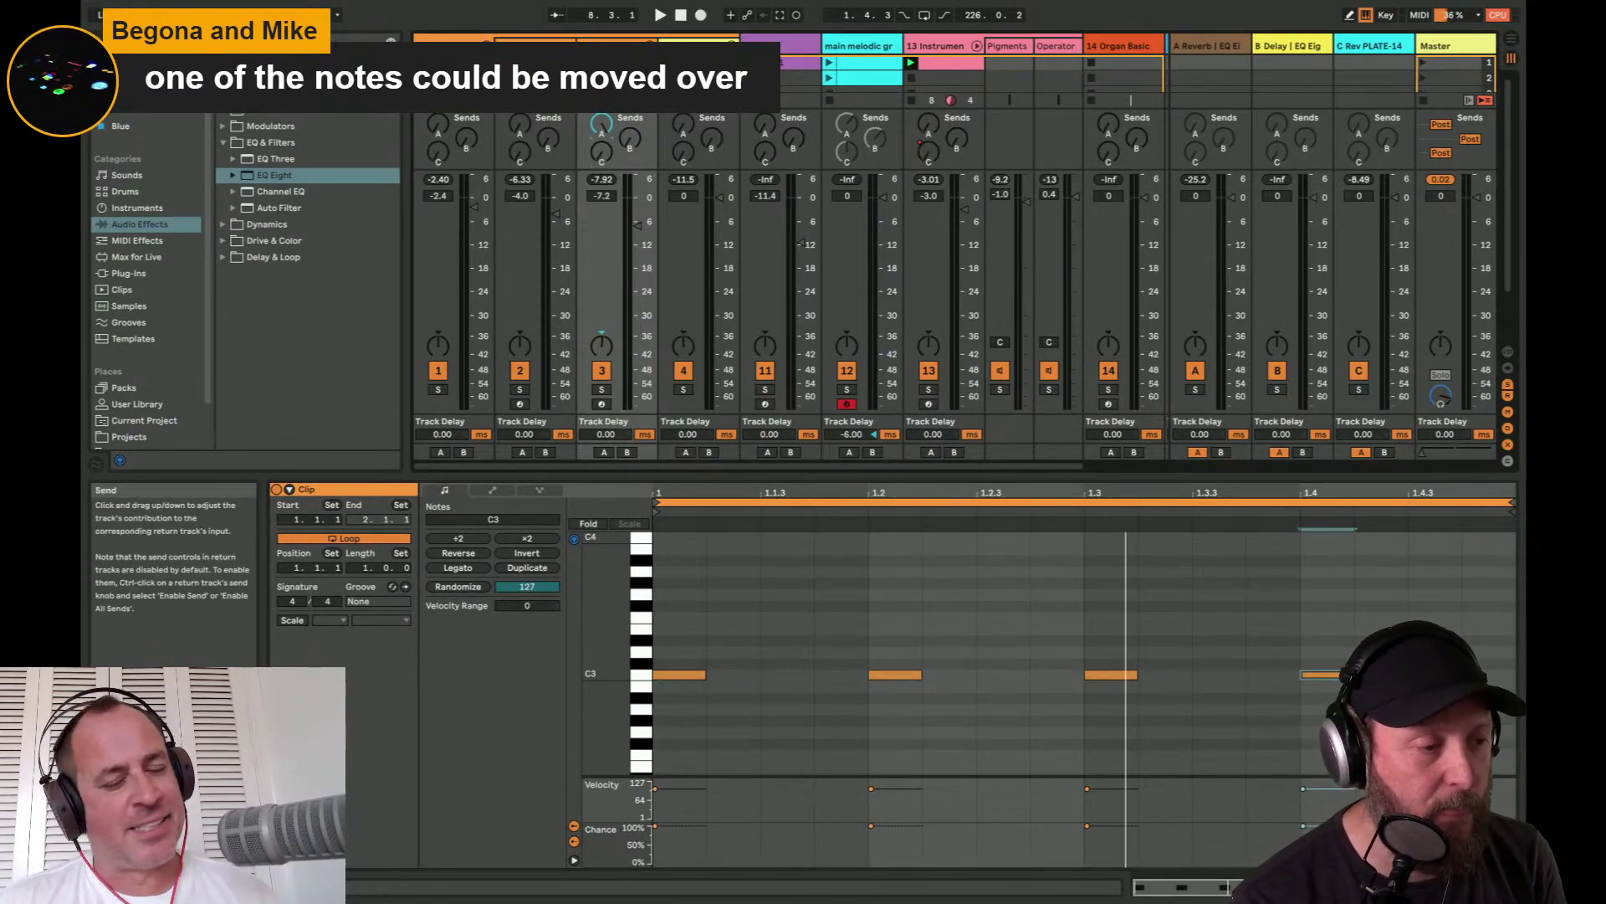
pyautogui.press('space')
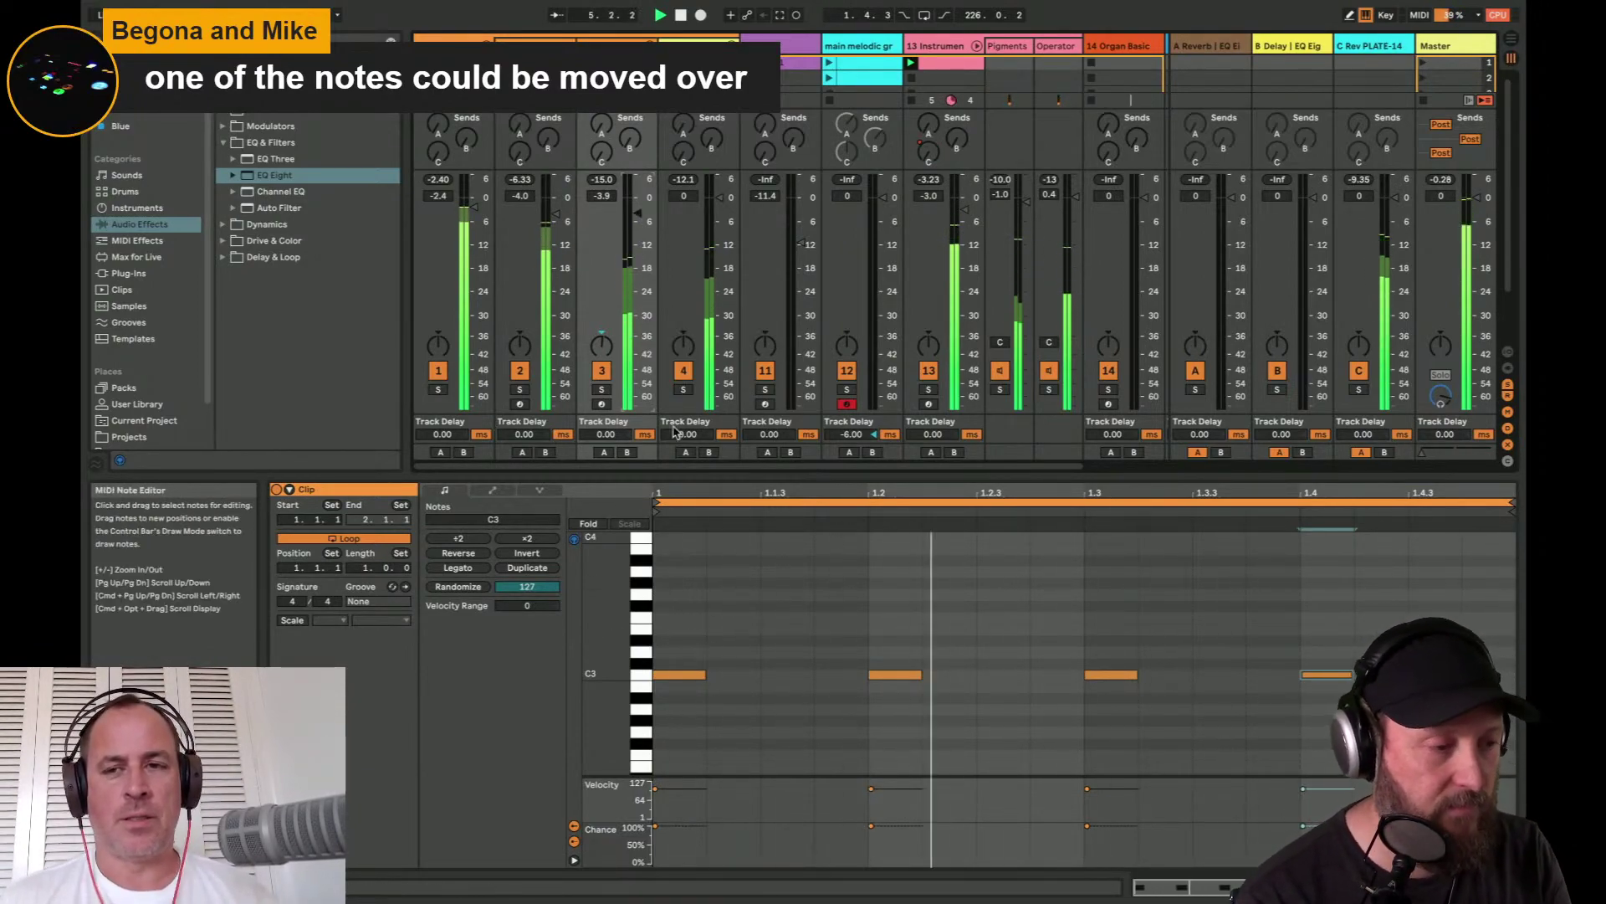
# - Move the bass clip's fourth C#2 note in the first bar to 1.3.3 while the loop plays
pyautogui.hotkey('shift', 'Tab')
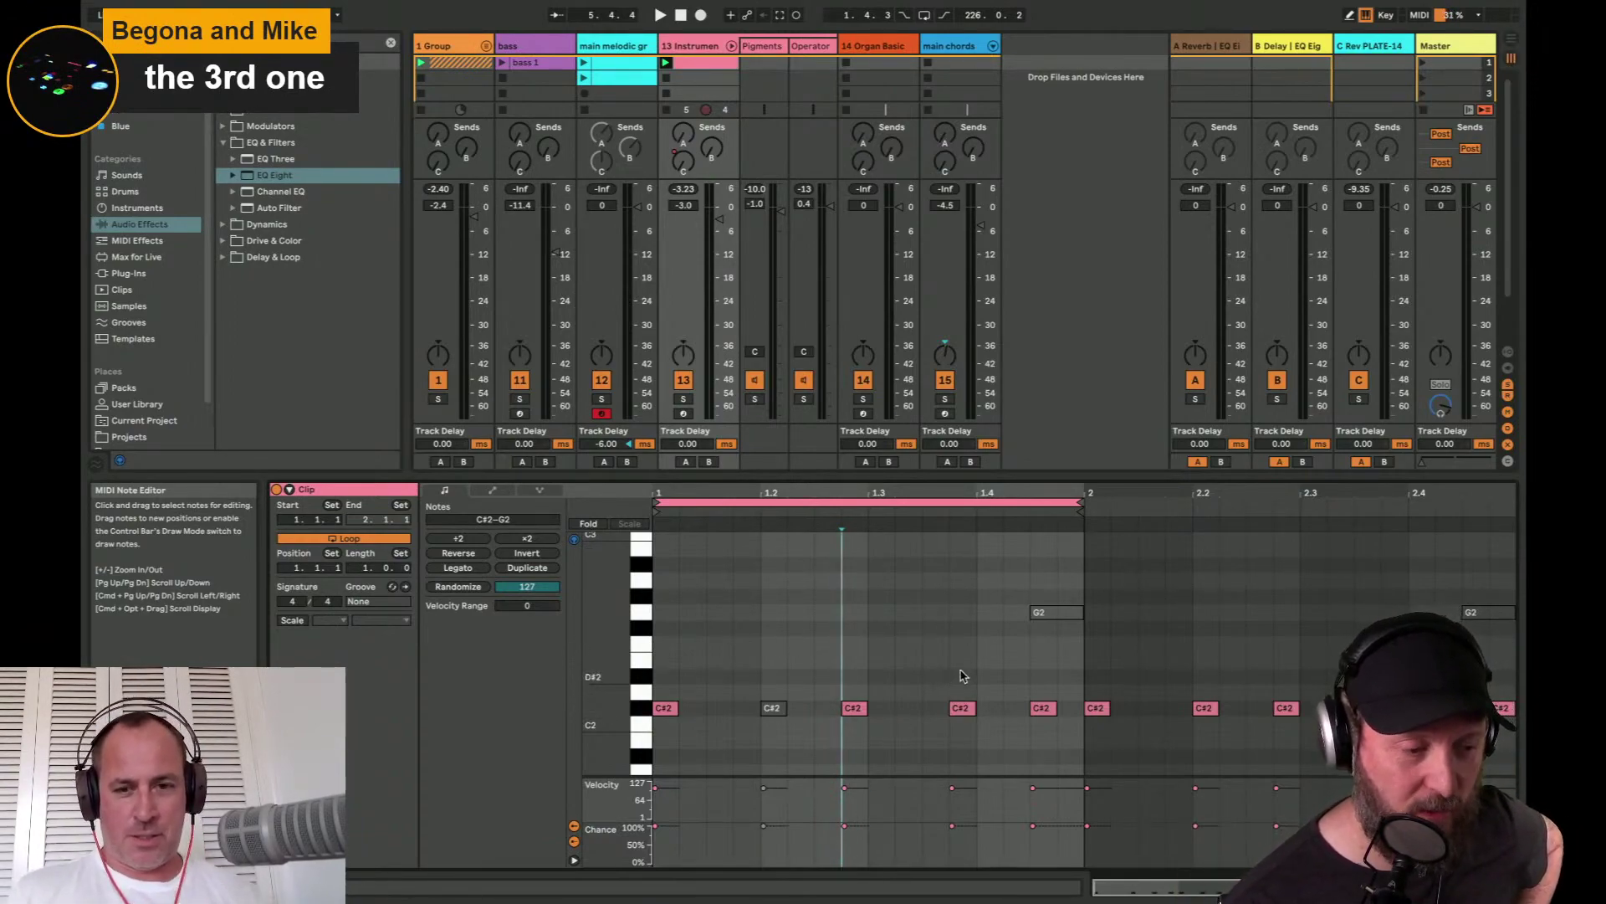
pyautogui.doubleClick(988, 708)
pyautogui.press('space')
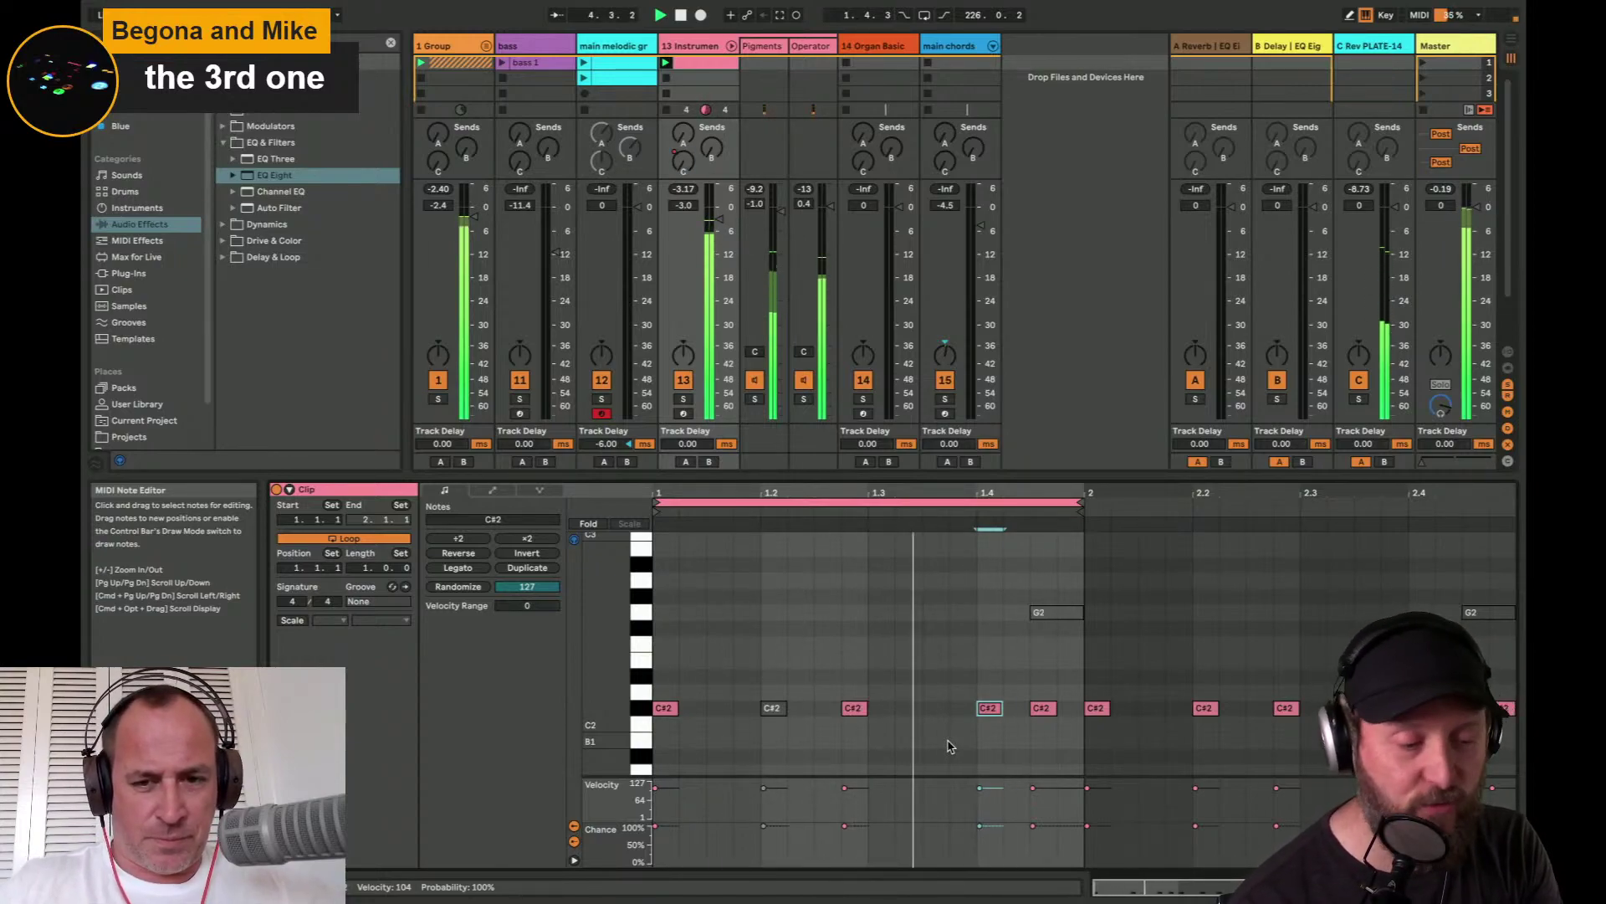
pyautogui.press('Left')
pyautogui.press('Left')
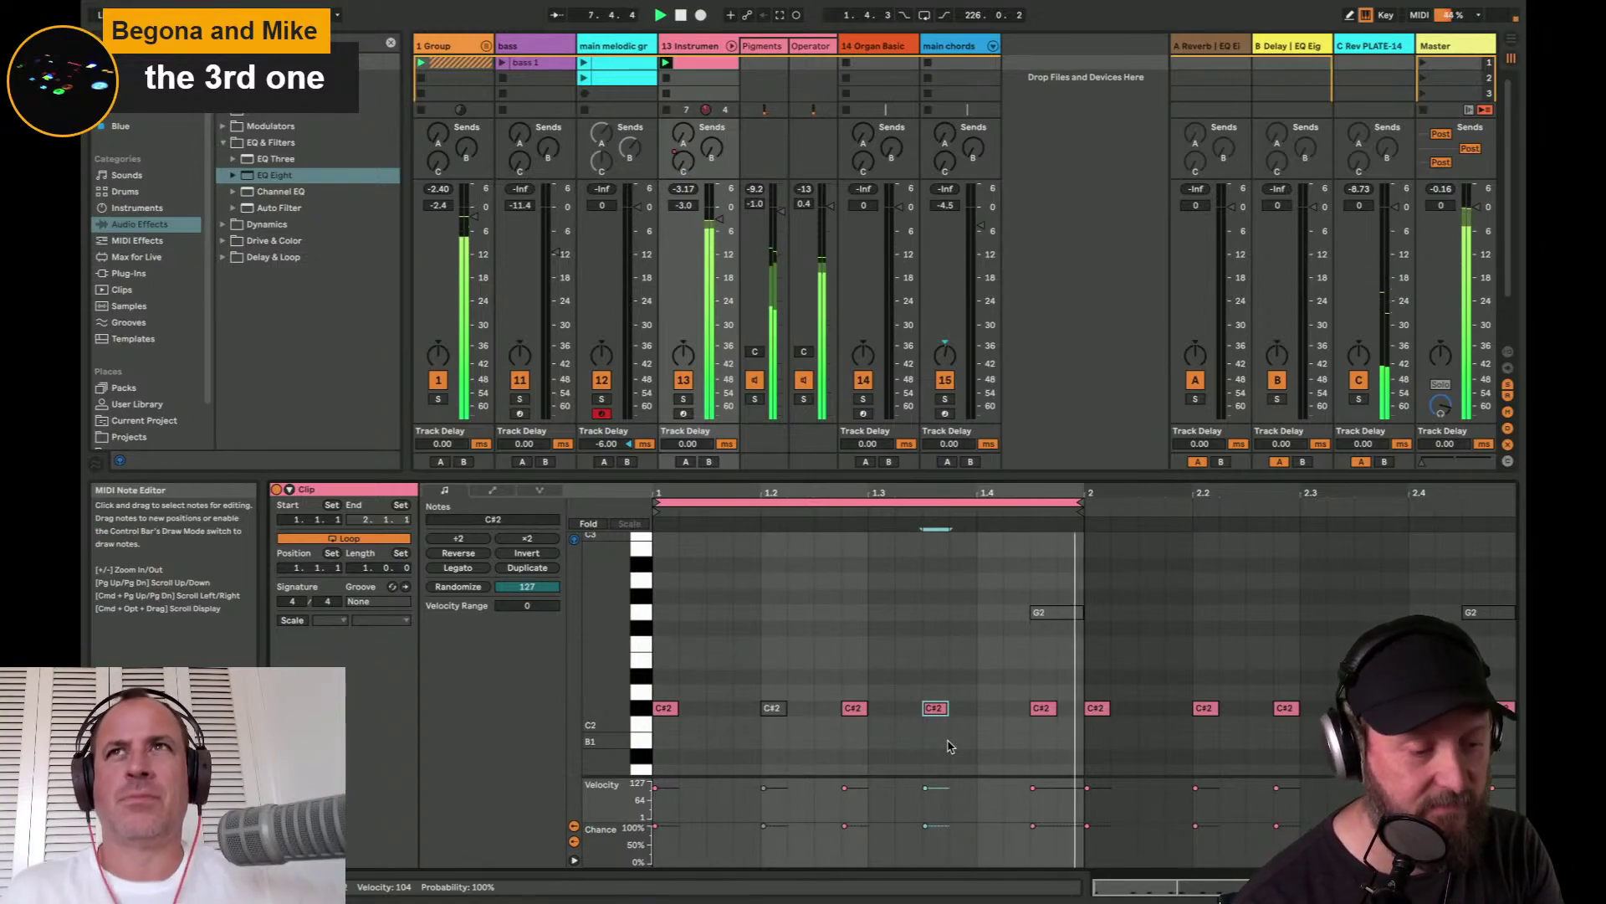
# - Try the bass clip's fourth C#2 note at 1.3.4 and 1.3.2, and return it to 1.3.3
pyautogui.press('Right')
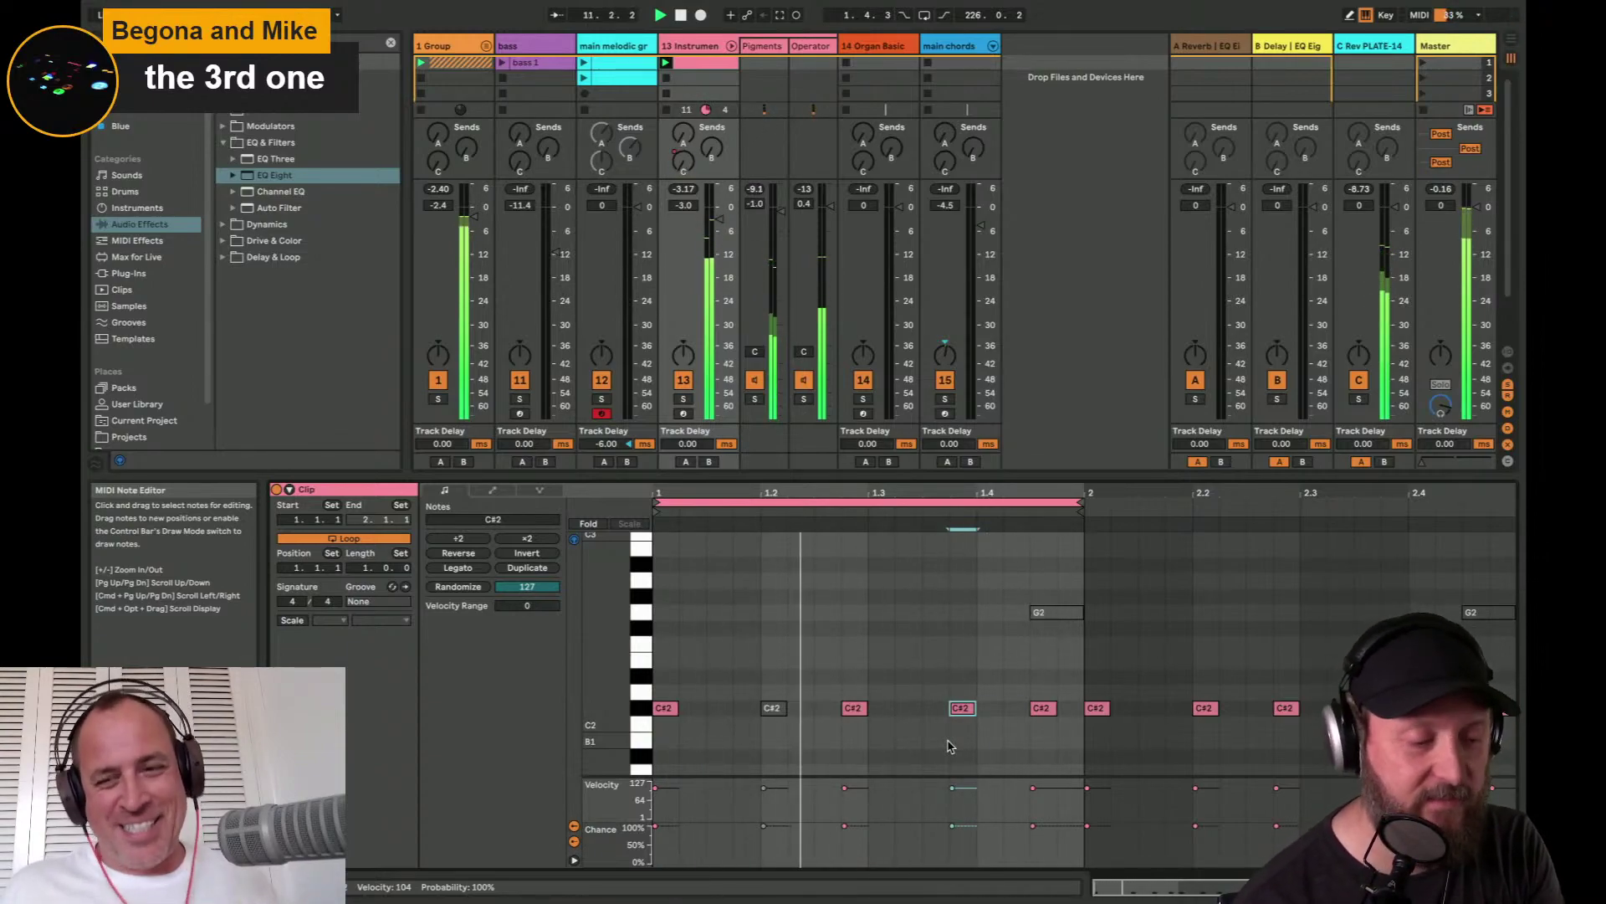
pyautogui.press('Left')
pyautogui.press('Left')
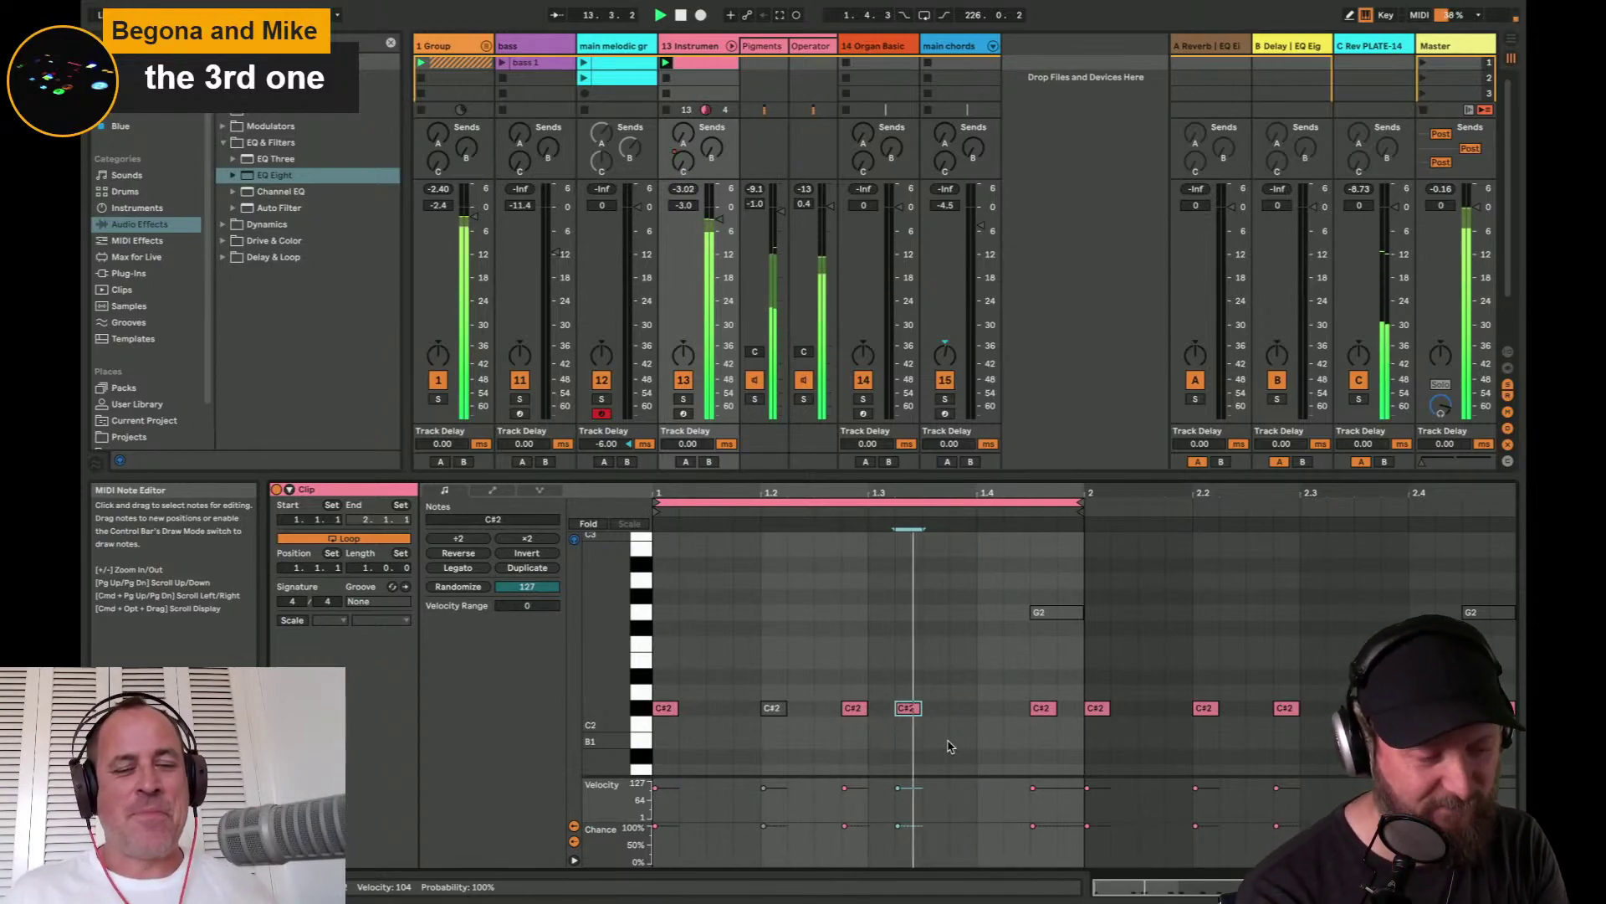
pyautogui.press('Right')
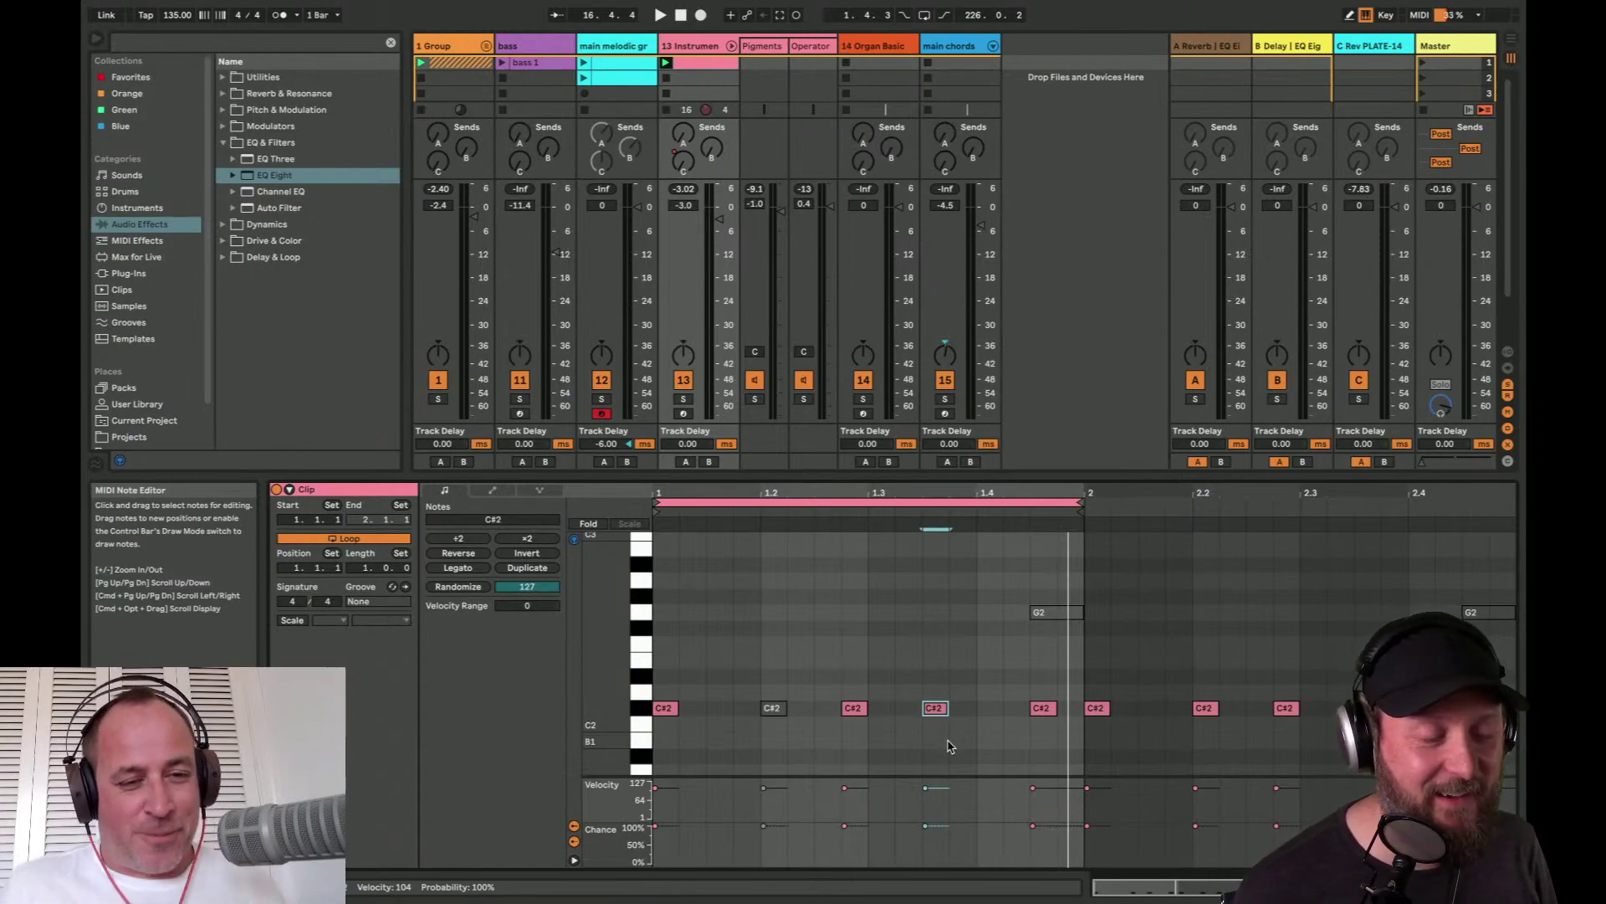
# - Disarm the main melodic group track and save the Live Set
pyautogui.click(602, 413)
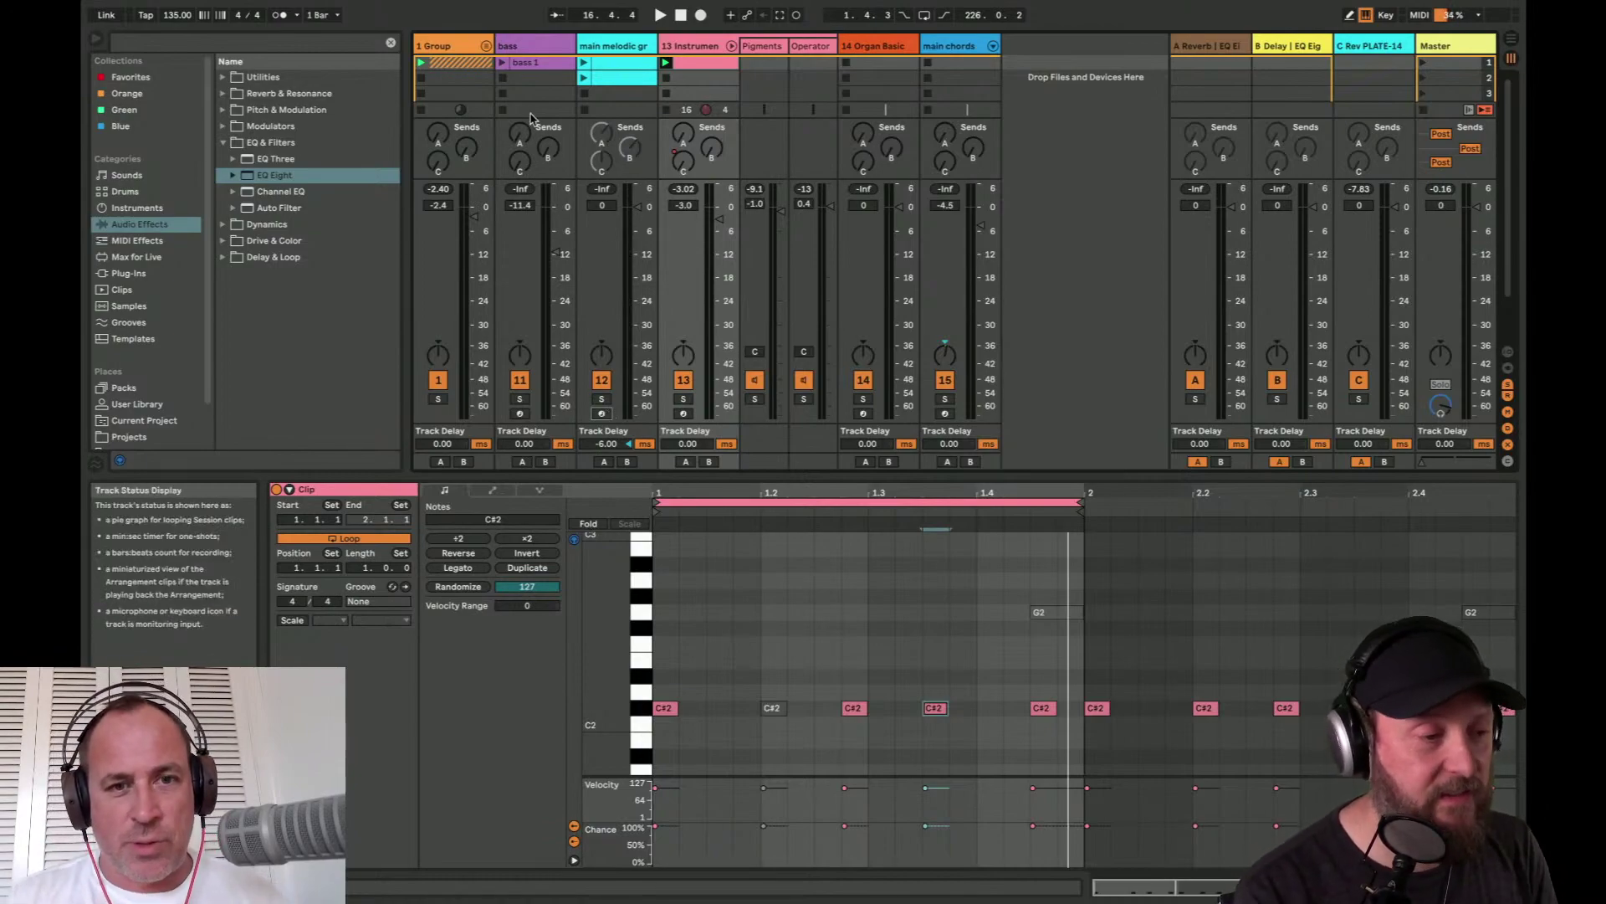
pyautogui.click(176, 9)
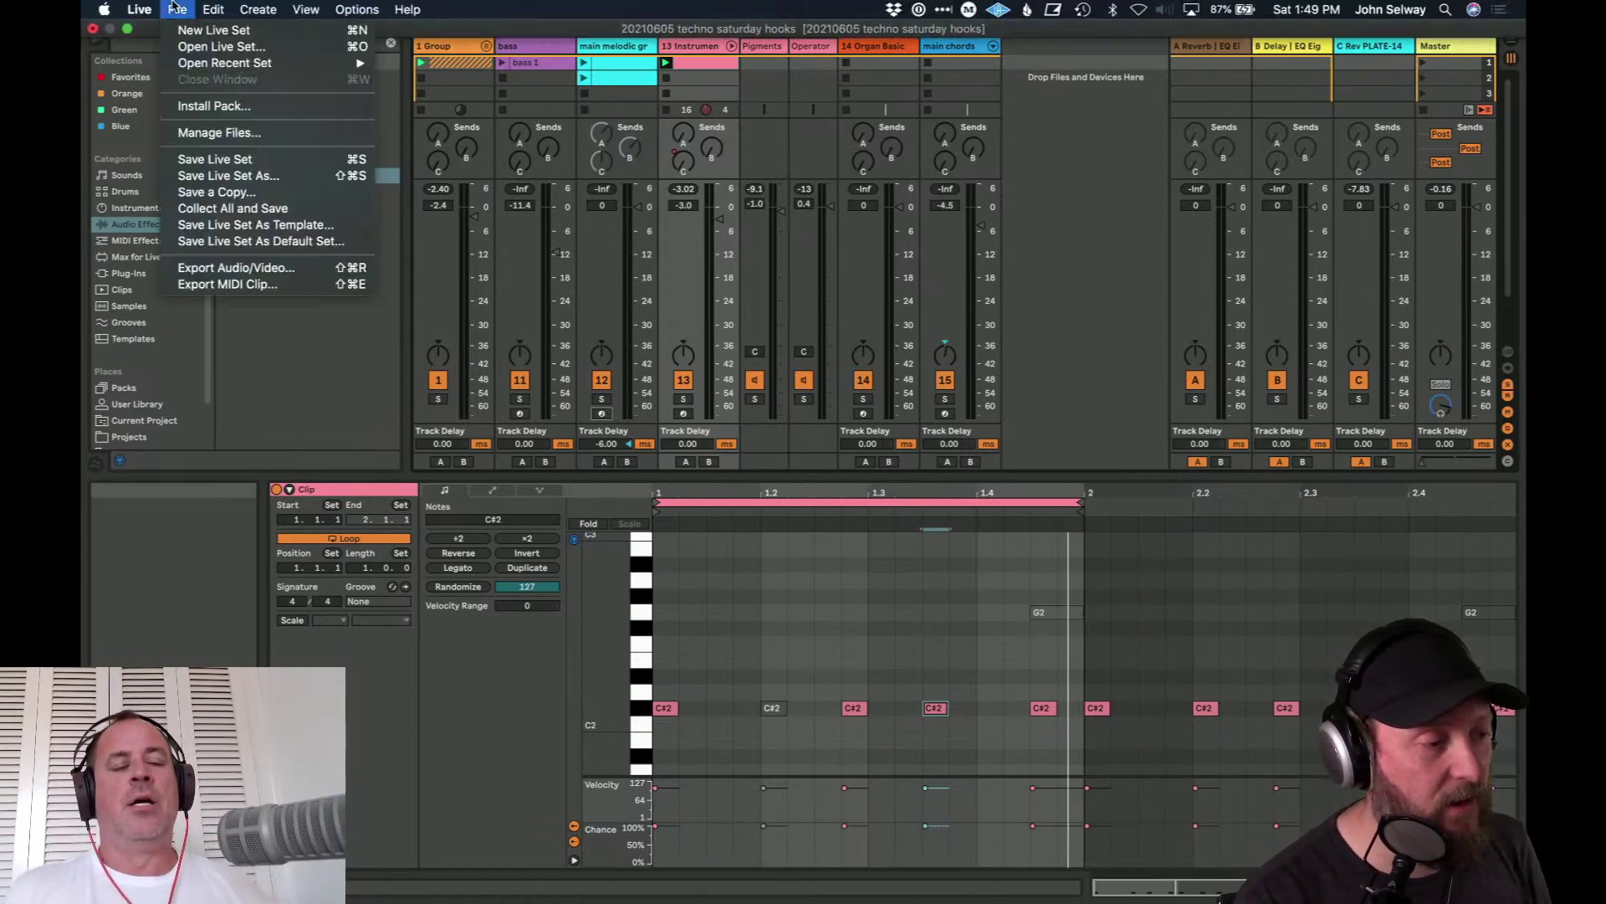
pyautogui.click(213, 160)
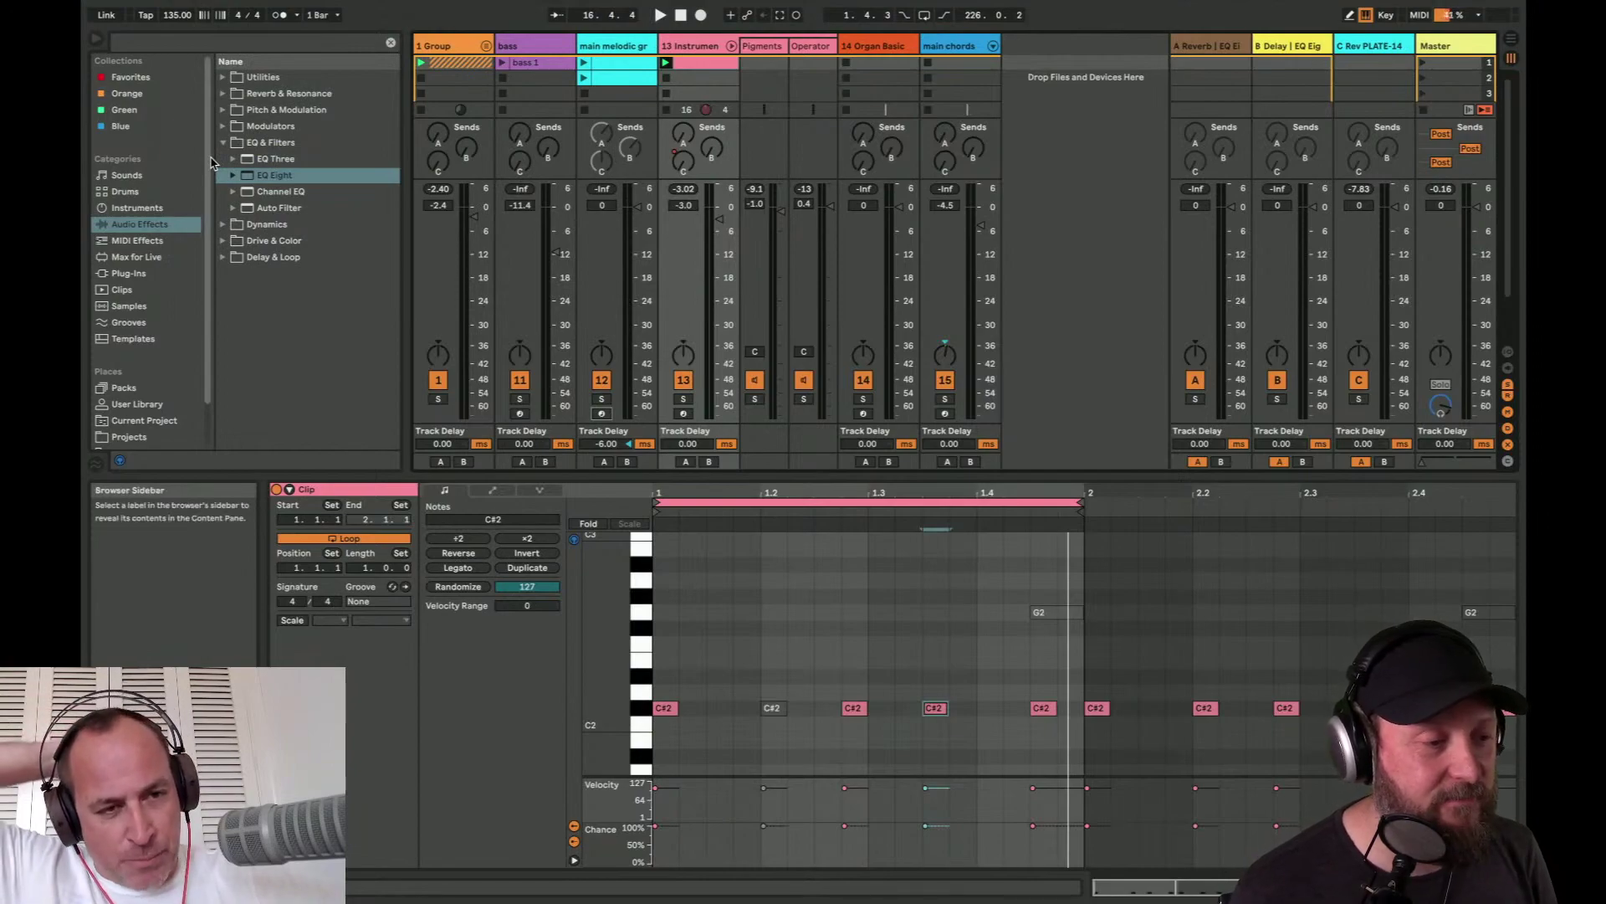
# - Stop the bass instrument group's clip and audition the main melodic track's second clip in solo
pyautogui.click(669, 80)
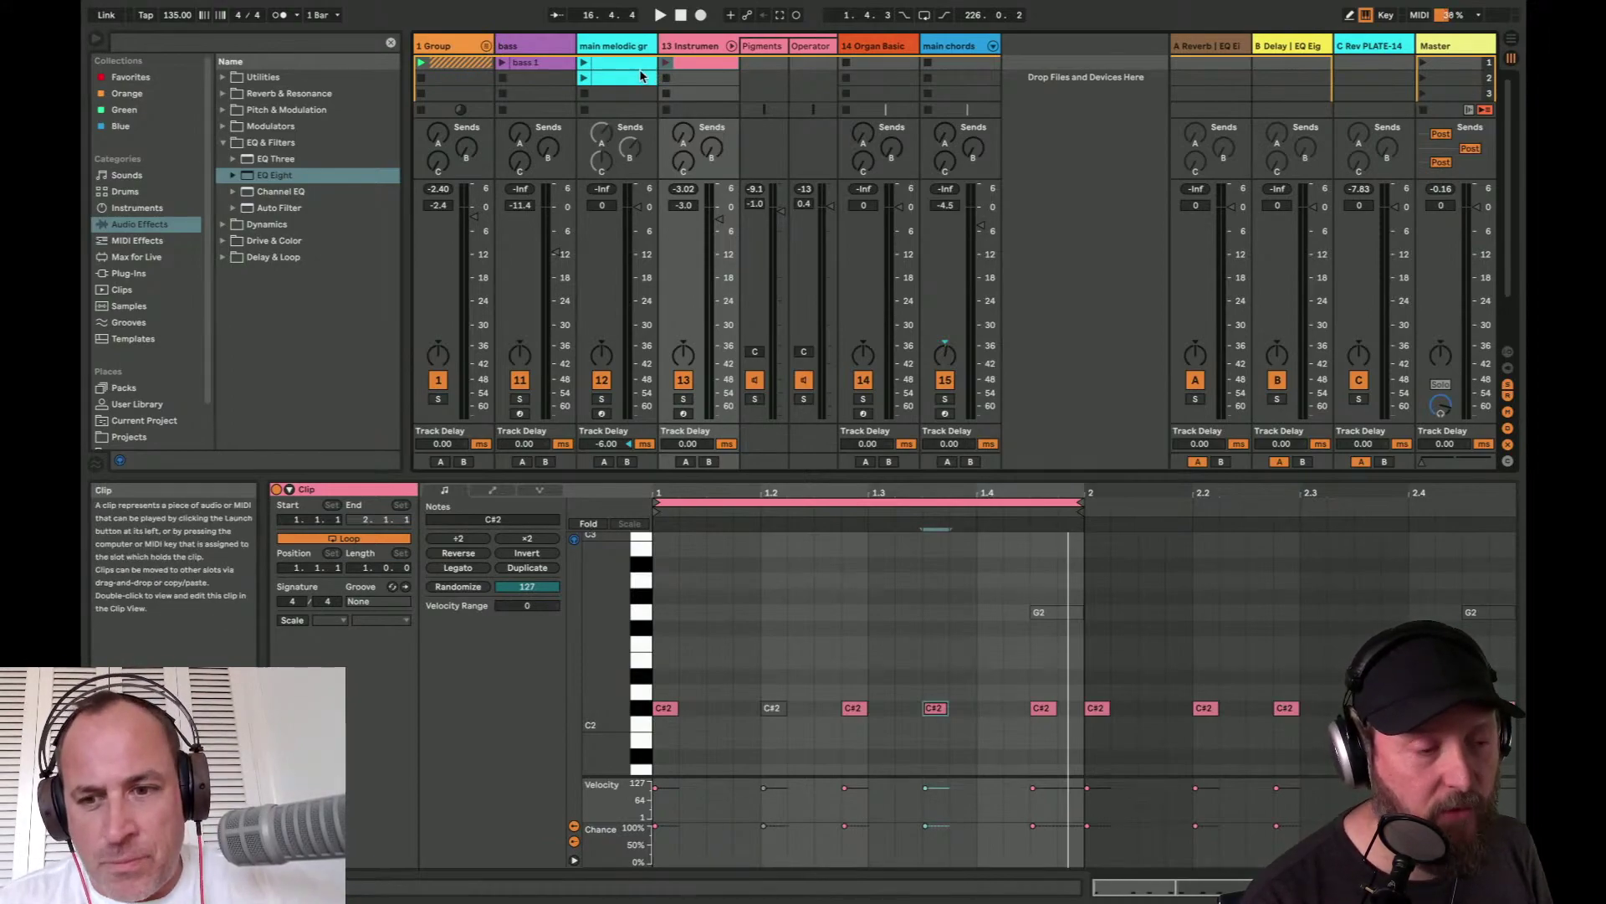
pyautogui.click(621, 58)
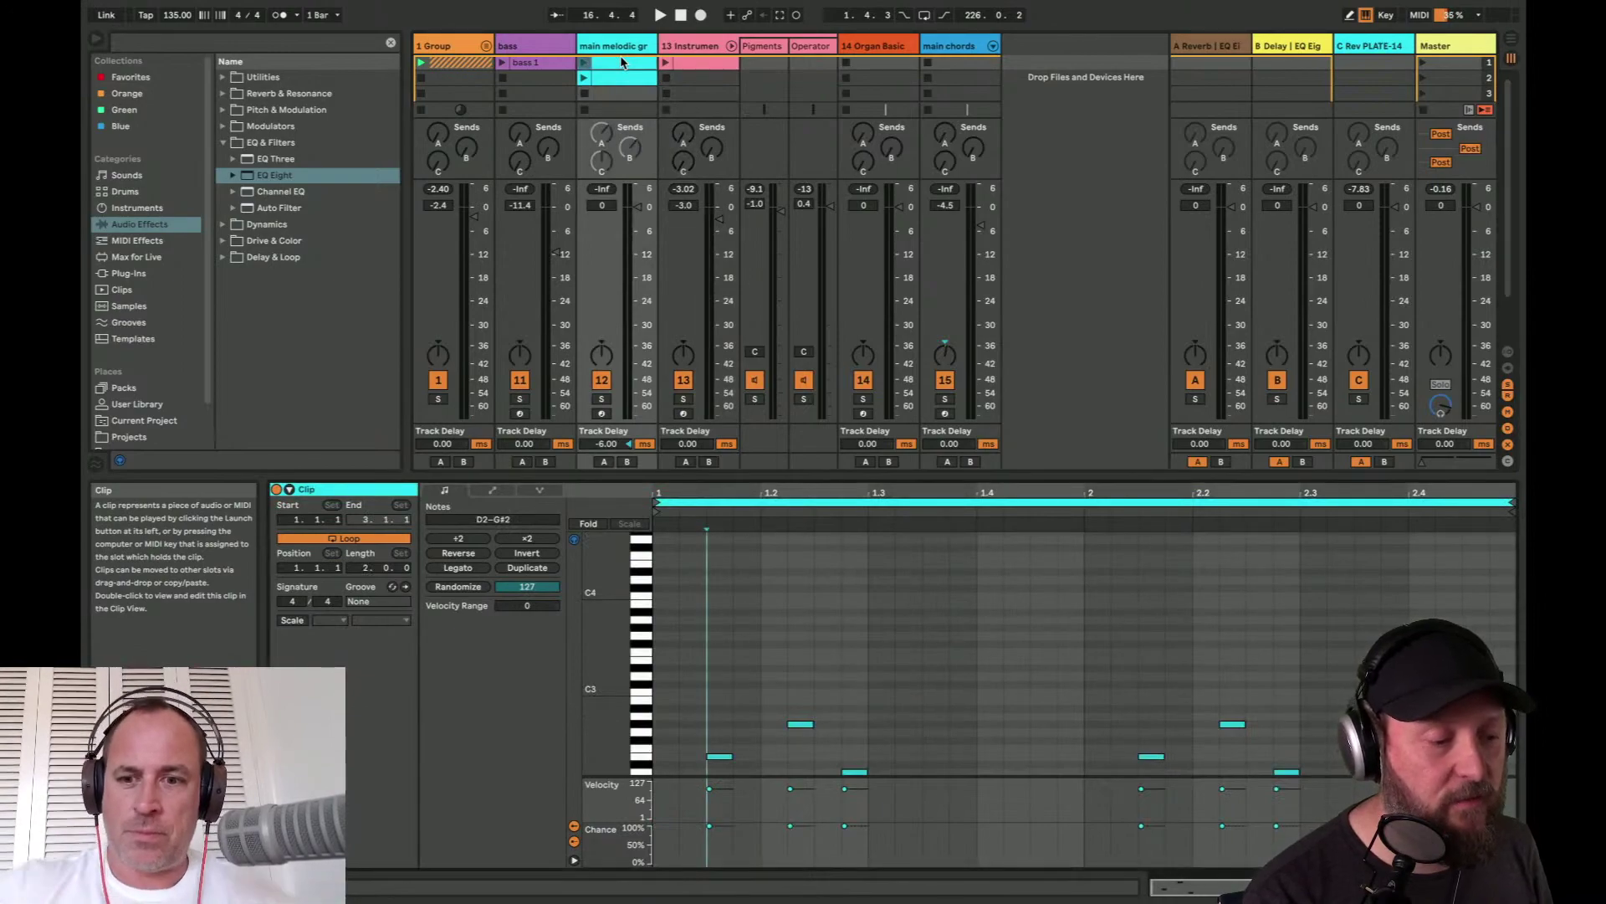
pyautogui.click(617, 79)
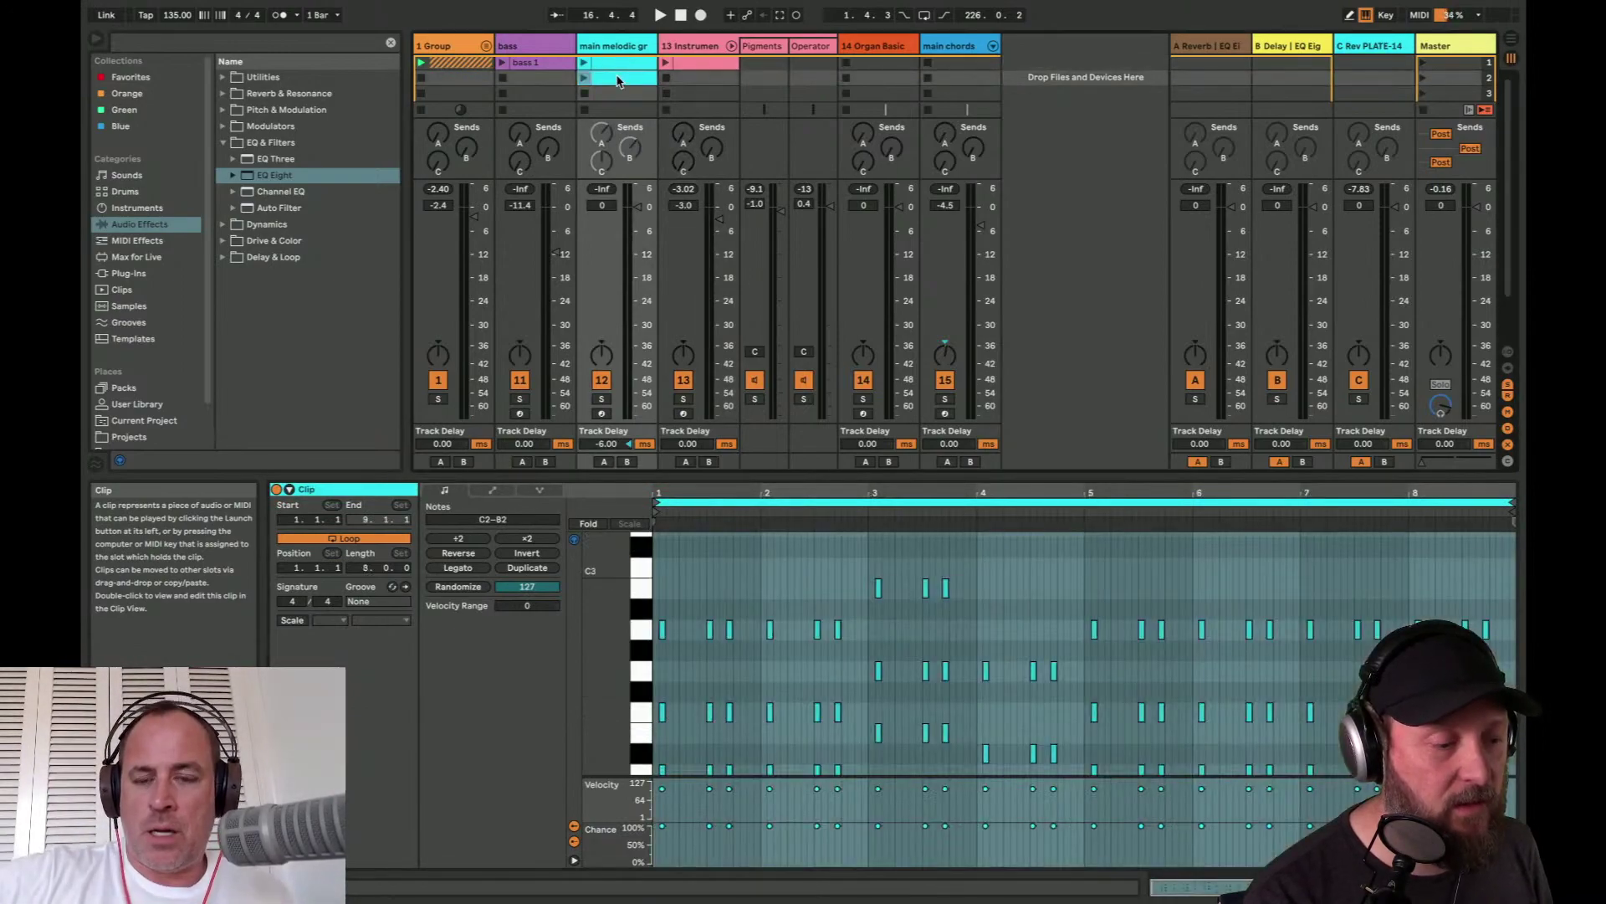
pyautogui.click(602, 398)
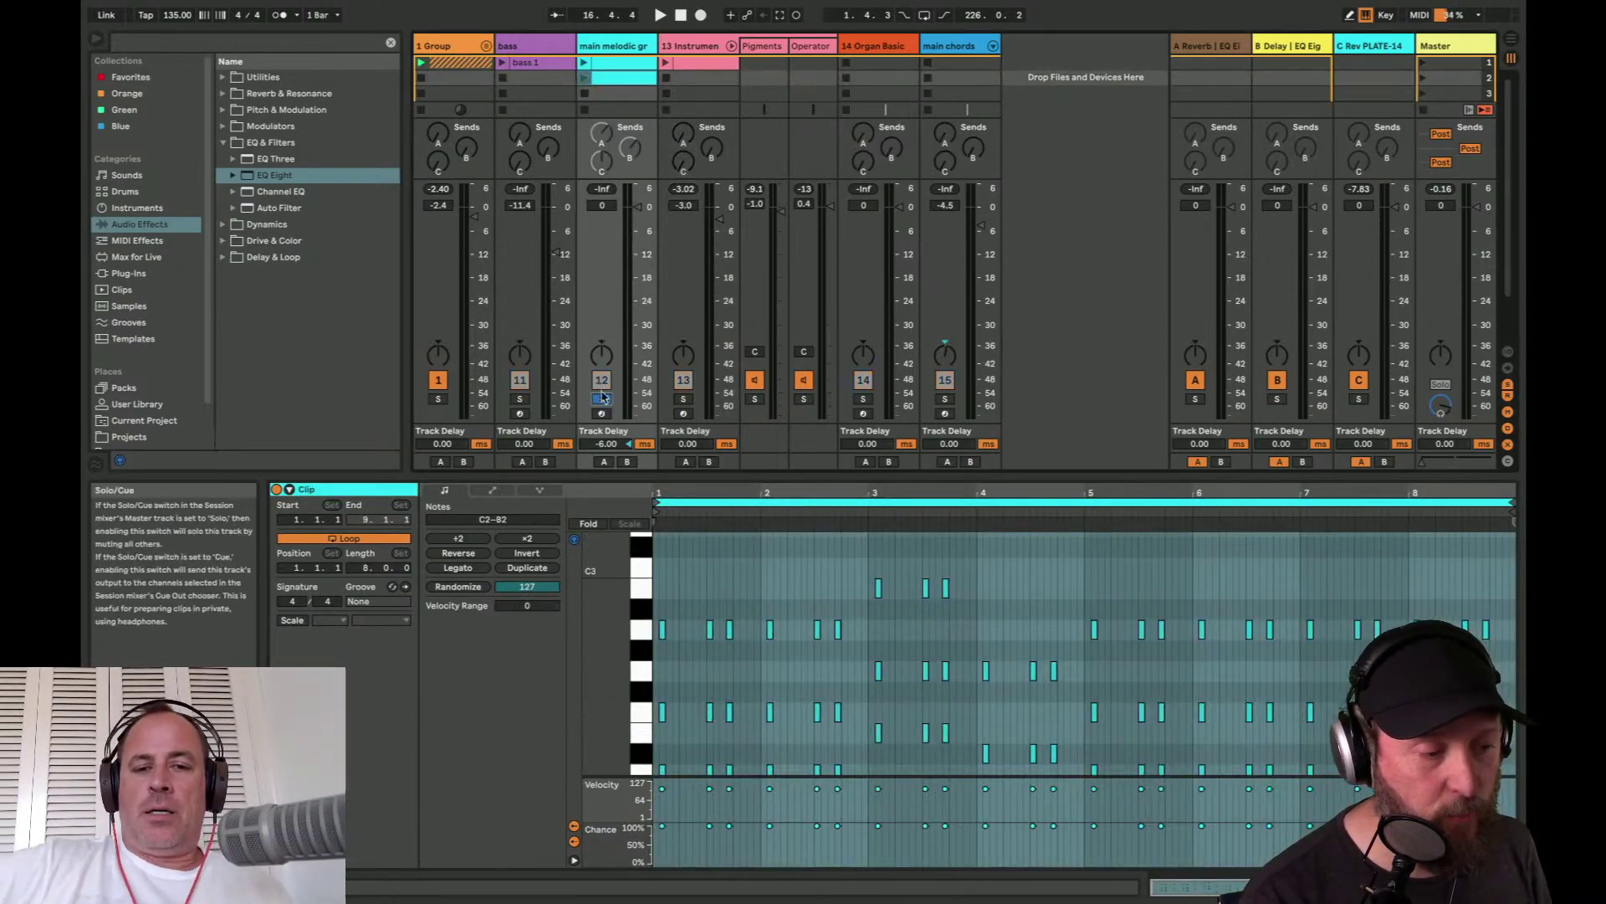
pyautogui.click(584, 78)
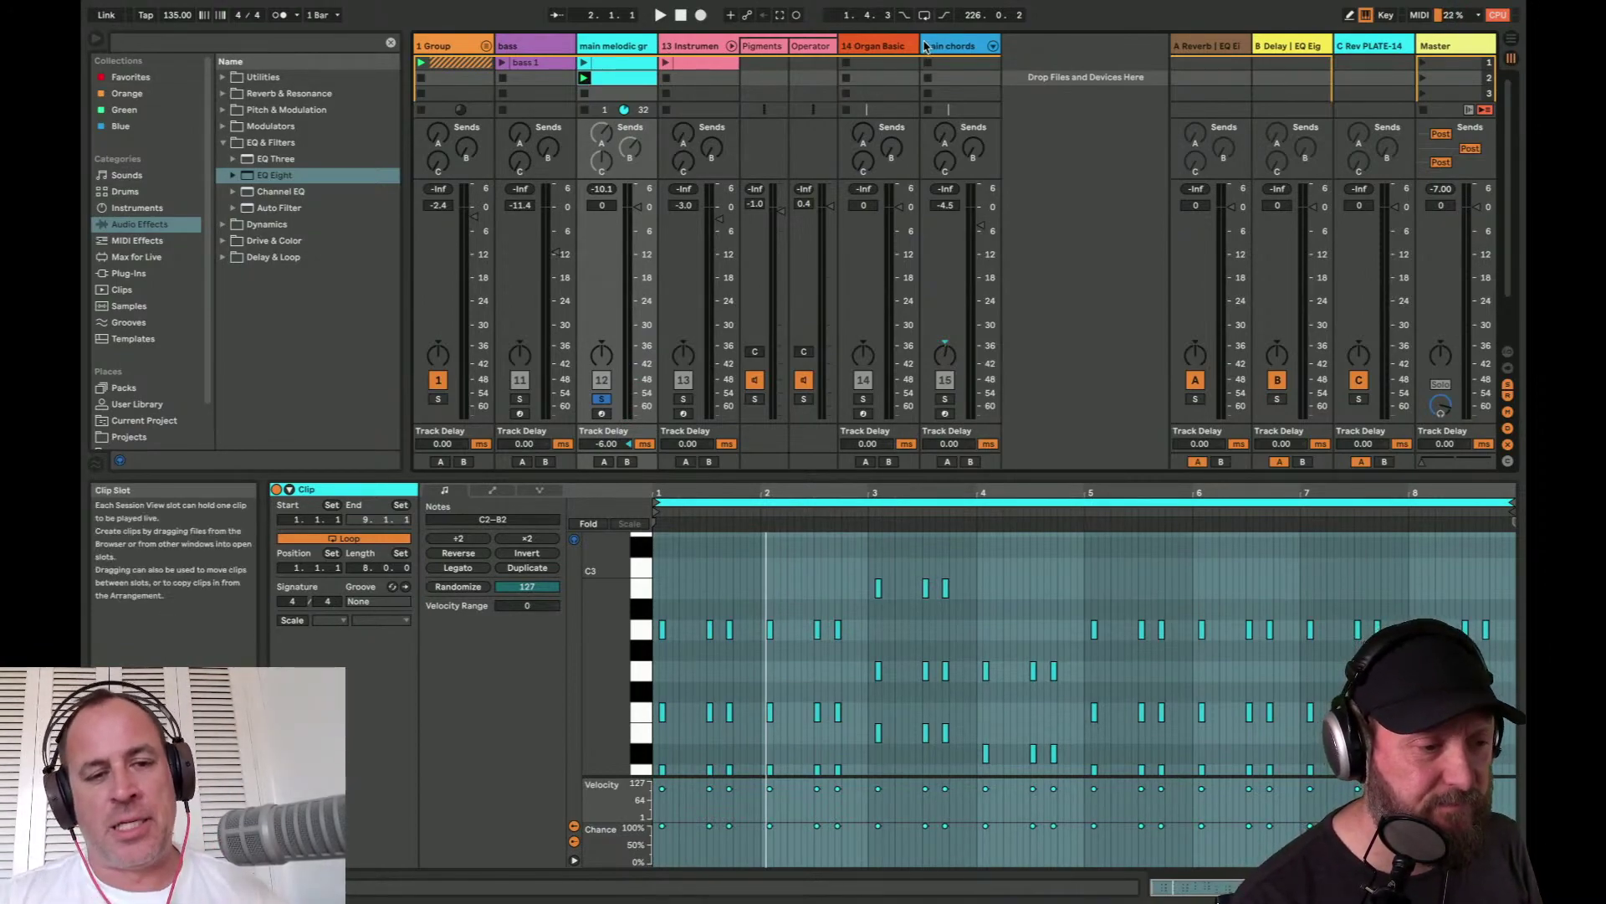
# - Fold the bass instrument group and insert a new MIDI track after the 14 Organ Basic track
pyautogui.click(876, 47)
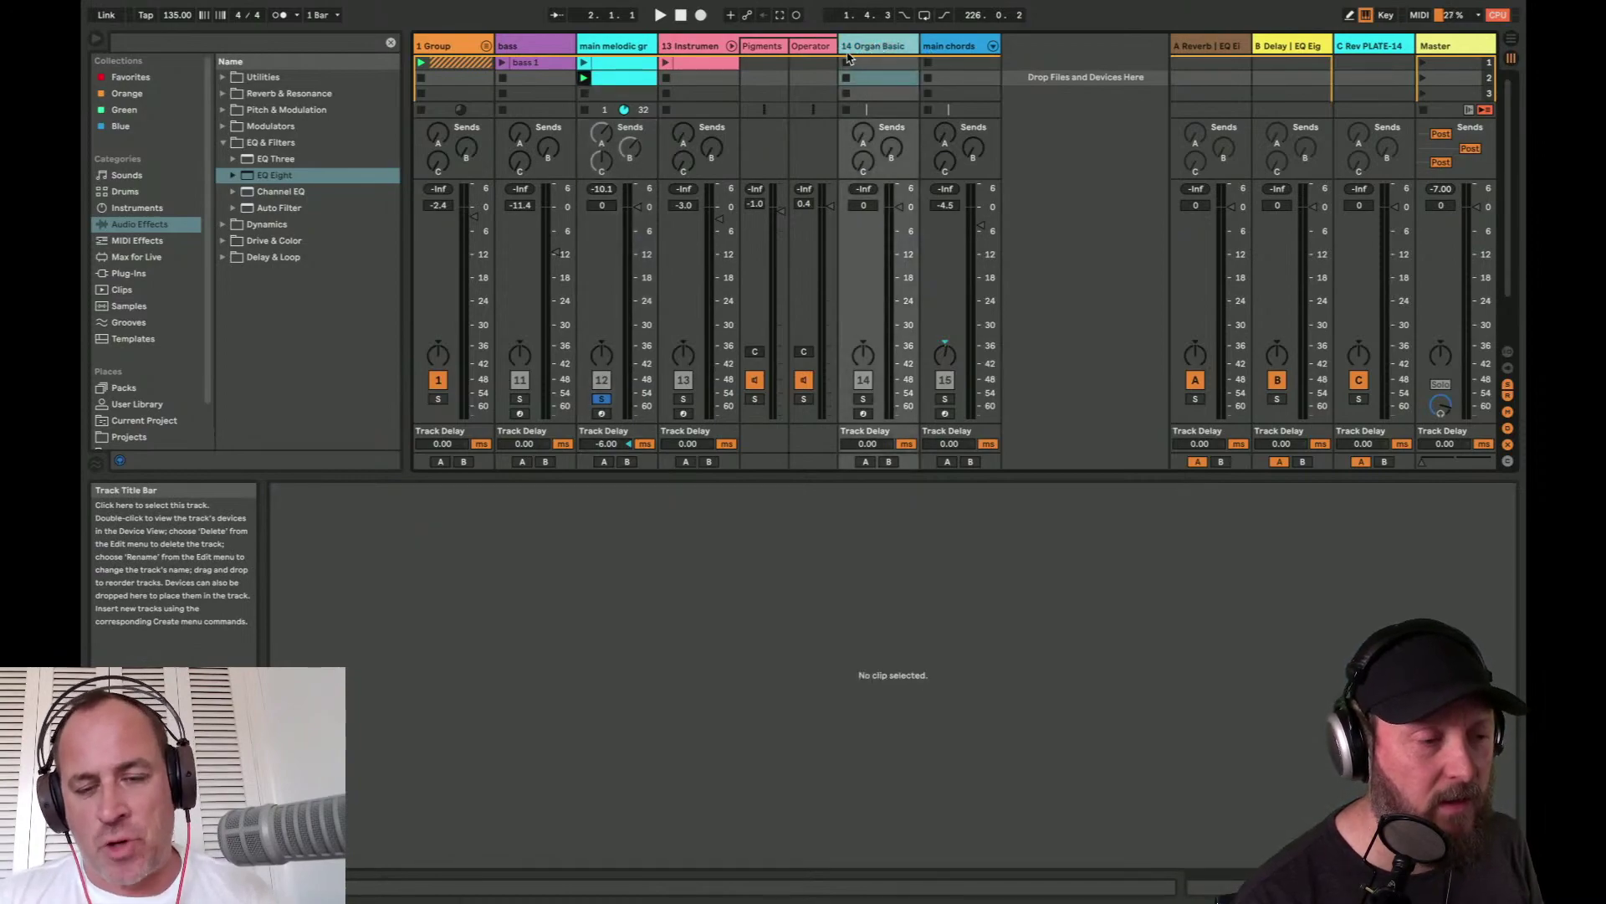
pyautogui.click(731, 45)
pyautogui.rightClick(811, 44)
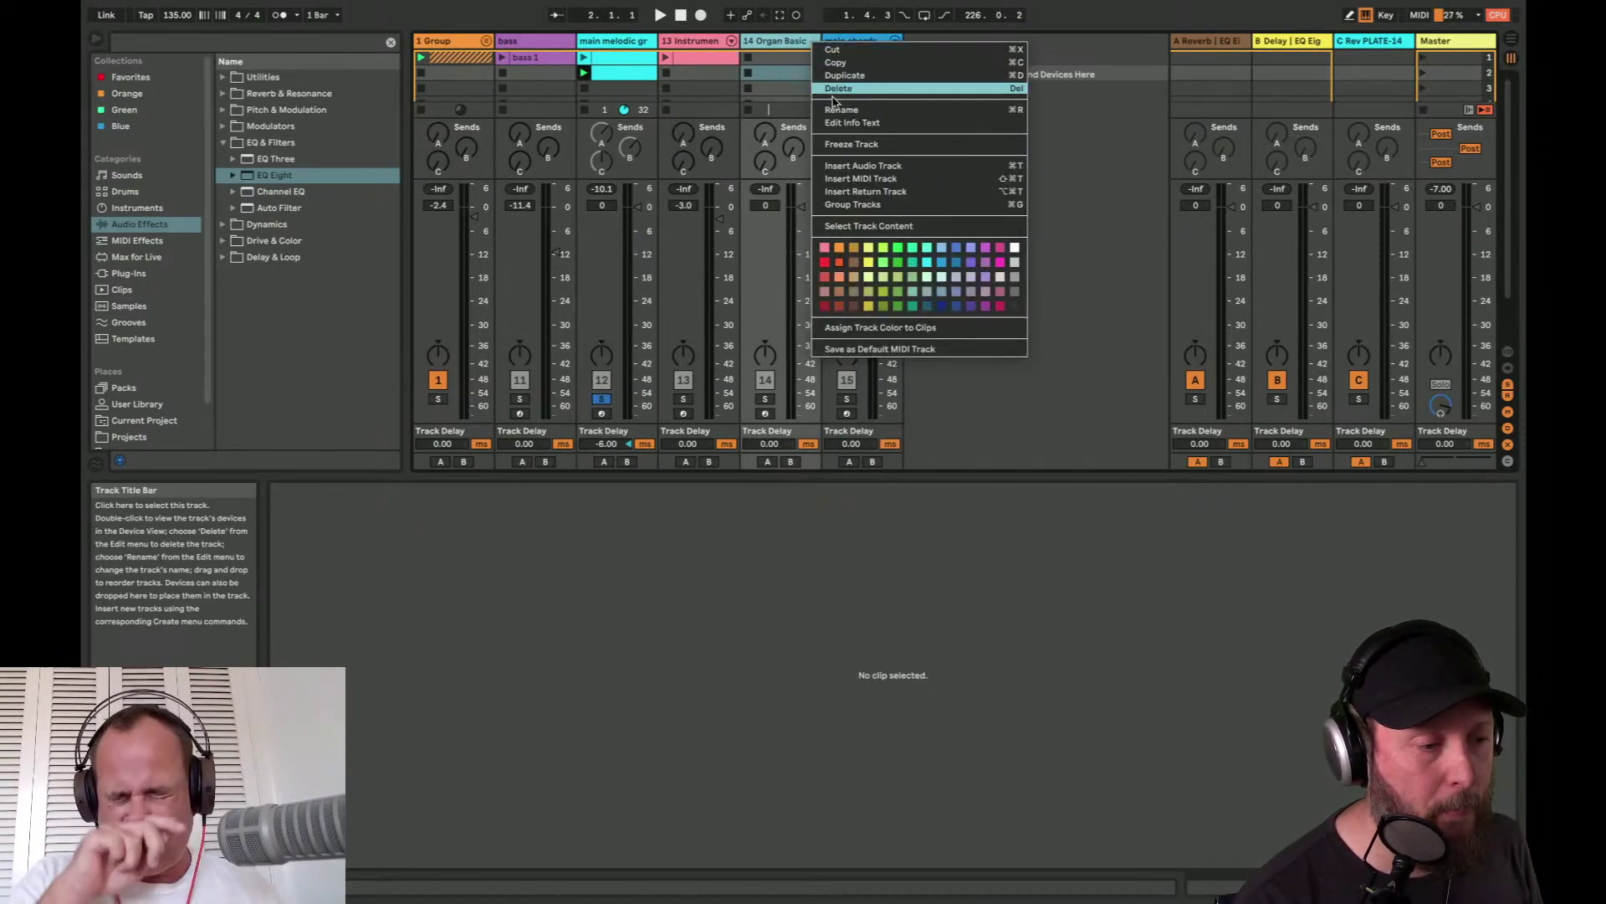
pyautogui.click(844, 181)
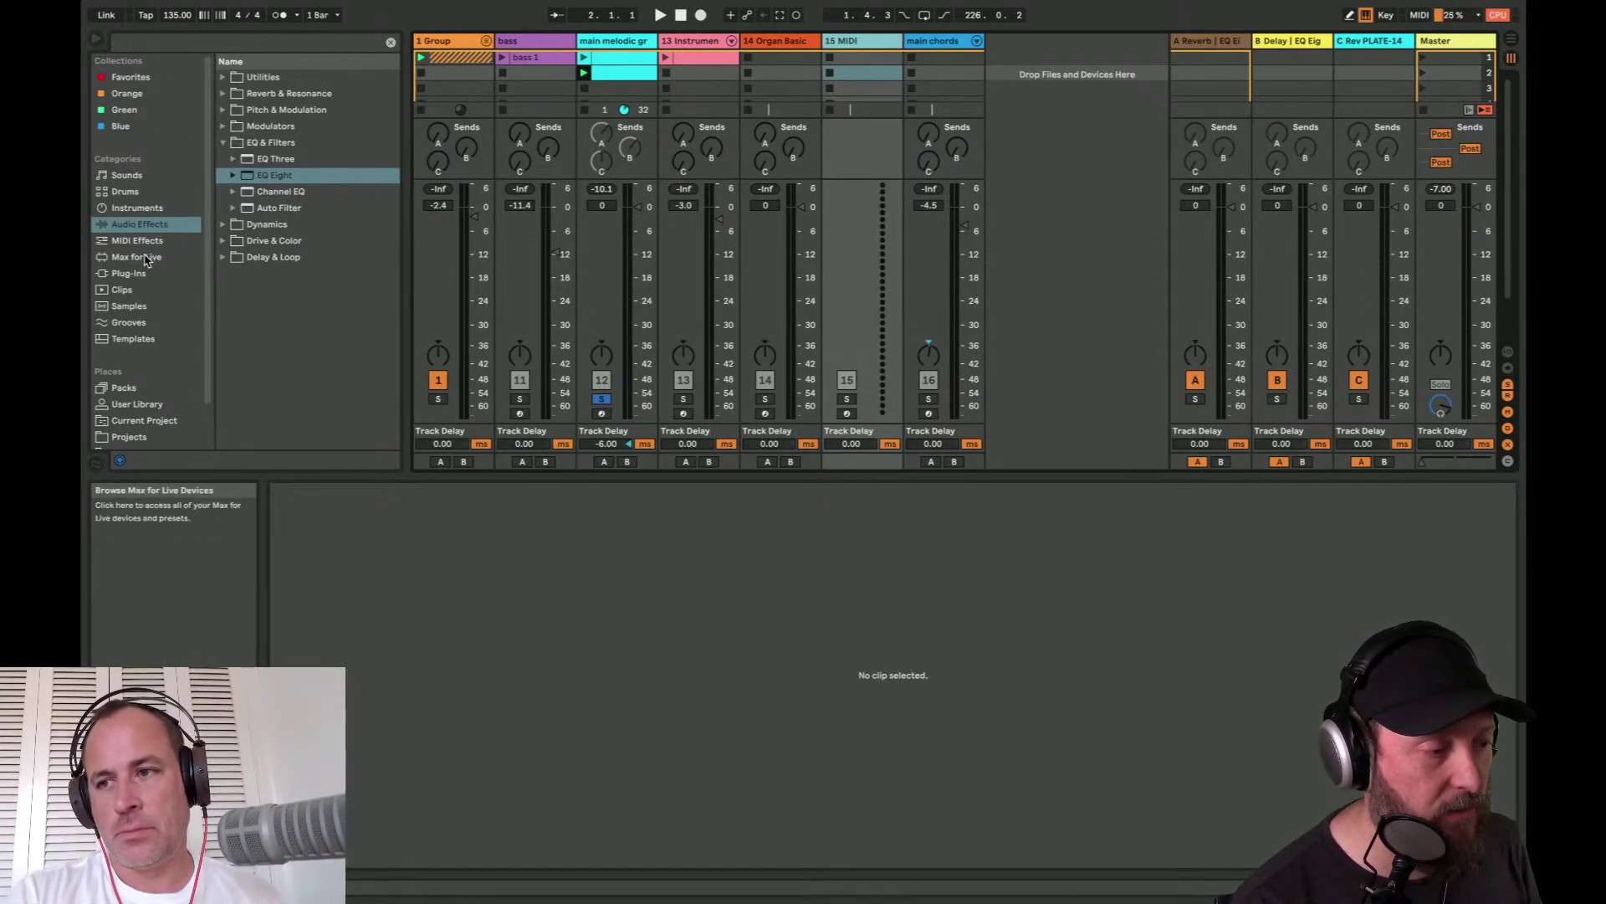
# - Load Wavetable on the new MIDI track with oscillator 1's position at 68%, and unsolo the main melodic track
pyautogui.click(138, 209)
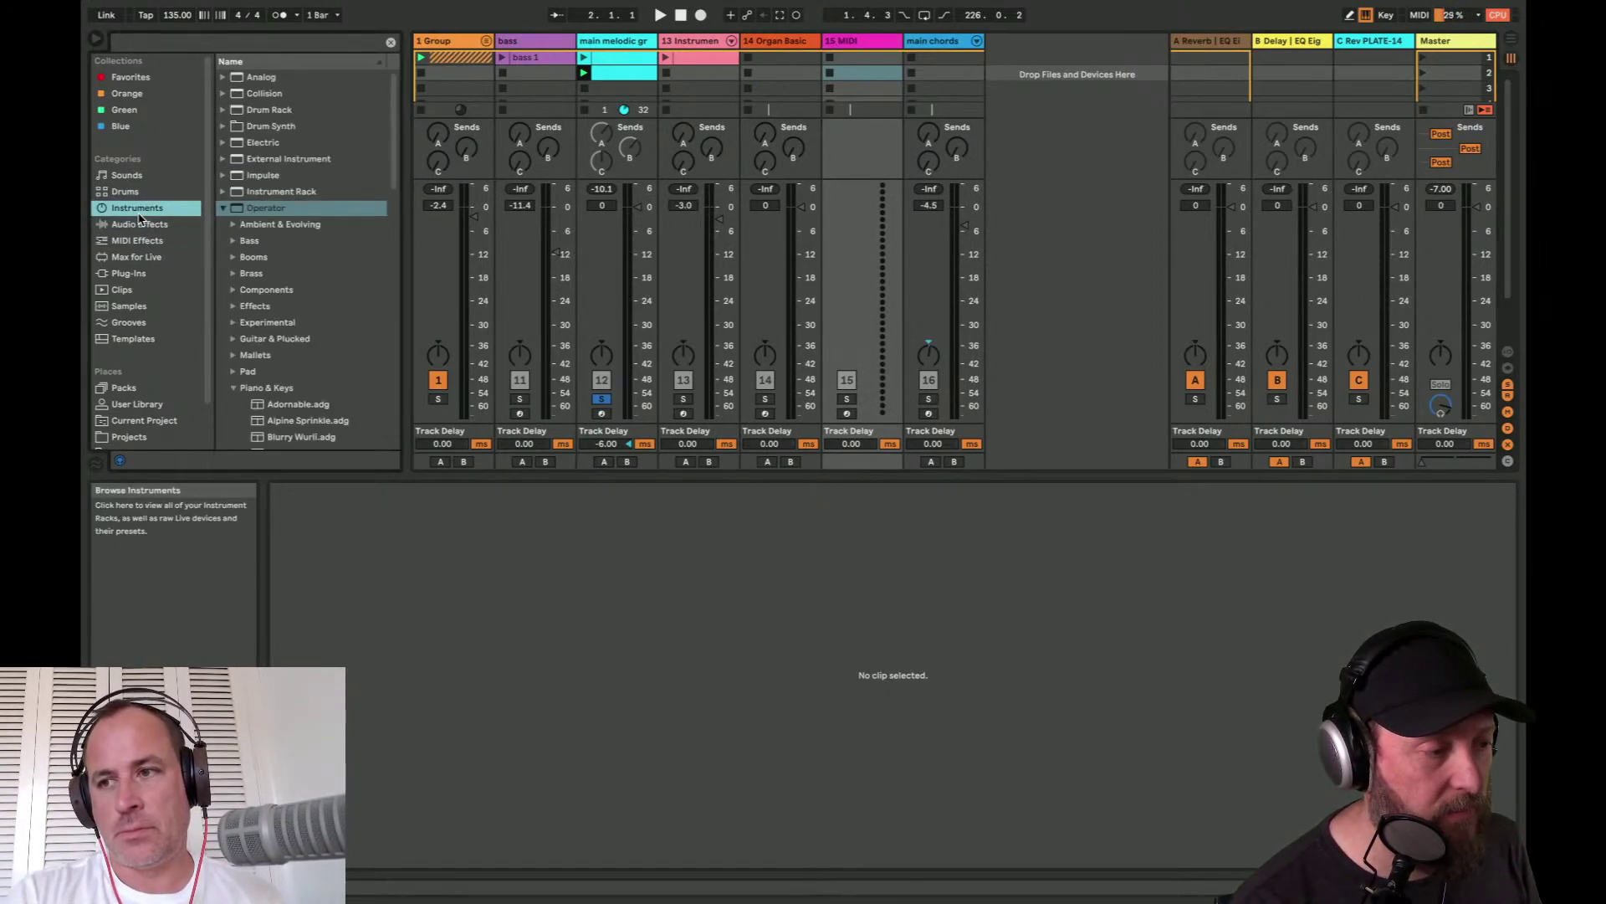
pyautogui.click(224, 208)
pyautogui.click(237, 272)
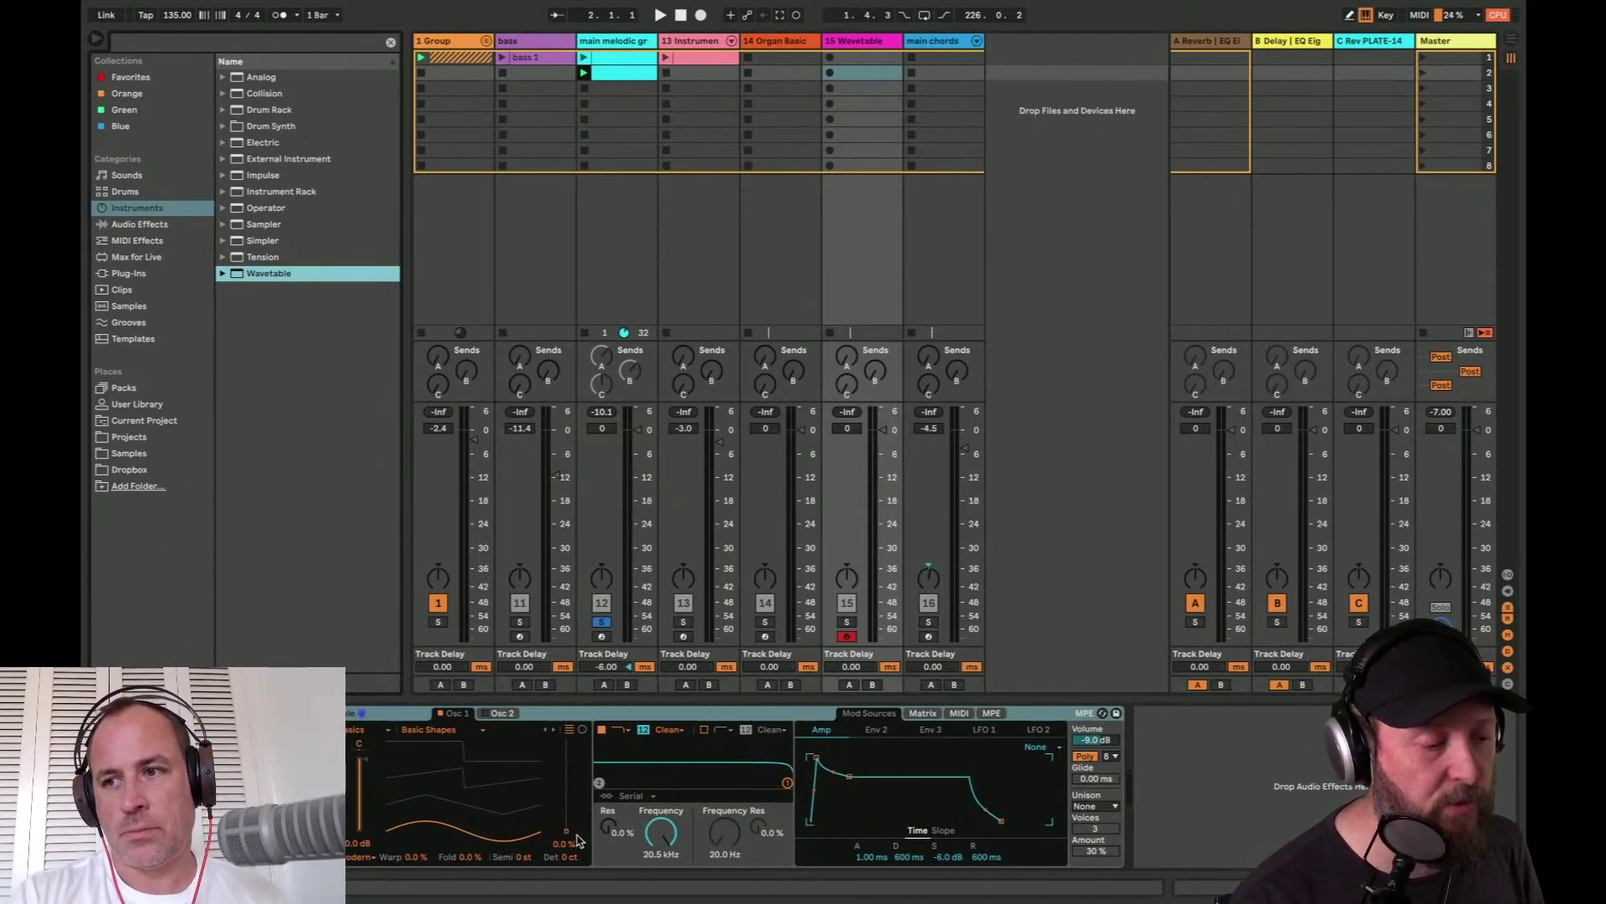
pyautogui.moveTo(564, 844); pyautogui.dragTo(565, 767)
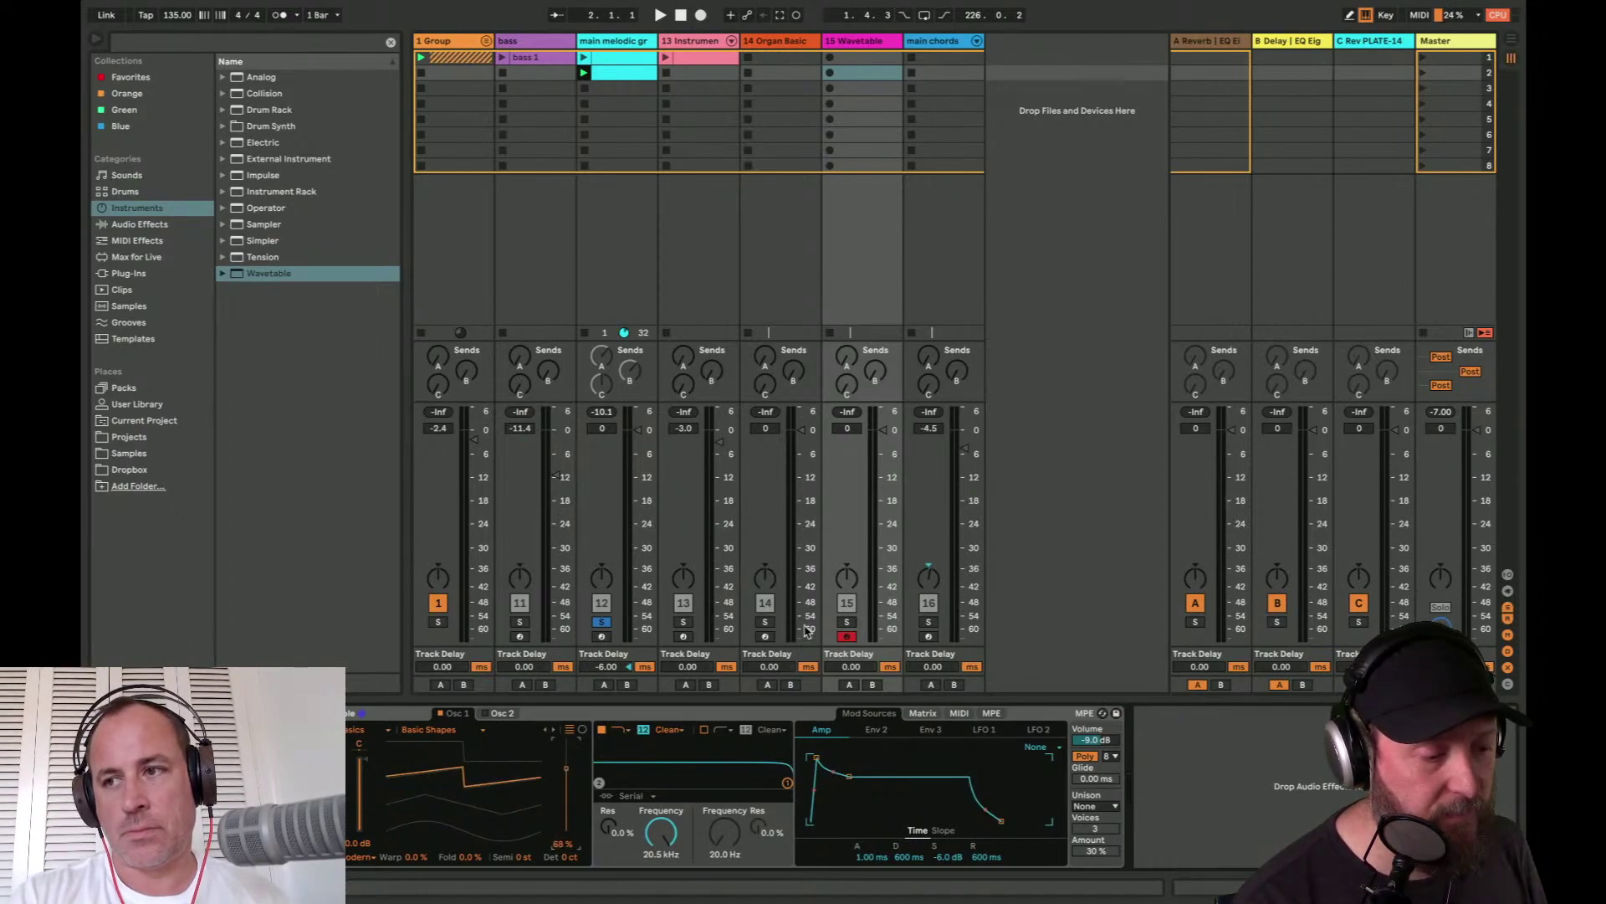
pyautogui.click(601, 621)
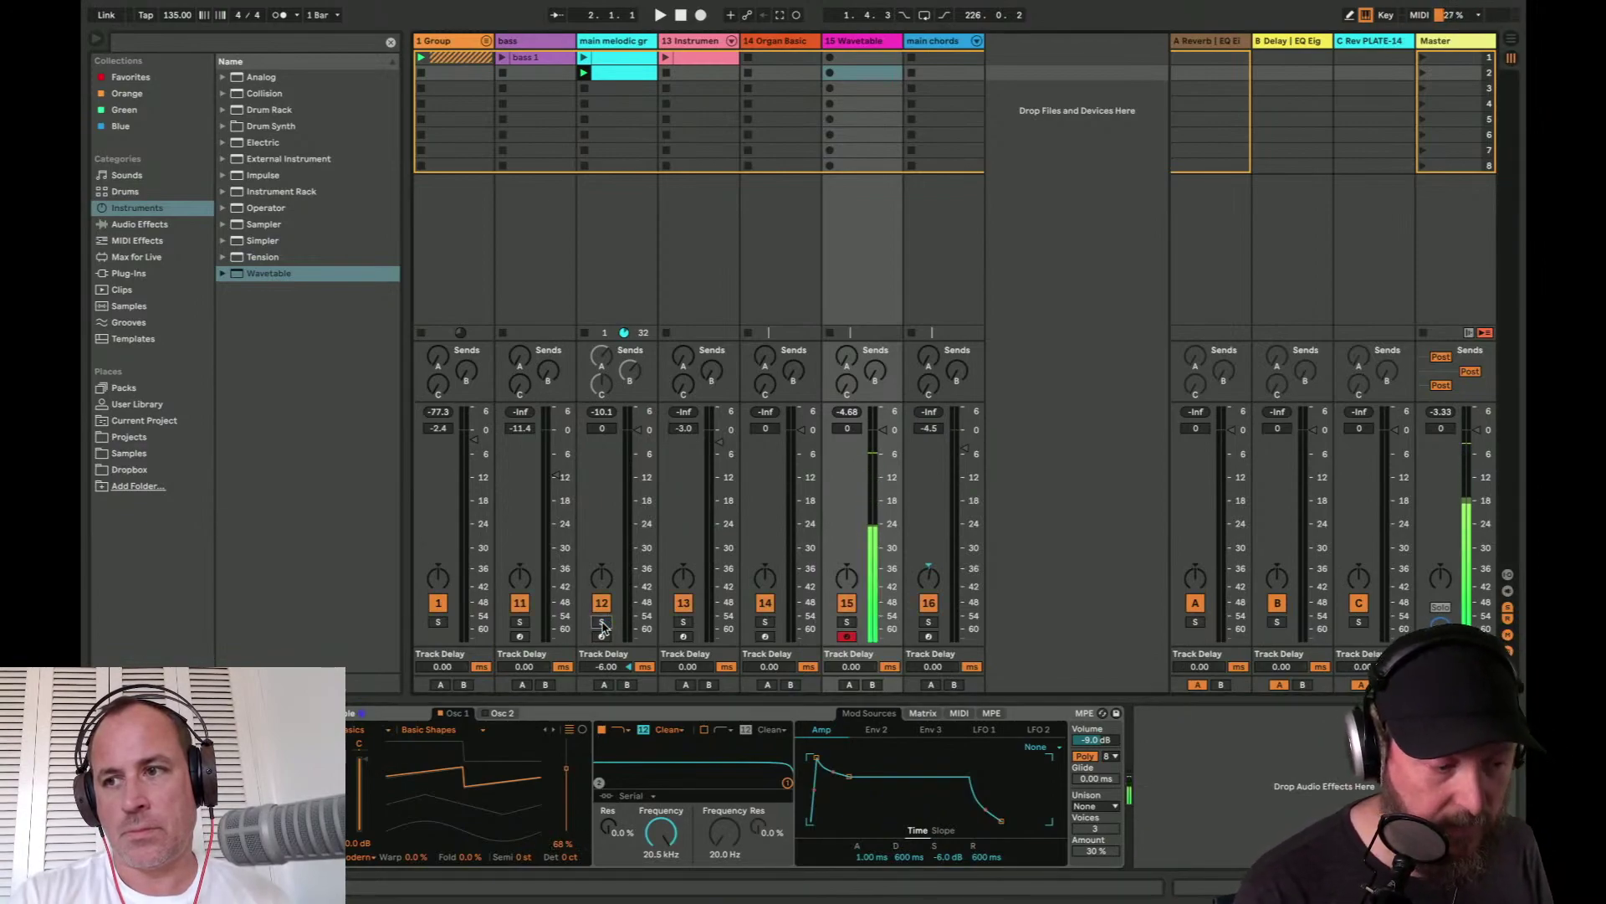
# - Set Wavetable's amp envelope to 683 ms decay, -inf dB sustain and 113 ms release, and lower filter 1's frequency to 88.3 Hz
pyautogui.moveTo(948, 857); pyautogui.dragTo(988, 846)
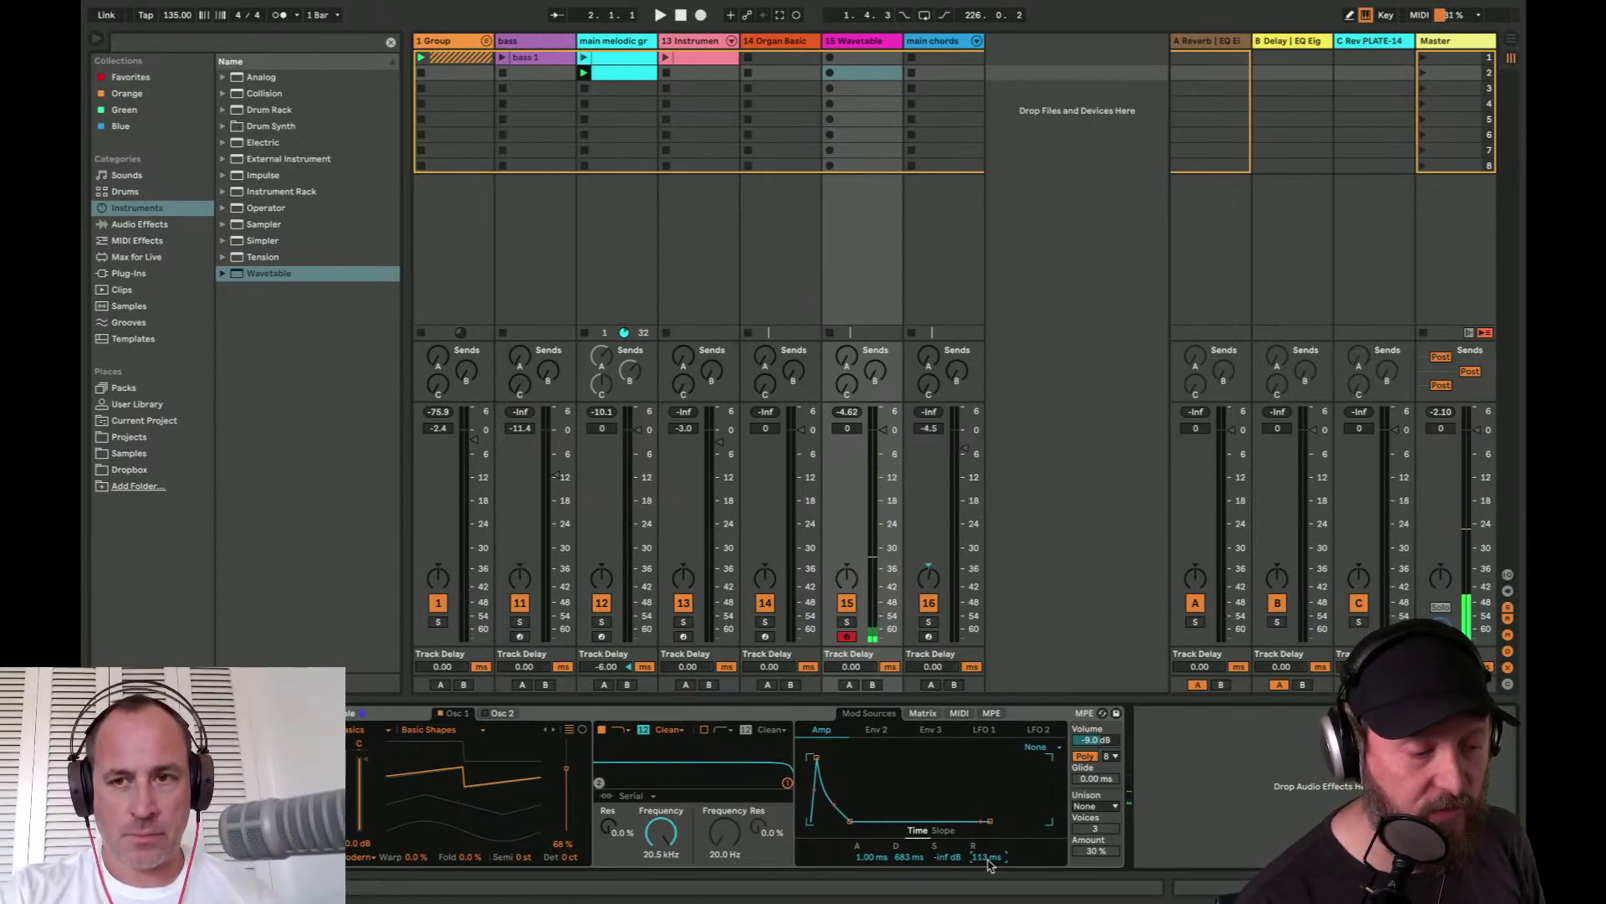
pyautogui.moveTo(668, 836); pyautogui.dragTo(668, 887)
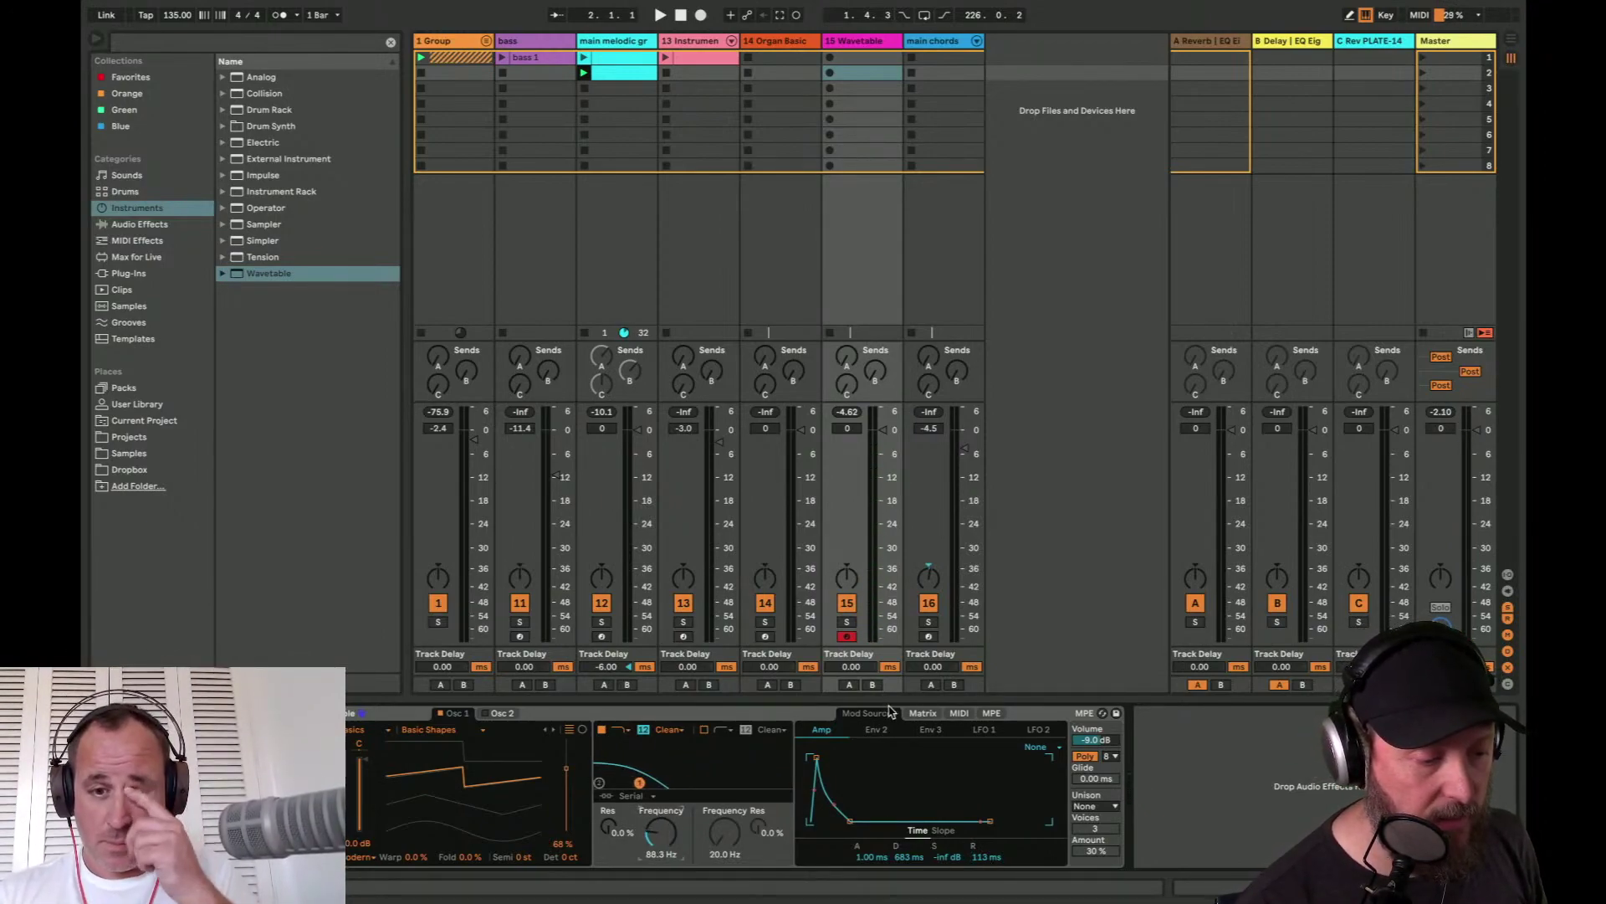
# - Modulate Filter 1 Freq with Env 2 at 100, and set Env 2's decay to 1.33 s and sustain to 0%
pyautogui.click(923, 713)
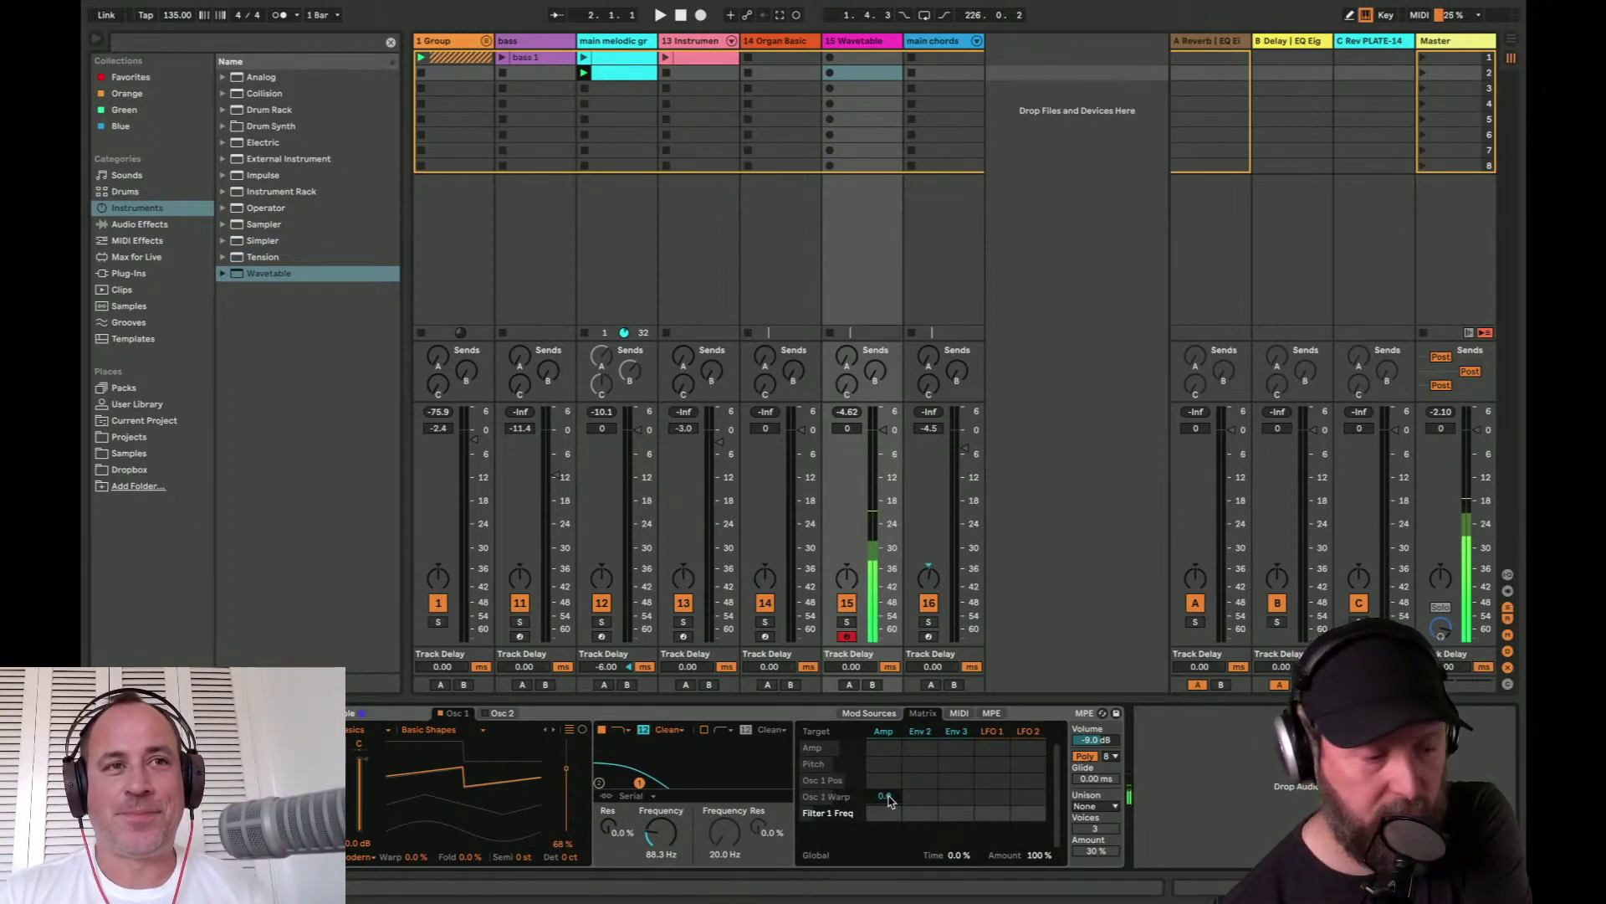
pyautogui.moveTo(921, 812); pyautogui.dragTo(920, 725)
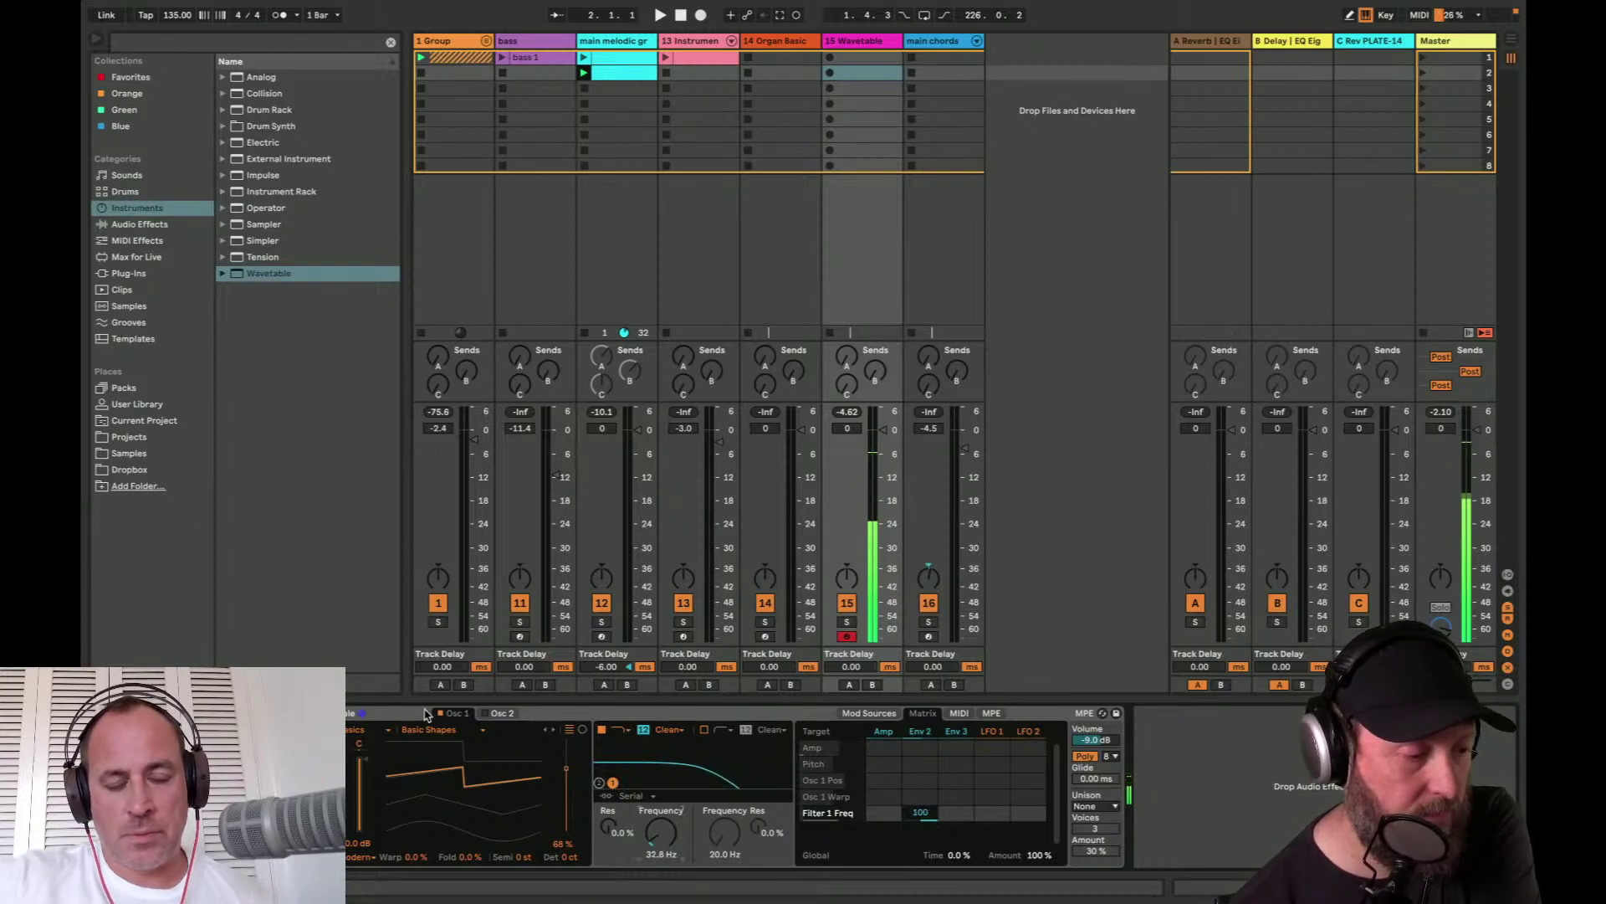
pyautogui.click(869, 713)
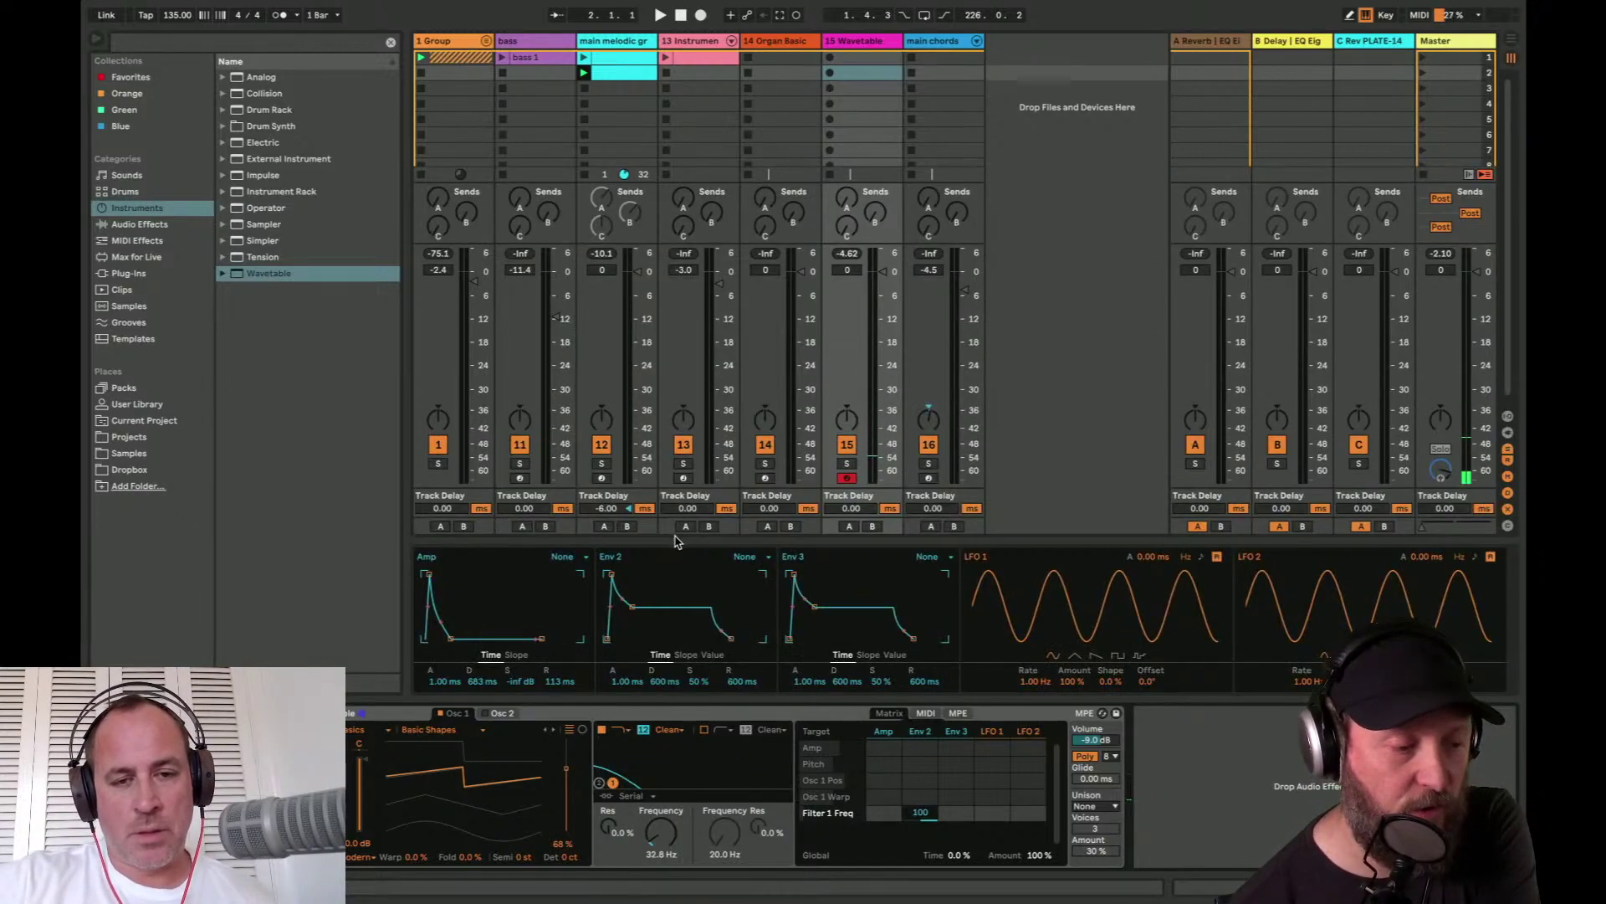
pyautogui.moveTo(676, 537); pyautogui.dragTo(675, 182)
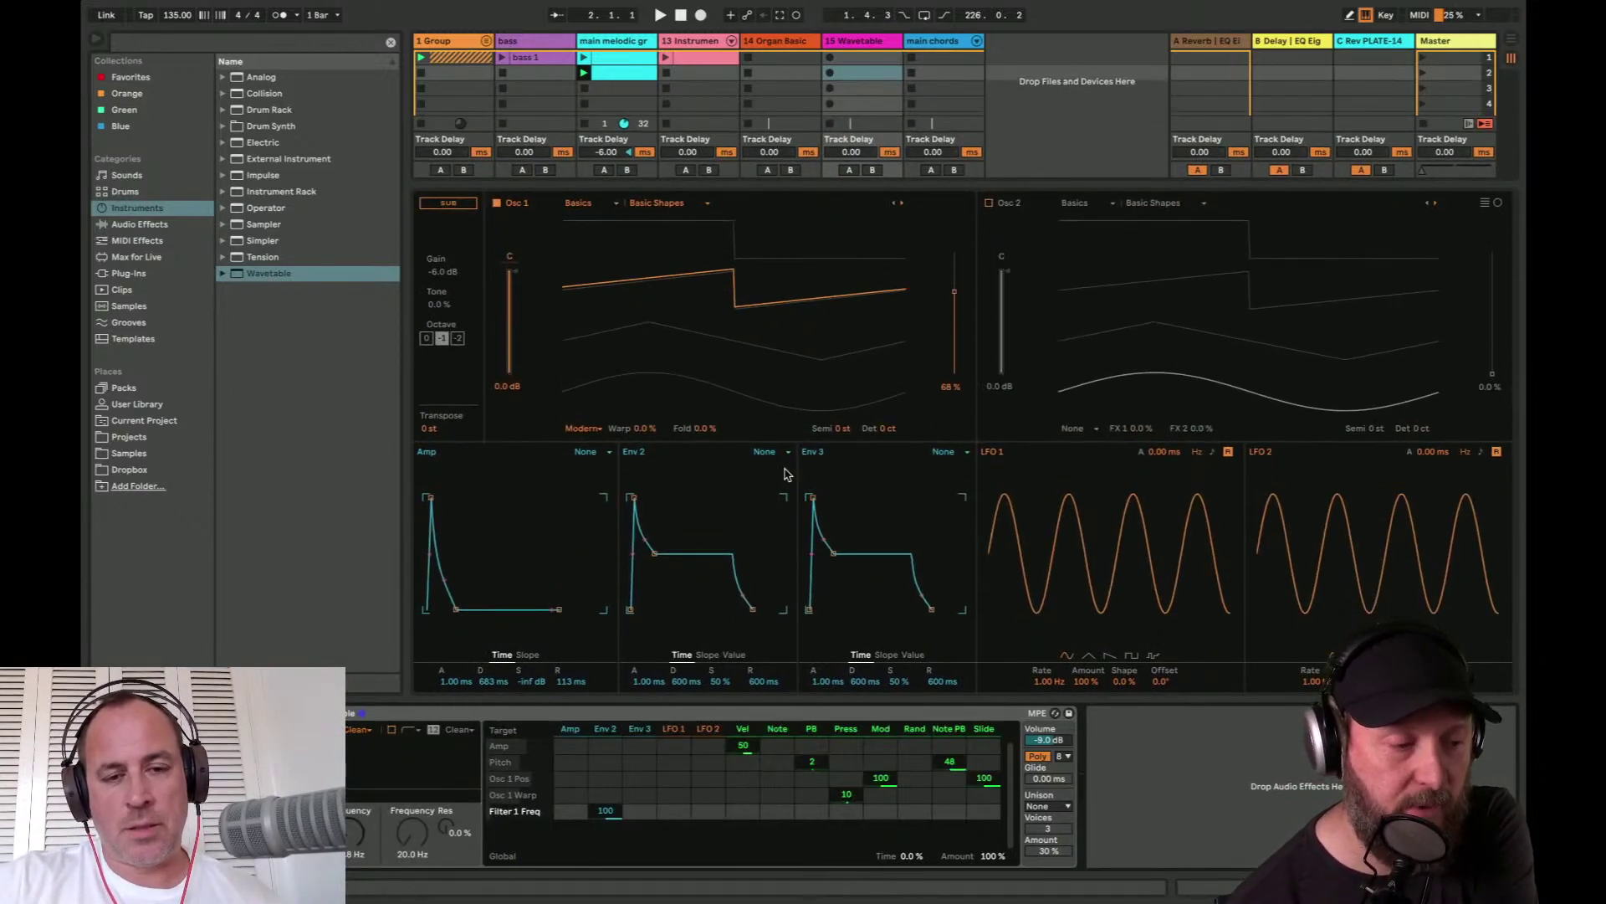
pyautogui.moveTo(688, 681); pyautogui.dragTo(718, 719)
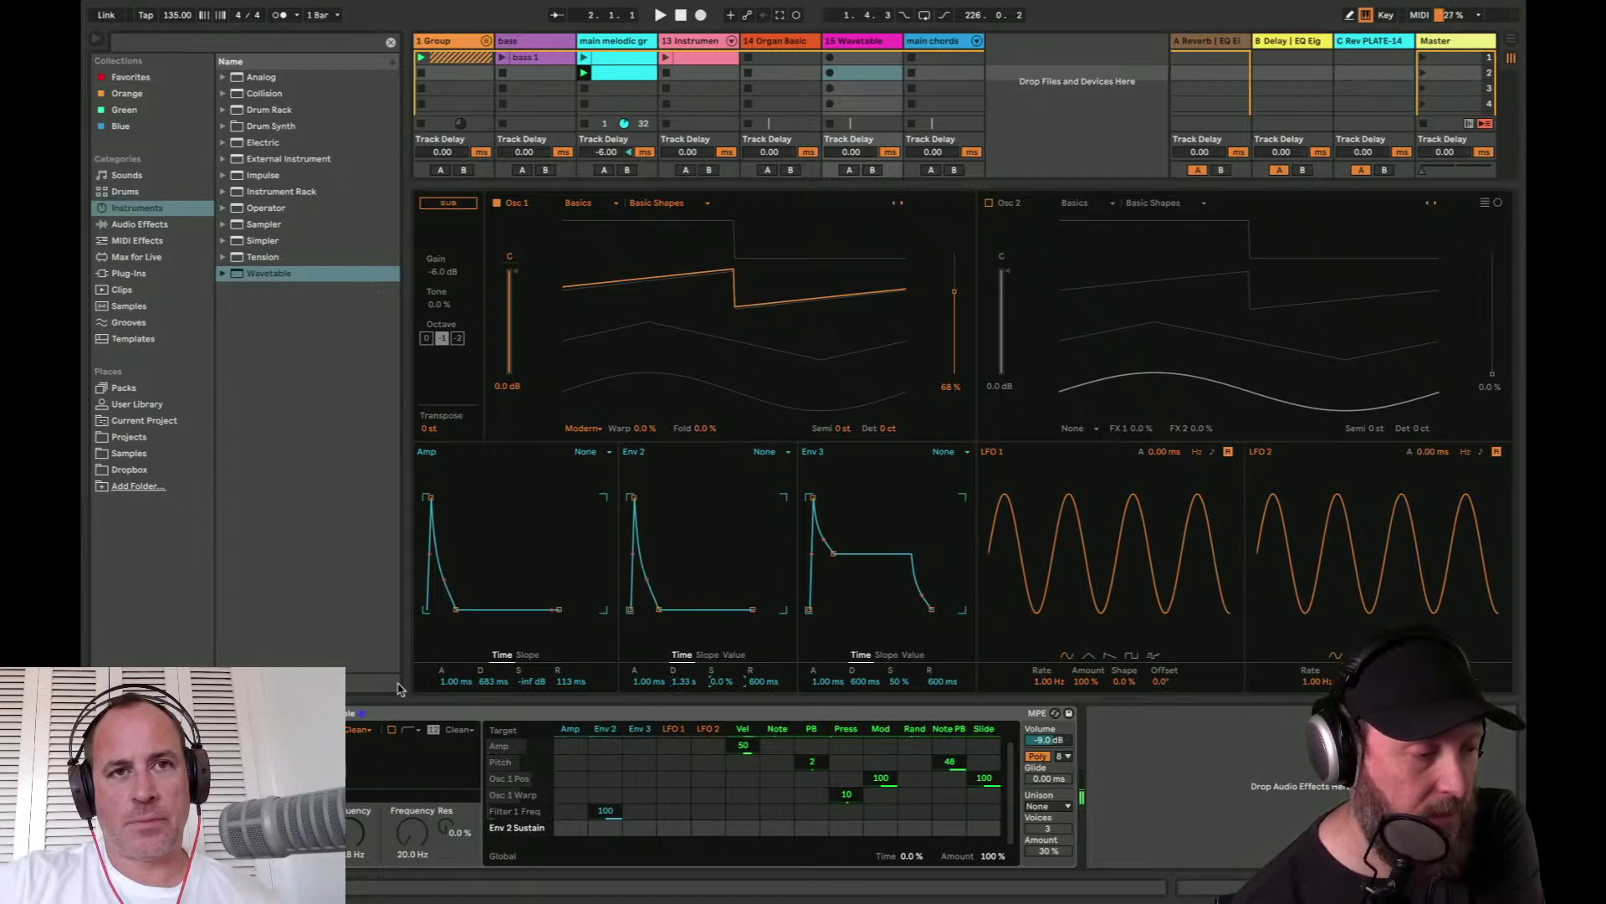
# - Turn on Wavetable's sub oscillator at octave -1 with its tone at 91%
pyautogui.click(448, 203)
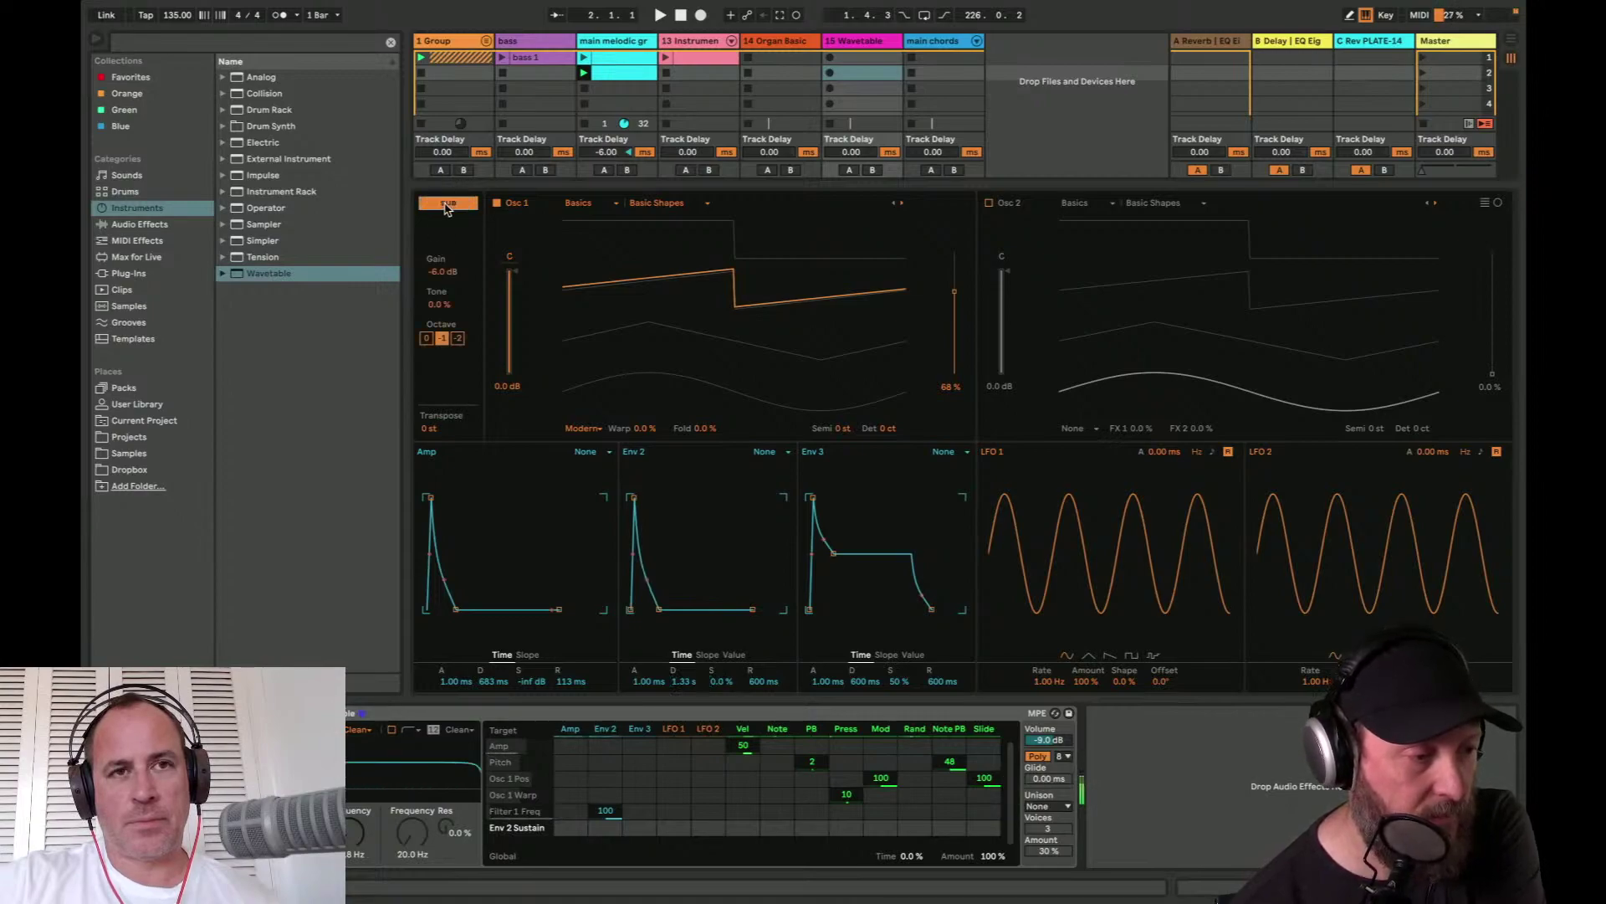
pyautogui.click(442, 338)
pyautogui.moveTo(439, 304); pyautogui.dragTo(439, 237)
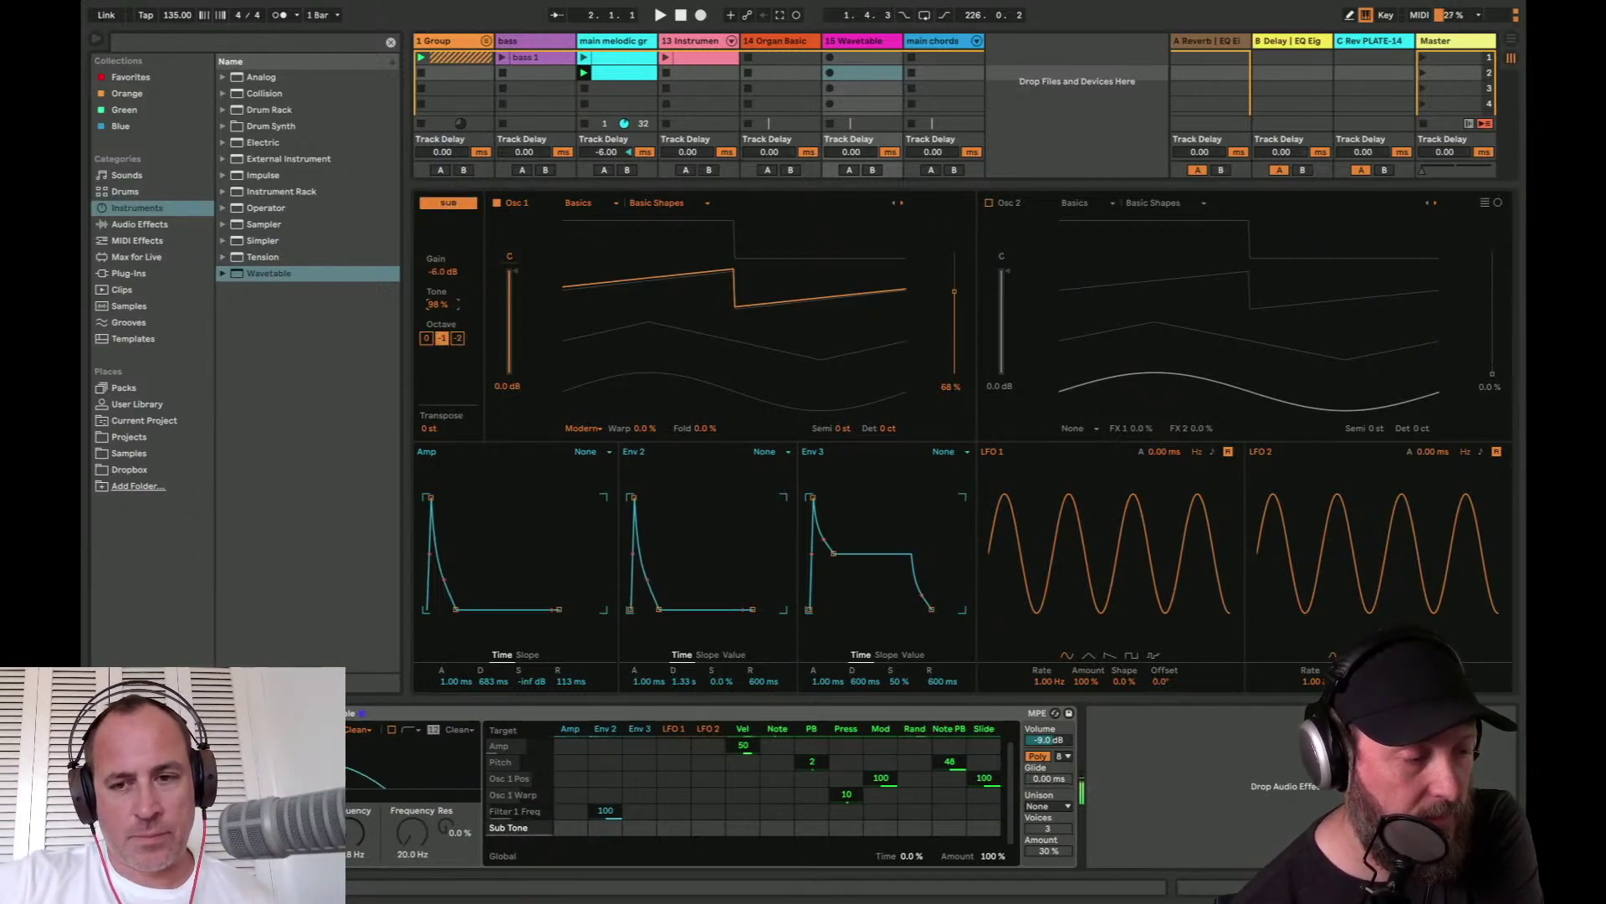
pyautogui.moveTo(439, 304); pyautogui.dragTo(438, 312)
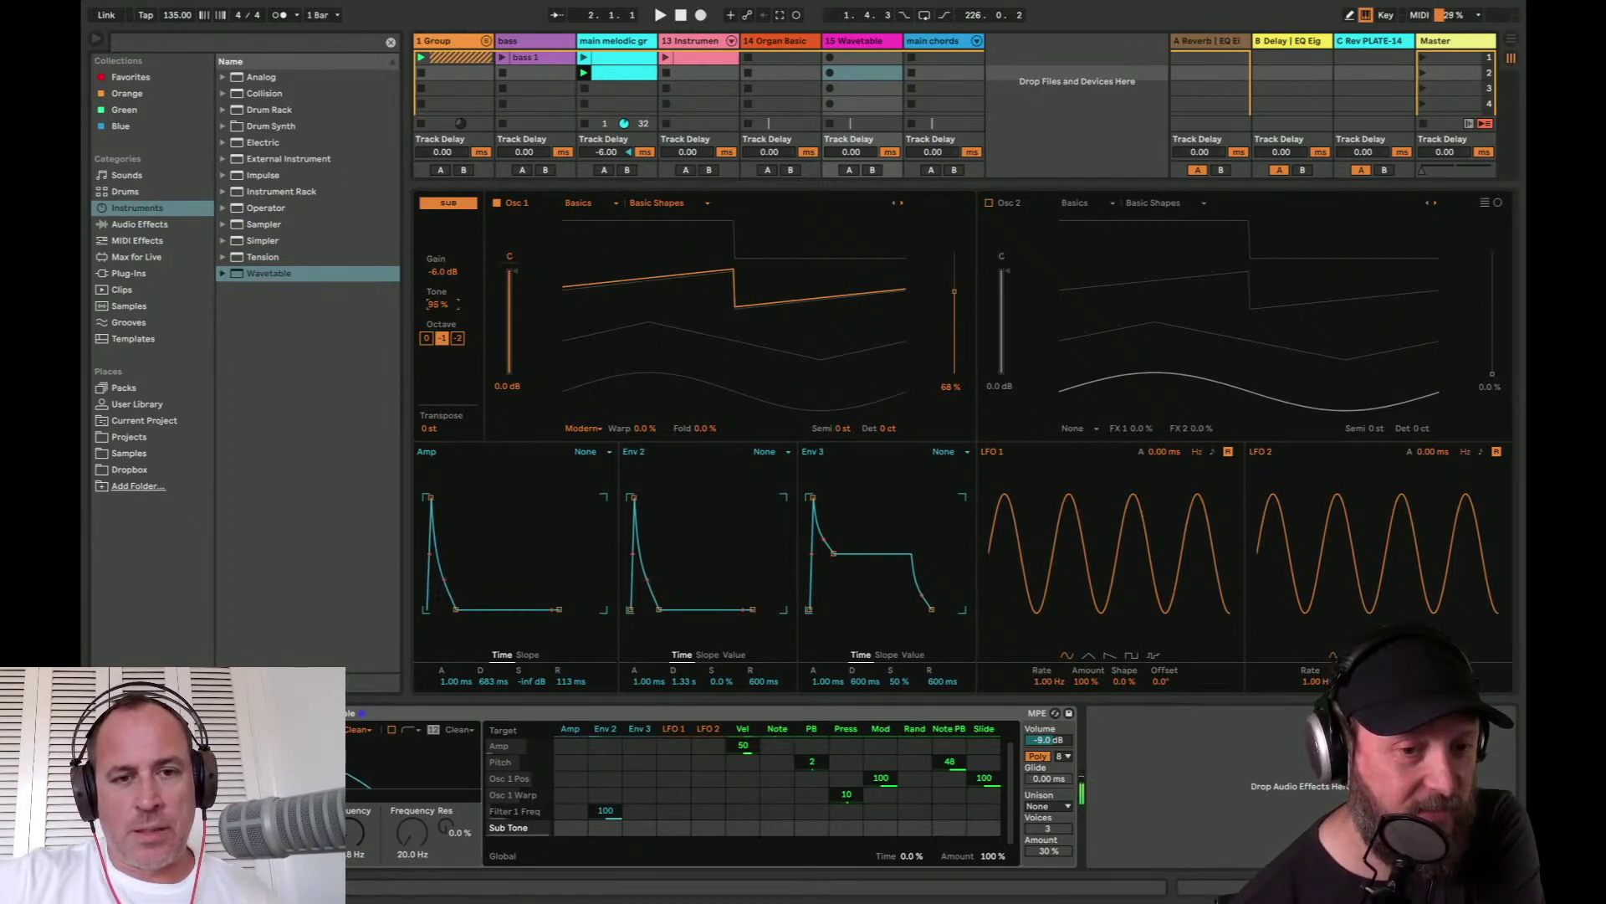
# - Set oscillator 1's position to 66%, warp to 9.4% and fold to 2.3%
pyautogui.moveTo(953, 291); pyautogui.dragTo(954, 294)
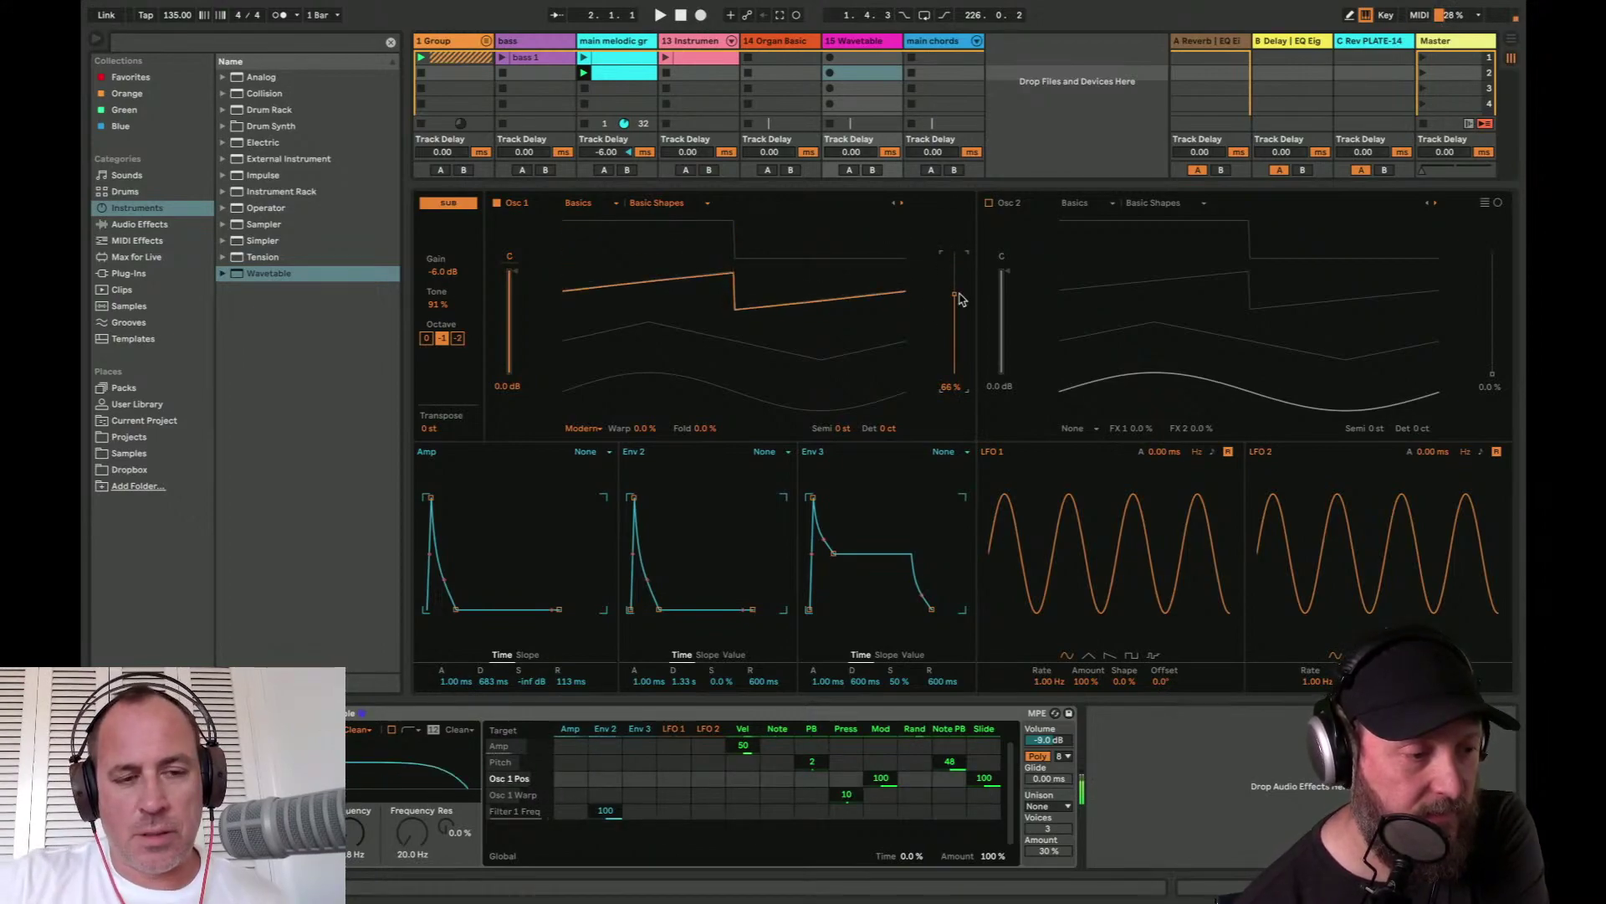
pyautogui.moveTo(652, 428); pyautogui.dragTo(680, 430)
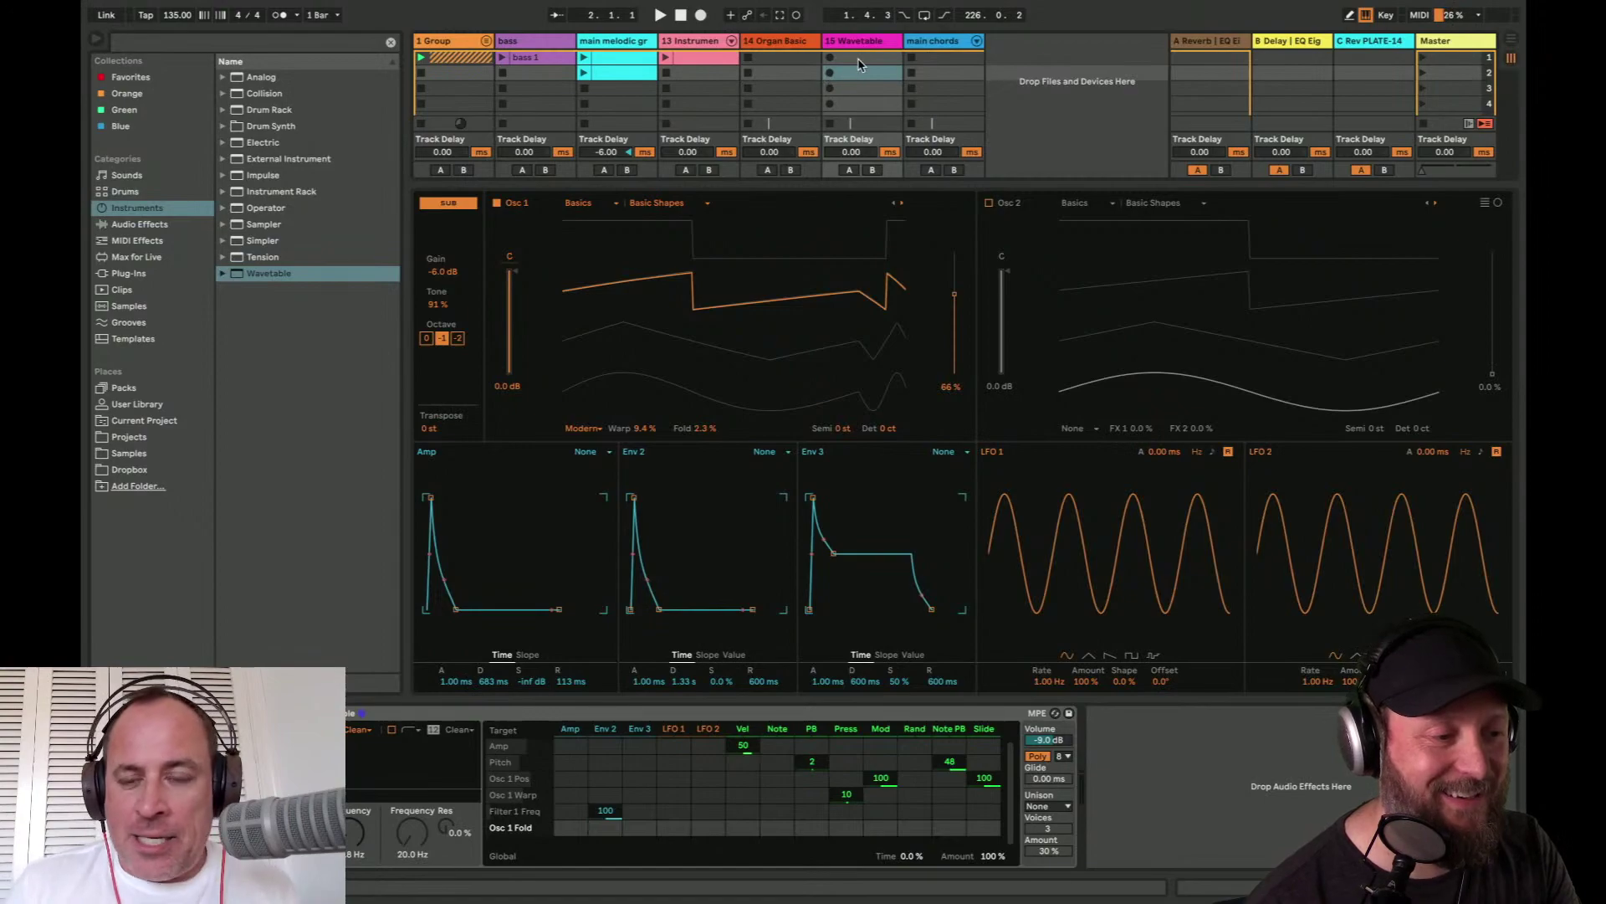
# - Create a MIDI clip in the Wavetable track's first slot and enter a C3, D#3 and G3 chord at its start
pyautogui.doubleClick(859, 59)
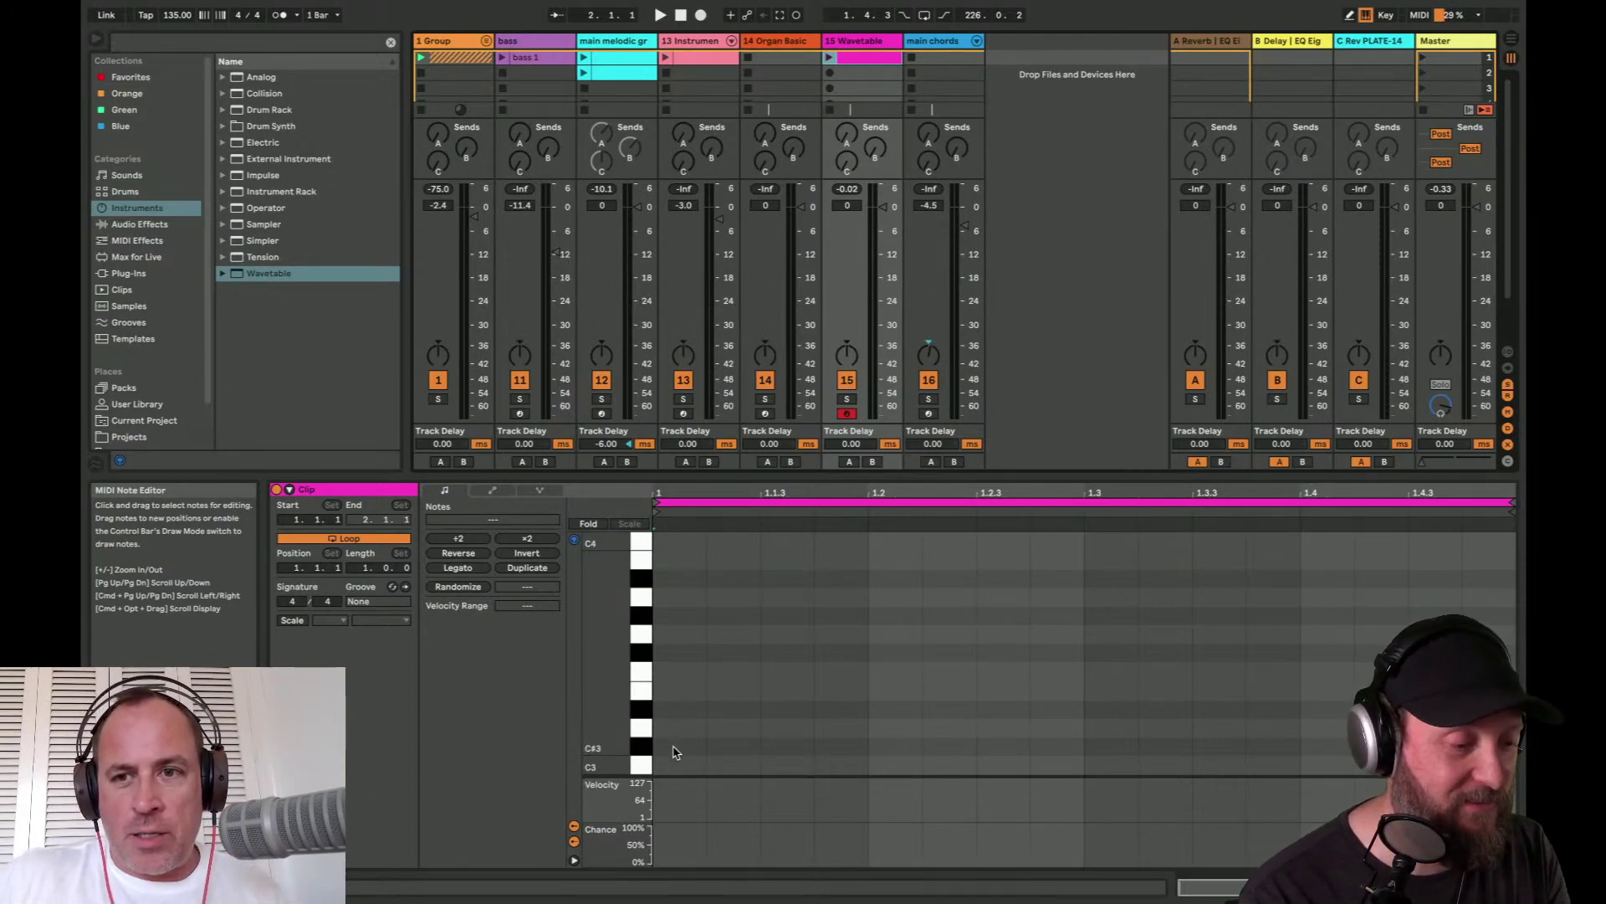
pyautogui.doubleClick(678, 692)
pyautogui.press('Down')
pyautogui.press('Down')
pyautogui.press('Down')
pyautogui.press('Down')
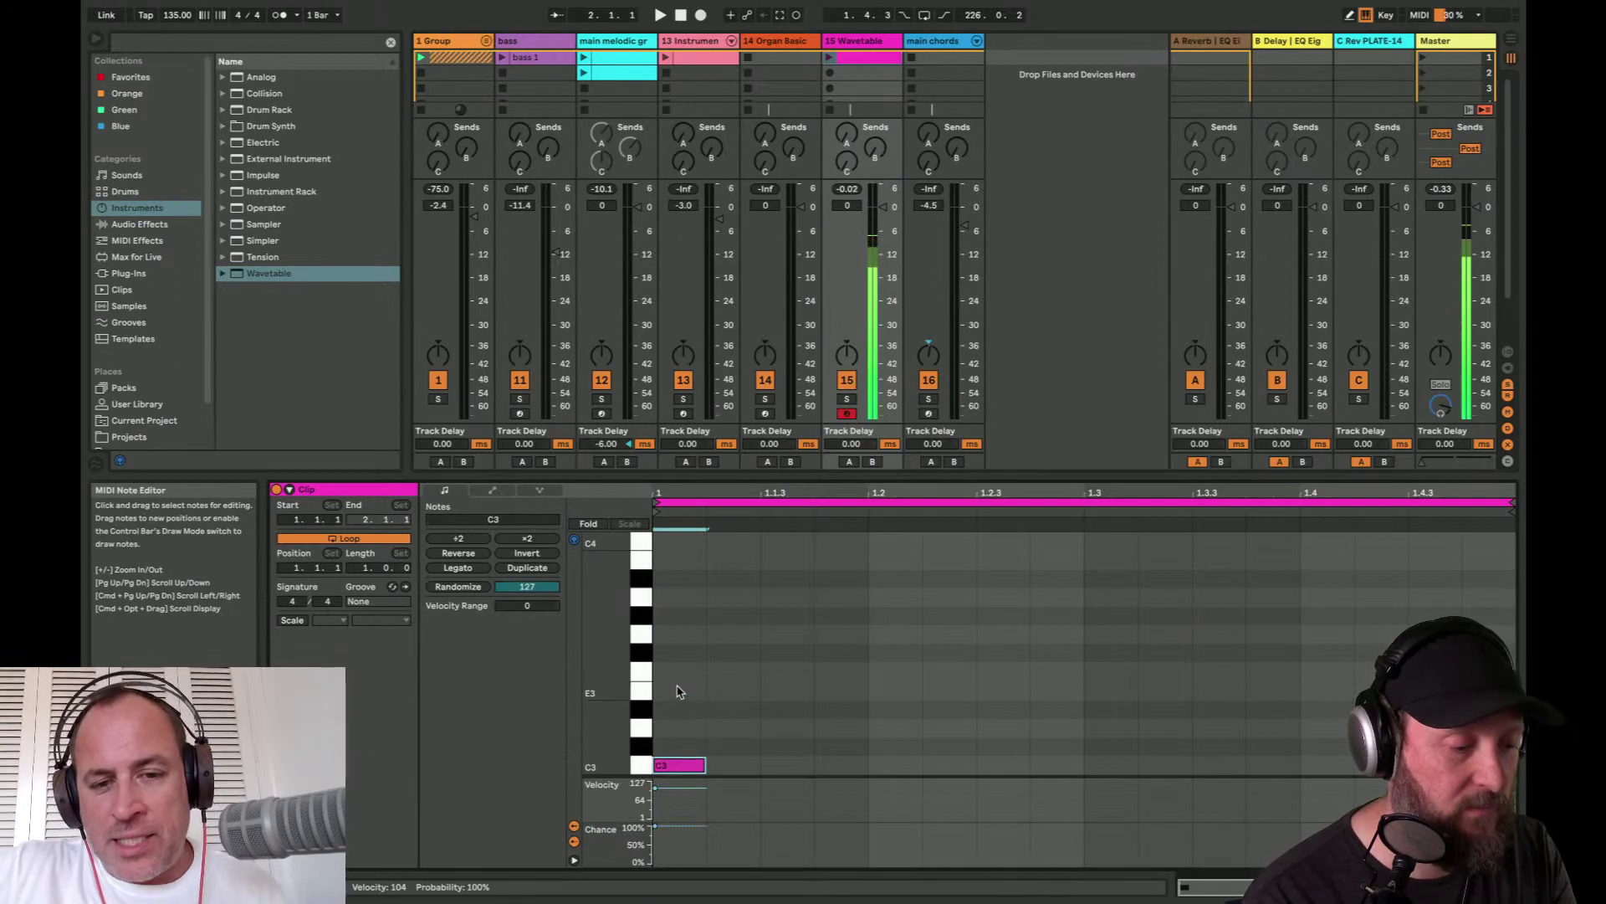
pyautogui.doubleClick(676, 625)
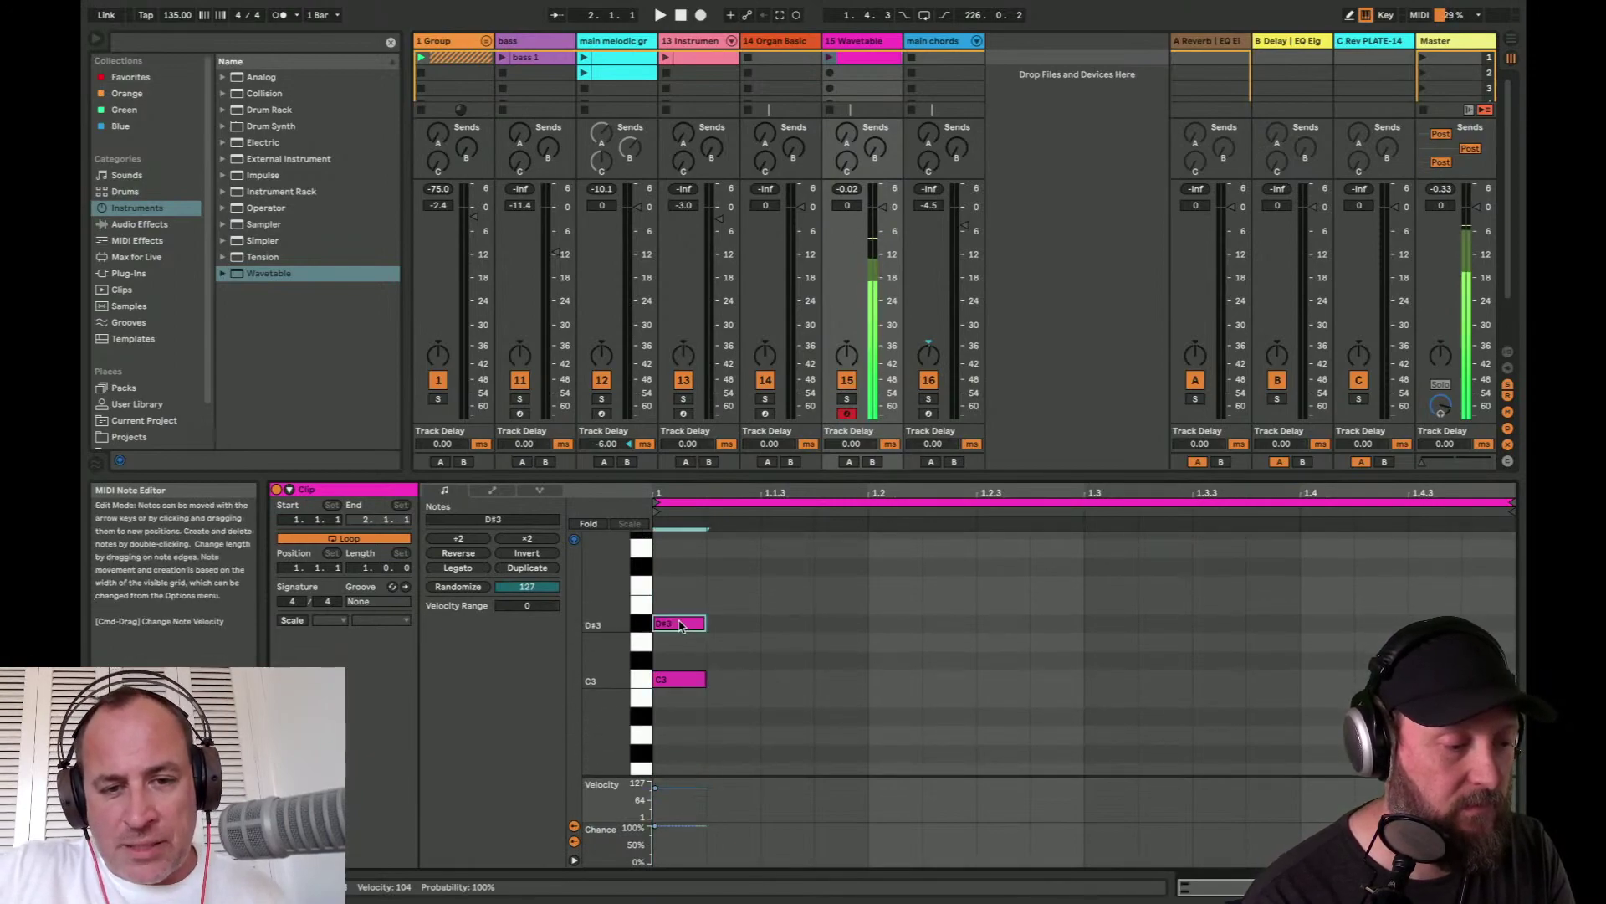
pyautogui.doubleClick(673, 568)
pyautogui.press('Up')
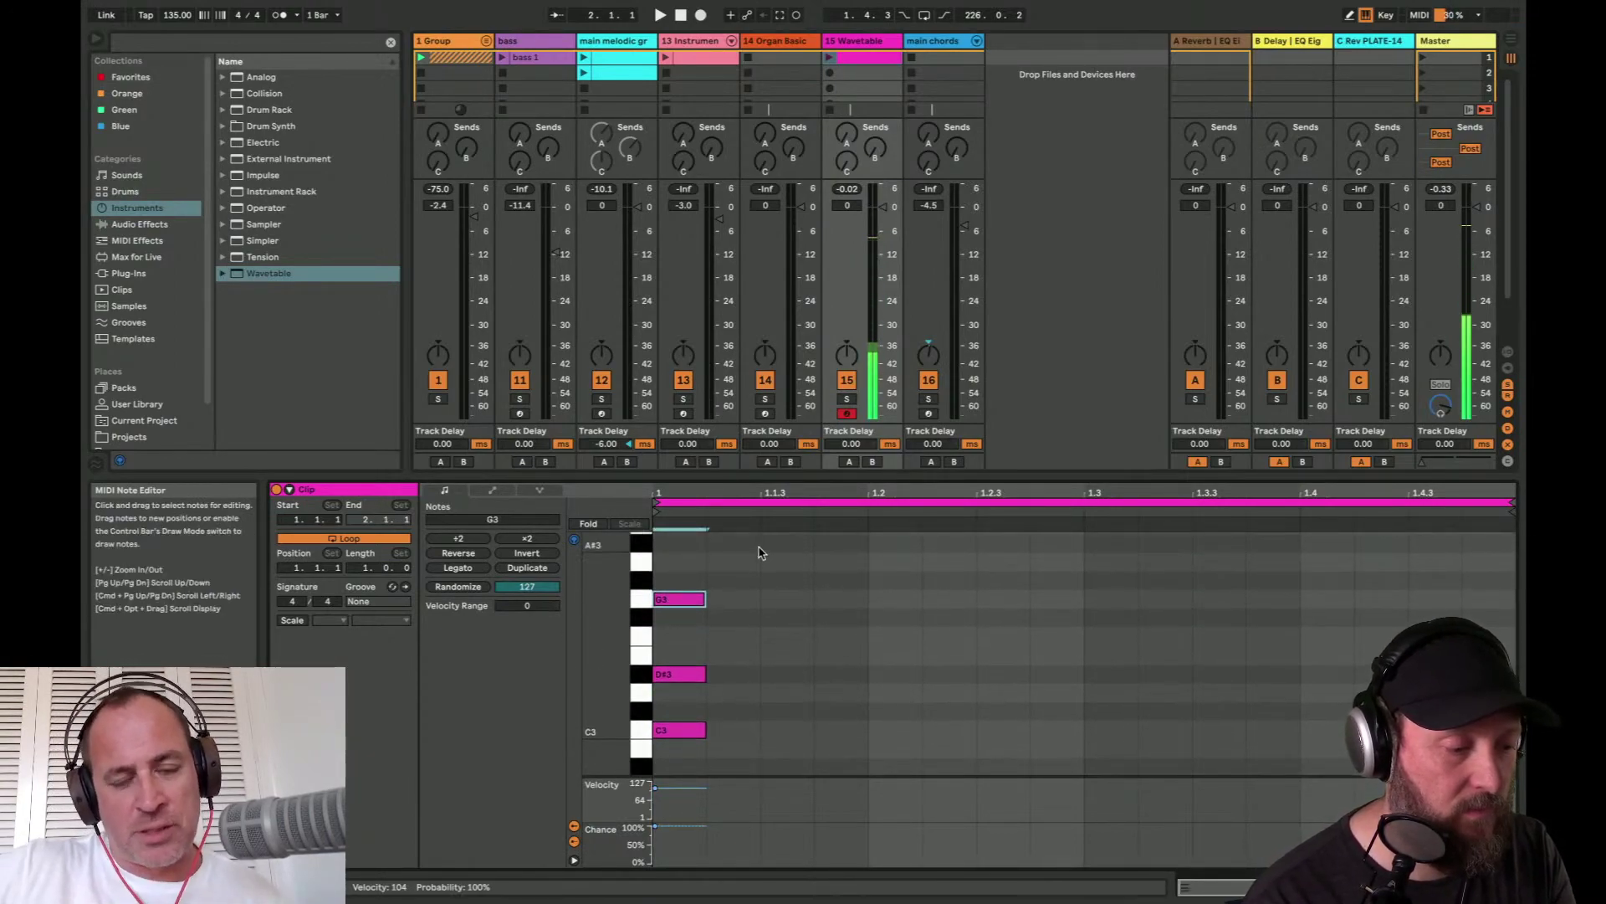
# - Duplicate the C3, D#3 and G3 chord to 1.1.3
pyautogui.moveTo(757, 536); pyautogui.dragTo(682, 747)
pyautogui.press('super+d')
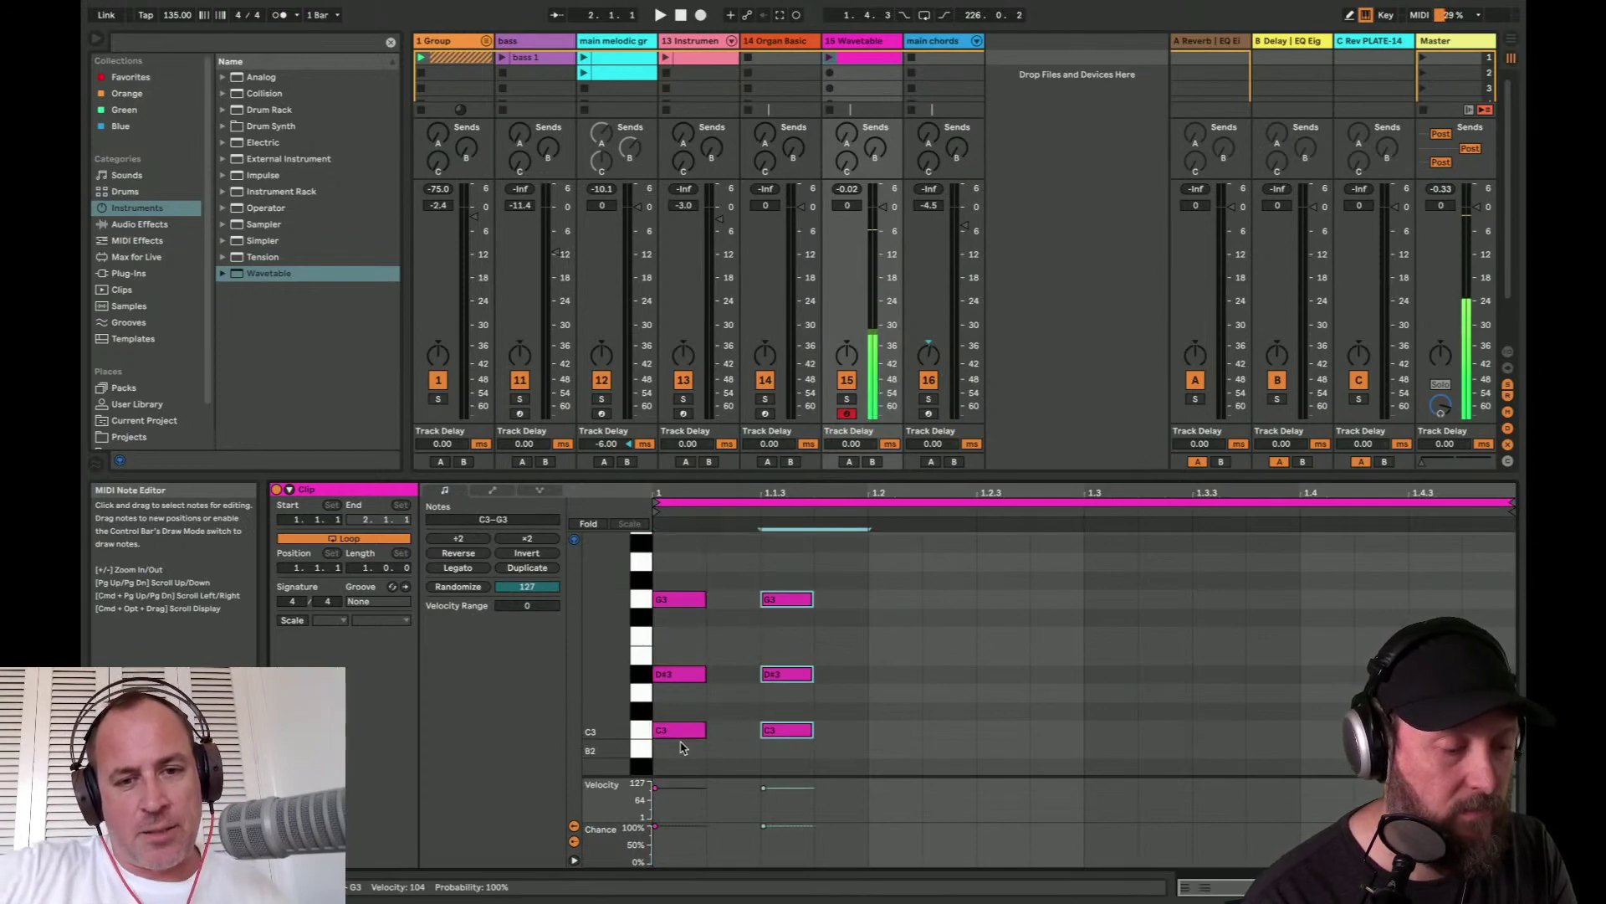
# - Move the second C3, D#3 and G3 chord to 1.1.4, place a copy at 1.2.2 and play the clip
pyautogui.press('Right')
pyautogui.press('Left')
pyautogui.press('super+d')
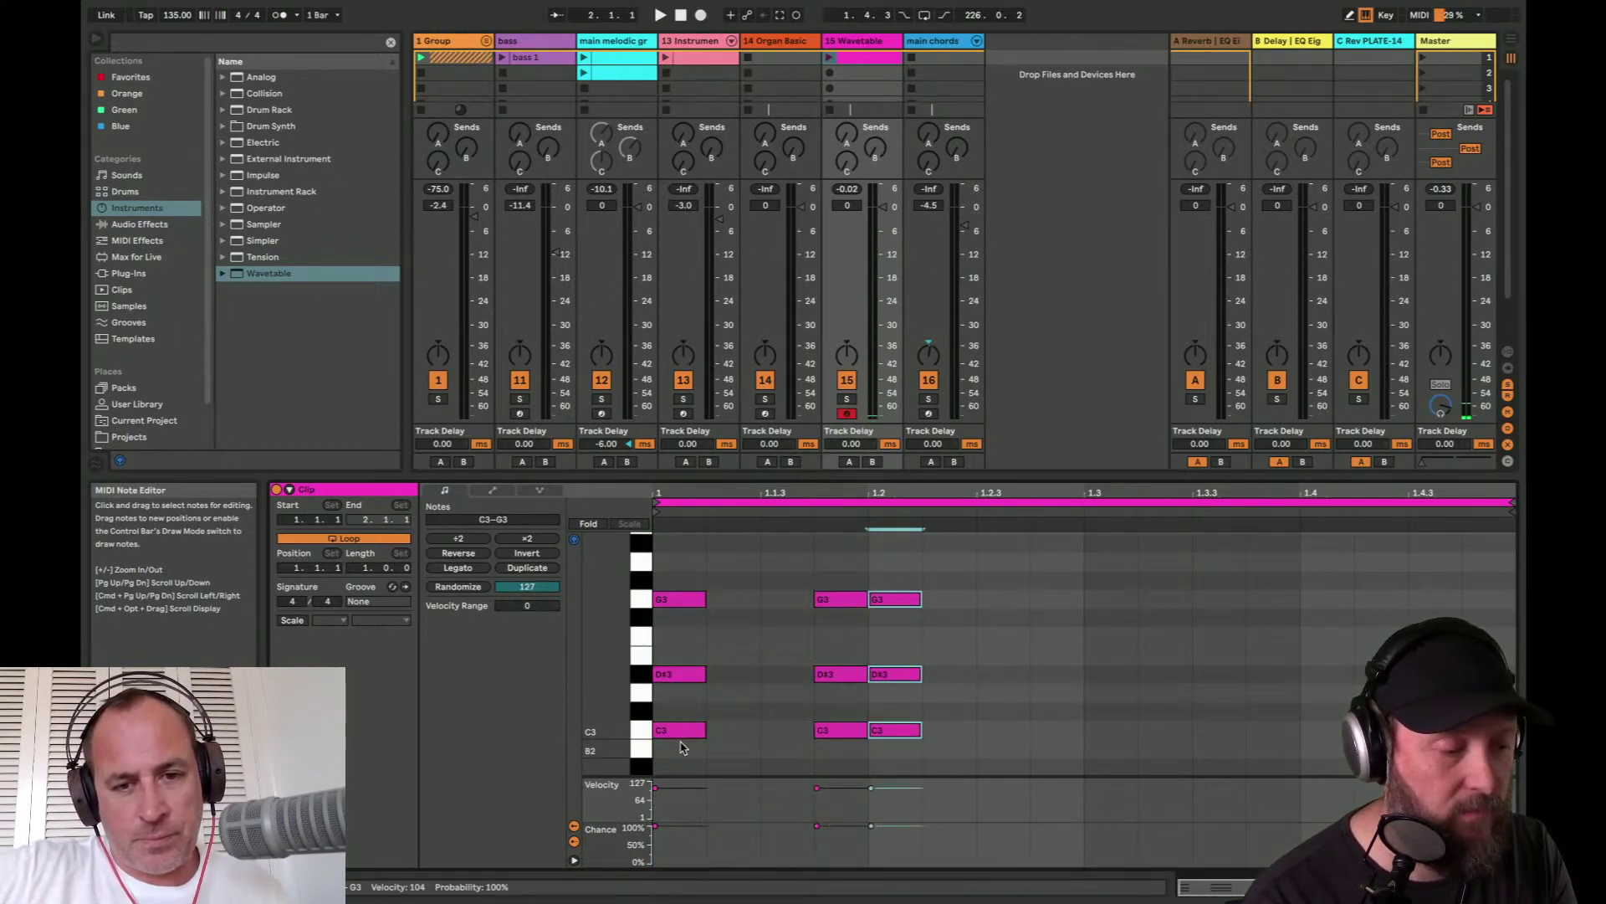
pyautogui.press('Right')
pyautogui.press('space')
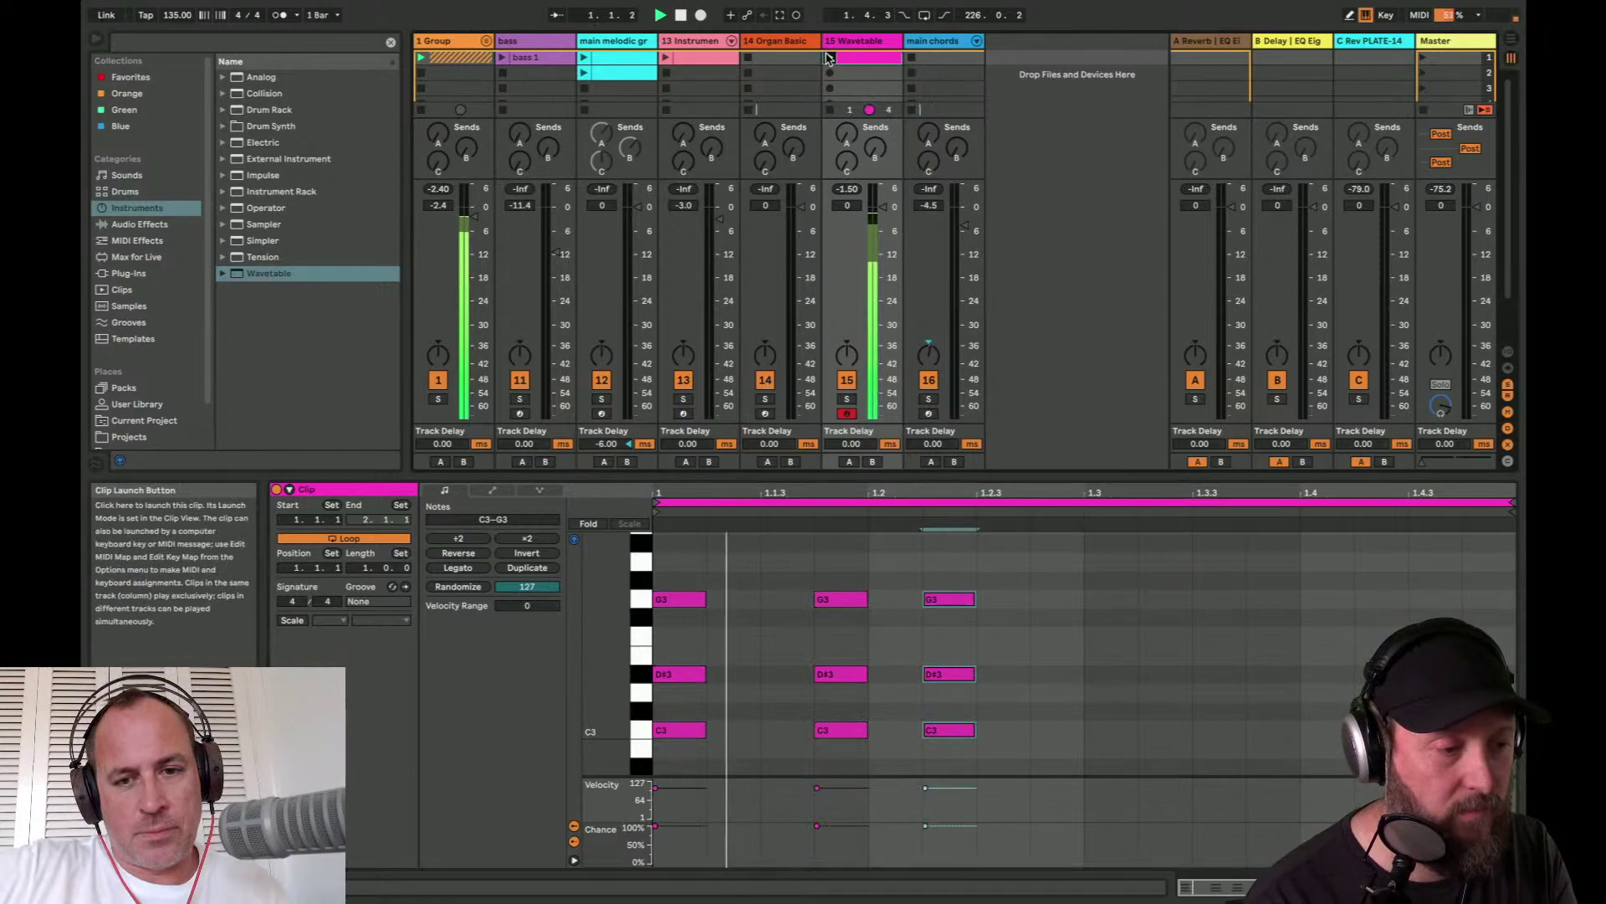
pyautogui.press('space')
pyautogui.scroll(-1, 926, 693)
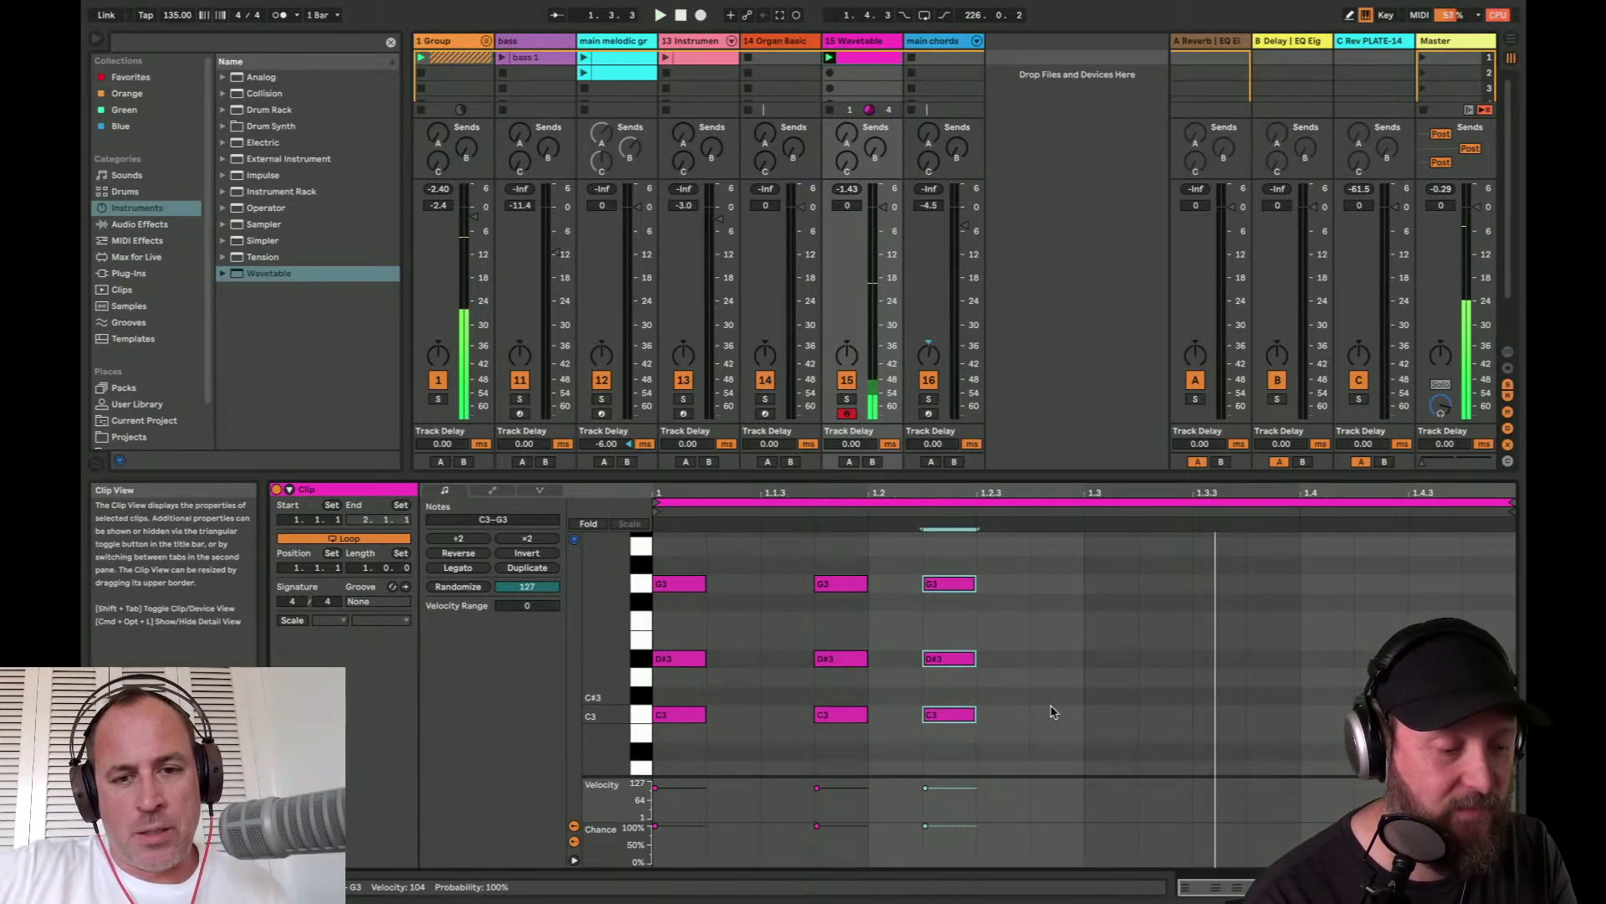
# - Transpose all three chords in the Wavetable clip down one octave to C2, D#2 and G2
pyautogui.press('super+a')
pyautogui.hotkey('shift', 'Down')
pyautogui.press('space')
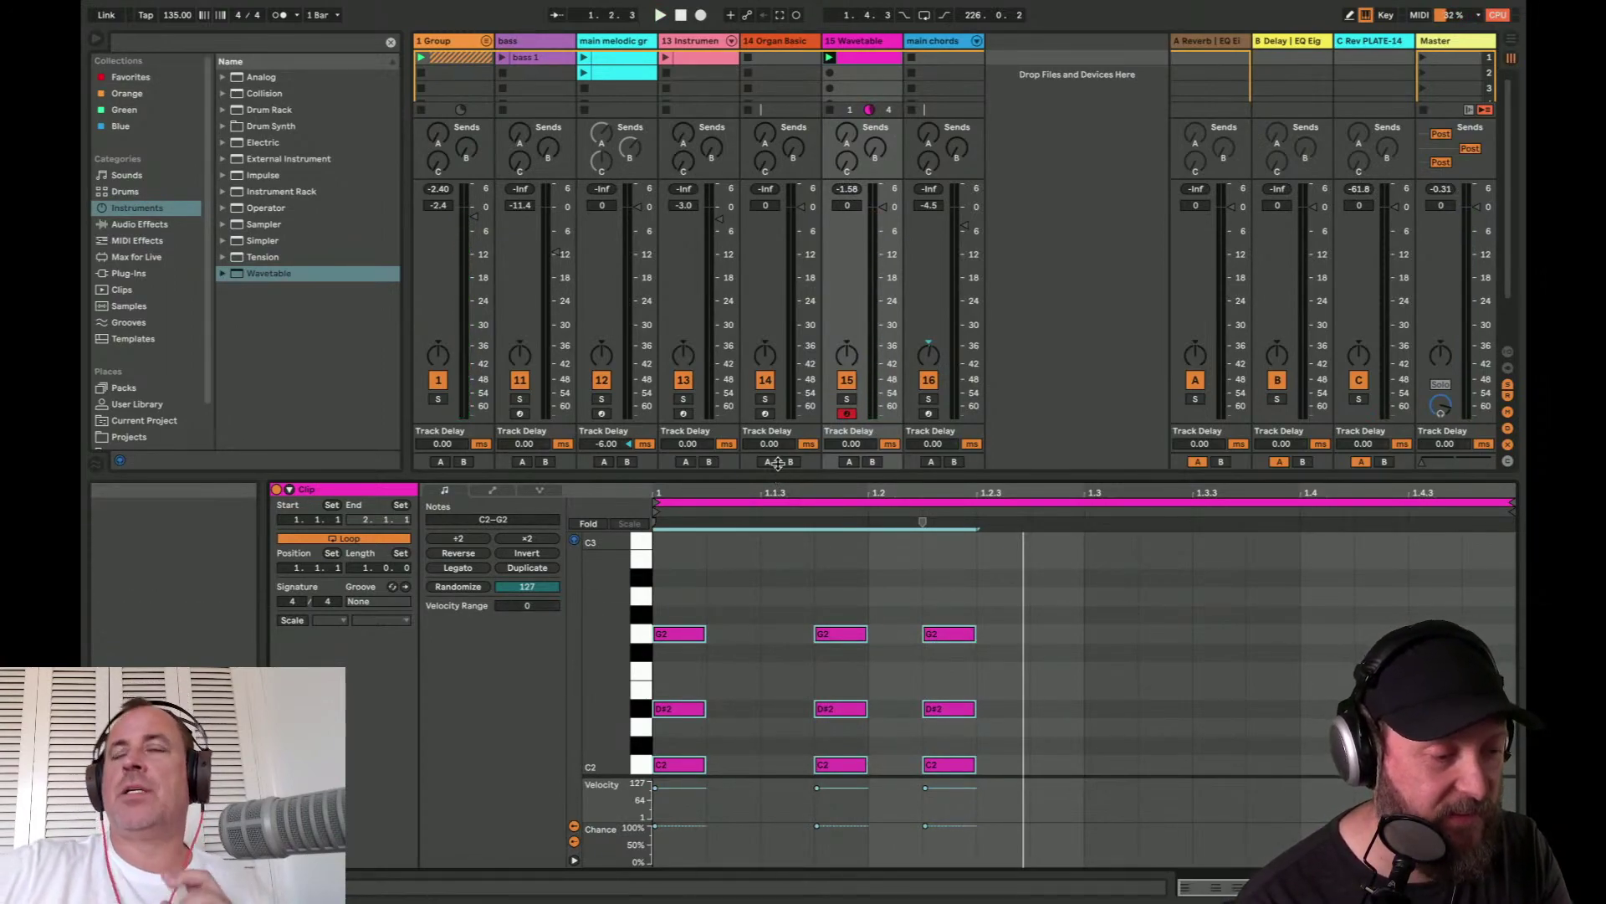
pyautogui.press('super+alt+m')
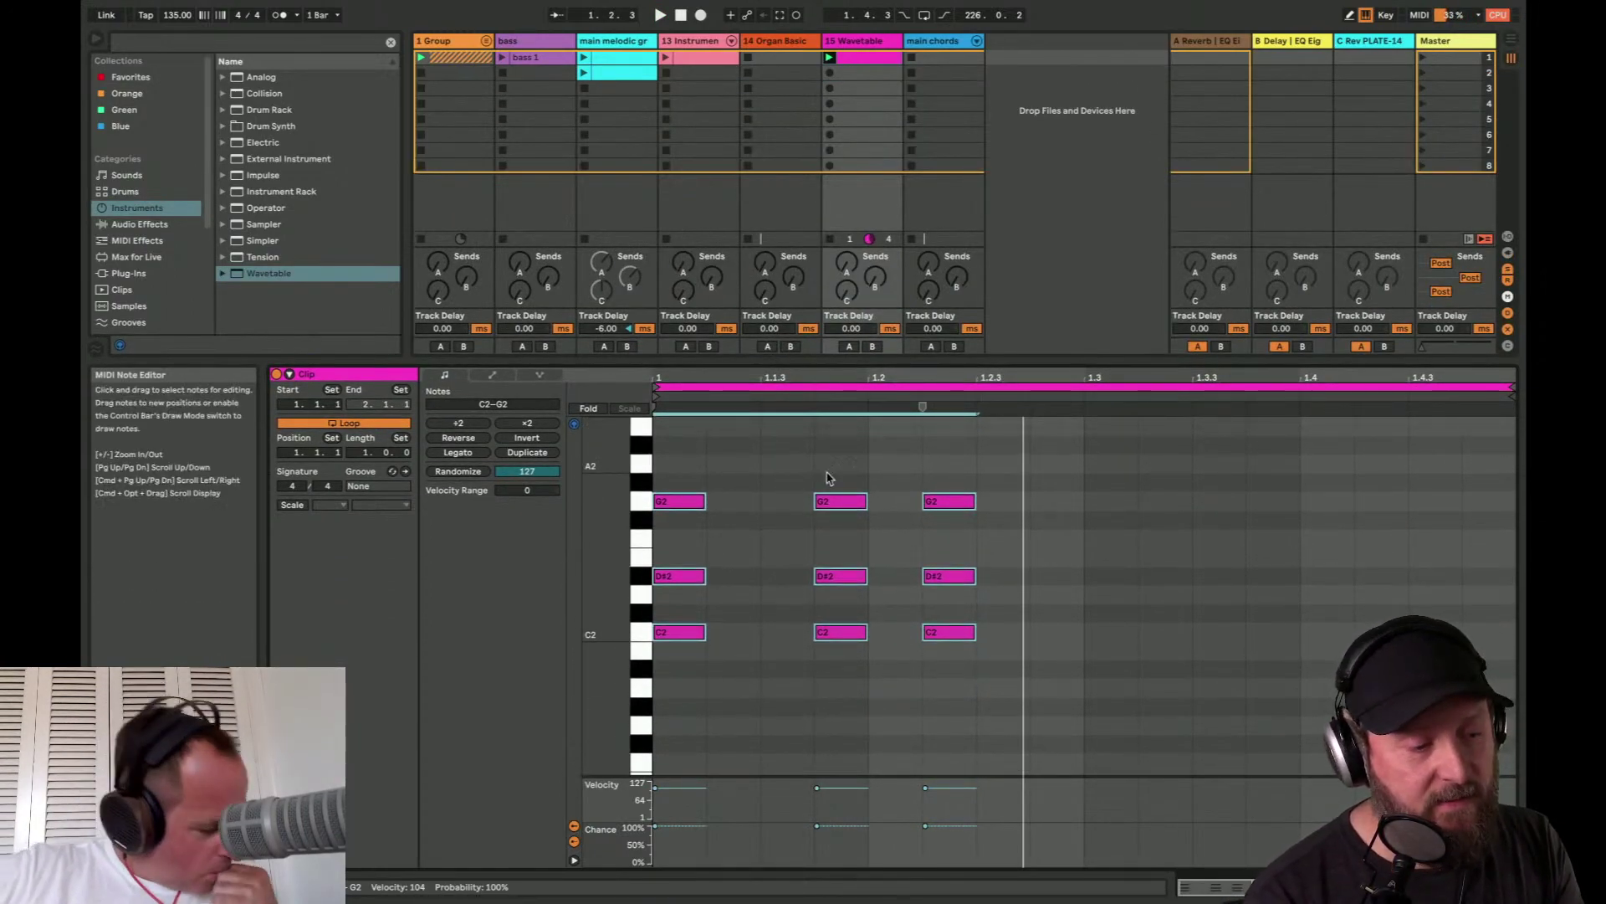
# - Move the chord at 1.1.4 to 1.1.2, directly after the first chord, and play the pattern
pyautogui.moveTo(826, 478); pyautogui.dragTo(839, 735)
pyautogui.press('Left')
pyautogui.press('Left')
pyautogui.press('space')
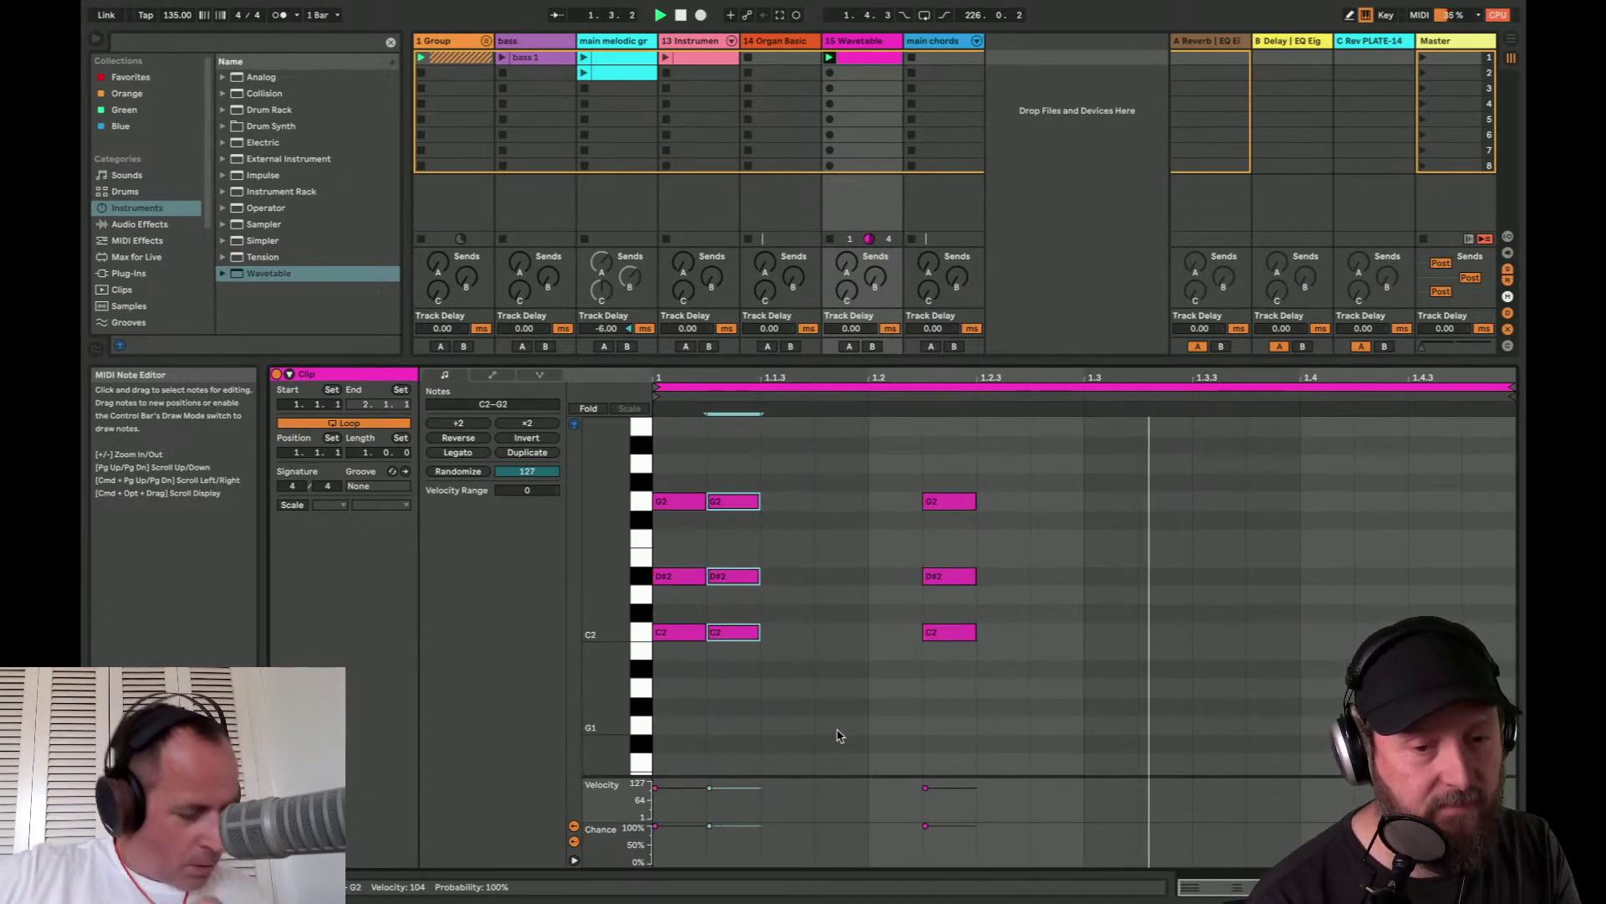
pyautogui.scroll(1, 961, 575)
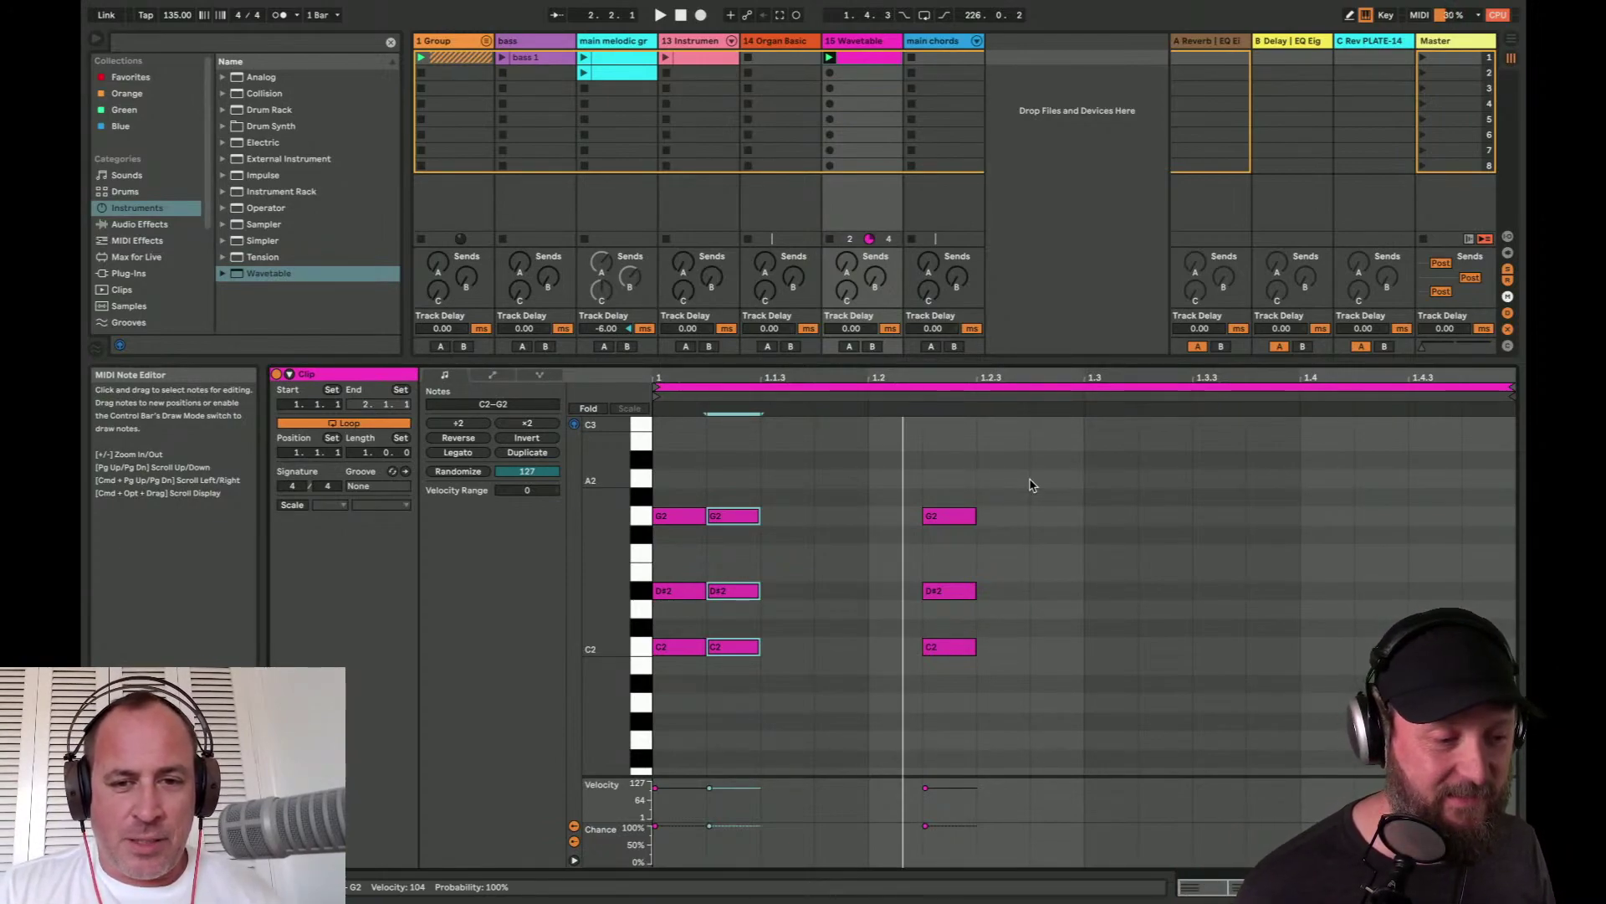
# - Add an F2, G#2 and C3 chord at 1.3.2 and duplicate it to 1.3.3
pyautogui.scroll(2, 1029, 485)
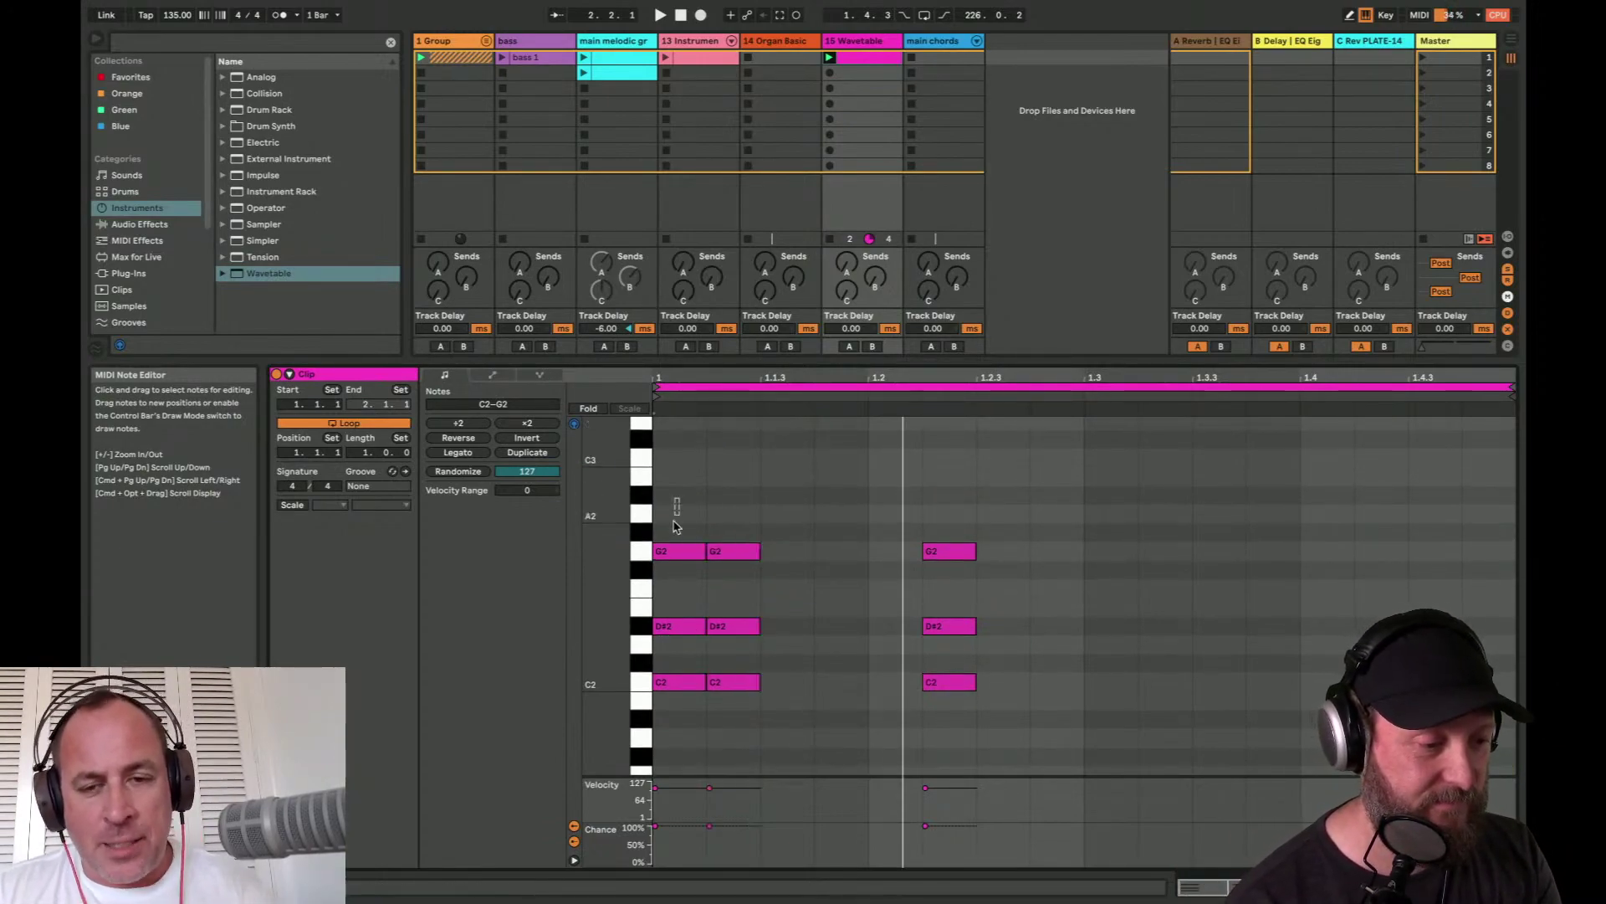
pyautogui.doubleClick(1175, 475)
pyautogui.press('Up')
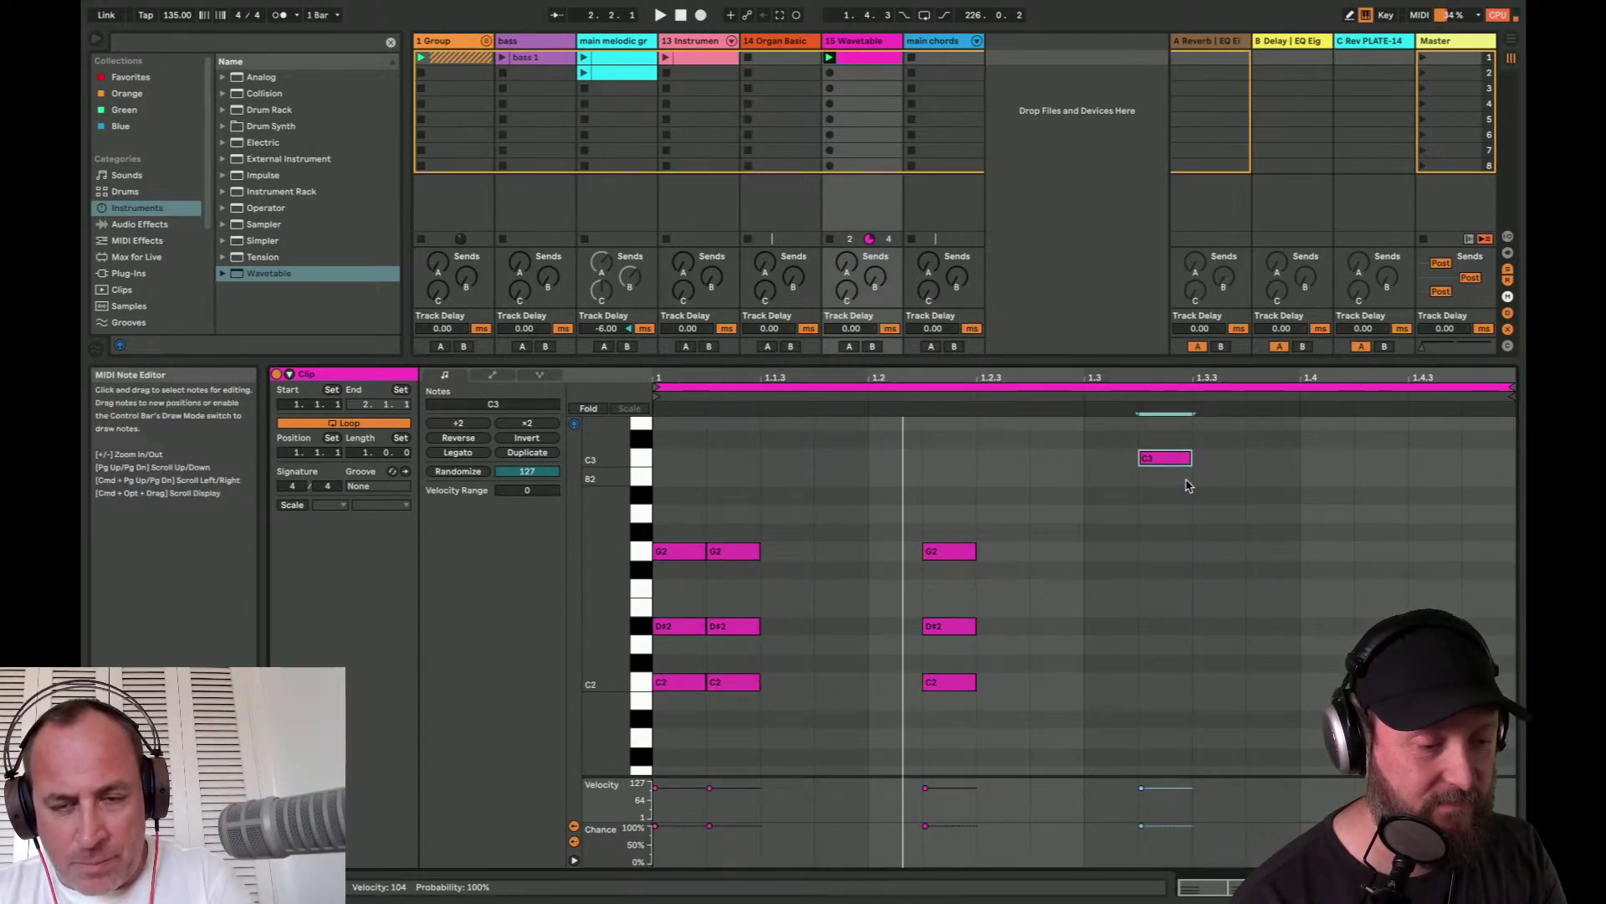
pyautogui.doubleClick(1169, 530)
pyautogui.doubleClick(1158, 604)
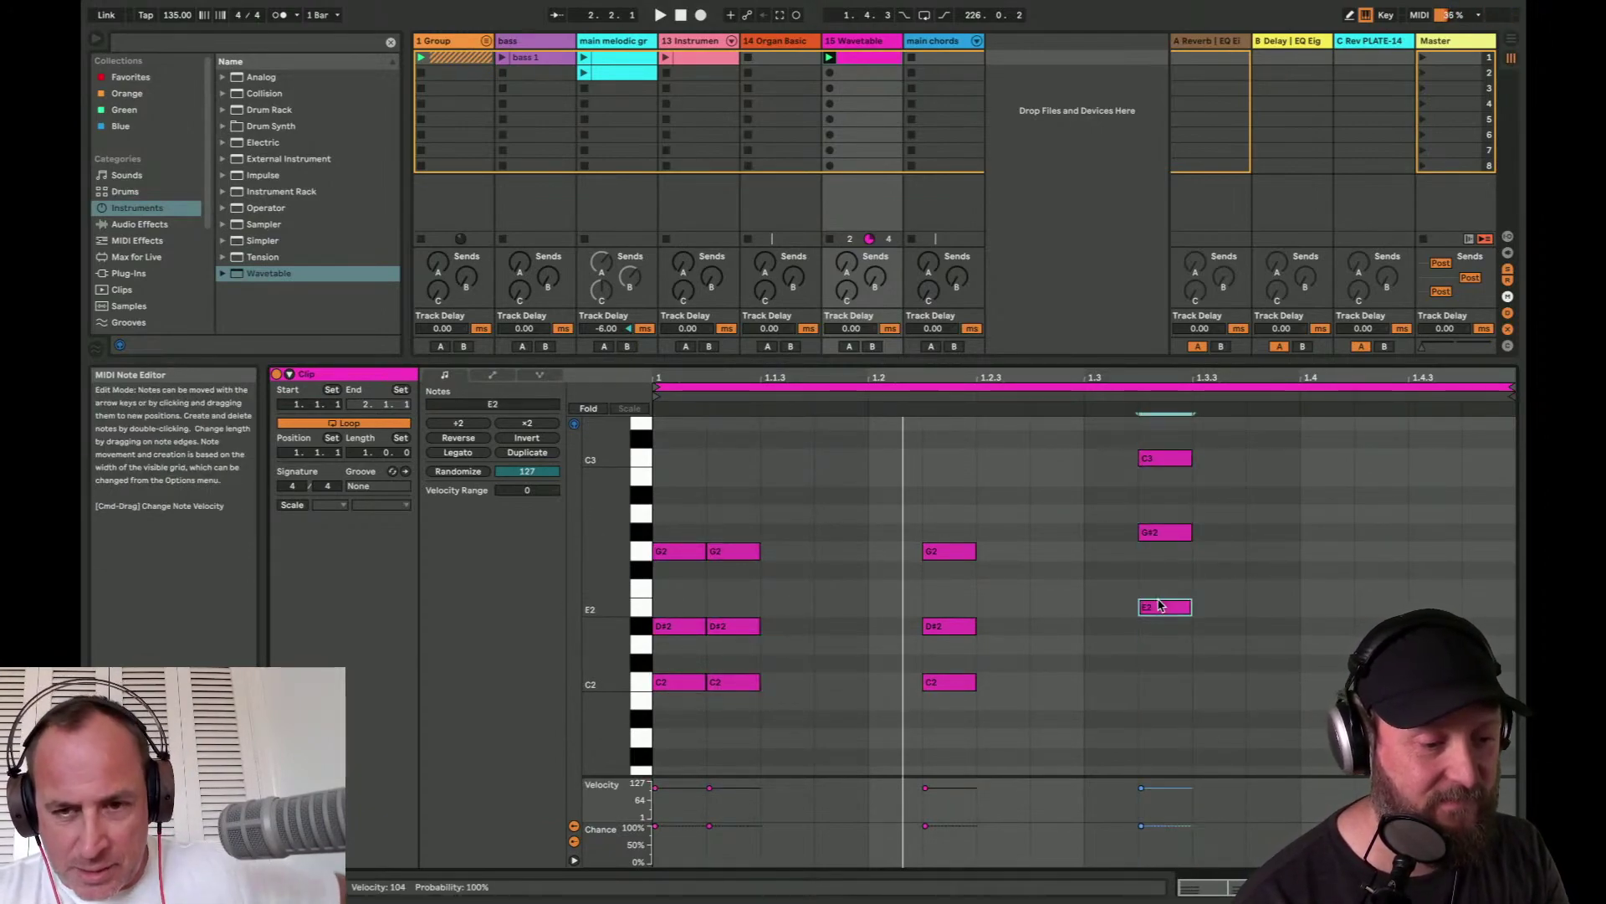
pyautogui.press('Up')
pyautogui.moveTo(1217, 427); pyautogui.dragTo(1163, 647)
pyautogui.scroll(1, 1163, 647)
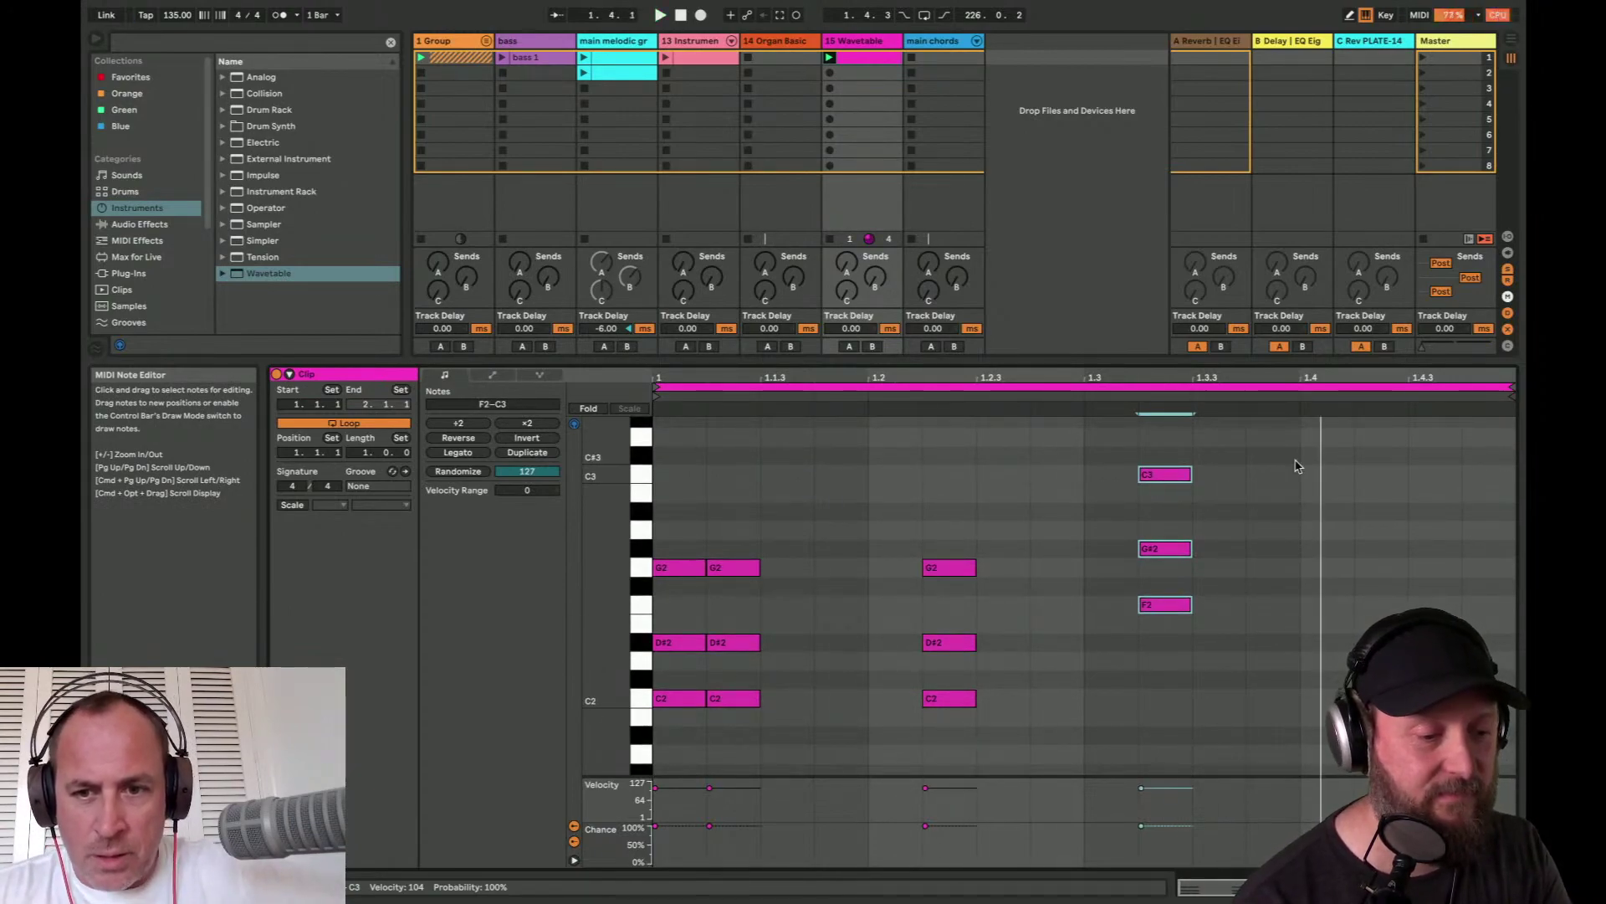
pyautogui.press('super+d')
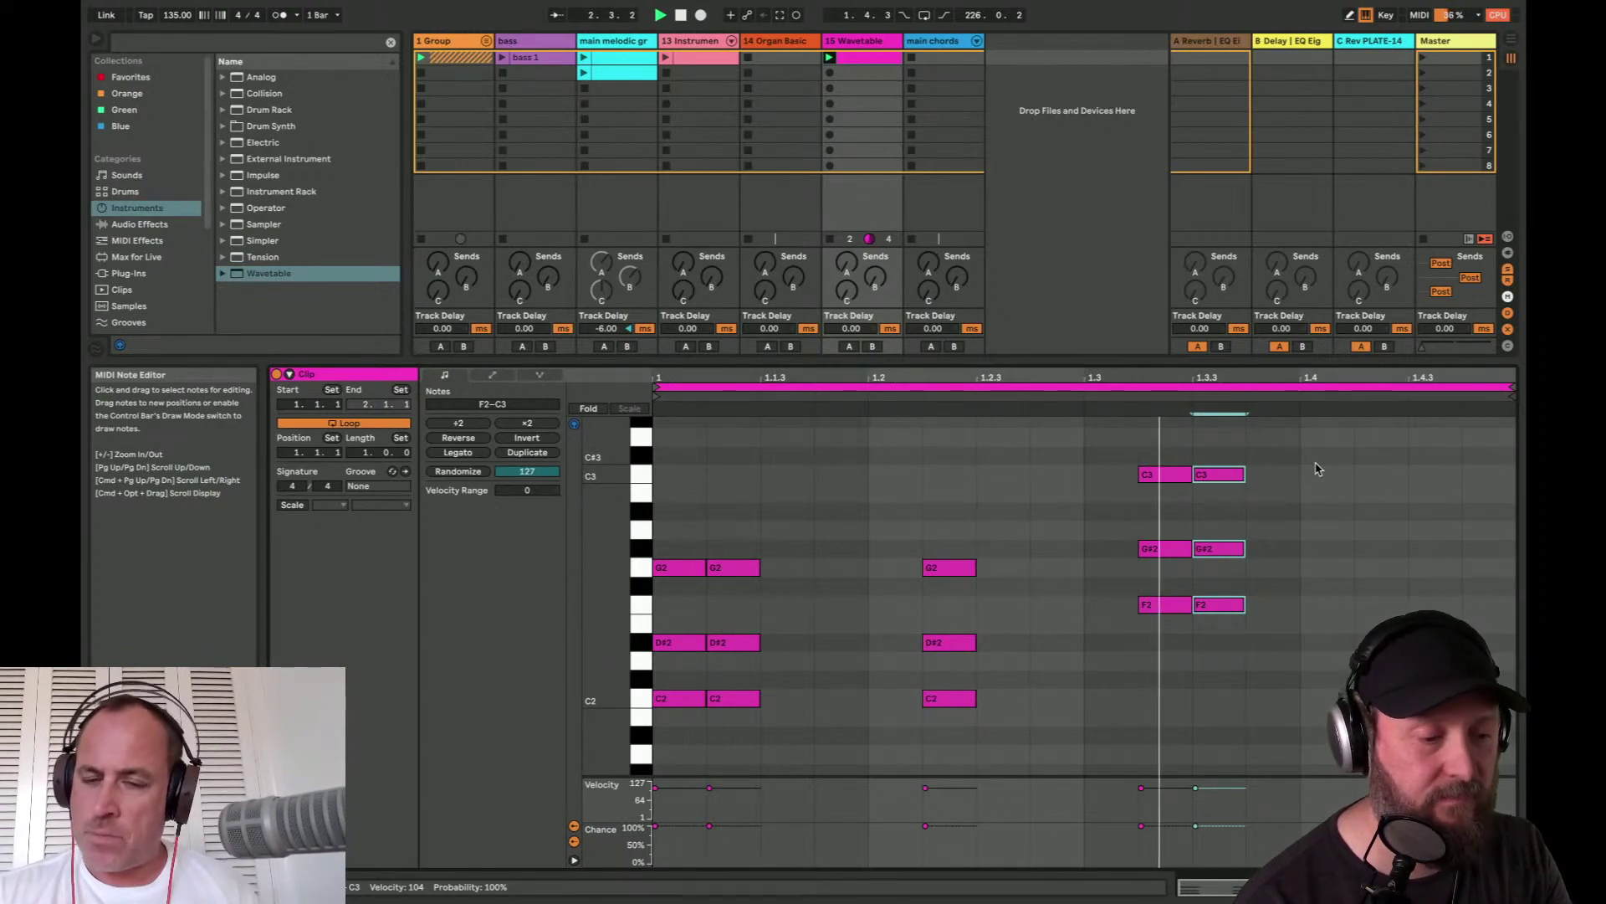
# - Add a G#2, B2 and D#3 chord at 1.4.3, near the end of the bar
pyautogui.scroll(2, 1351, 484)
pyautogui.doubleClick(1435, 456)
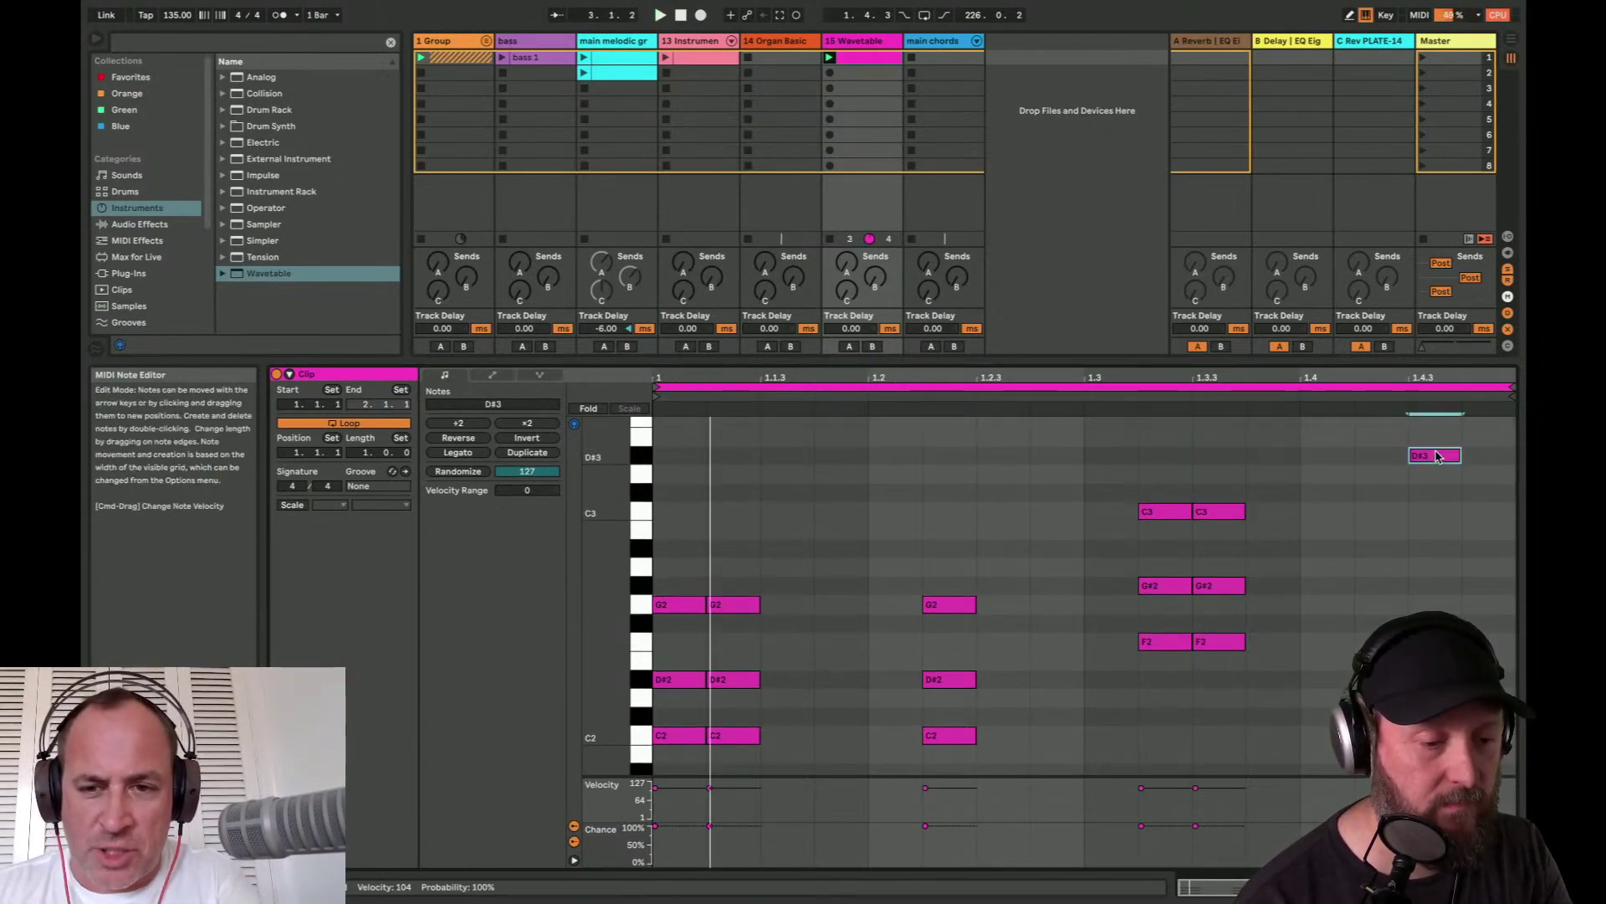
pyautogui.press('super+d')
pyautogui.press('Down')
pyautogui.press('Down')
pyautogui.press('Down')
pyautogui.press('Left')
pyautogui.press('Down')
pyautogui.press('super+d')
pyautogui.press('Down')
pyautogui.press('Down')
pyautogui.press('Down')
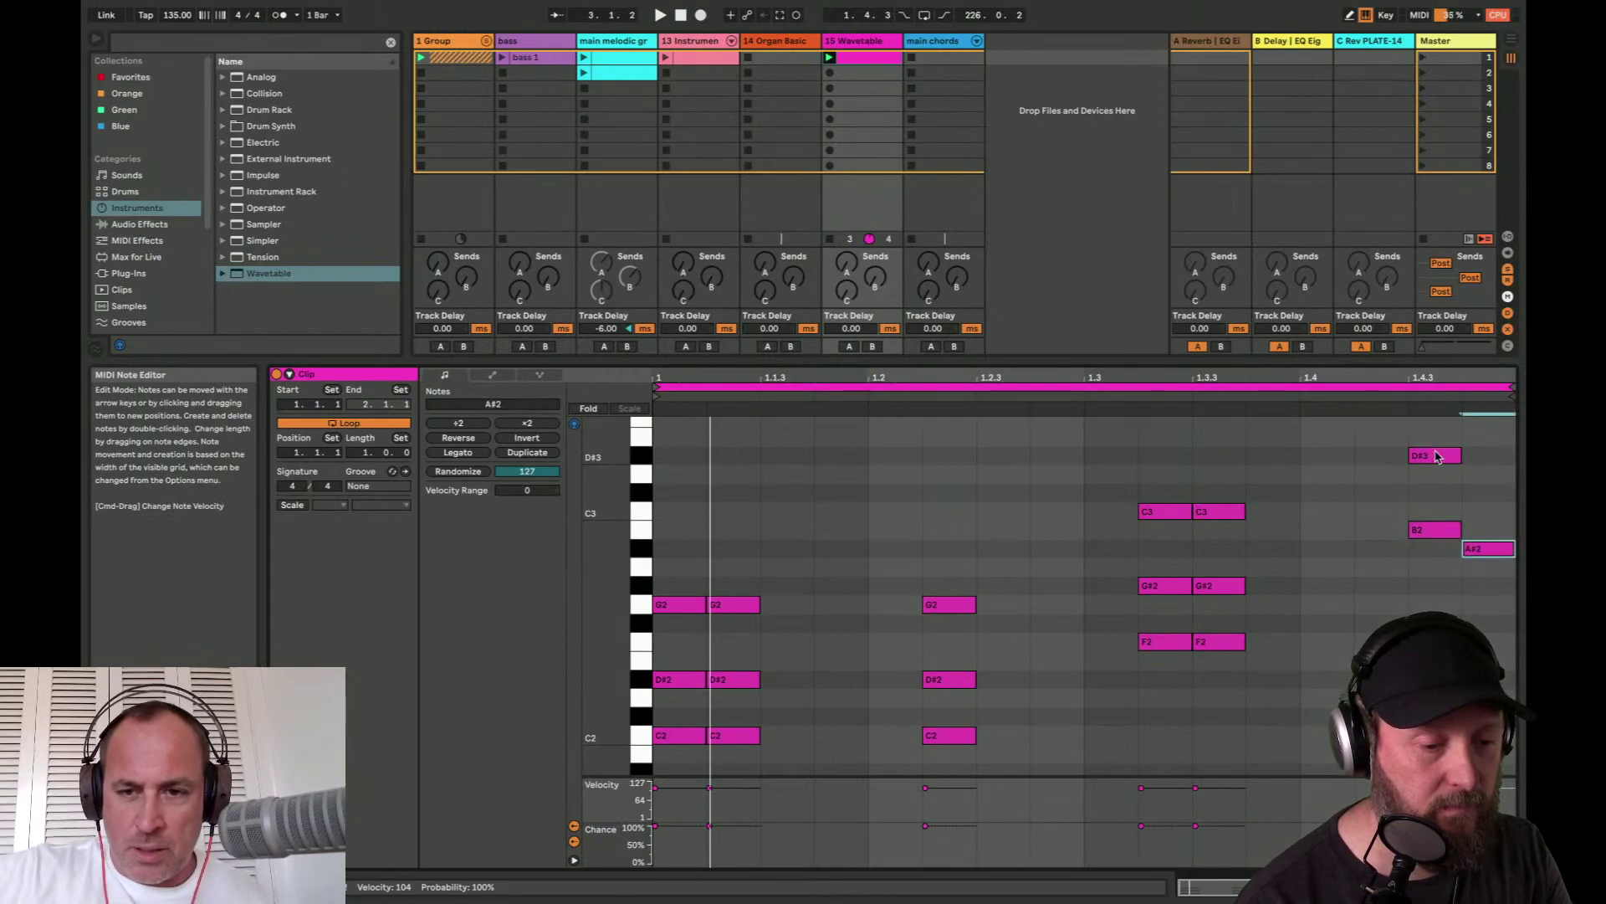
pyautogui.press('Left')
# - Move the second F2, G#2 and C3 chord from 1.3.3 to 1.3.4
pyautogui.moveTo(1305, 469); pyautogui.dragTo(1237, 643)
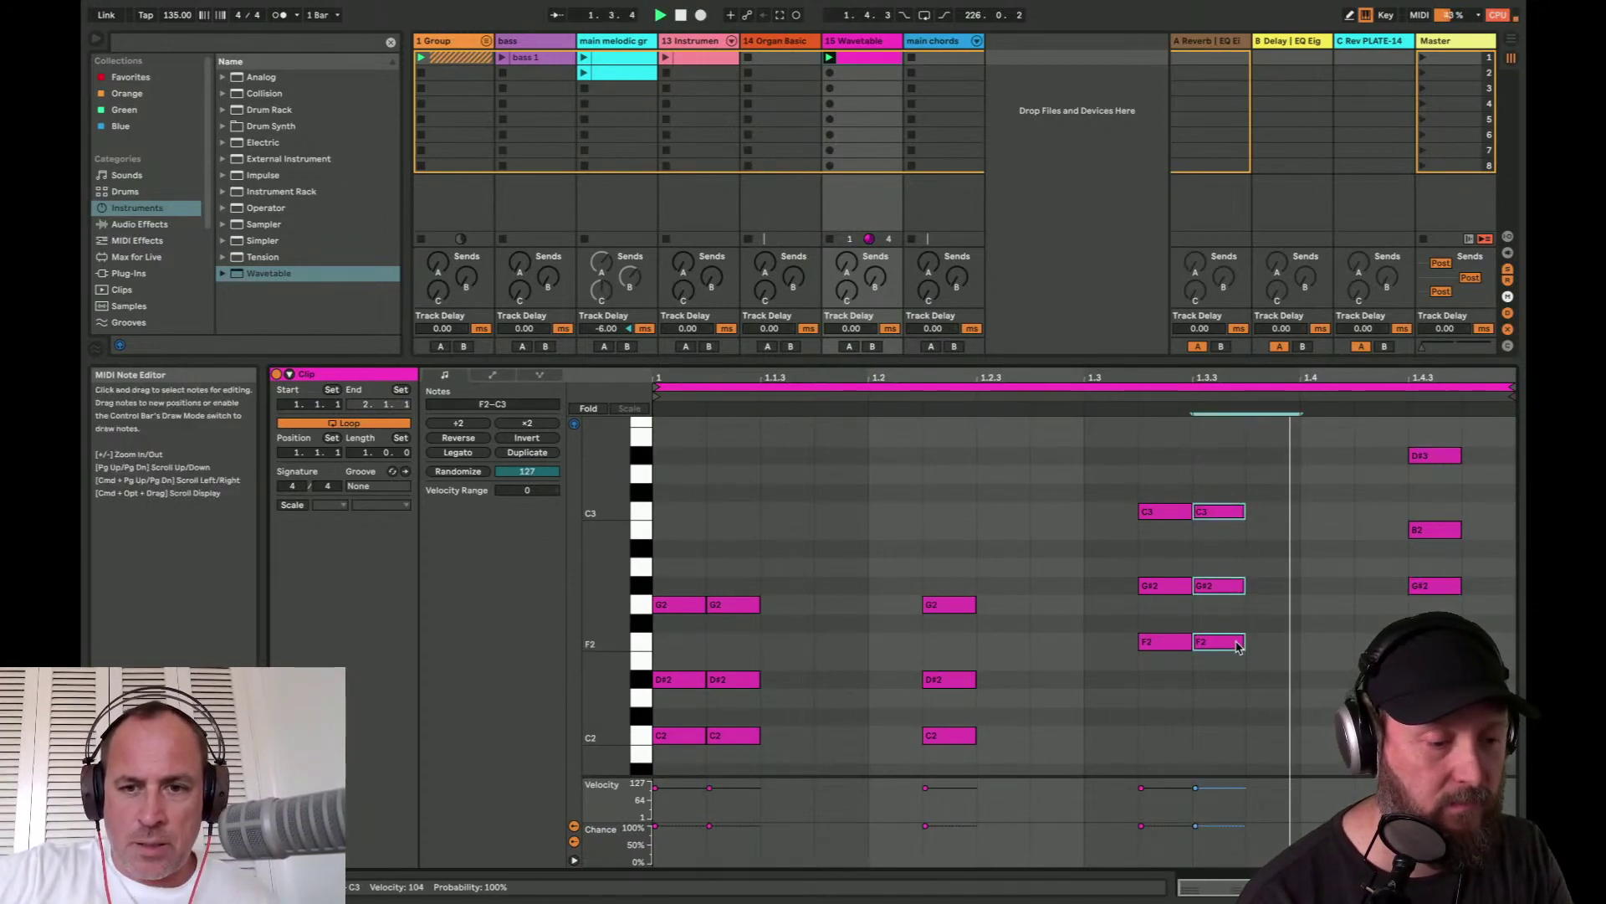
pyautogui.press('Right')
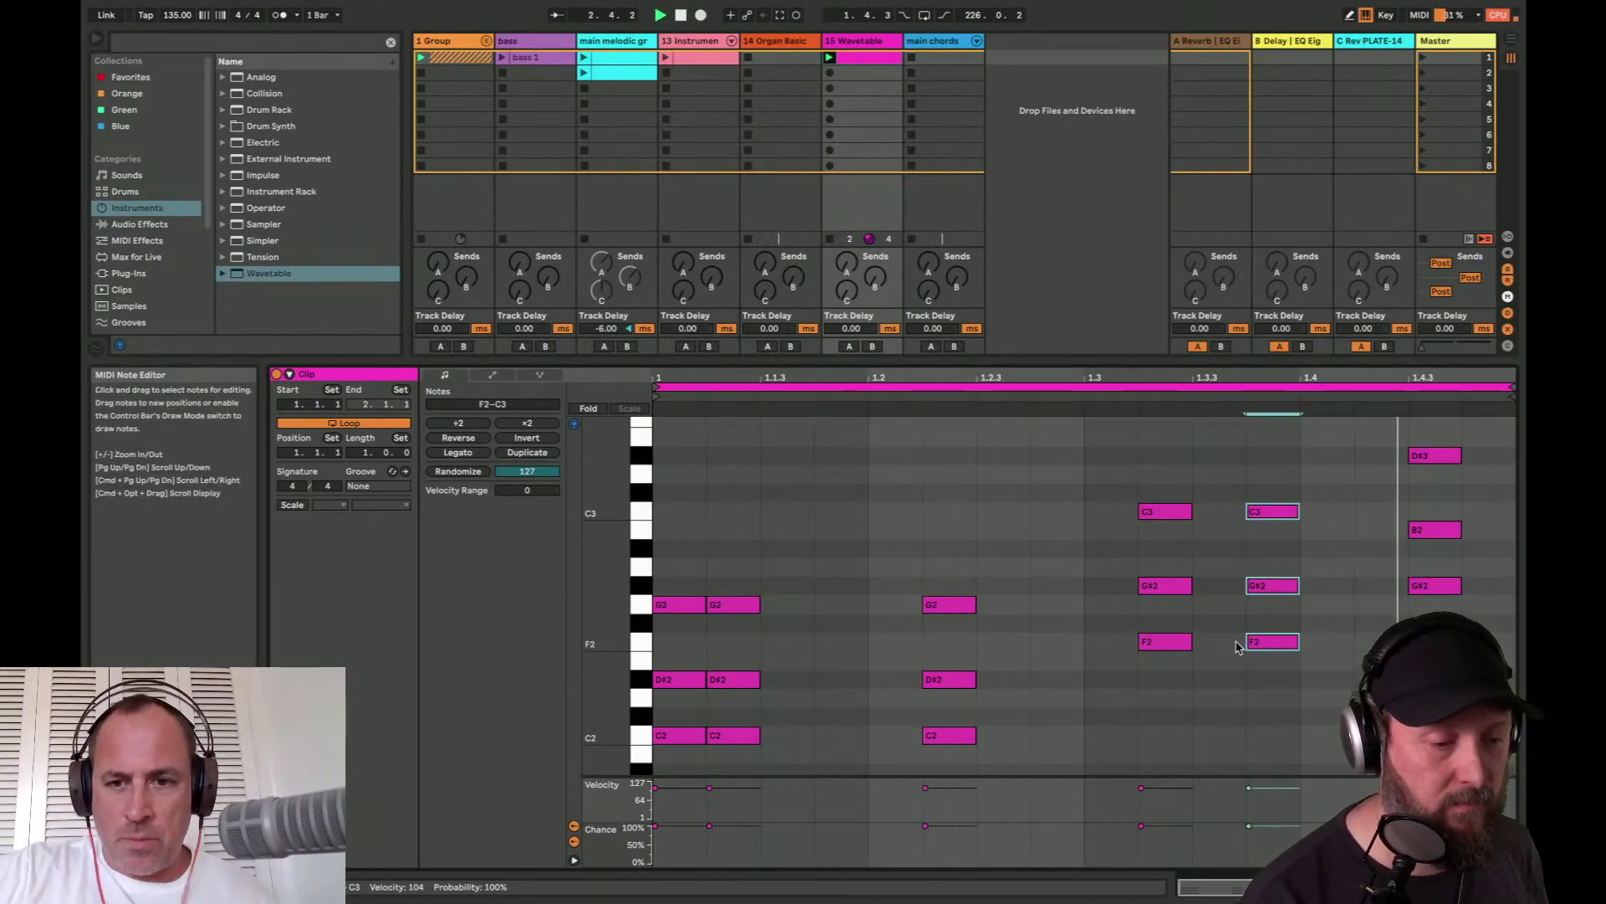
pyautogui.moveTo(991, 586); pyautogui.dragTo(916, 749)
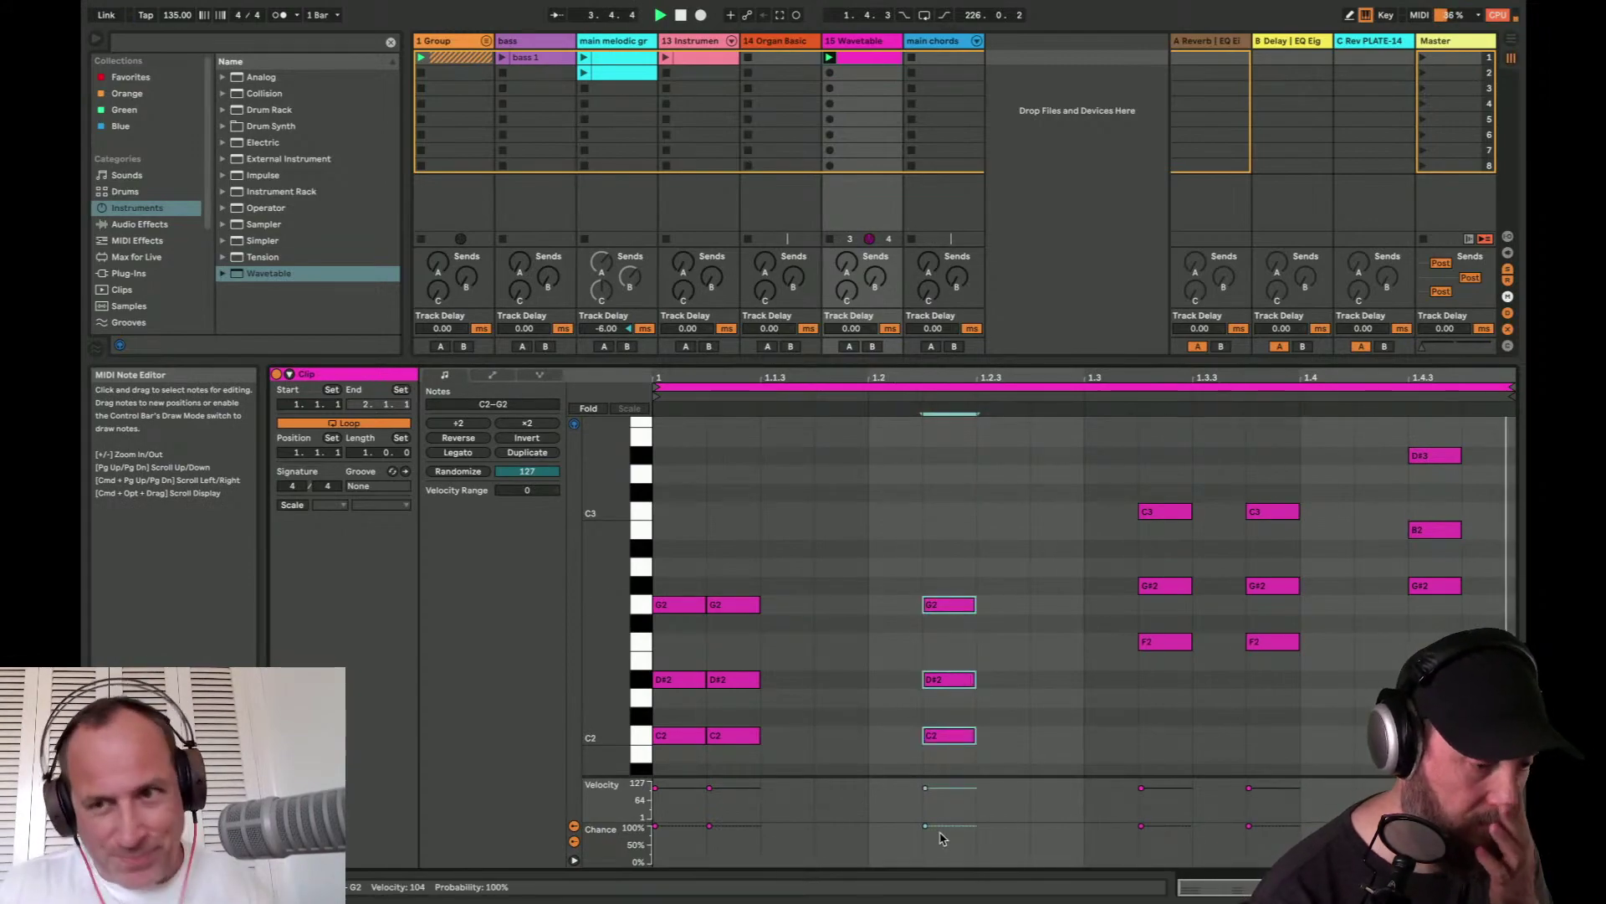
pyautogui.press('Right')
pyautogui.press('Left')
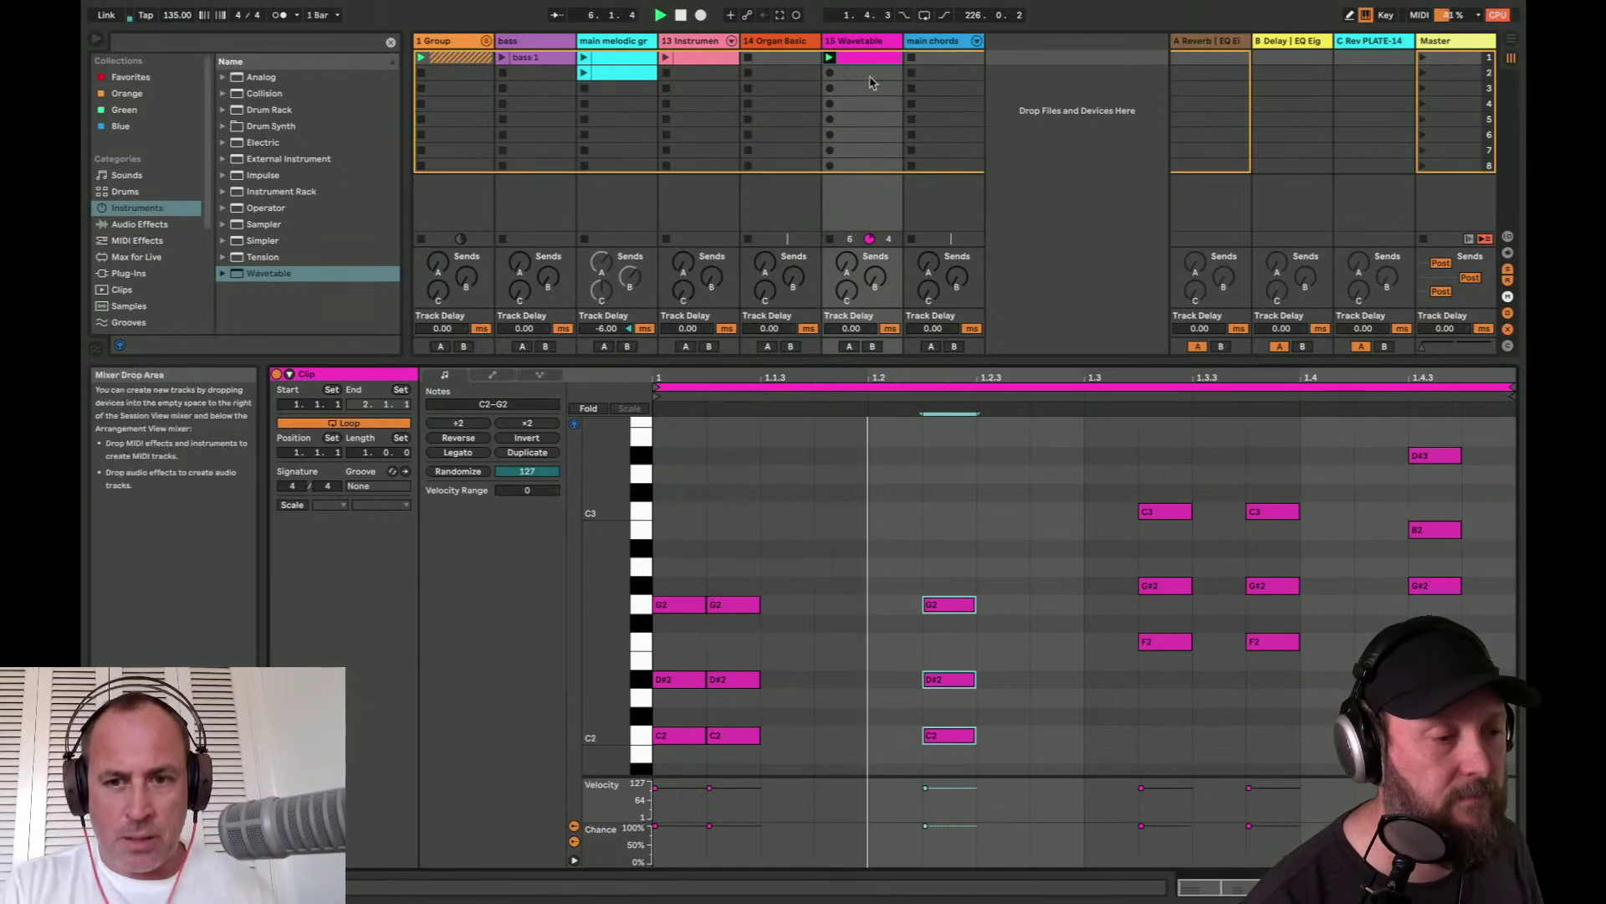
# - Set envelope 2's decay to 734 ms and Wavetable's volume to -13 dB
pyautogui.doubleClick(868, 49)
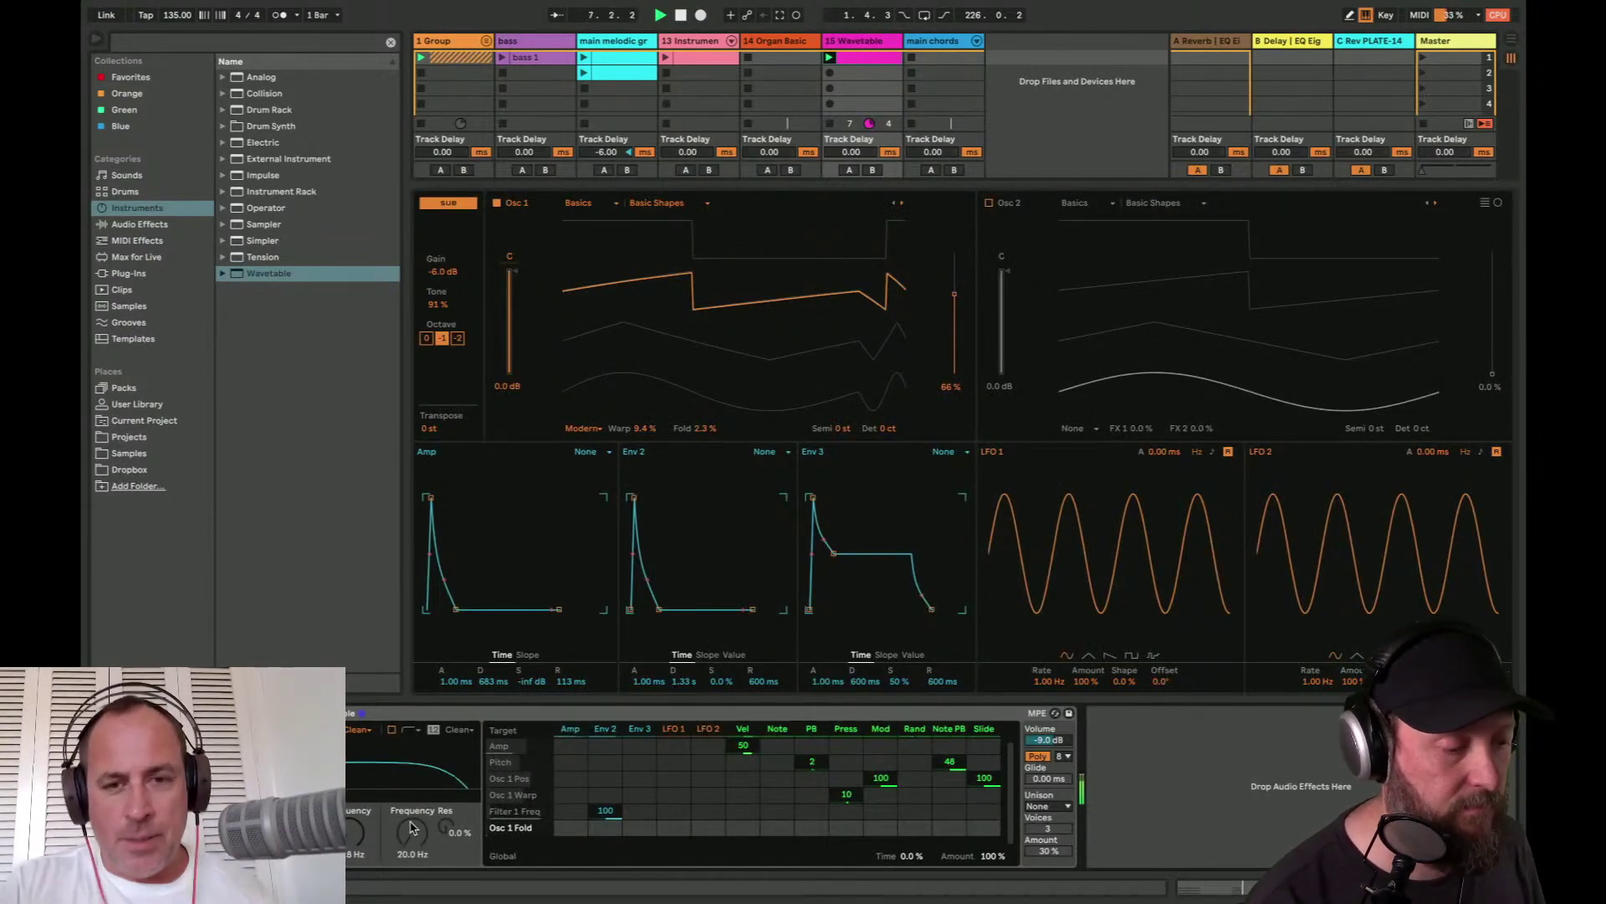
pyautogui.moveTo(686, 681)
pyautogui.mouseDown()
pyautogui.moveTo(686, 696)
pyautogui.moveTo(686, 676)
pyautogui.mouseUp()
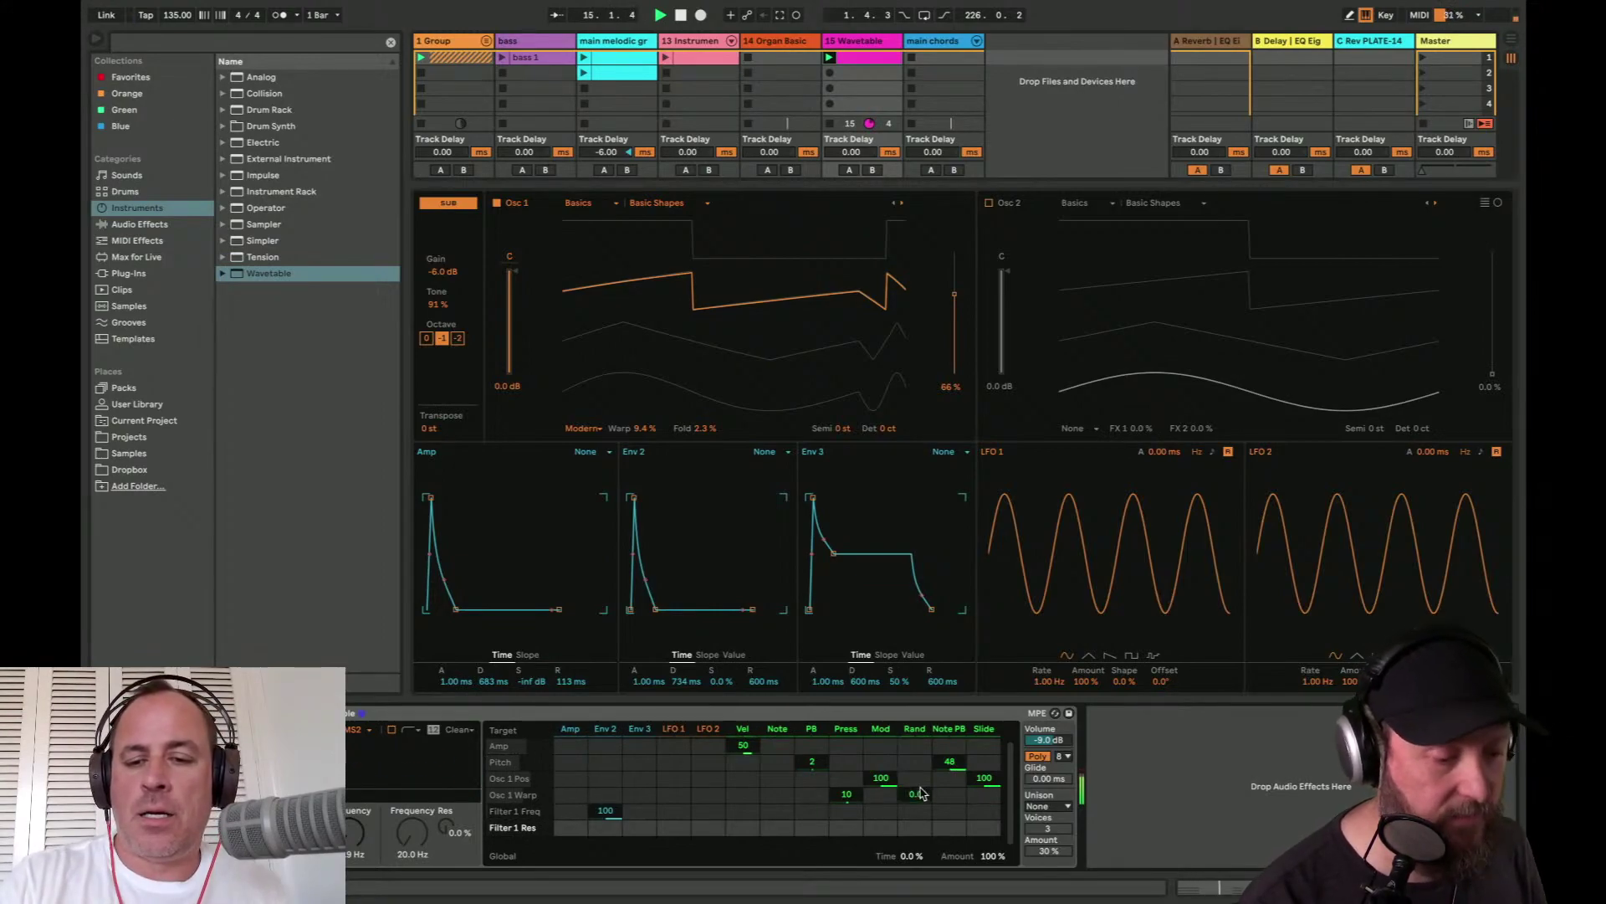
pyautogui.moveTo(1049, 739); pyautogui.dragTo(1048, 753)
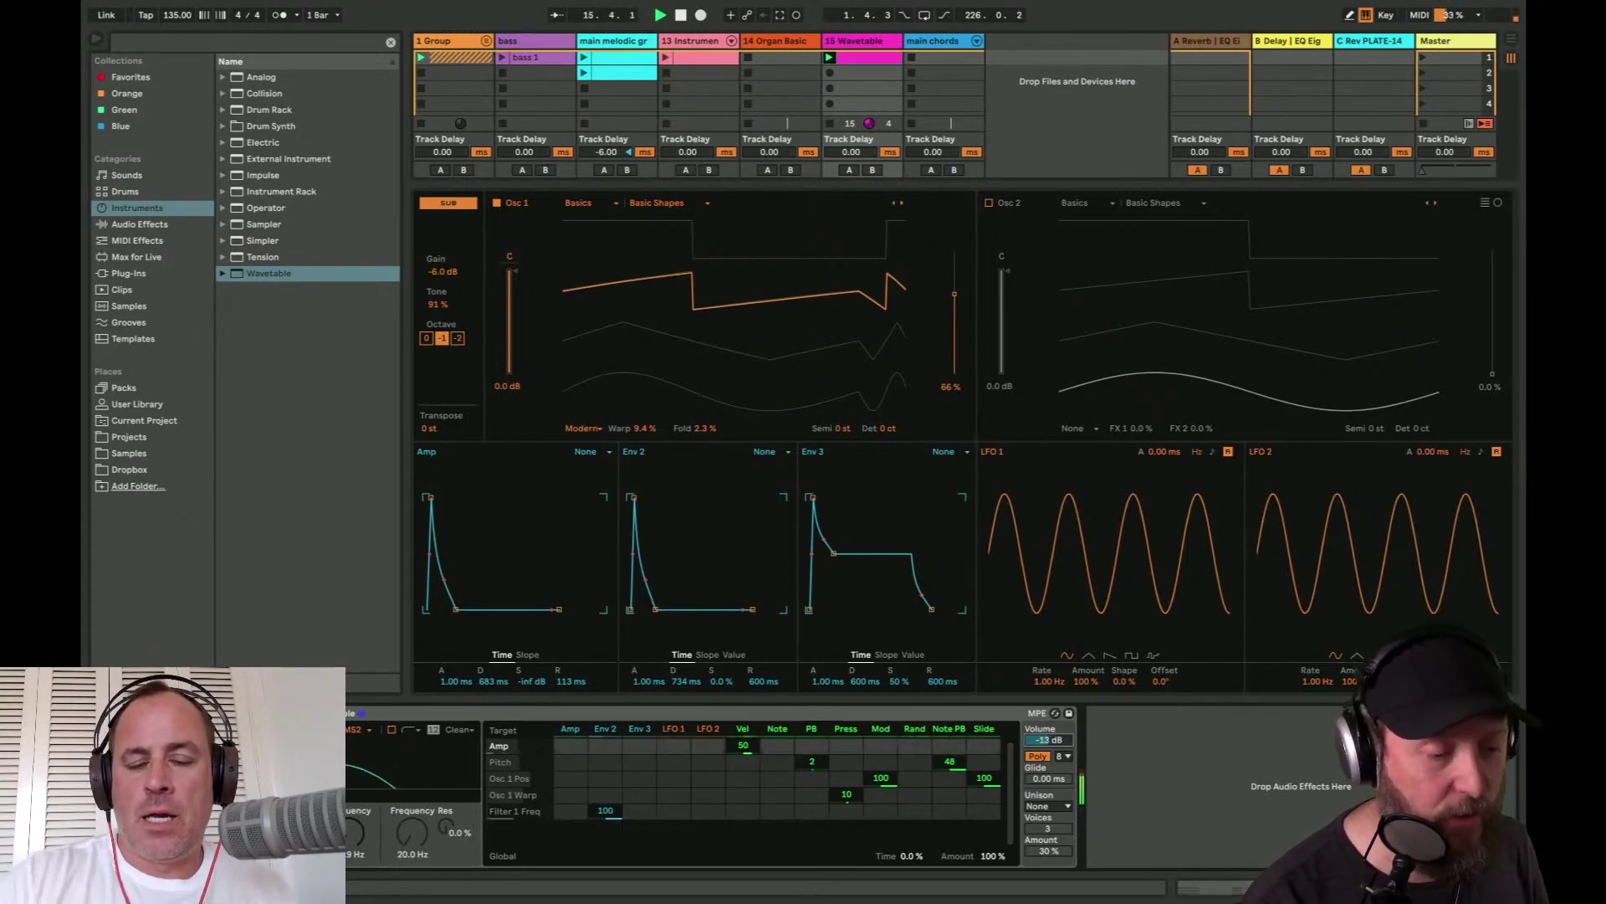
# - Try Wavetable's Phase Sync unison and Noise unison with 7 voices, undo the unison changes and restart playback
pyautogui.click(1052, 802)
pyautogui.click(1052, 768)
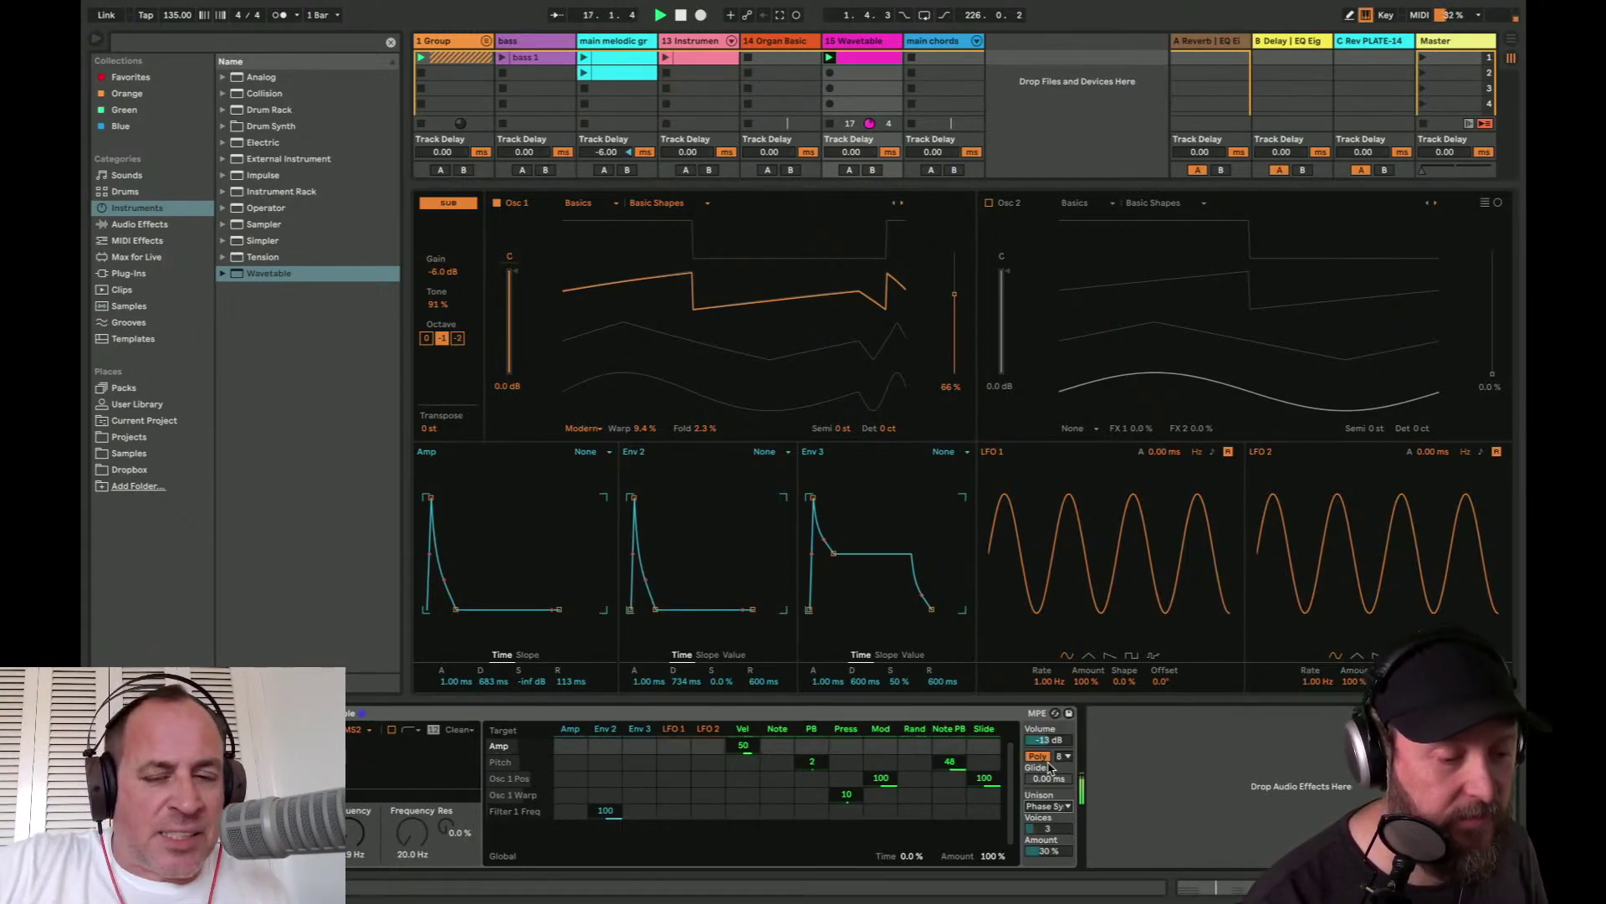
pyautogui.click(1052, 805)
pyautogui.click(1052, 756)
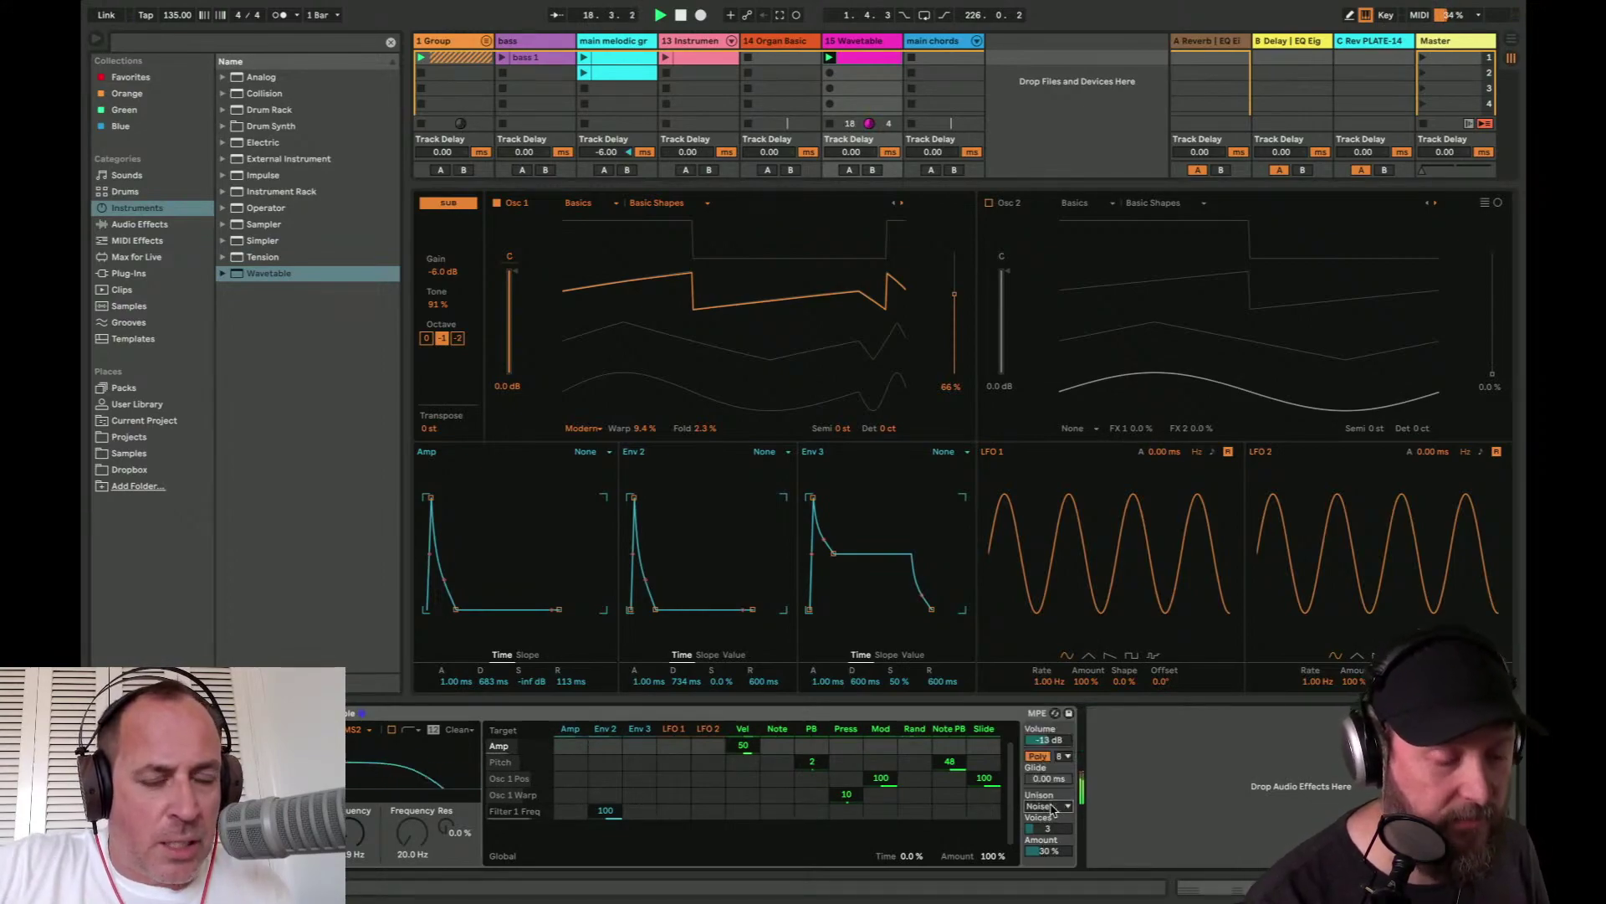
pyautogui.moveTo(1050, 826); pyautogui.dragTo(1050, 807)
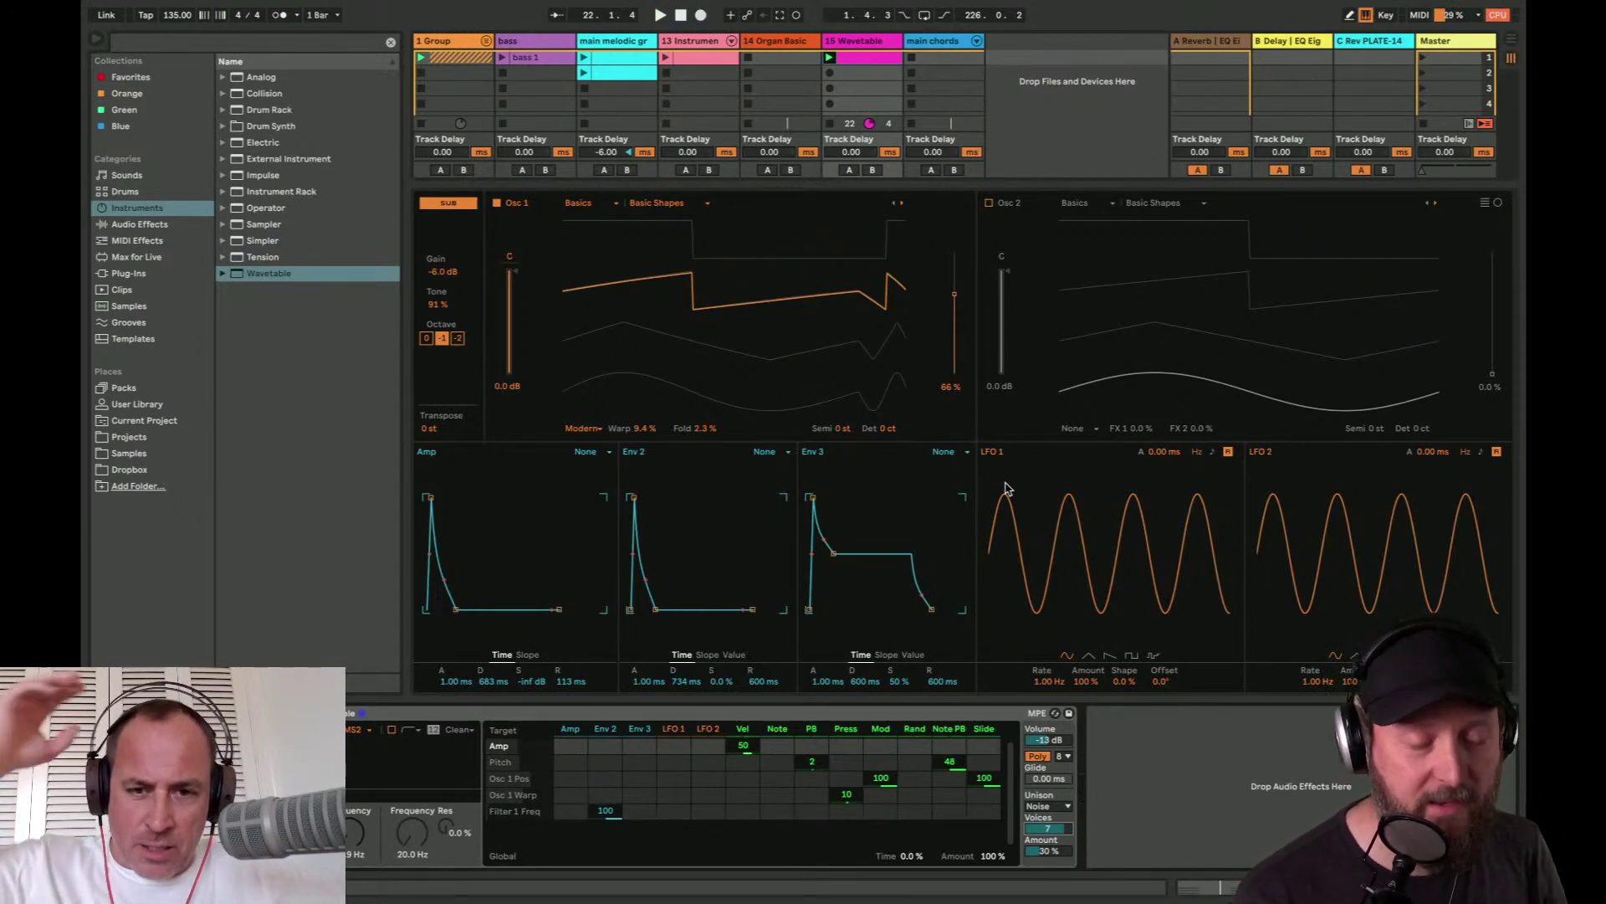
pyautogui.hotkey('ctrl', 'z')
pyautogui.press('space')
pyautogui.press('space')
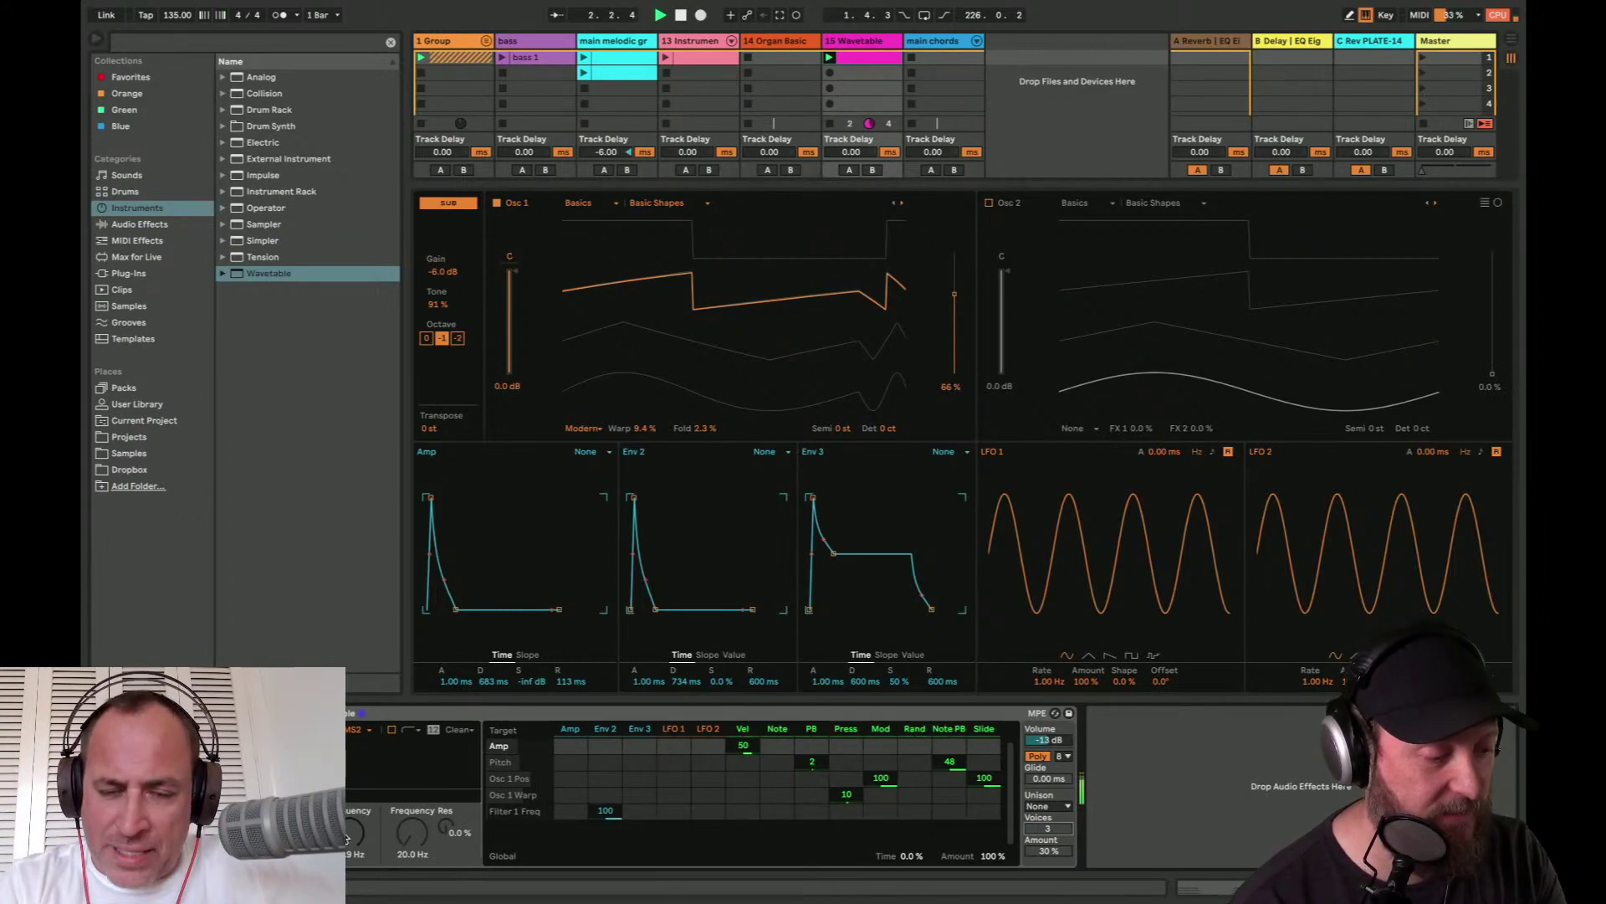
# - Set the velocity of the C2, D#2 and G2 chord at 1.1.2 to 55 and adjust velocity modulation of Filter 1 frequency
pyautogui.click(871, 59)
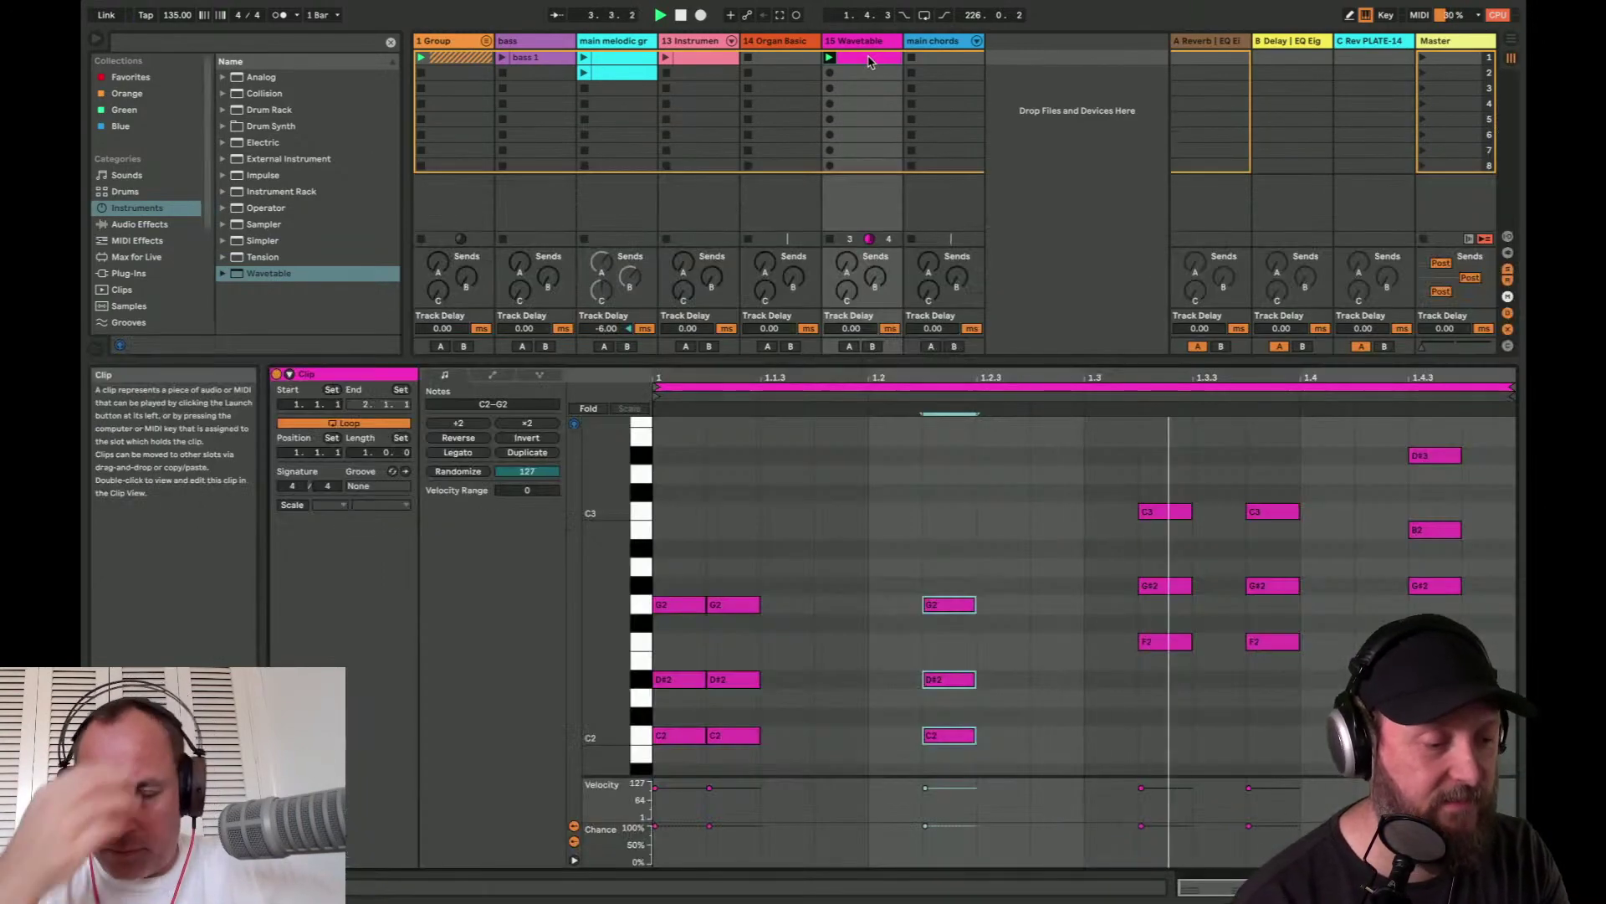
pyautogui.scroll(-2, 801, 524)
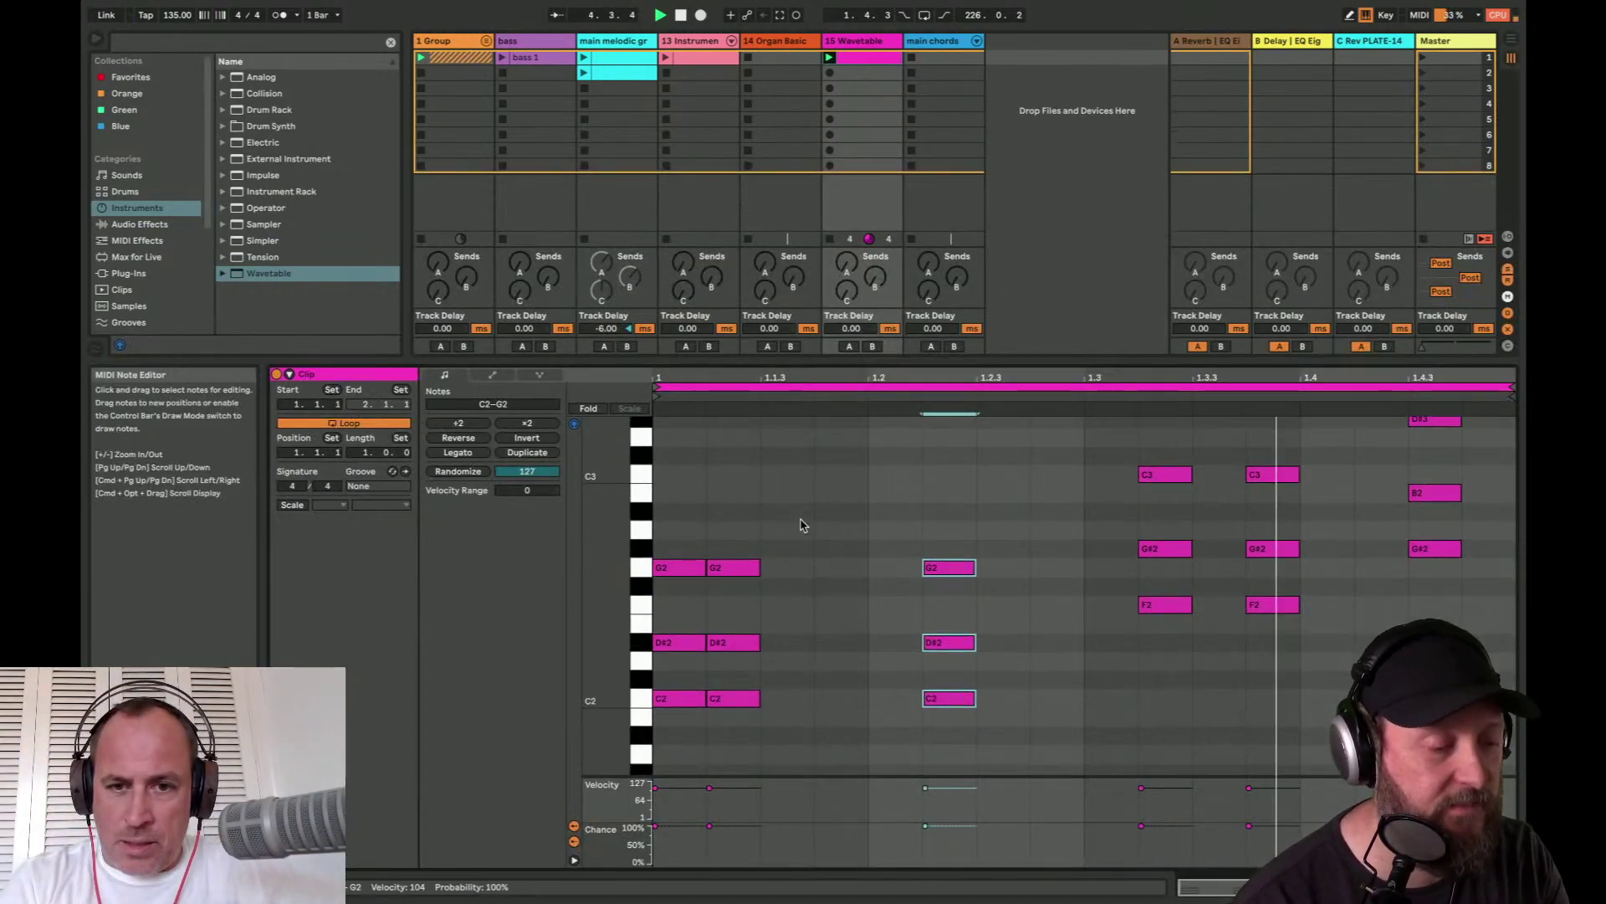
pyautogui.moveTo(749, 525); pyautogui.dragTo(733, 734)
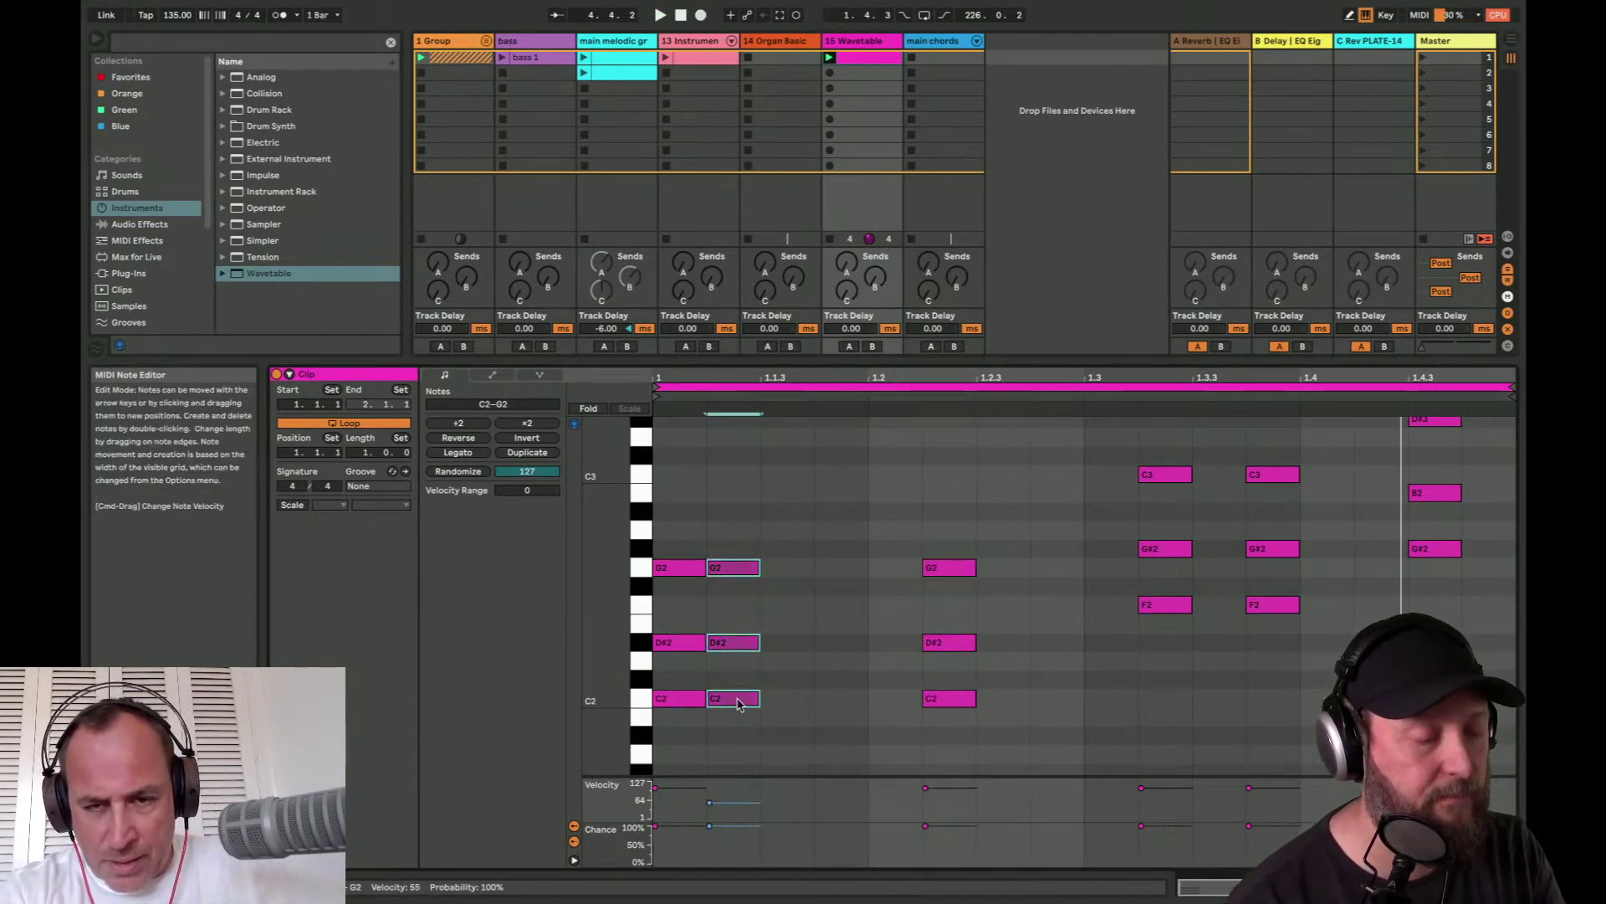
pyautogui.click(861, 47)
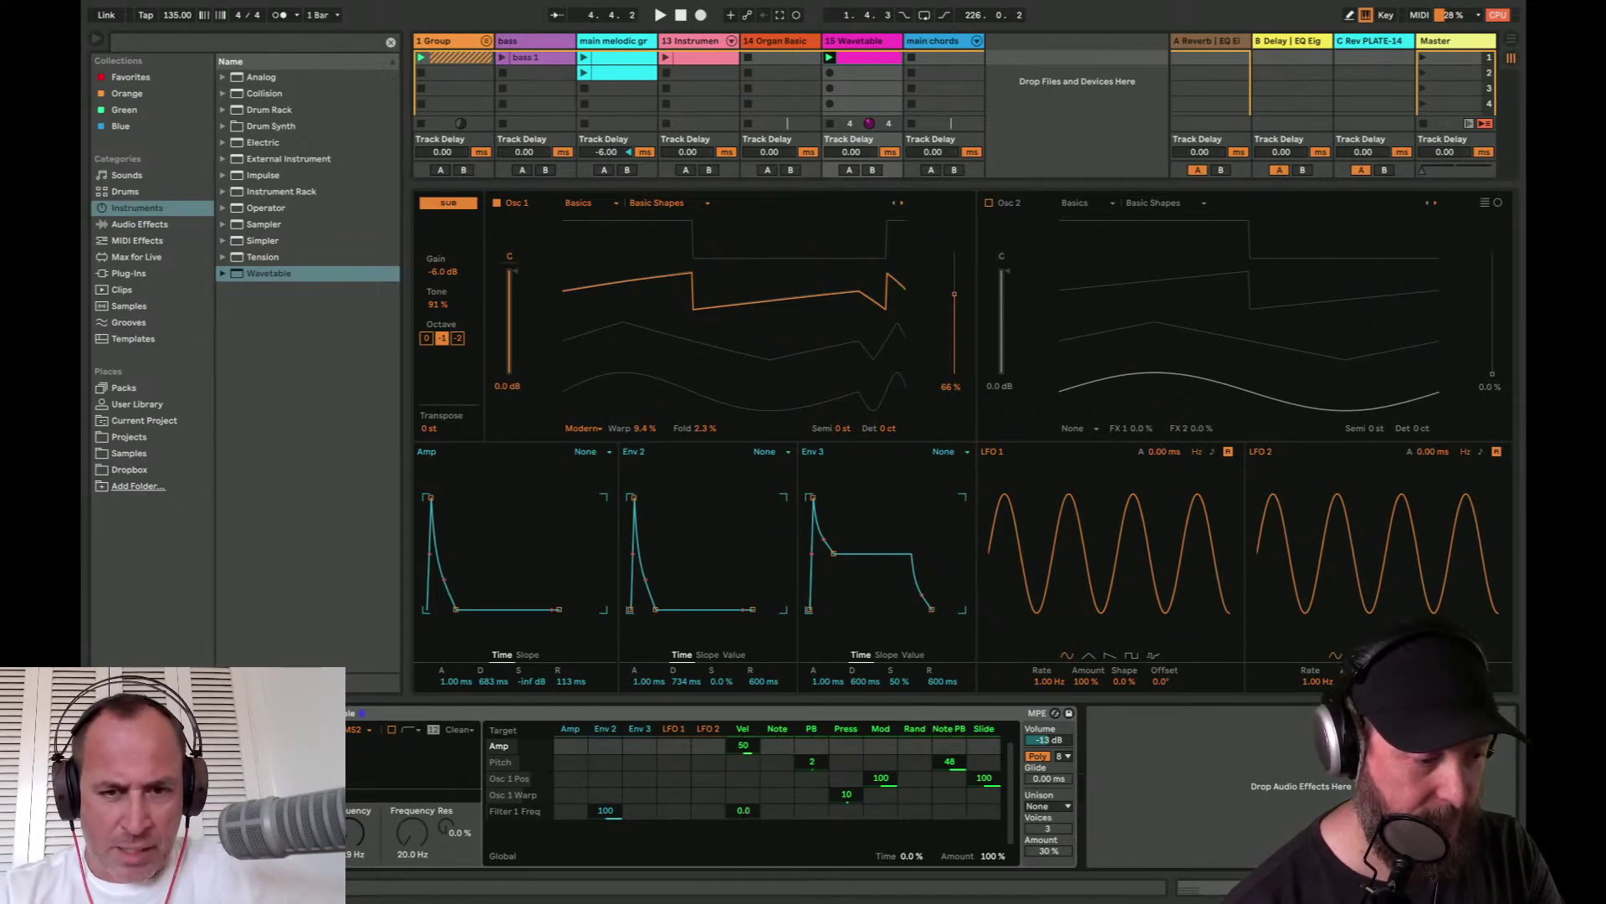
pyautogui.moveTo(743, 810); pyautogui.dragTo(743, 795)
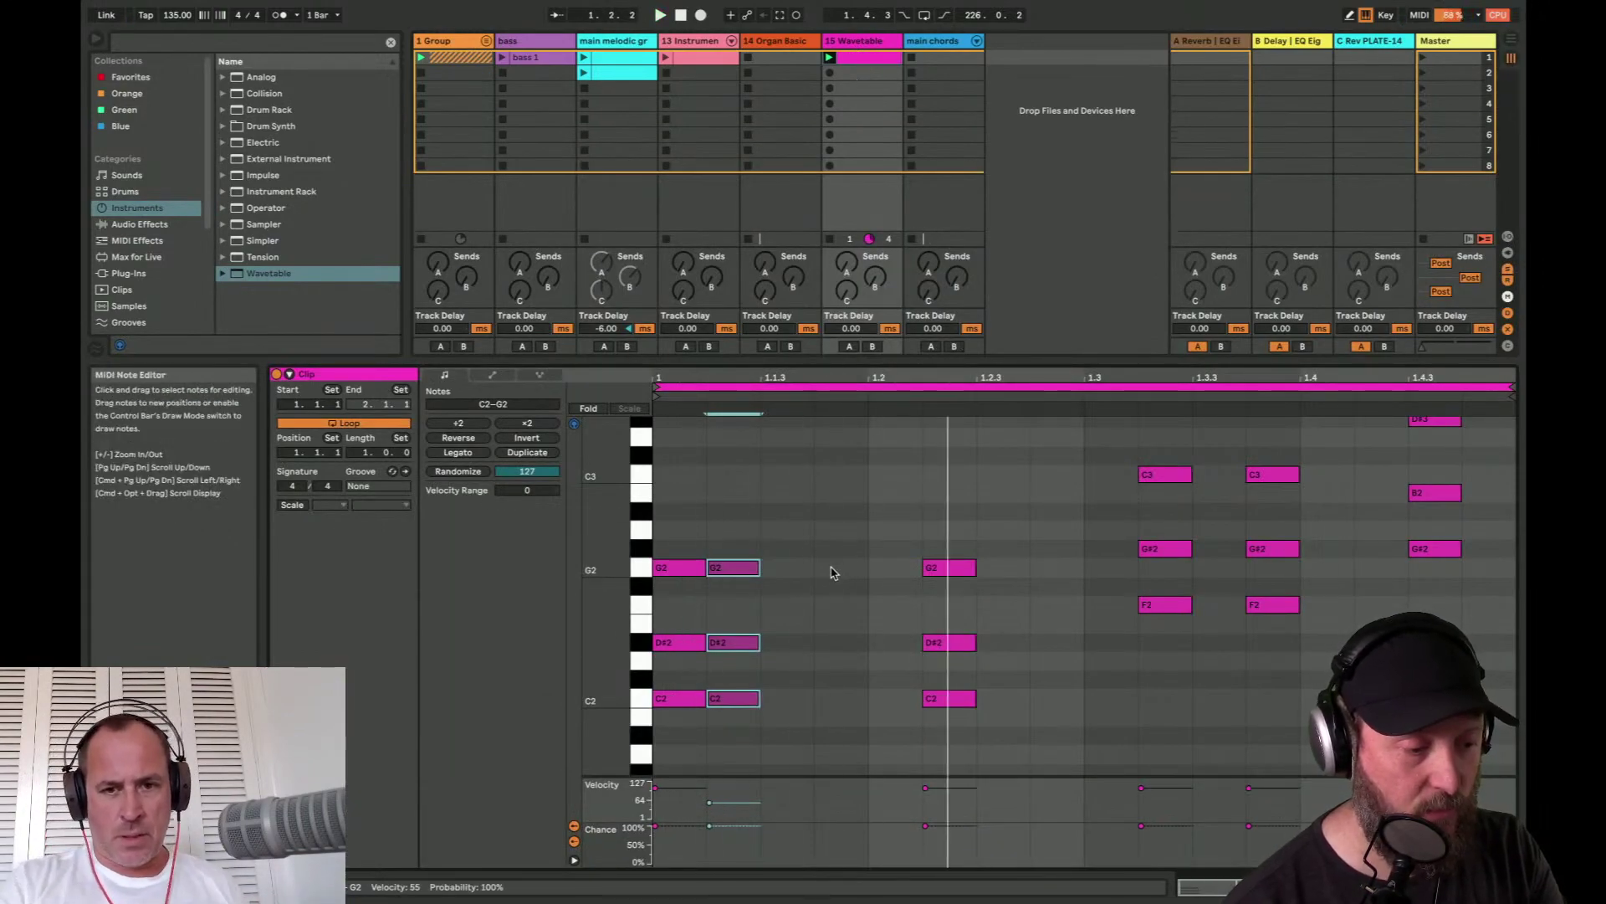
# - Duplicate the quieter chord from 1.1.2 to 1.1.4 and set the copy's velocity to 29
pyautogui.hotkey('ctrl', 'd')
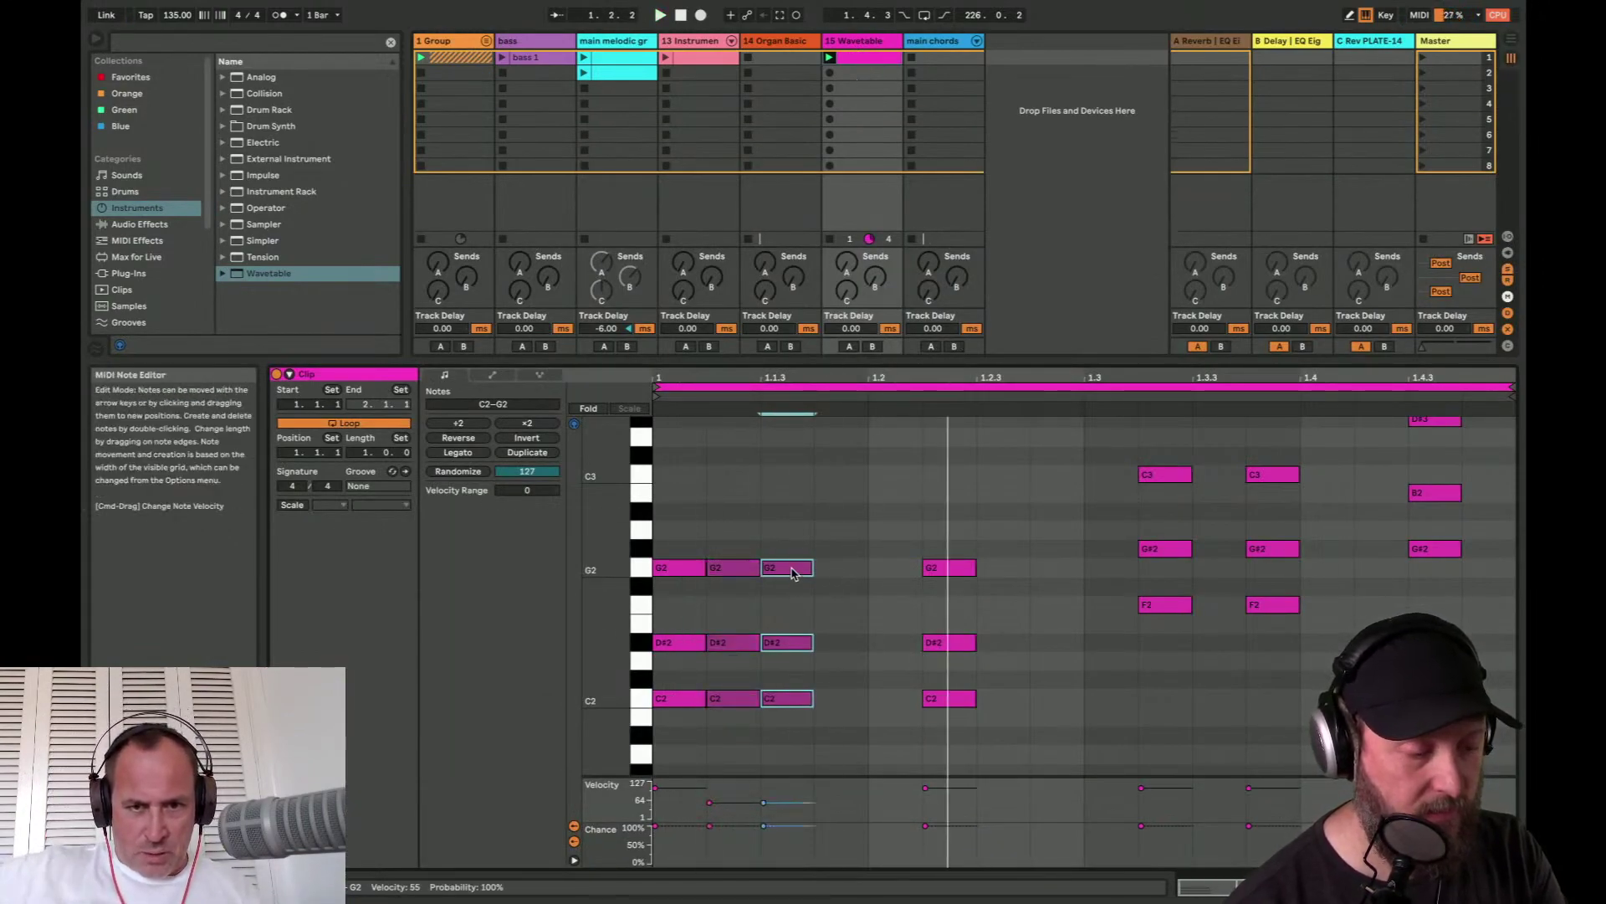
pyautogui.press('Right')
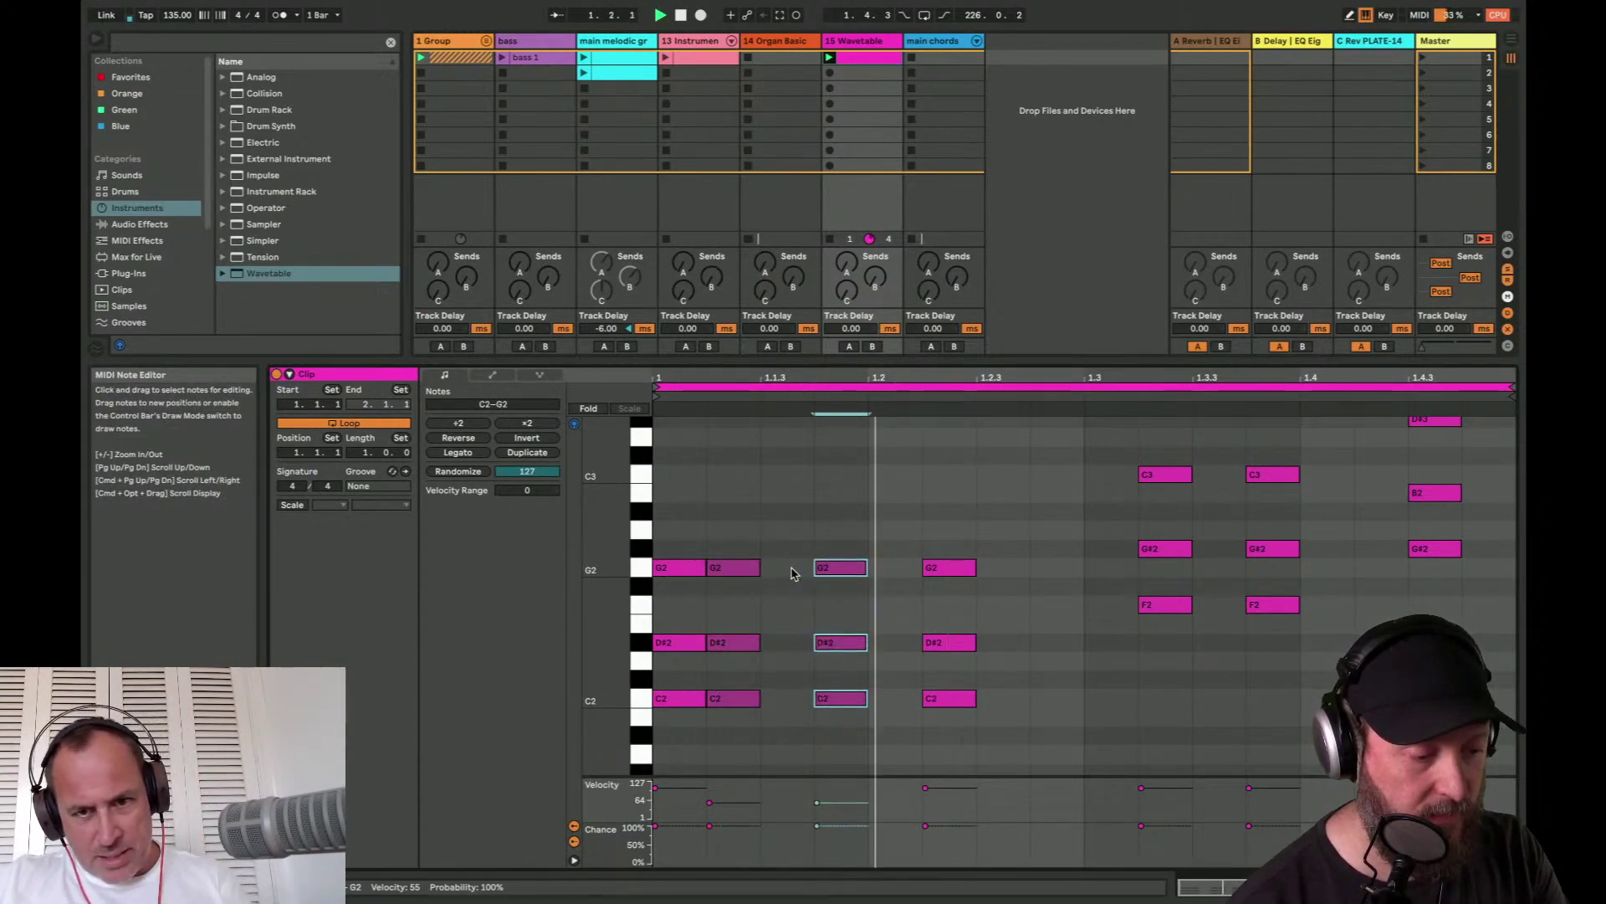
pyautogui.scroll(-3, 926, 672)
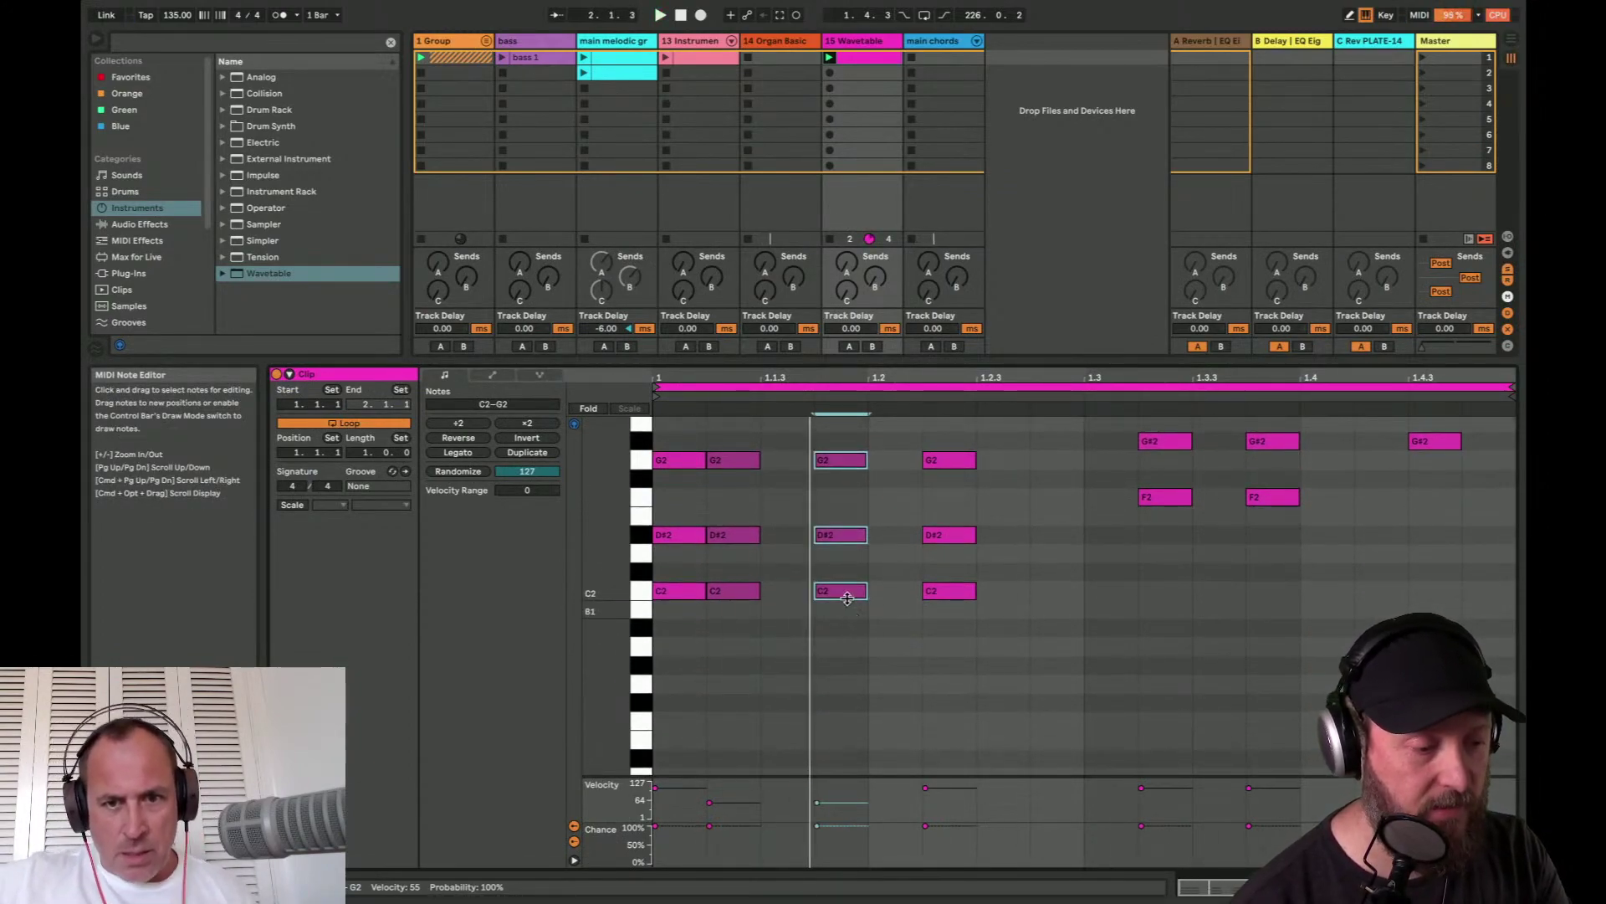
pyautogui.moveTo(843, 594); pyautogui.dragTo(843, 616)
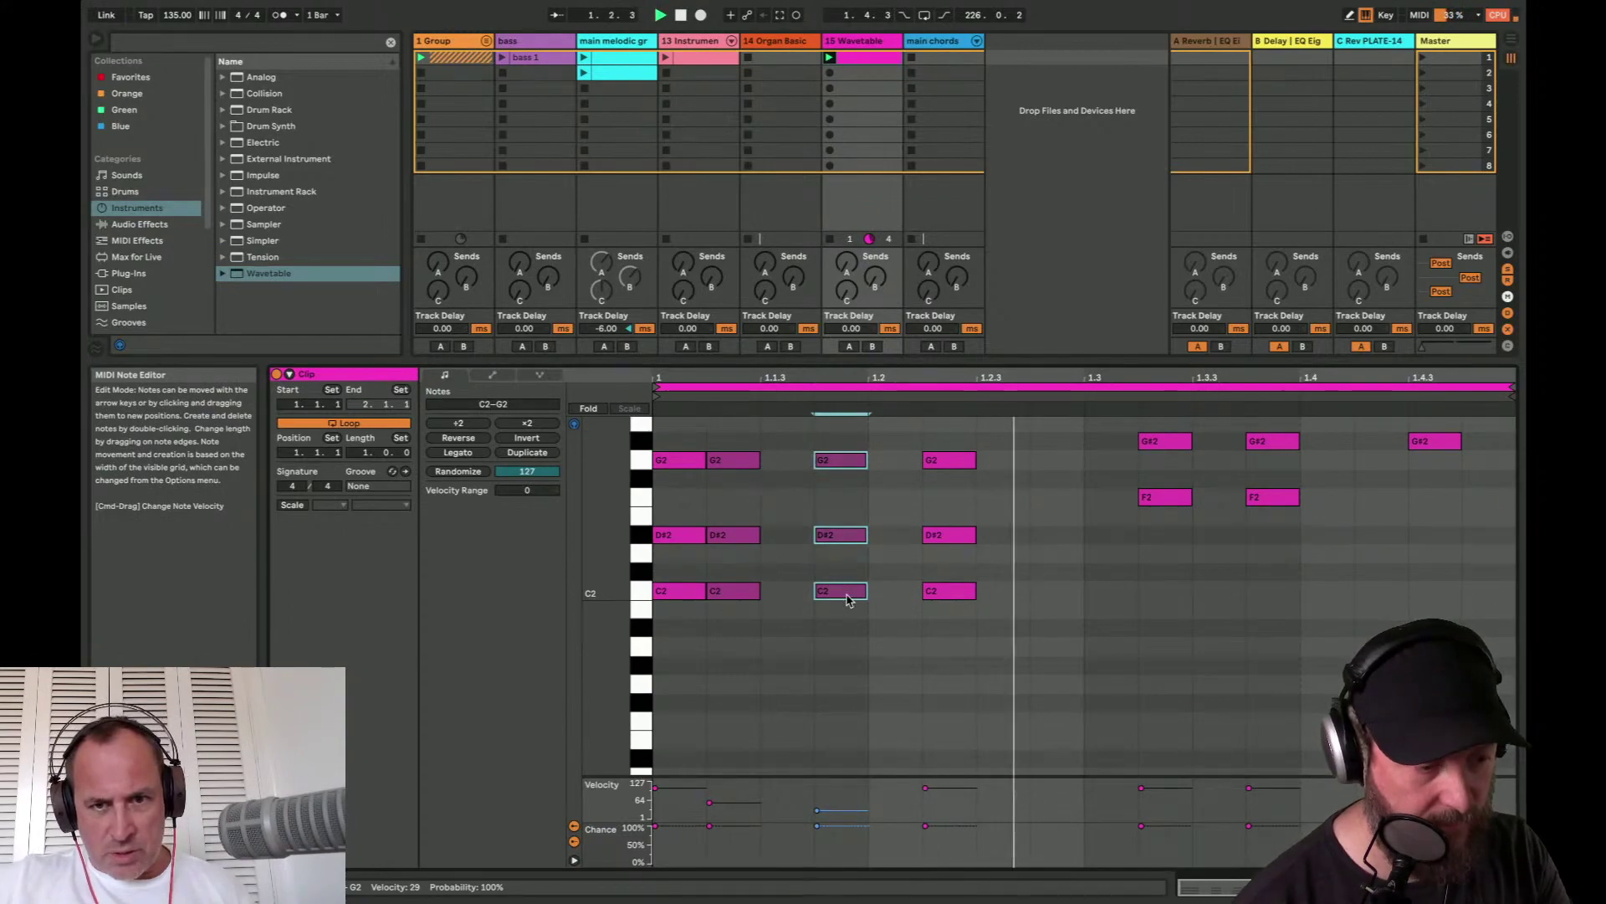
pyautogui.scroll(1, 847, 600)
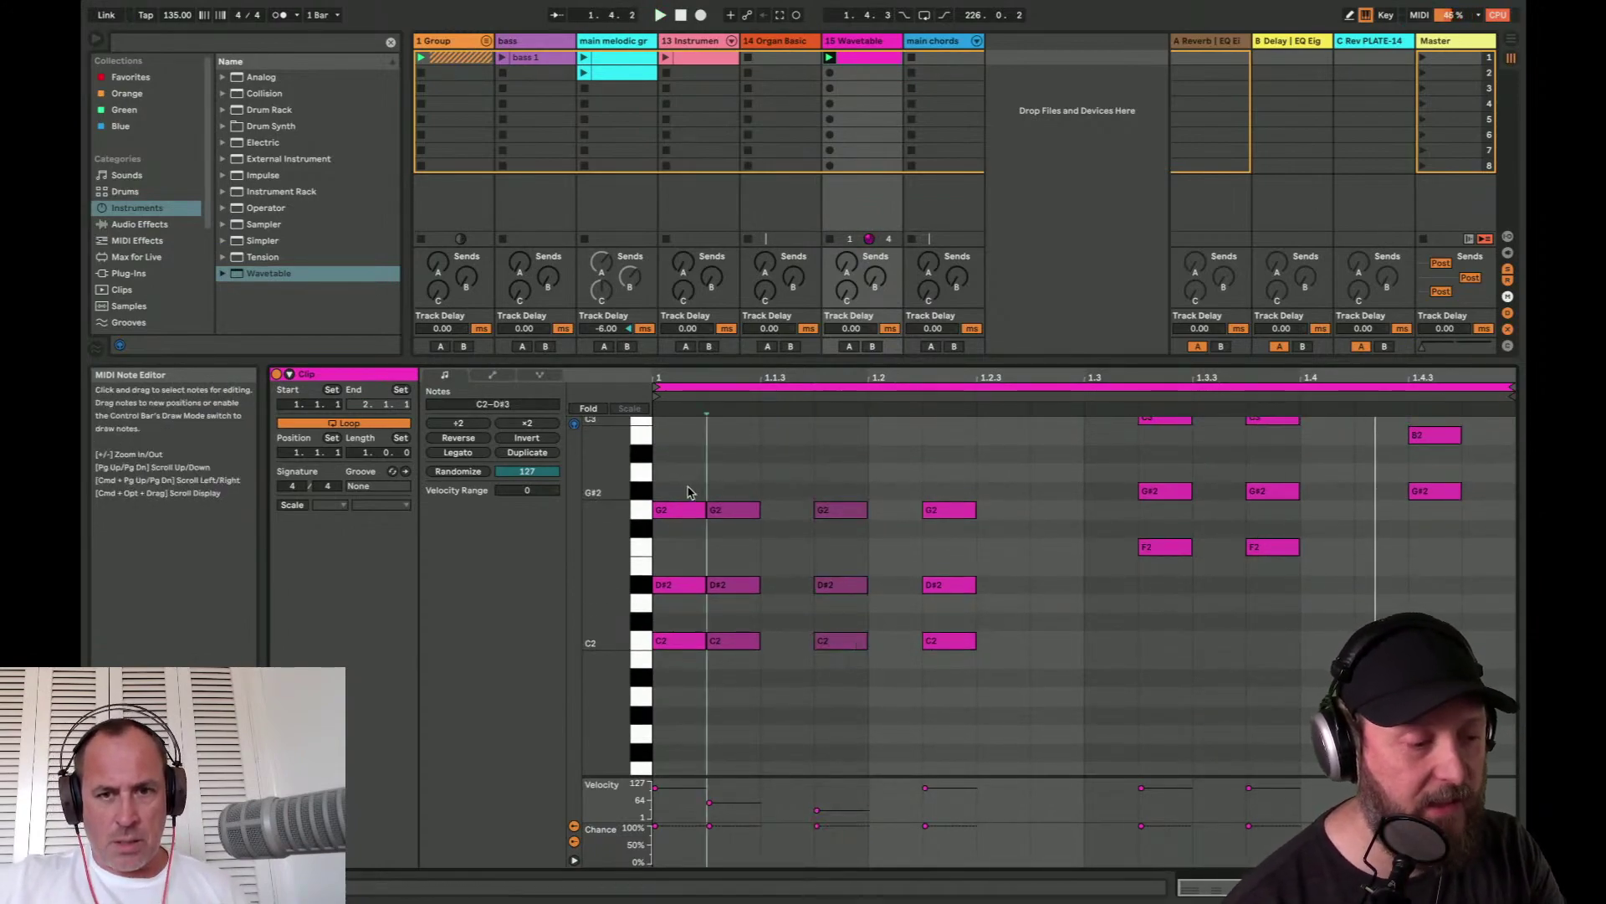
# - Set the velocity of the C2, D#2 and G2 chord at 1.1.1 to 64 and at 1.1.2 to 76, and start playback
pyautogui.moveTo(654, 493); pyautogui.dragTo(673, 659)
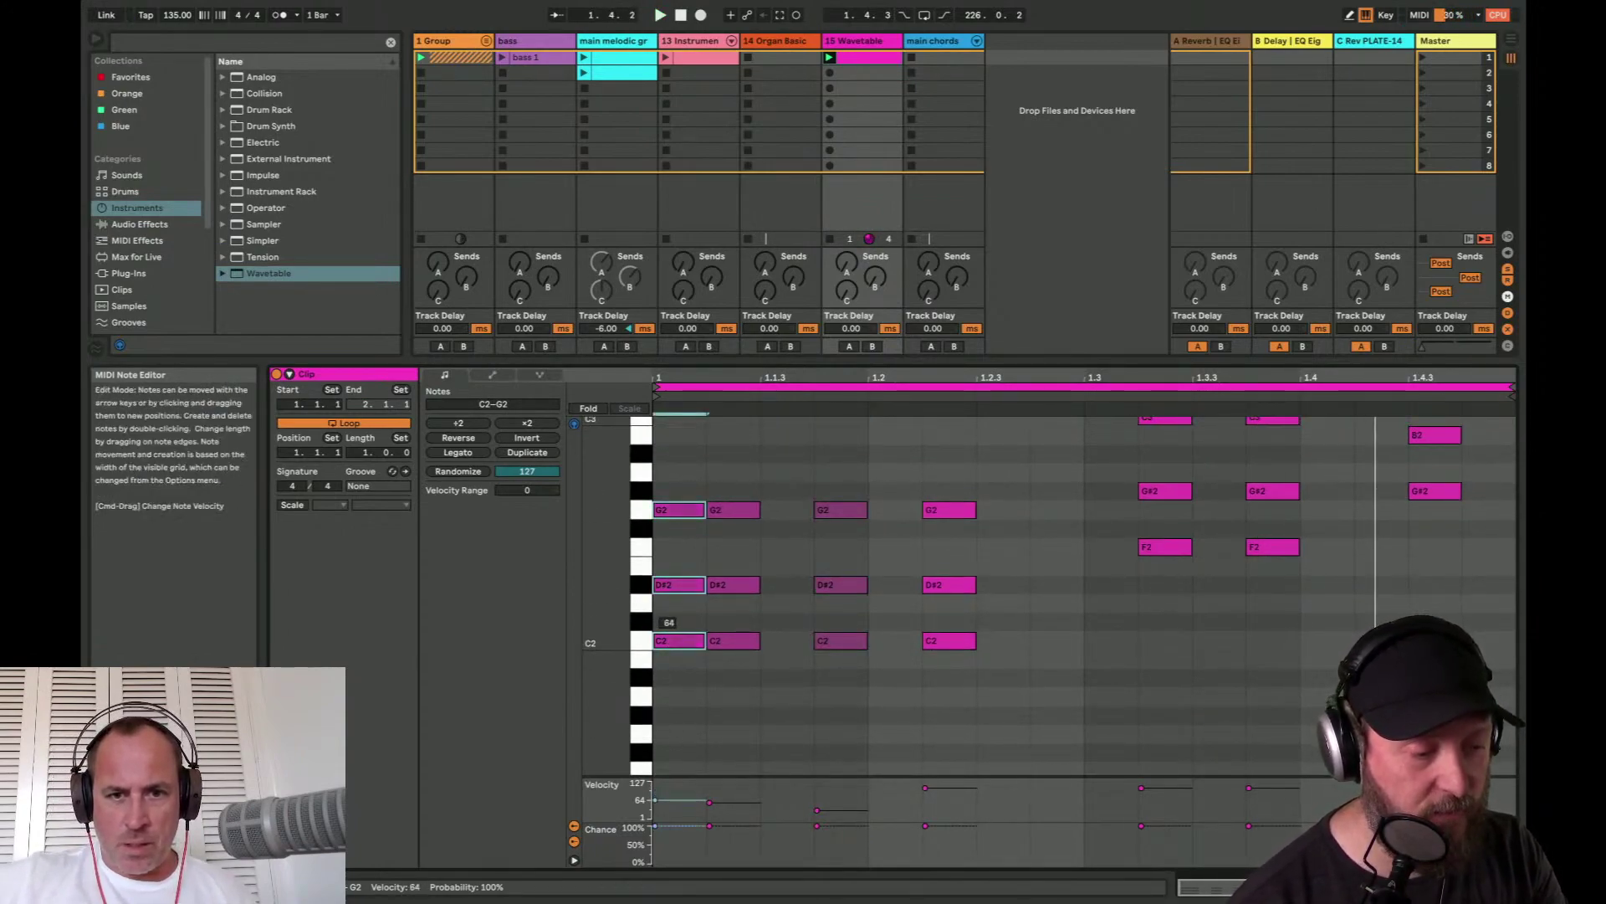
pyautogui.moveTo(721, 485); pyautogui.dragTo(734, 669)
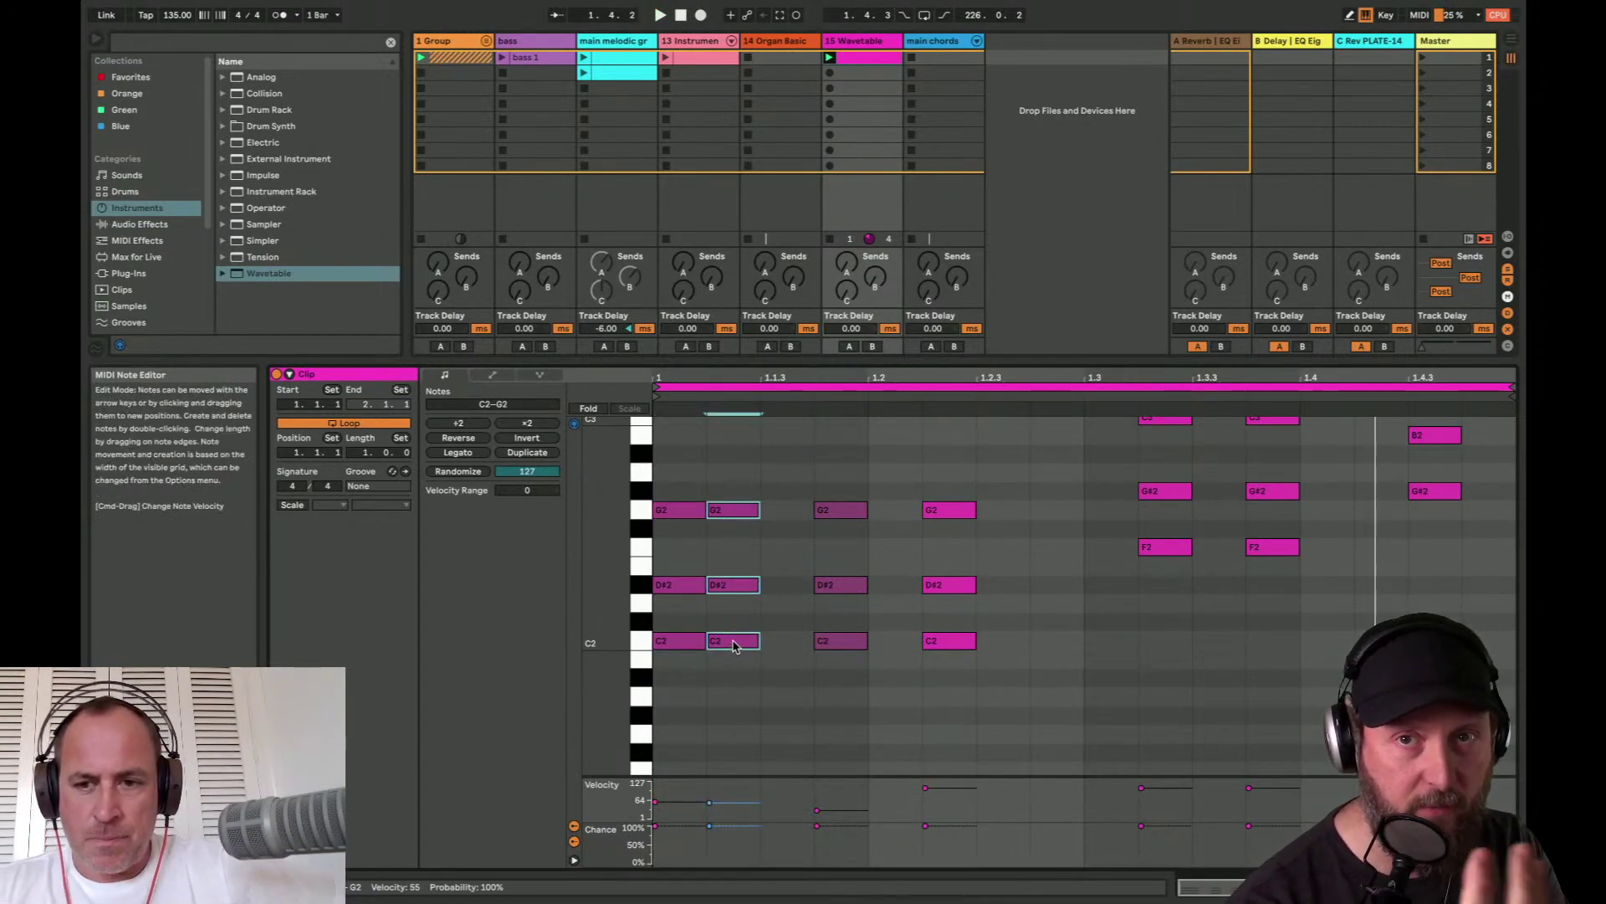
pyautogui.moveTo(733, 641); pyautogui.dragTo(732, 623)
pyautogui.press('space')
# - Set the velocity of the F2, G#2 and C3 chord at 1.3.4 to 59
pyautogui.scroll(3, 1197, 582)
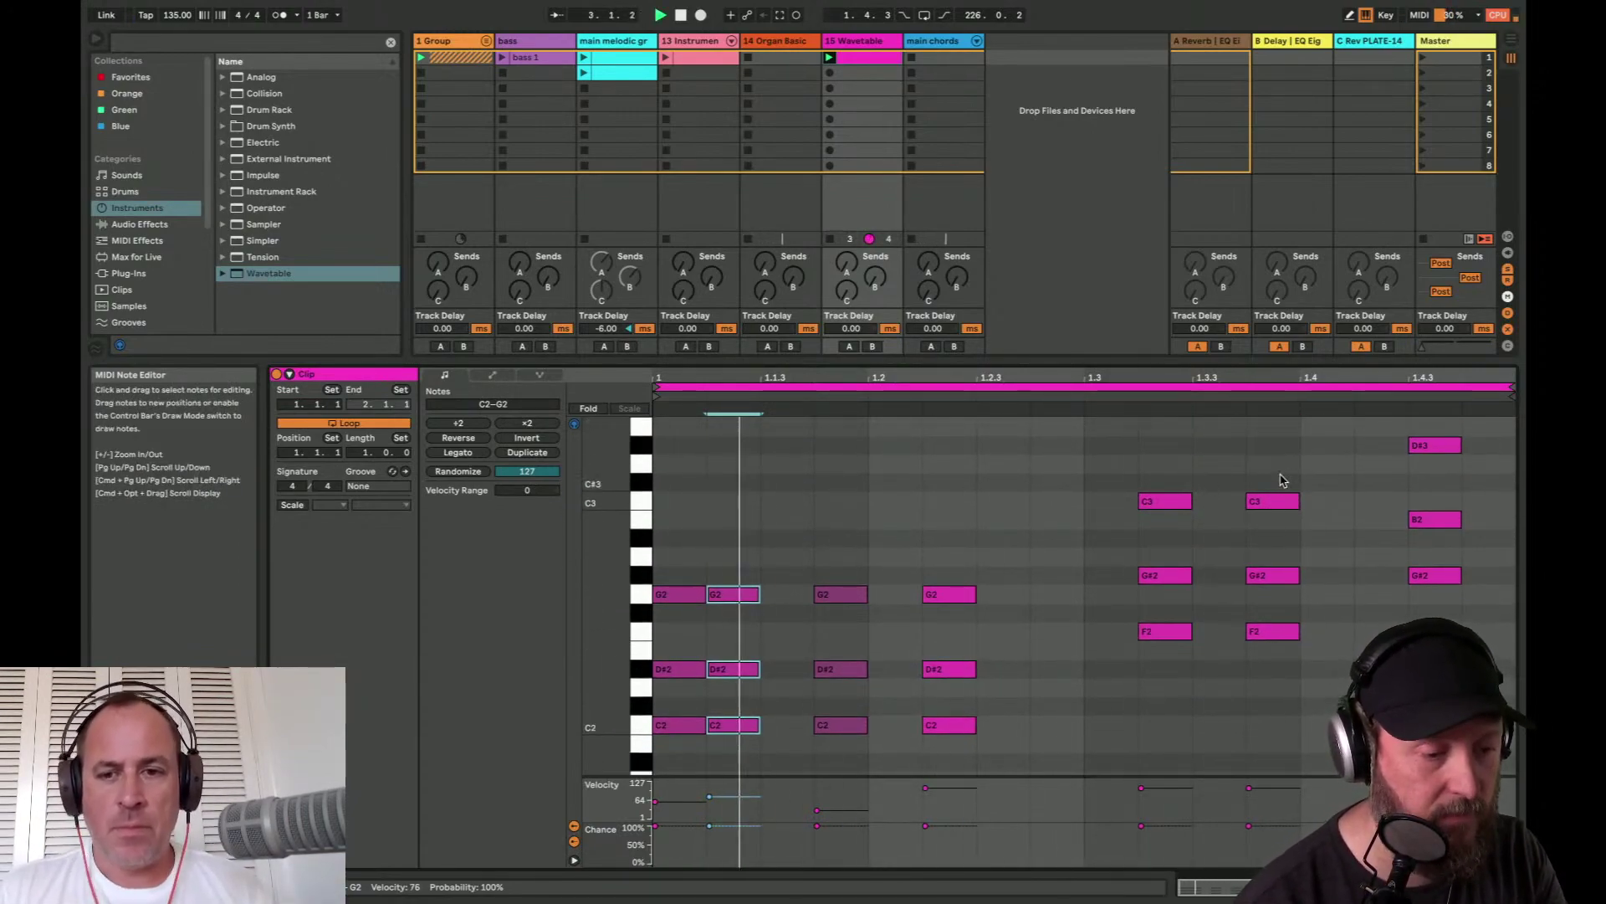
pyautogui.moveTo(1280, 477); pyautogui.dragTo(1258, 629)
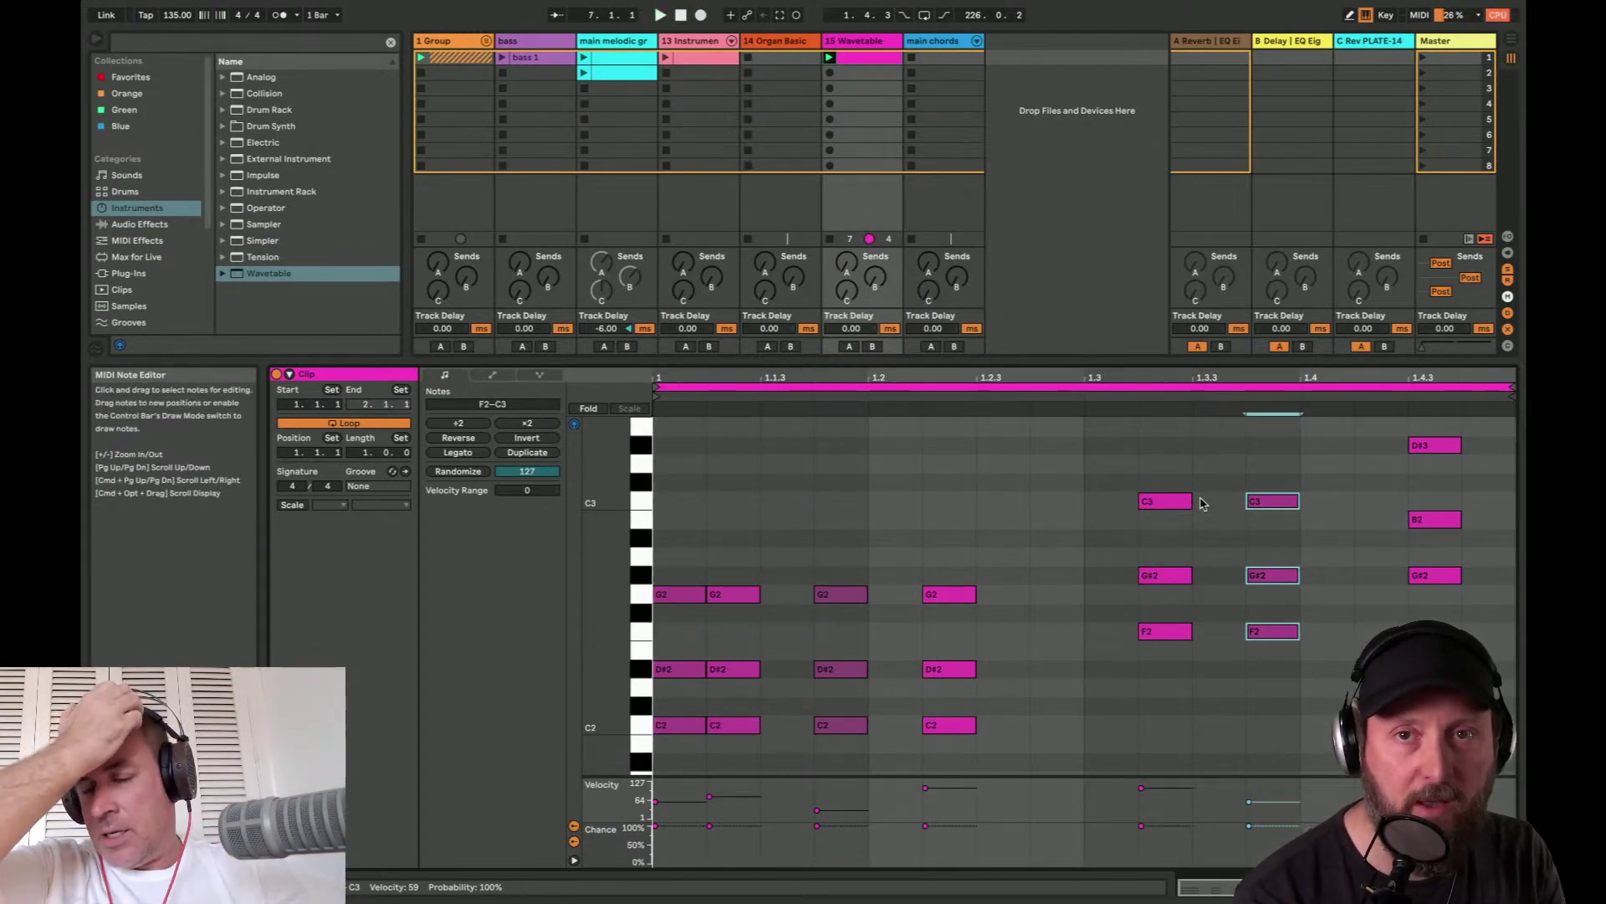
# - Duplicate the F2, G#2 and C3 chord from 1.3.4 to 1.3.3, set the copy's velocity to 9 and start playback
pyautogui.scroll(-2, 1088, 547)
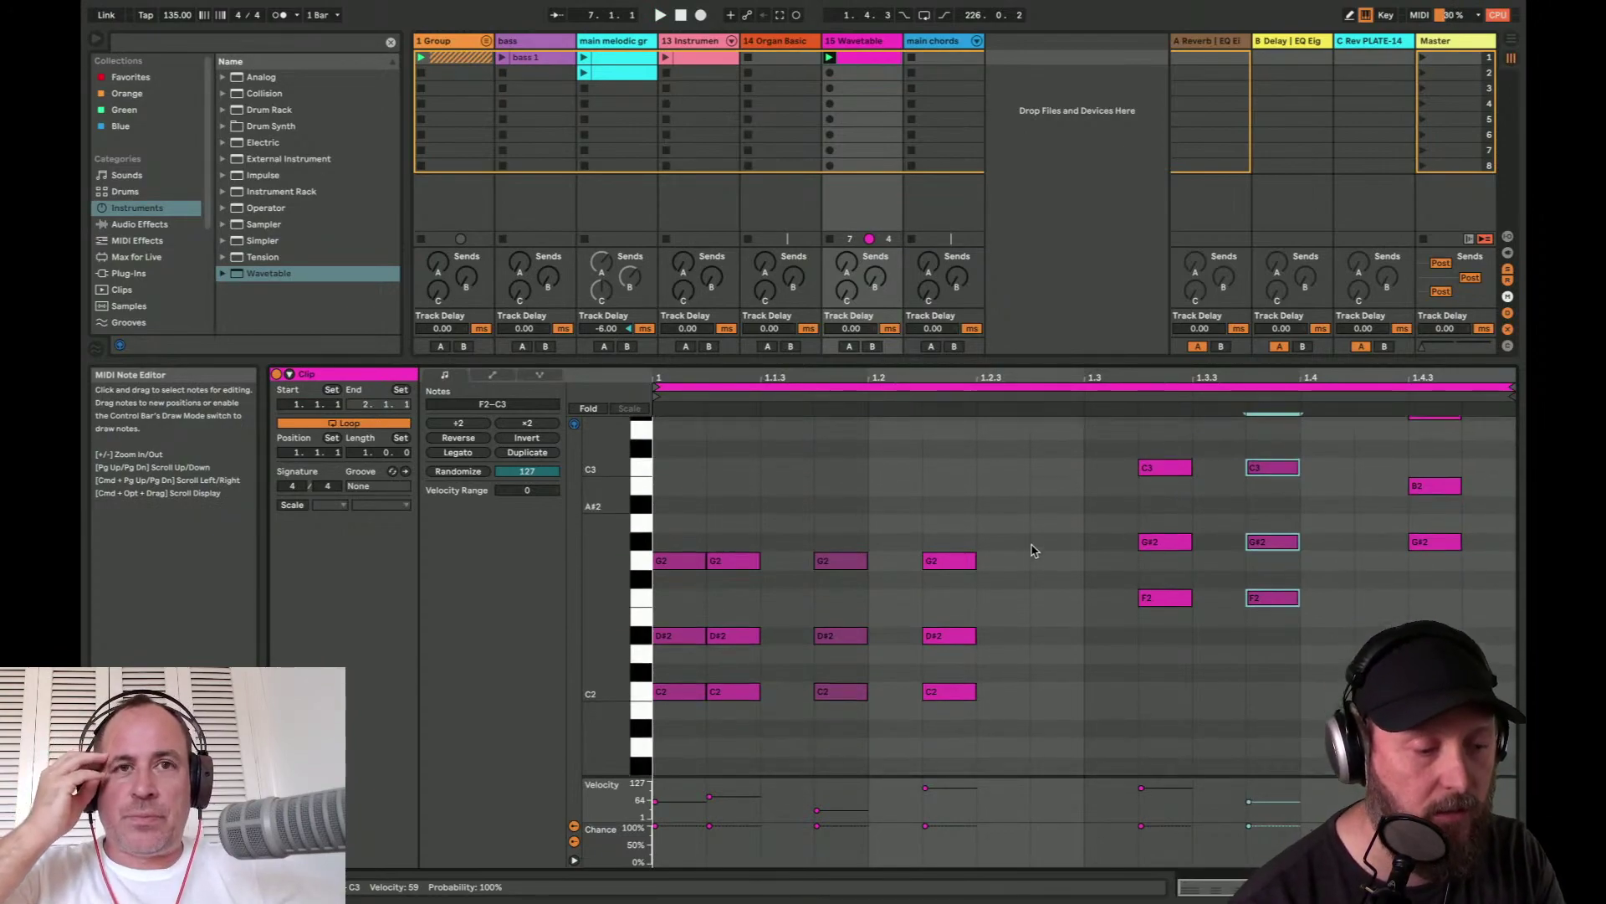
pyautogui.scroll(2, 1037, 549)
pyautogui.moveTo(1272, 503); pyautogui.dragTo(1218, 503)
pyautogui.moveTo(1219, 634); pyautogui.dragTo(1219, 672)
pyautogui.press('space')
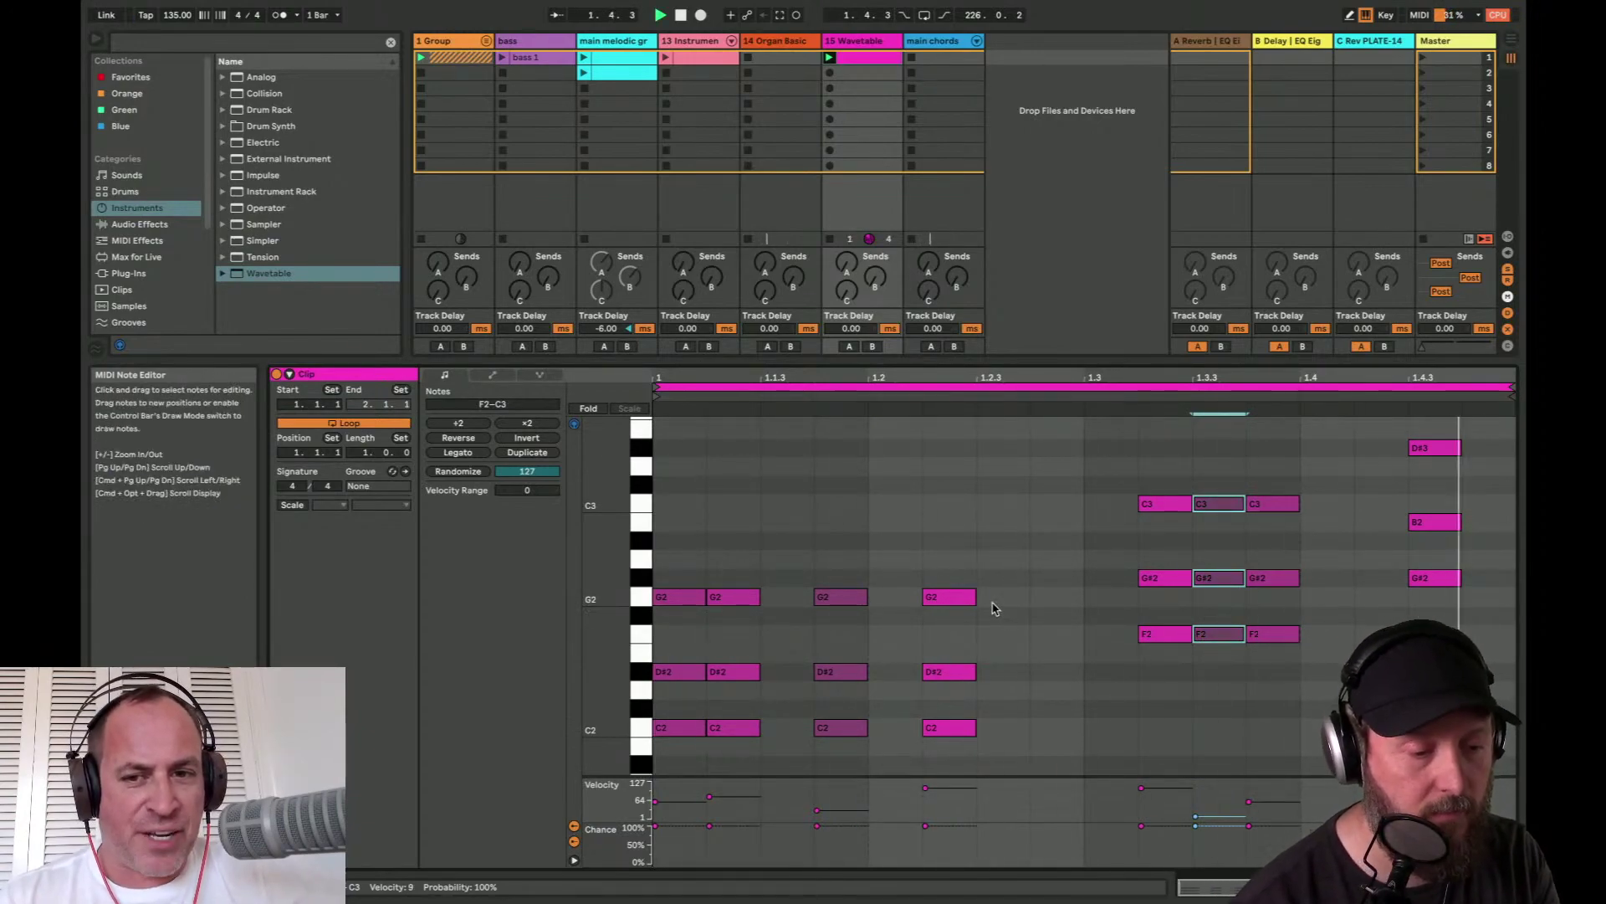
# - Lower the velocity of the C2 note in the quiet chord at 1.1.4
pyautogui.scroll(-4, 991, 609)
pyautogui.moveTo(840, 558); pyautogui.dragTo(840, 586)
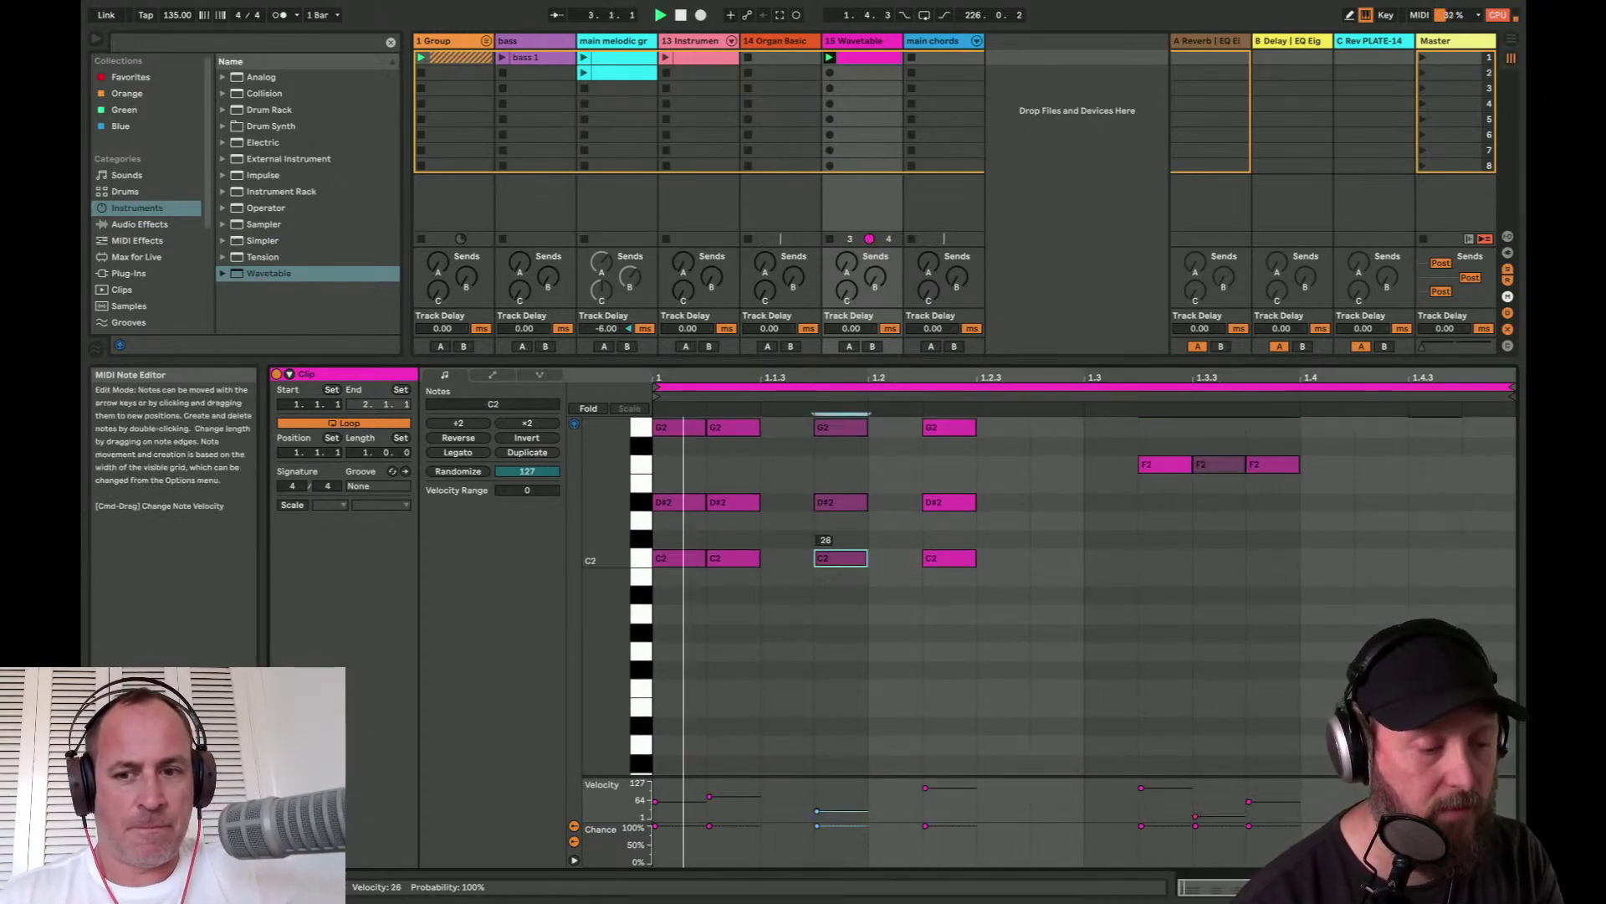